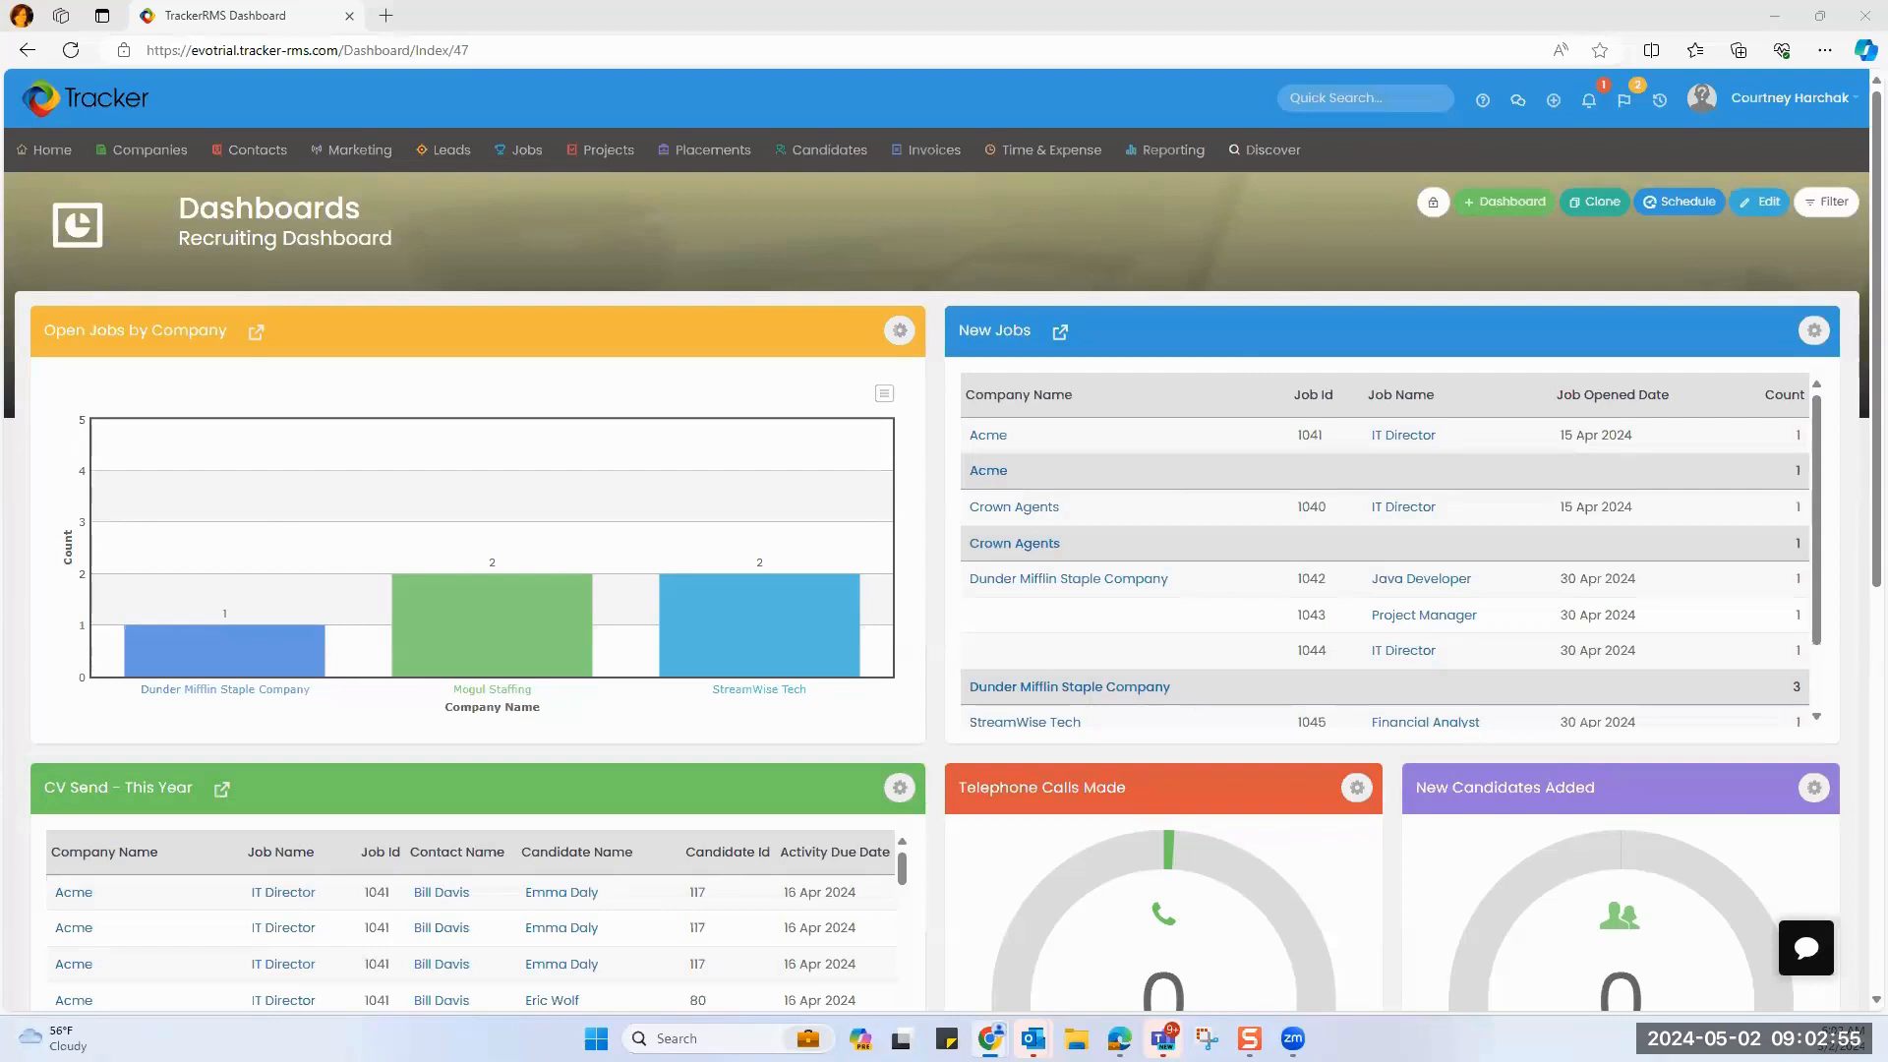
Open the support chat widget and close it again.
left_click(1806, 949)
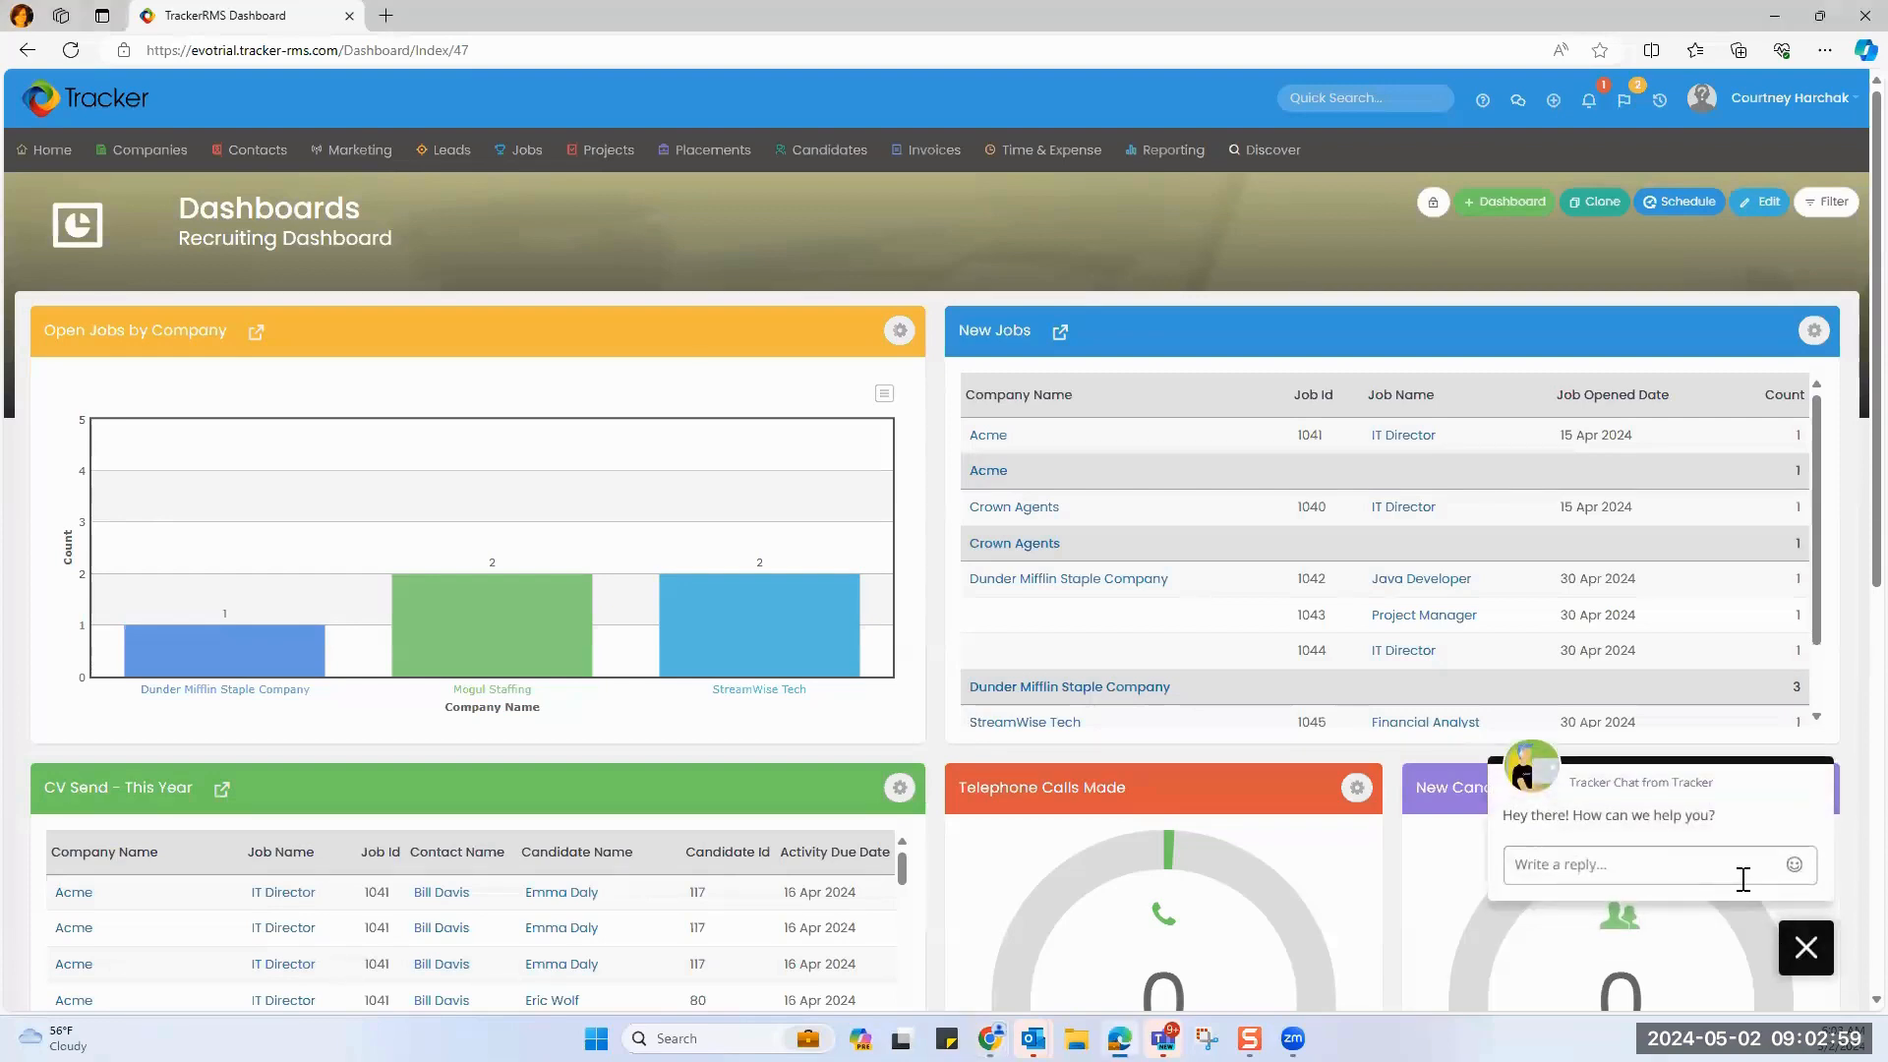
left_click(1805, 949)
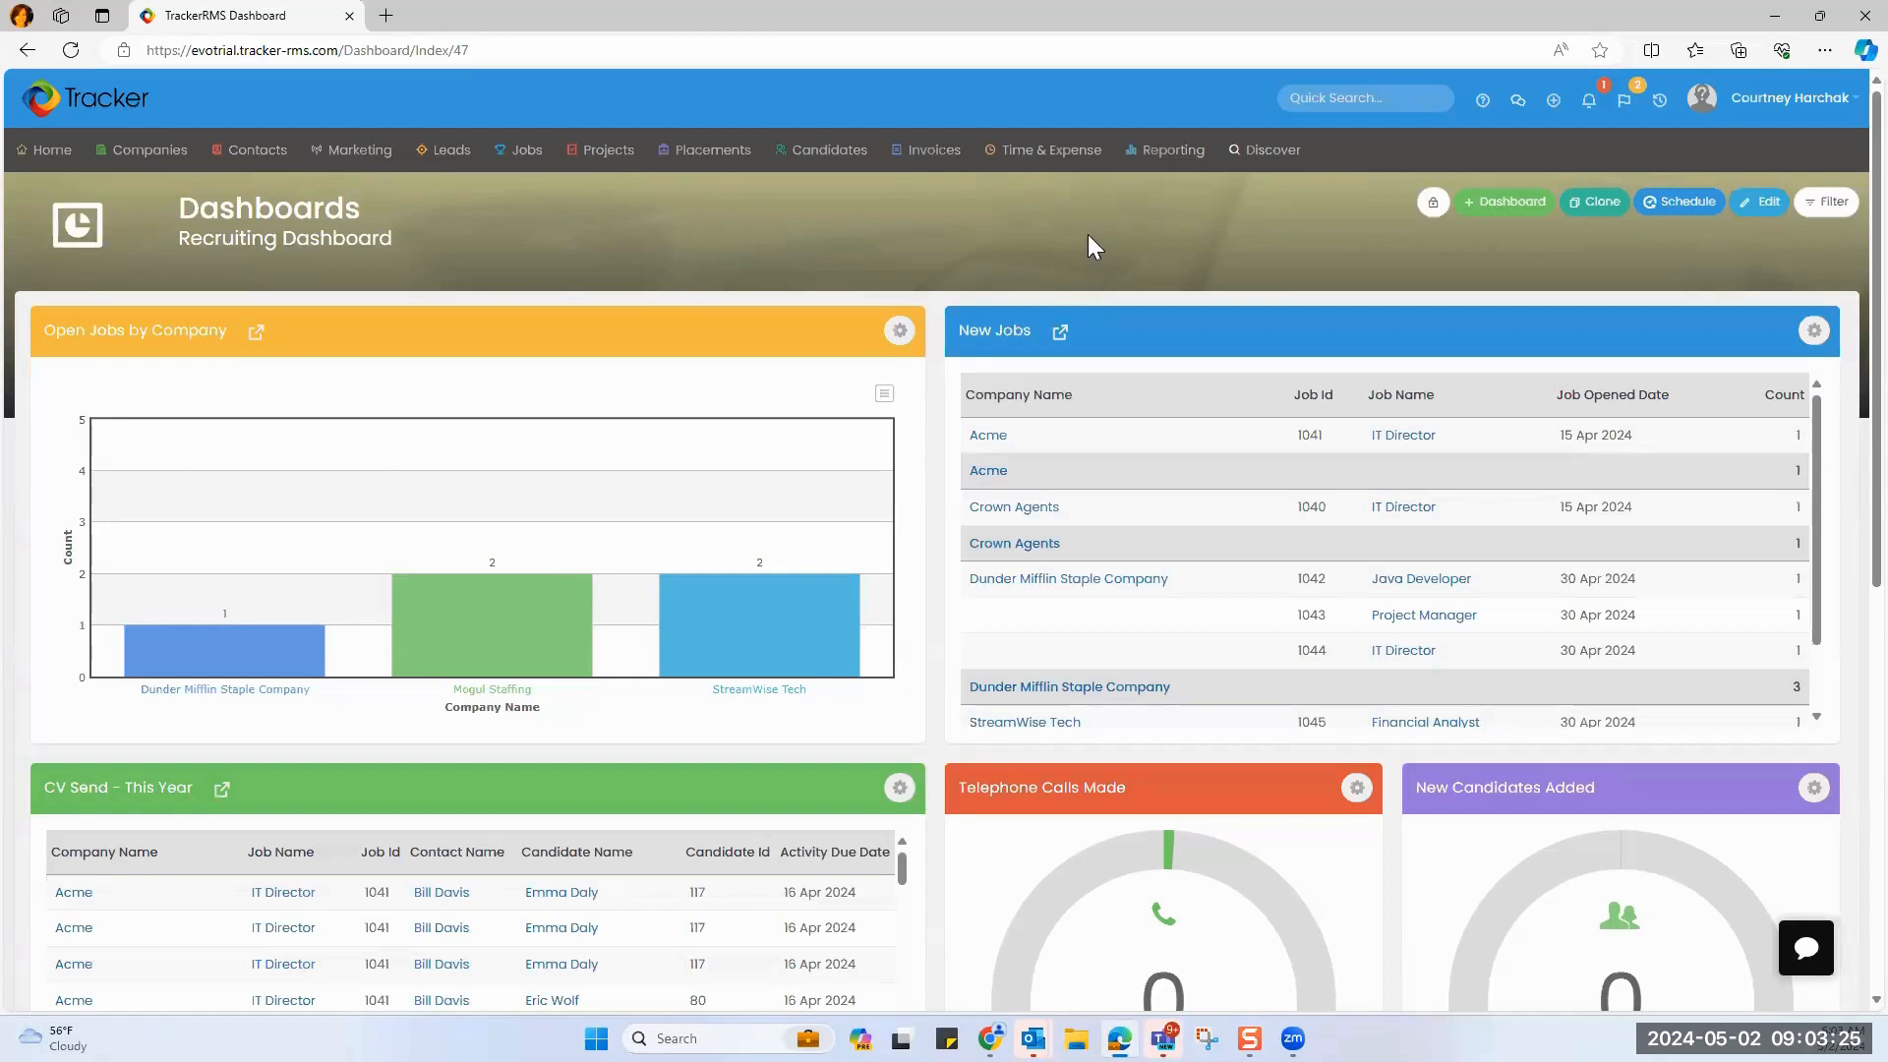
Open the list of all reports and look through the Activity Reports group.
mouse_move(1160, 150)
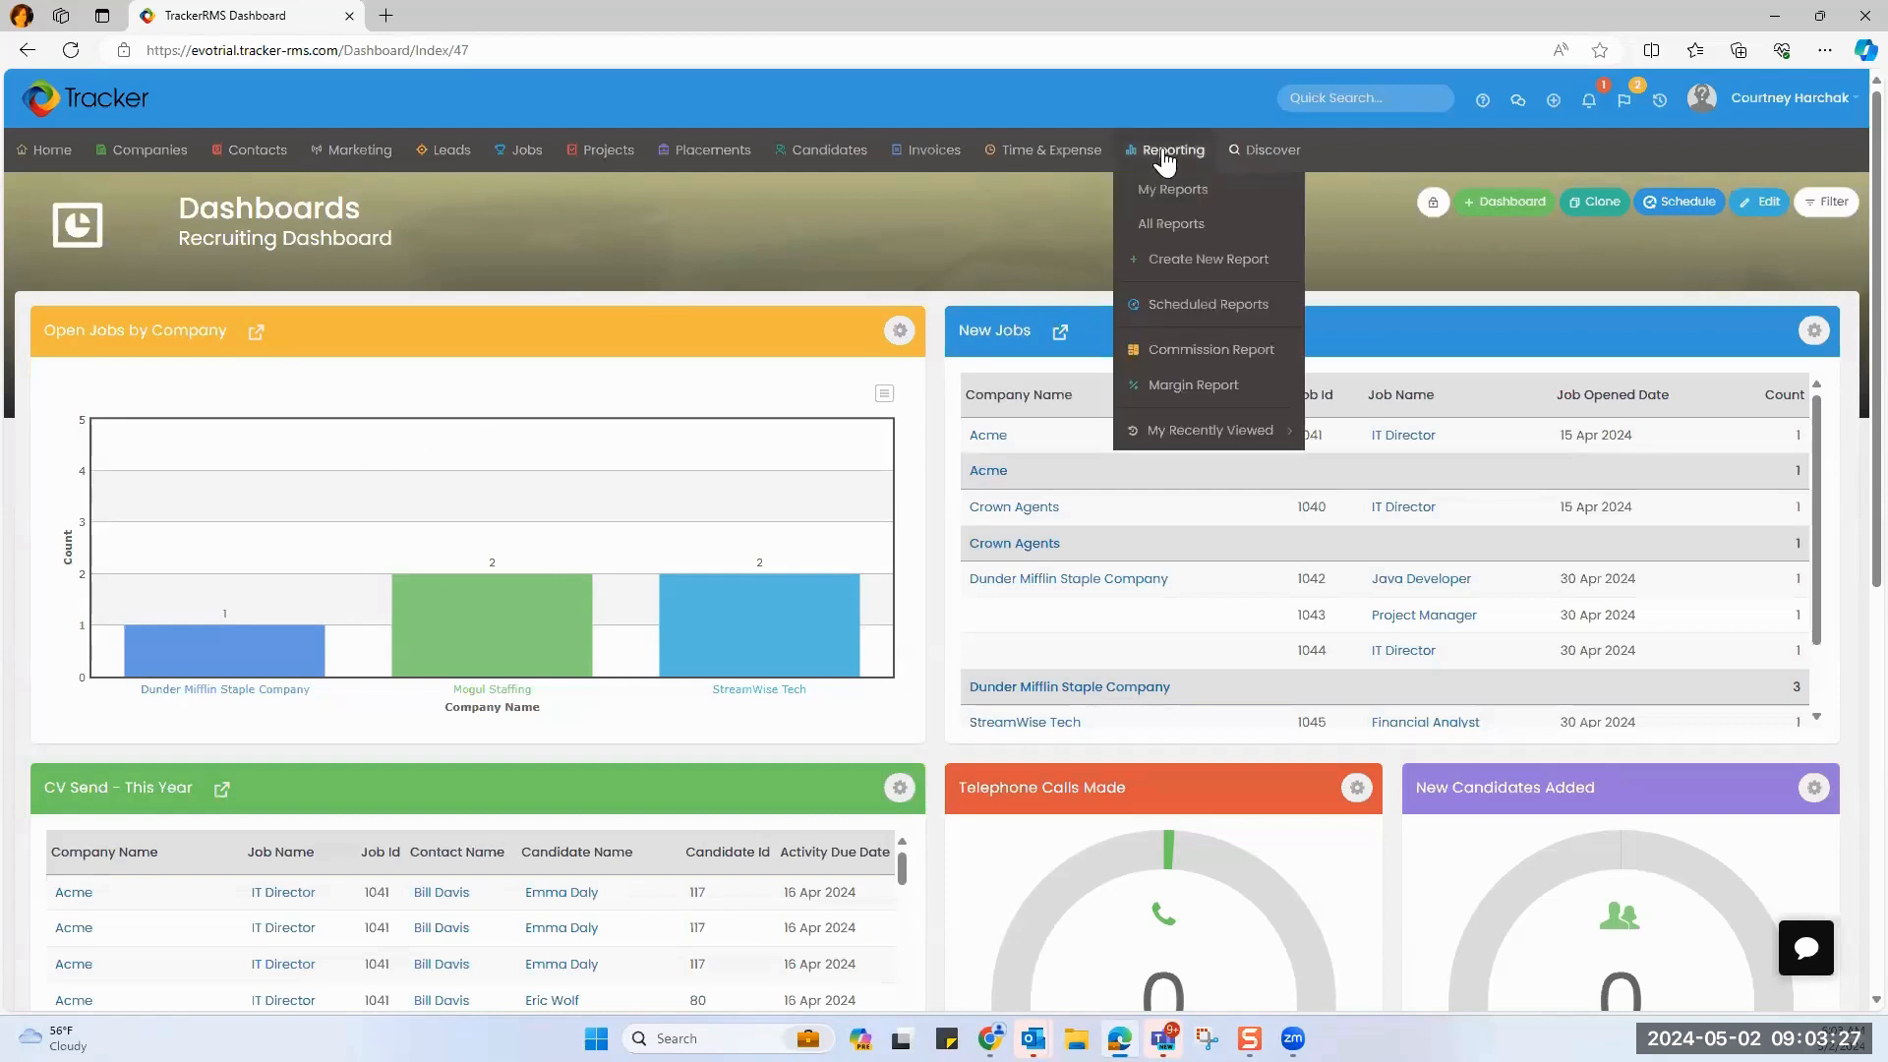
left_click(1159, 231)
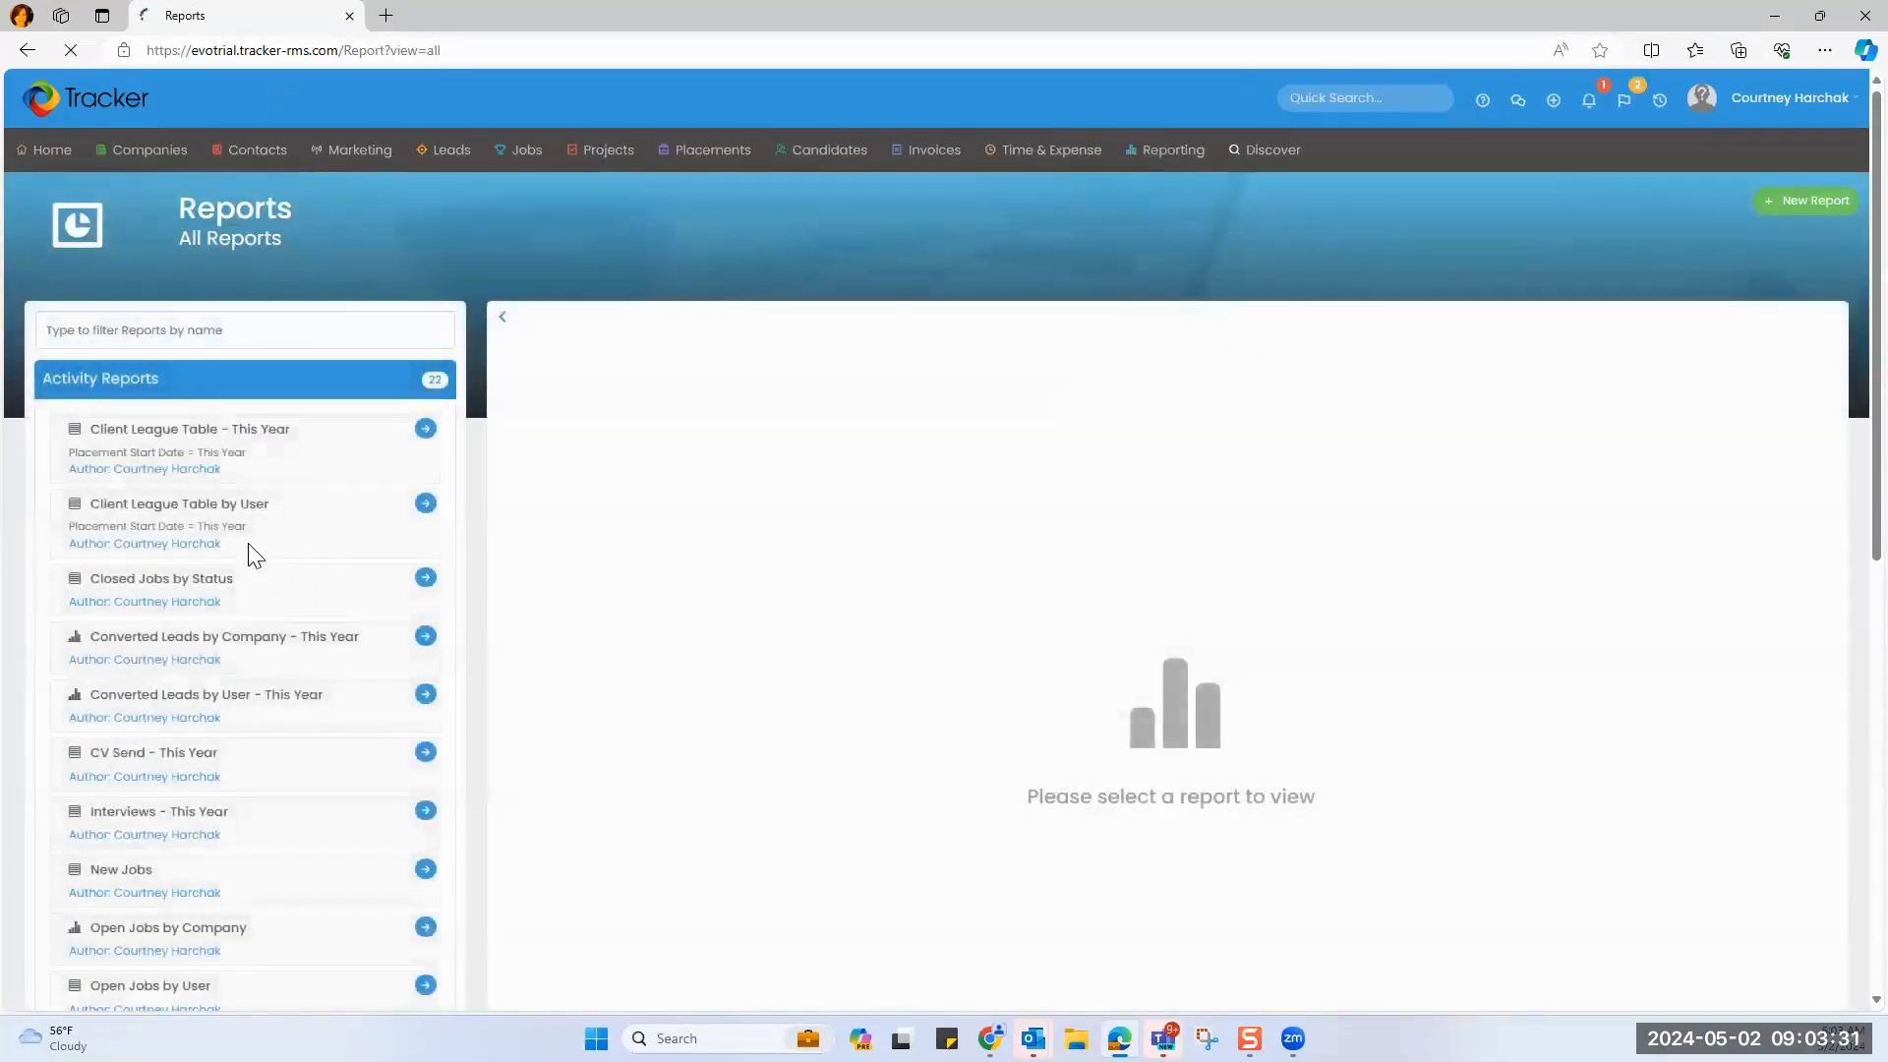
scroll(248, 548, "down", 2)
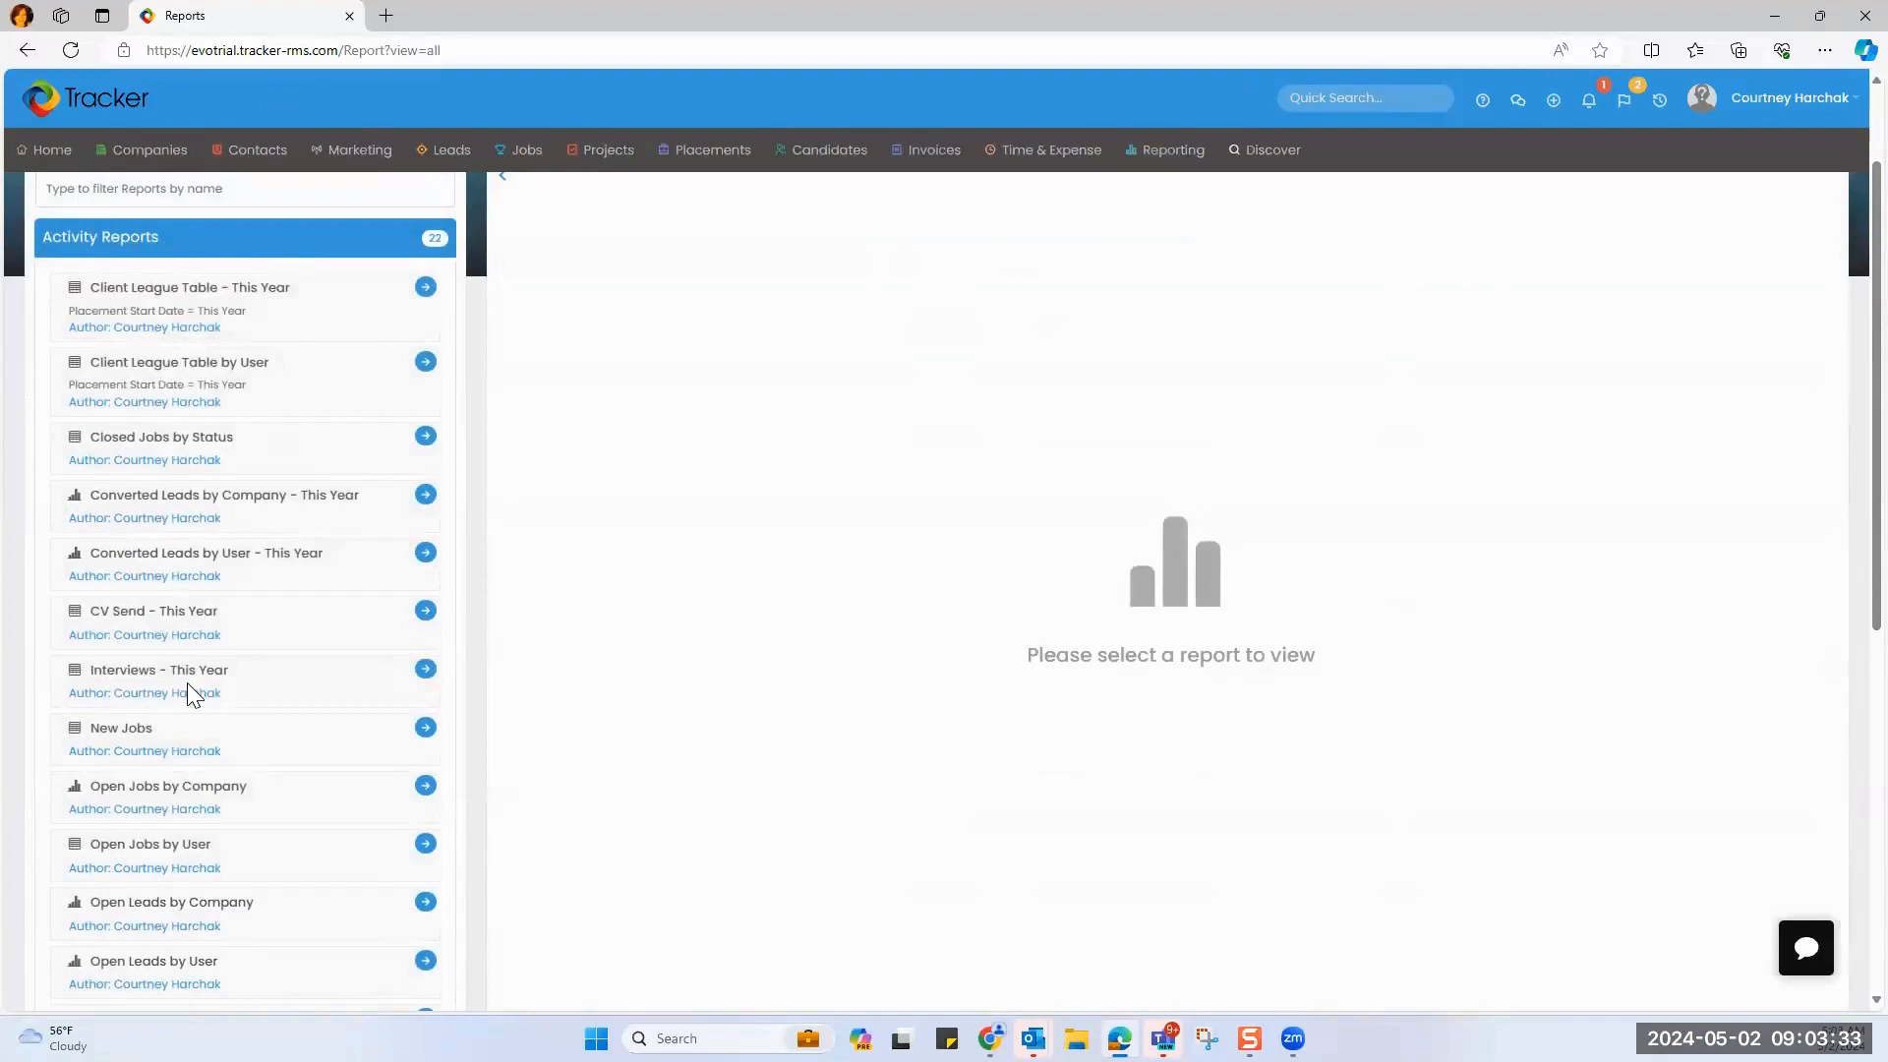
scroll(187, 683, "down", 4)
scroll(210, 772, "down", 3)
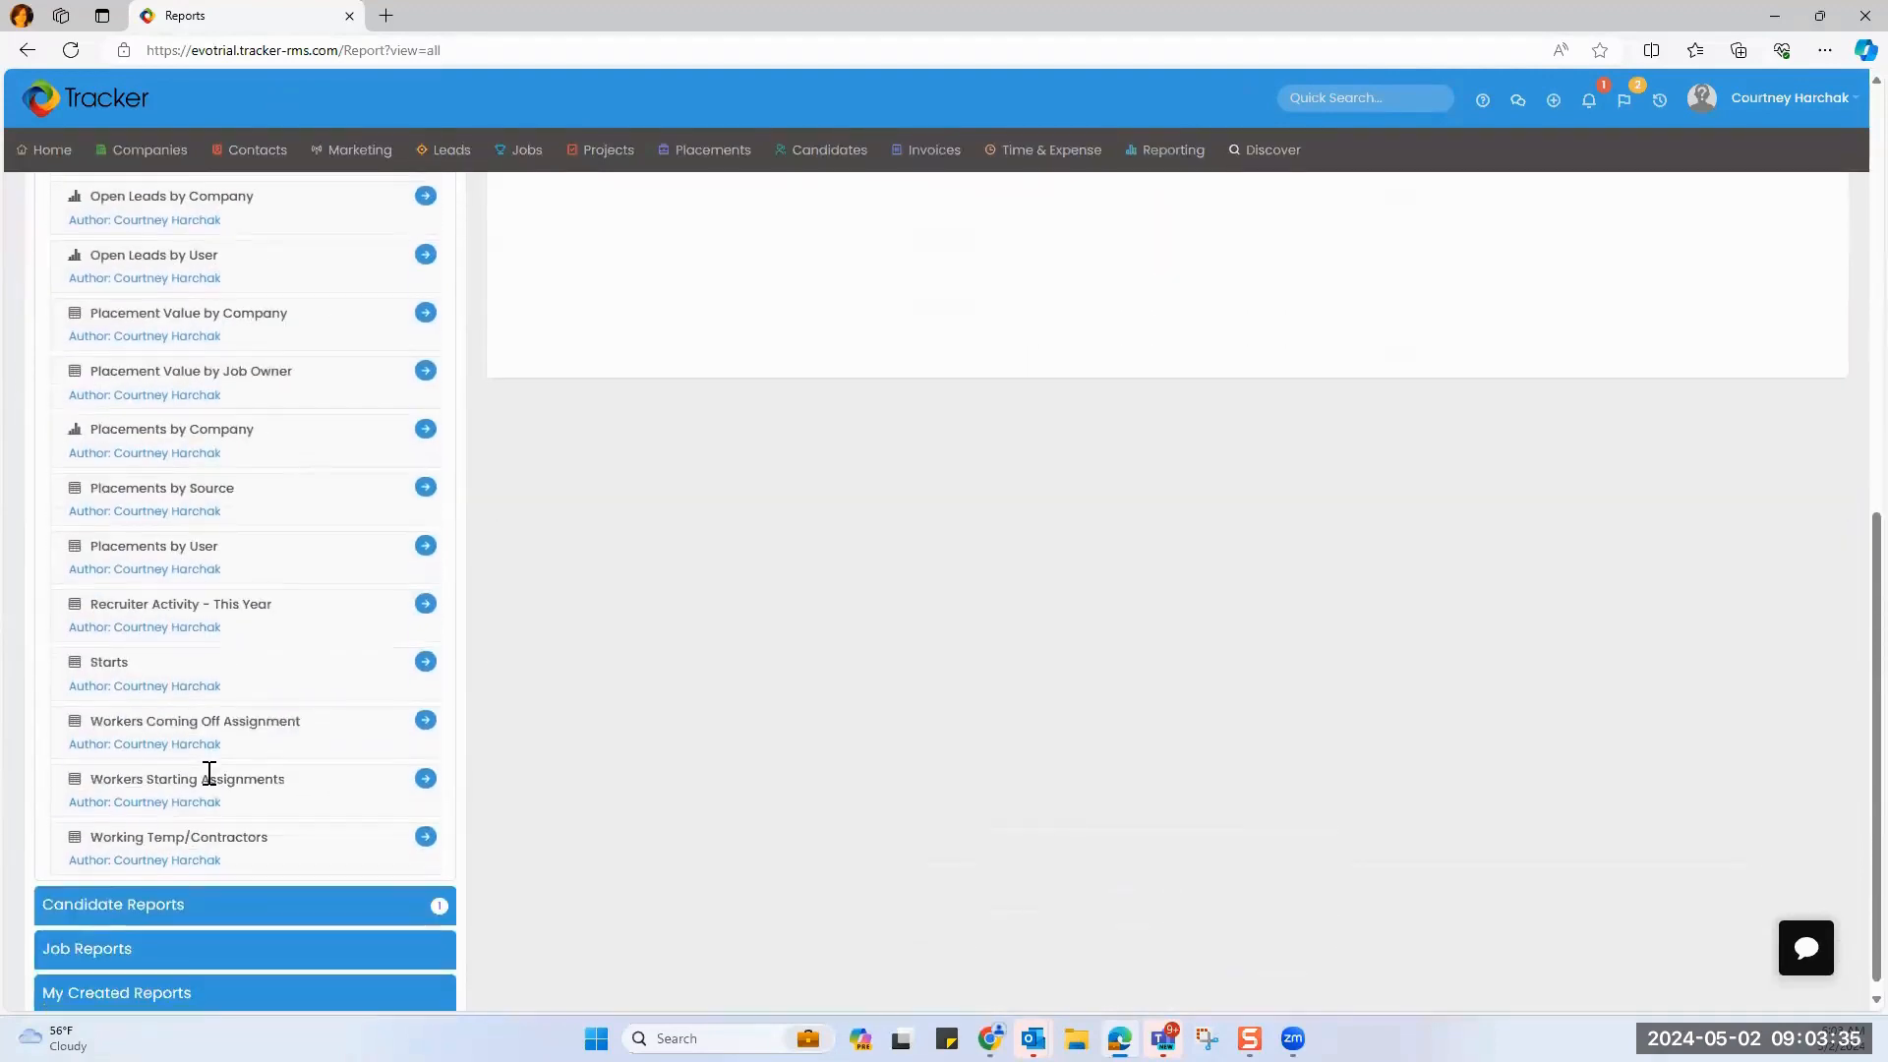
scroll(198, 779, "up", 1)
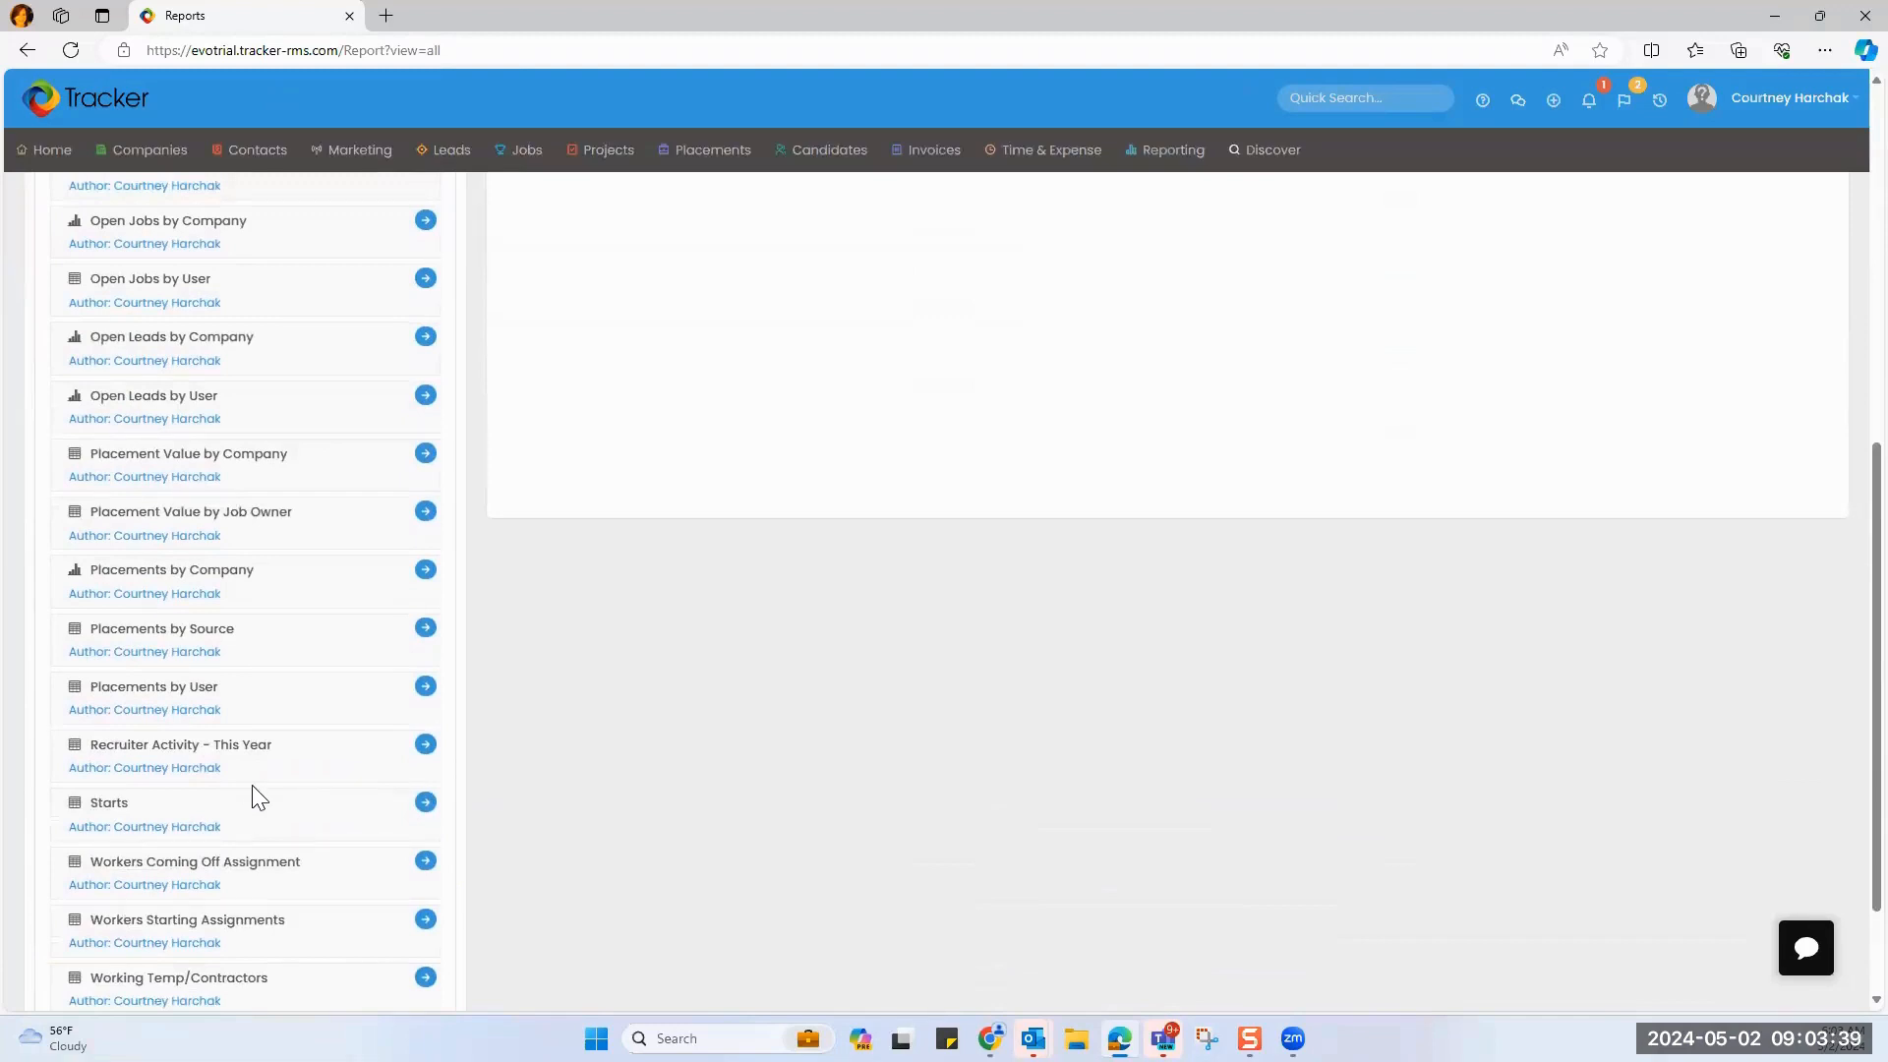
scroll(251, 790, "up", 1)
scroll(254, 625, "up", 1)
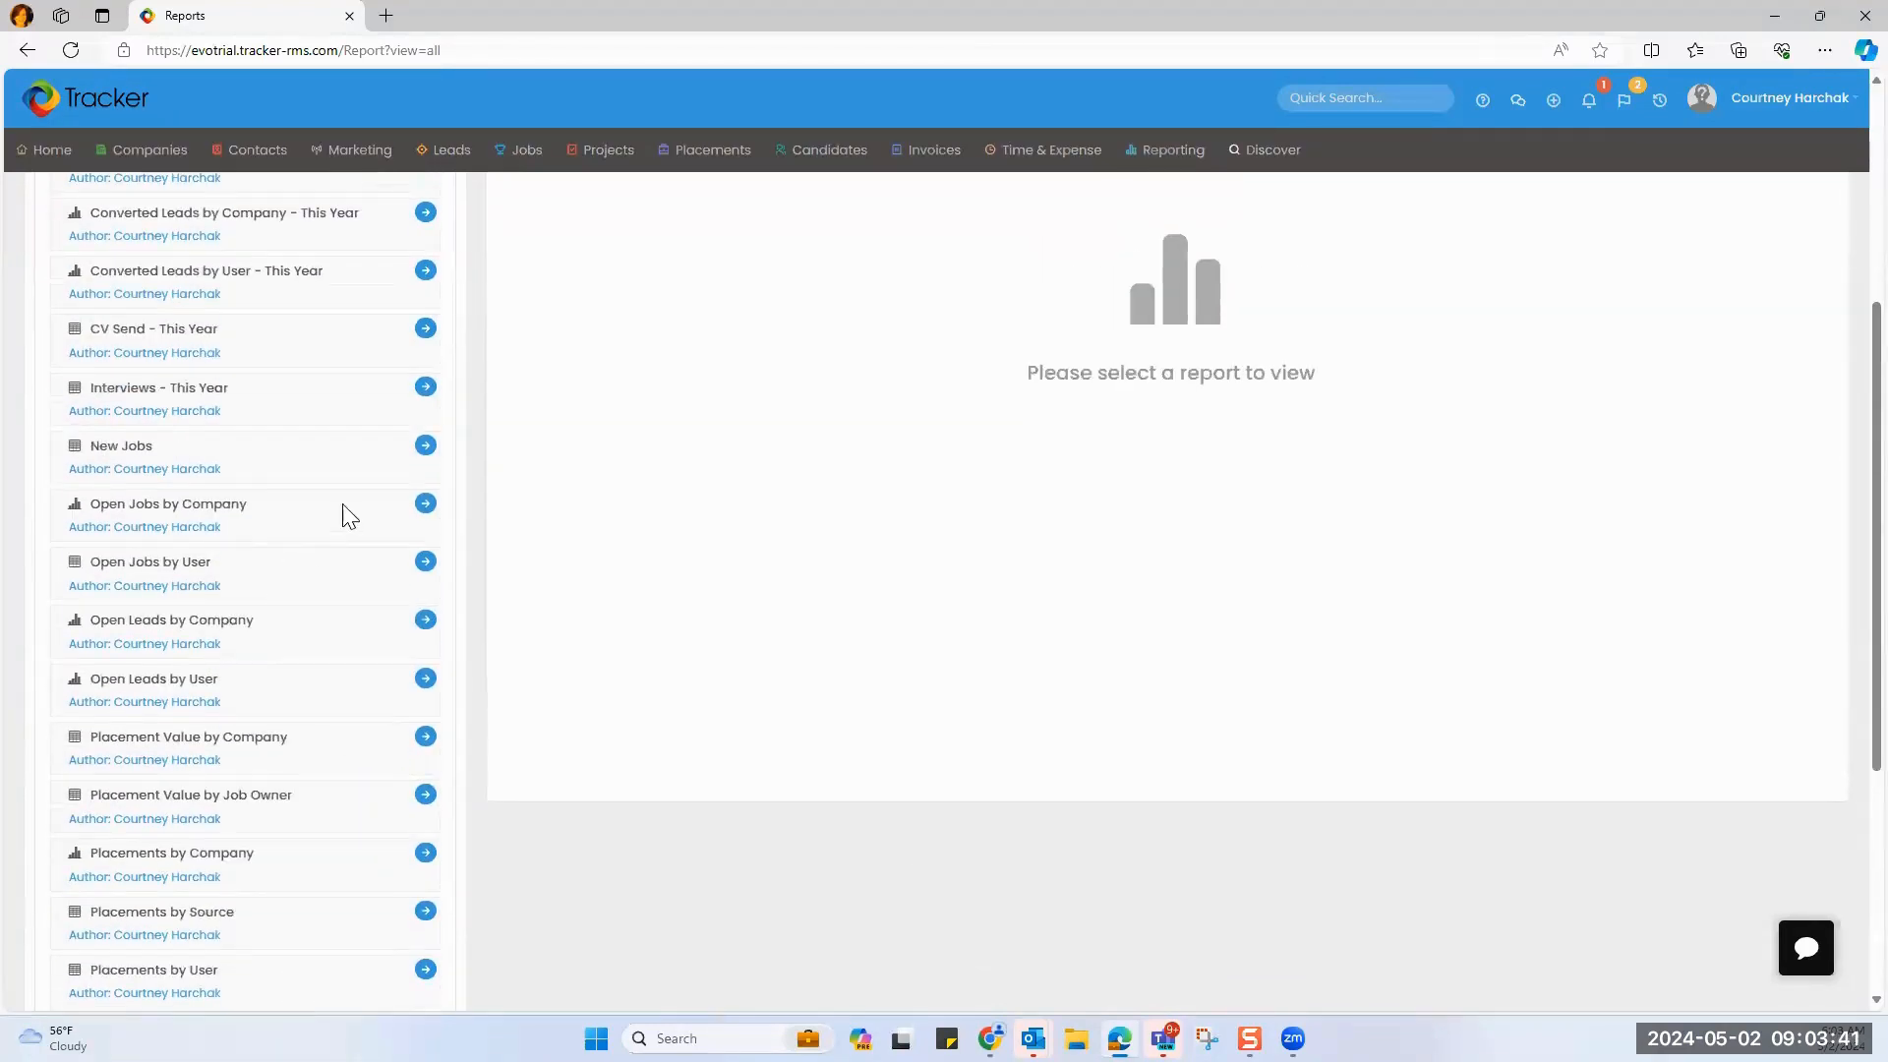
View the Open Jobs by Company report and examine its chart.
left_click(422, 501)
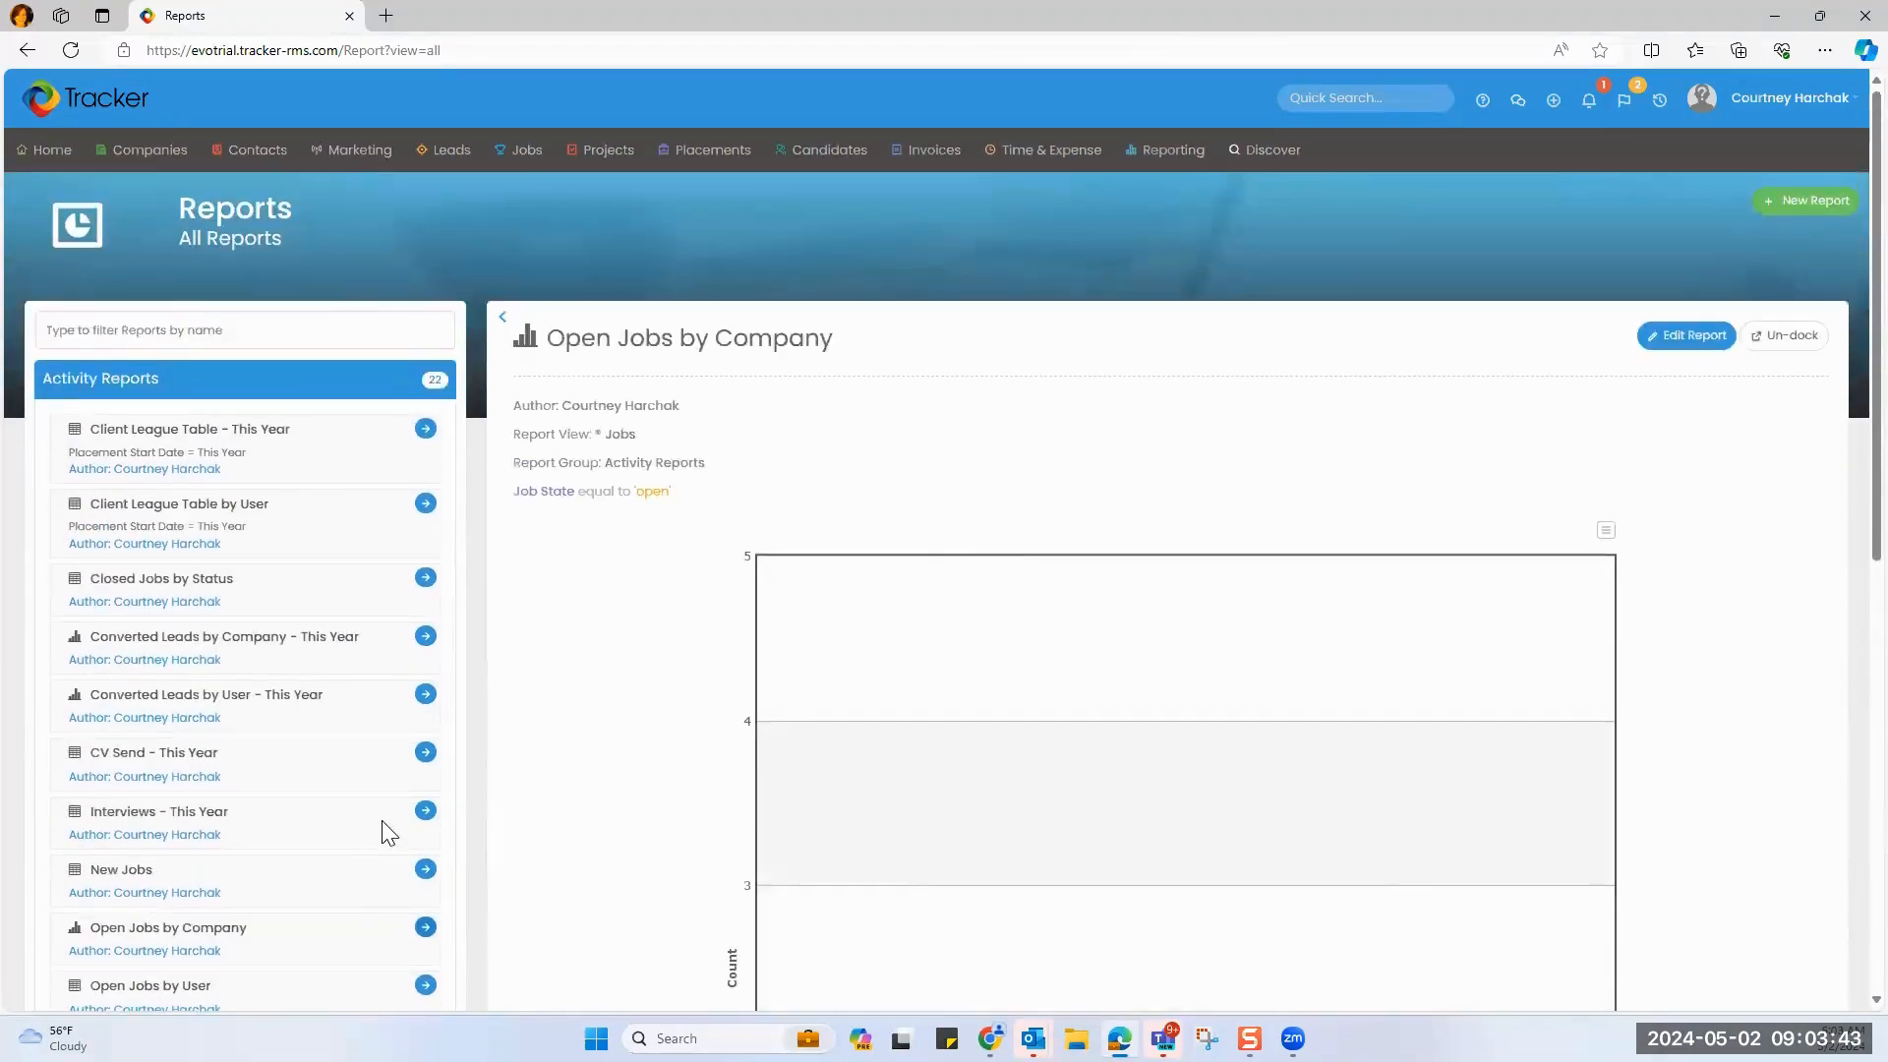
scroll(1344, 702, "down", 2)
scroll(1344, 702, "down", 1)
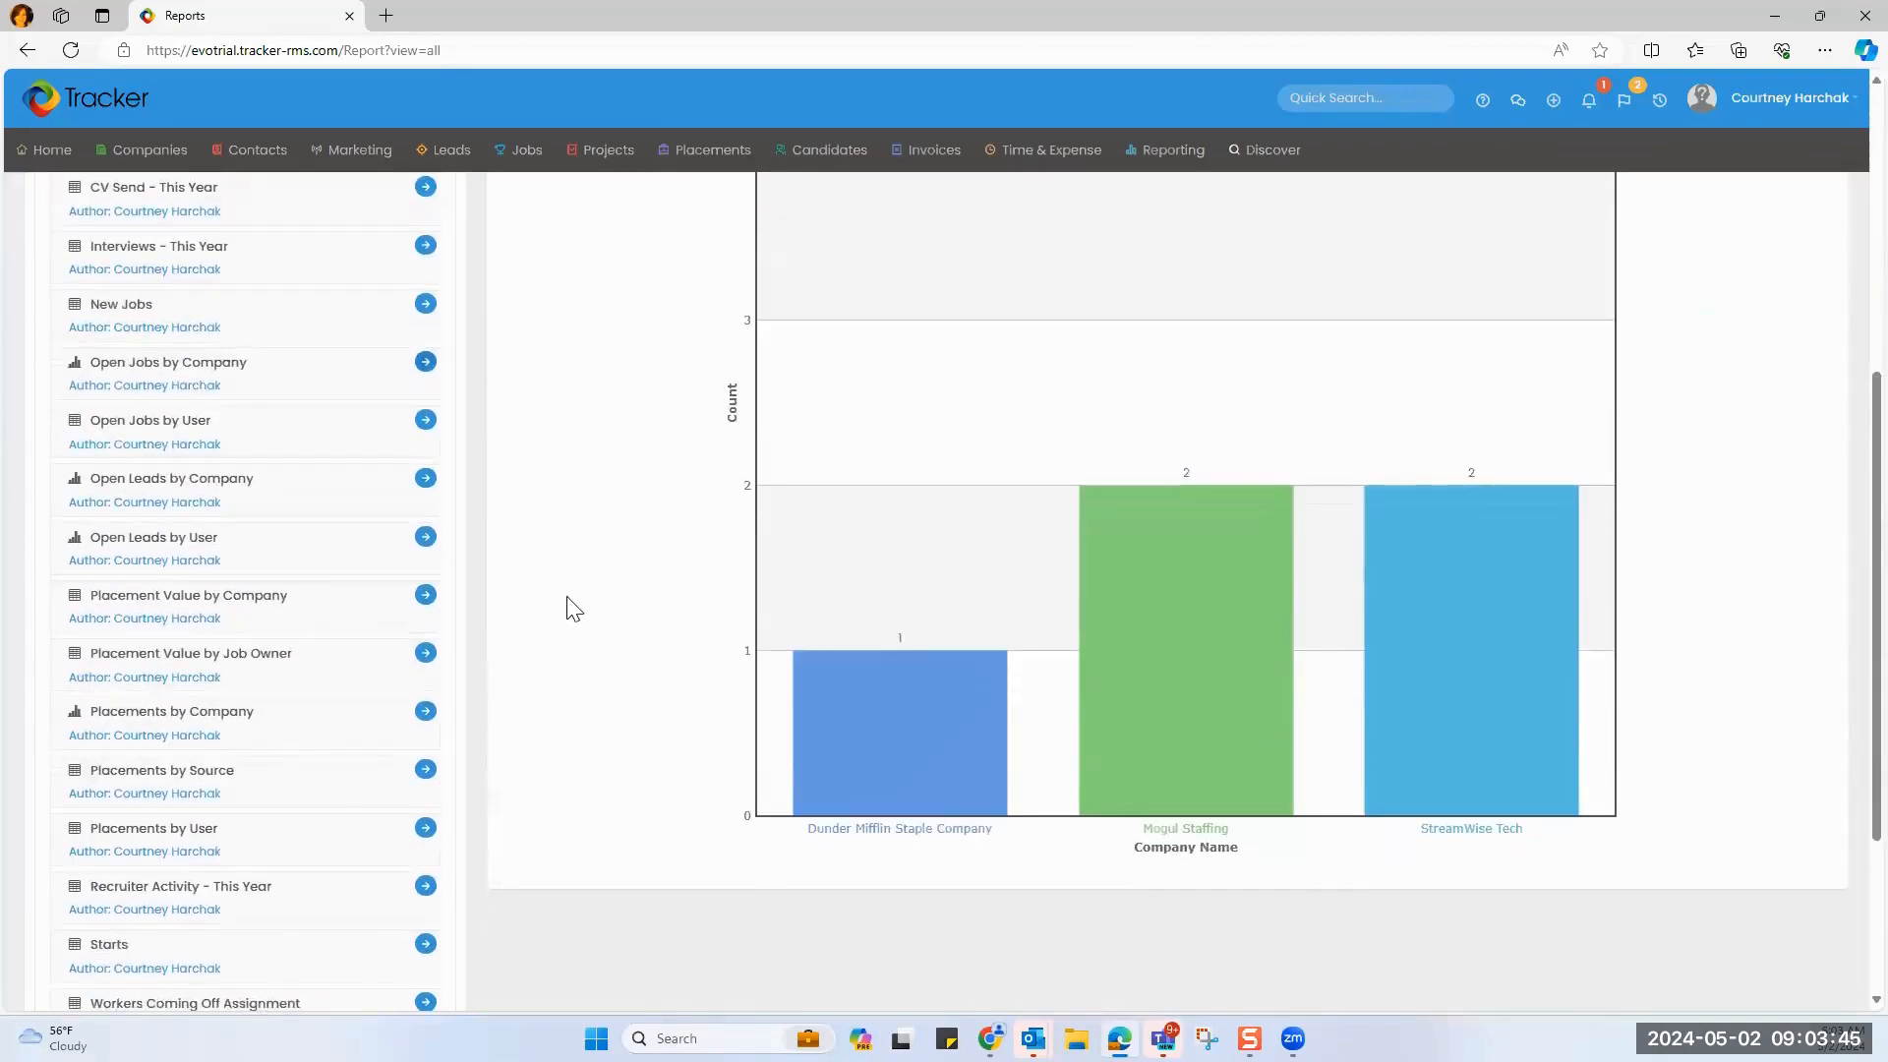
scroll(287, 505, "up", 1)
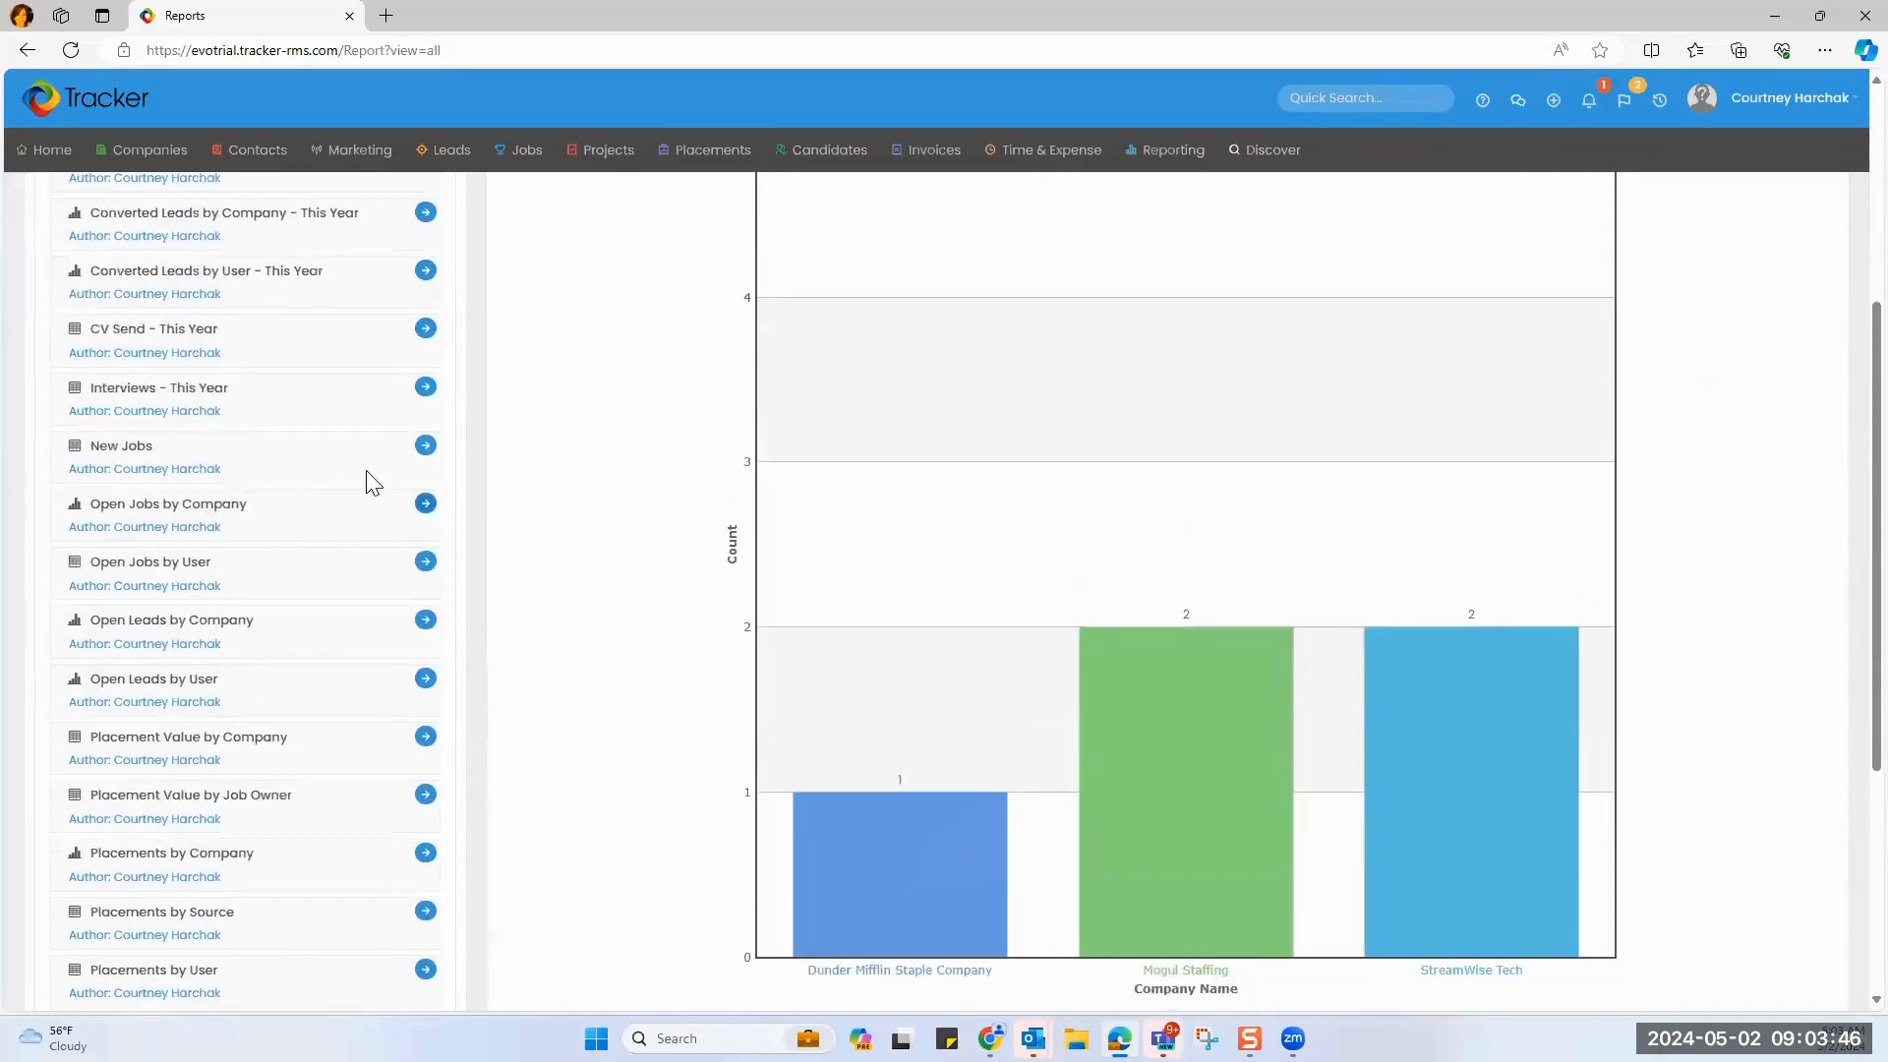
Open the New Jobs report for editing and review its save and sharing options without saving.
left_click(427, 444)
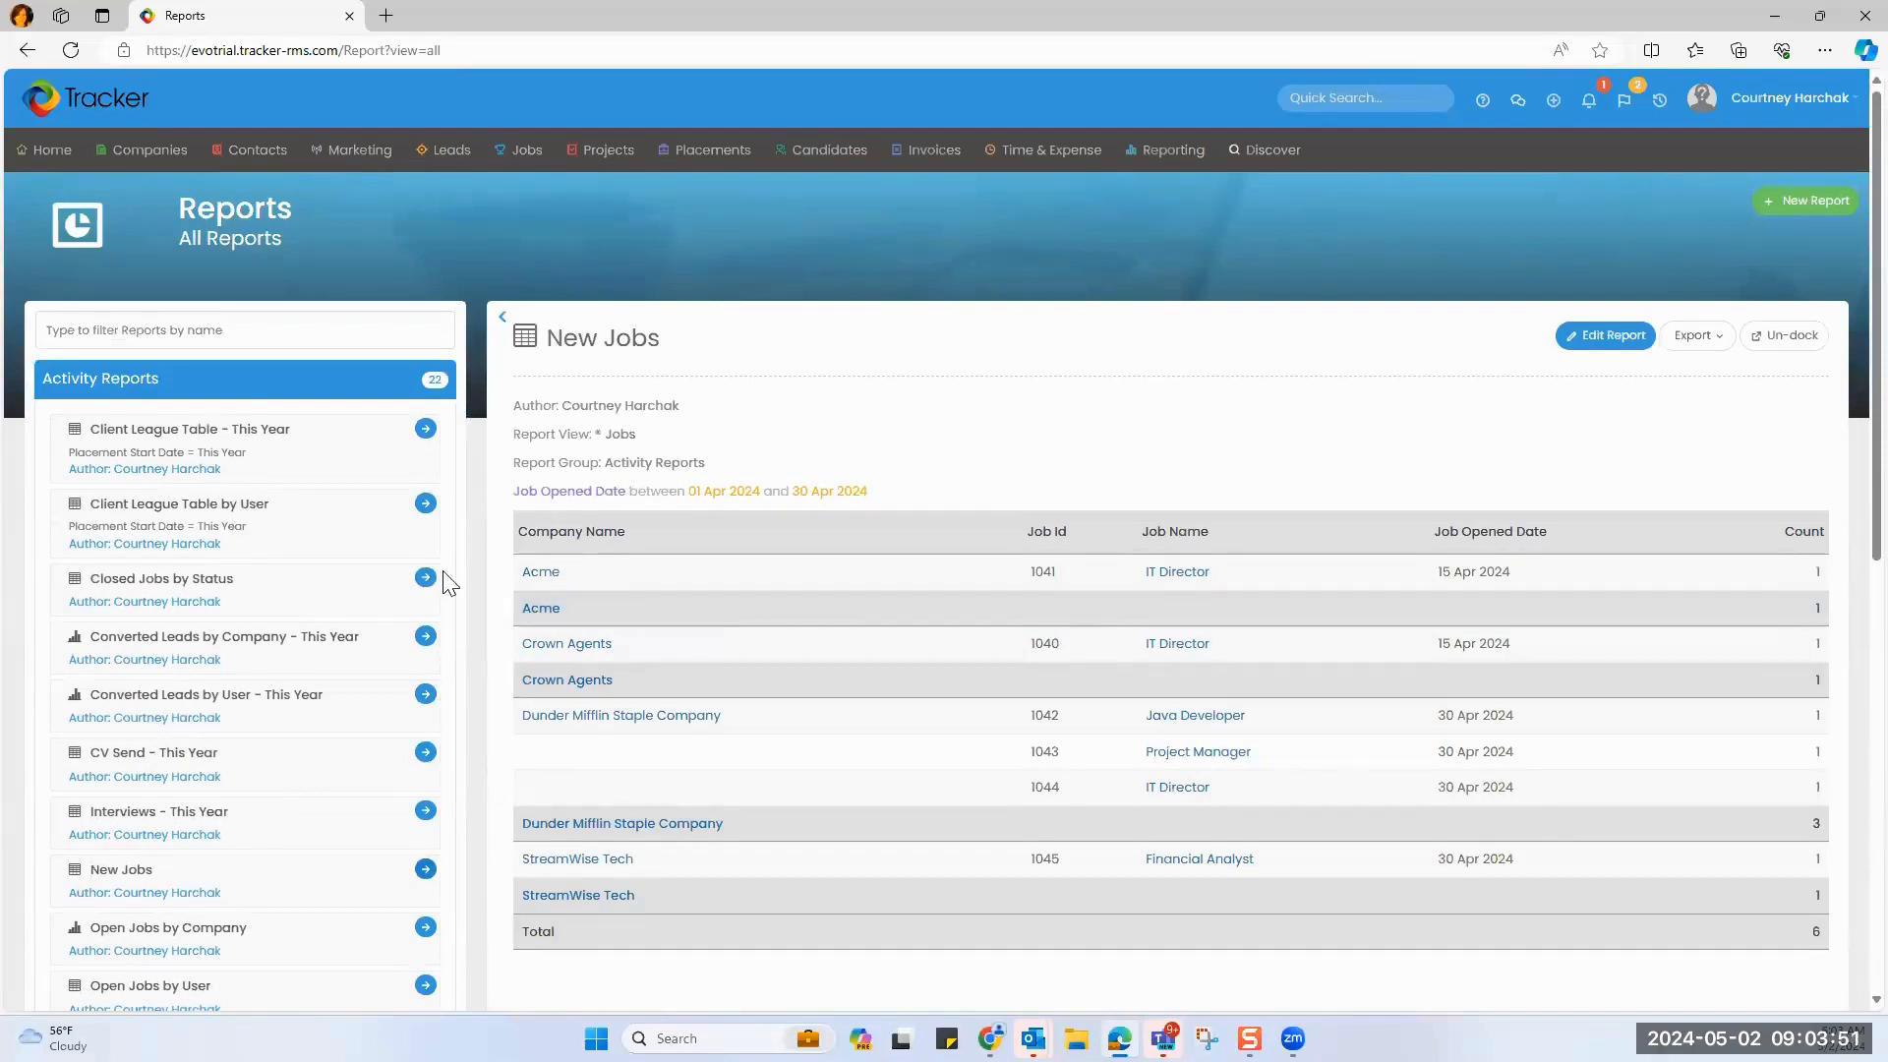
left_click(1592, 339)
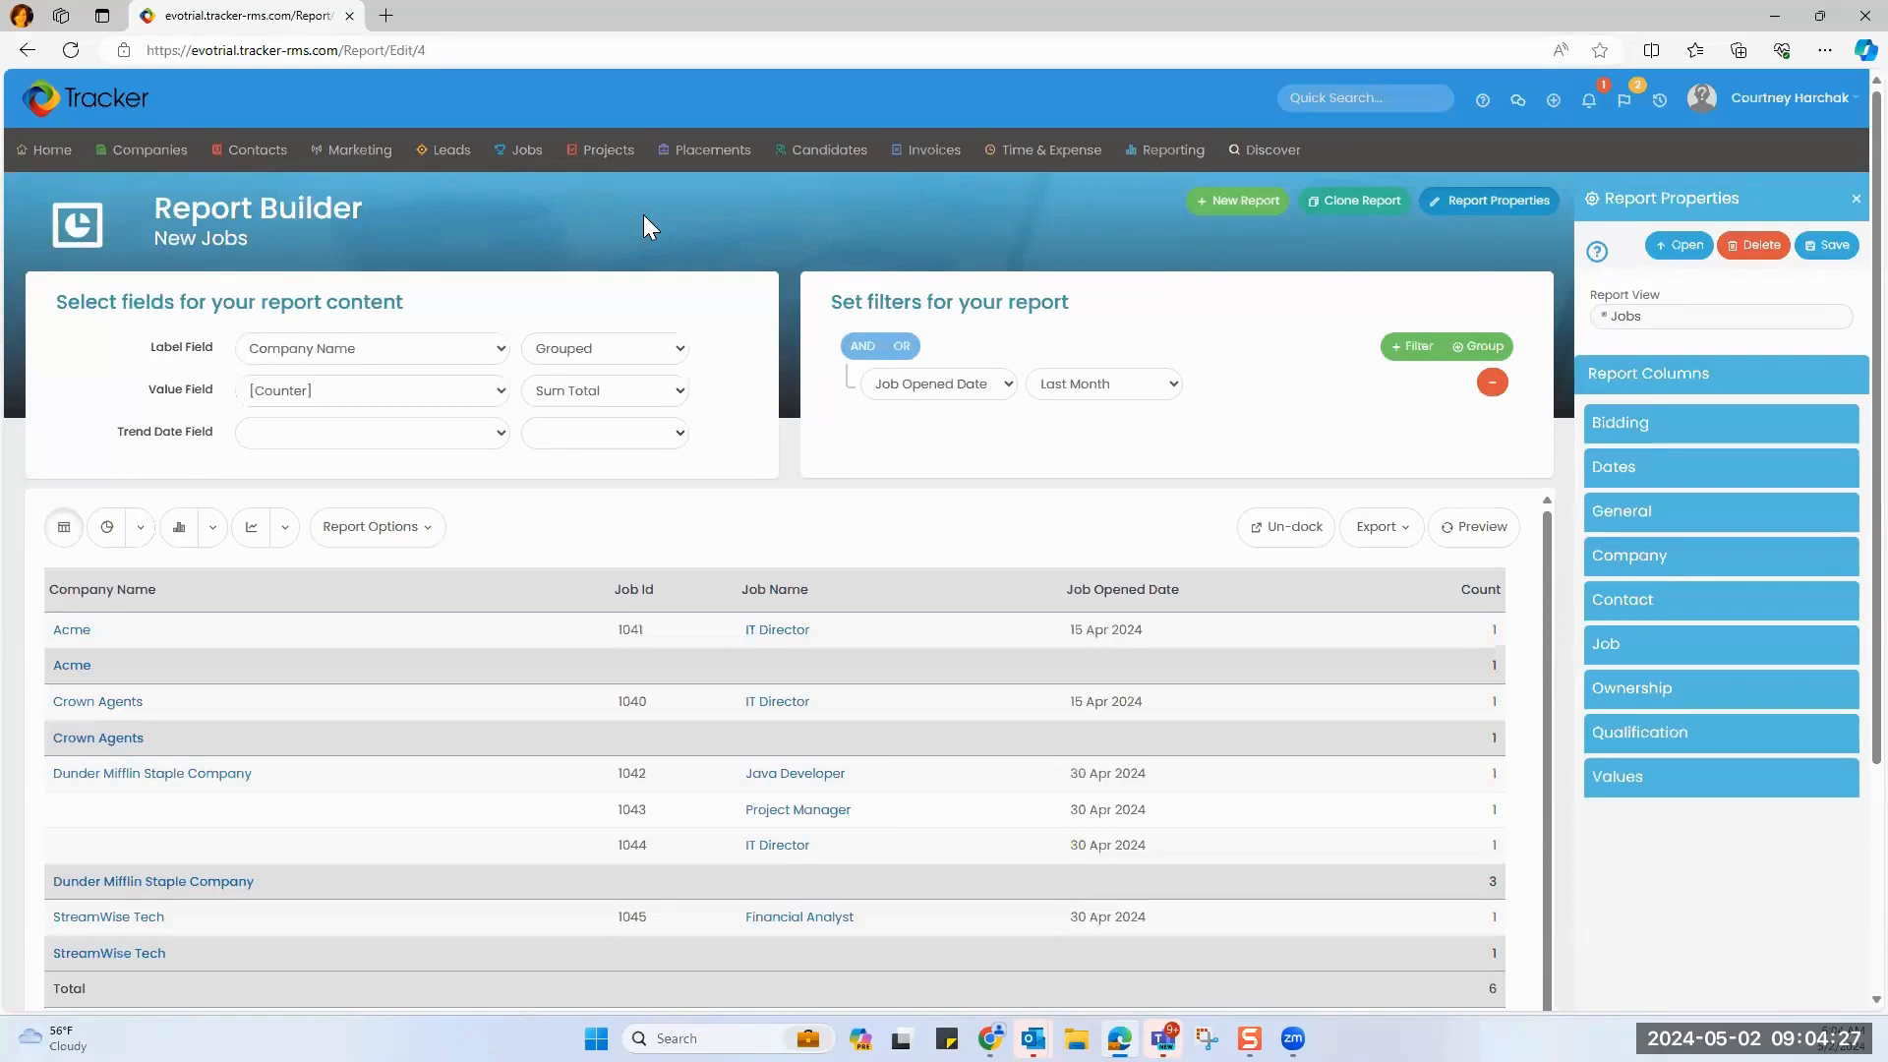
left_click(1820, 244)
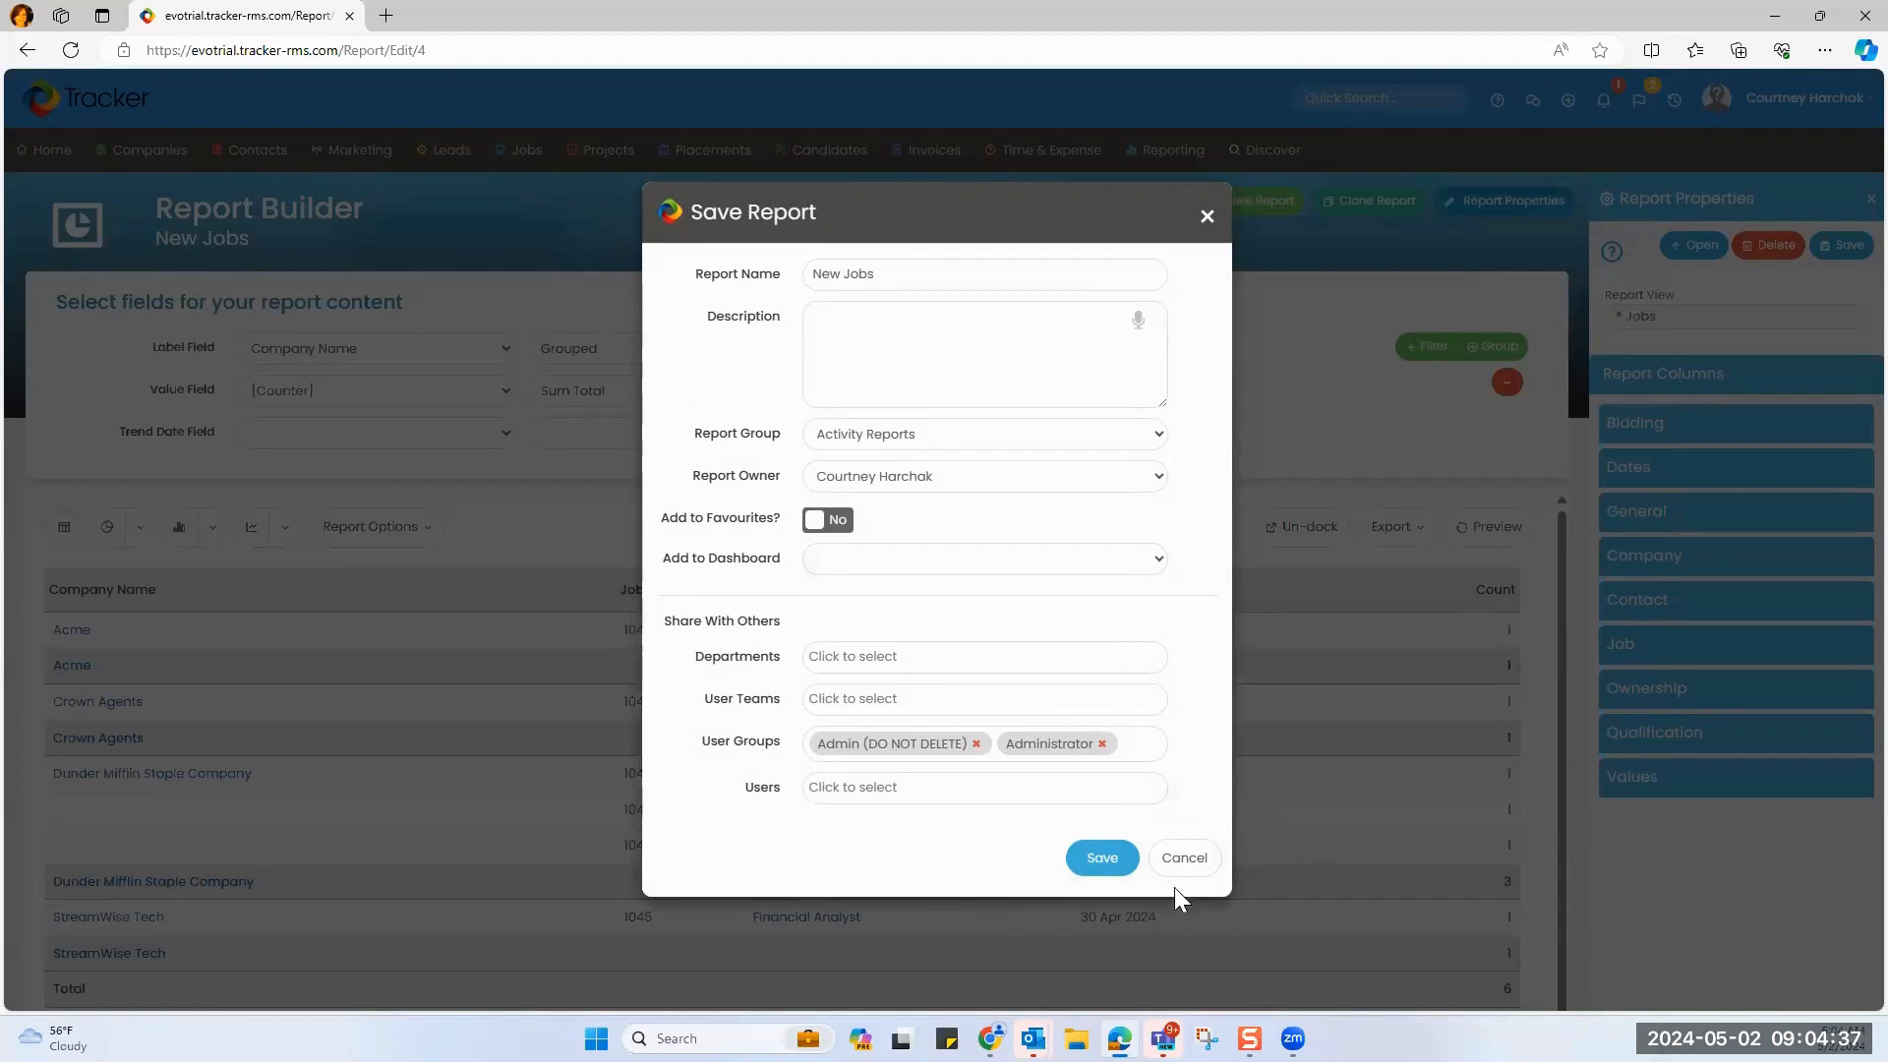
left_click(1183, 860)
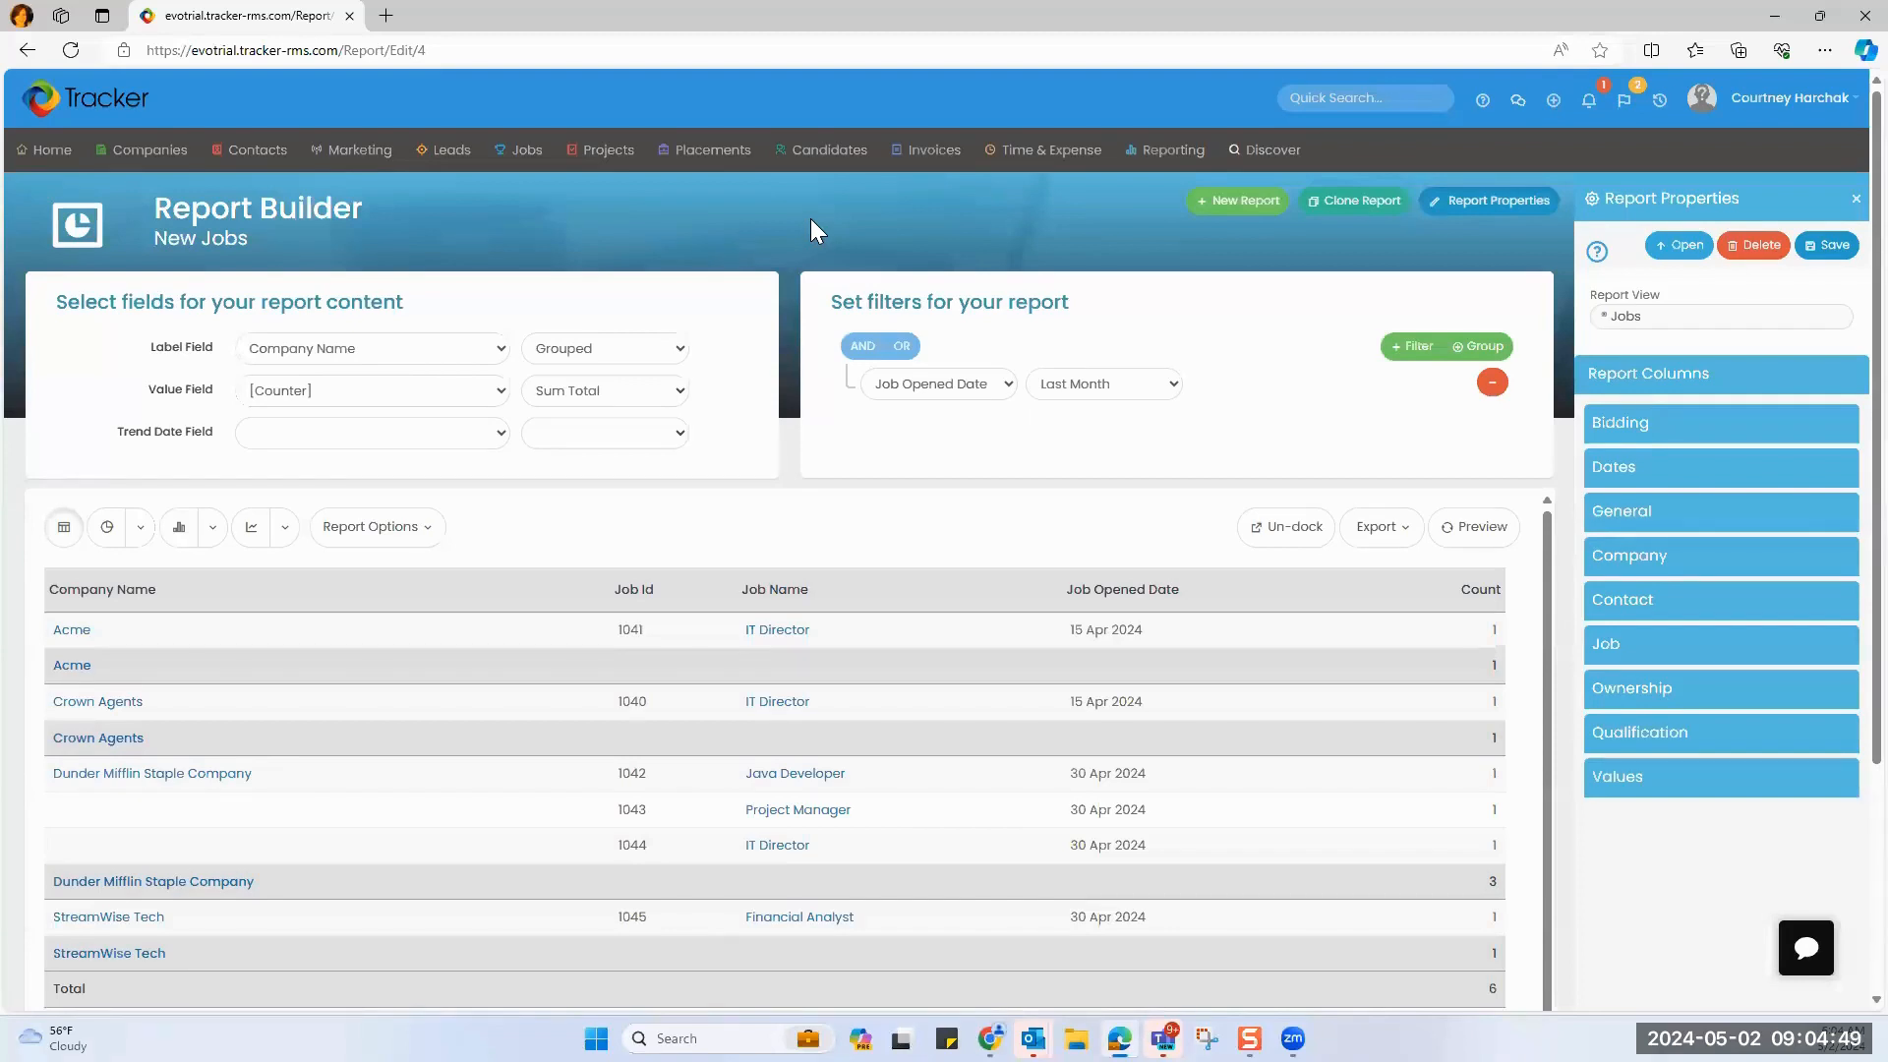
Start a new report based on the User Activities report view from the Activities category.
mouse_move(1158, 165)
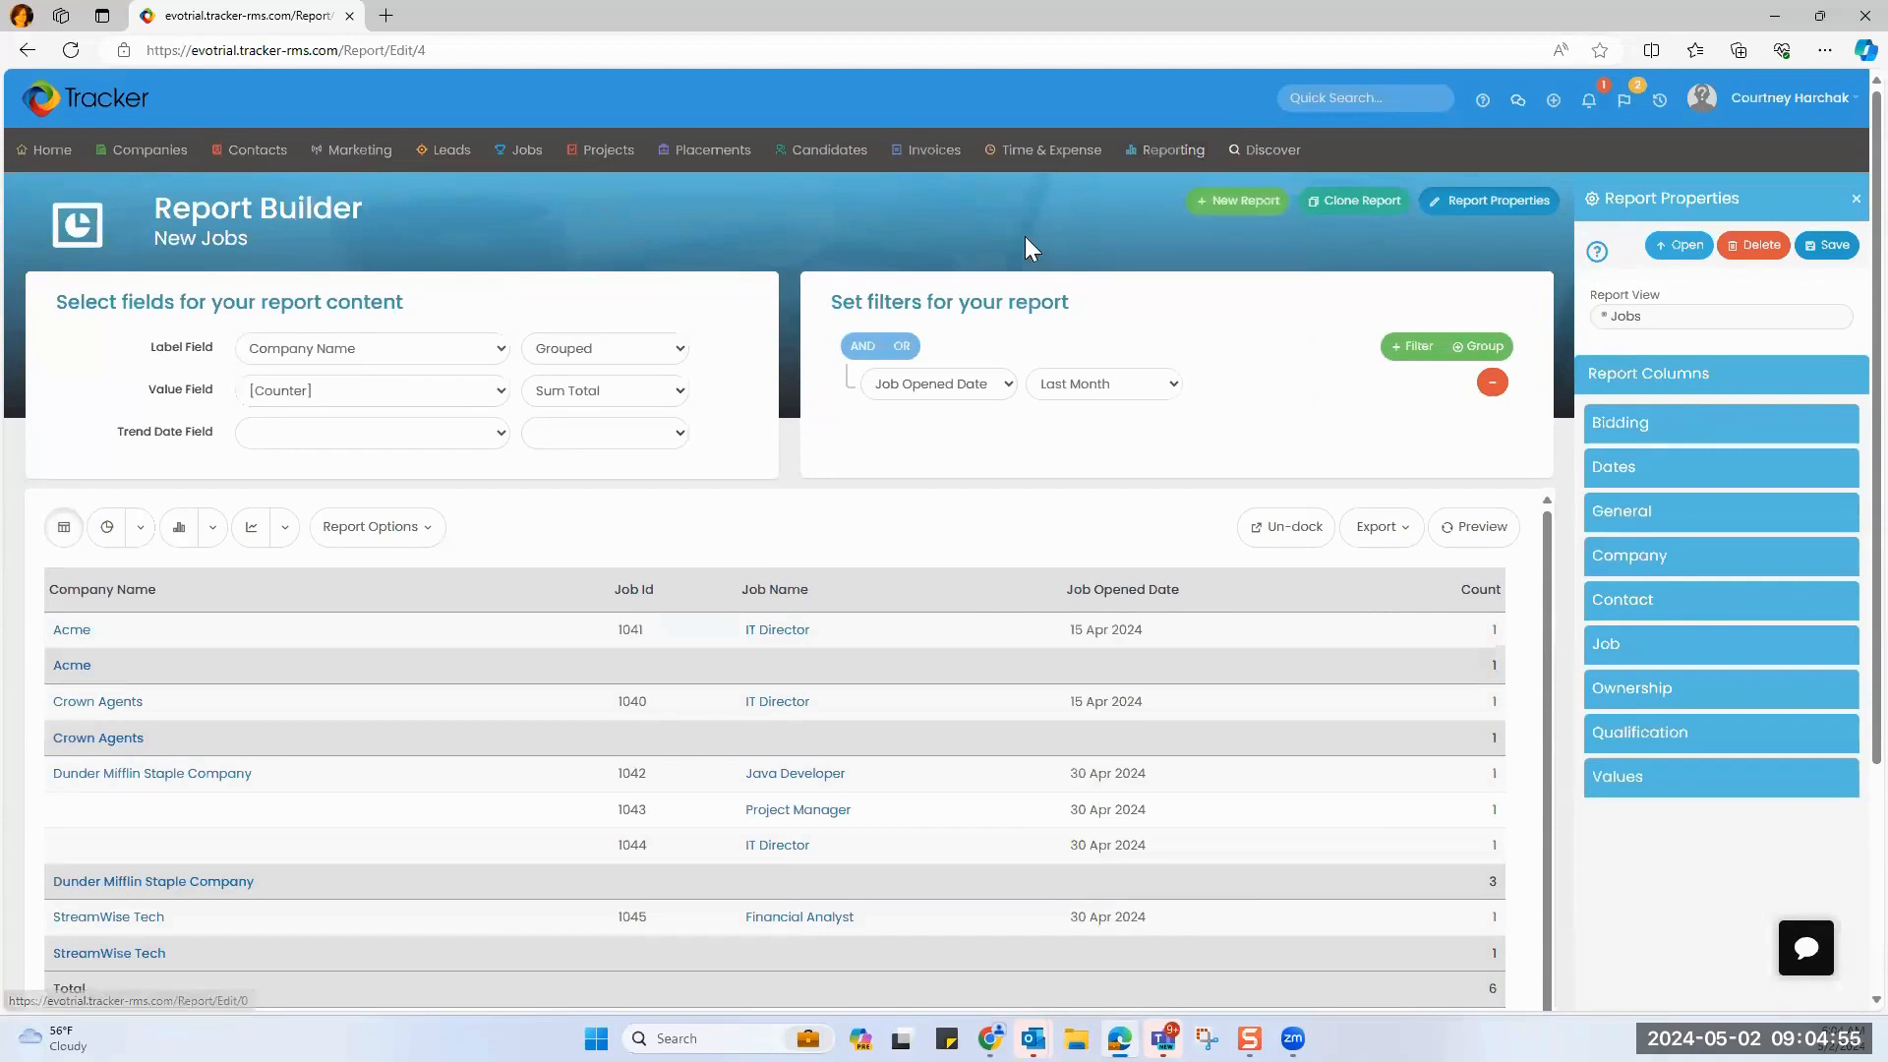
left_click(1225, 204)
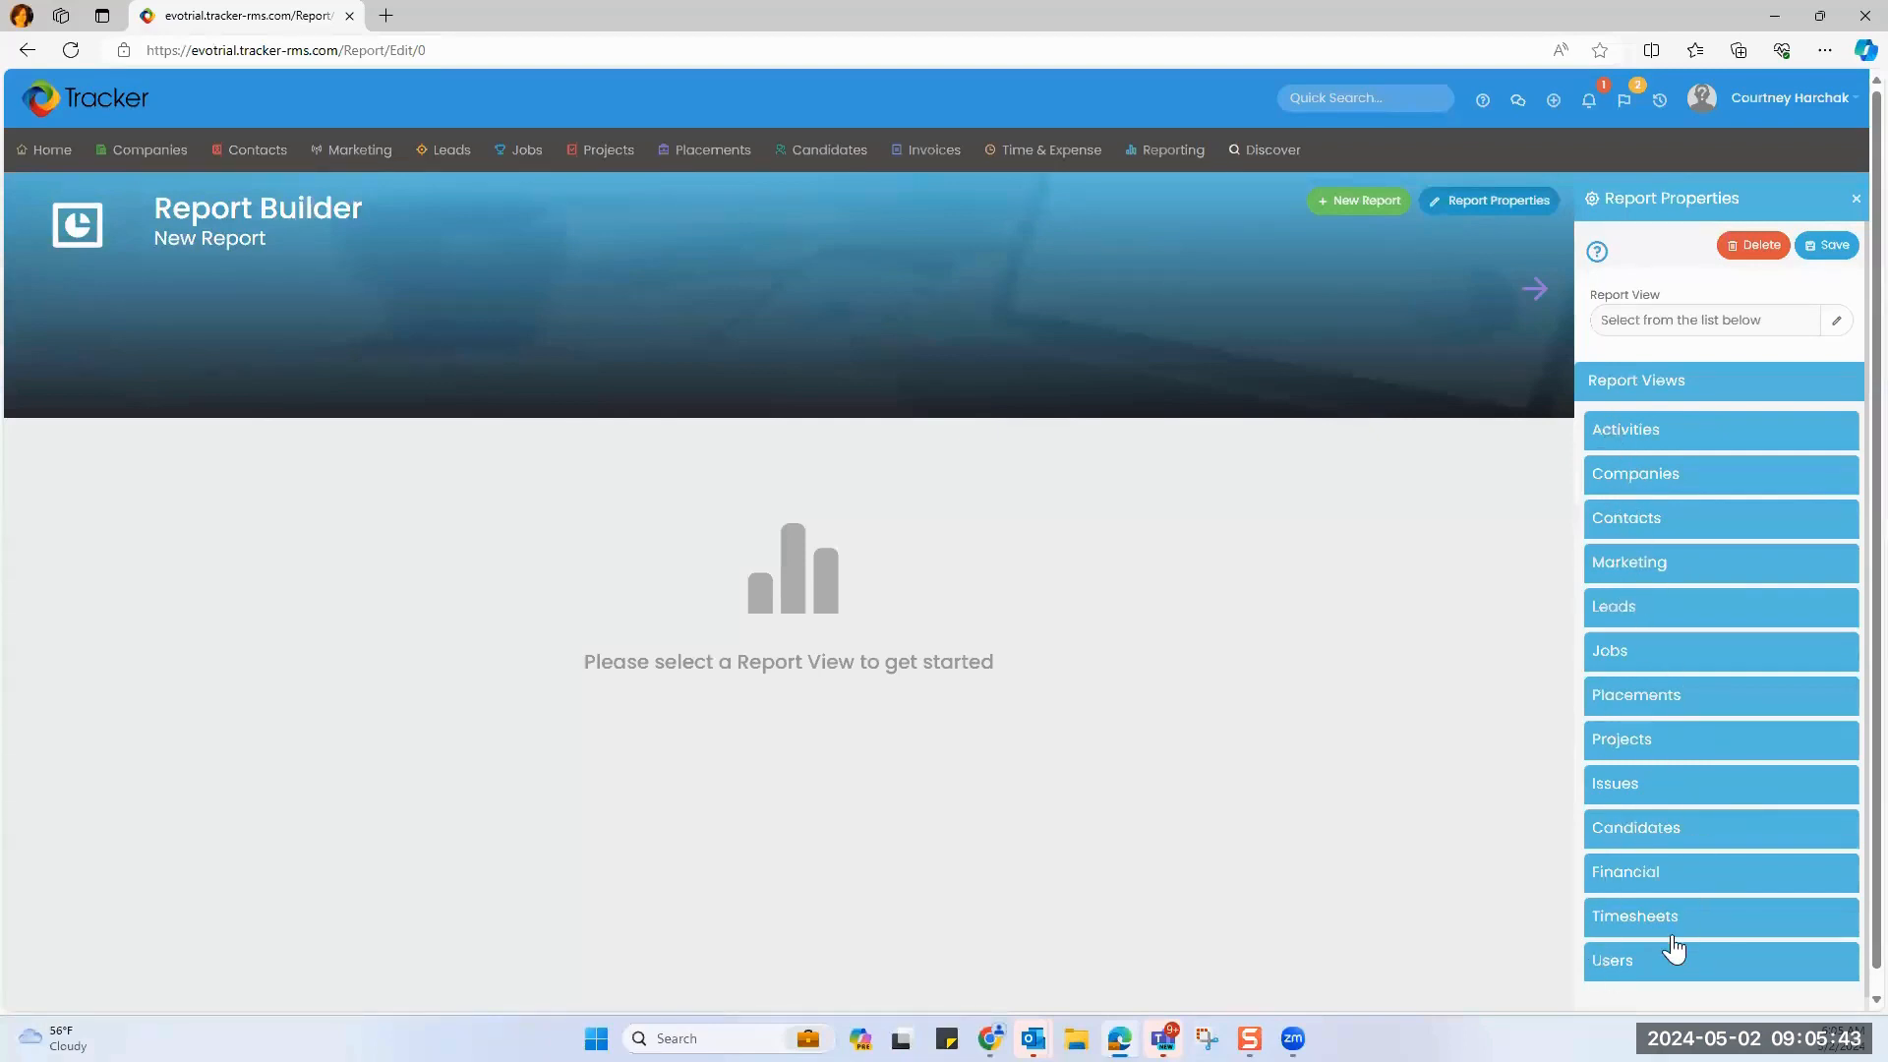
left_click(1629, 444)
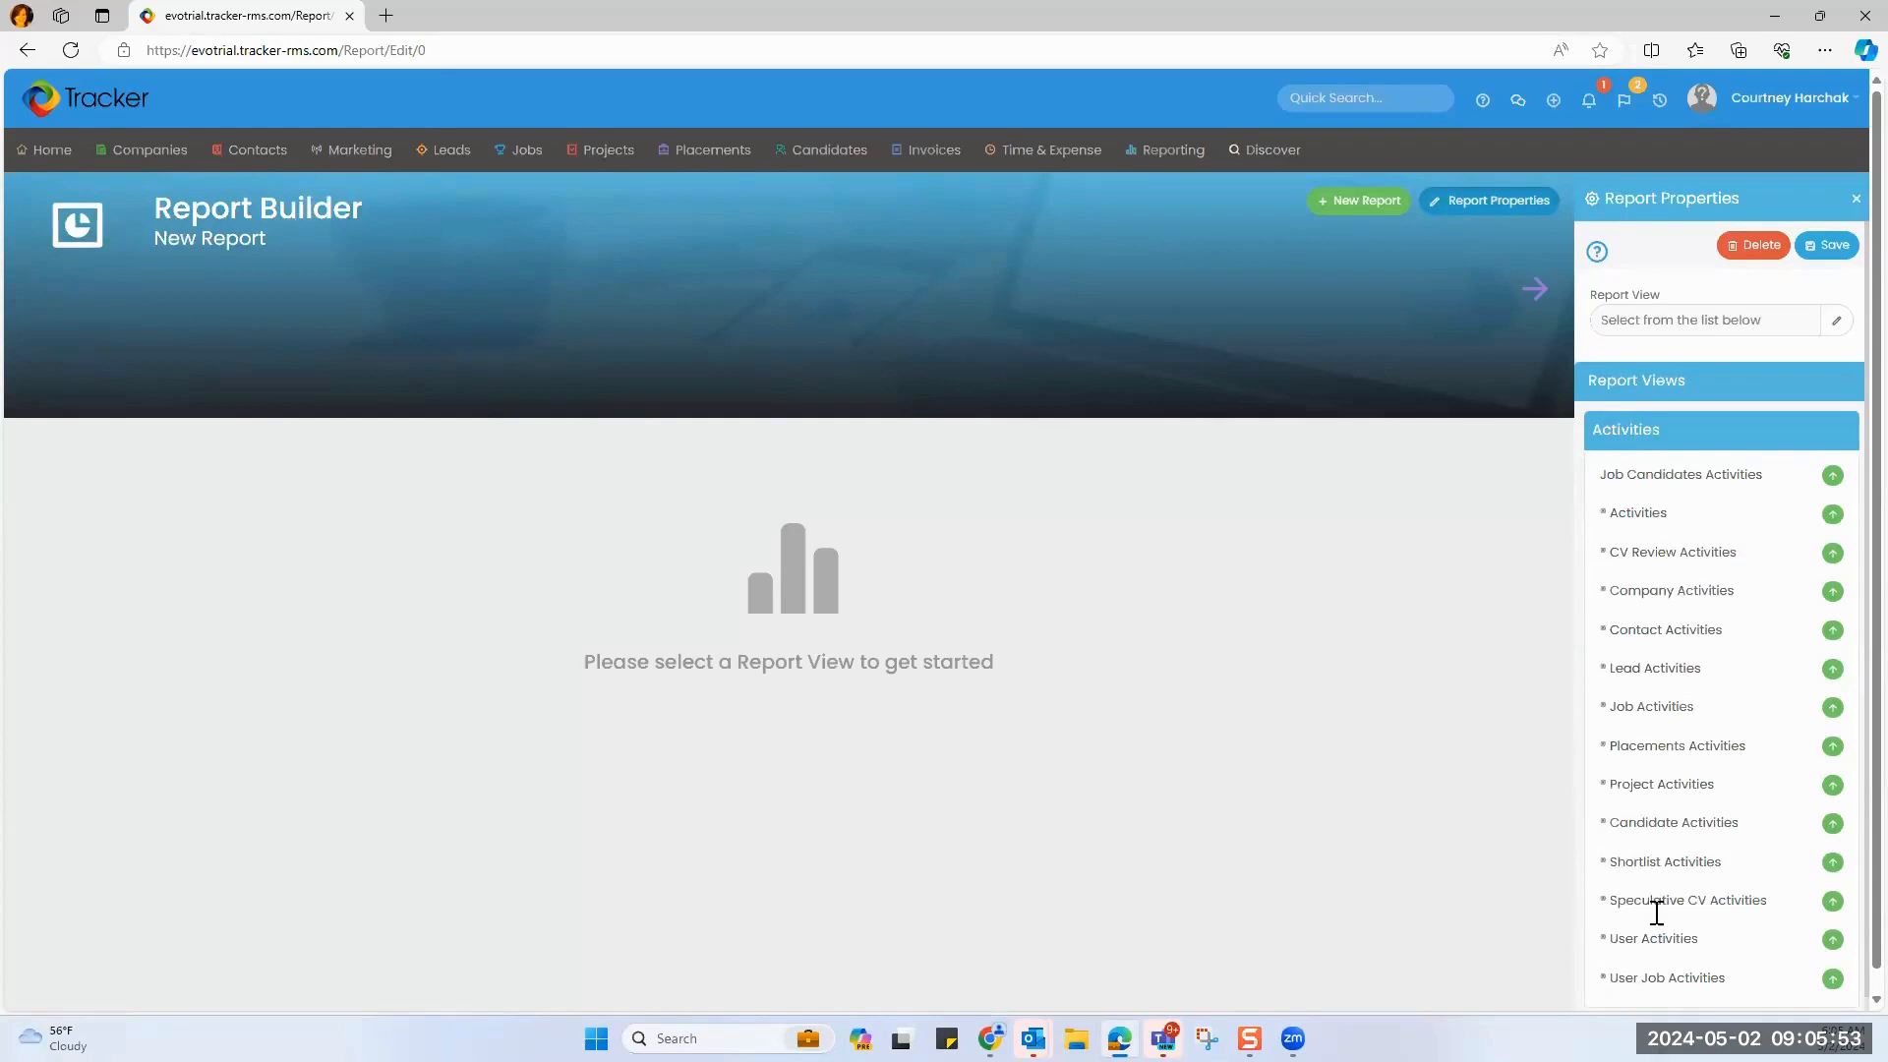
left_click_drag(1605, 940, 1704, 950)
left_click(1741, 964)
left_click(1833, 941)
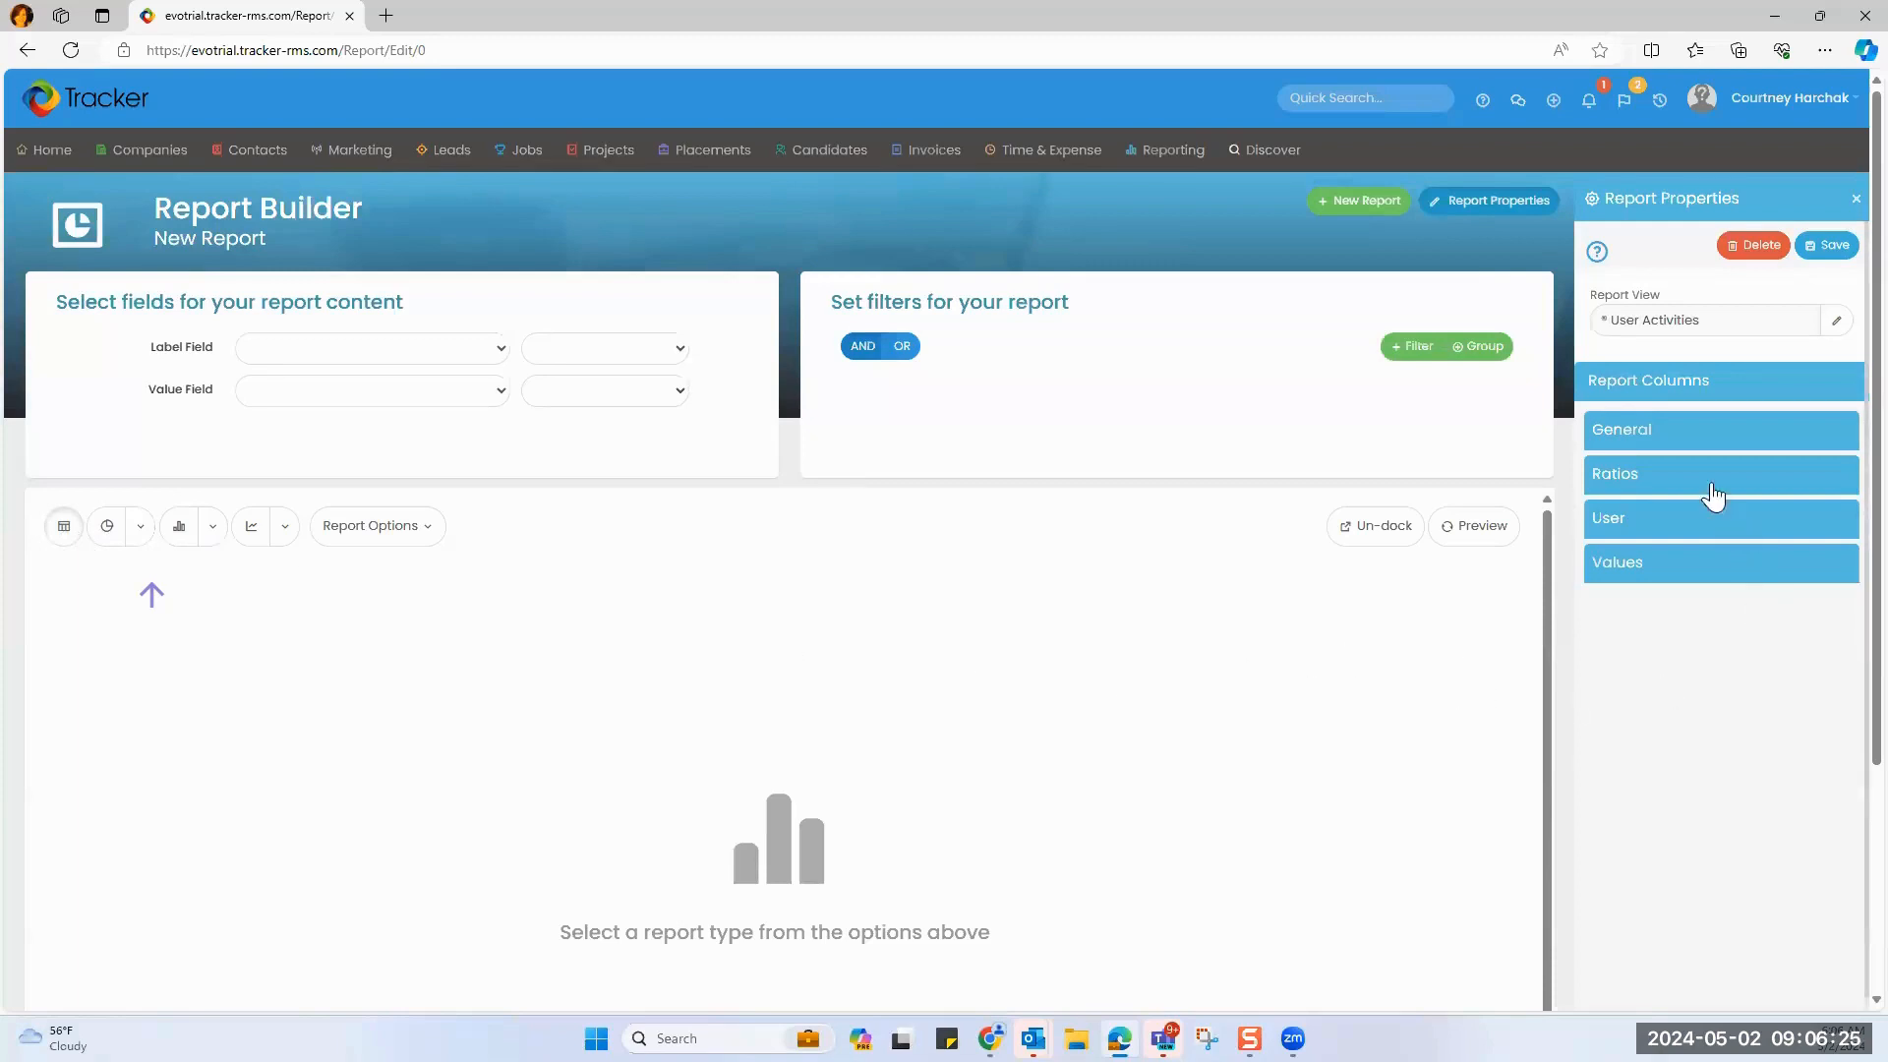
Add the user's Full Name column and the Emails, Interviews, Calls and Submittals value columns to the report.
left_click(1647, 532)
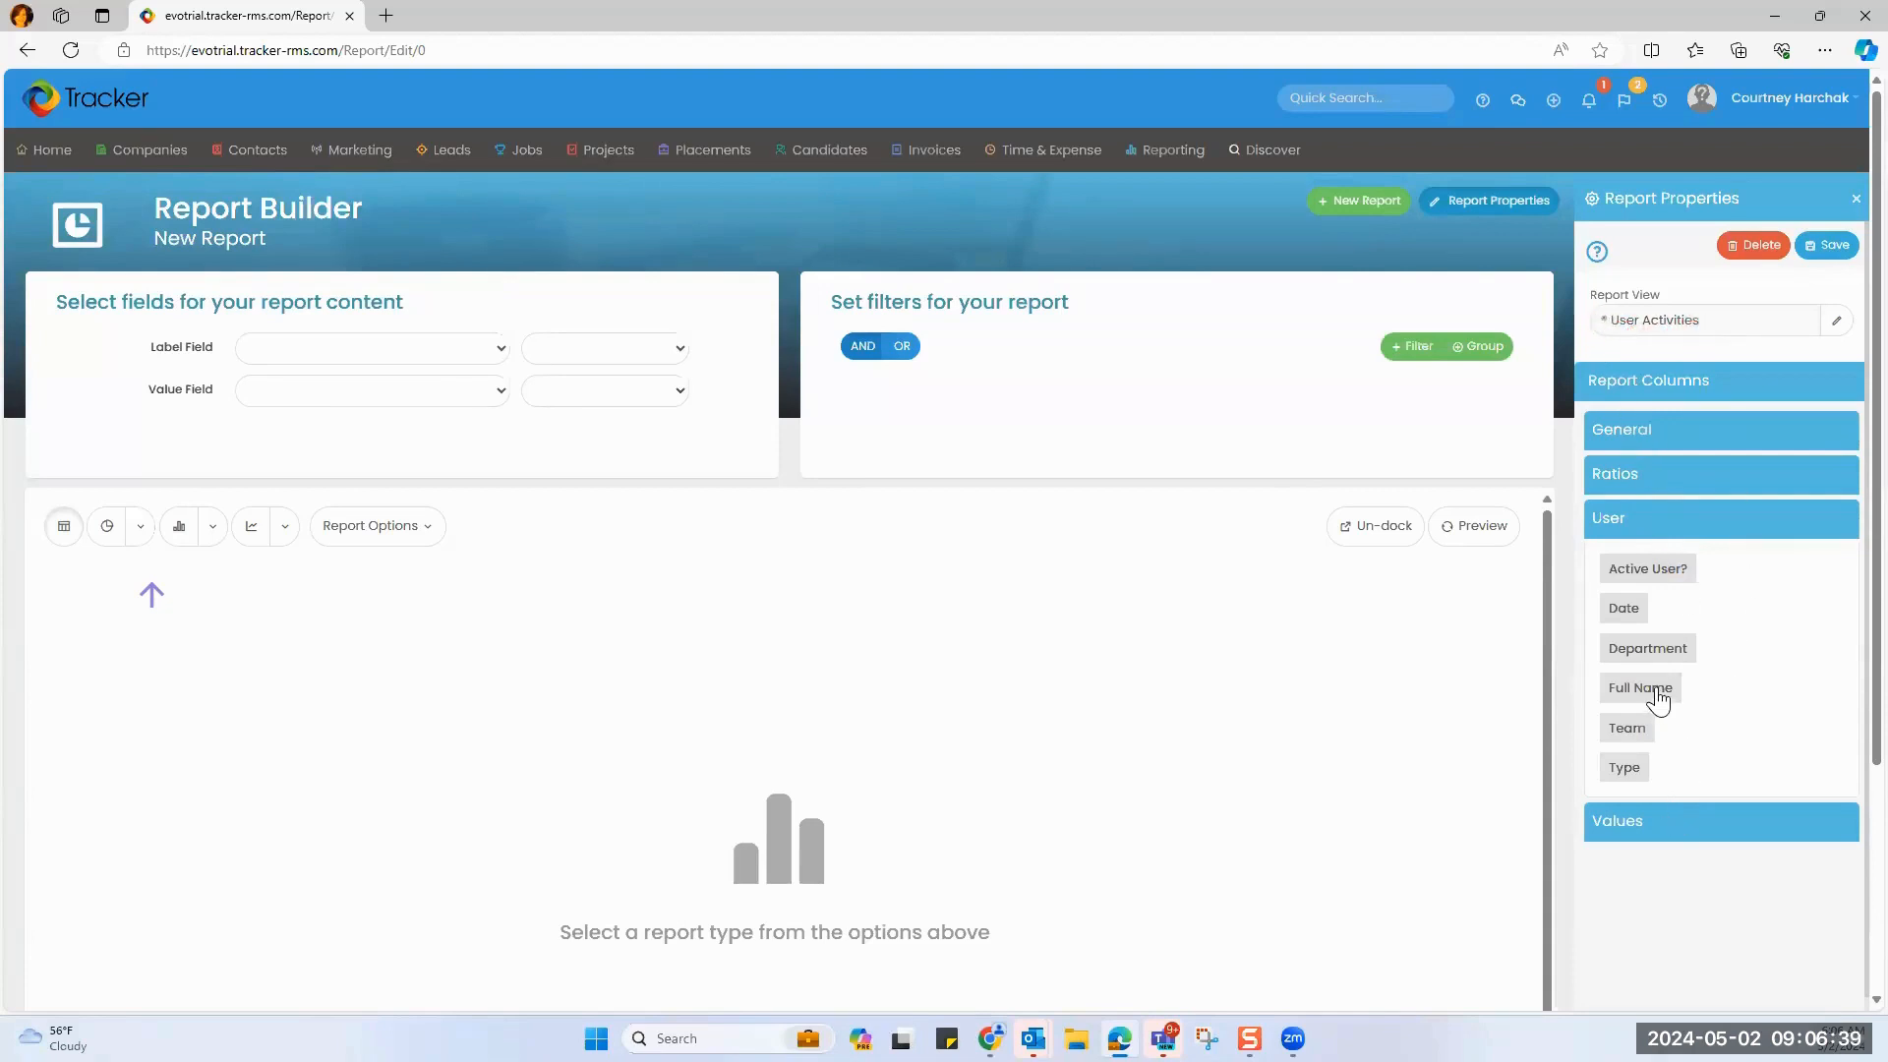
left_click_drag(1659, 698, 1329, 620)
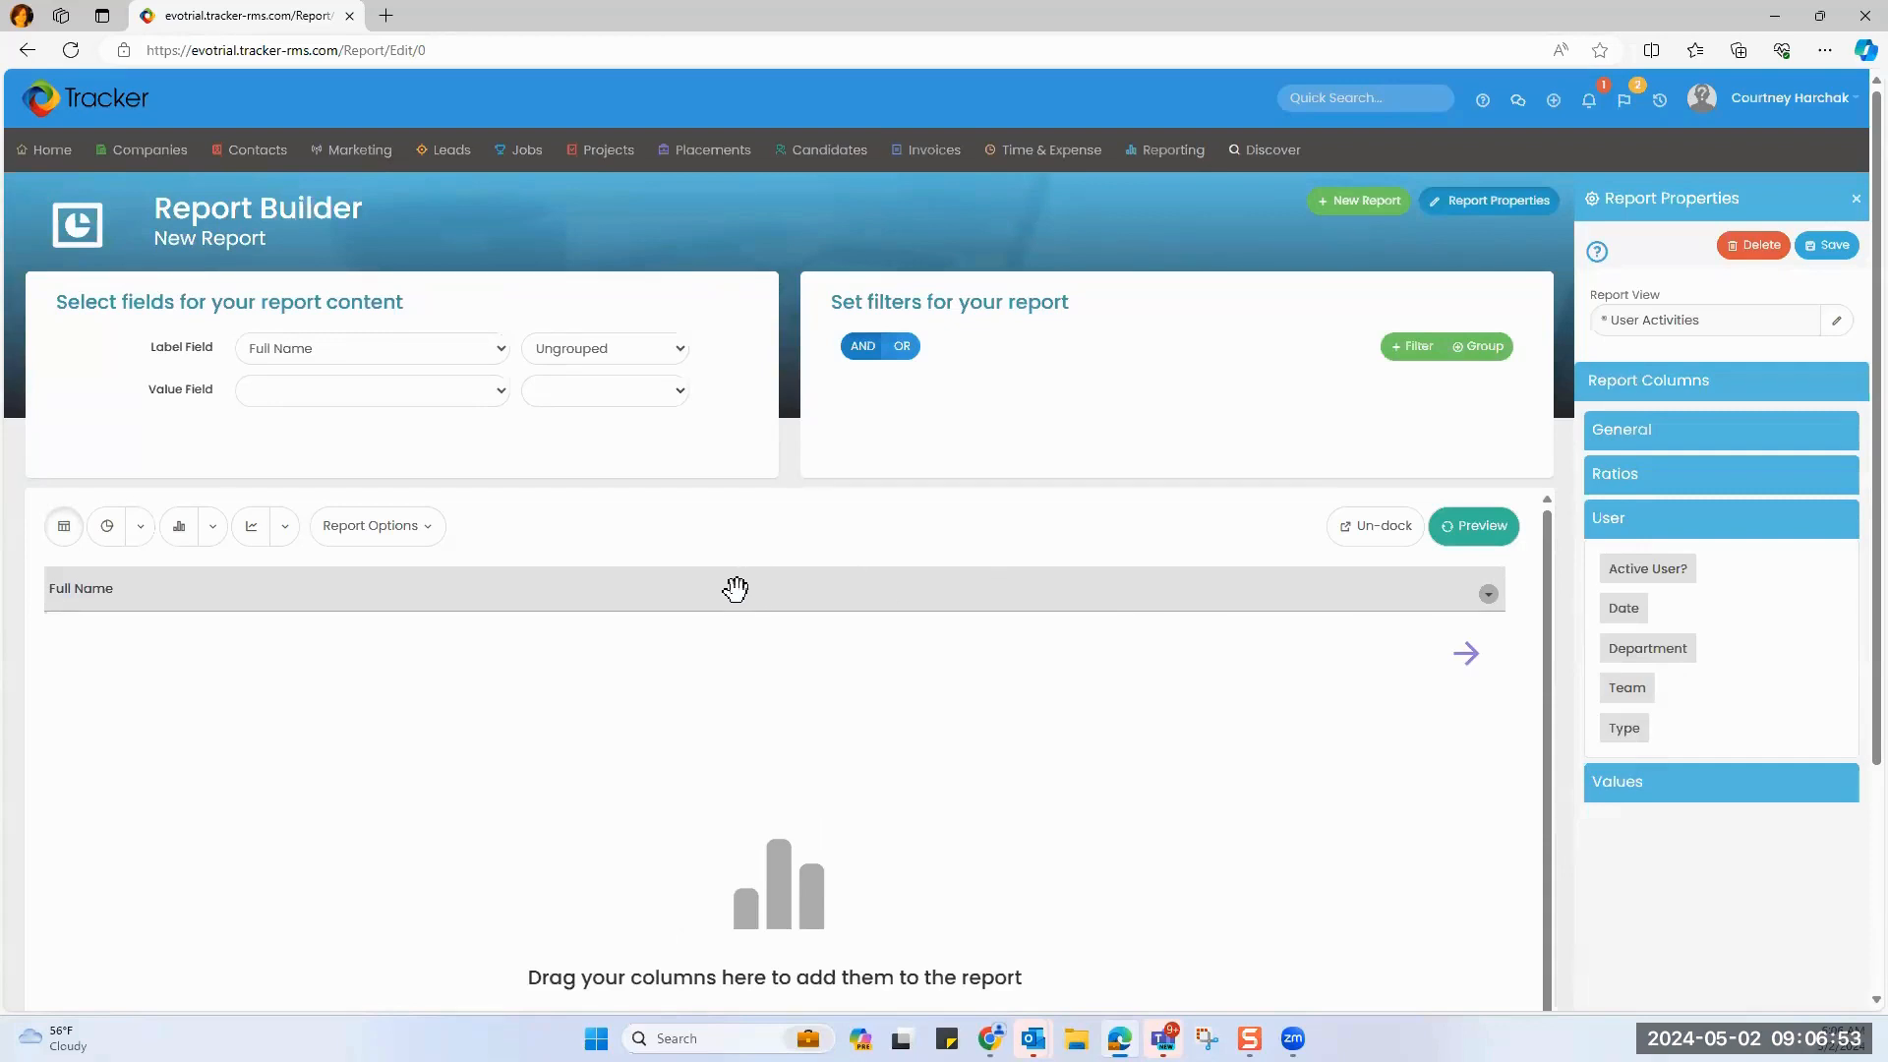
left_click(1665, 798)
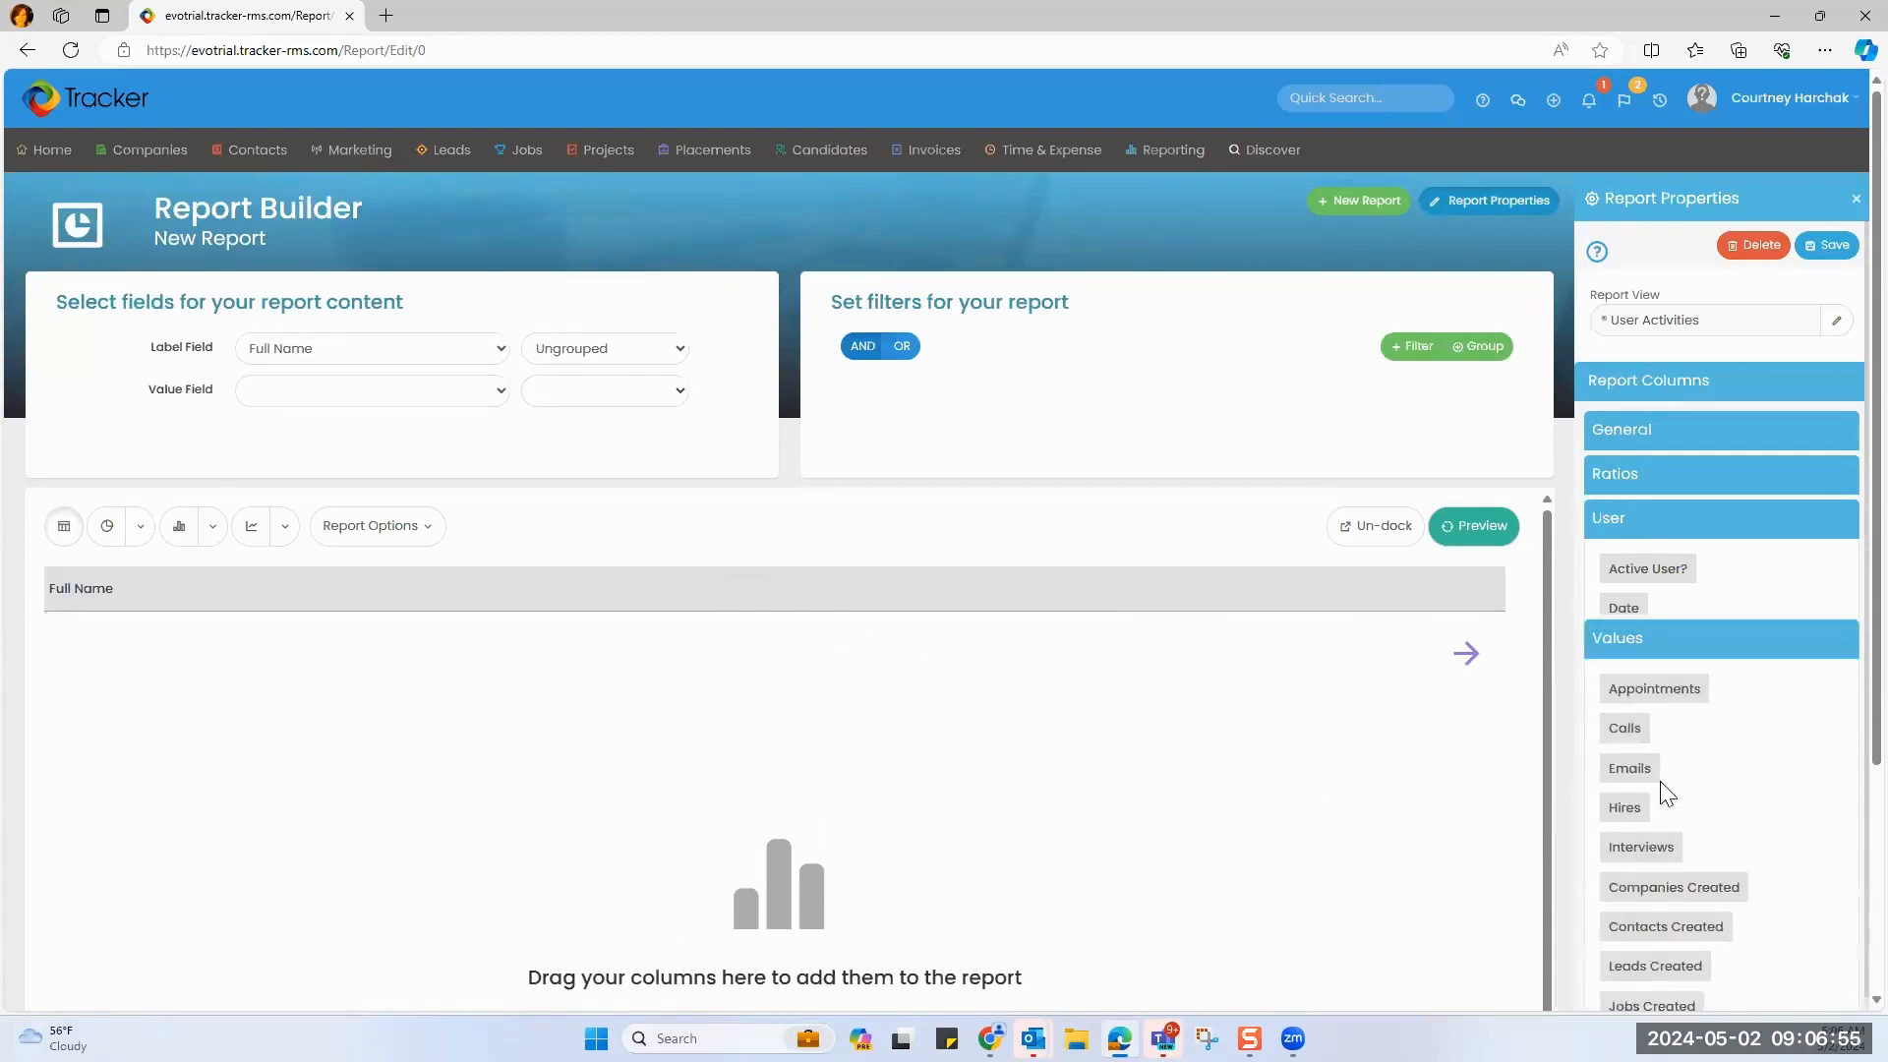
scroll(1672, 629, "down", 3)
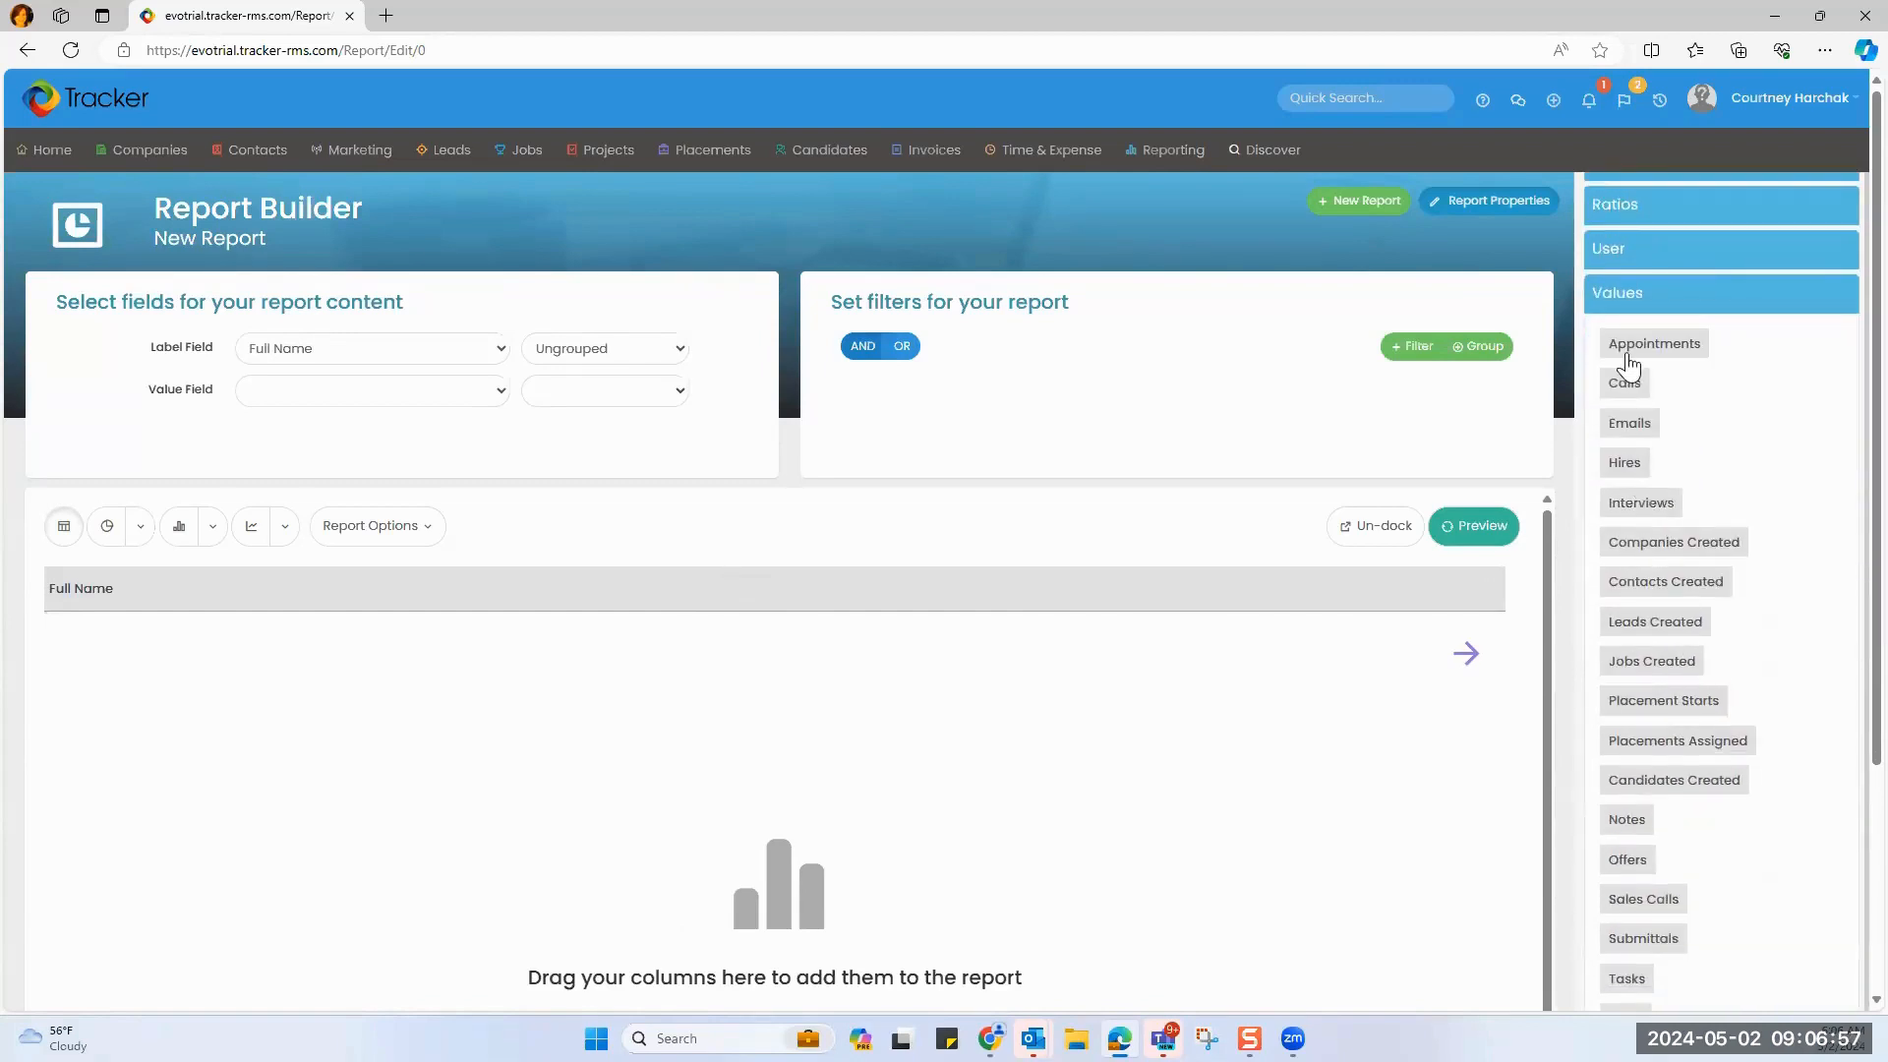
scroll(1672, 897, "down", 2)
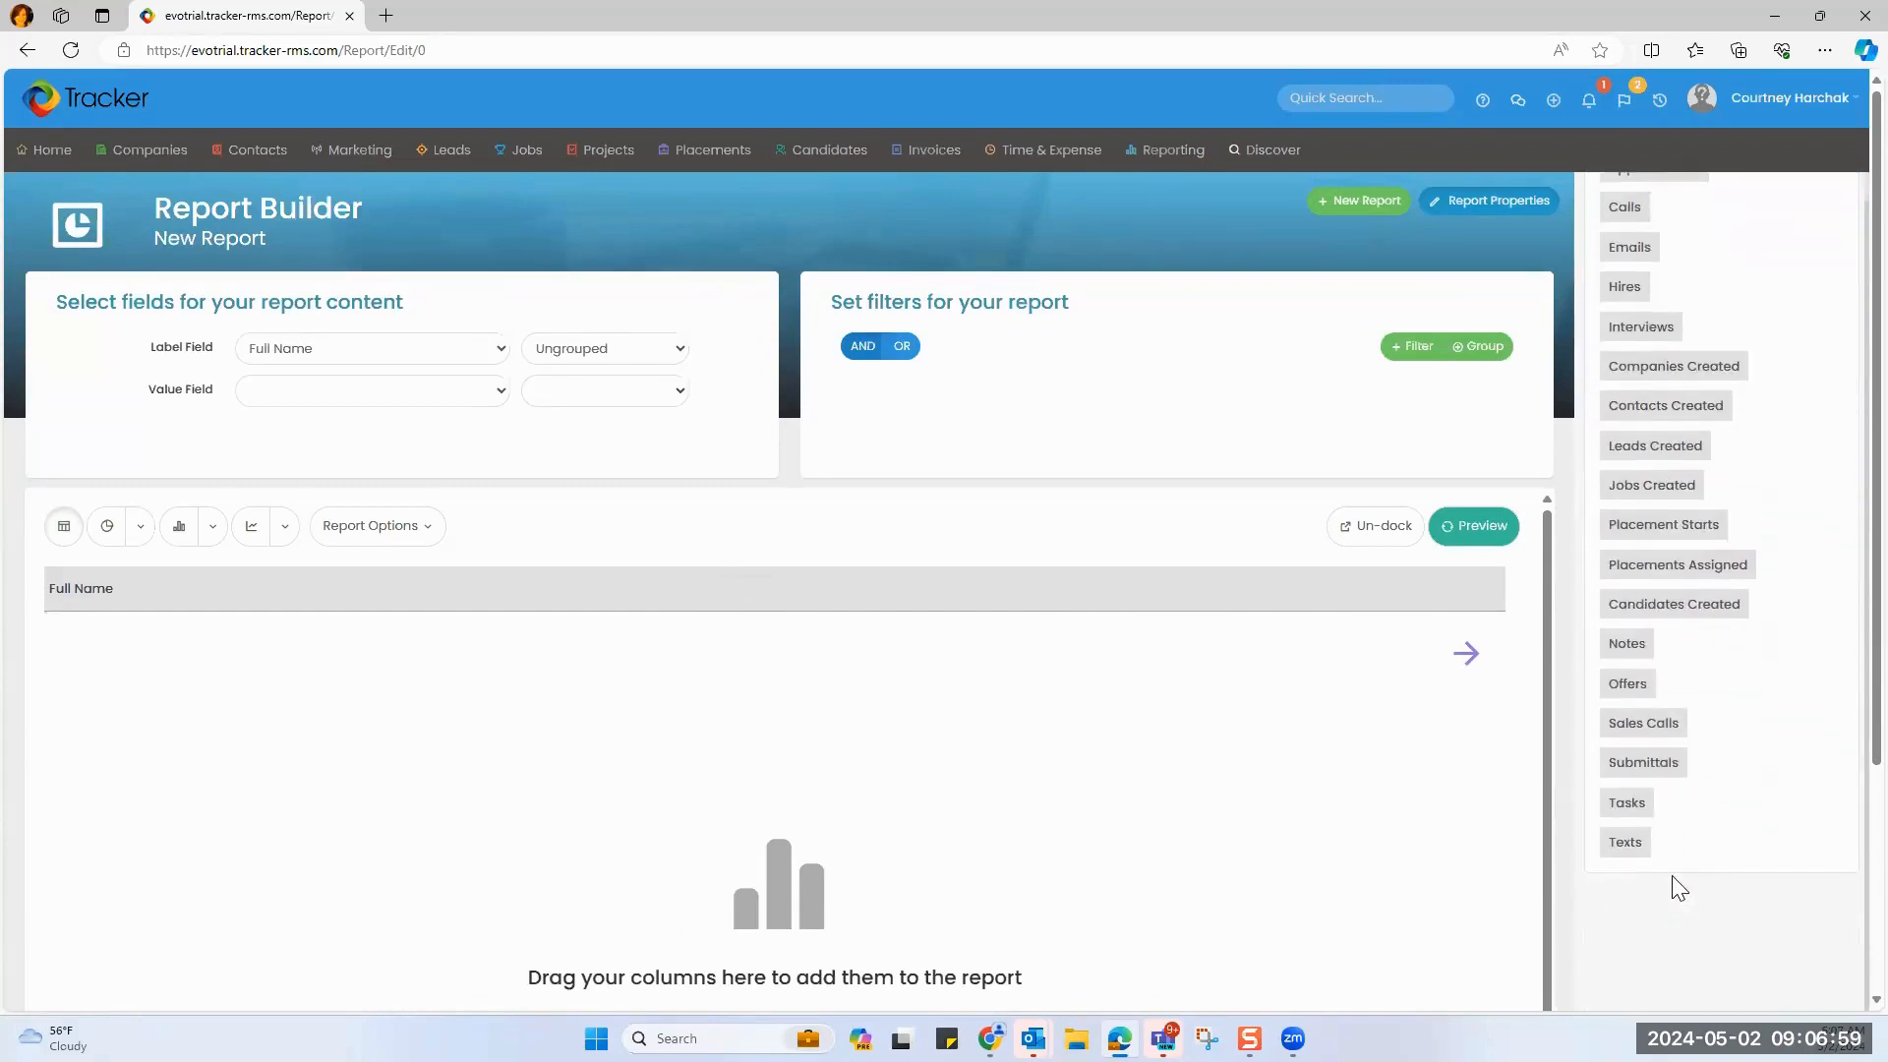
scroll(1672, 880, "up", 1)
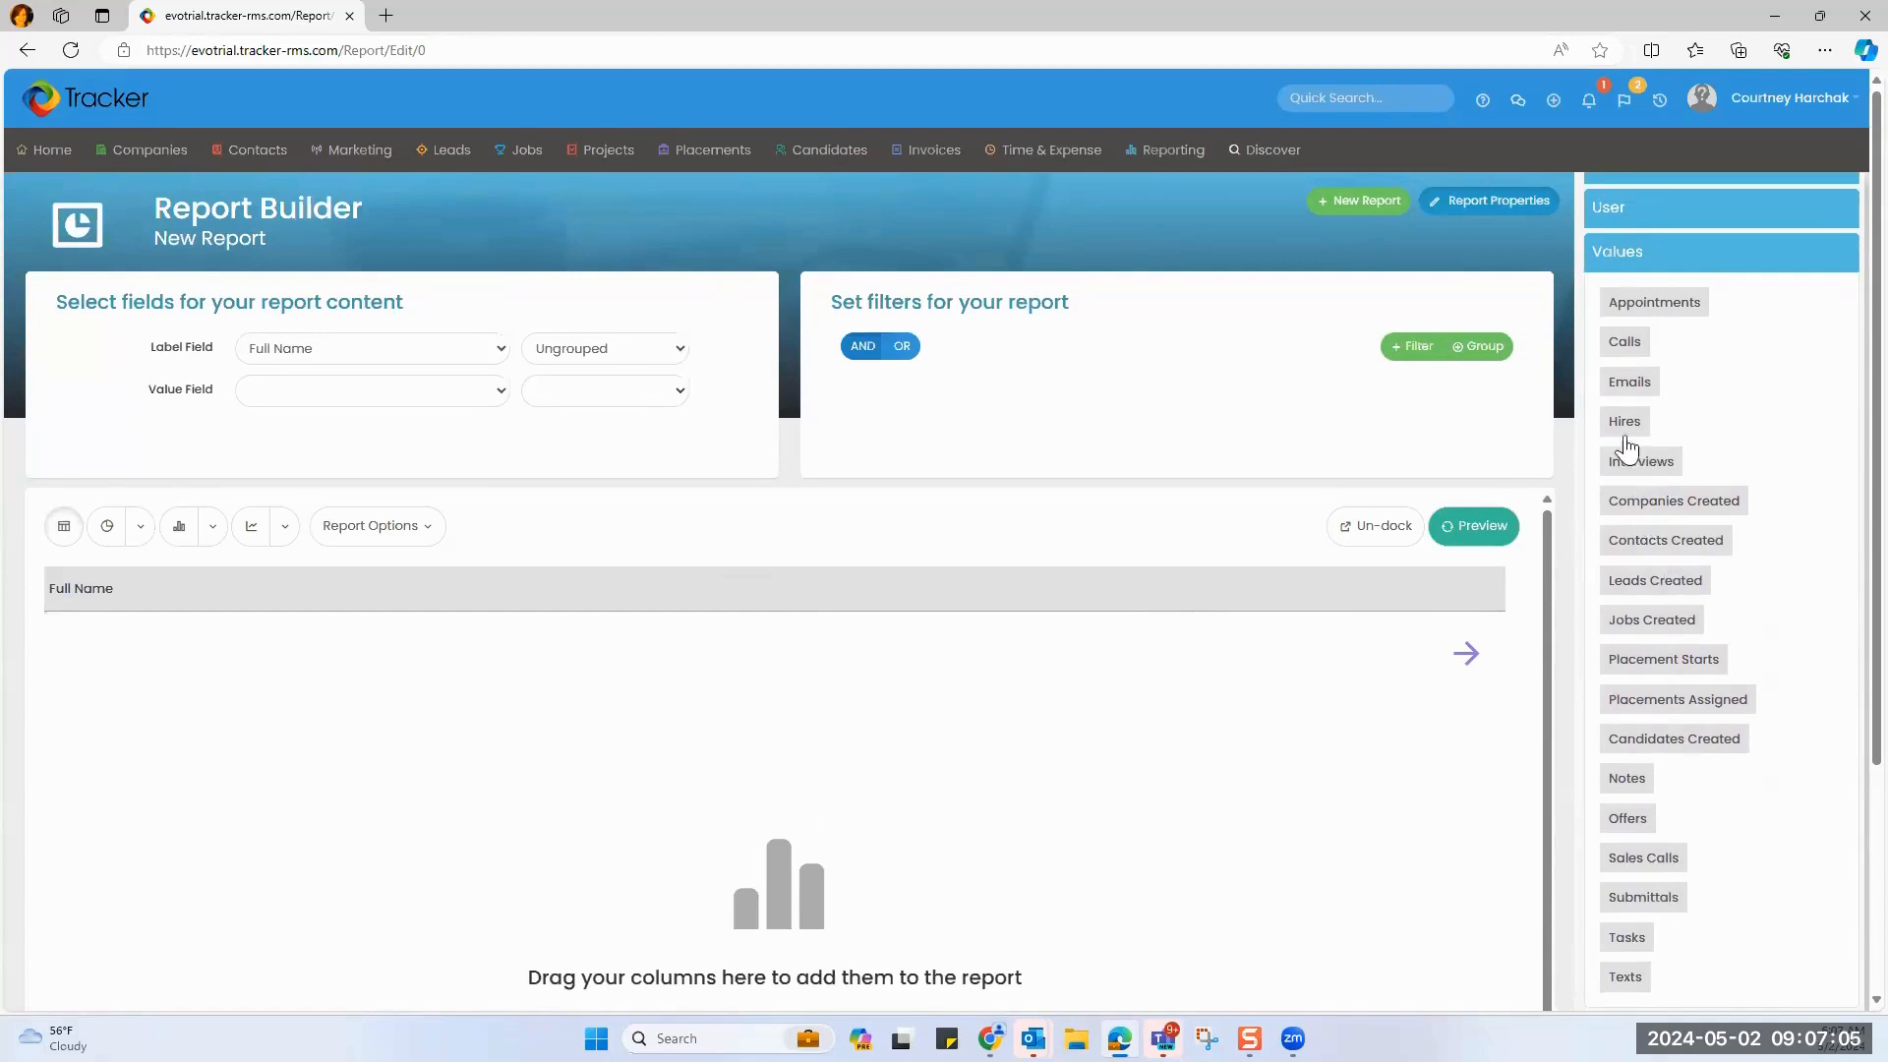
left_click(1629, 387)
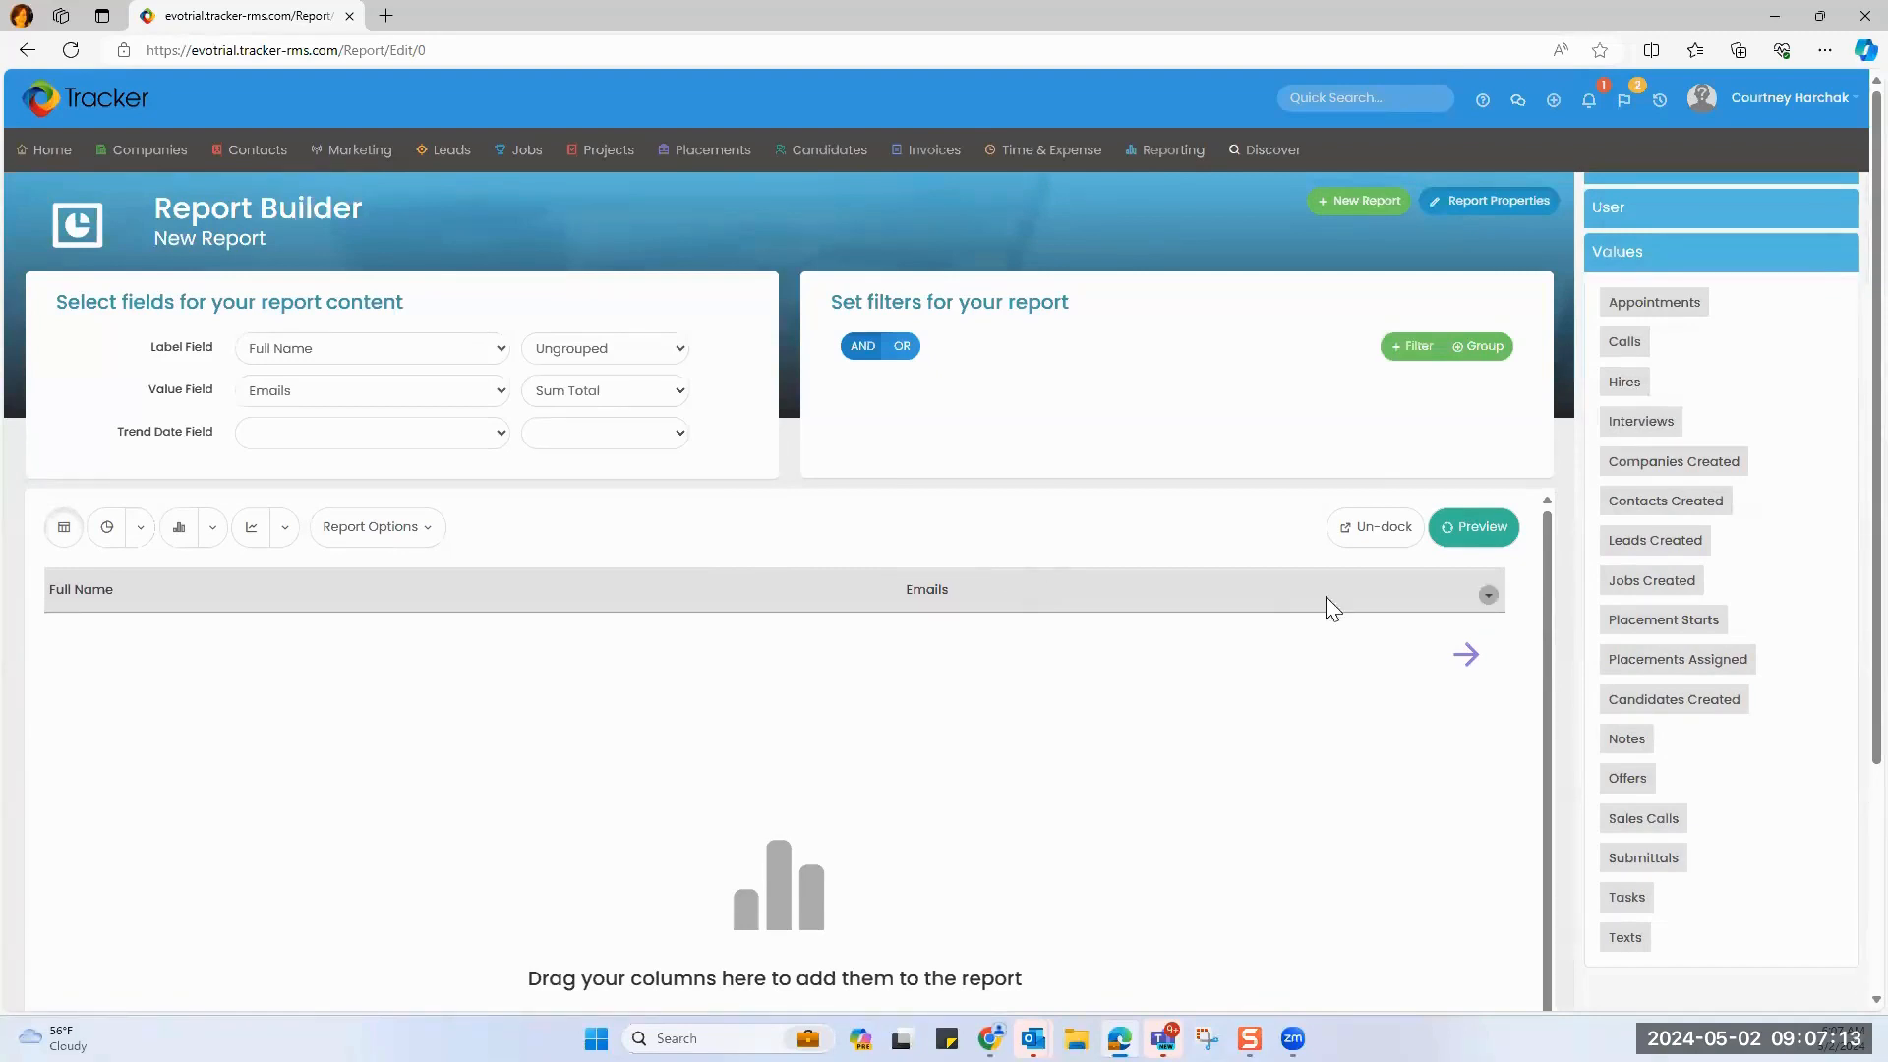
left_click(1640, 421)
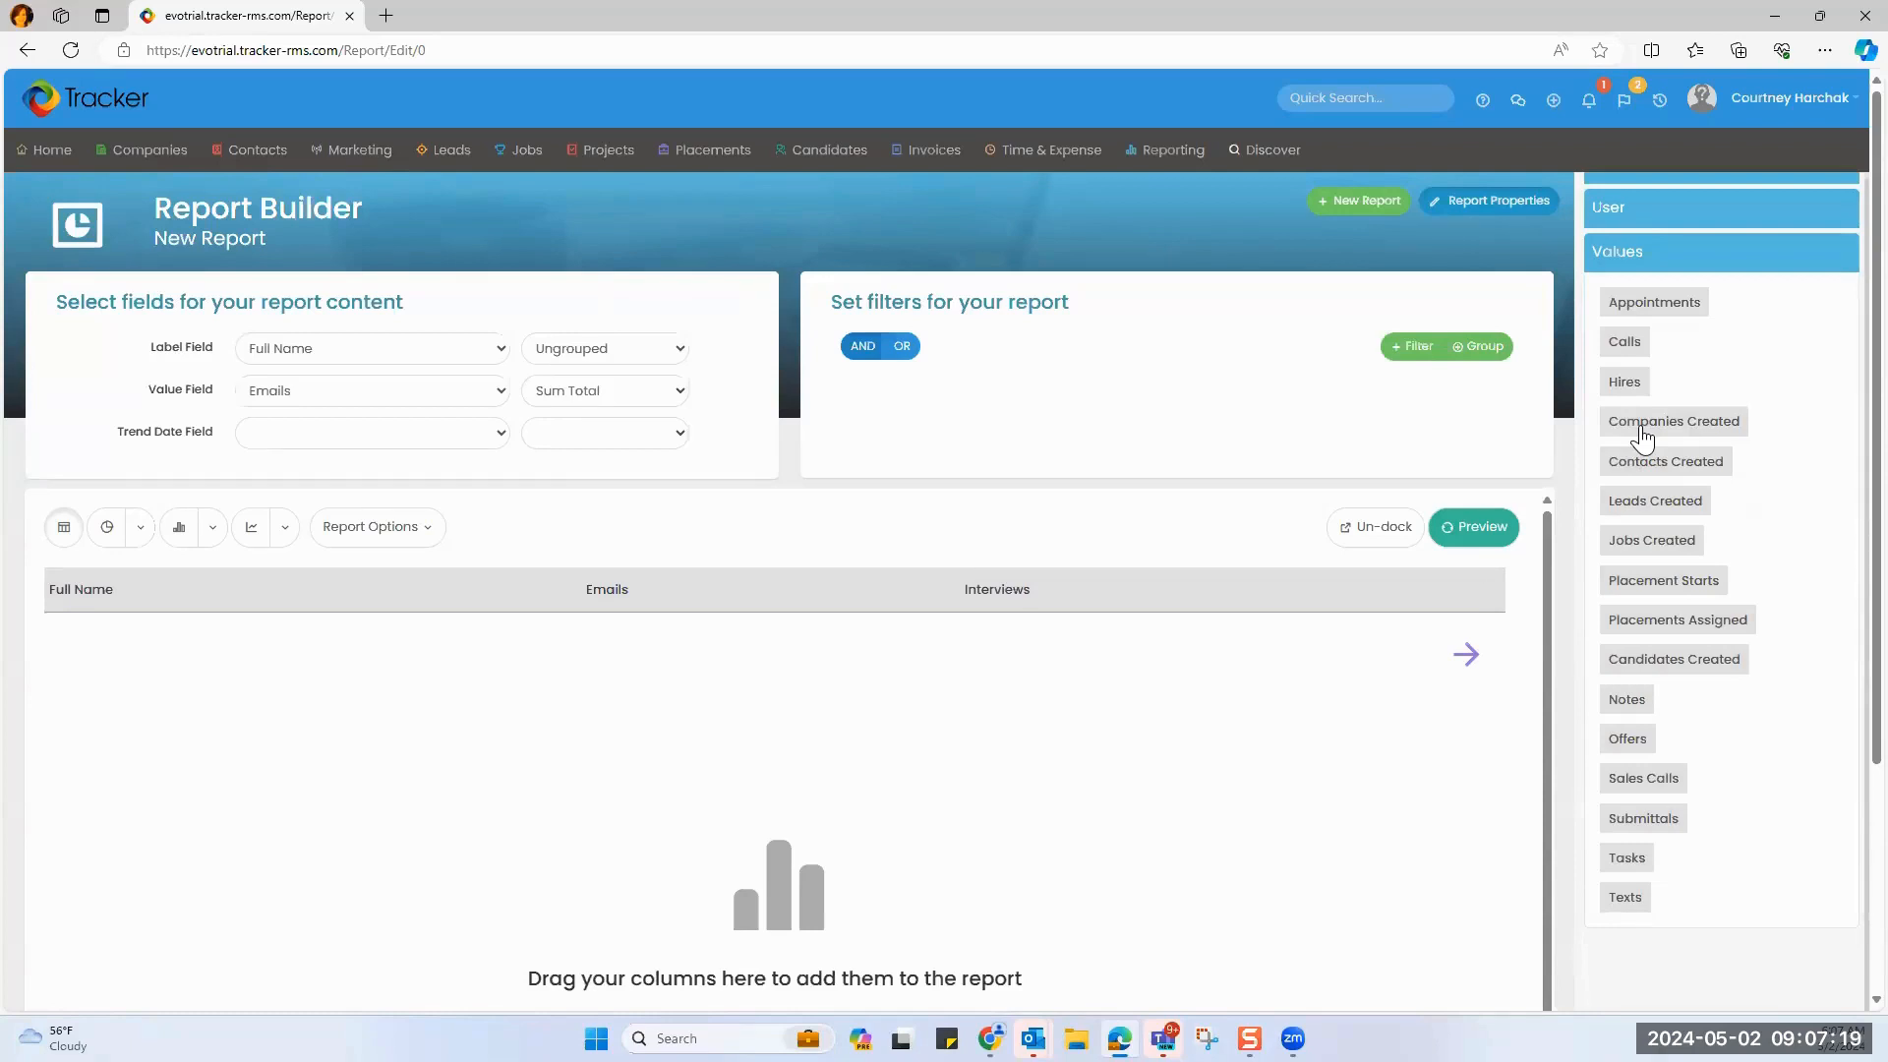
left_click(1627, 347)
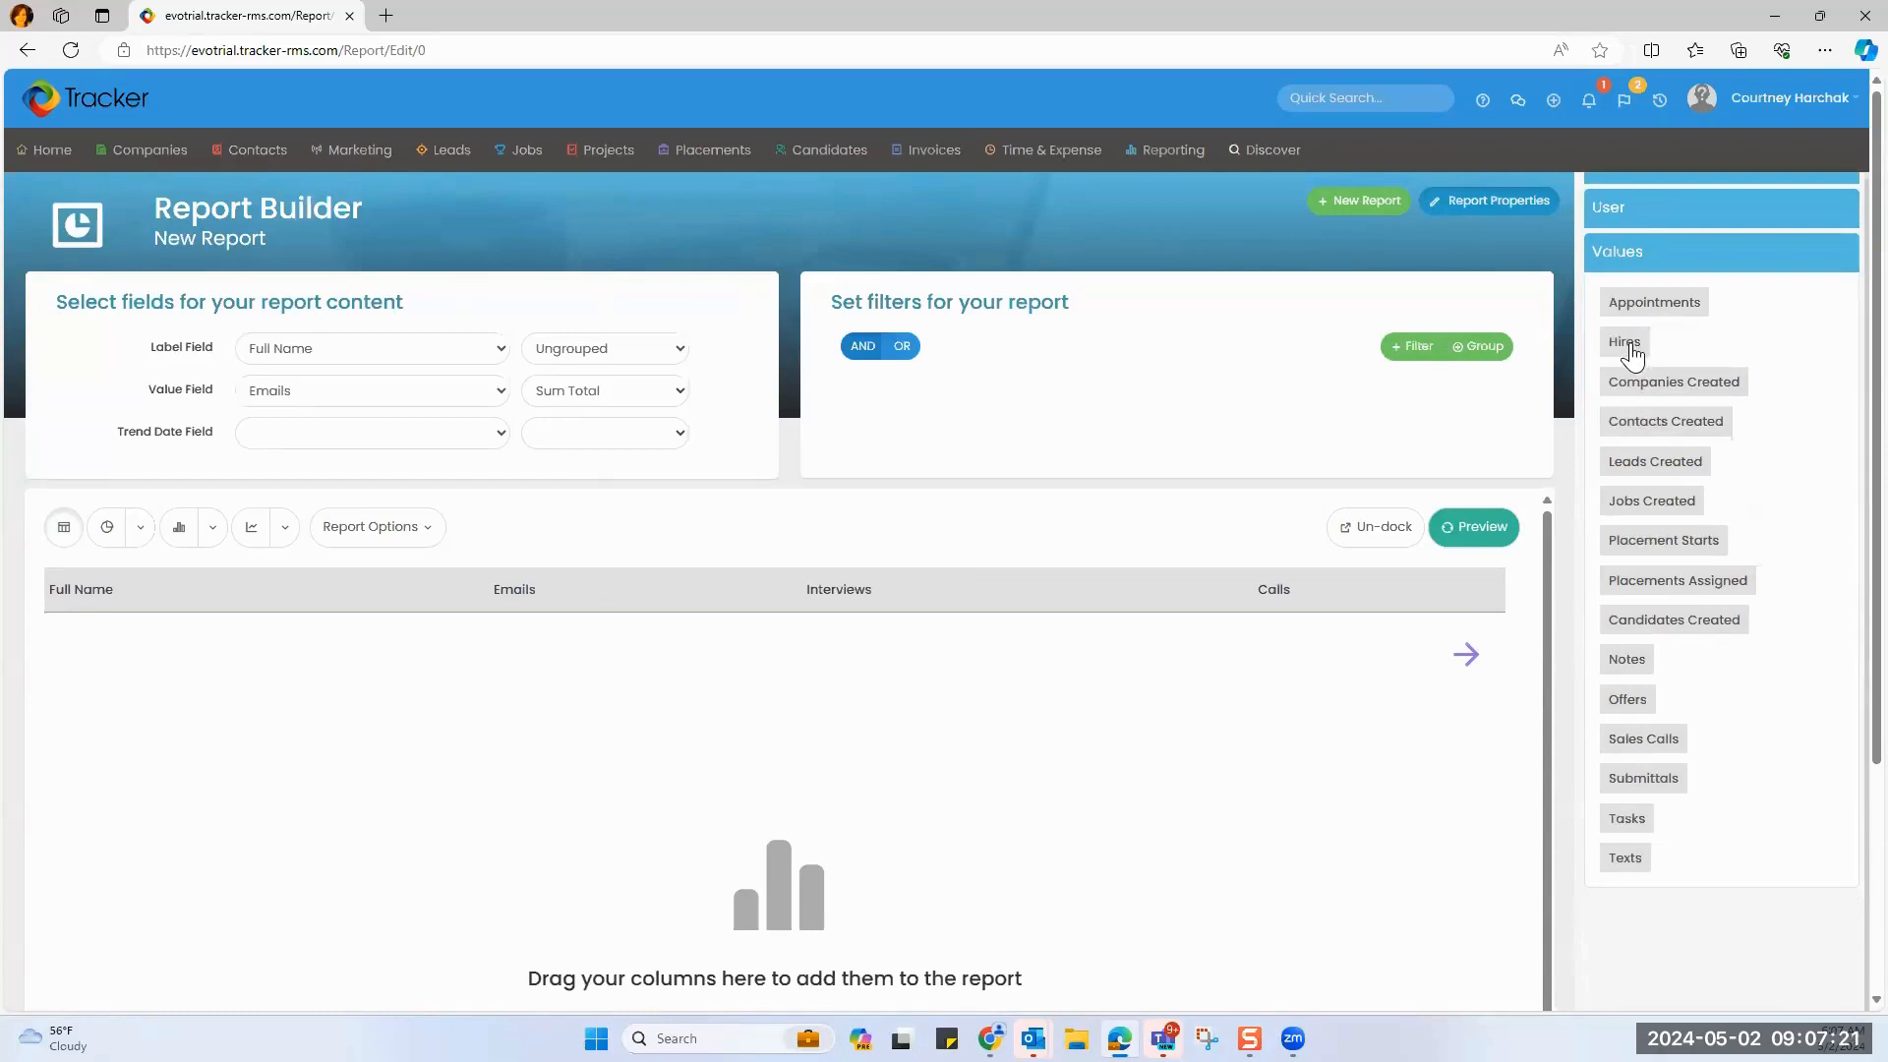
left_click(1643, 779)
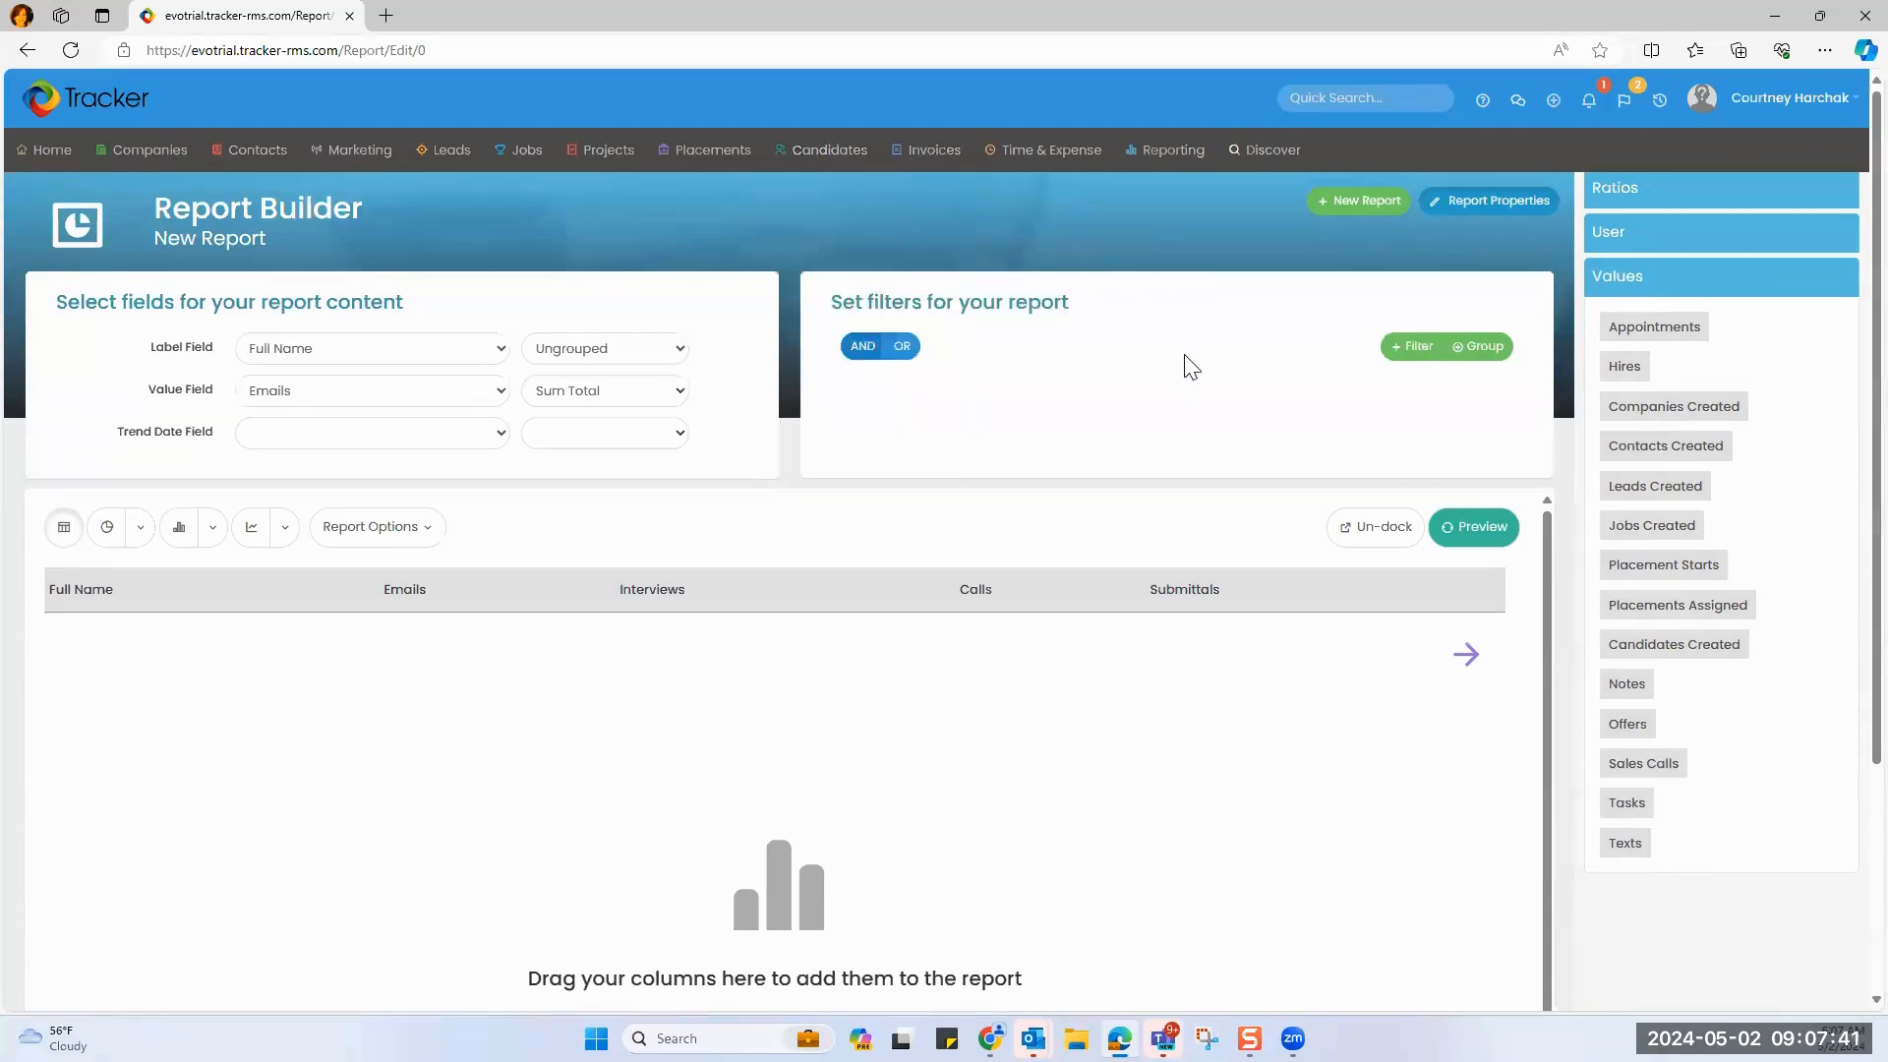
Add a filter to the report based on the user's Date field.
left_click(1403, 366)
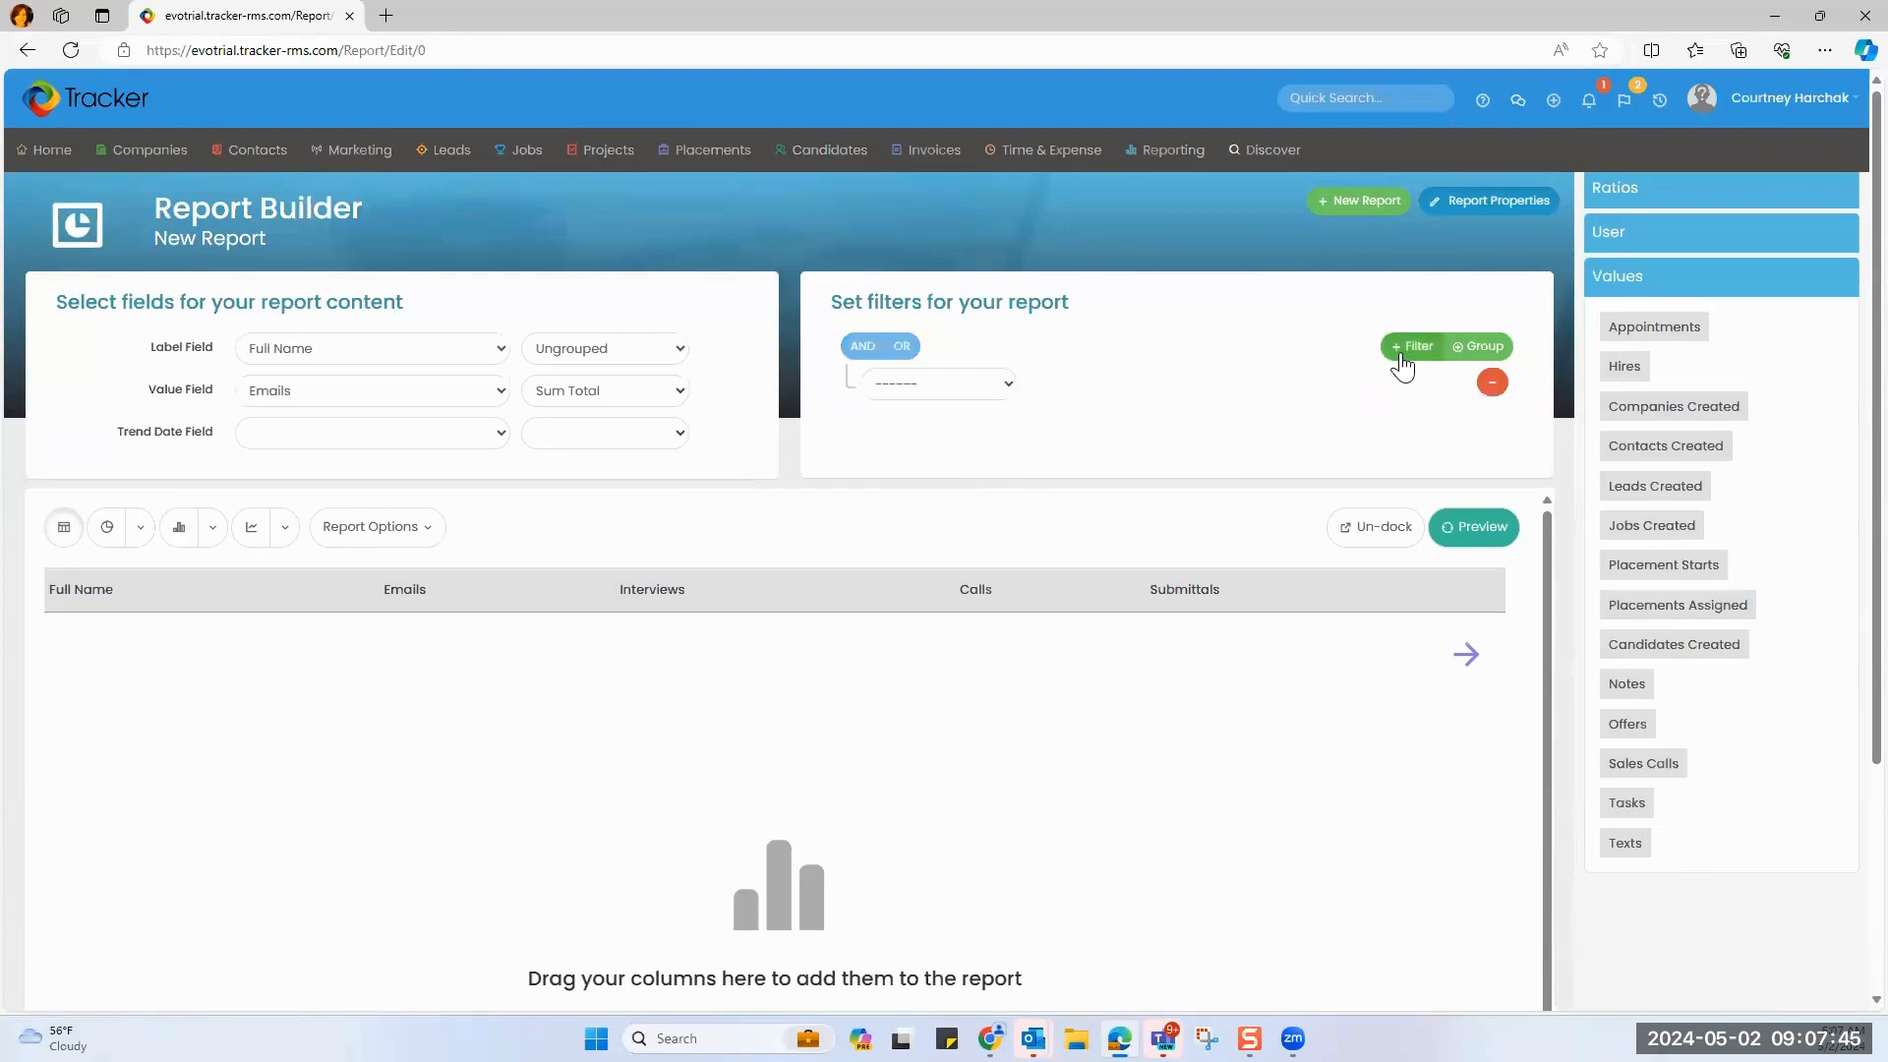
left_click(980, 401)
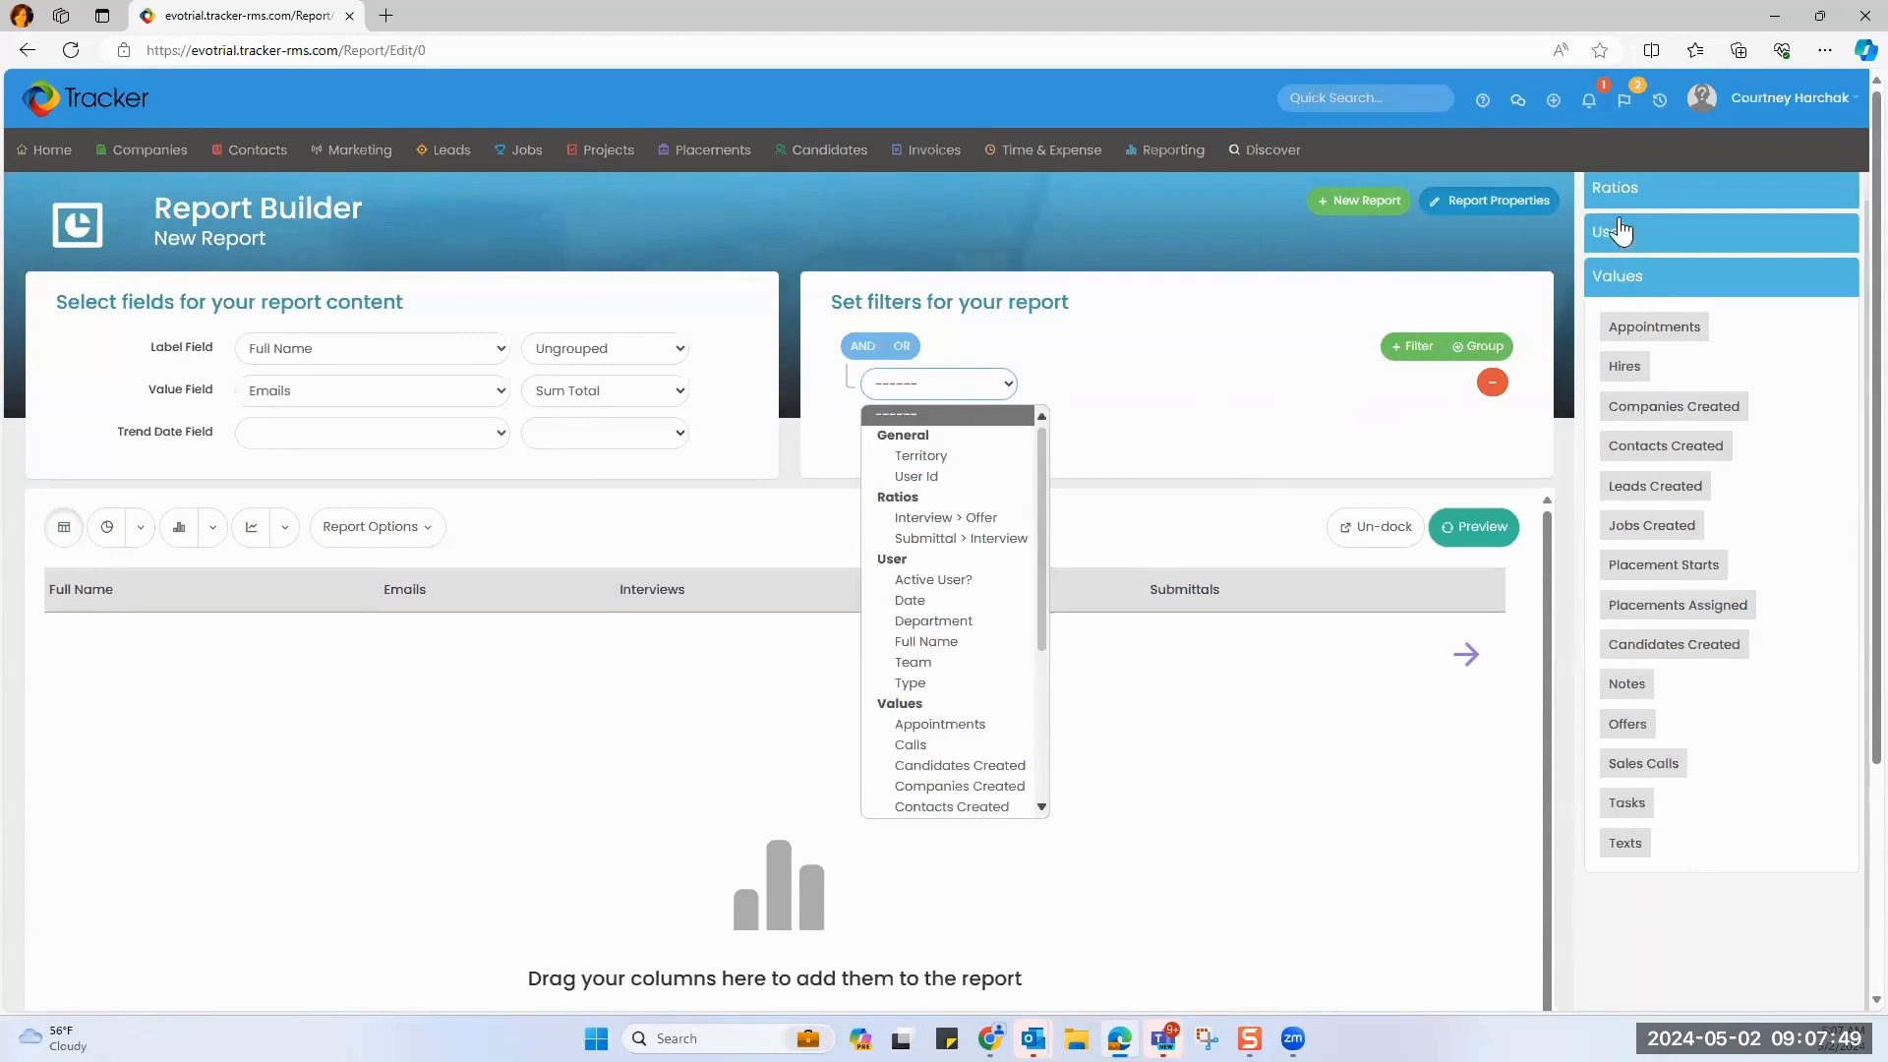
scroll(1674, 625, "up", 3)
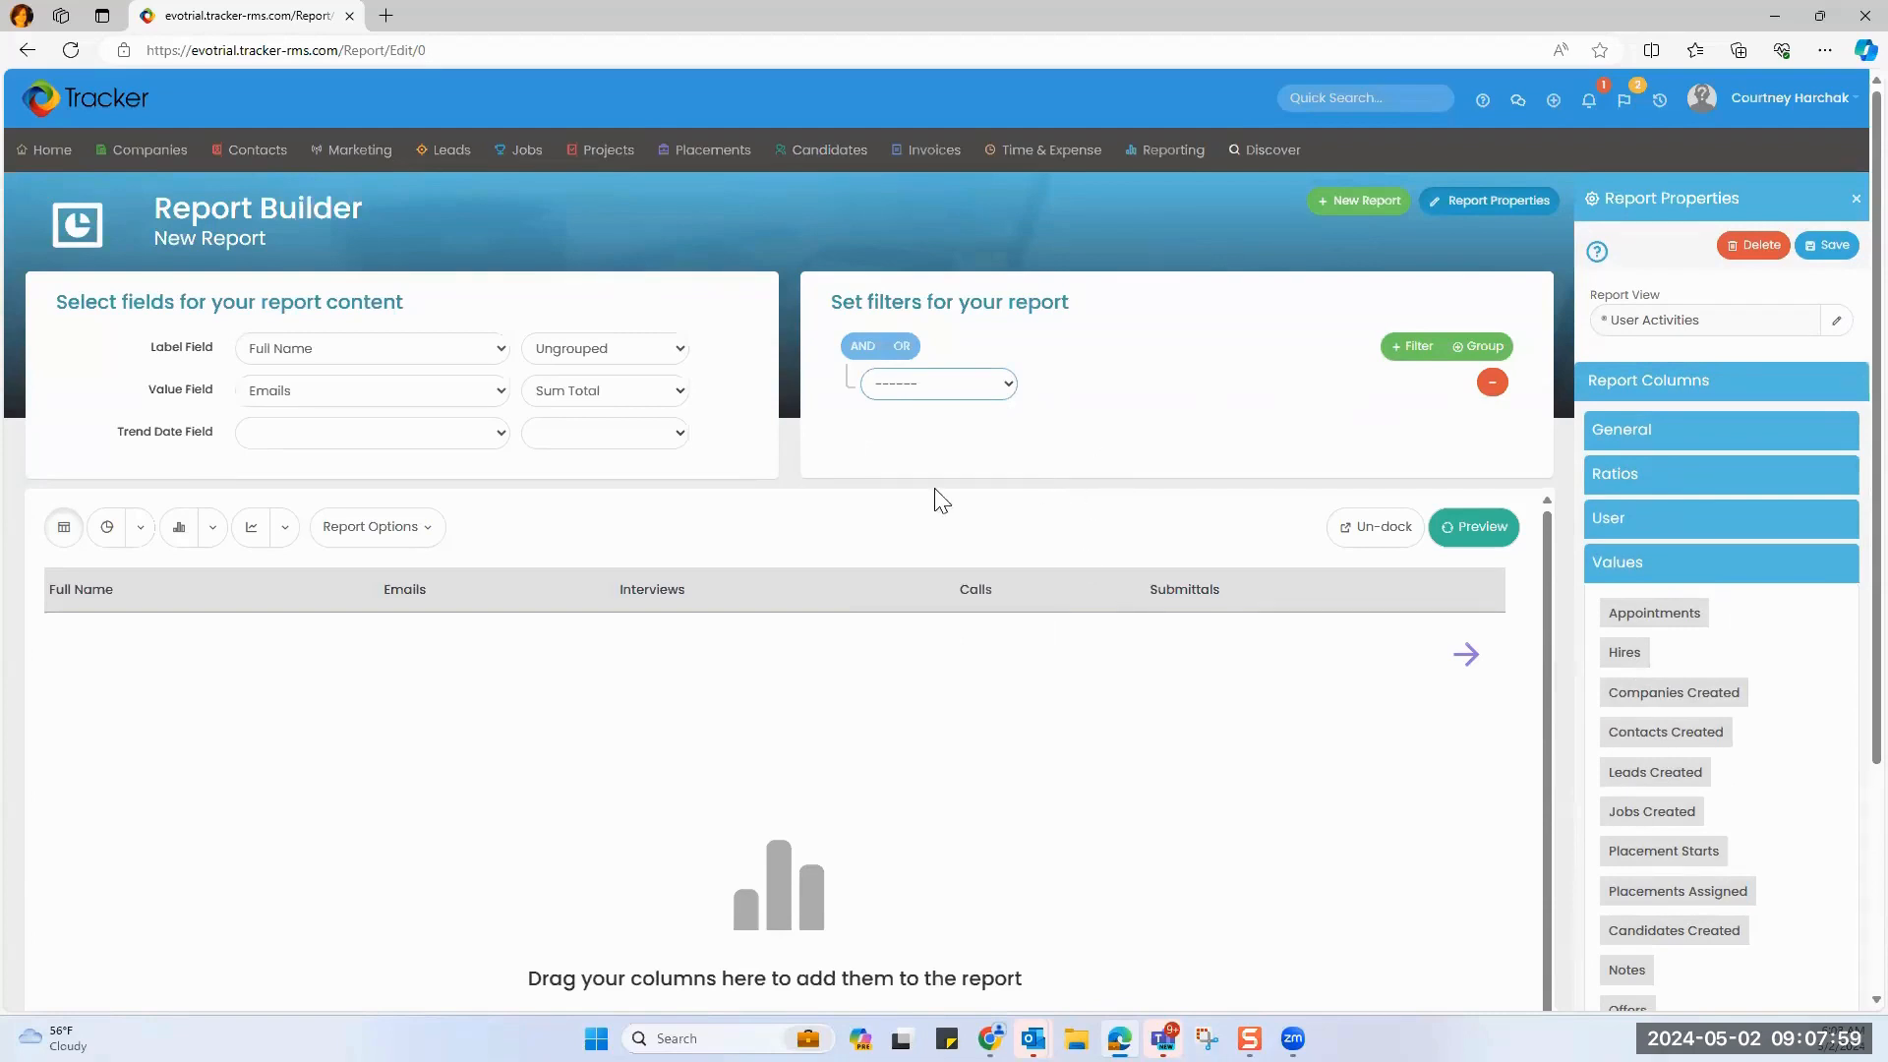
left_click(926, 390)
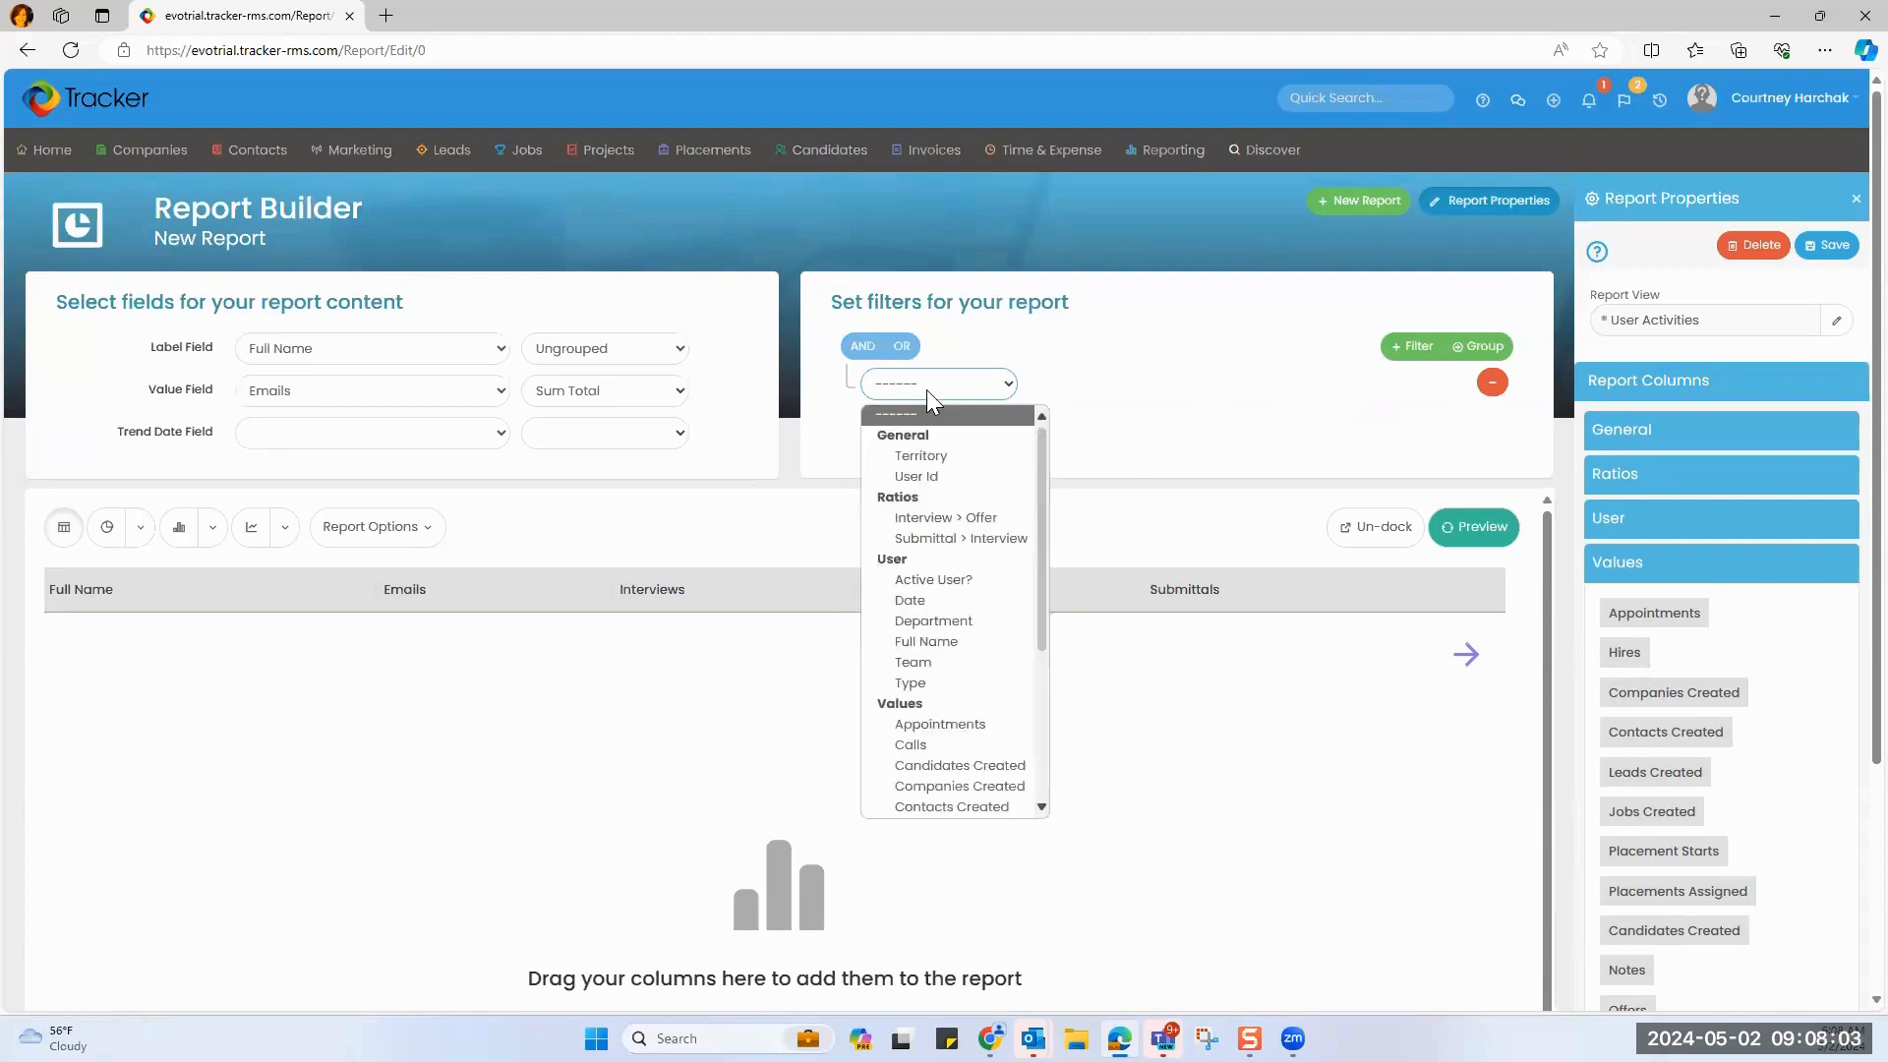
left_click(905, 601)
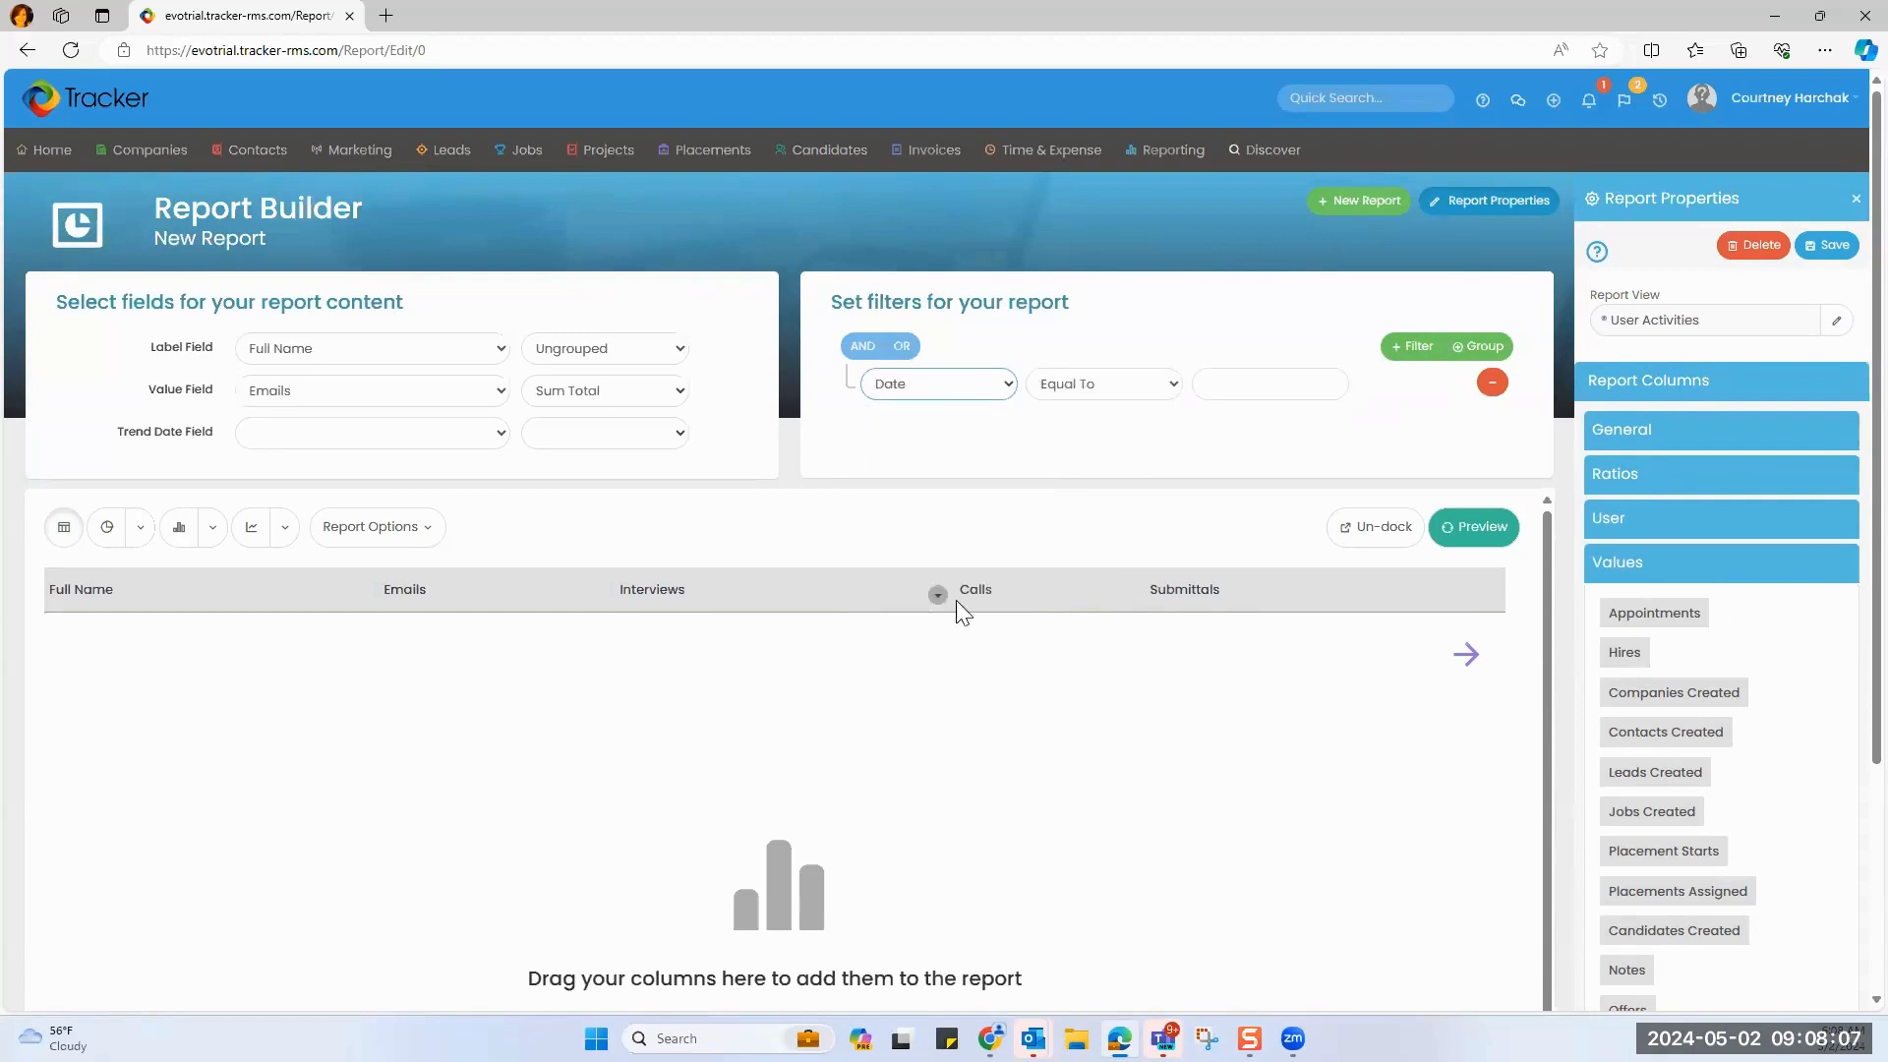
Set the Date filter's condition to Last Month.
left_click(1099, 389)
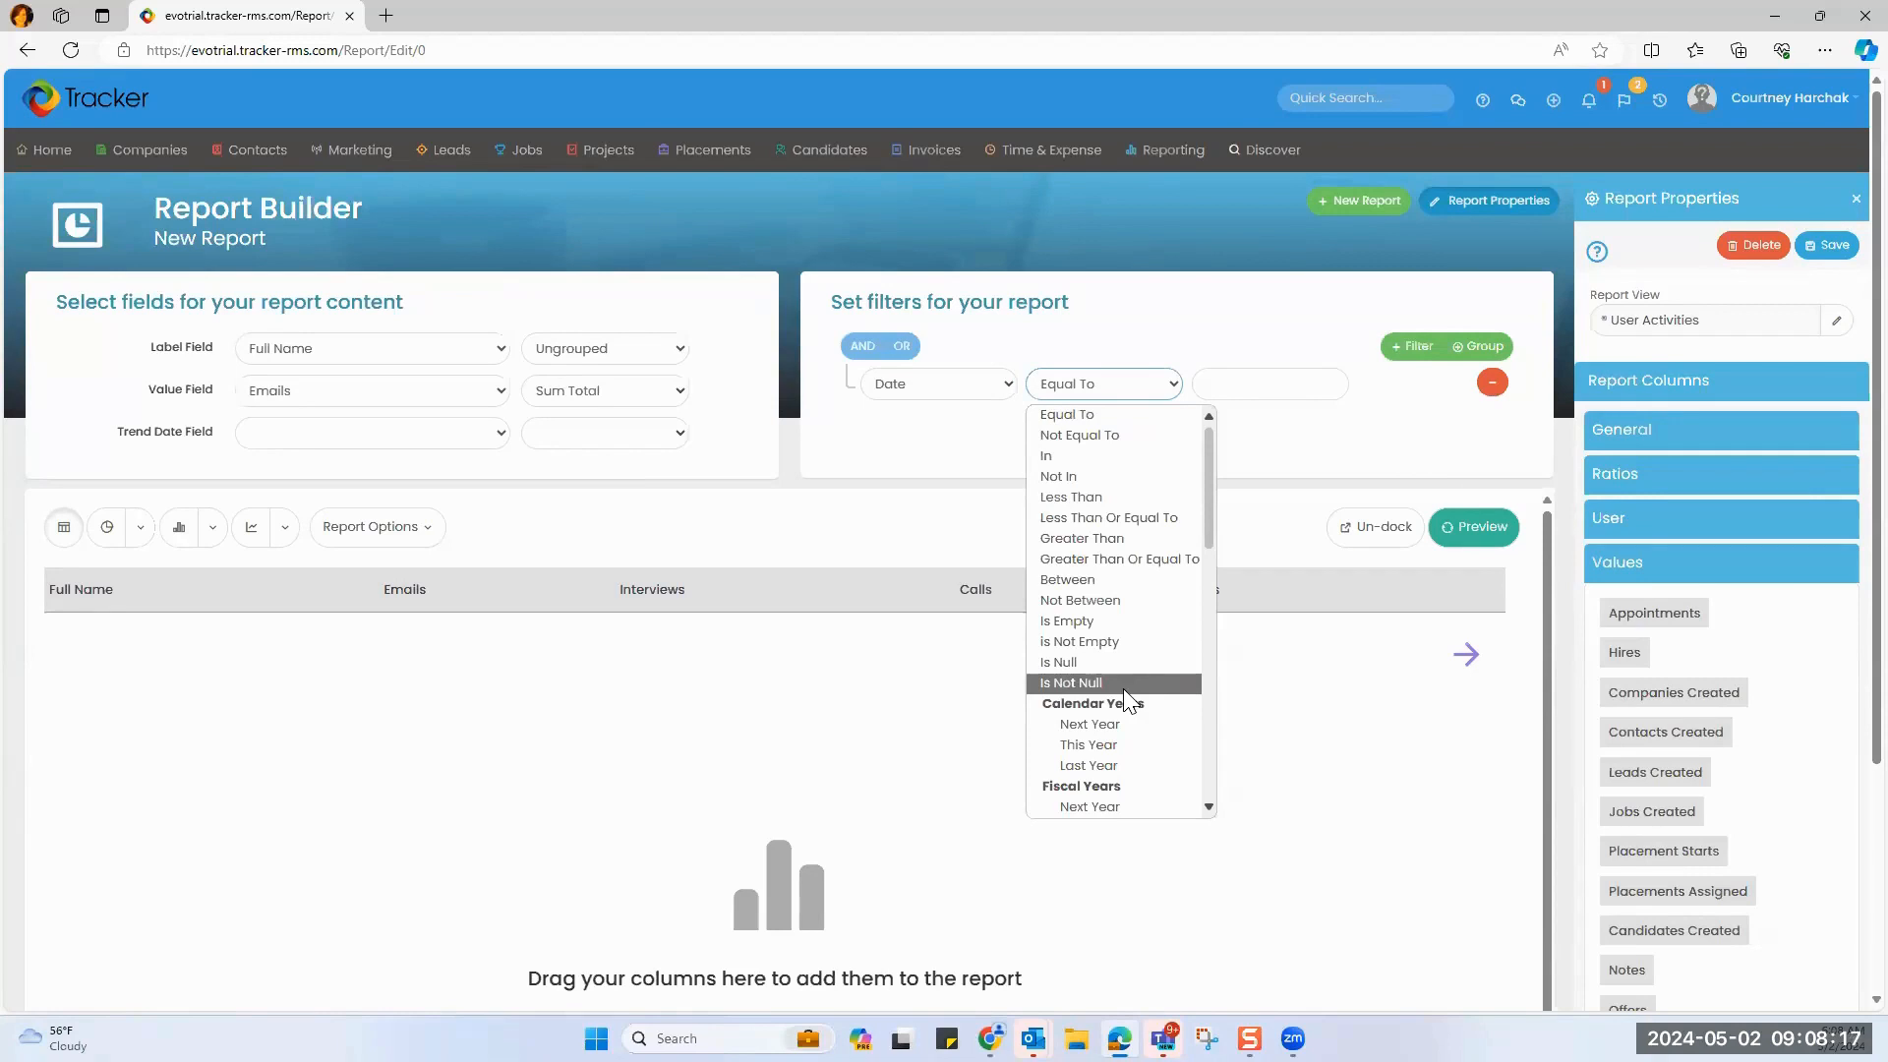
scroll(1123, 688, "down", 1)
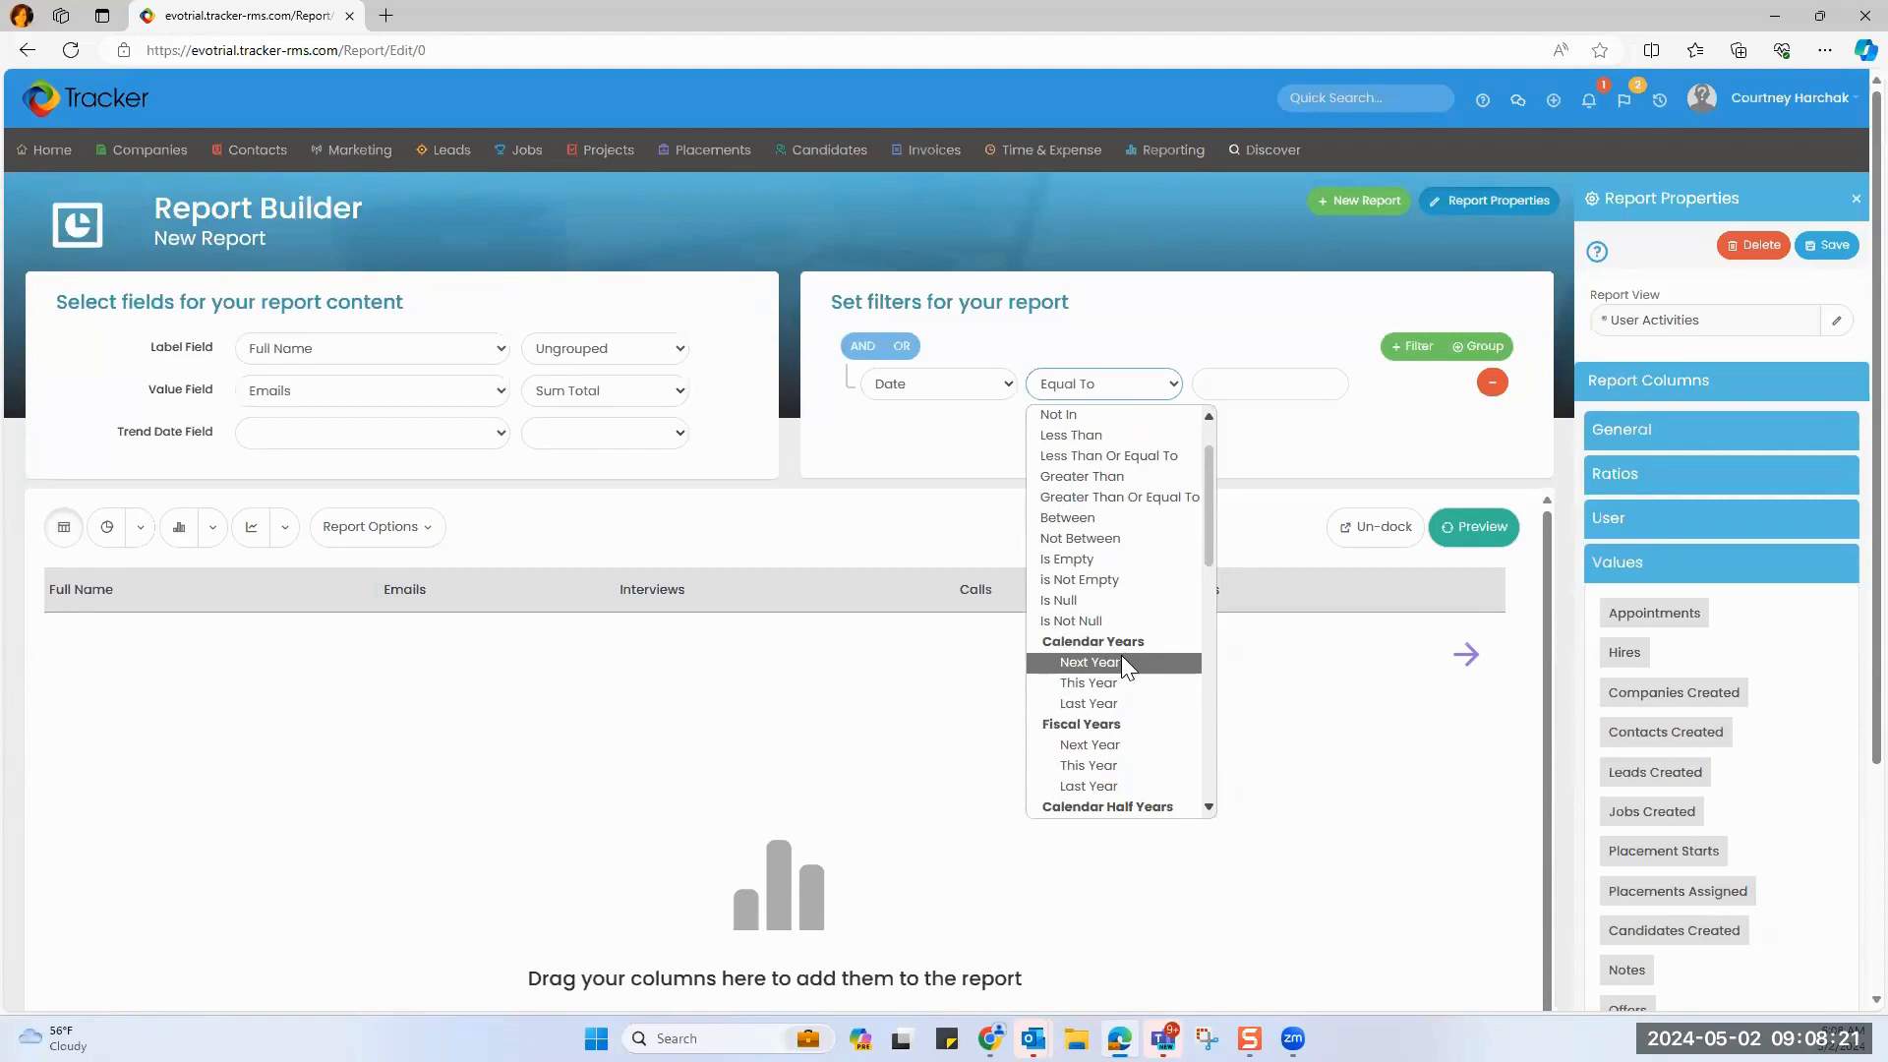
scroll(1123, 657, "down", 1)
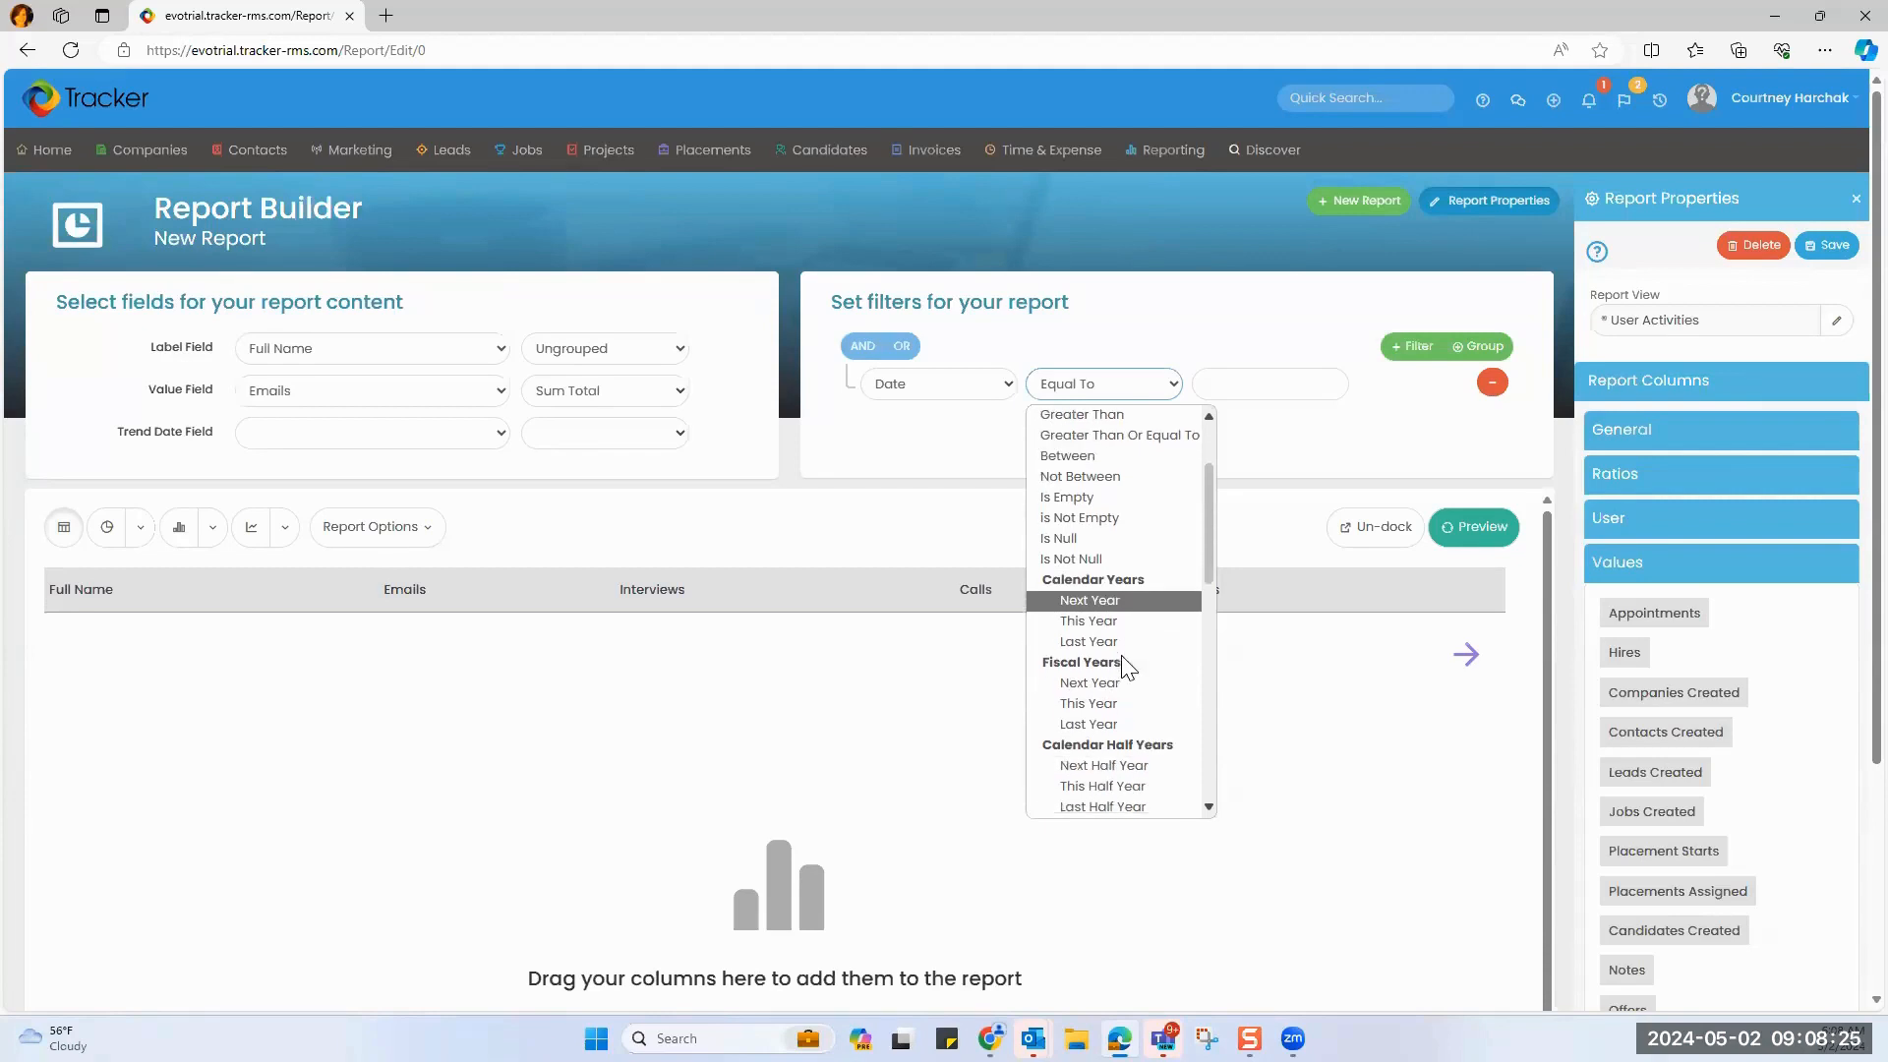
scroll(1127, 668, "down", 1)
scroll(1127, 667, "down", 3)
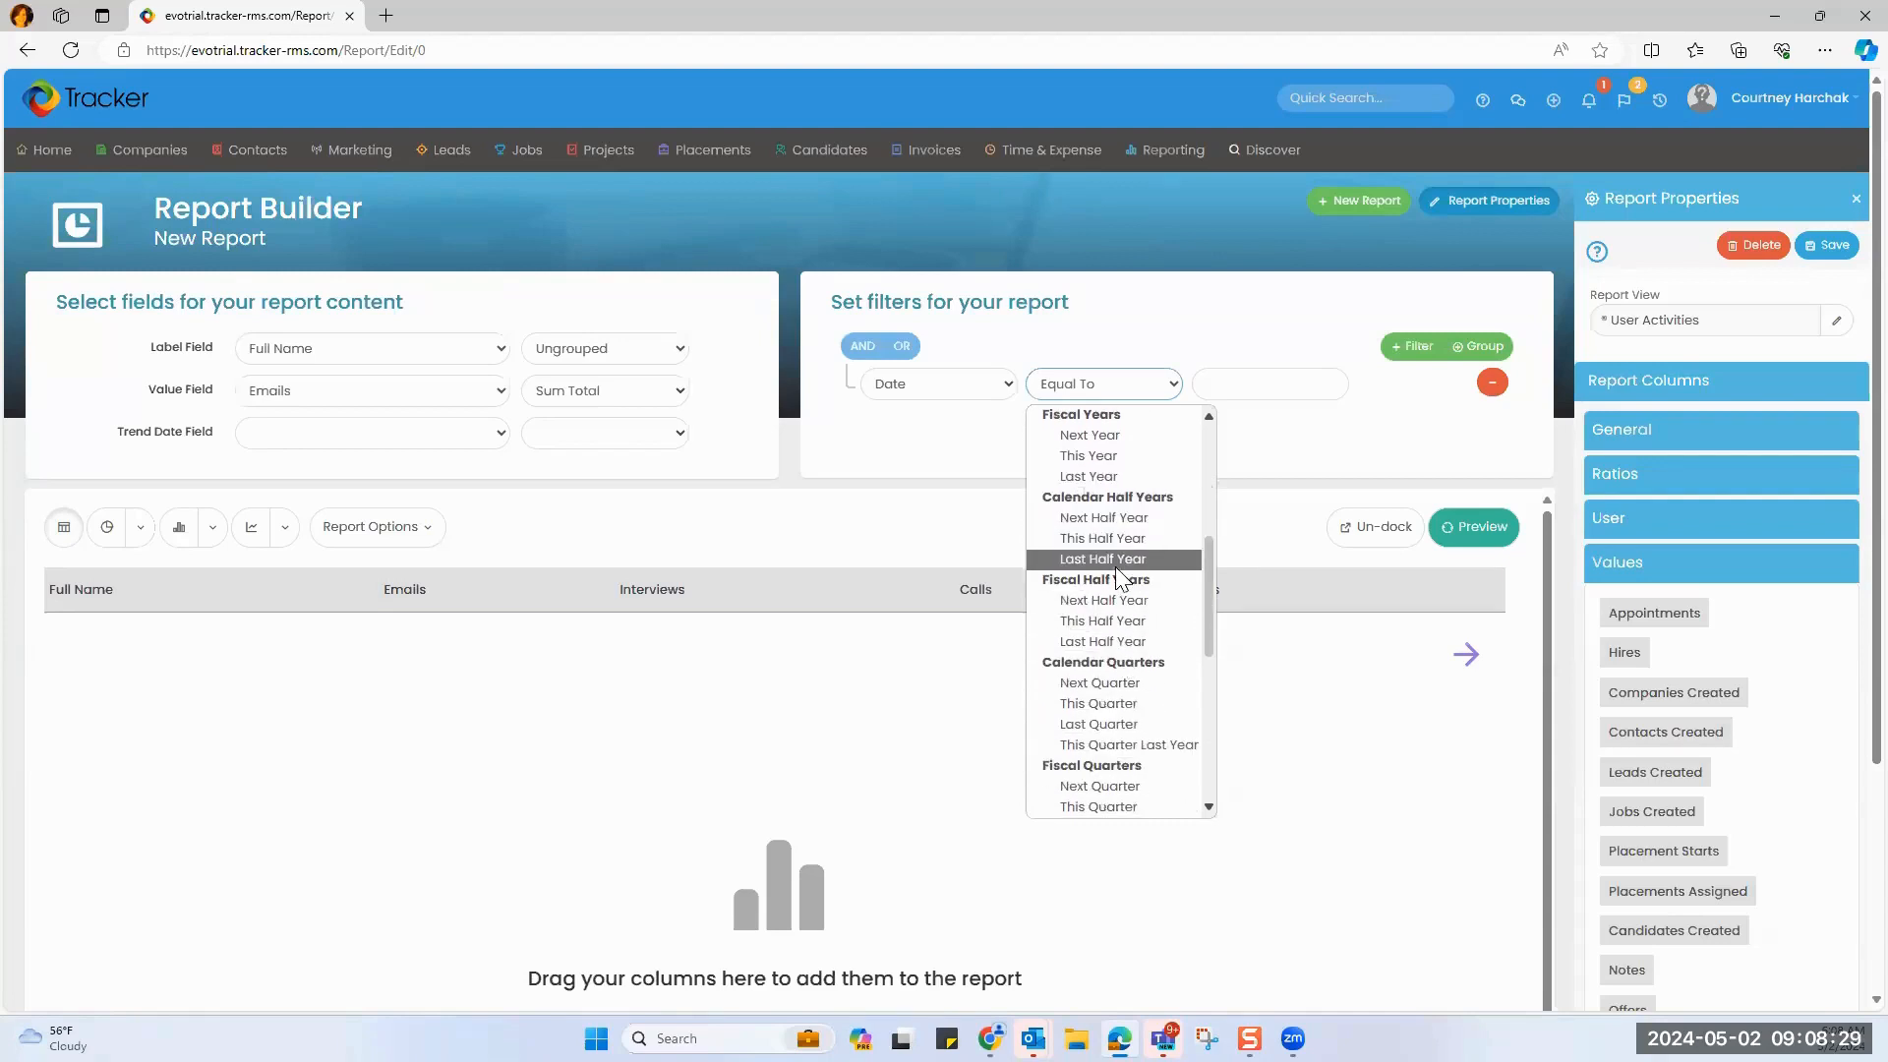
scroll(1123, 677, "down", 2)
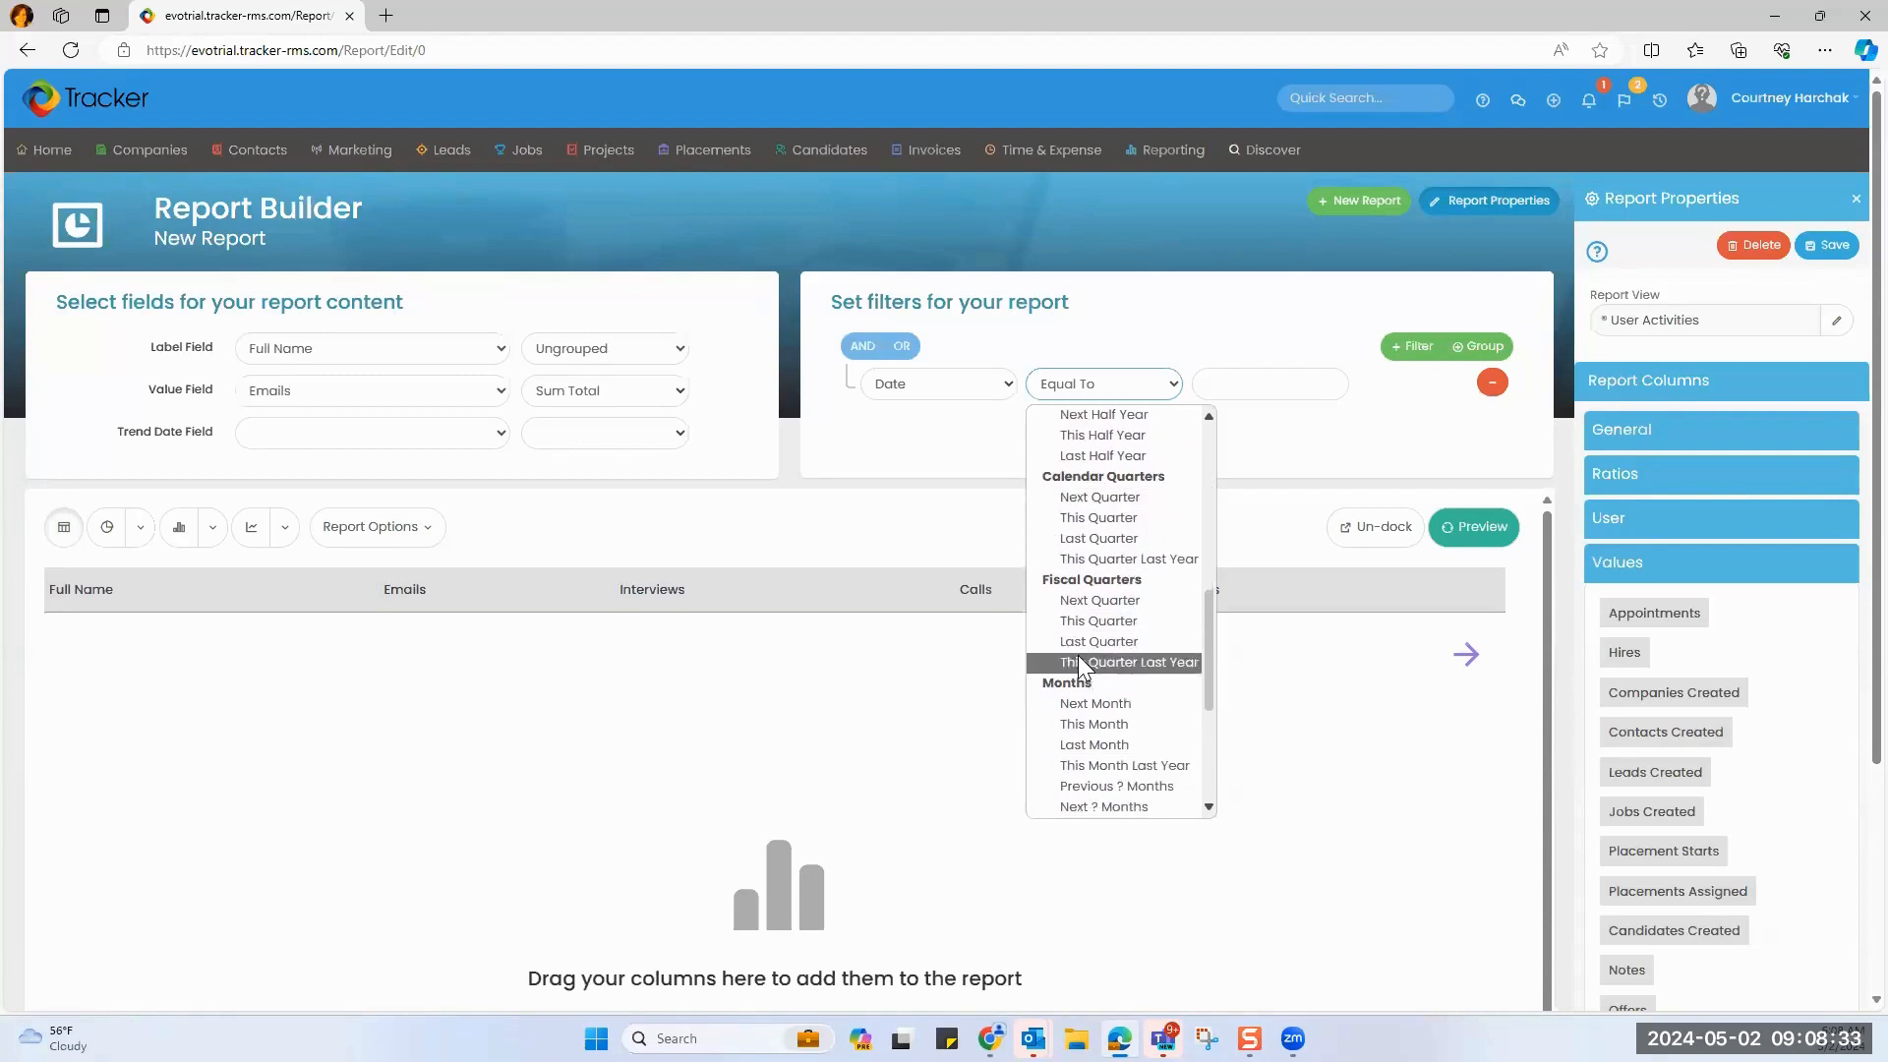
scroll(1111, 710, "down", 3)
scroll(1114, 710, "down", 2)
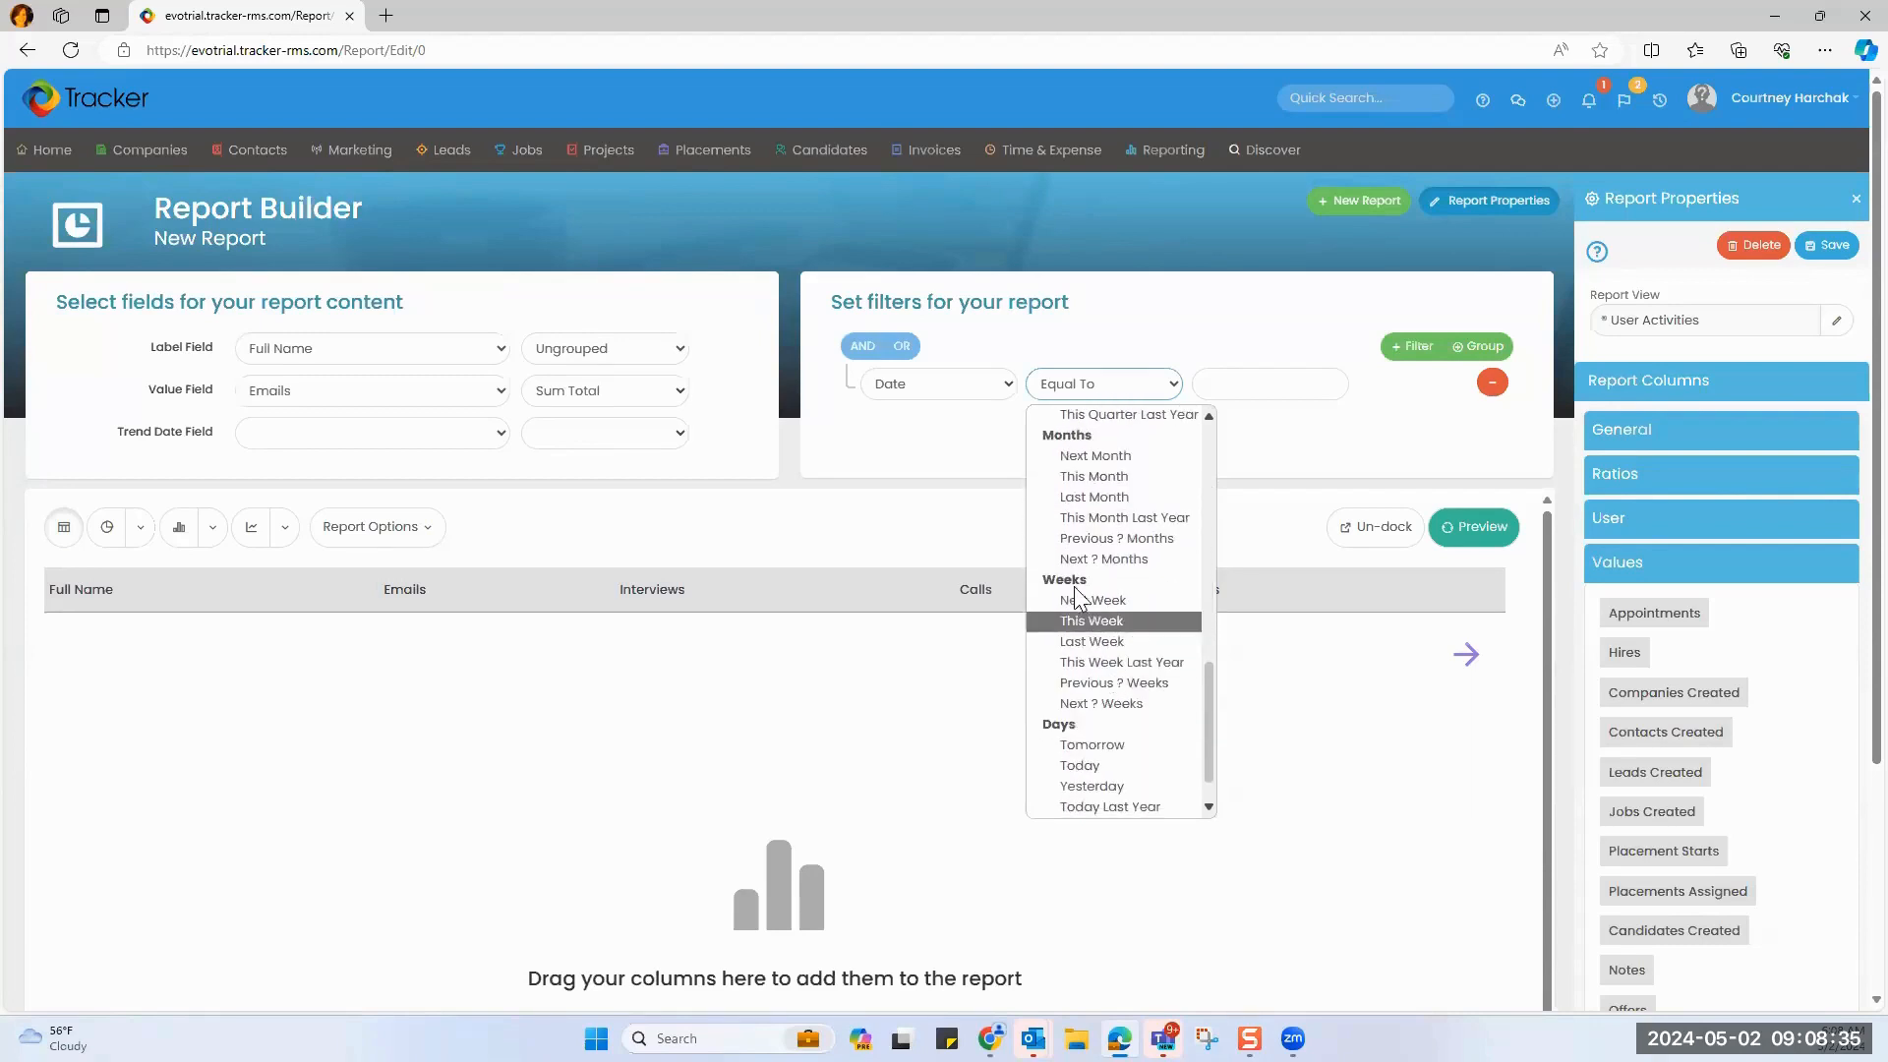
left_click(1089, 495)
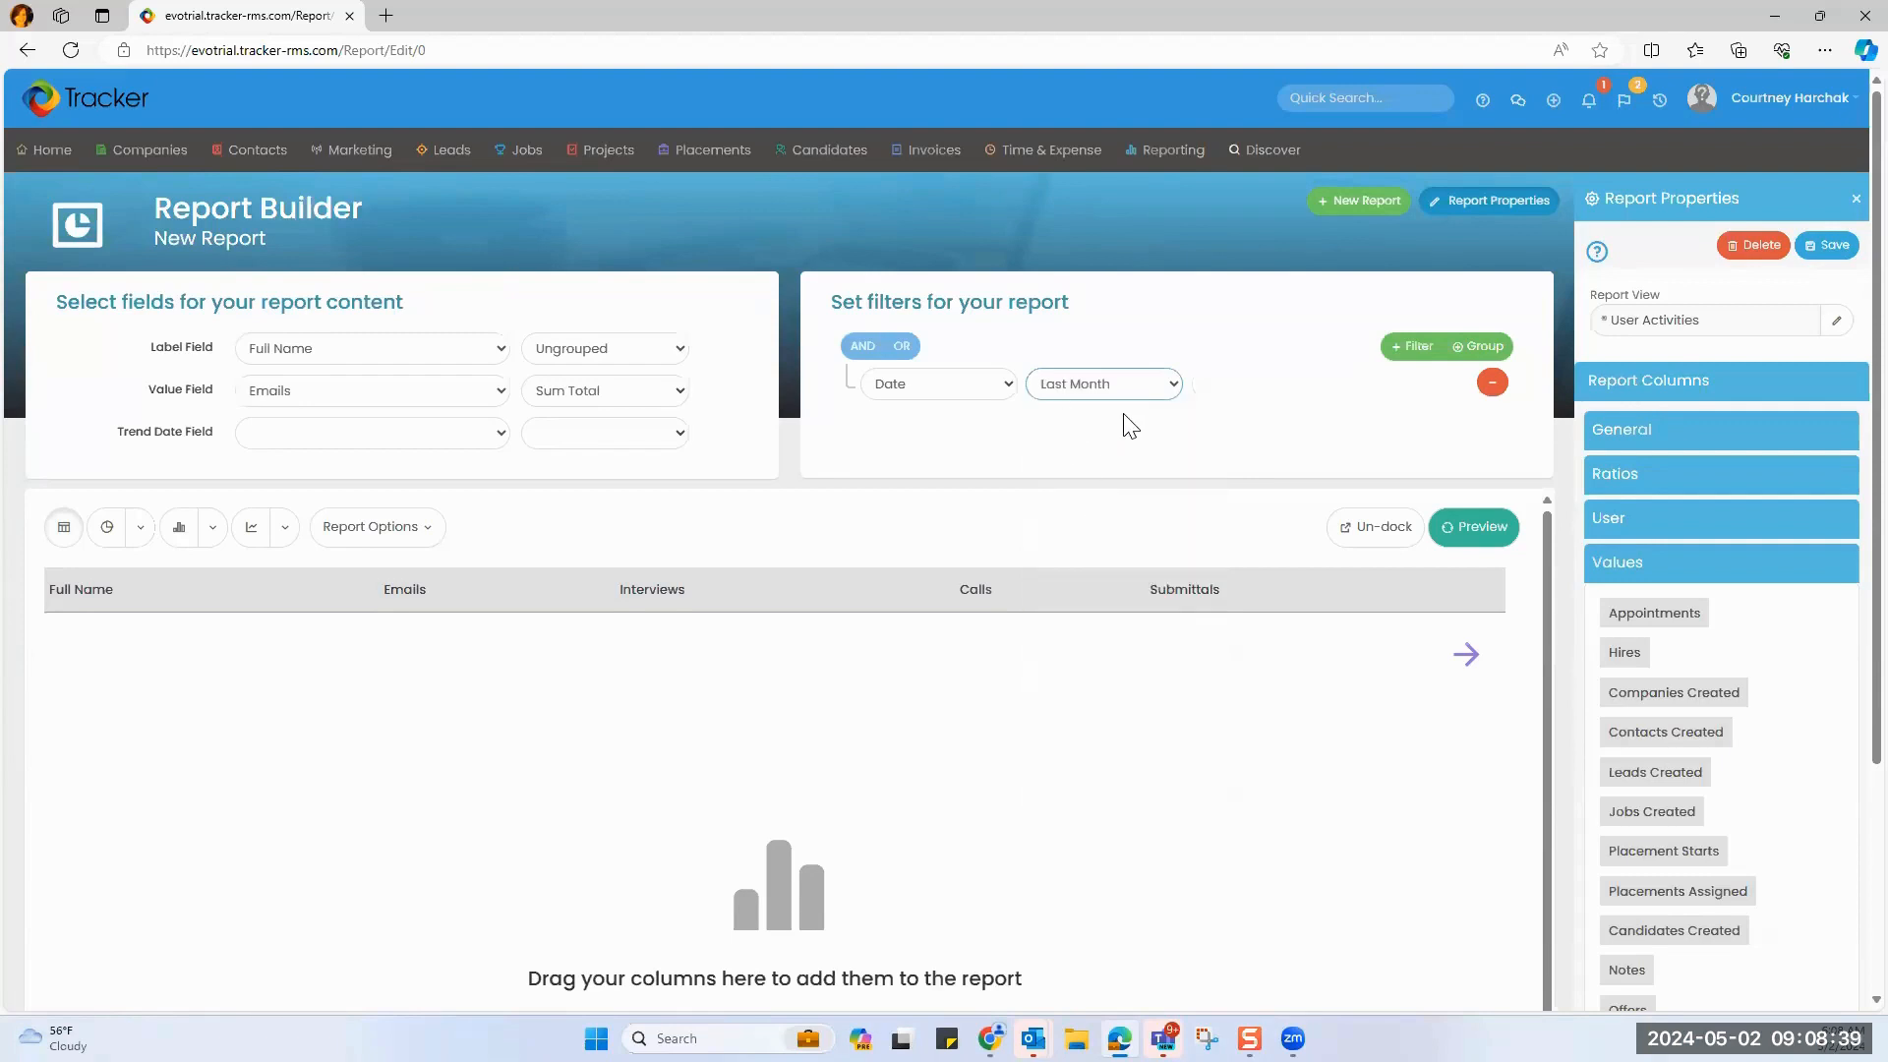
Preview the report and look through the activity rows listed for each user.
left_click(1470, 528)
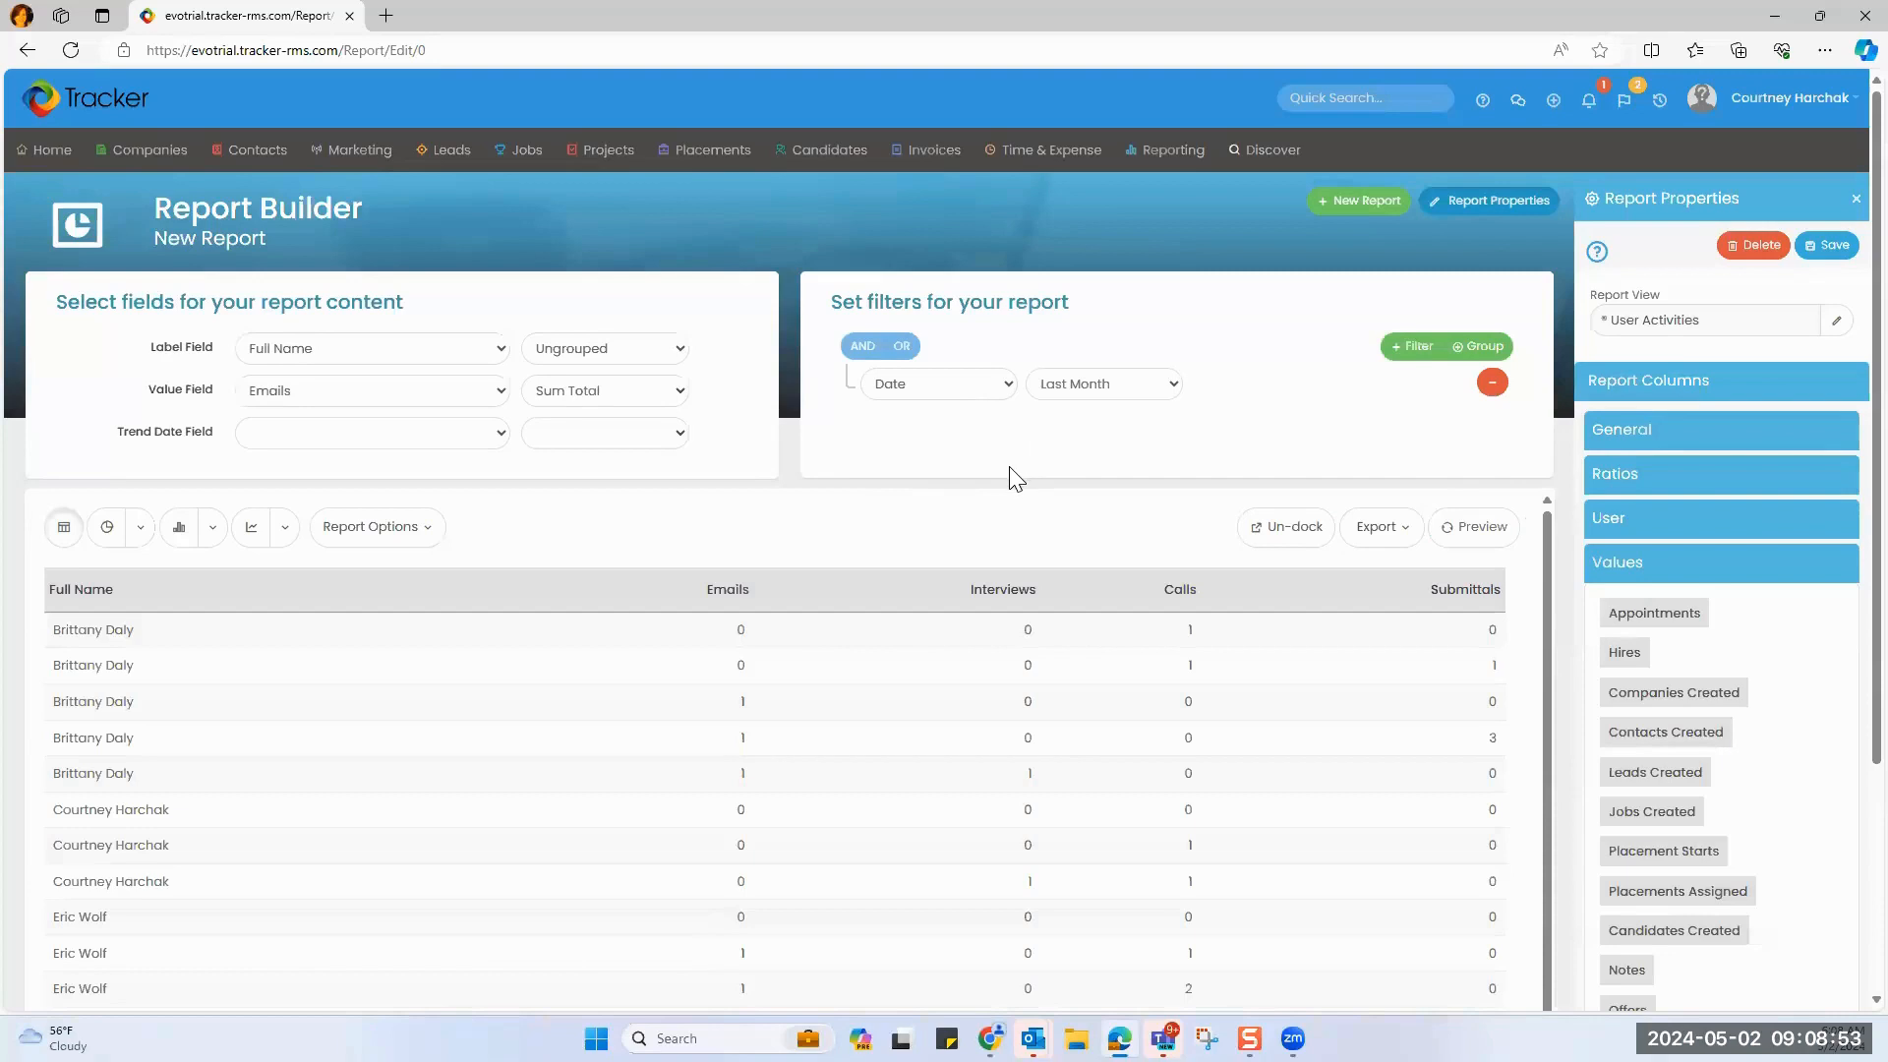
left_click(1094, 390)
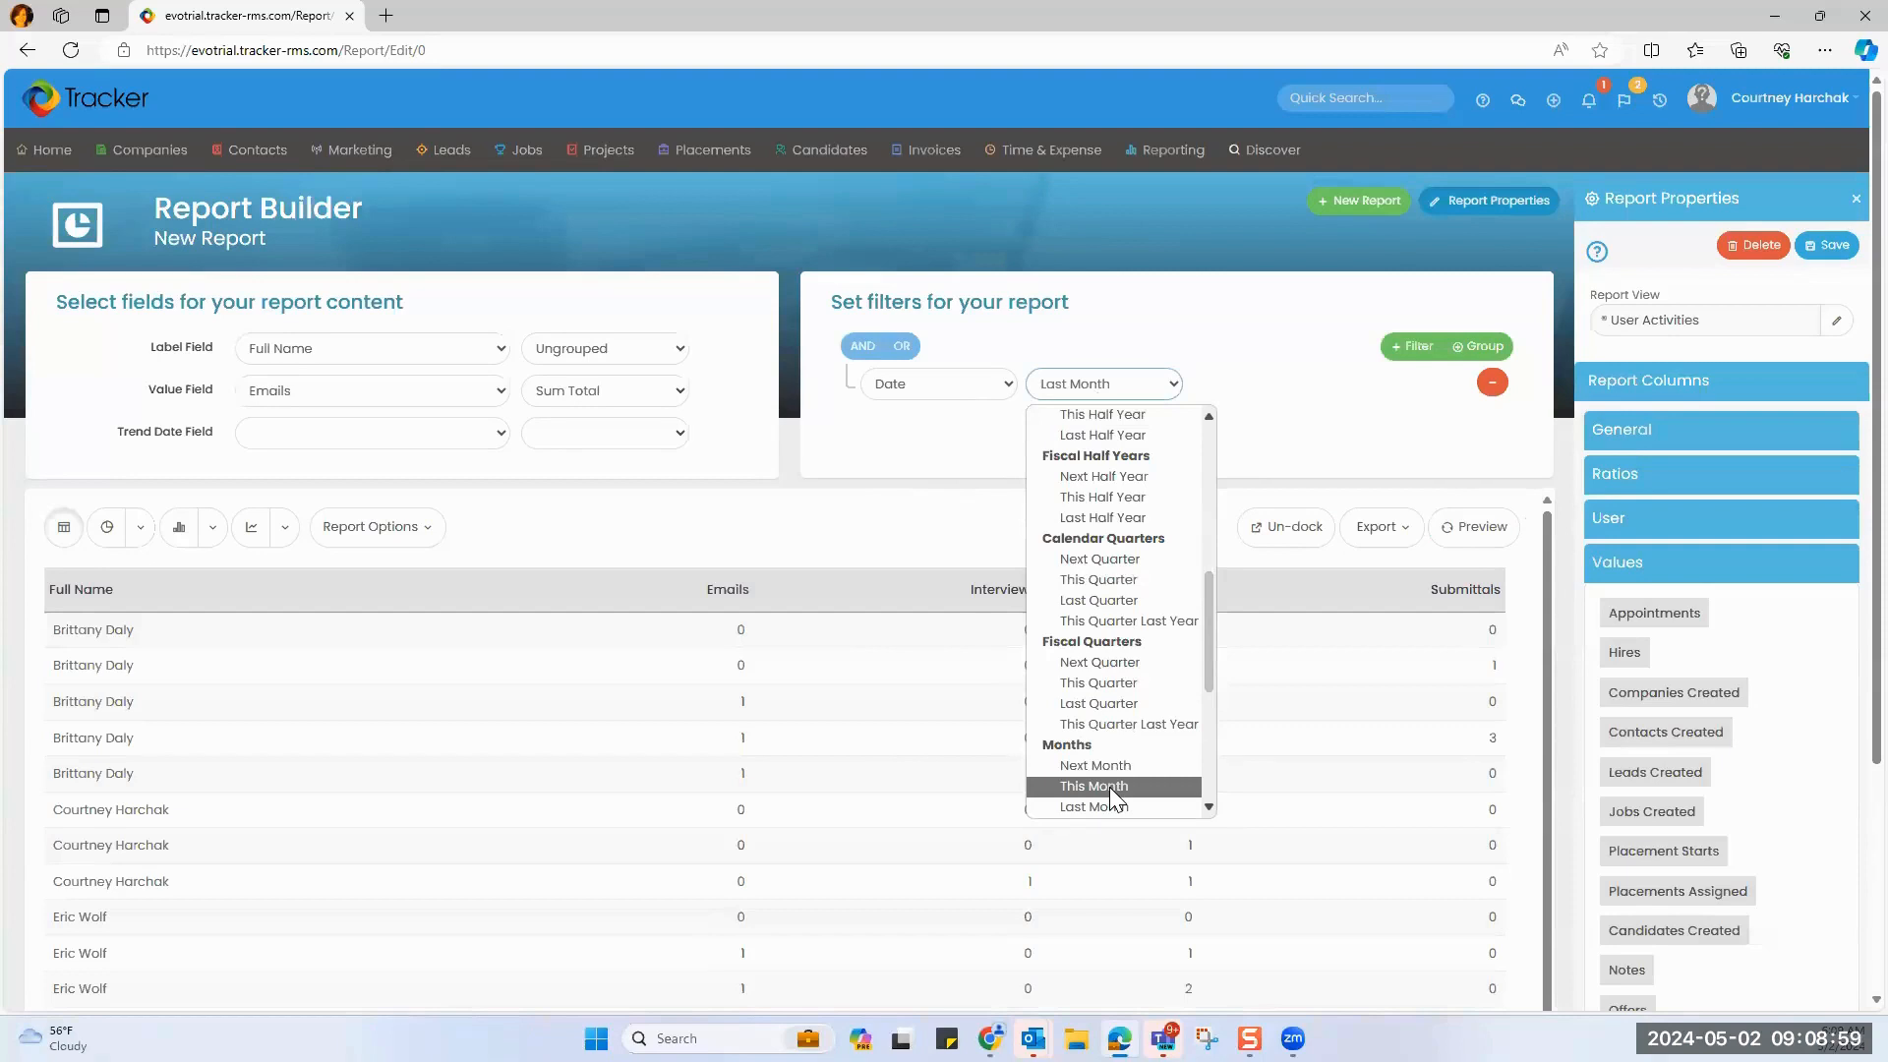
left_click(902, 507)
scroll(829, 716, "down", 1)
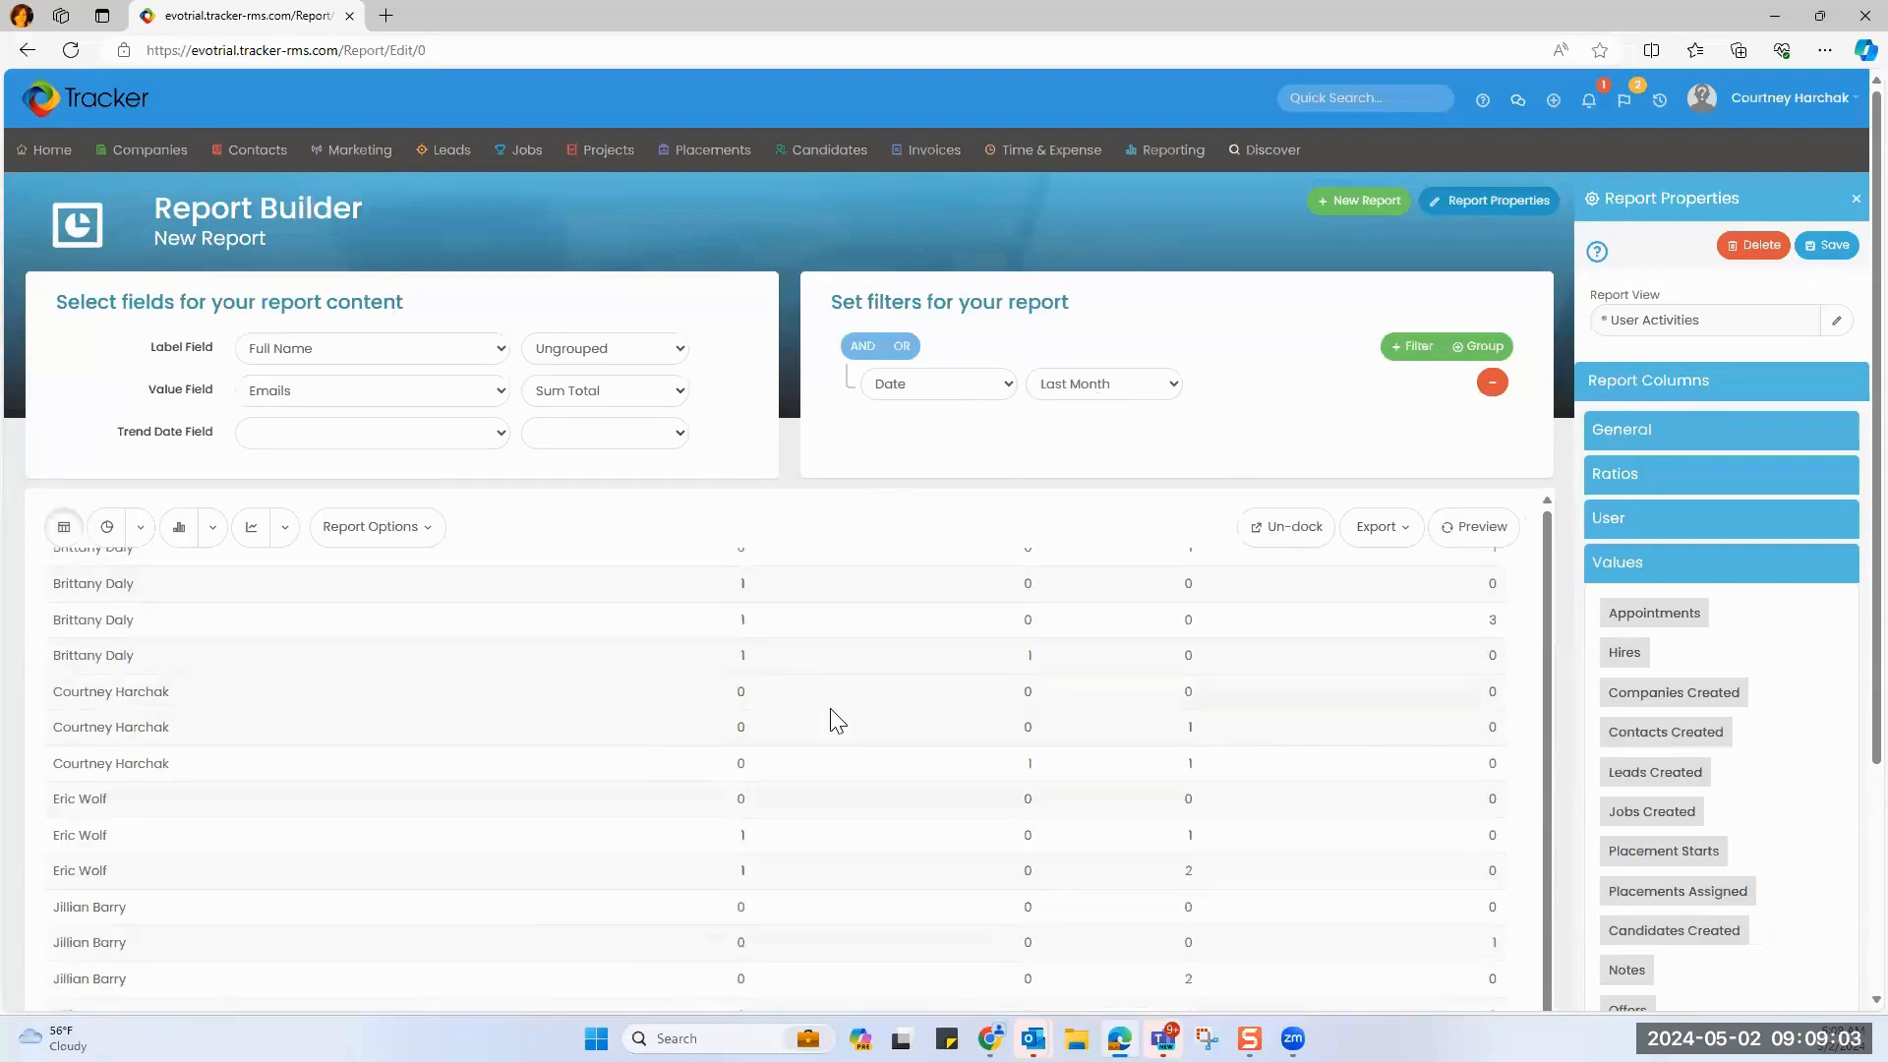
scroll(829, 716, "up", 1)
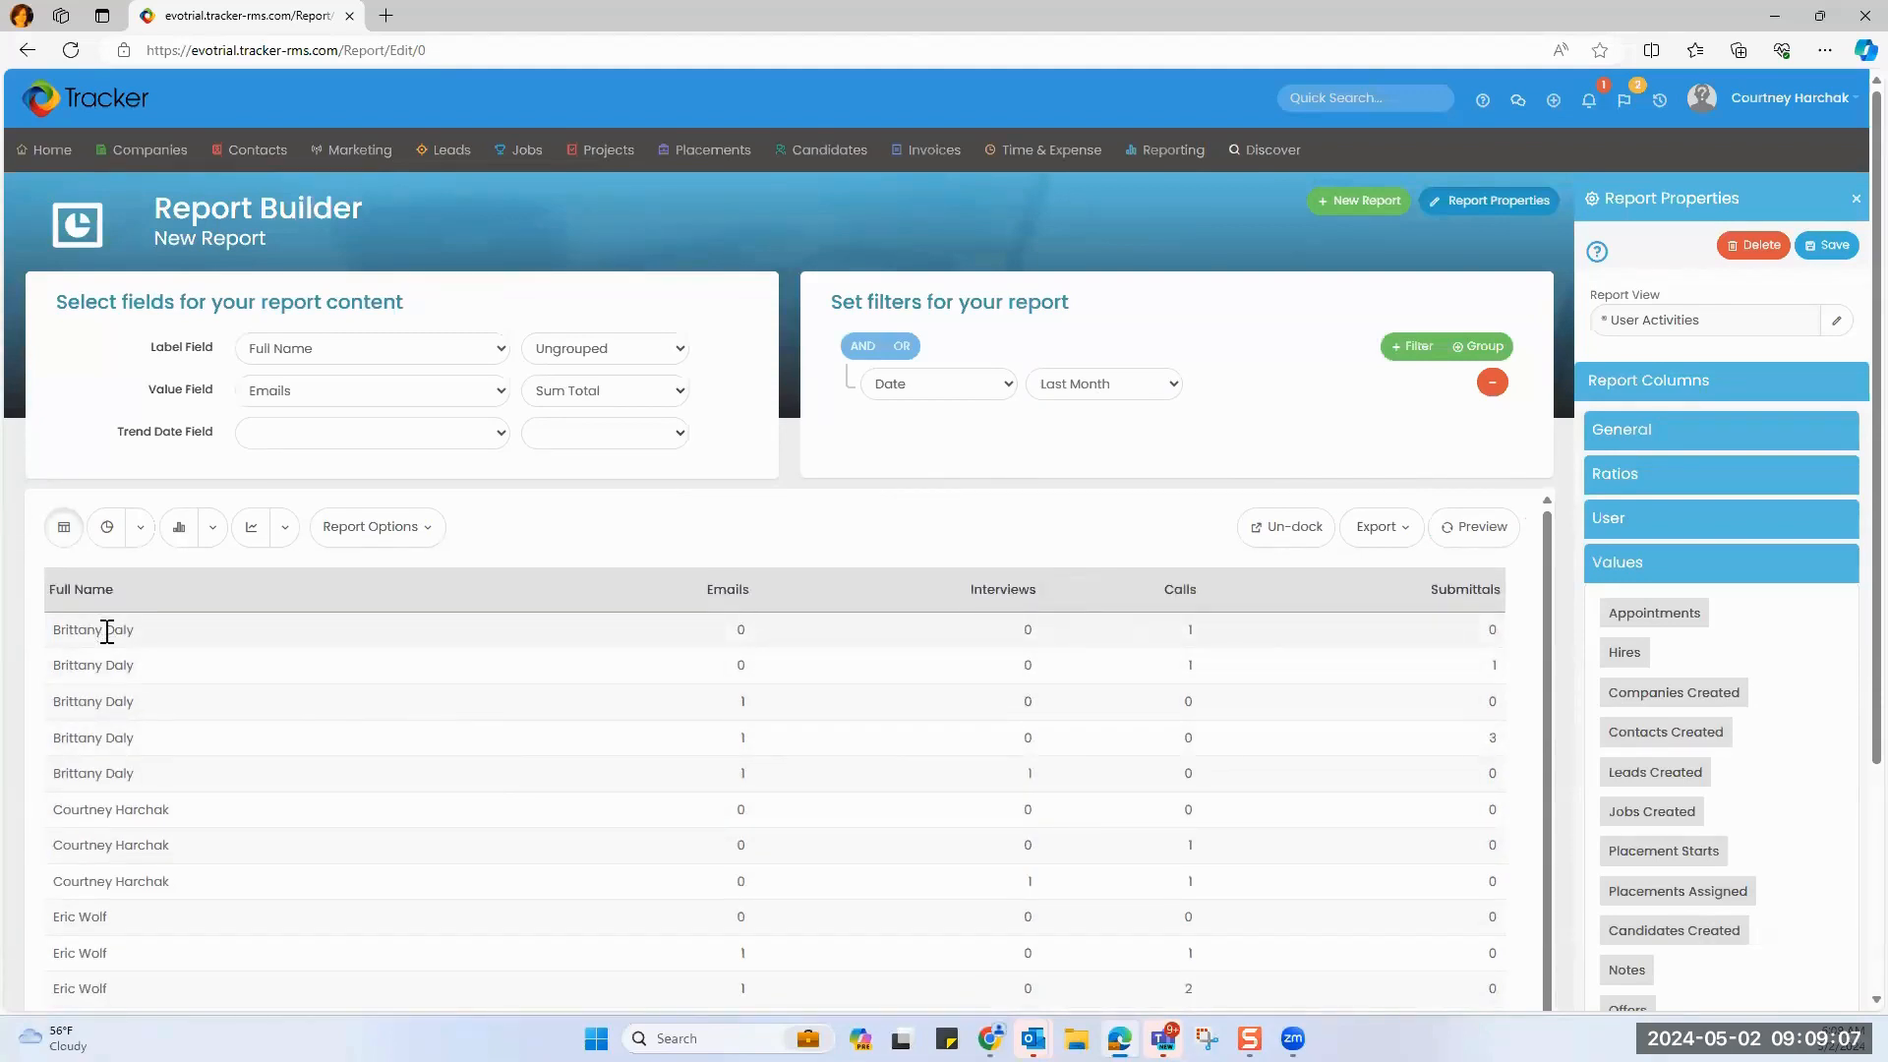
Apply the Sum Total function to the Interviews column.
left_click(1023, 596)
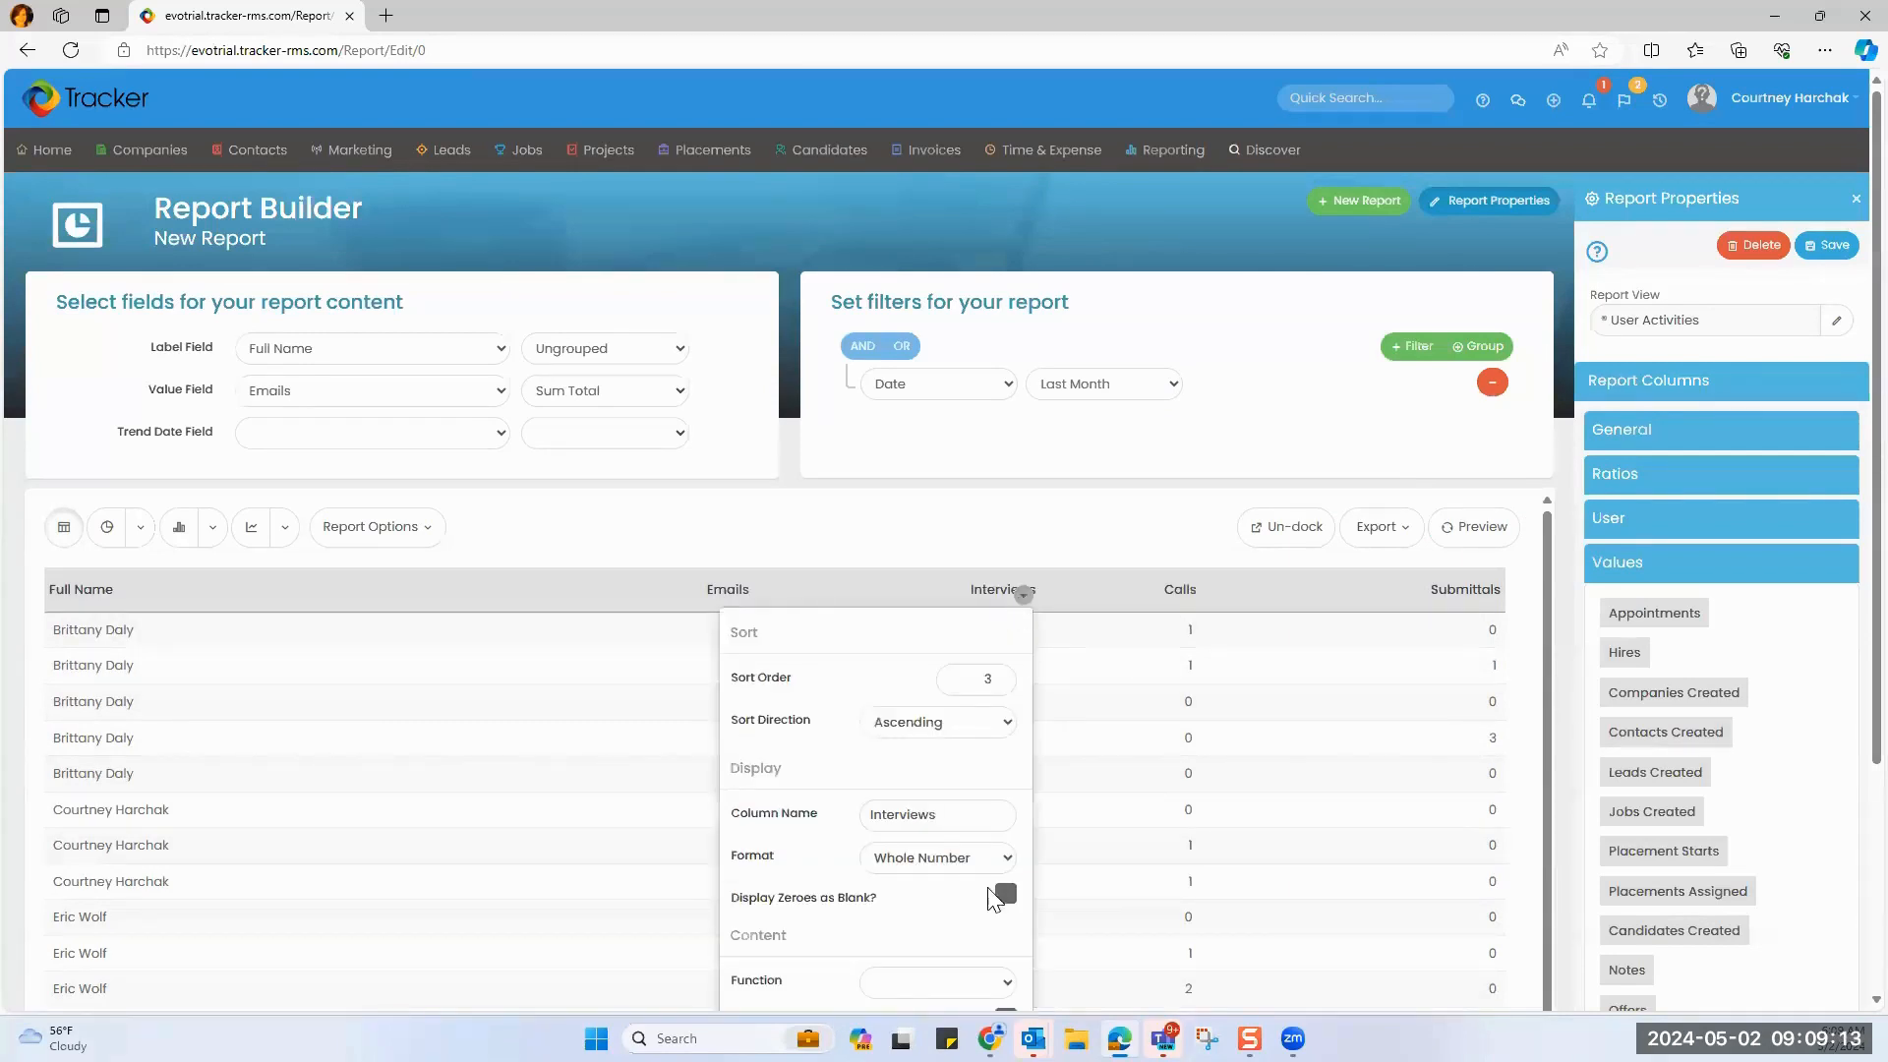
scroll(1001, 865, "down", 3)
left_click(921, 747)
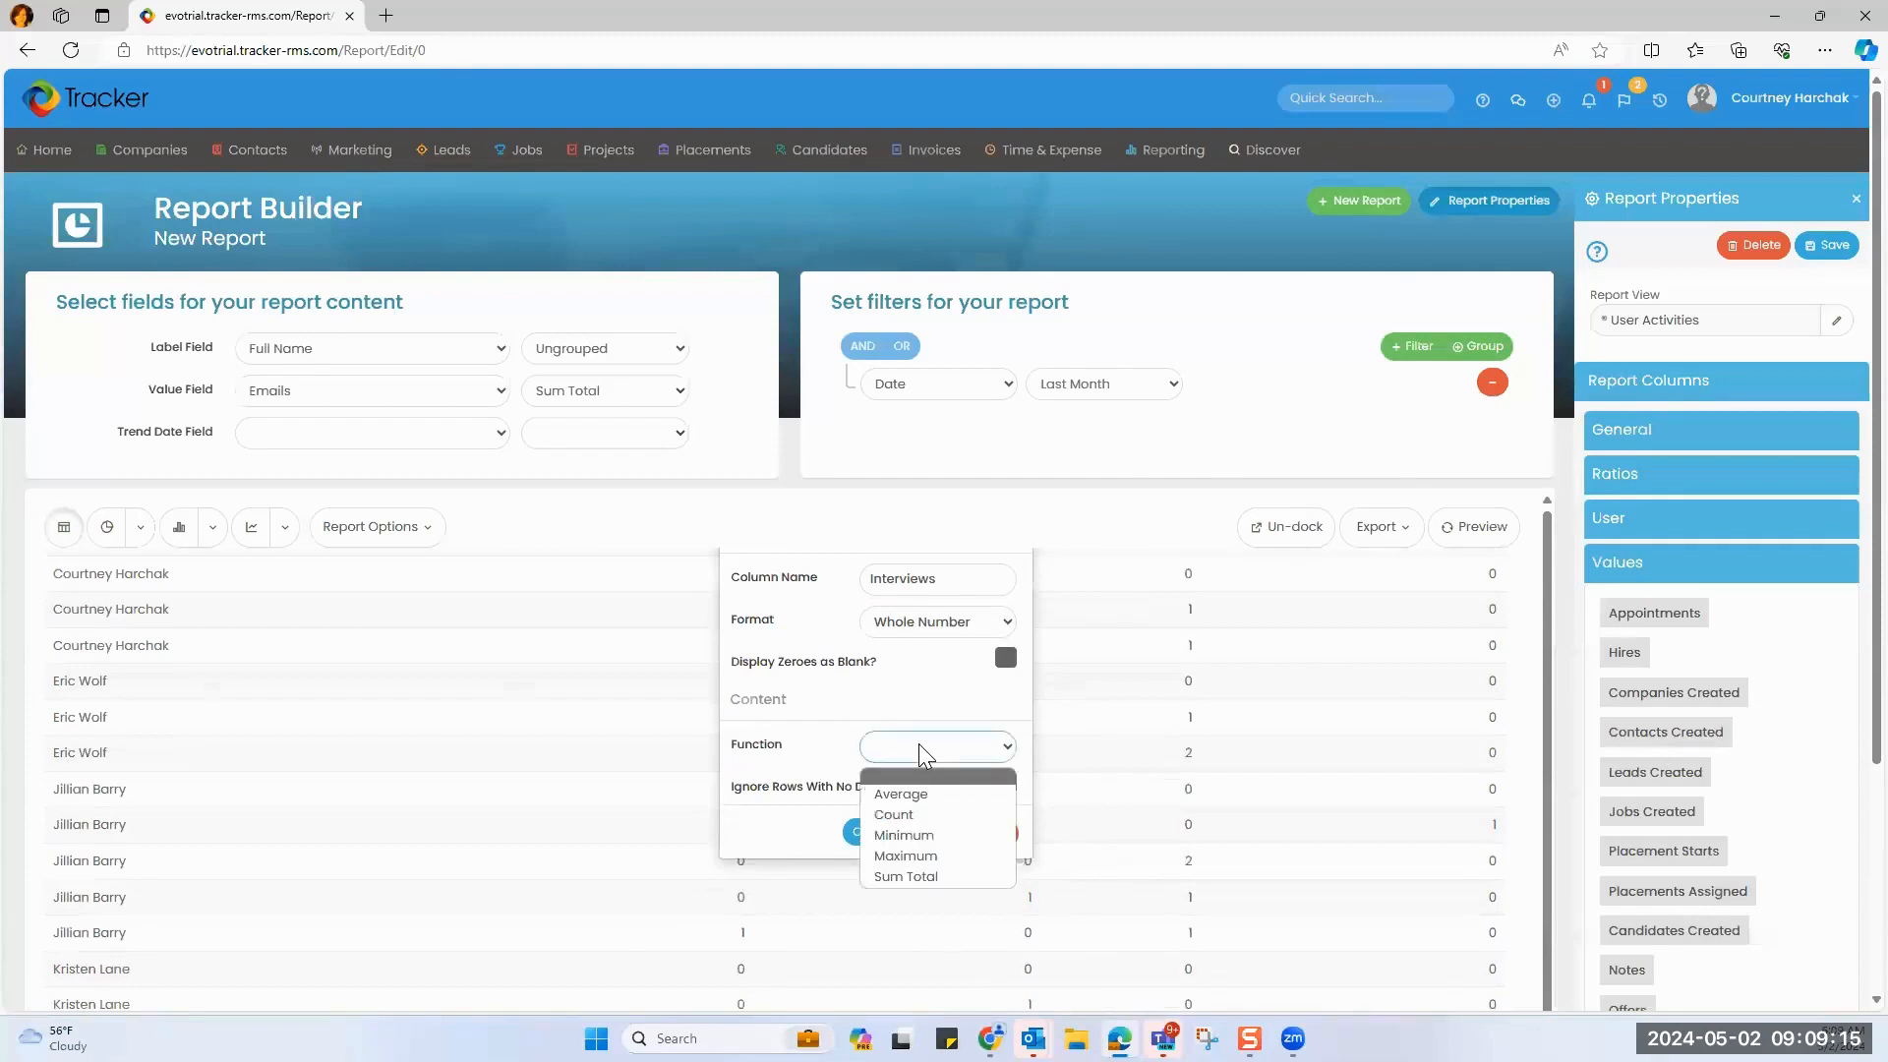
left_click(942, 878)
left_click(855, 833)
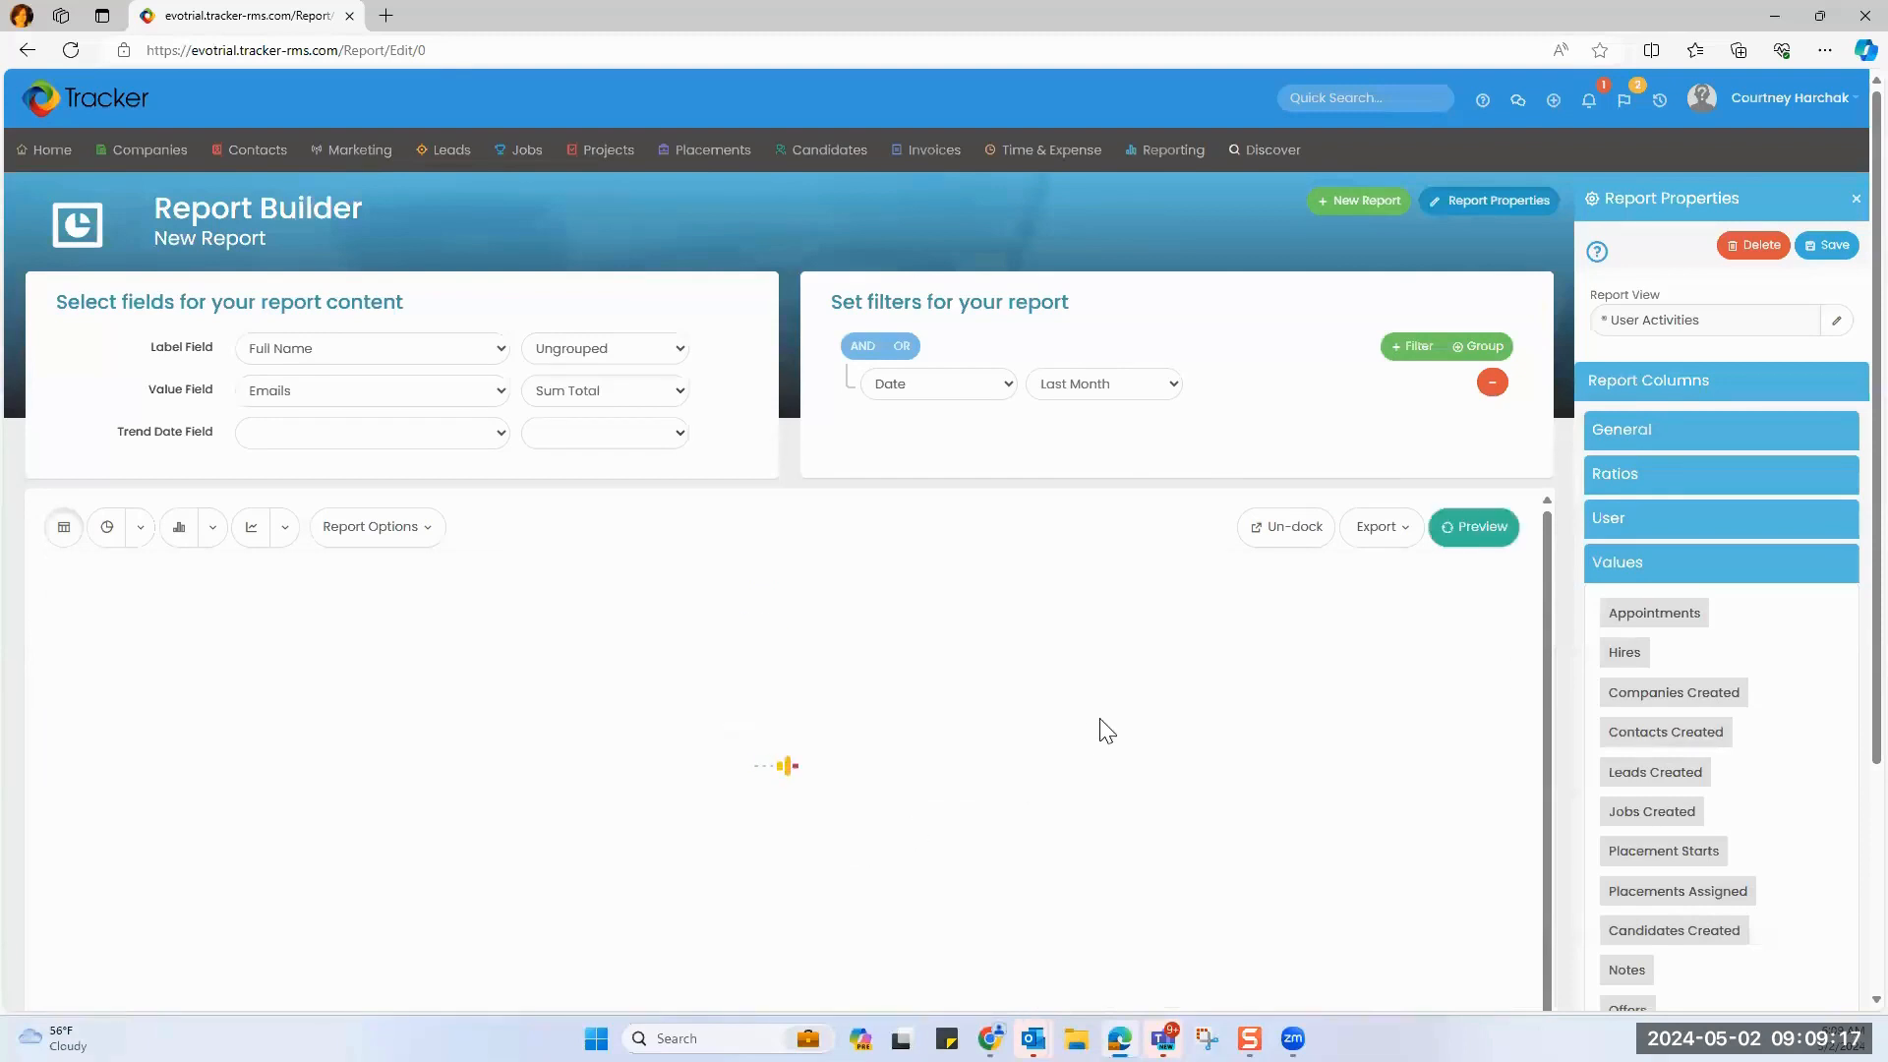
Apply the Sum Total function to the Calls column.
left_click(1186, 596)
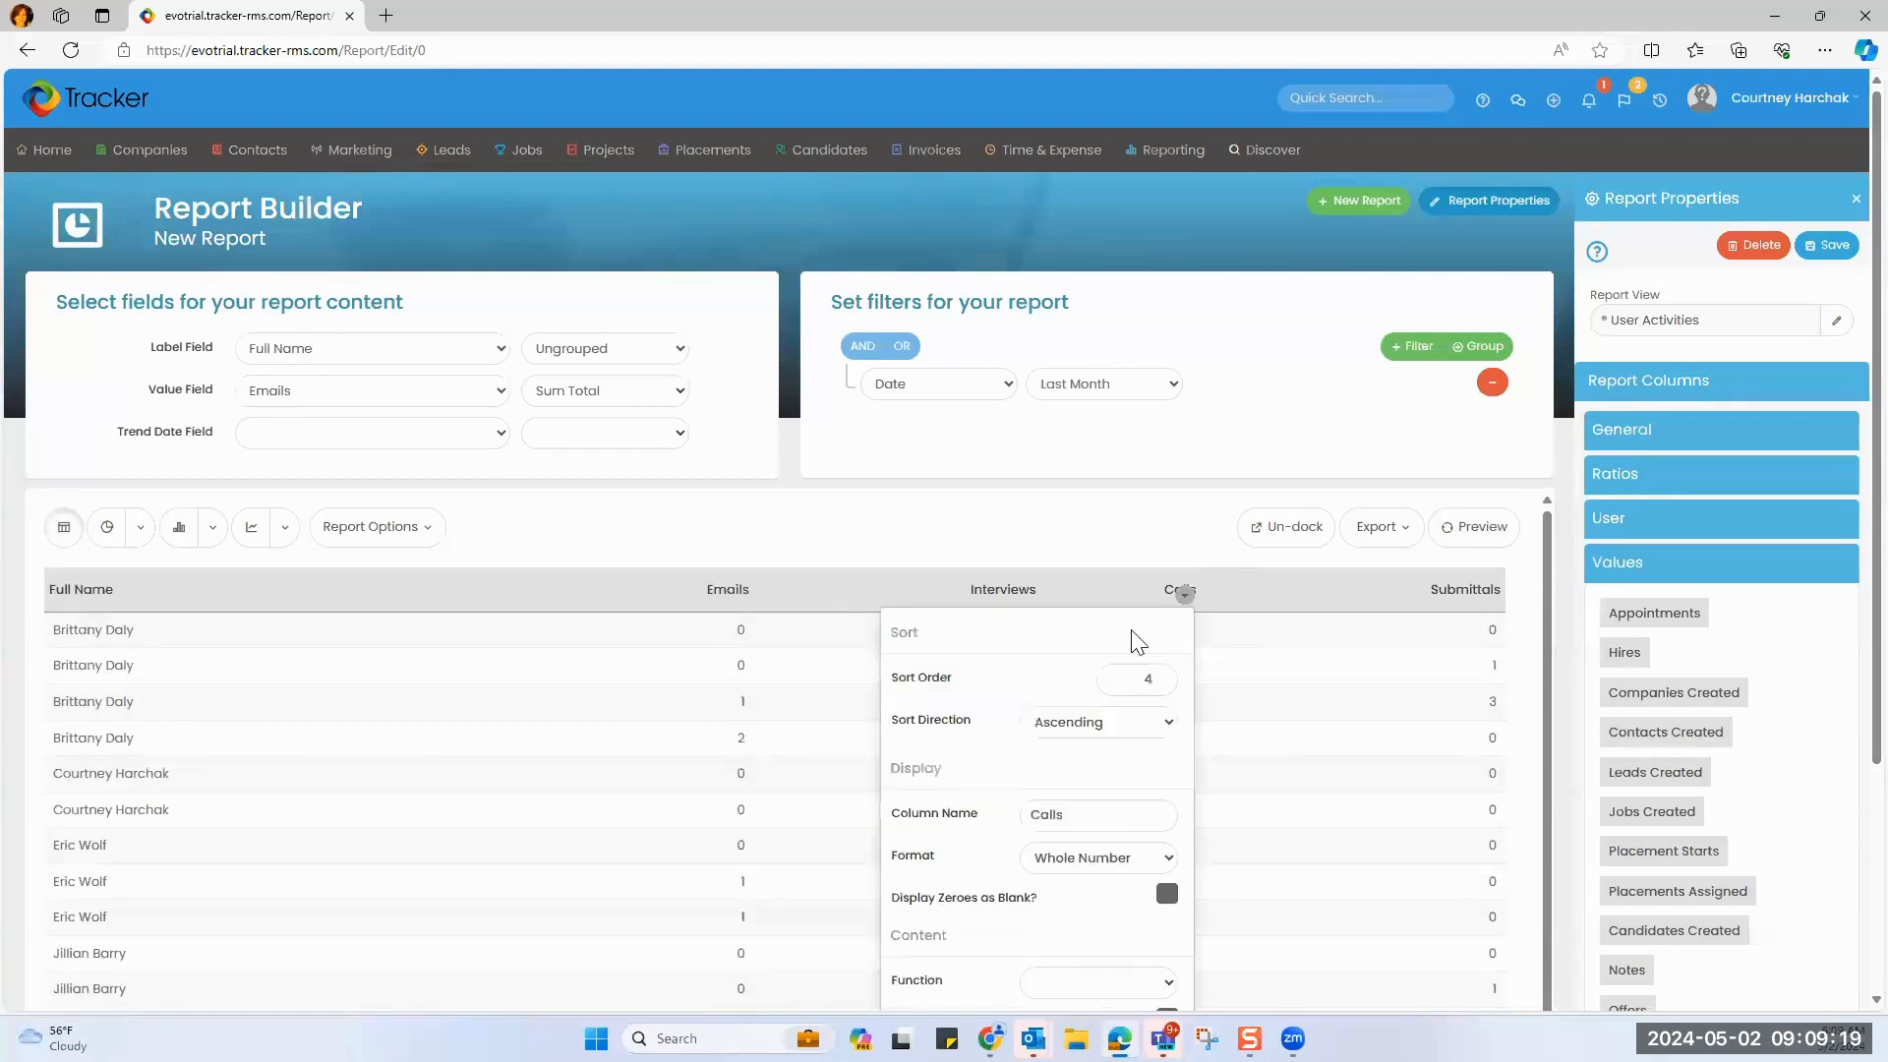
left_click(1085, 983)
left_click(1067, 950)
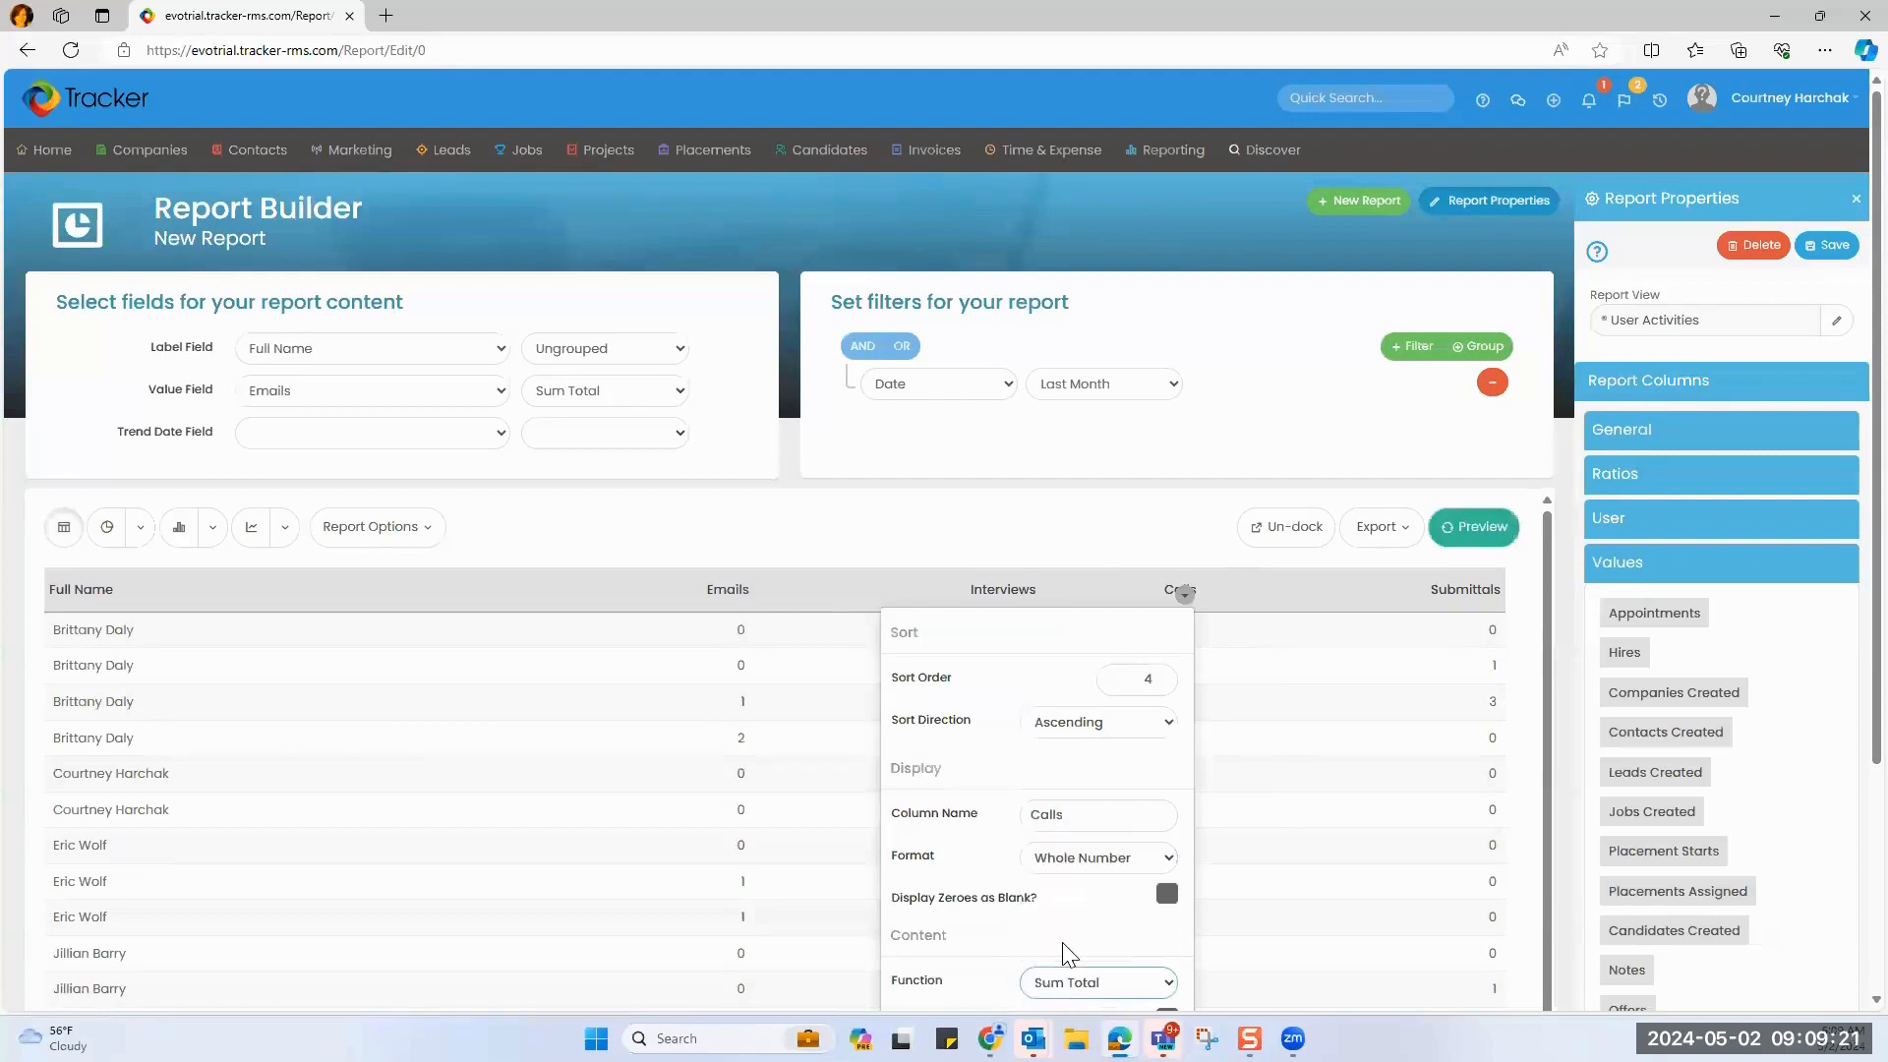
scroll(1068, 934, "down", 3)
left_click(1020, 822)
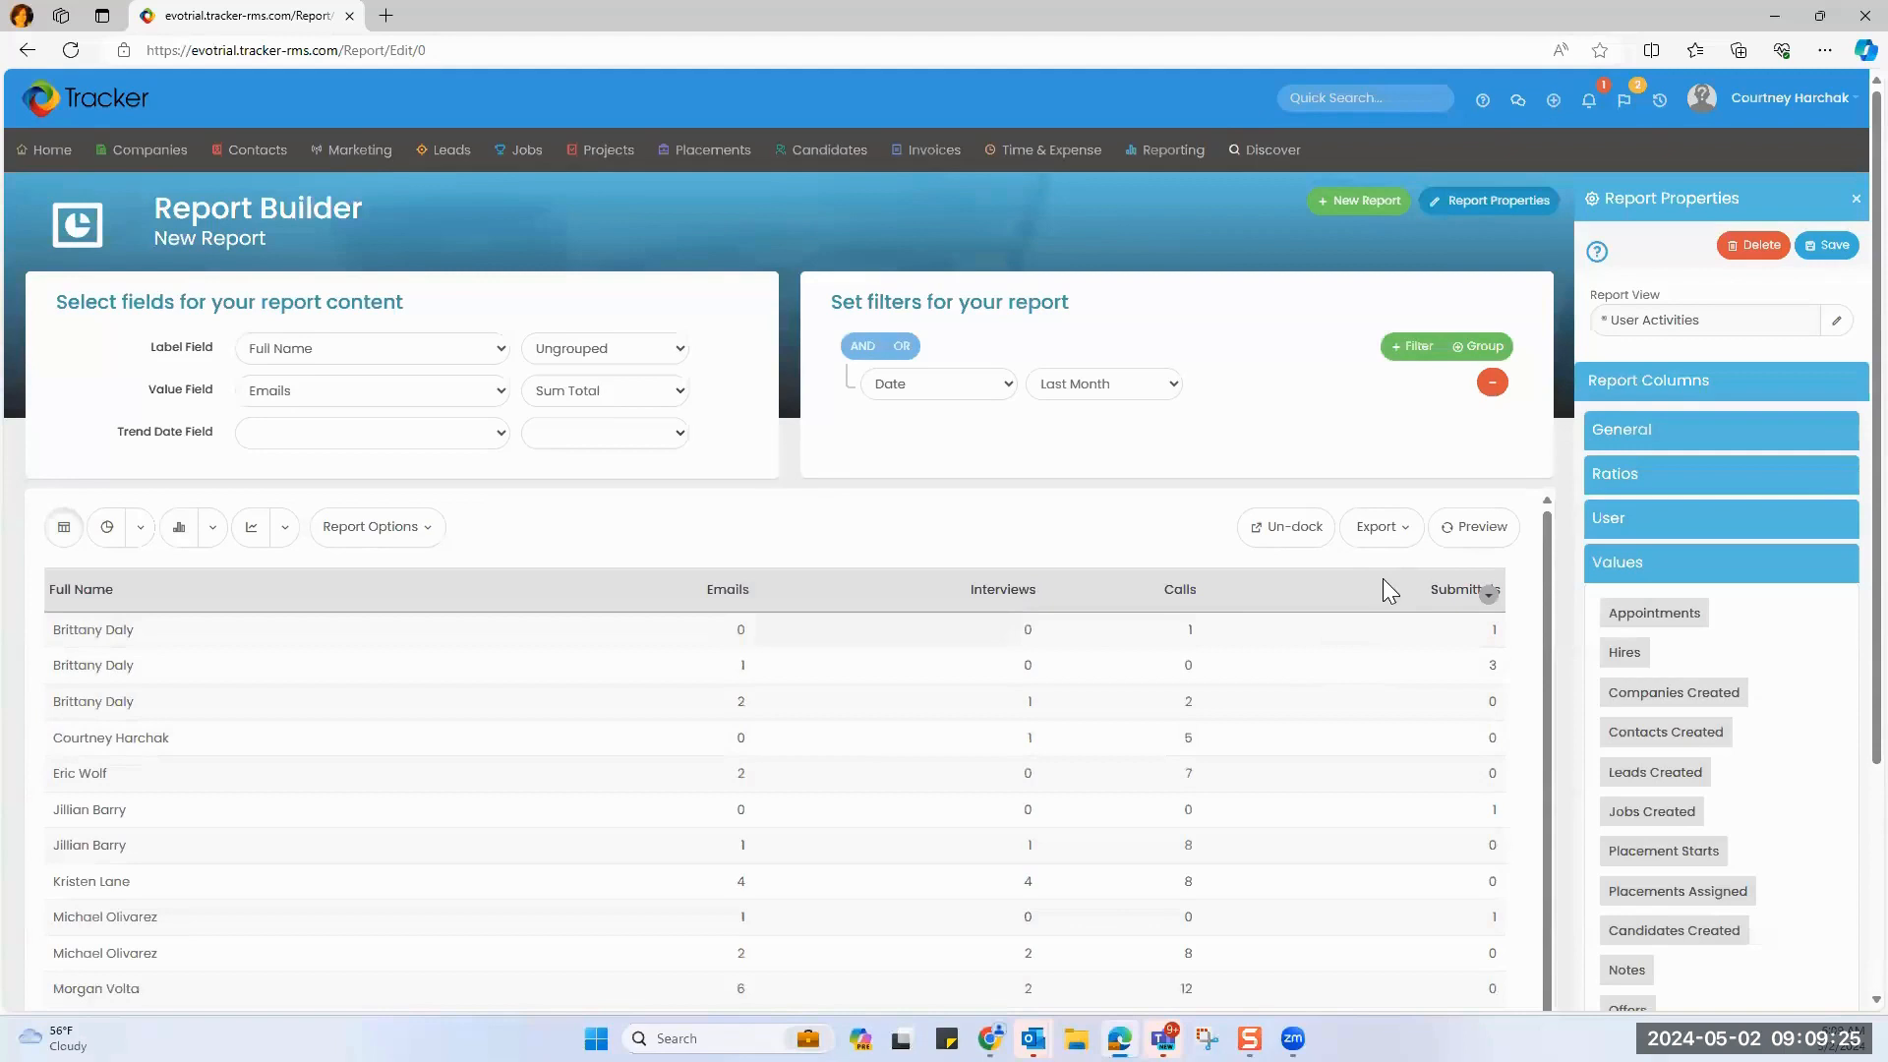
Apply the Sum Total function to the Submittals column.
left_click(1184, 594)
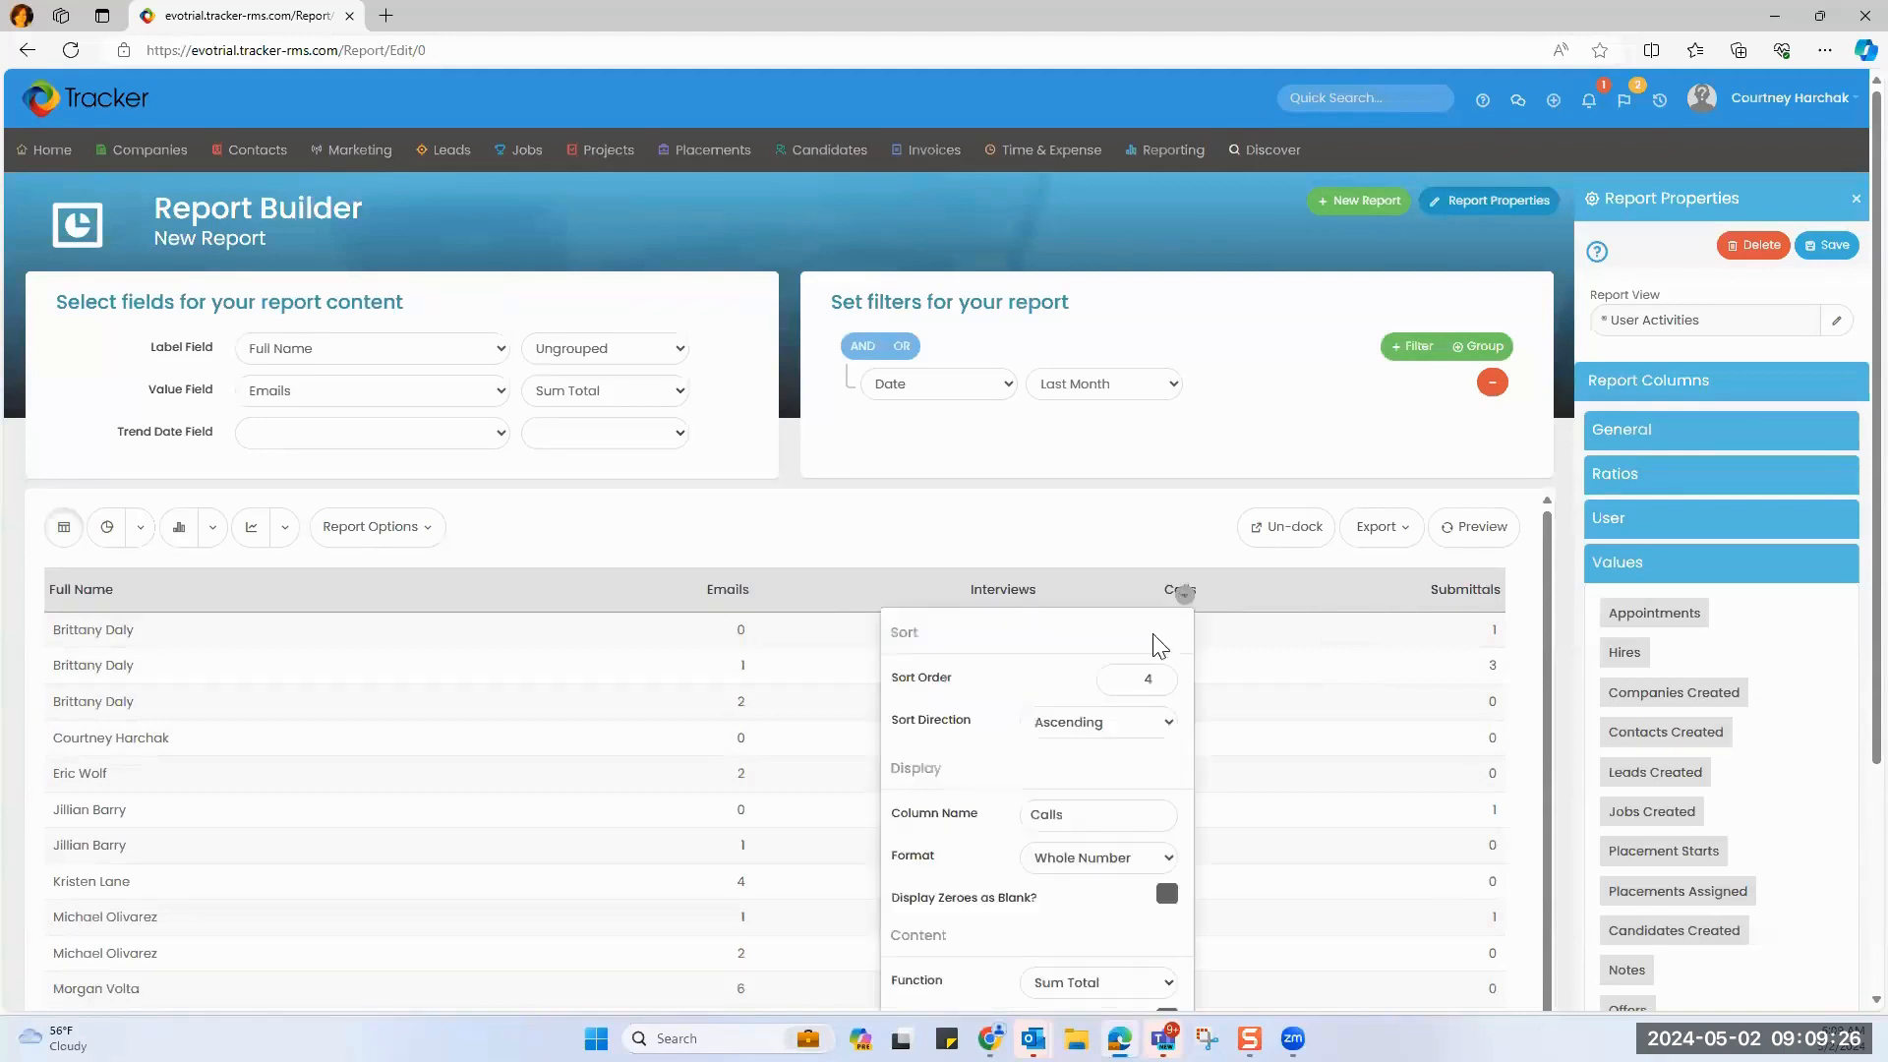
left_click(1489, 594)
left_click(1376, 982)
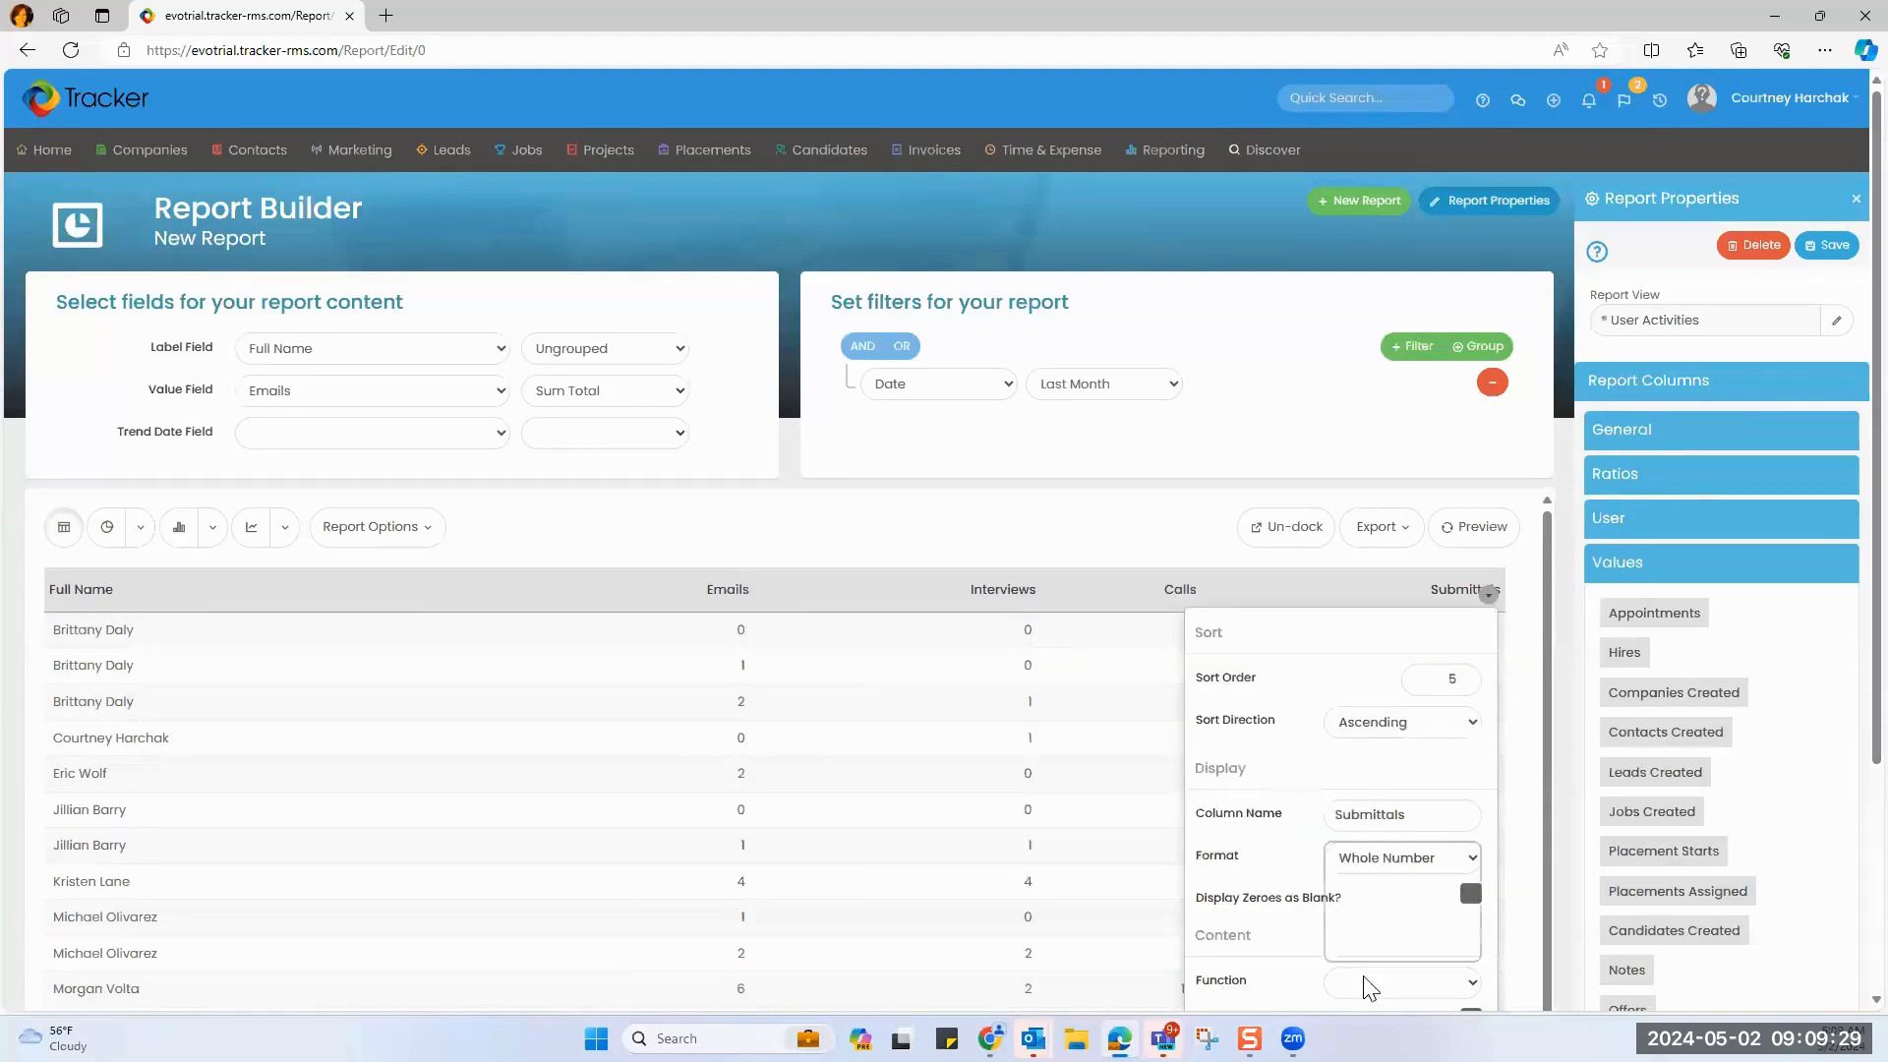
left_click(1359, 952)
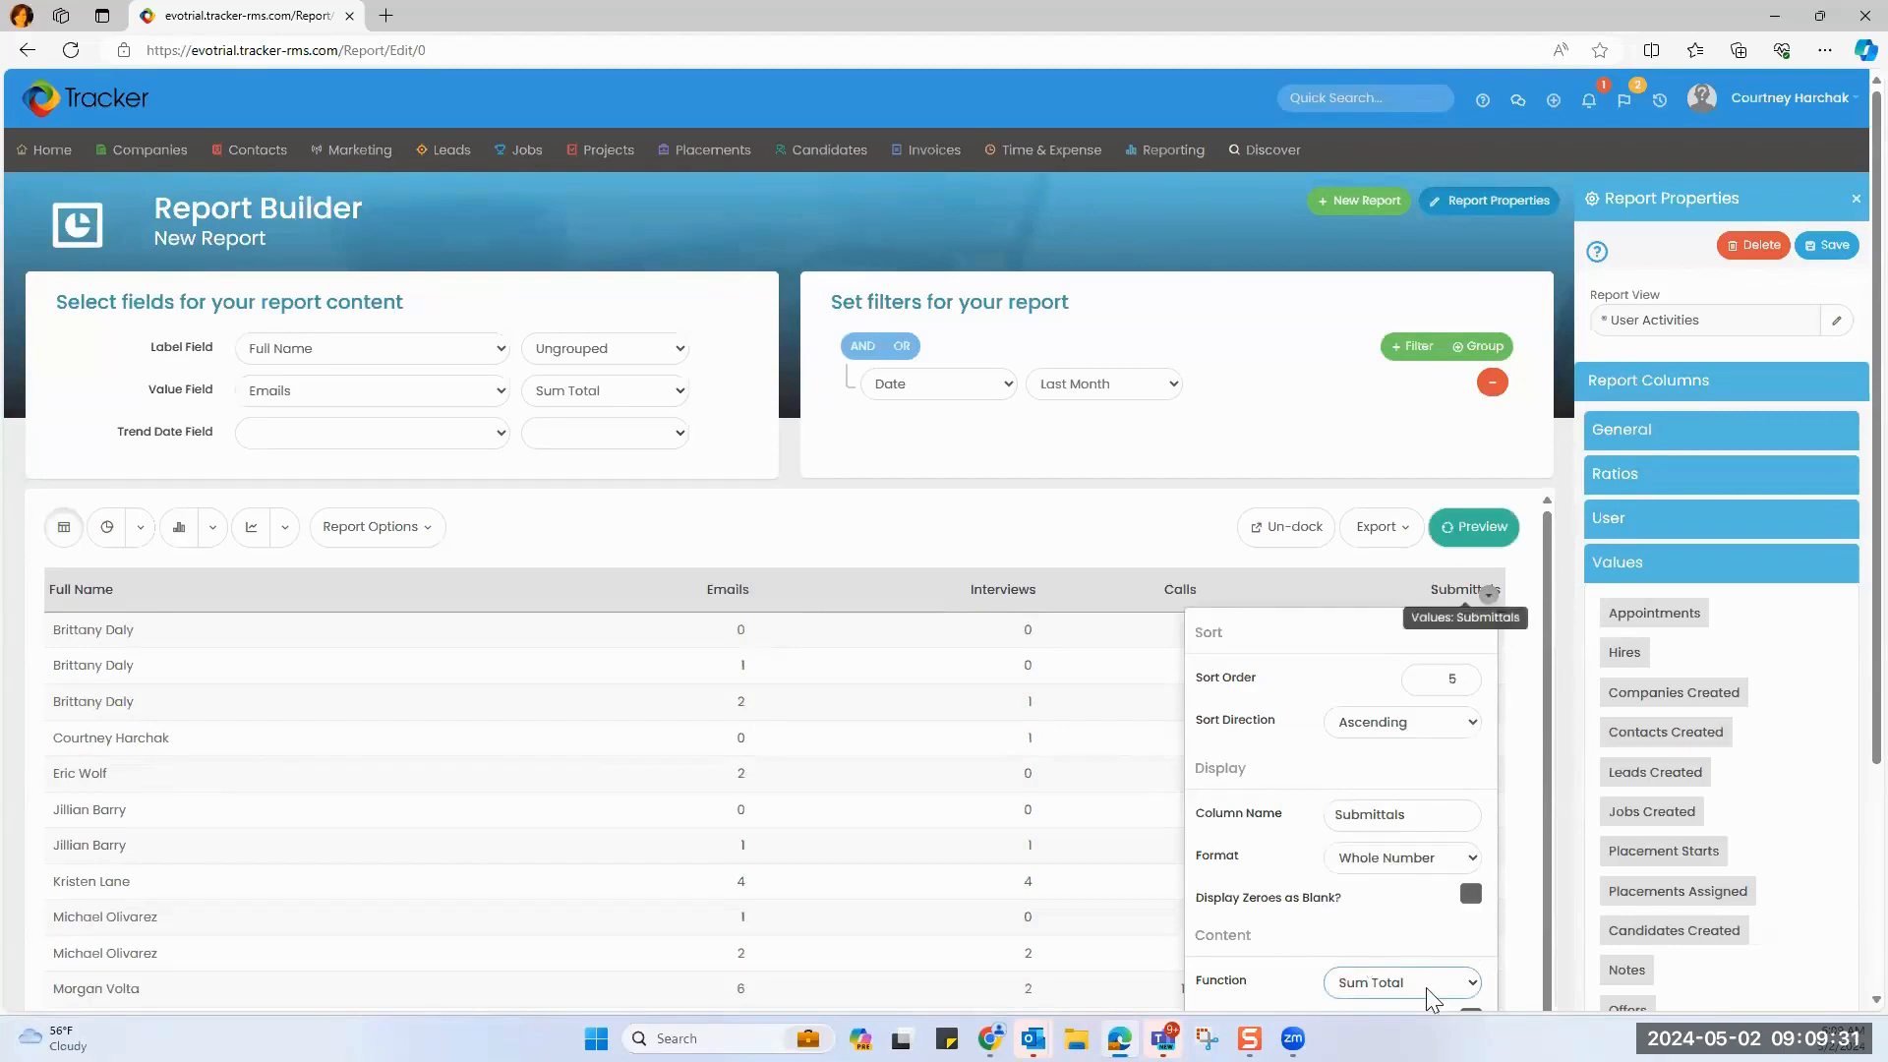
scroll(1306, 784, "down", 3)
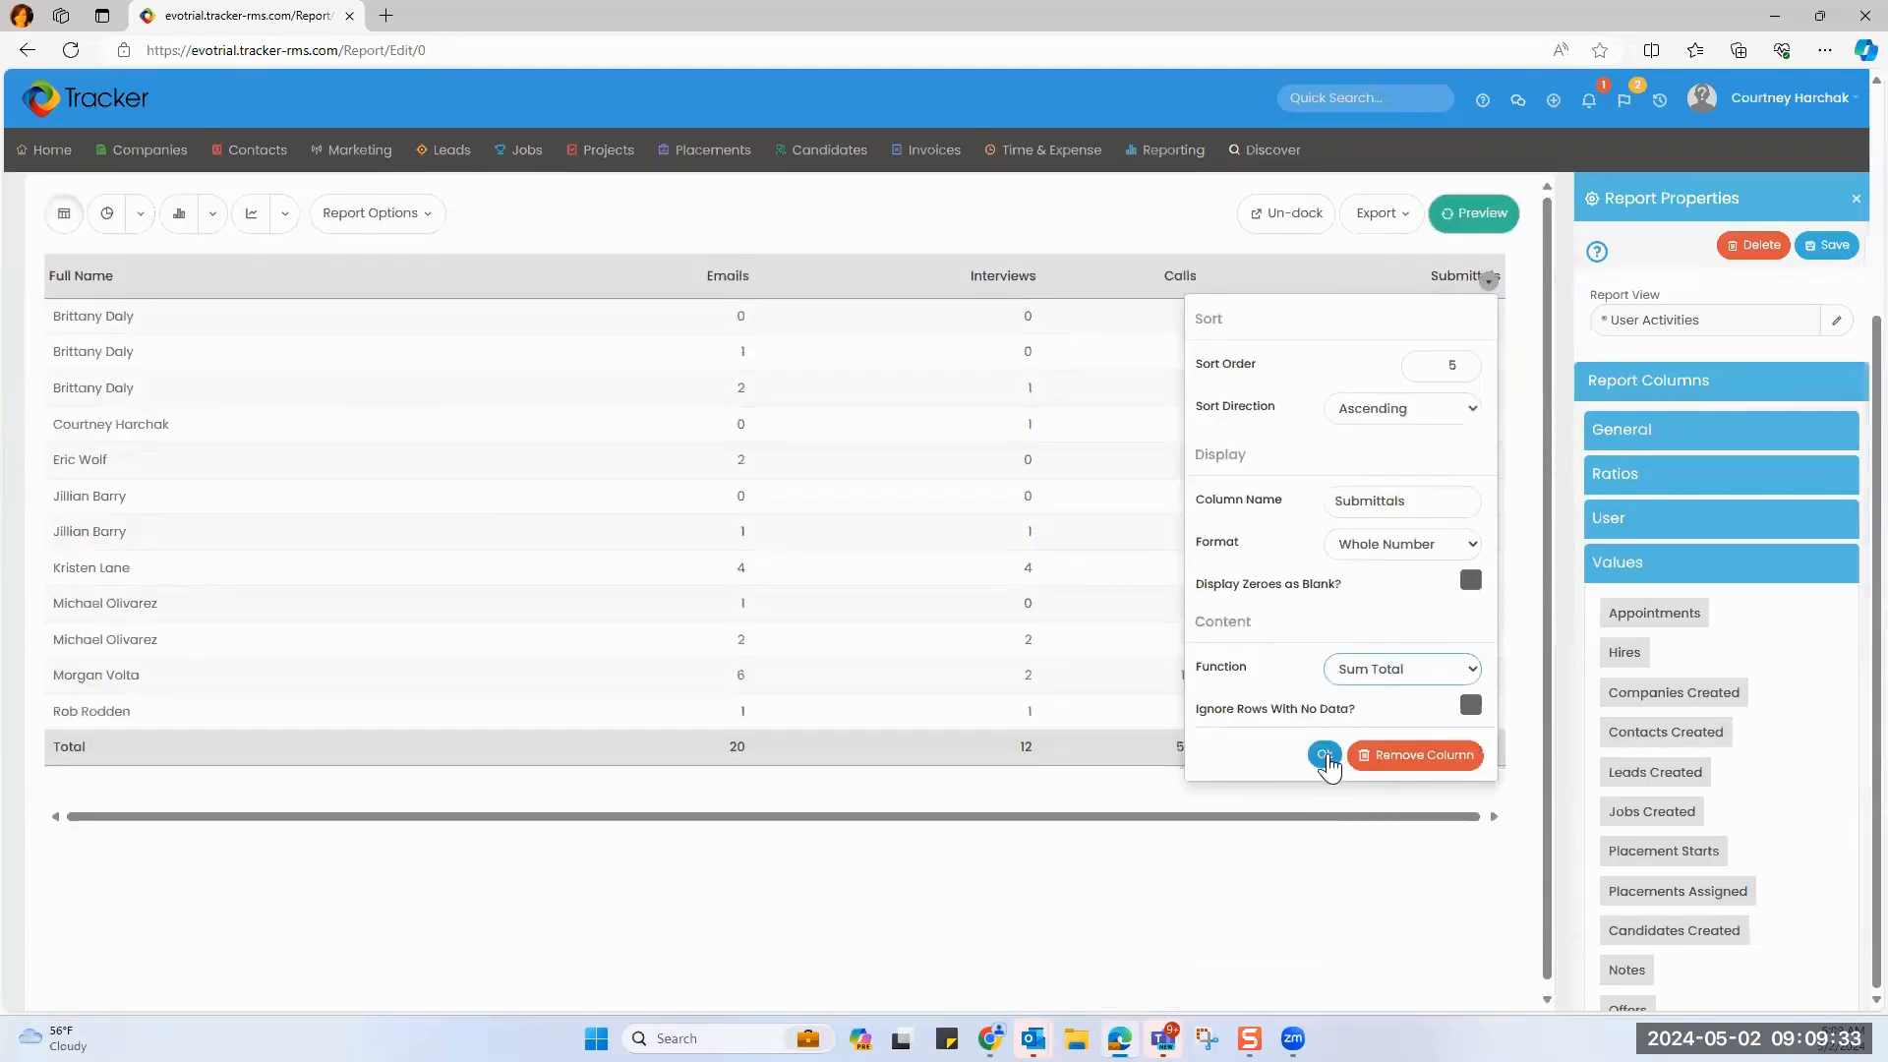
left_click(1326, 754)
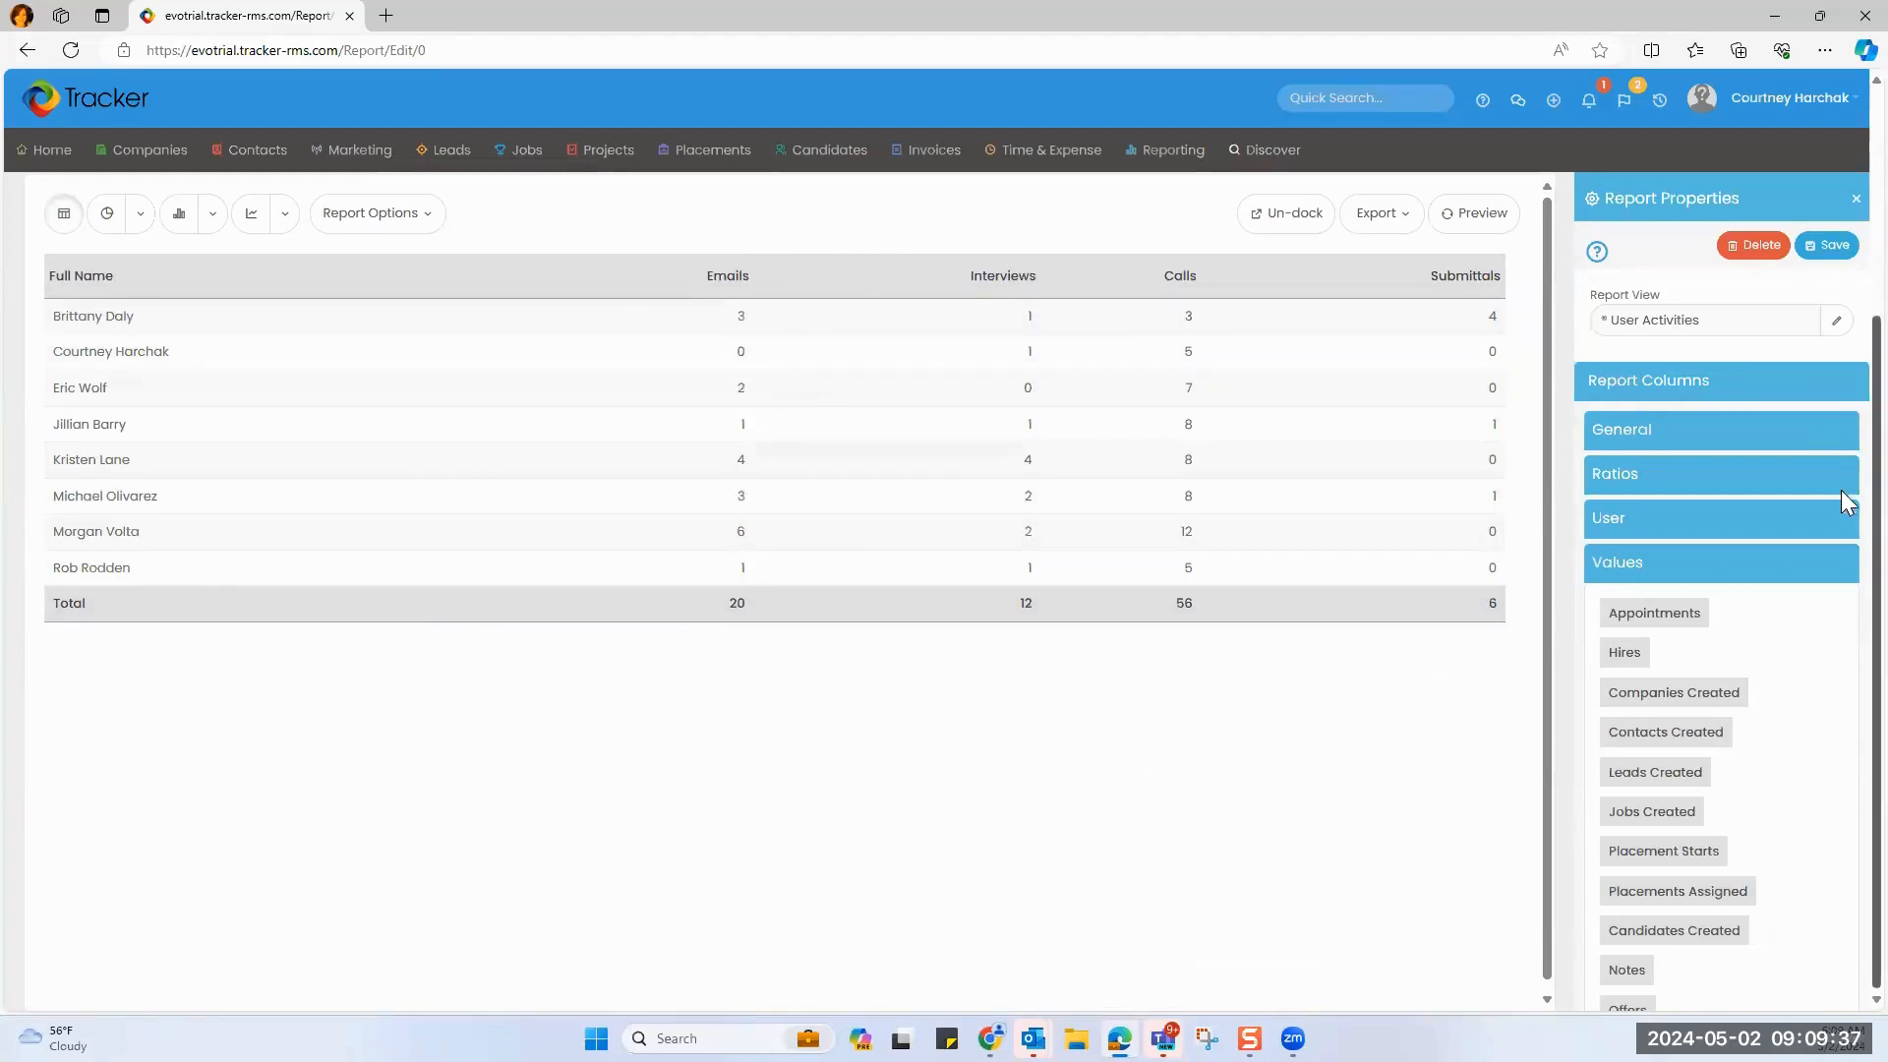
Start saving the report and name it User Activities Last Month.
scroll(1842, 492, "up", 3)
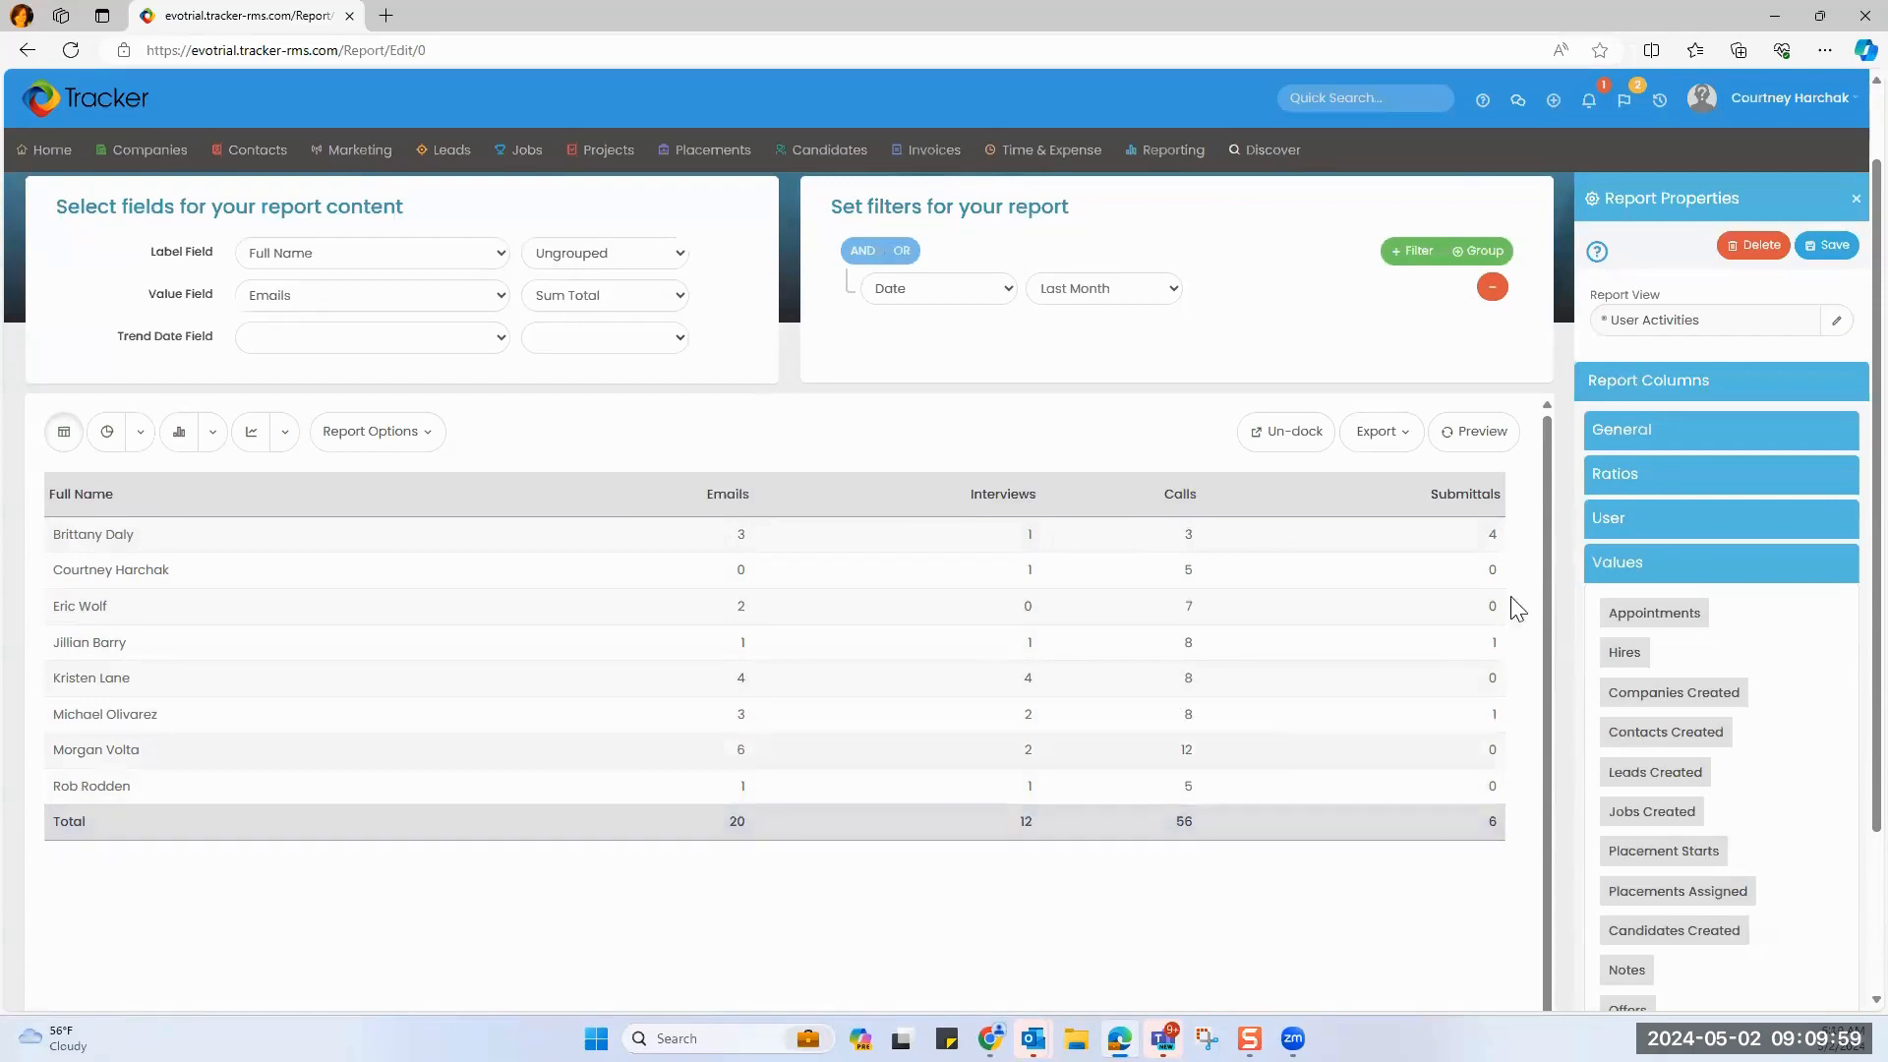
left_click(1820, 247)
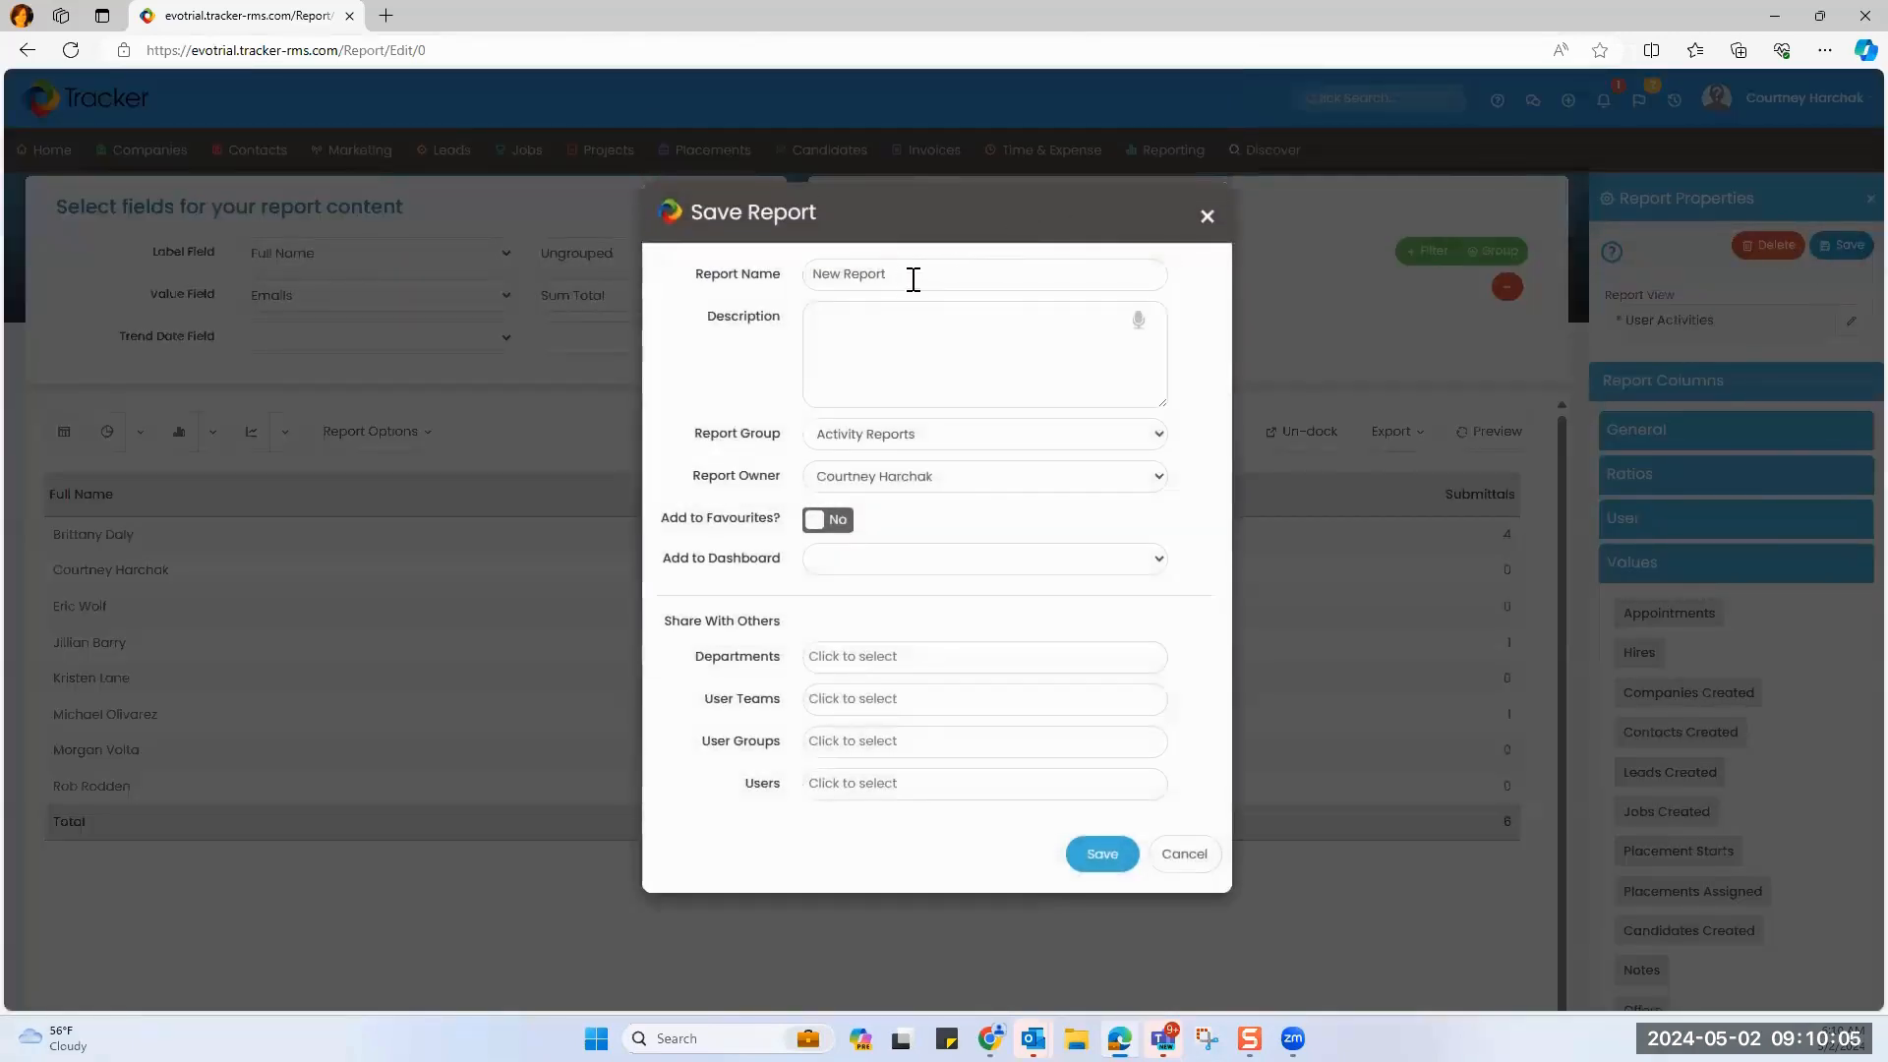
left_click_drag(910, 278, 723, 226)
type("Usw")
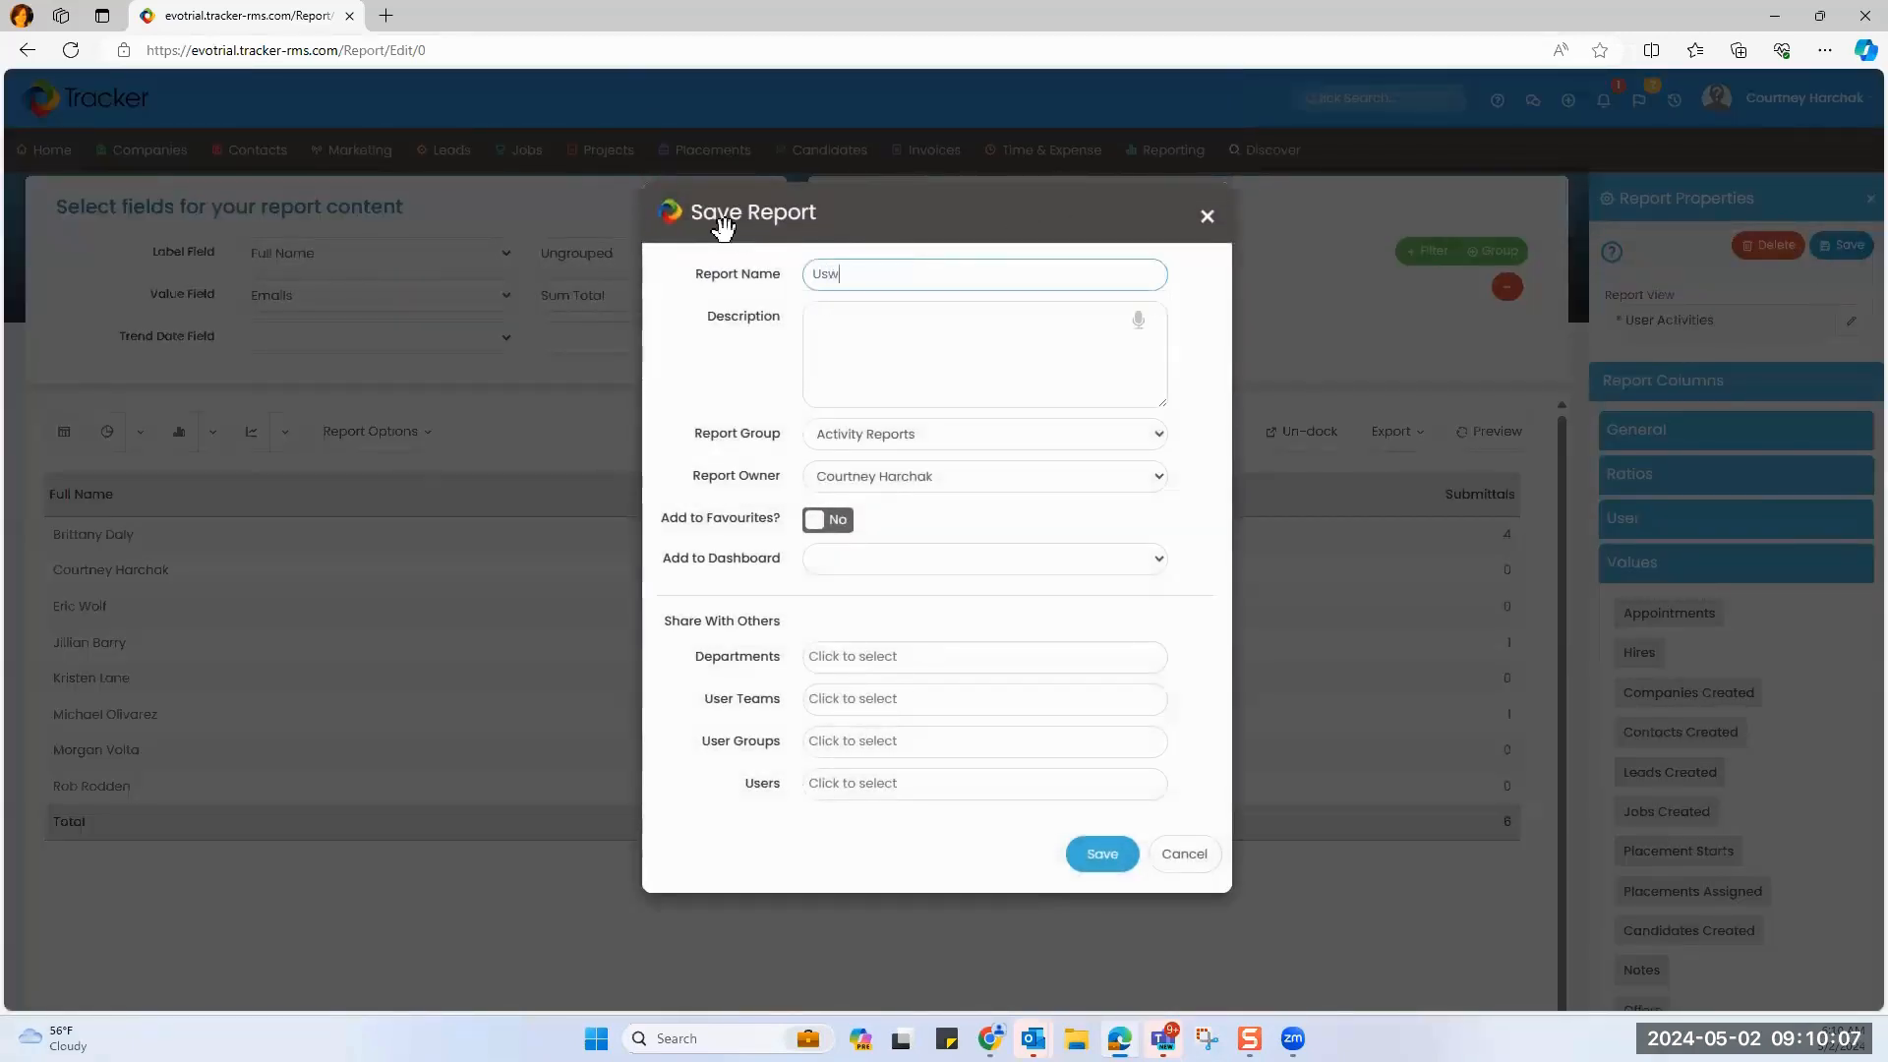
type("r Activities Last Month")
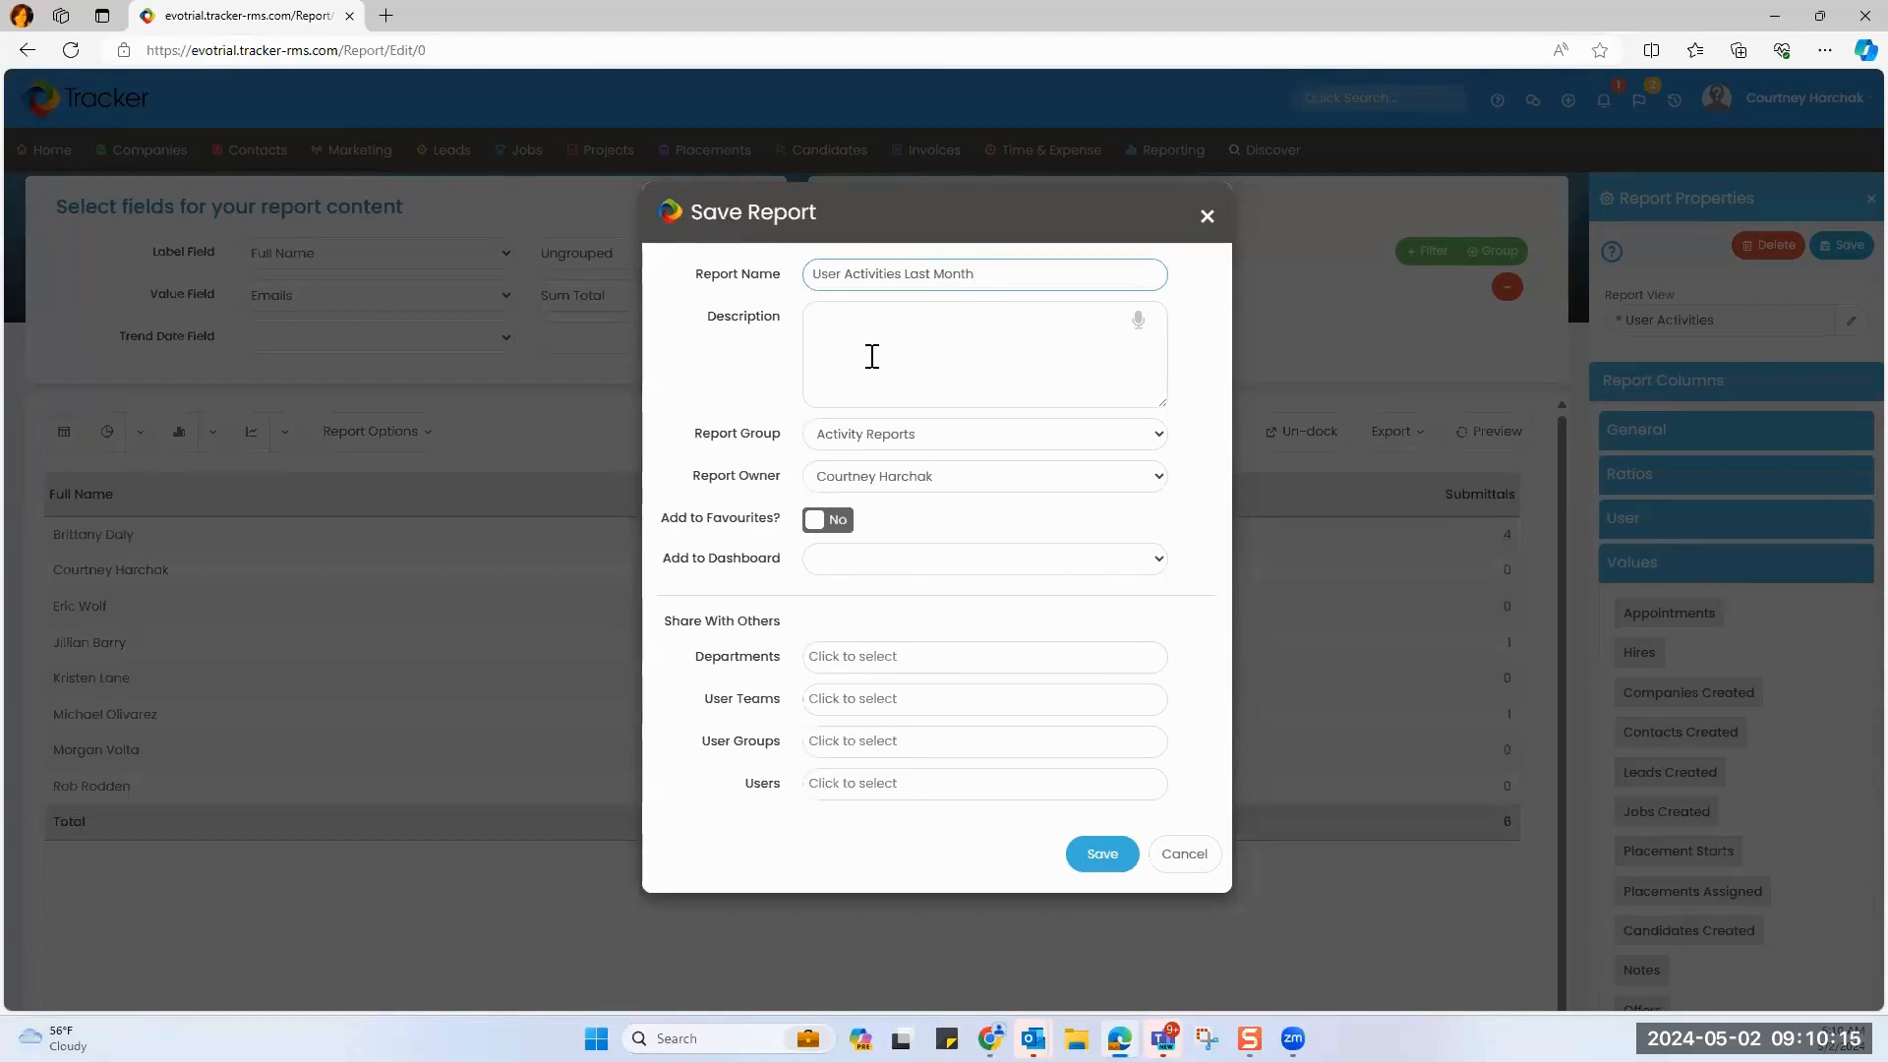
Assign the report to the Activity Reports group and add it to the Recruiting Dashboard.
left_click(887, 440)
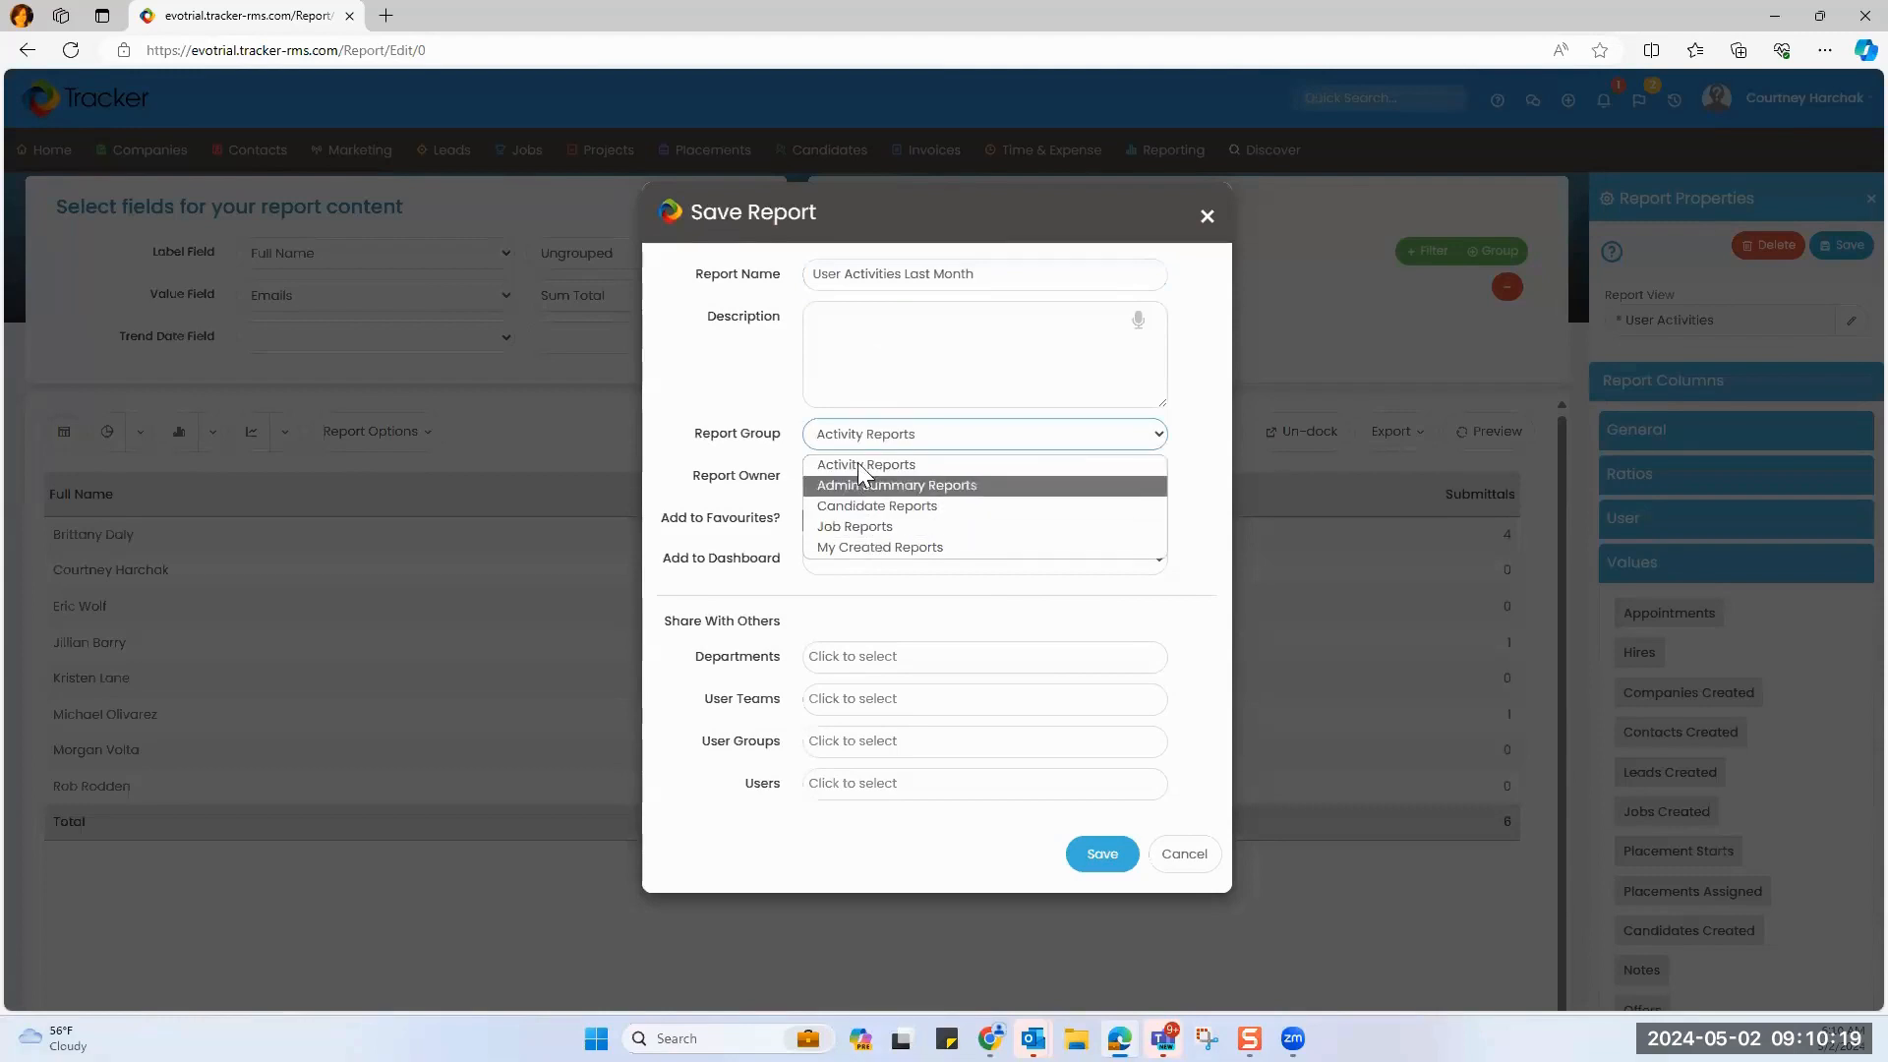
left_click(846, 466)
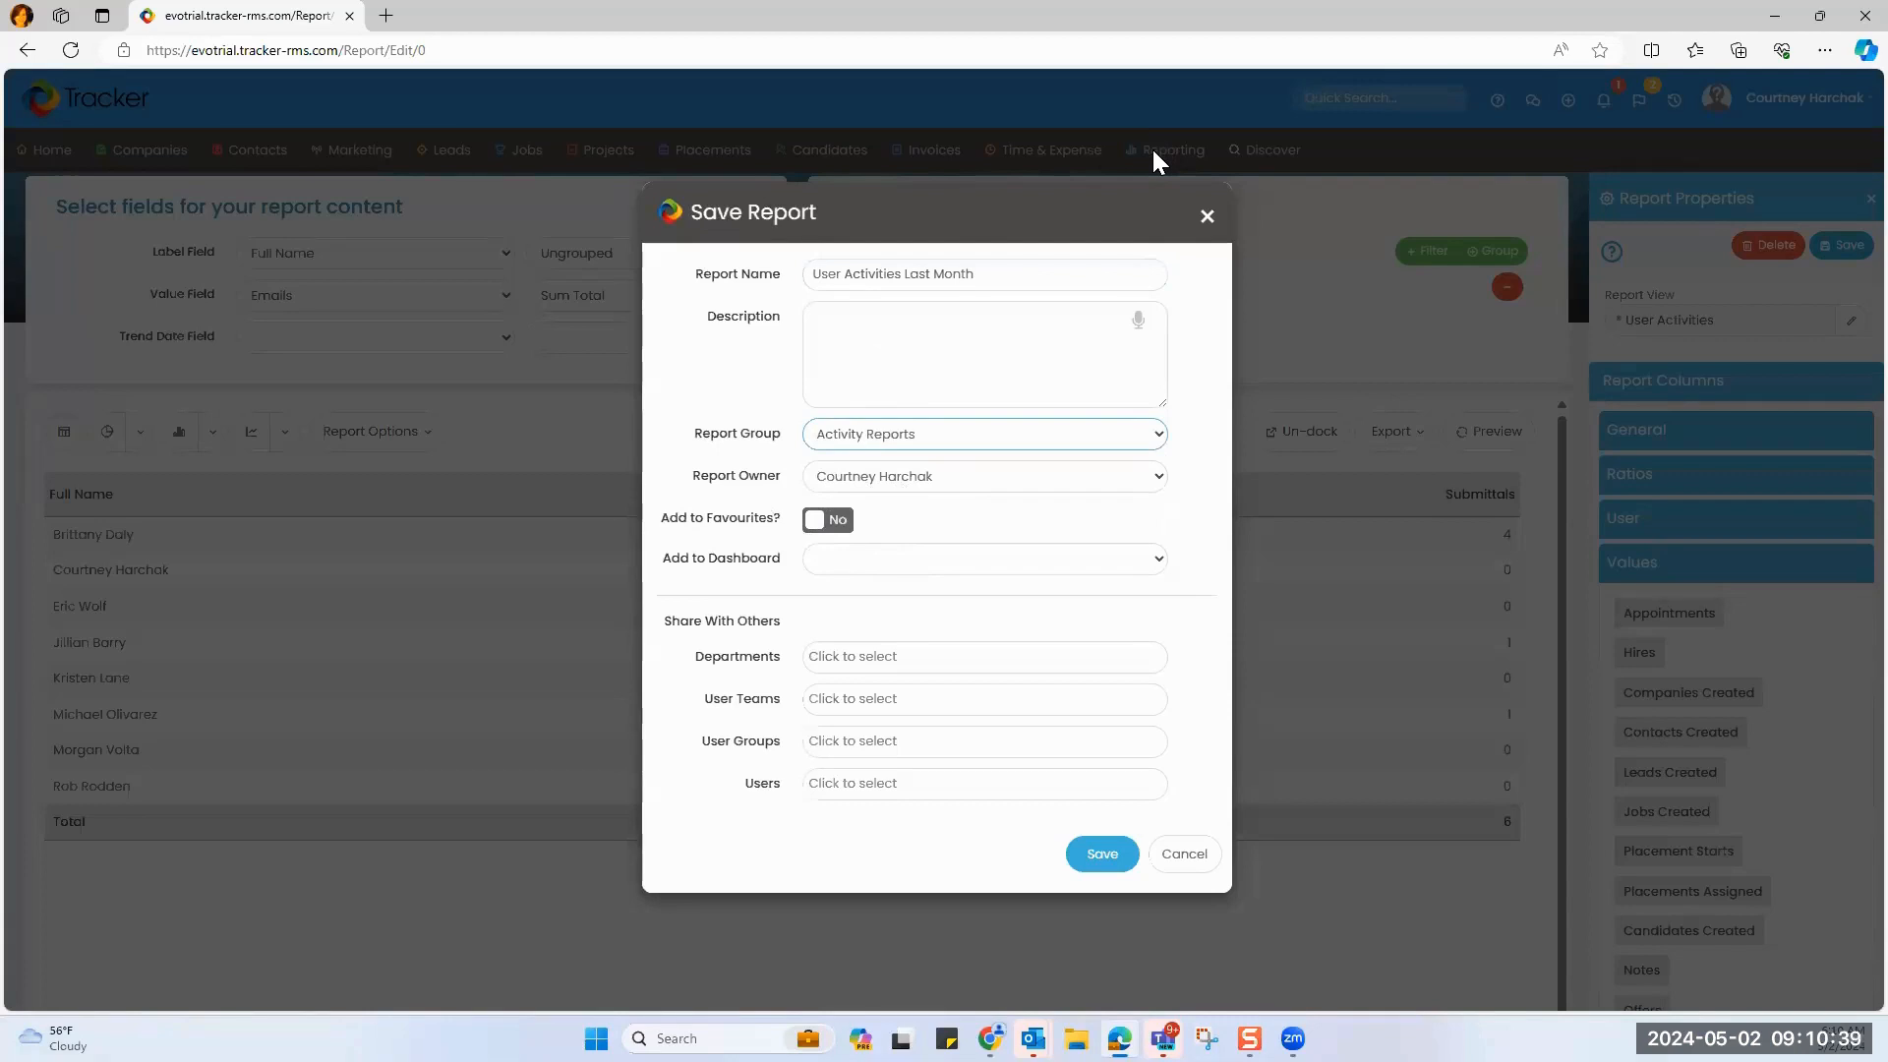
left_click(869, 560)
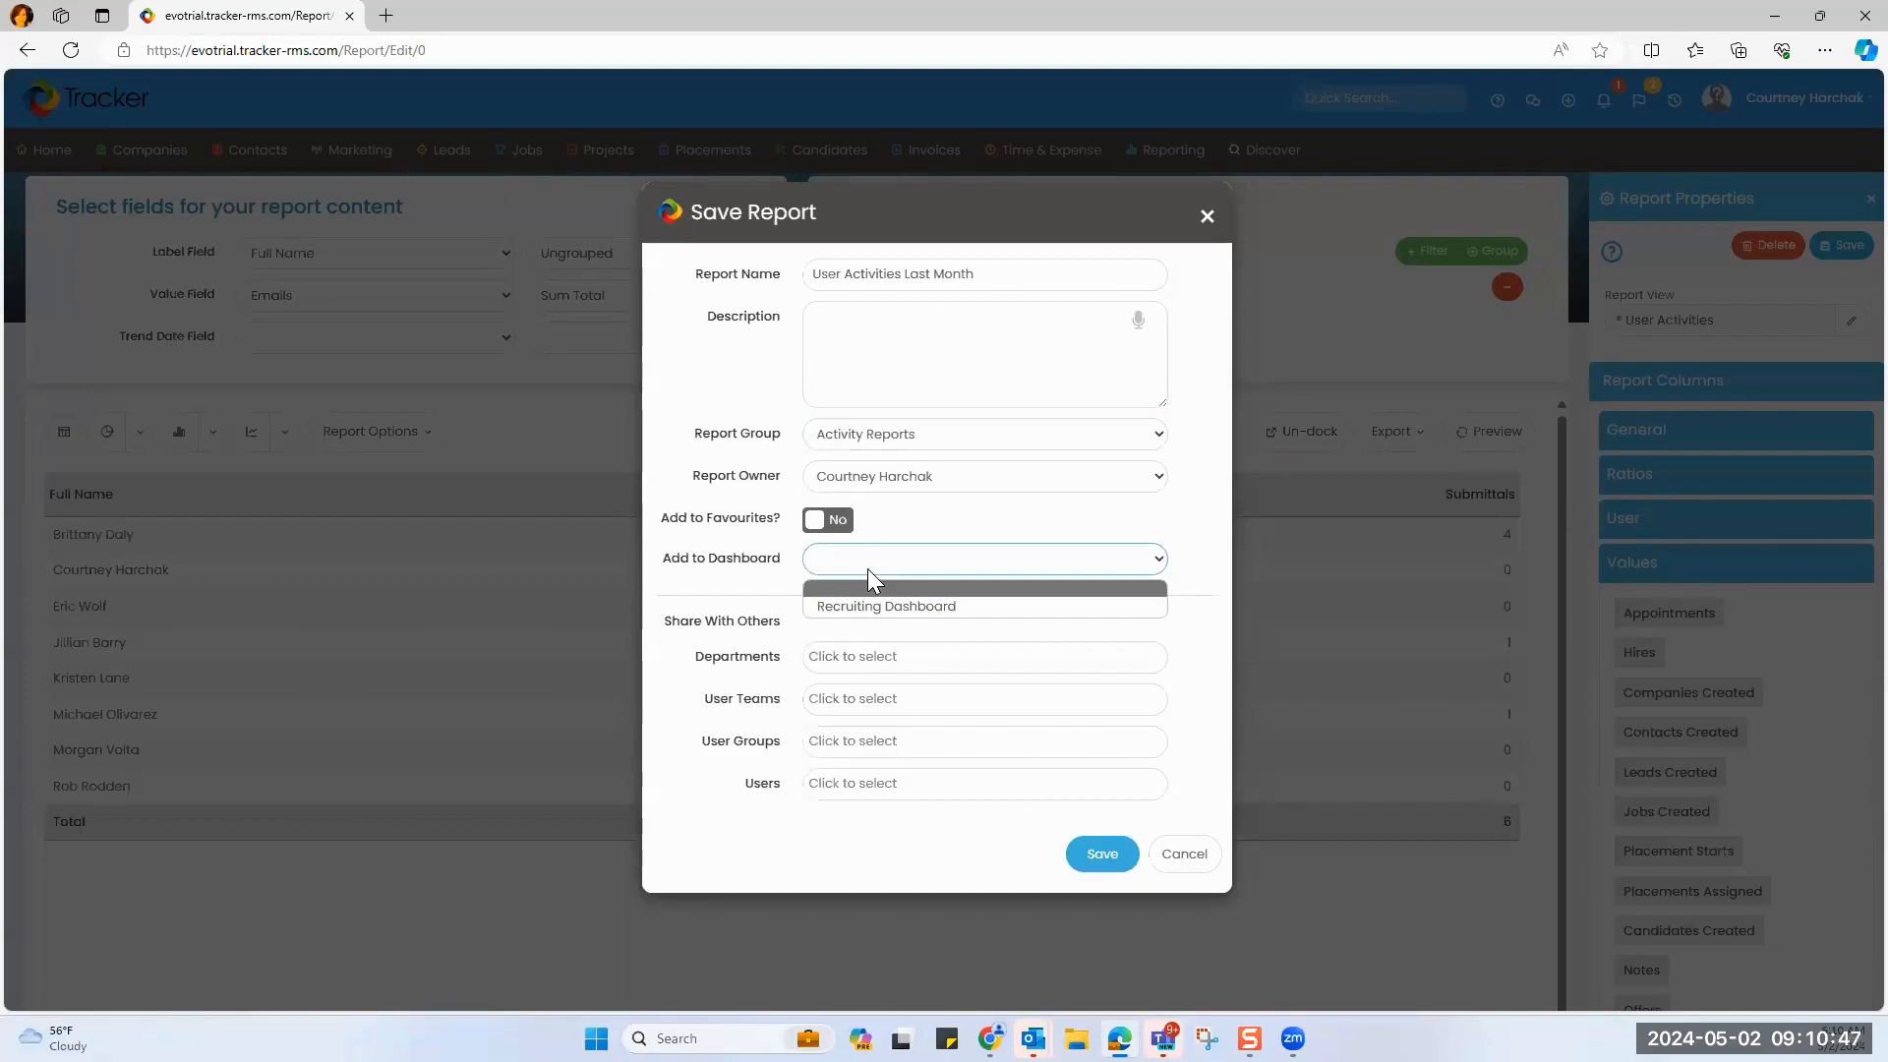
left_click(873, 607)
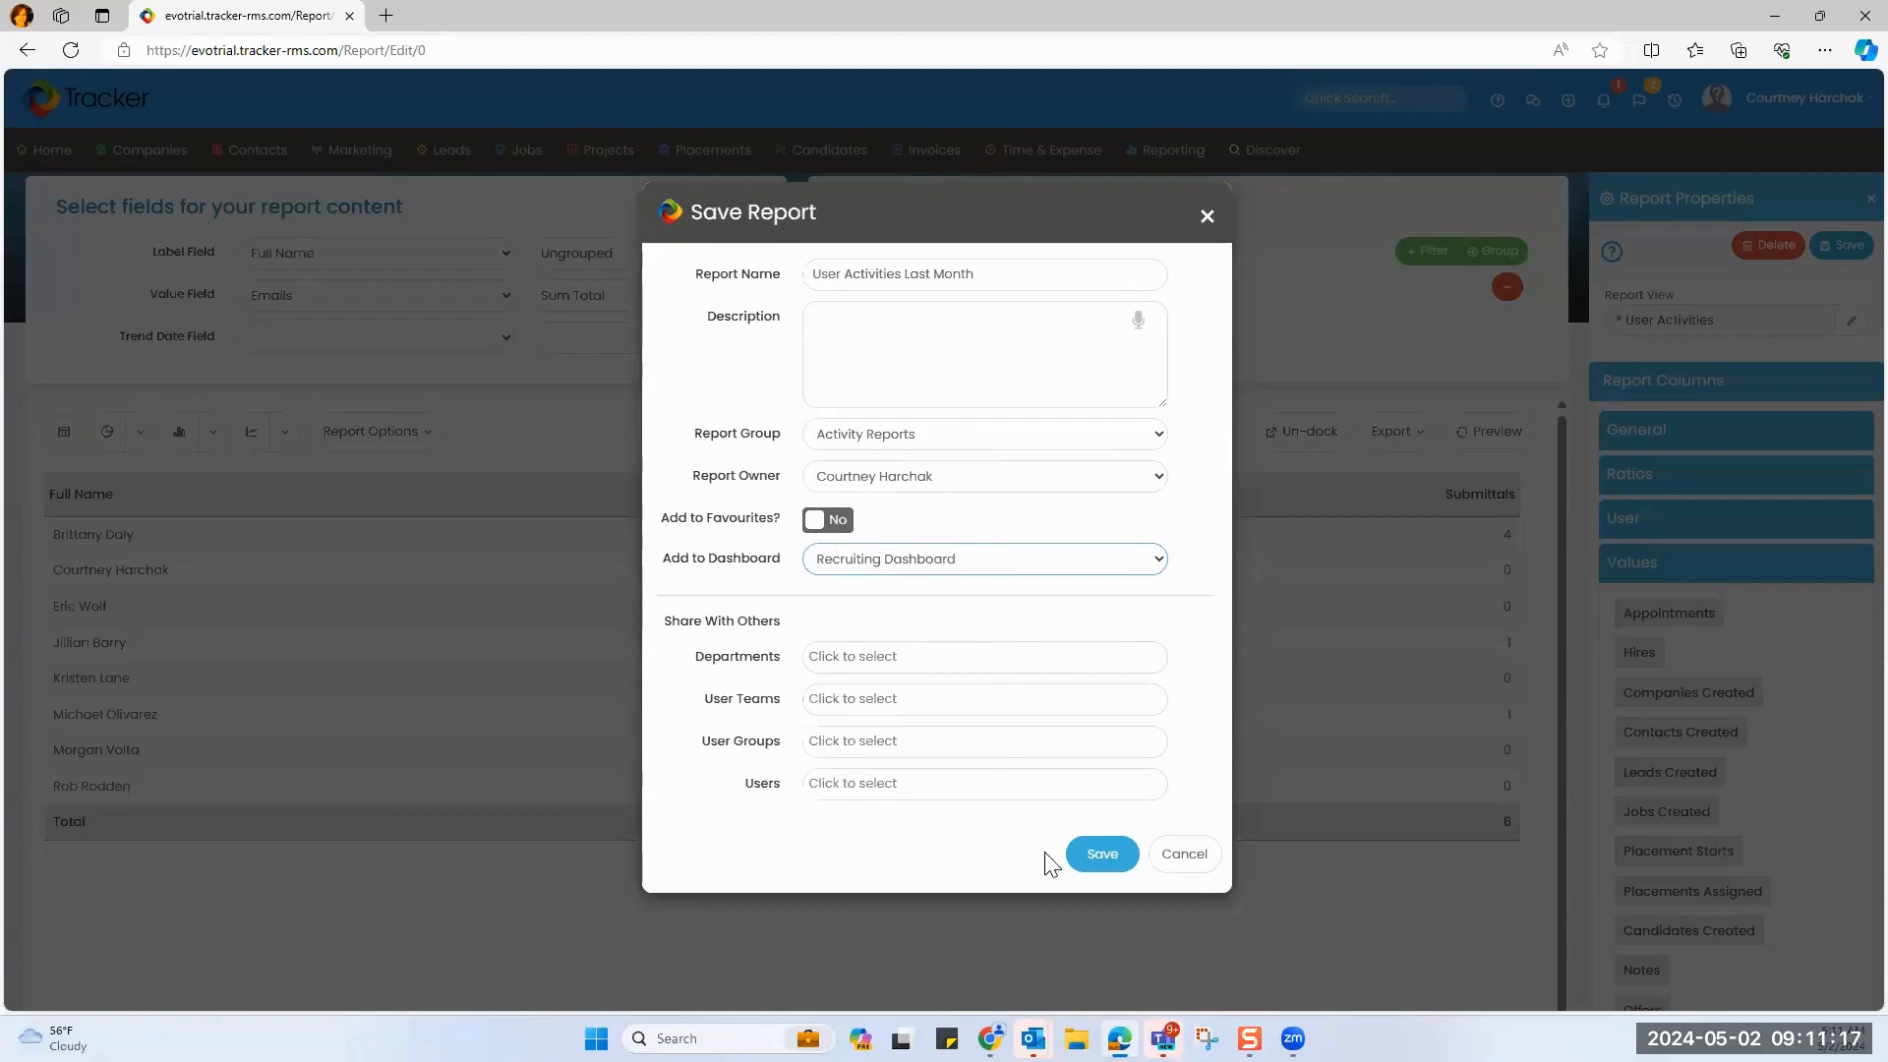
Save the report and reopen it for editing, showing its available Values columns.
left_click(1101, 856)
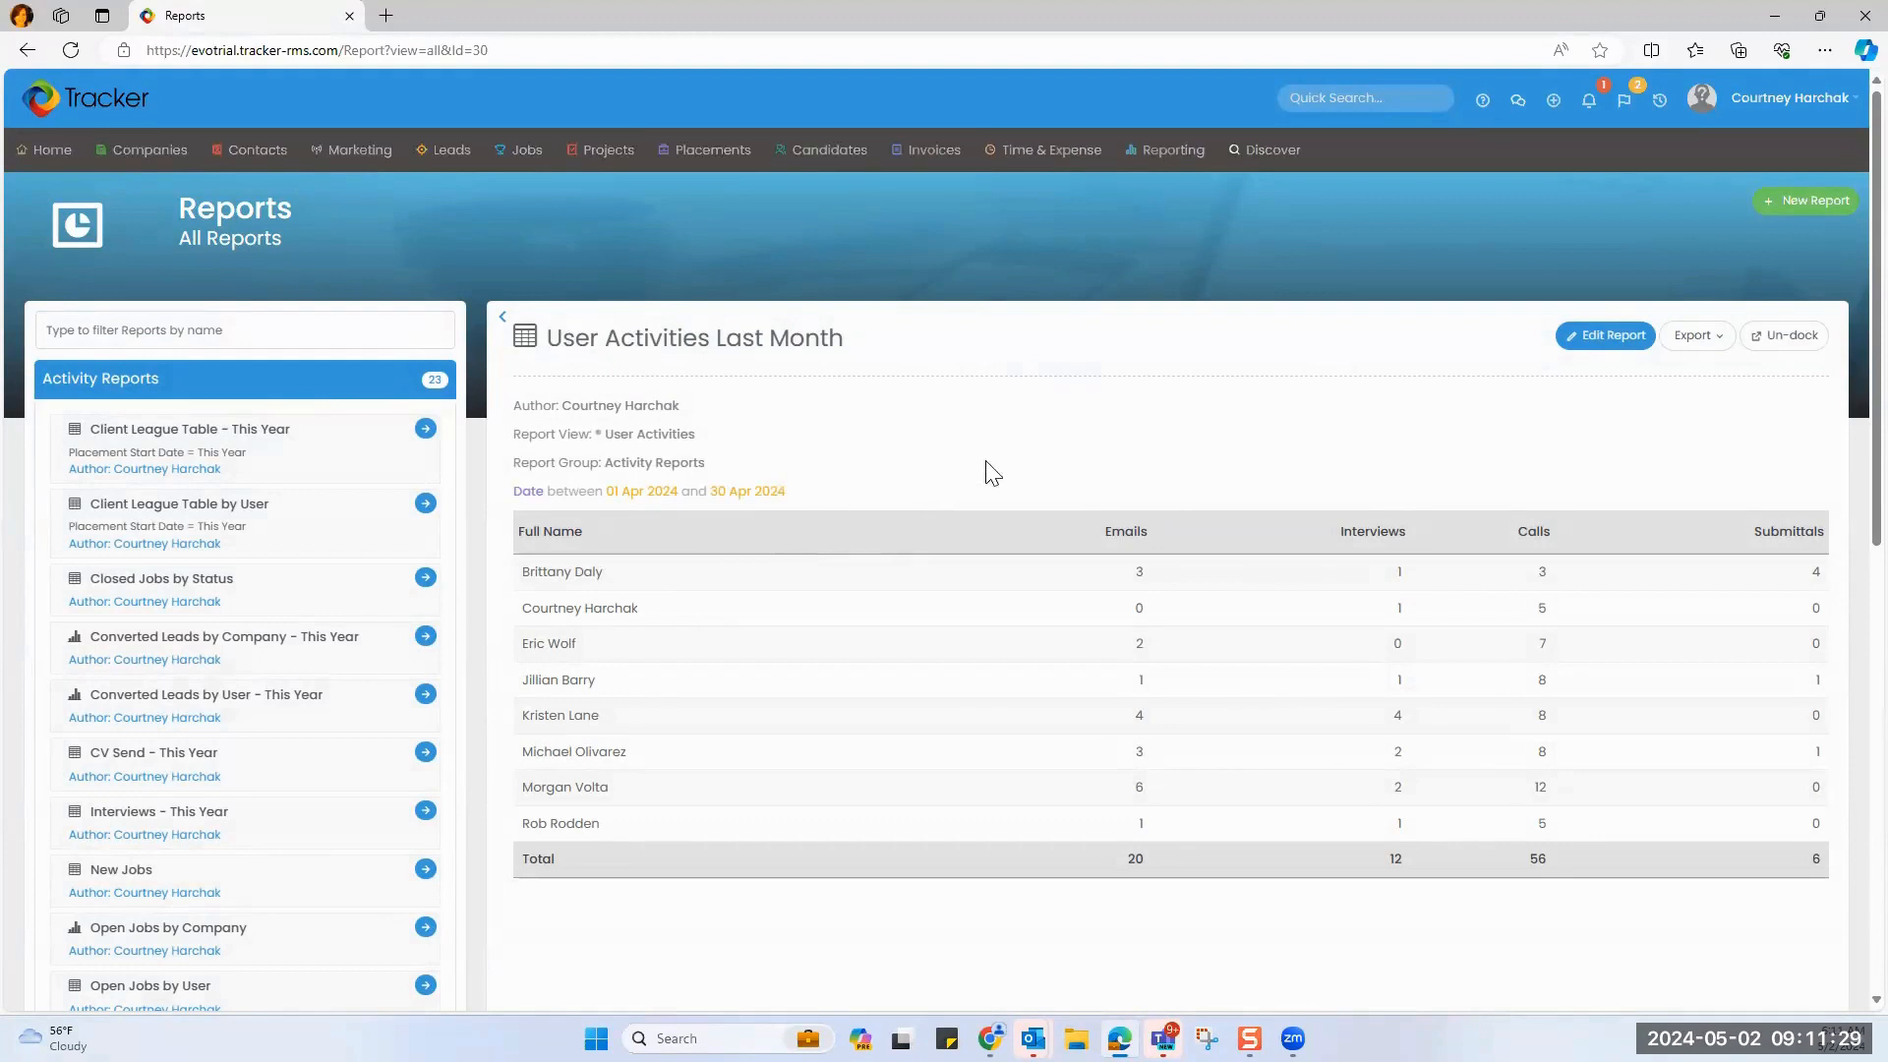
left_click(1590, 343)
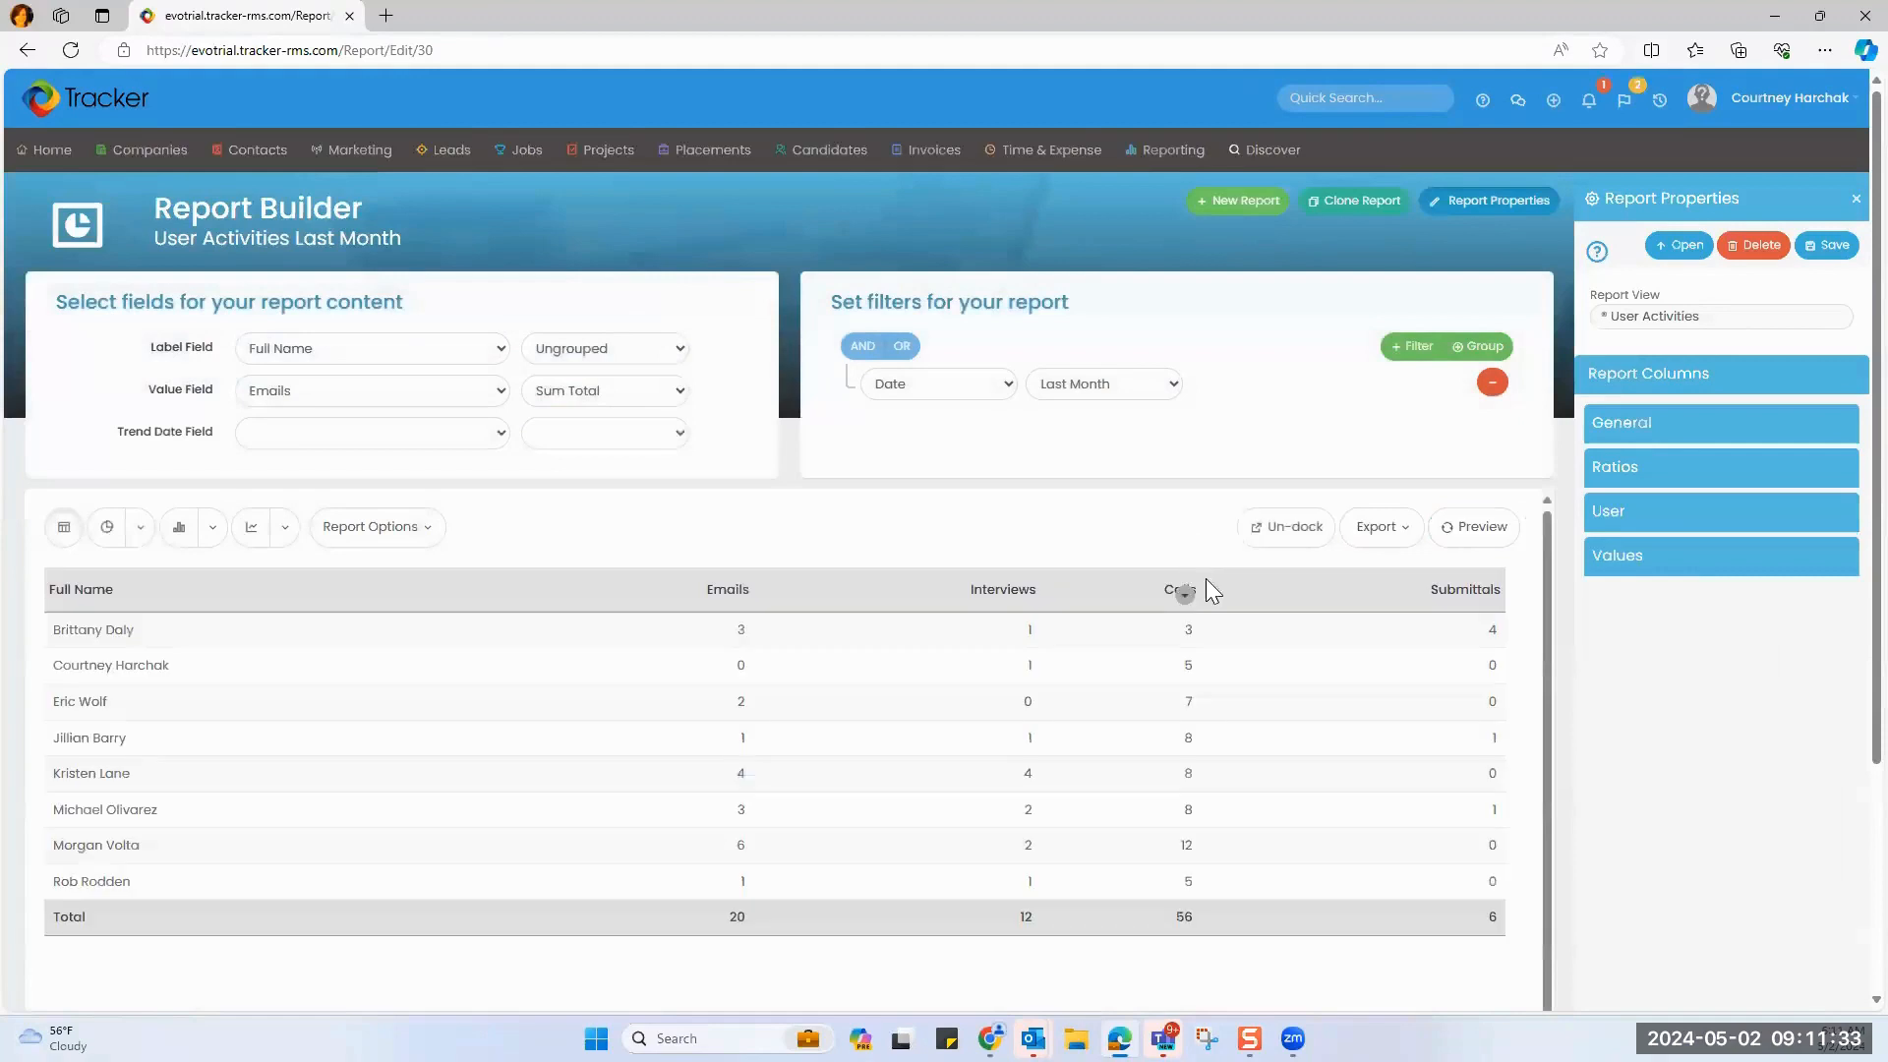
left_click(1649, 557)
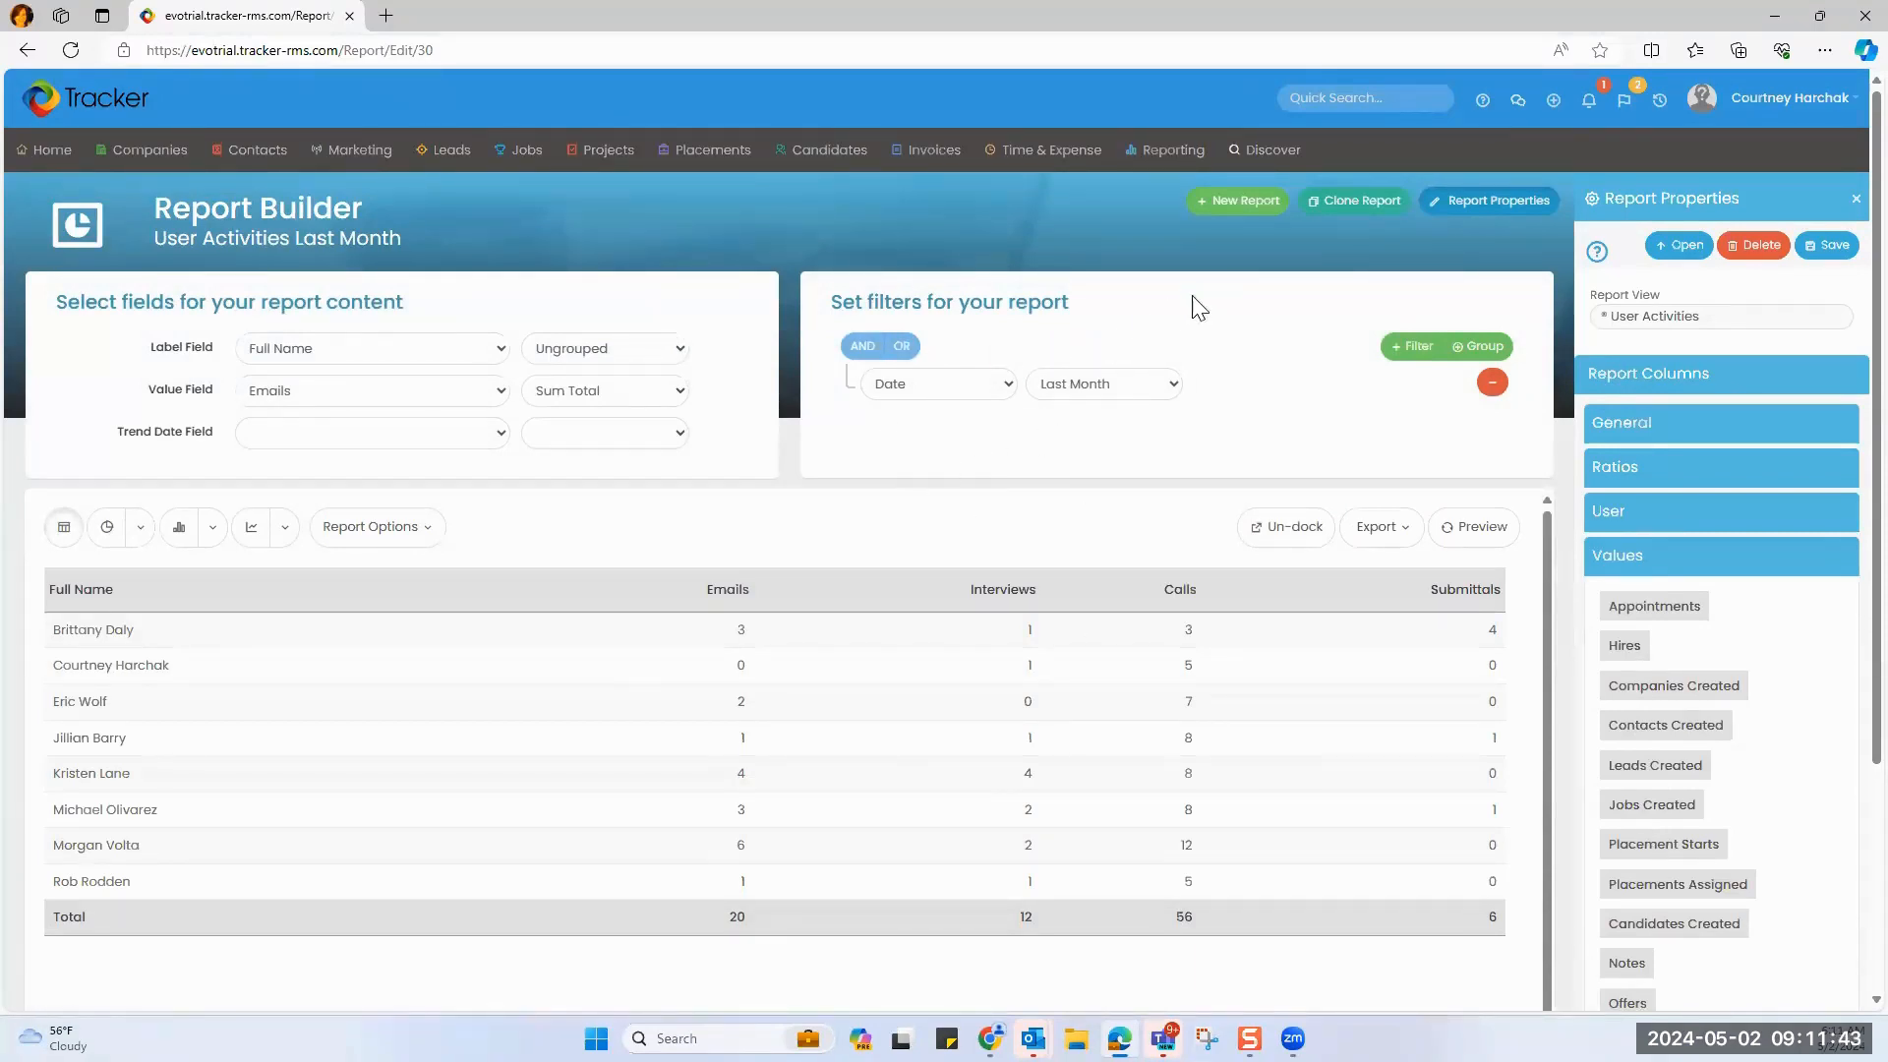
Clone the report, set the copy's Date filter to This Month and refresh the preview.
left_click(1326, 211)
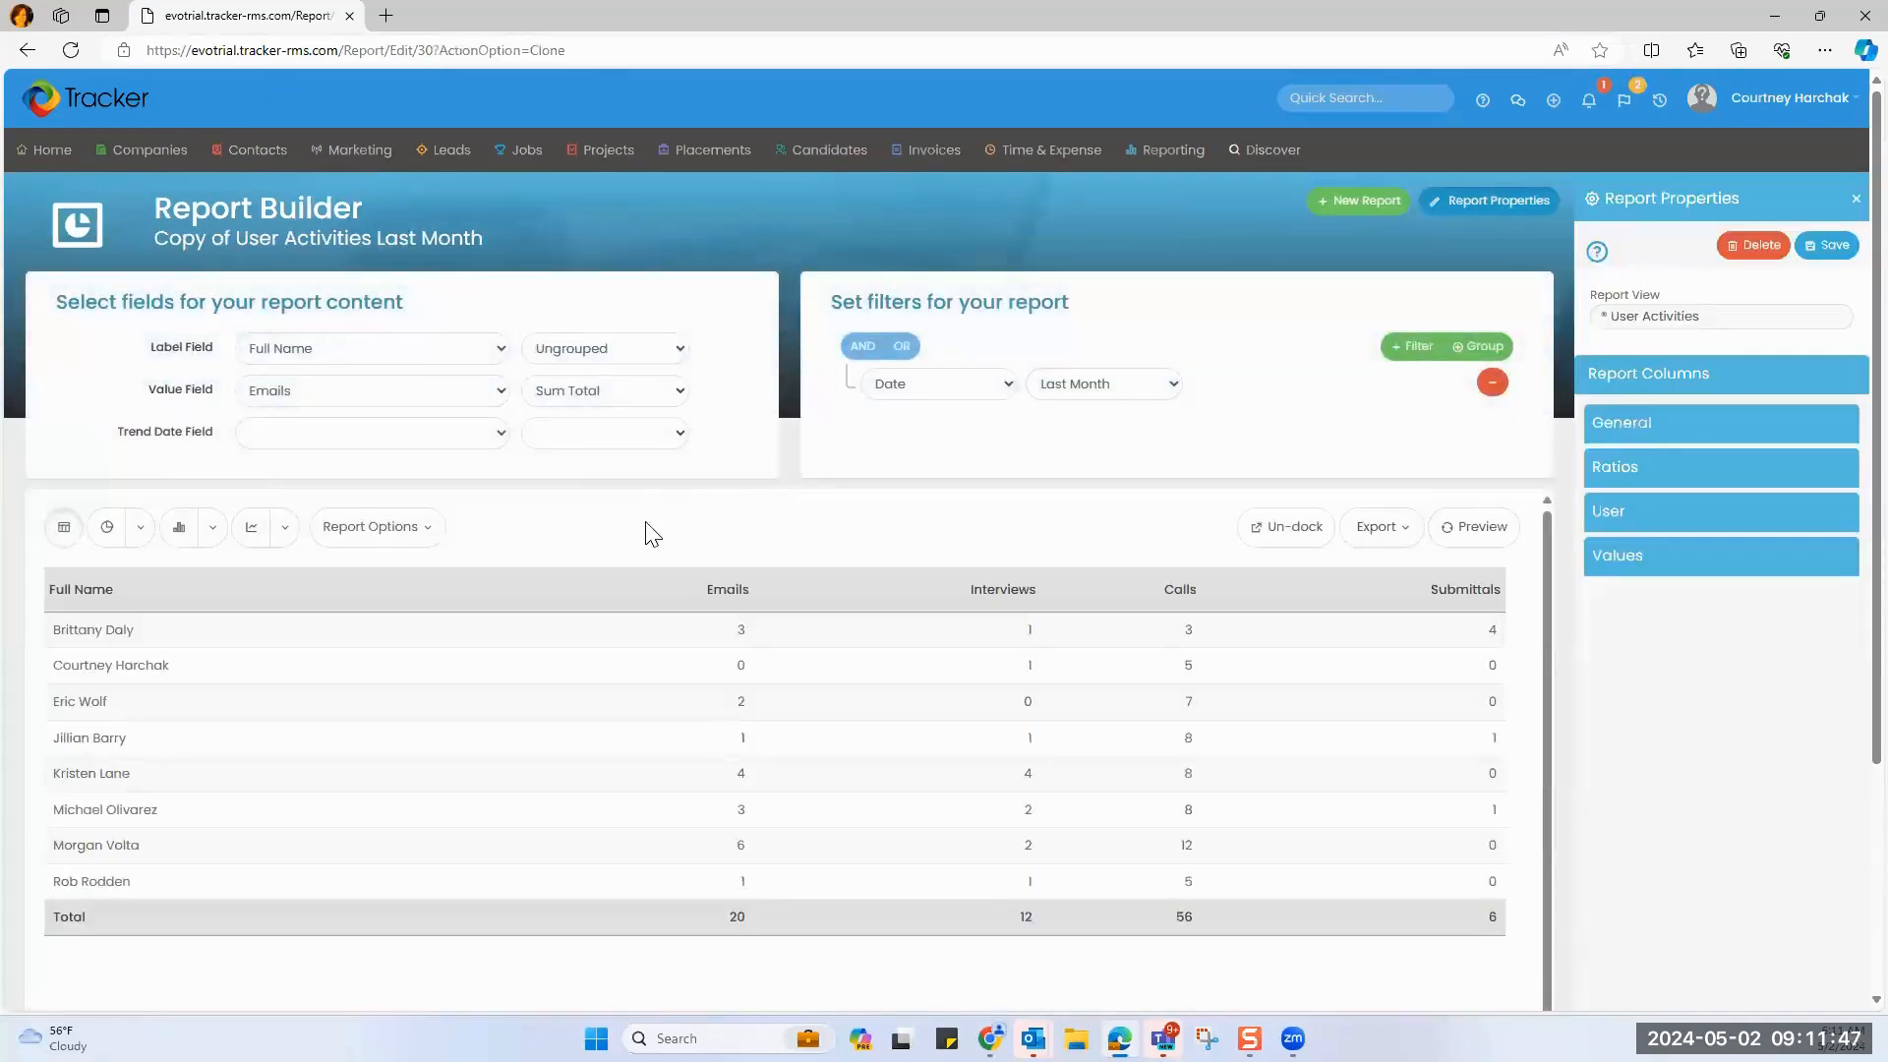
left_click(1087, 386)
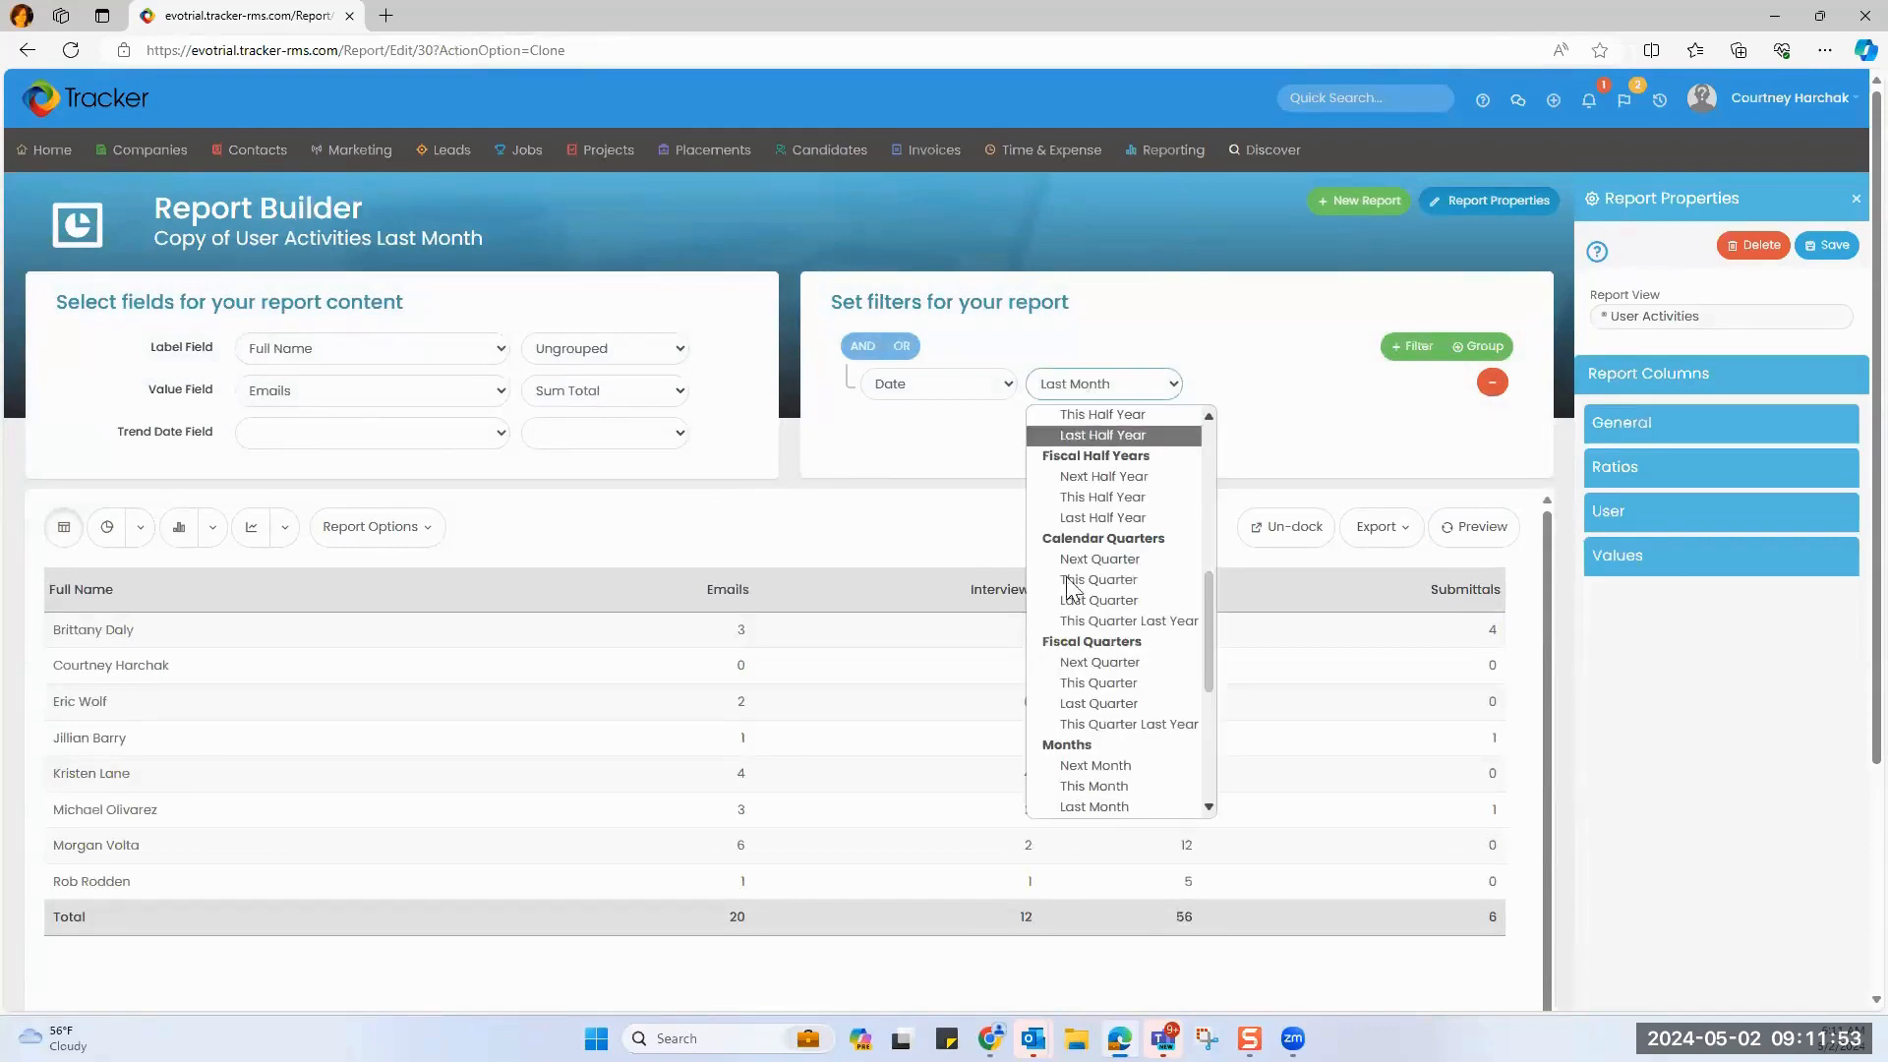
left_click(1082, 786)
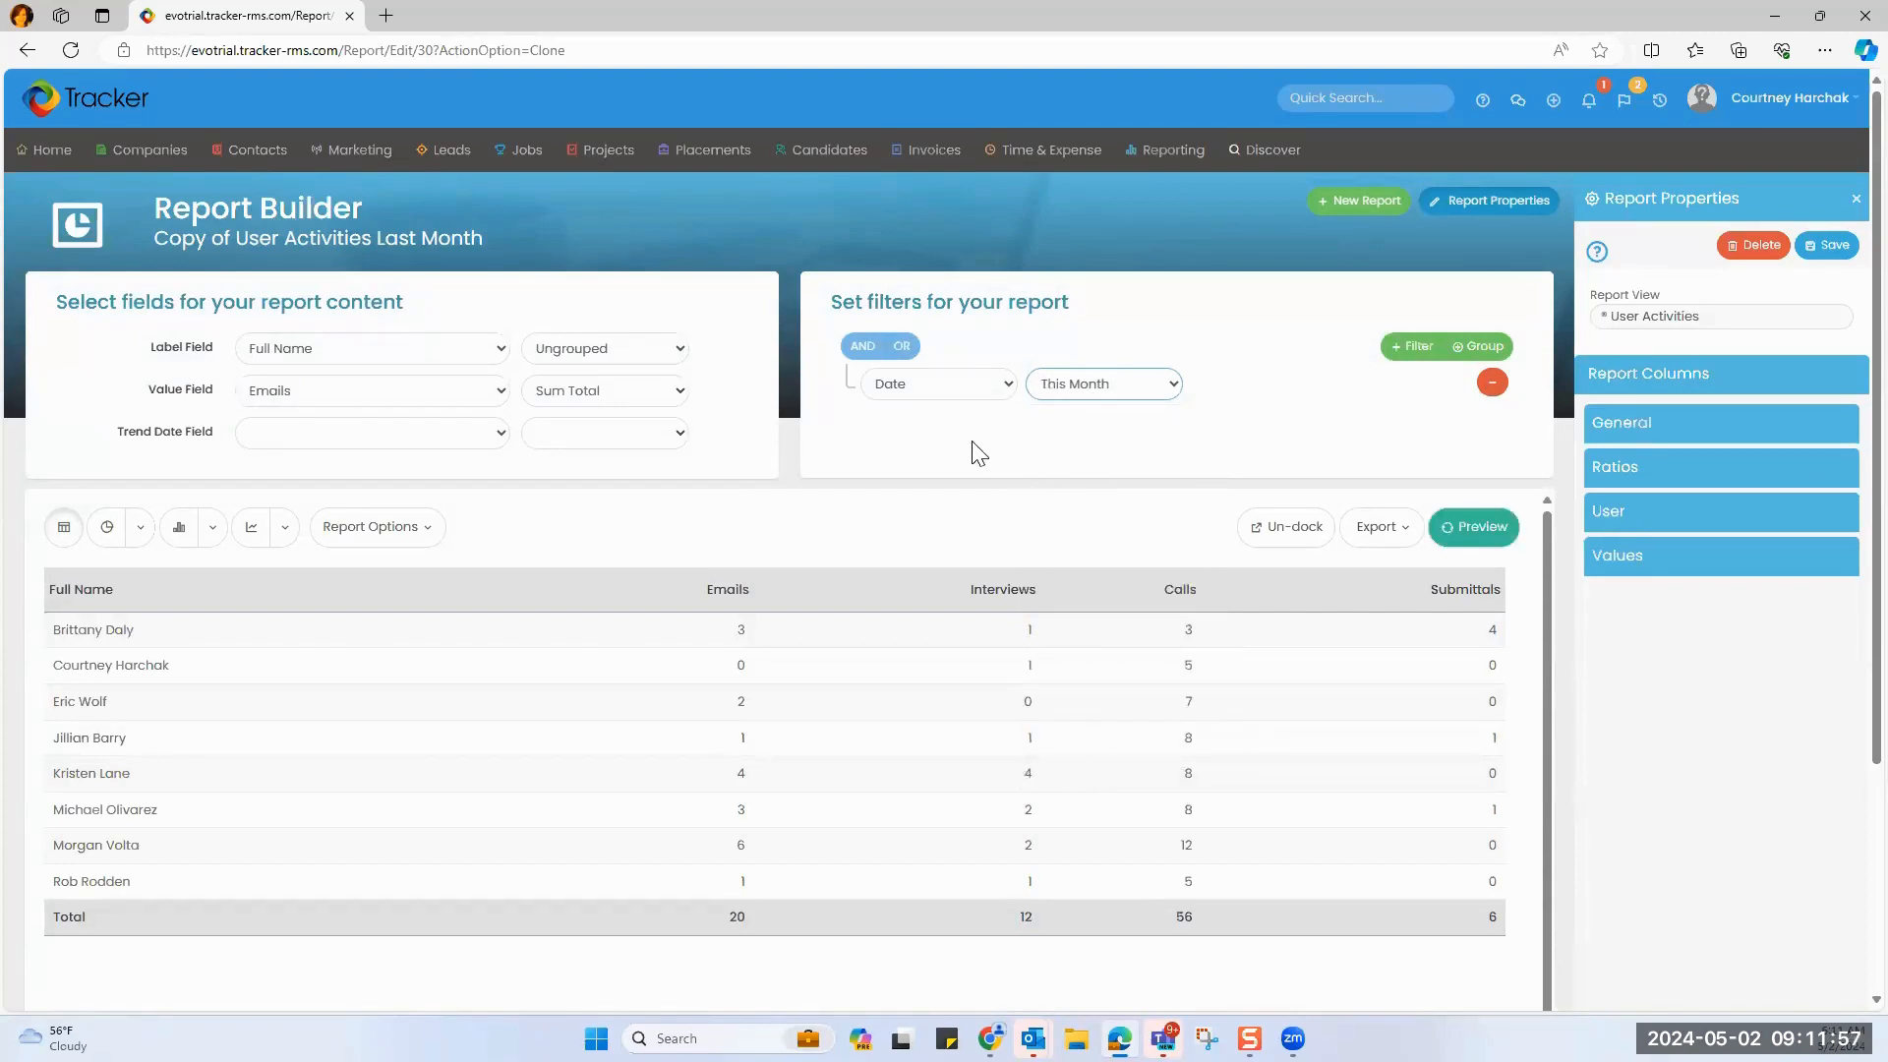
left_click(1460, 530)
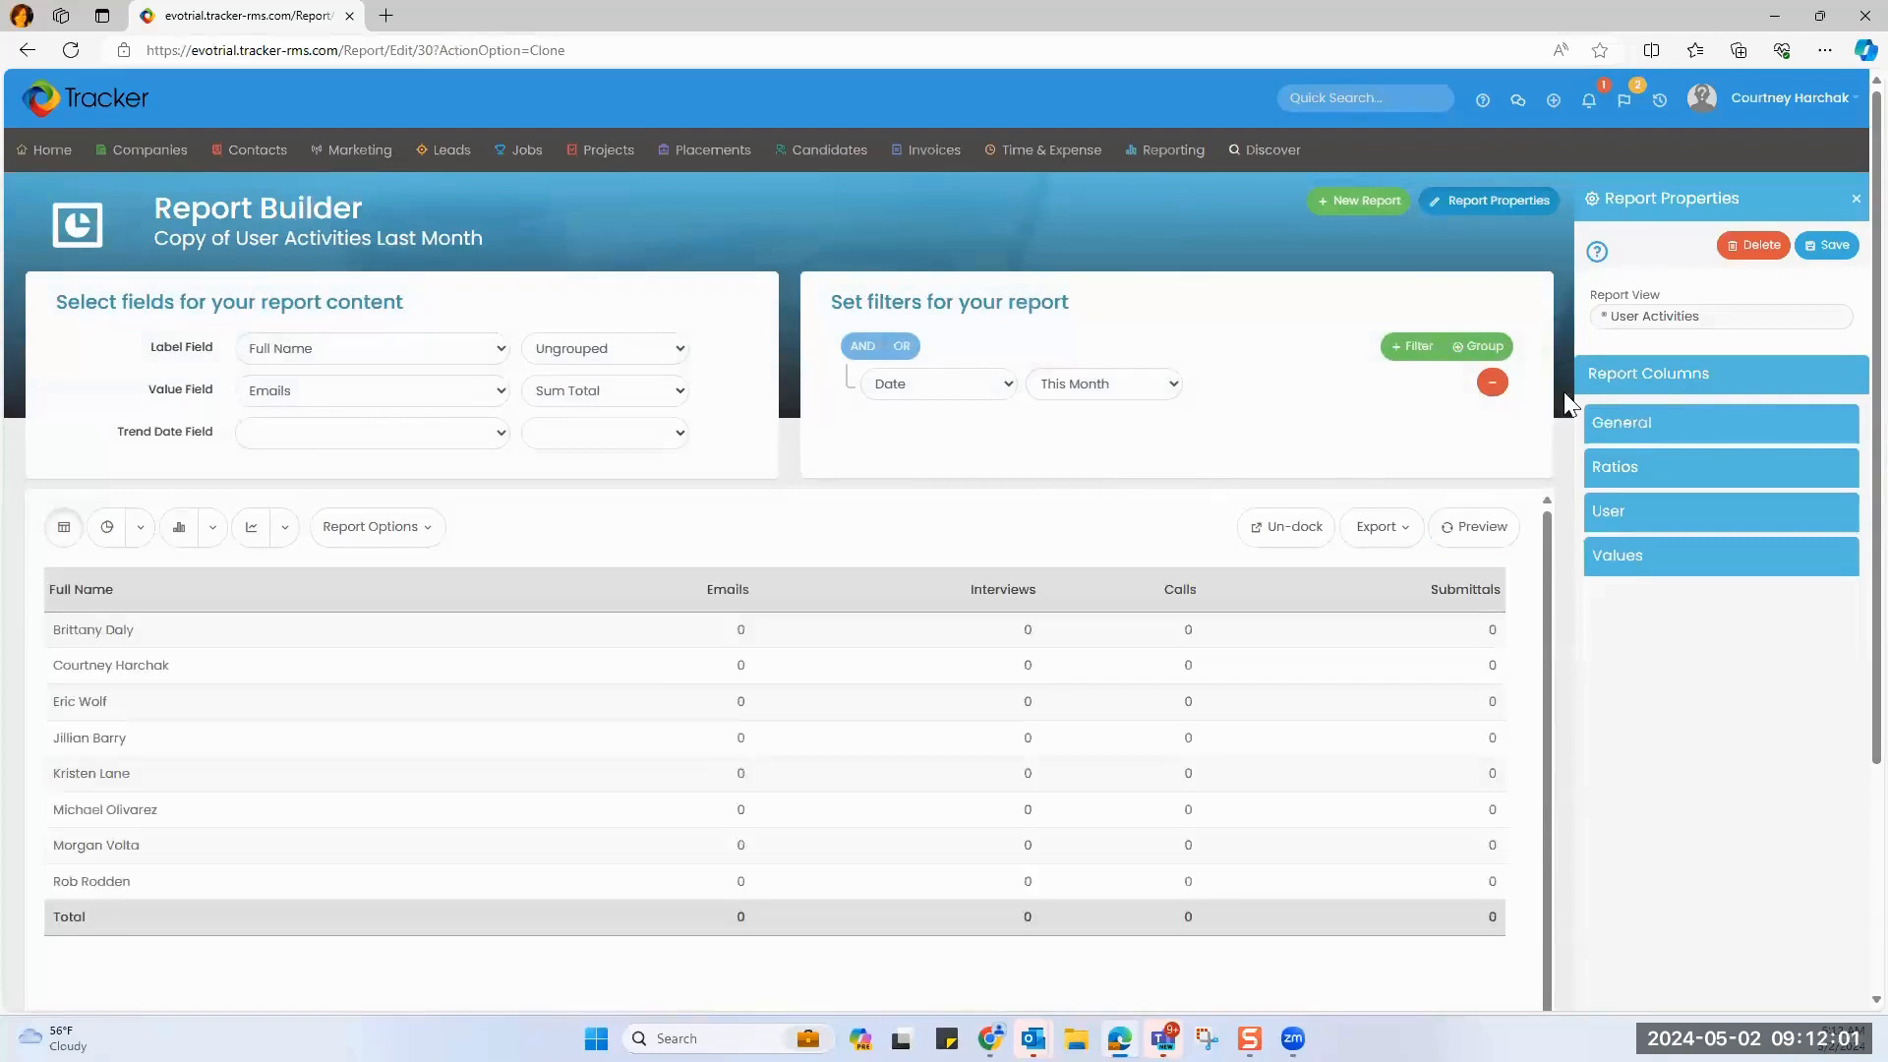
Save the cloned report under the name User Activities This Month.
left_click(1835, 246)
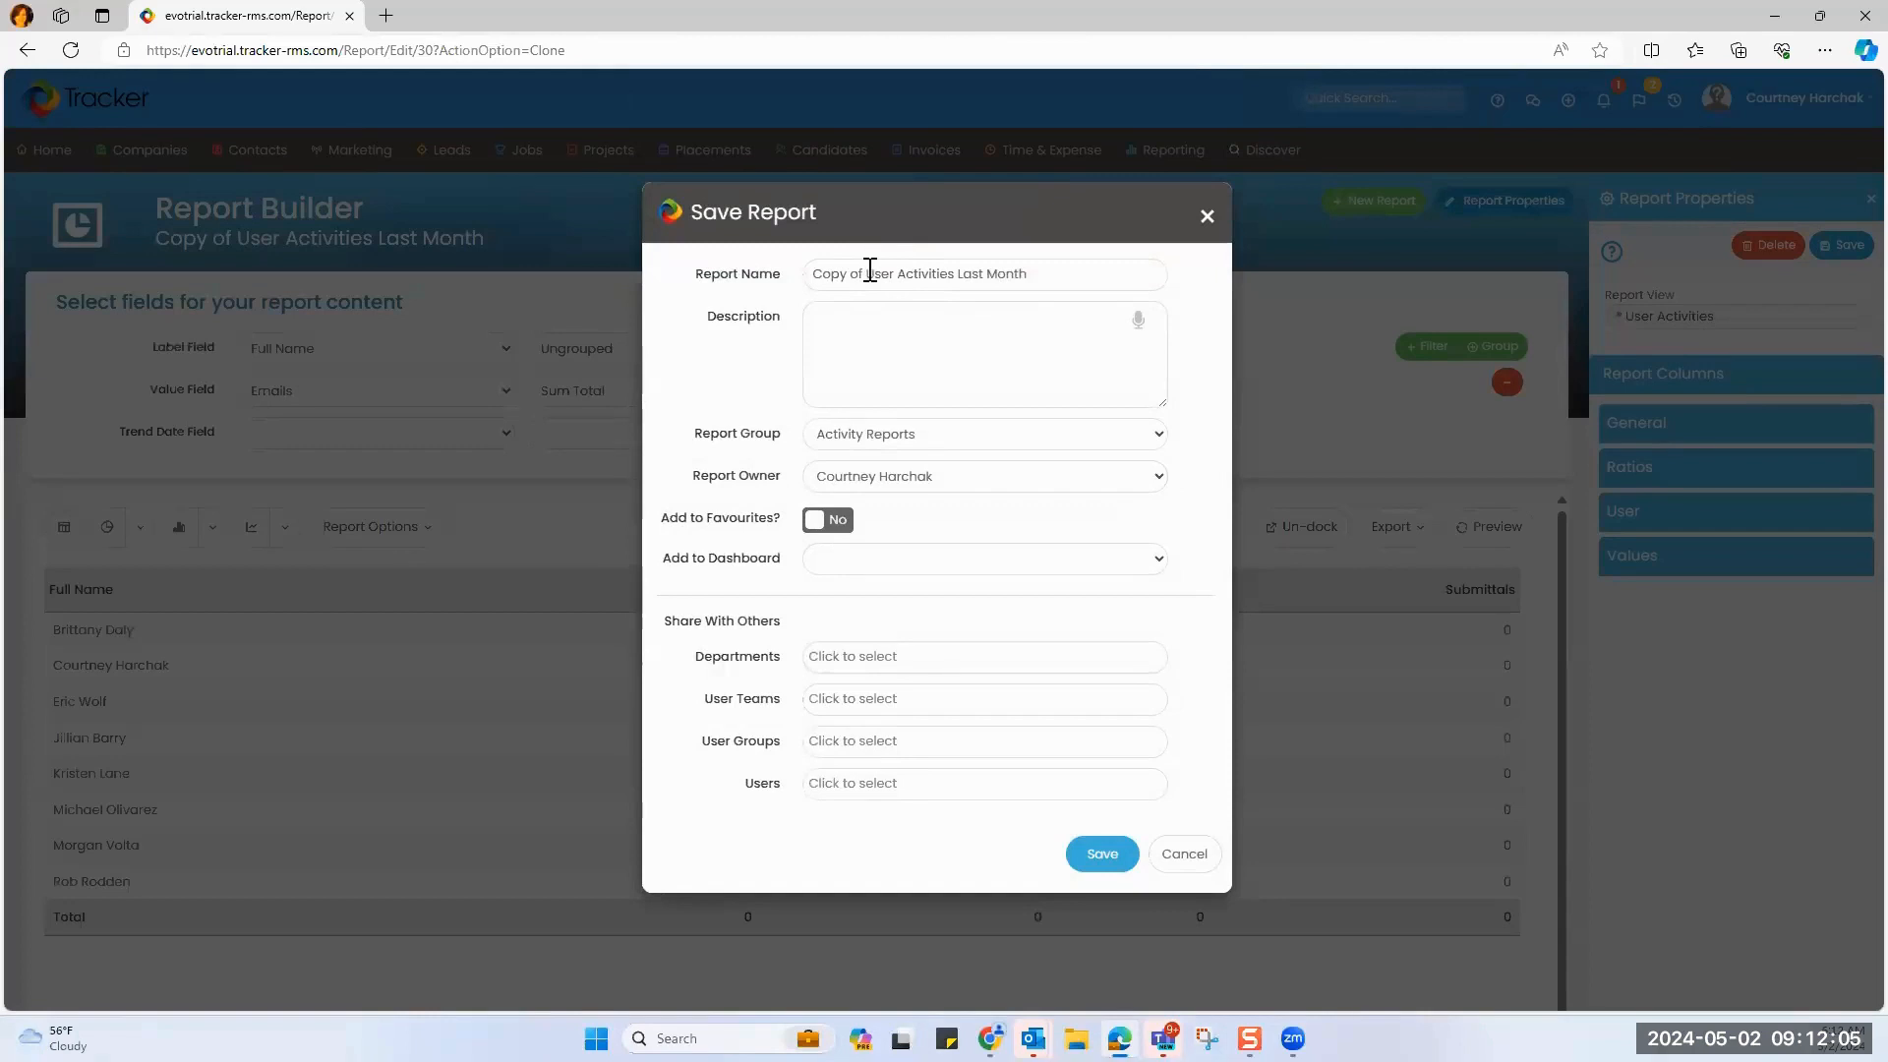
left_click_drag(863, 271, 799, 280)
key("BackSpace")
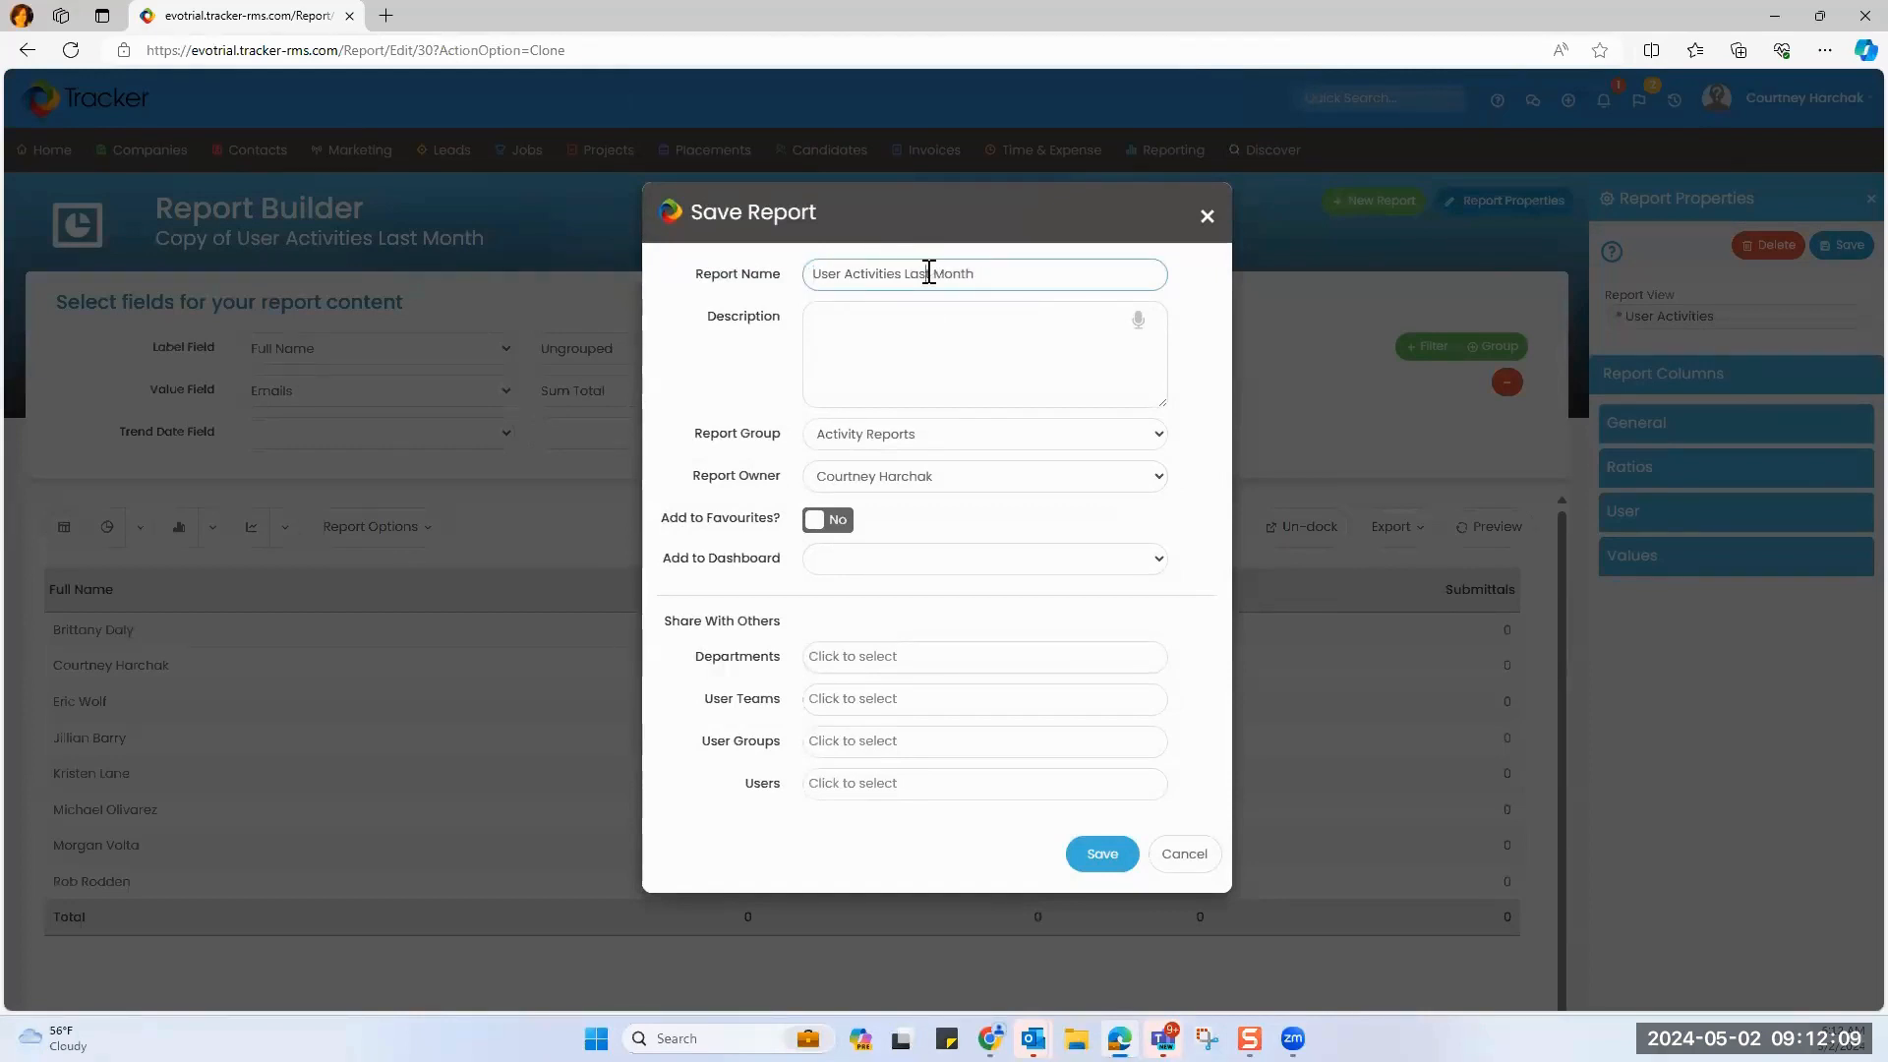
left_click_drag(930, 272, 902, 268)
type("This")
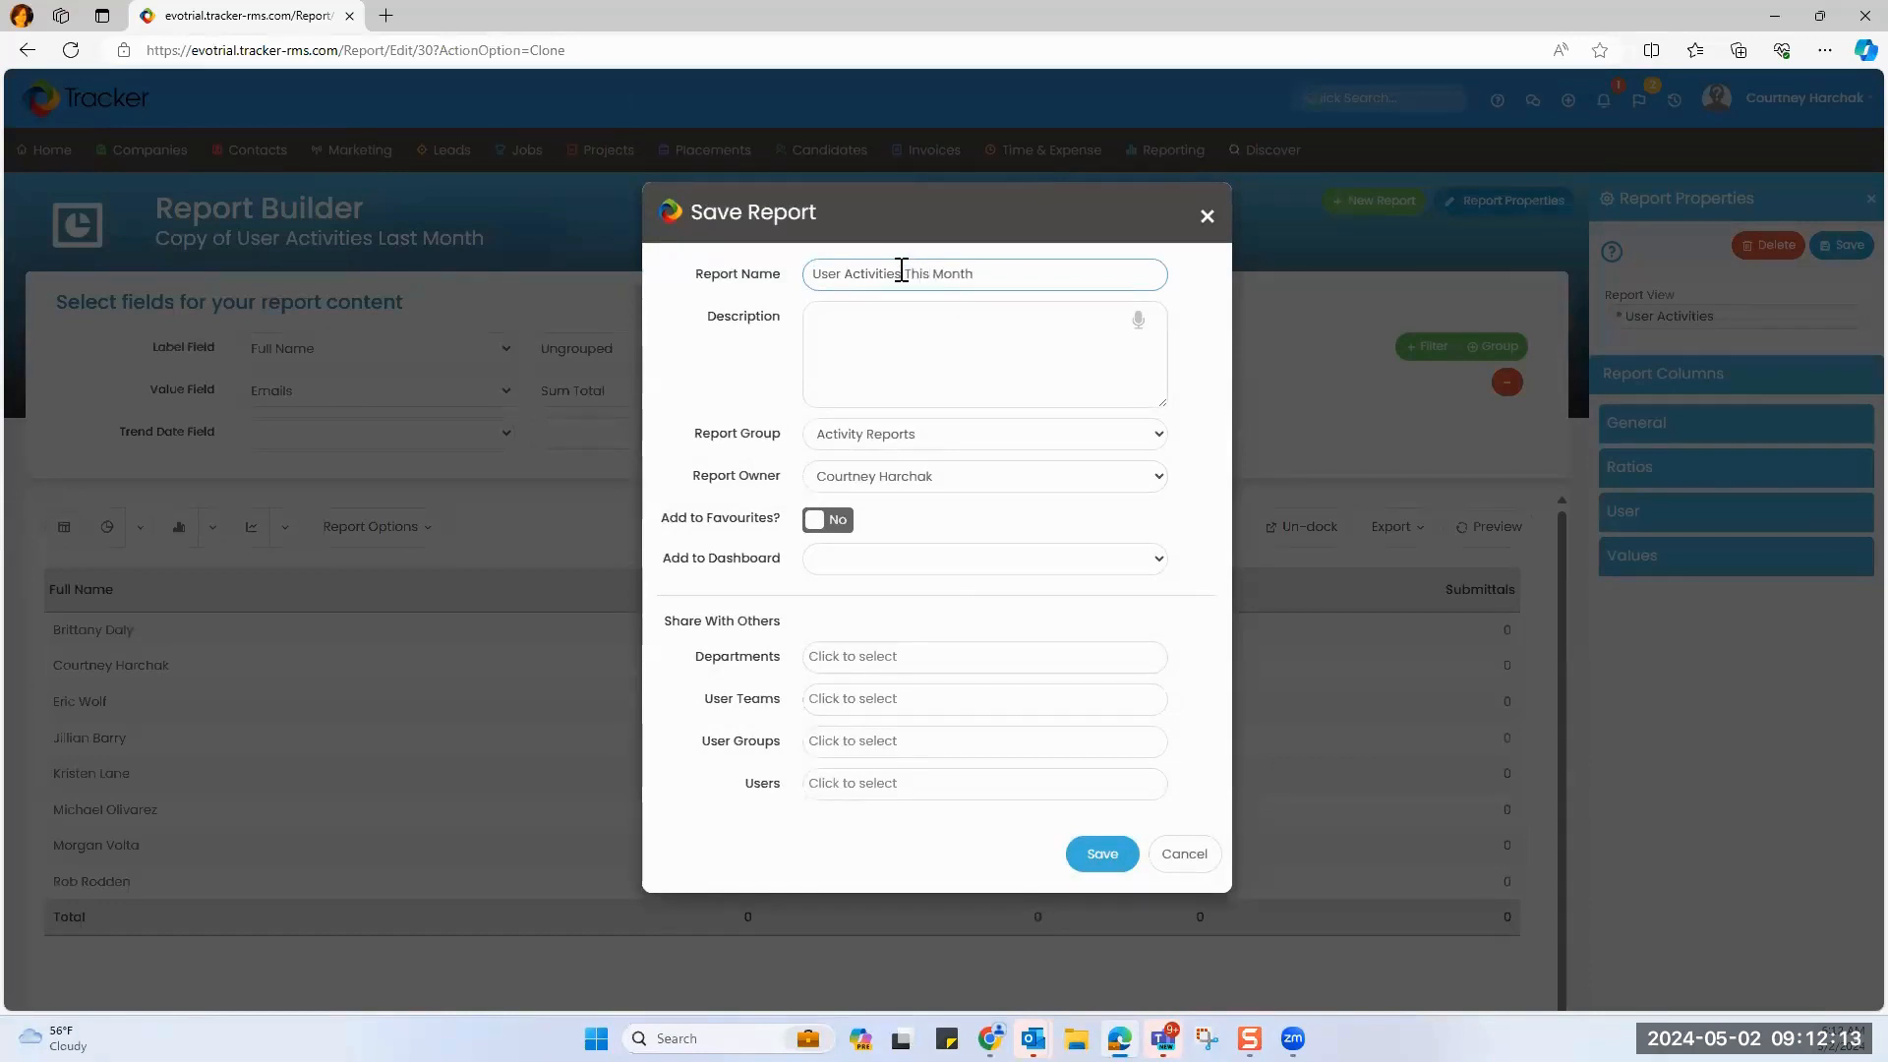
left_click(1101, 855)
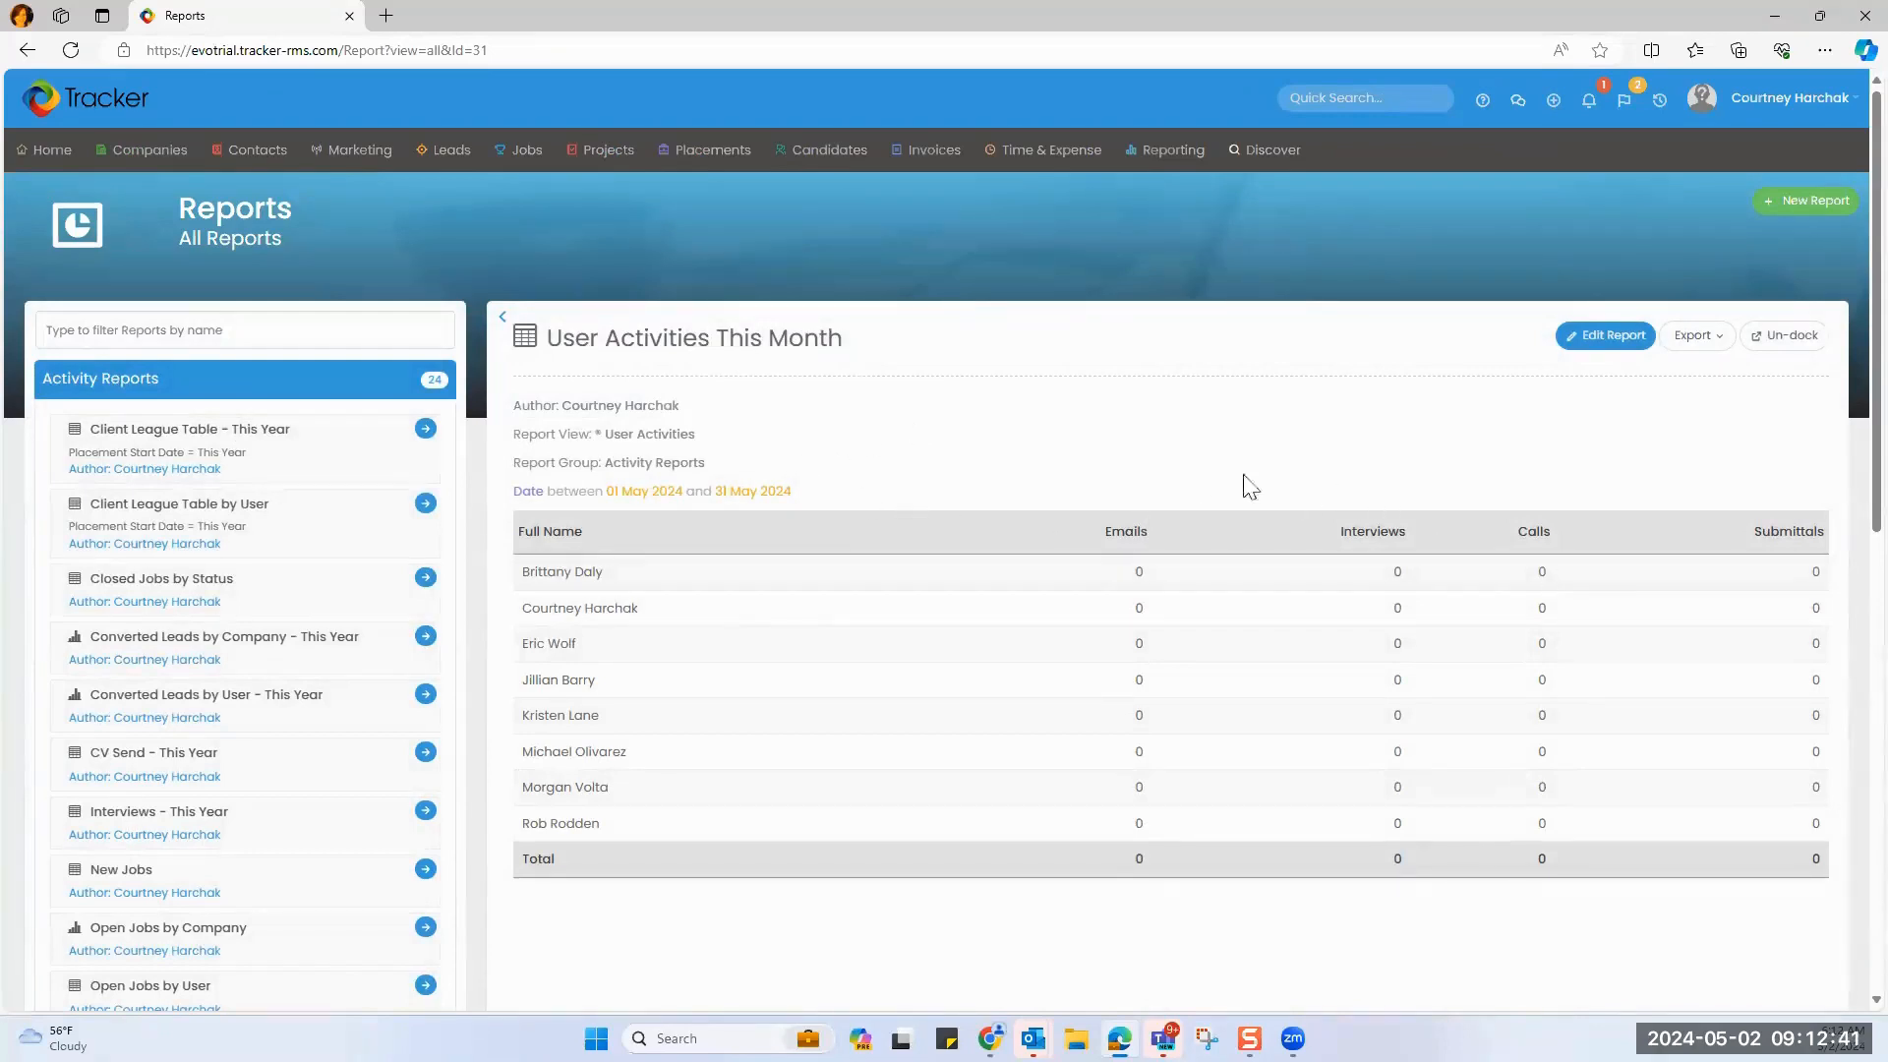
Start a new report based on the Shortlist Activities view from the Activities report views.
left_click(1776, 208)
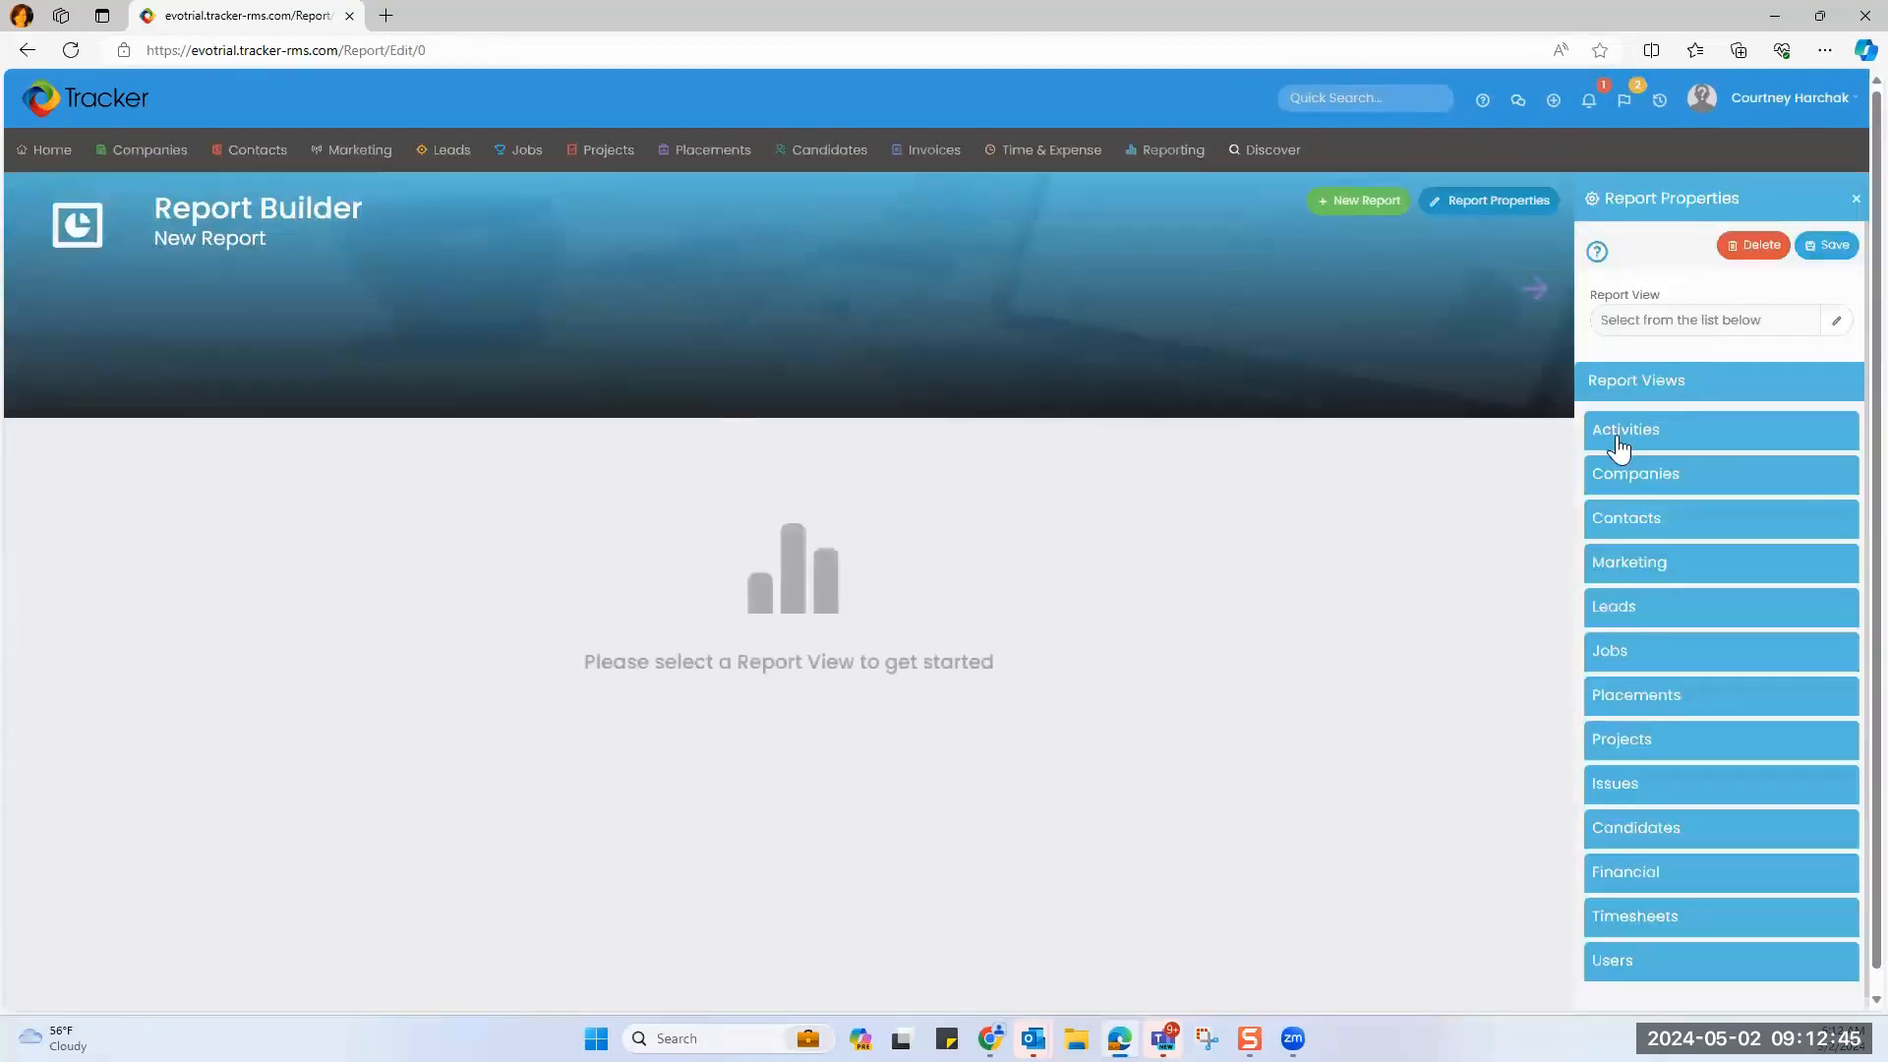
left_click(1619, 448)
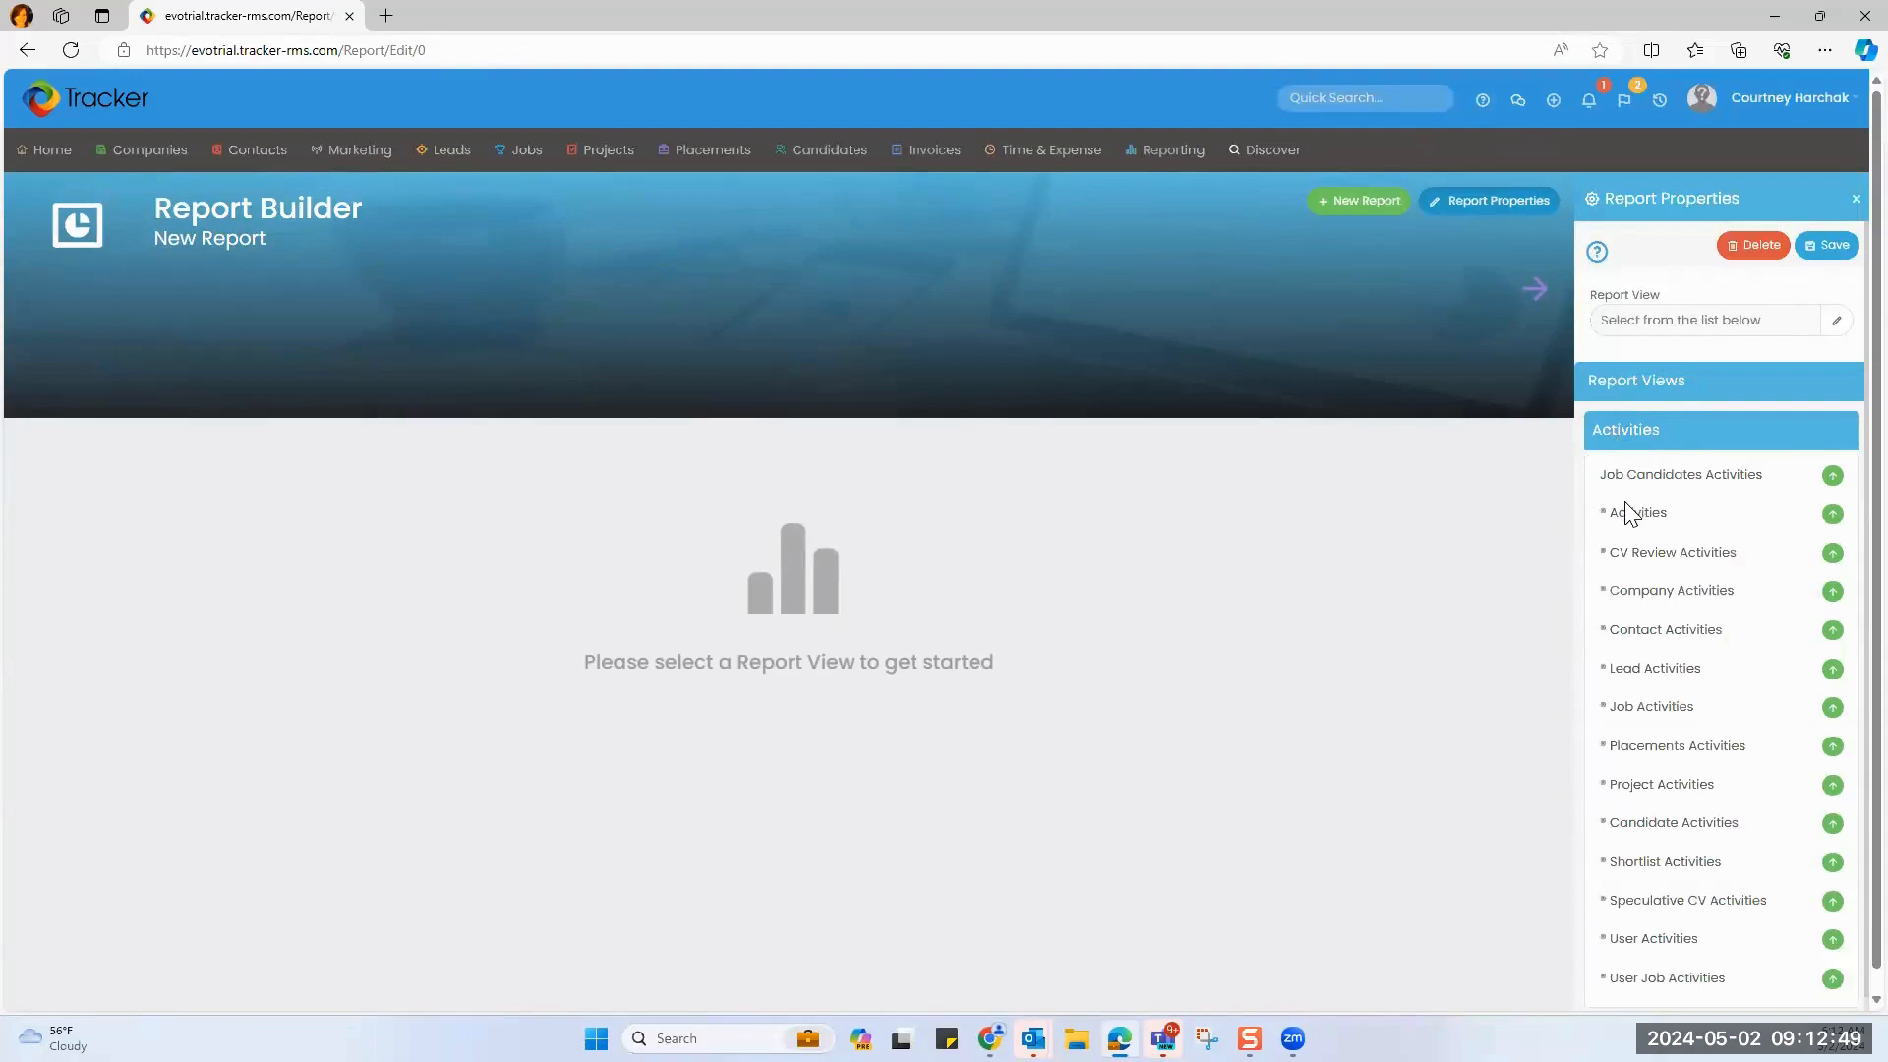
left_click_drag(1615, 824, 1744, 839)
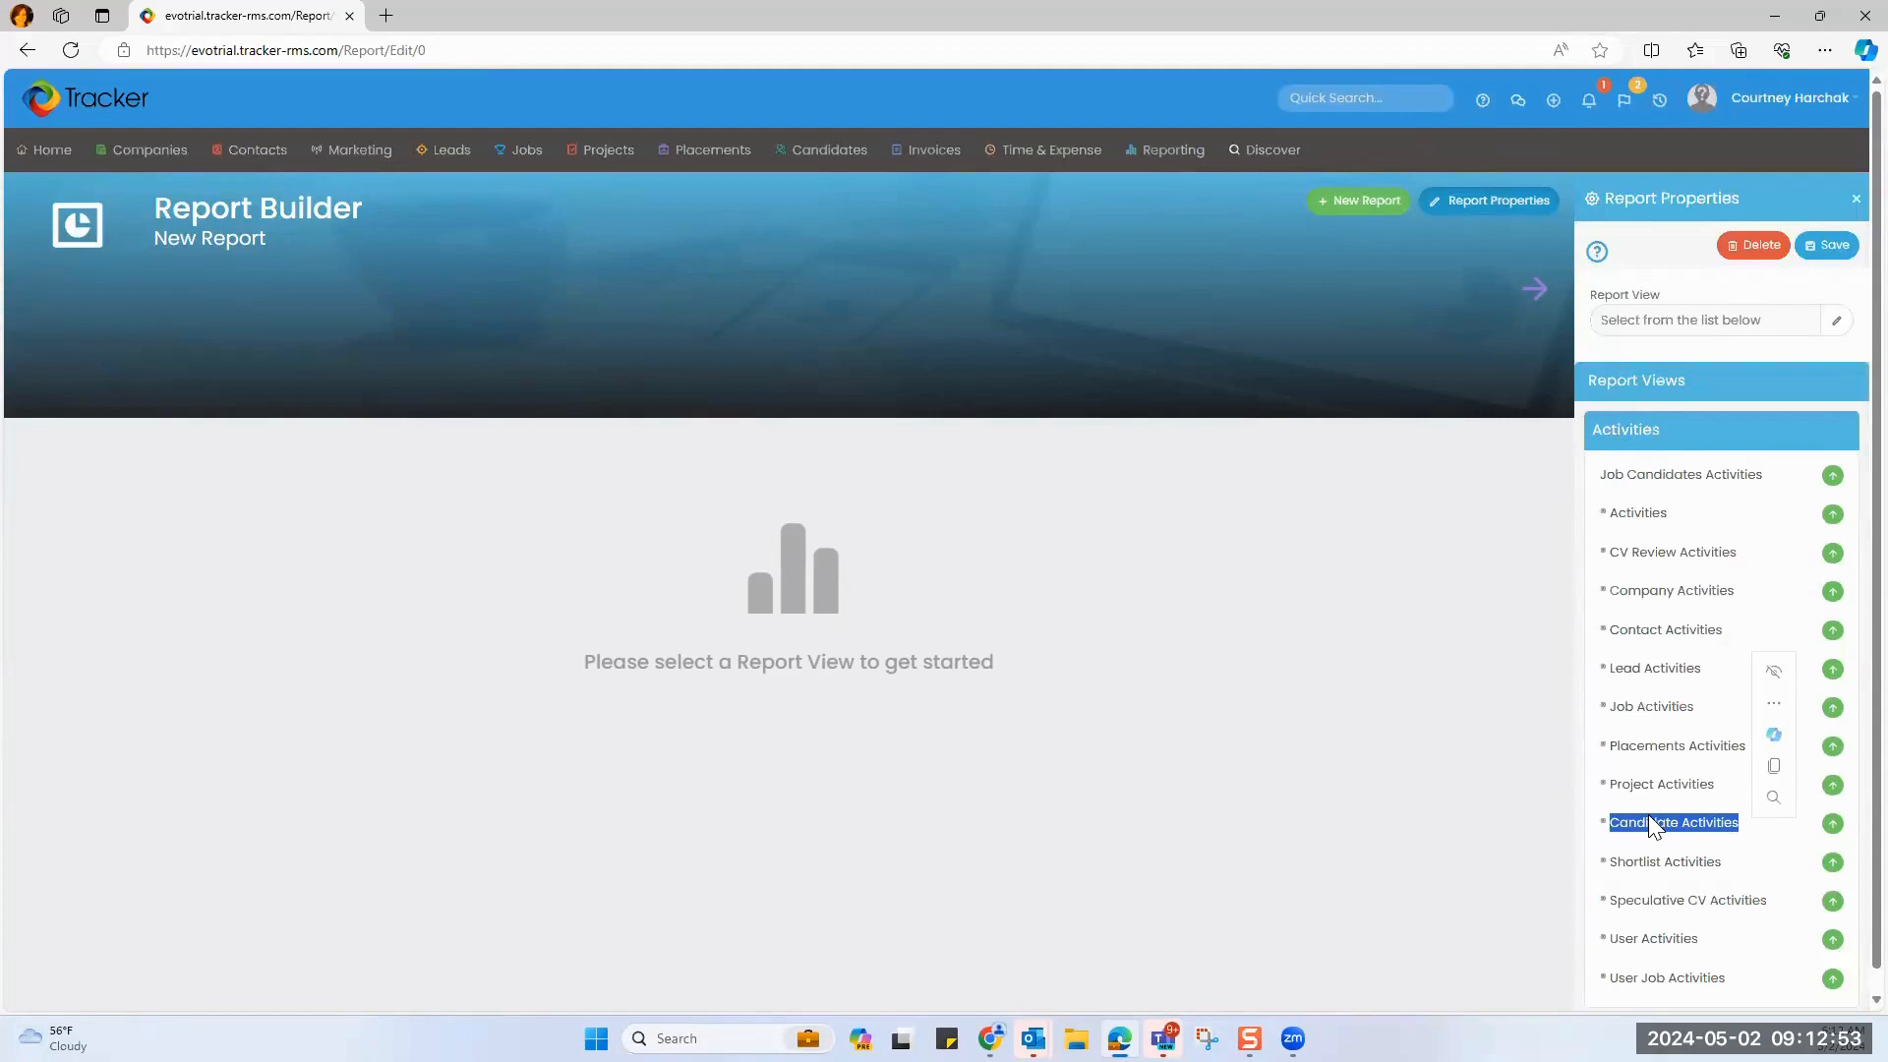
left_click(1649, 872)
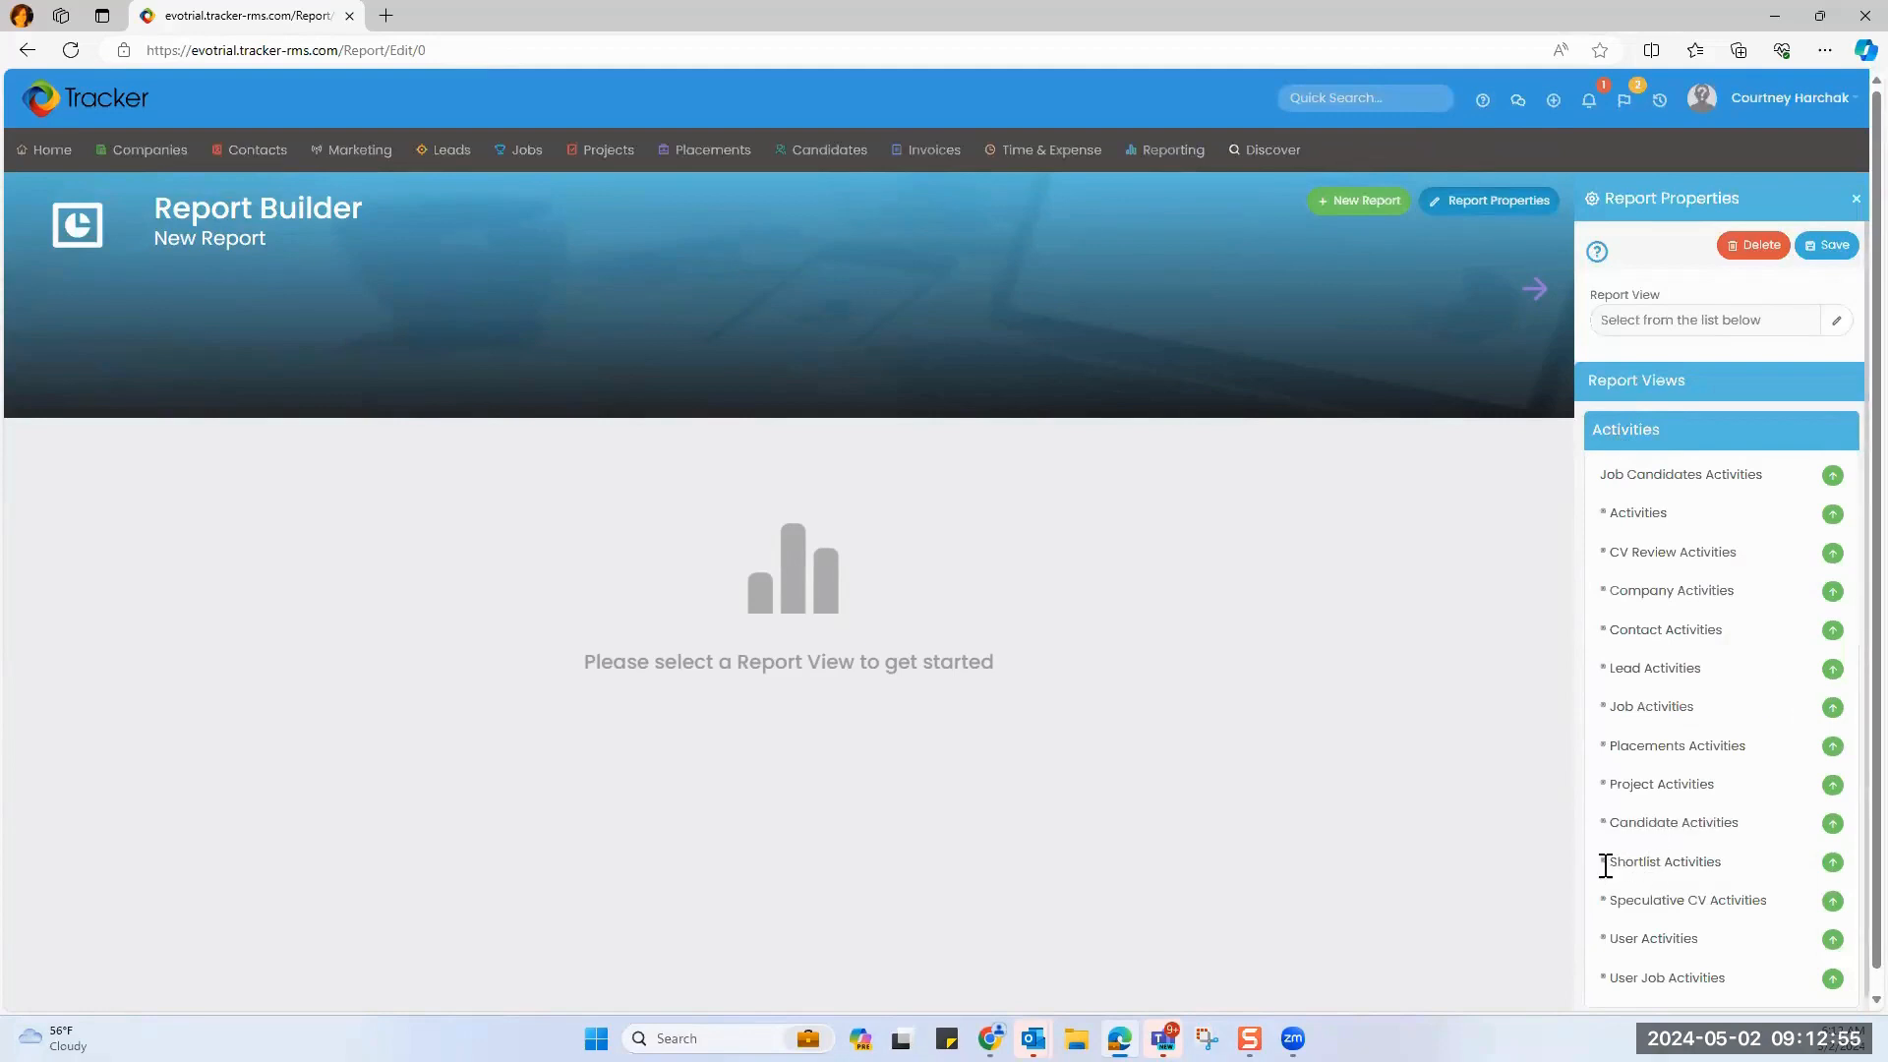
left_click_drag(1616, 865, 1683, 882)
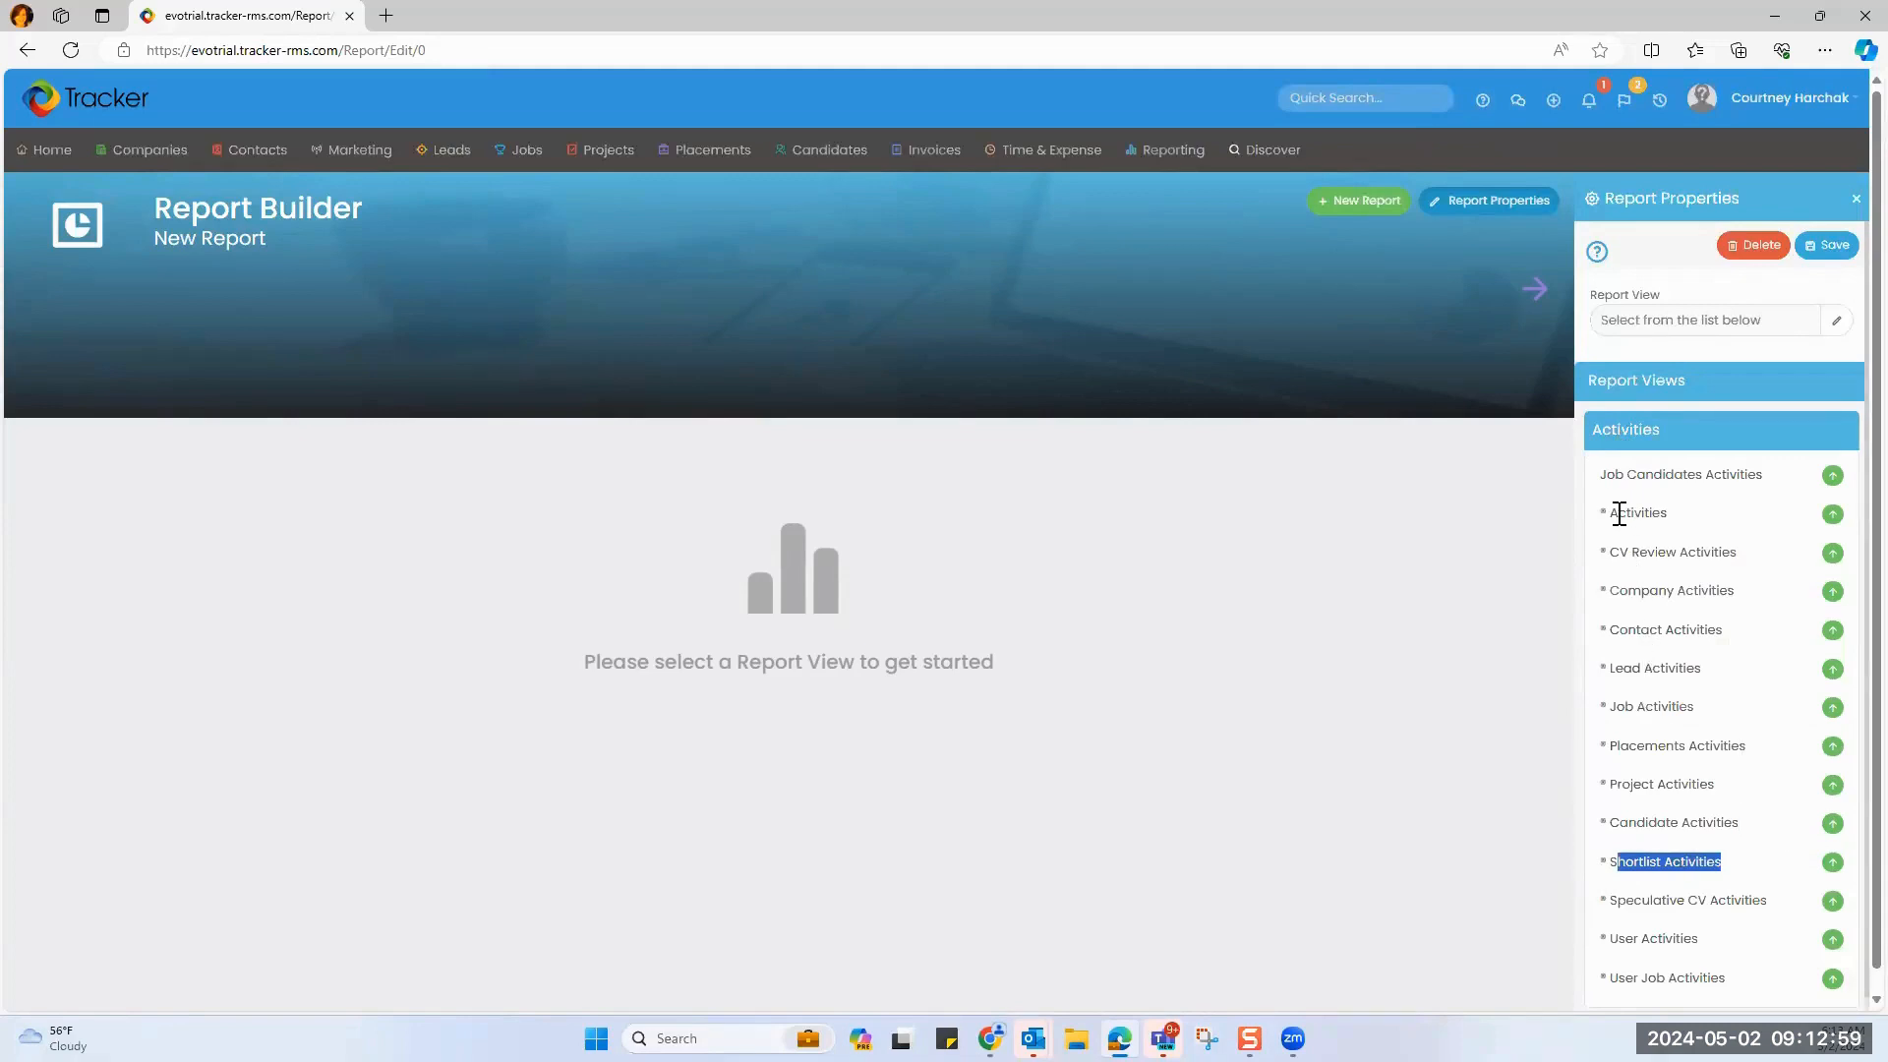
left_click_drag(1611, 512, 1672, 525)
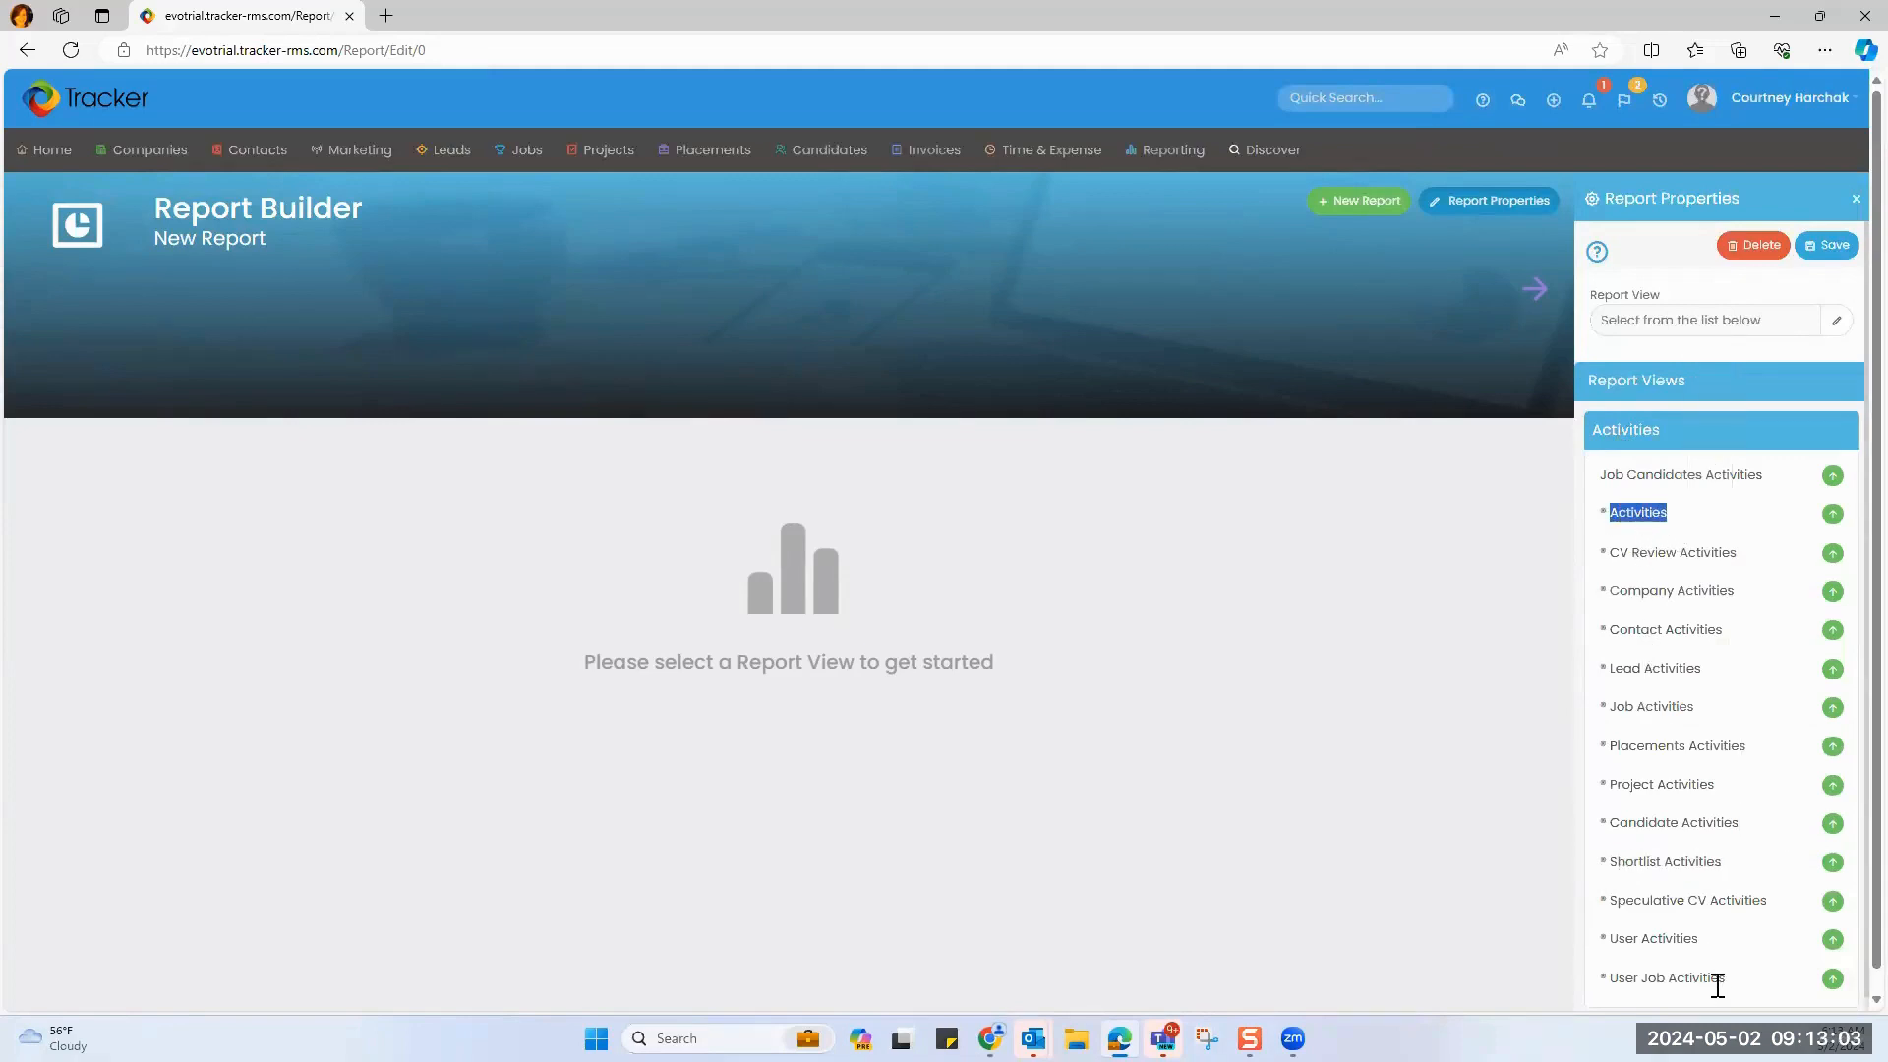
left_click(1833, 866)
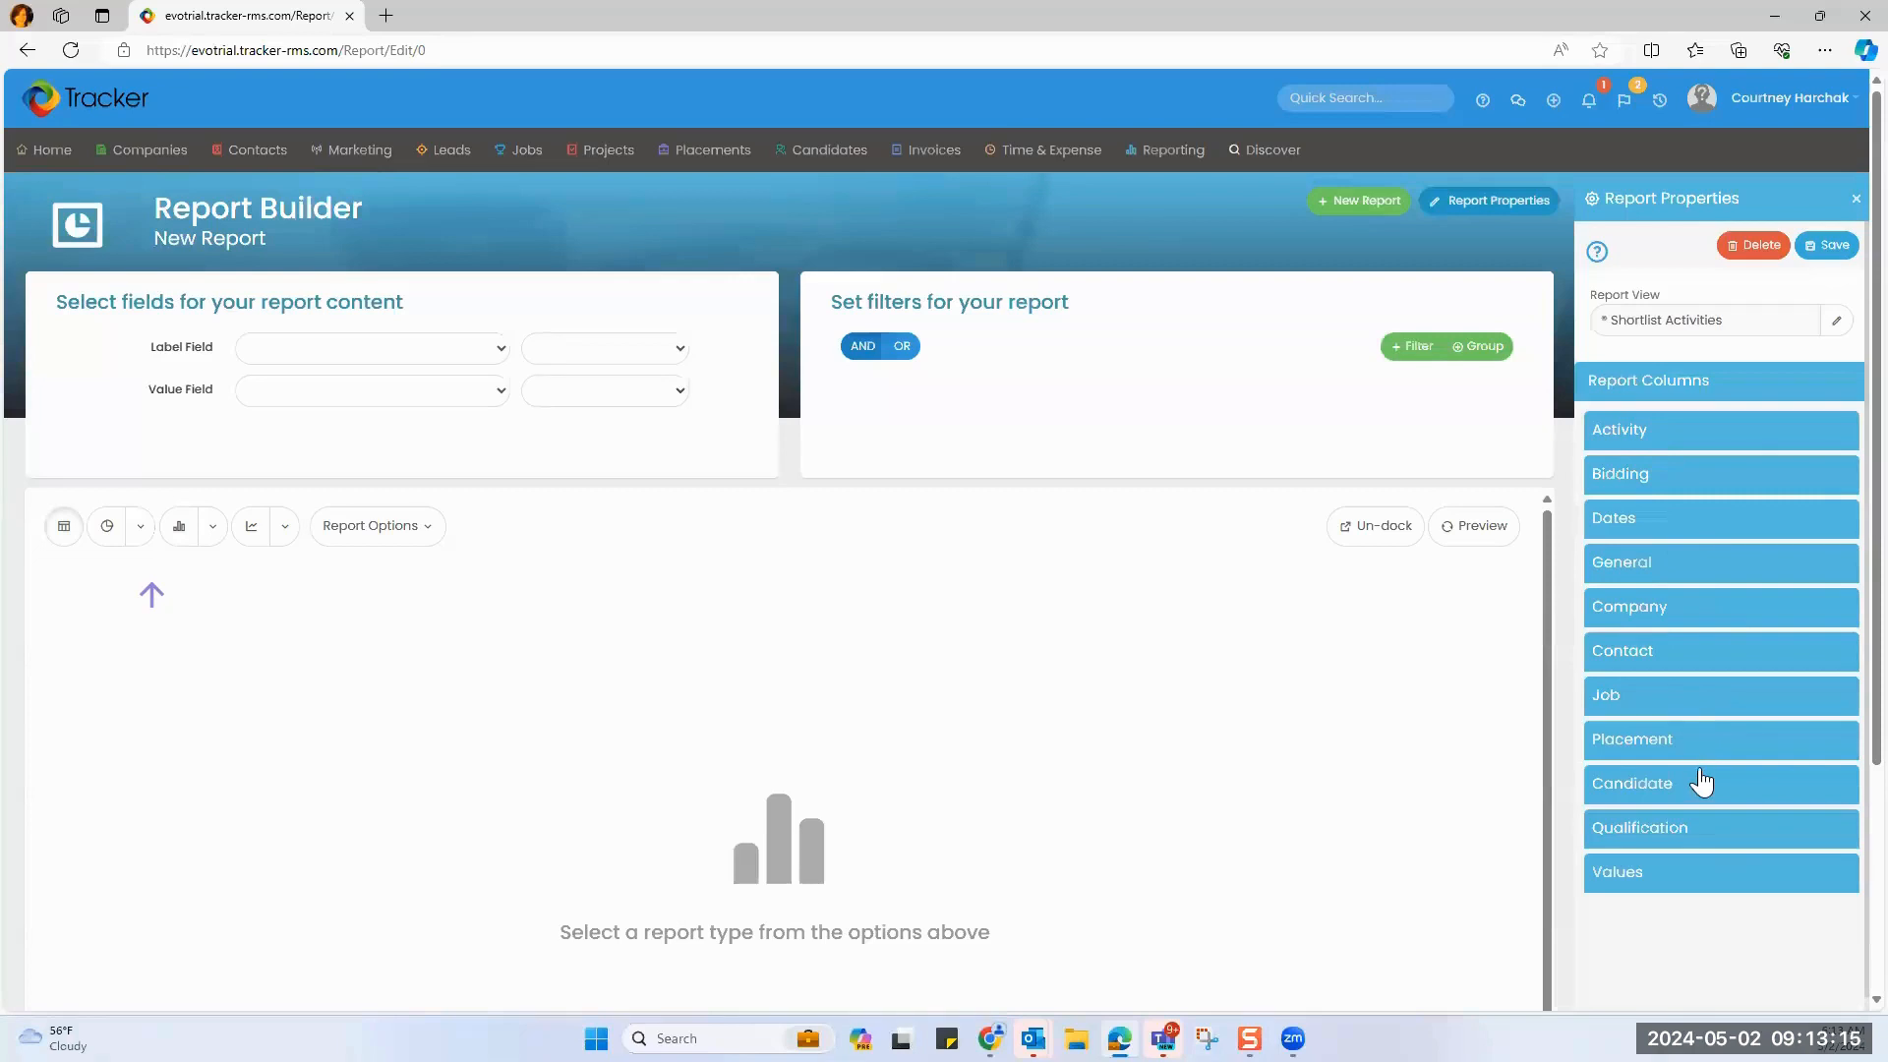
Add the Assigned to, Activity Type and [Counter] columns to the new report.
left_click(1630, 443)
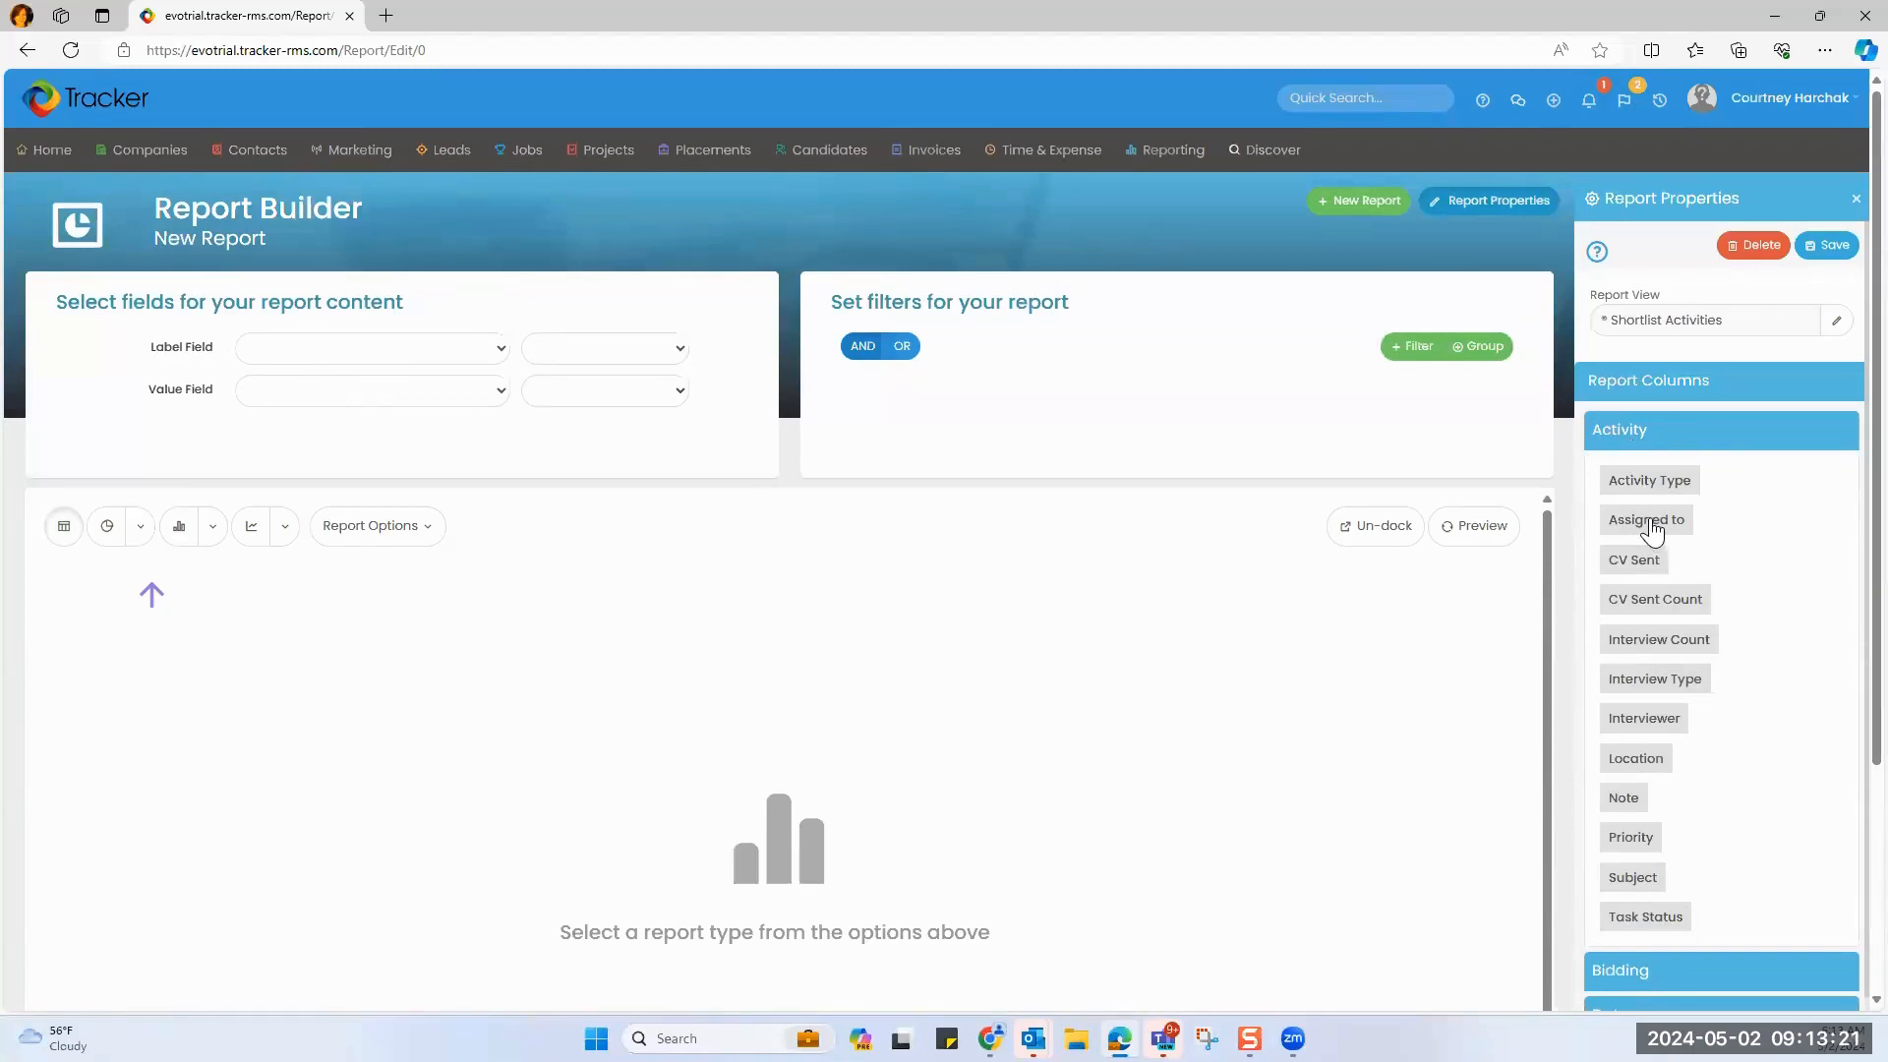
left_click_drag(1652, 531, 1334, 617)
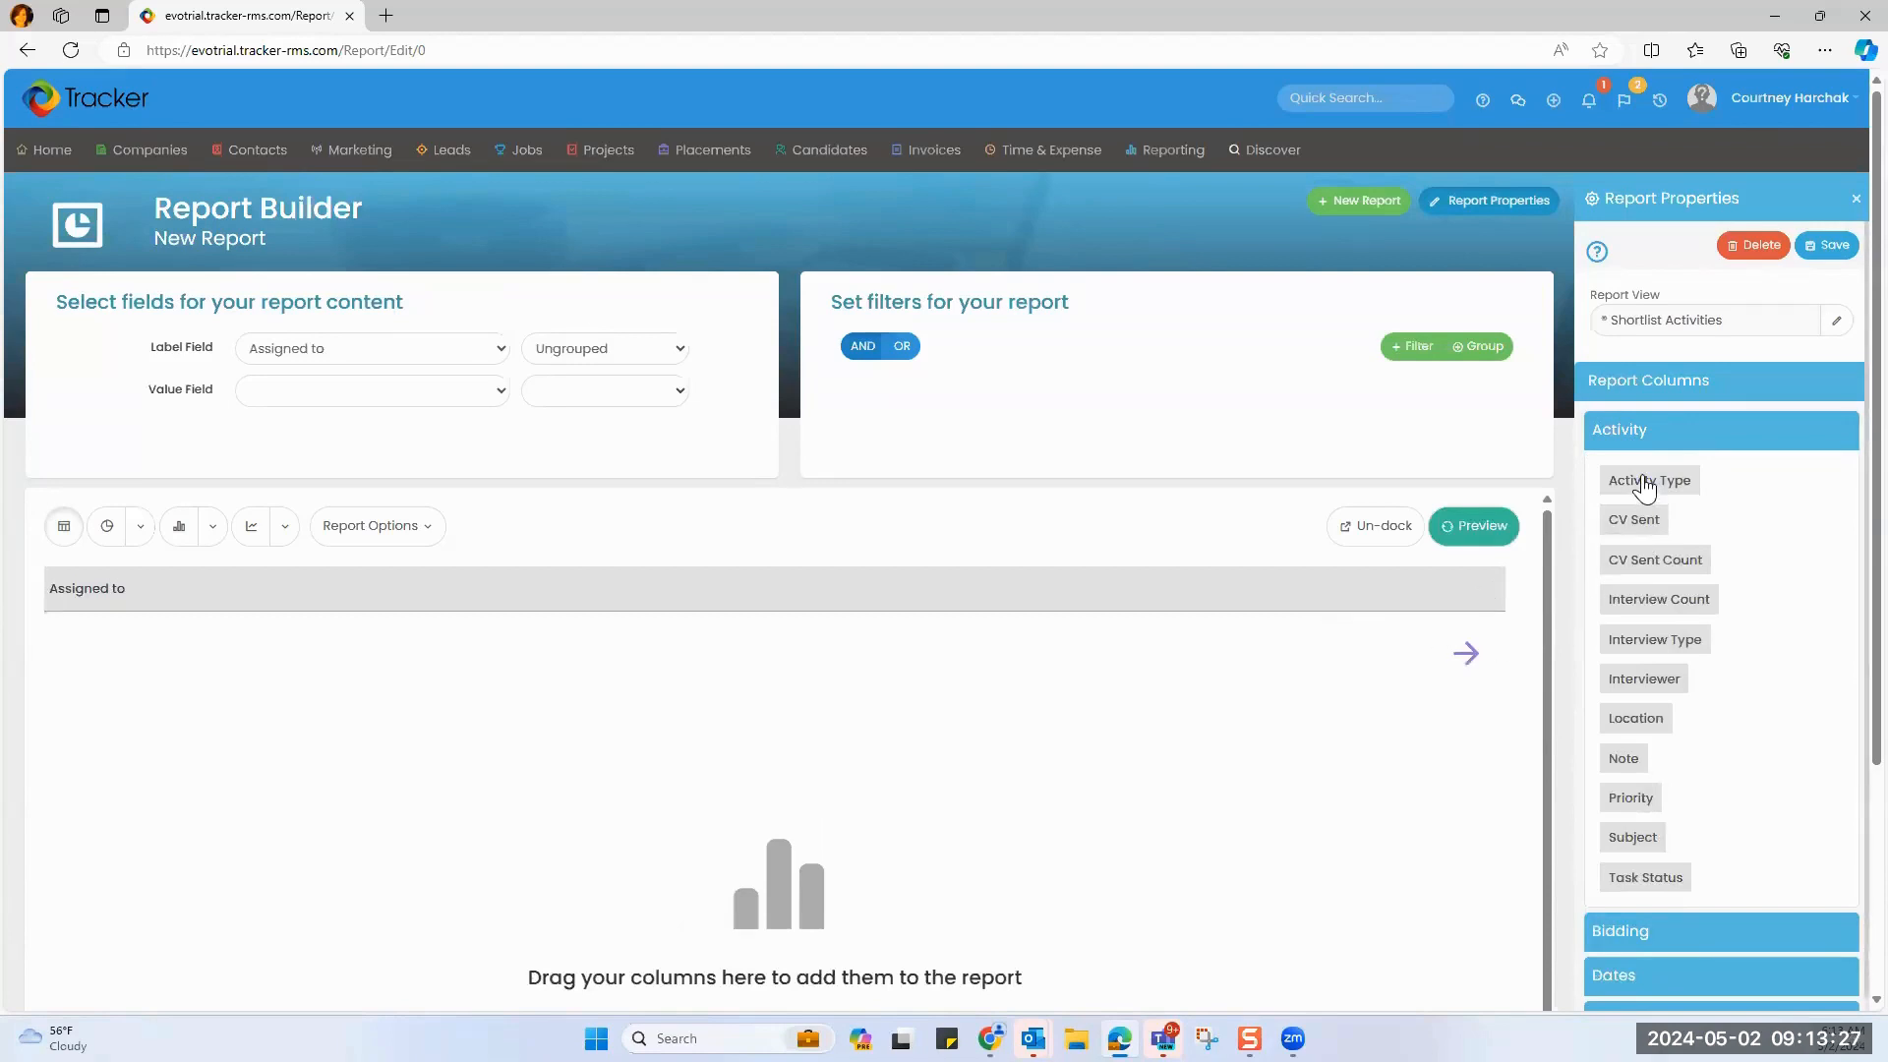
left_click_drag(1645, 483, 1467, 584)
left_click(1616, 431)
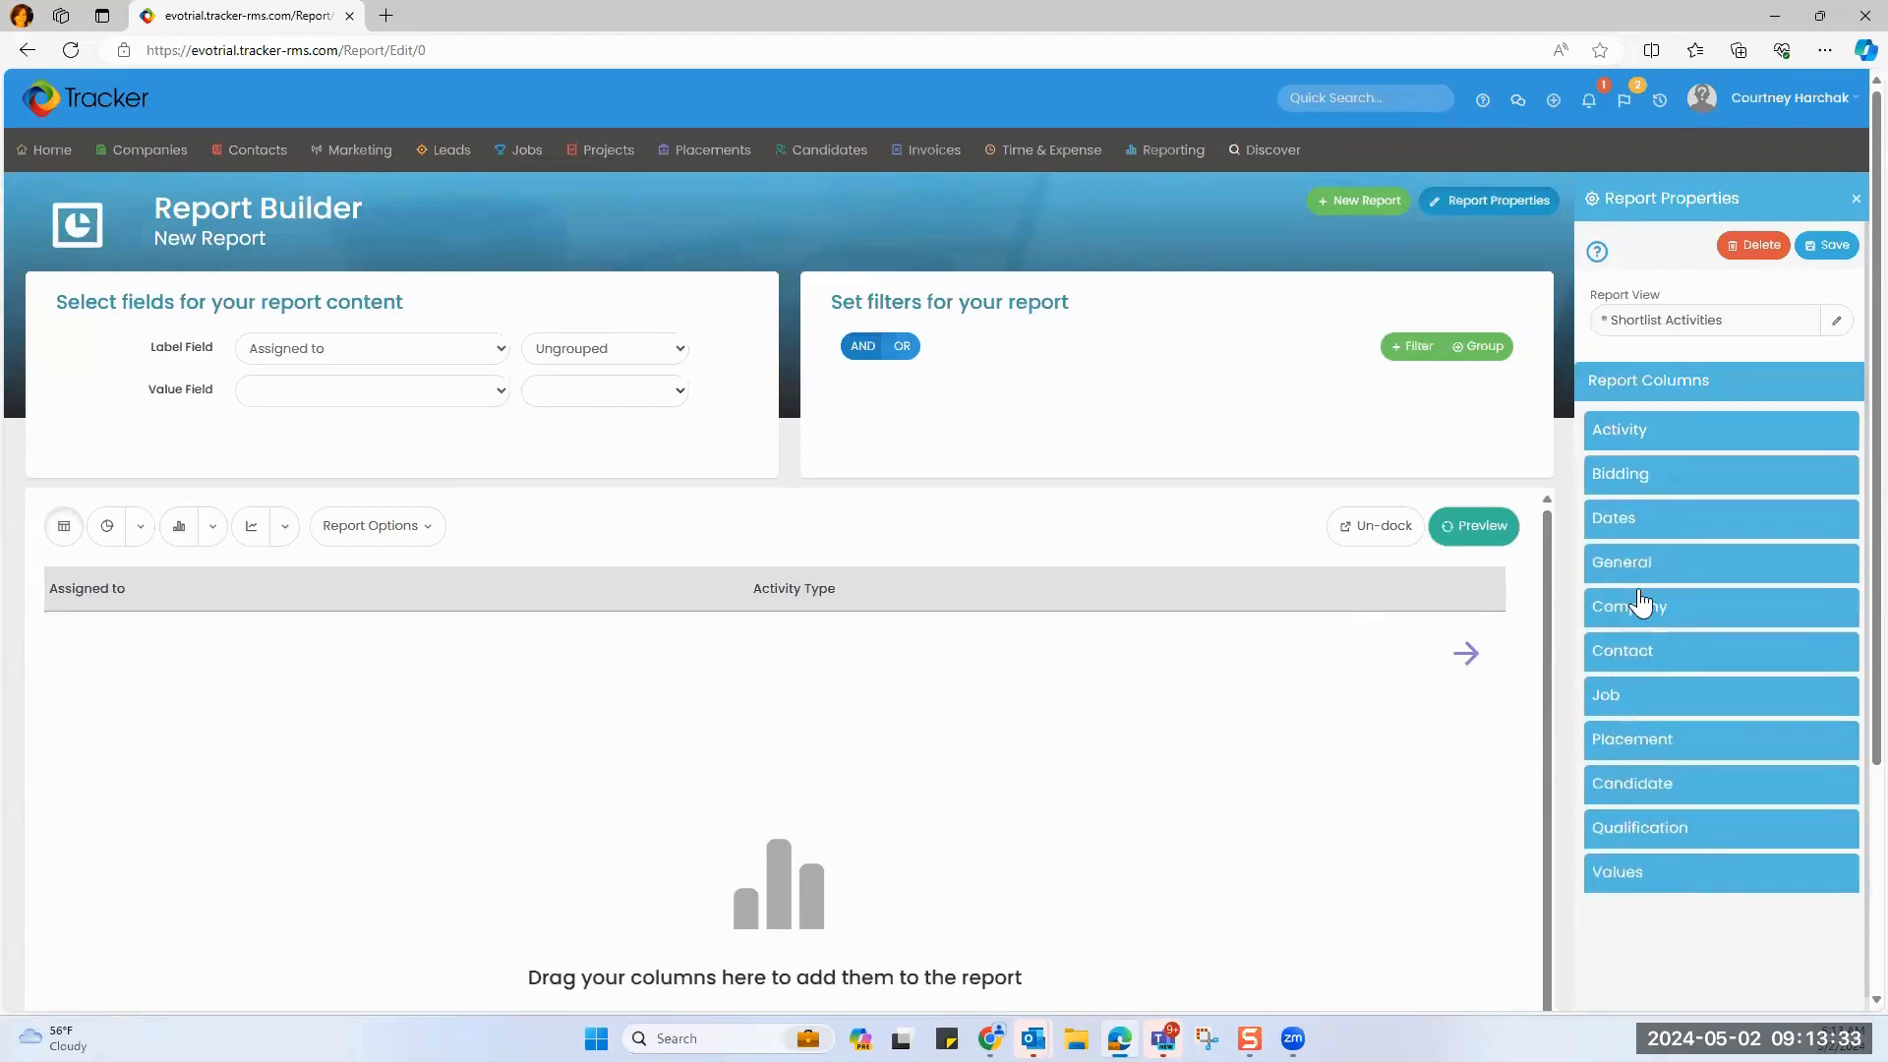
left_click(1637, 574)
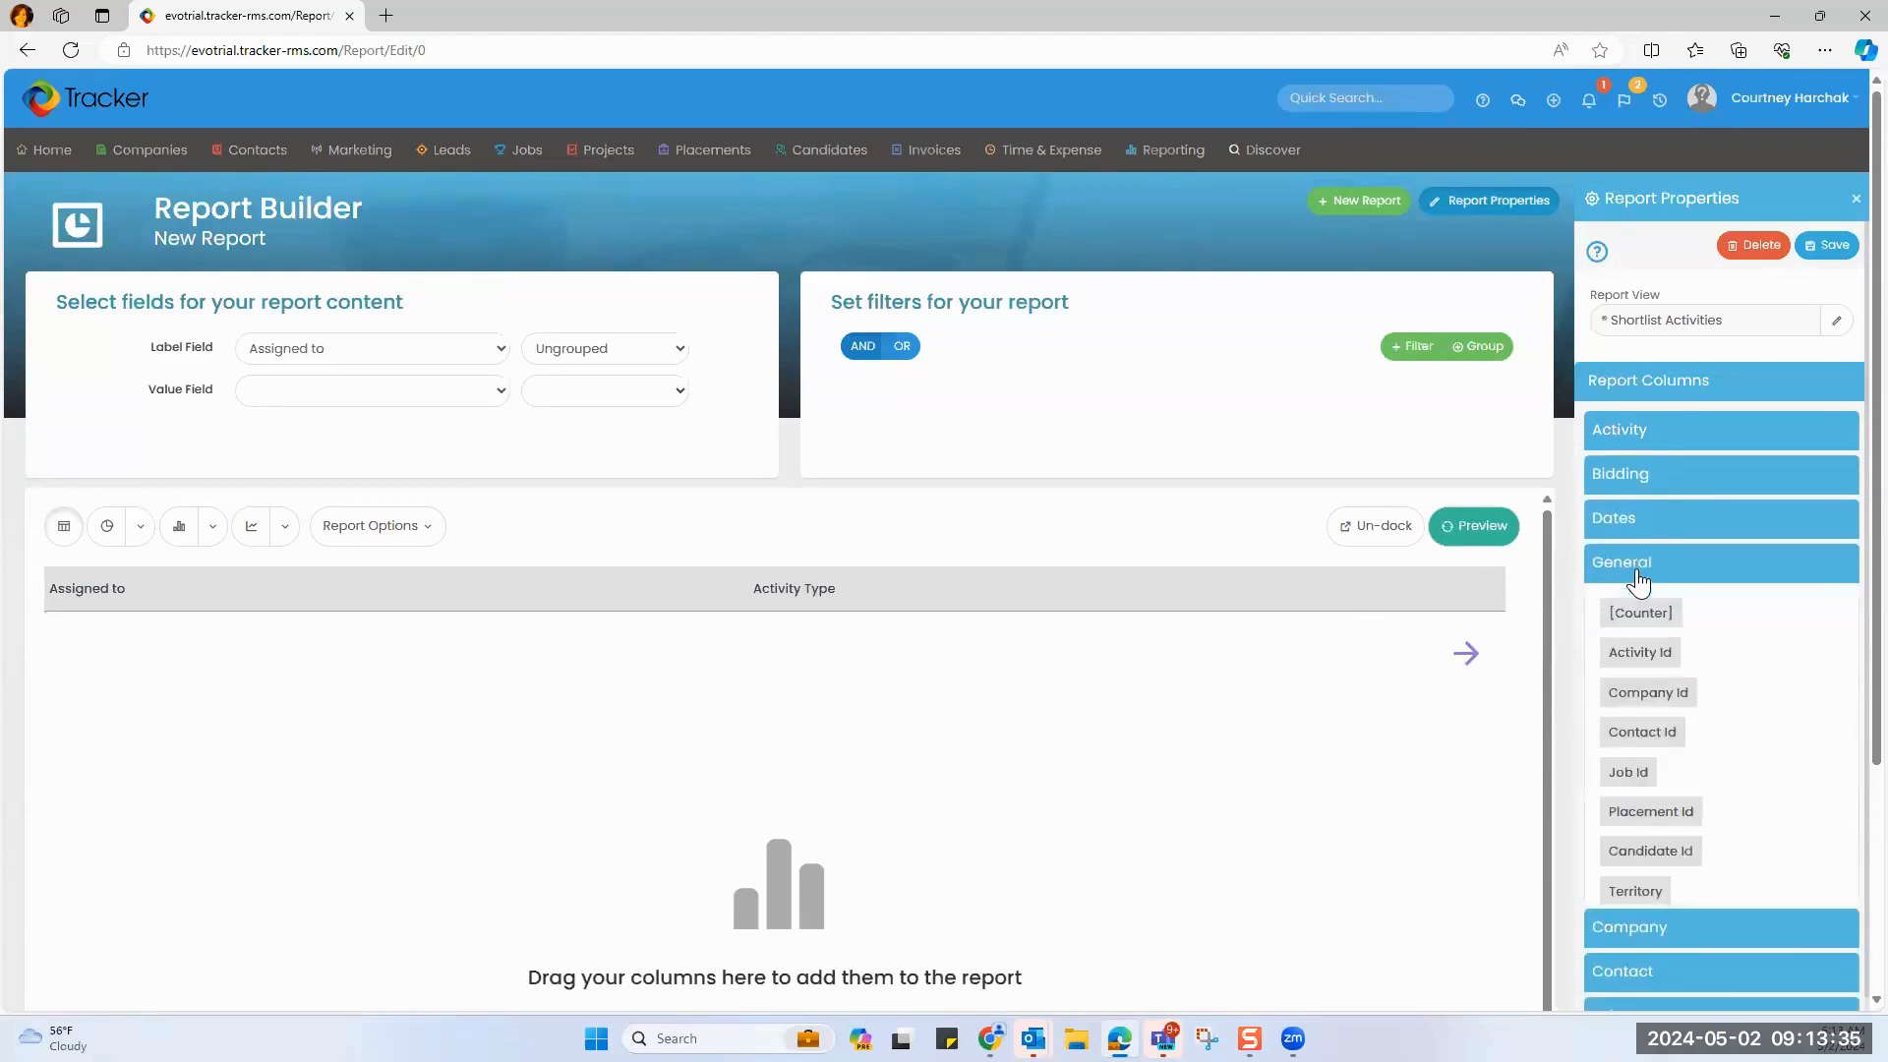
left_click(1640, 619)
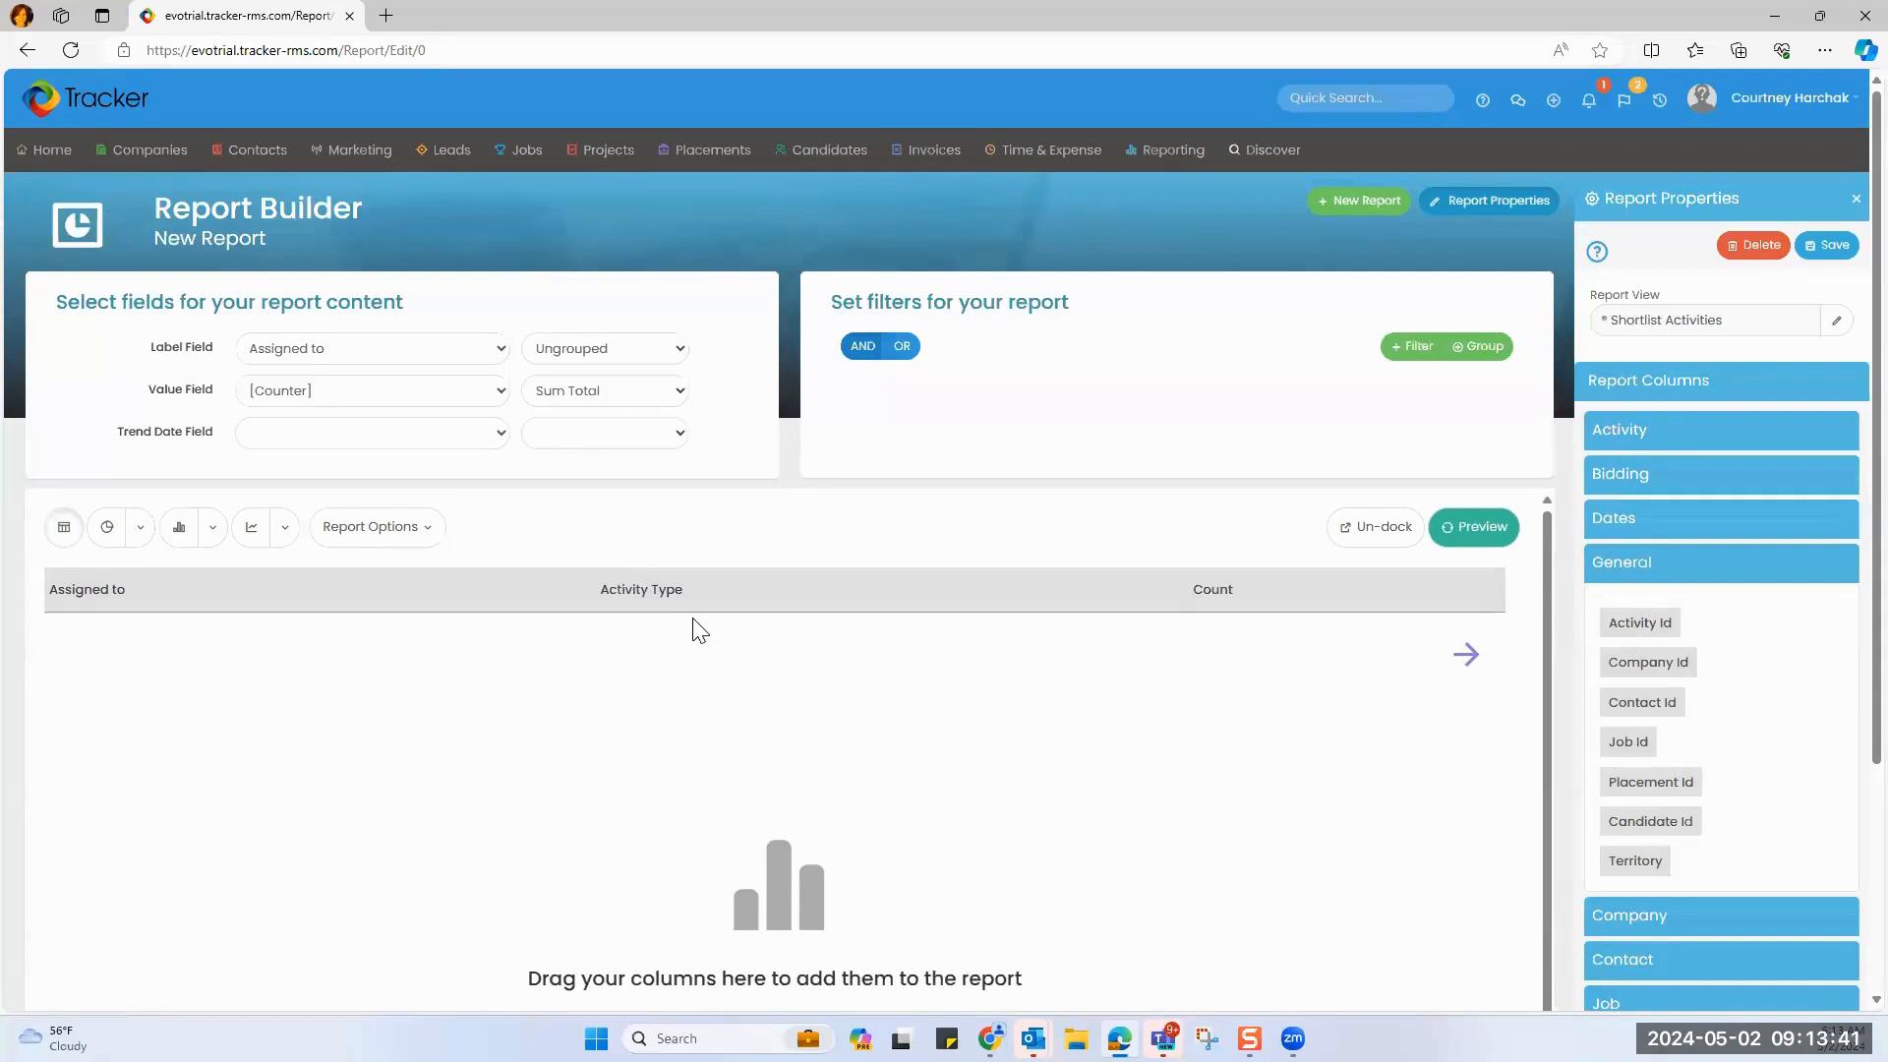
Filter the report to an Activity Due Date of Last Month and preview the results.
left_click(1413, 347)
left_click(953, 384)
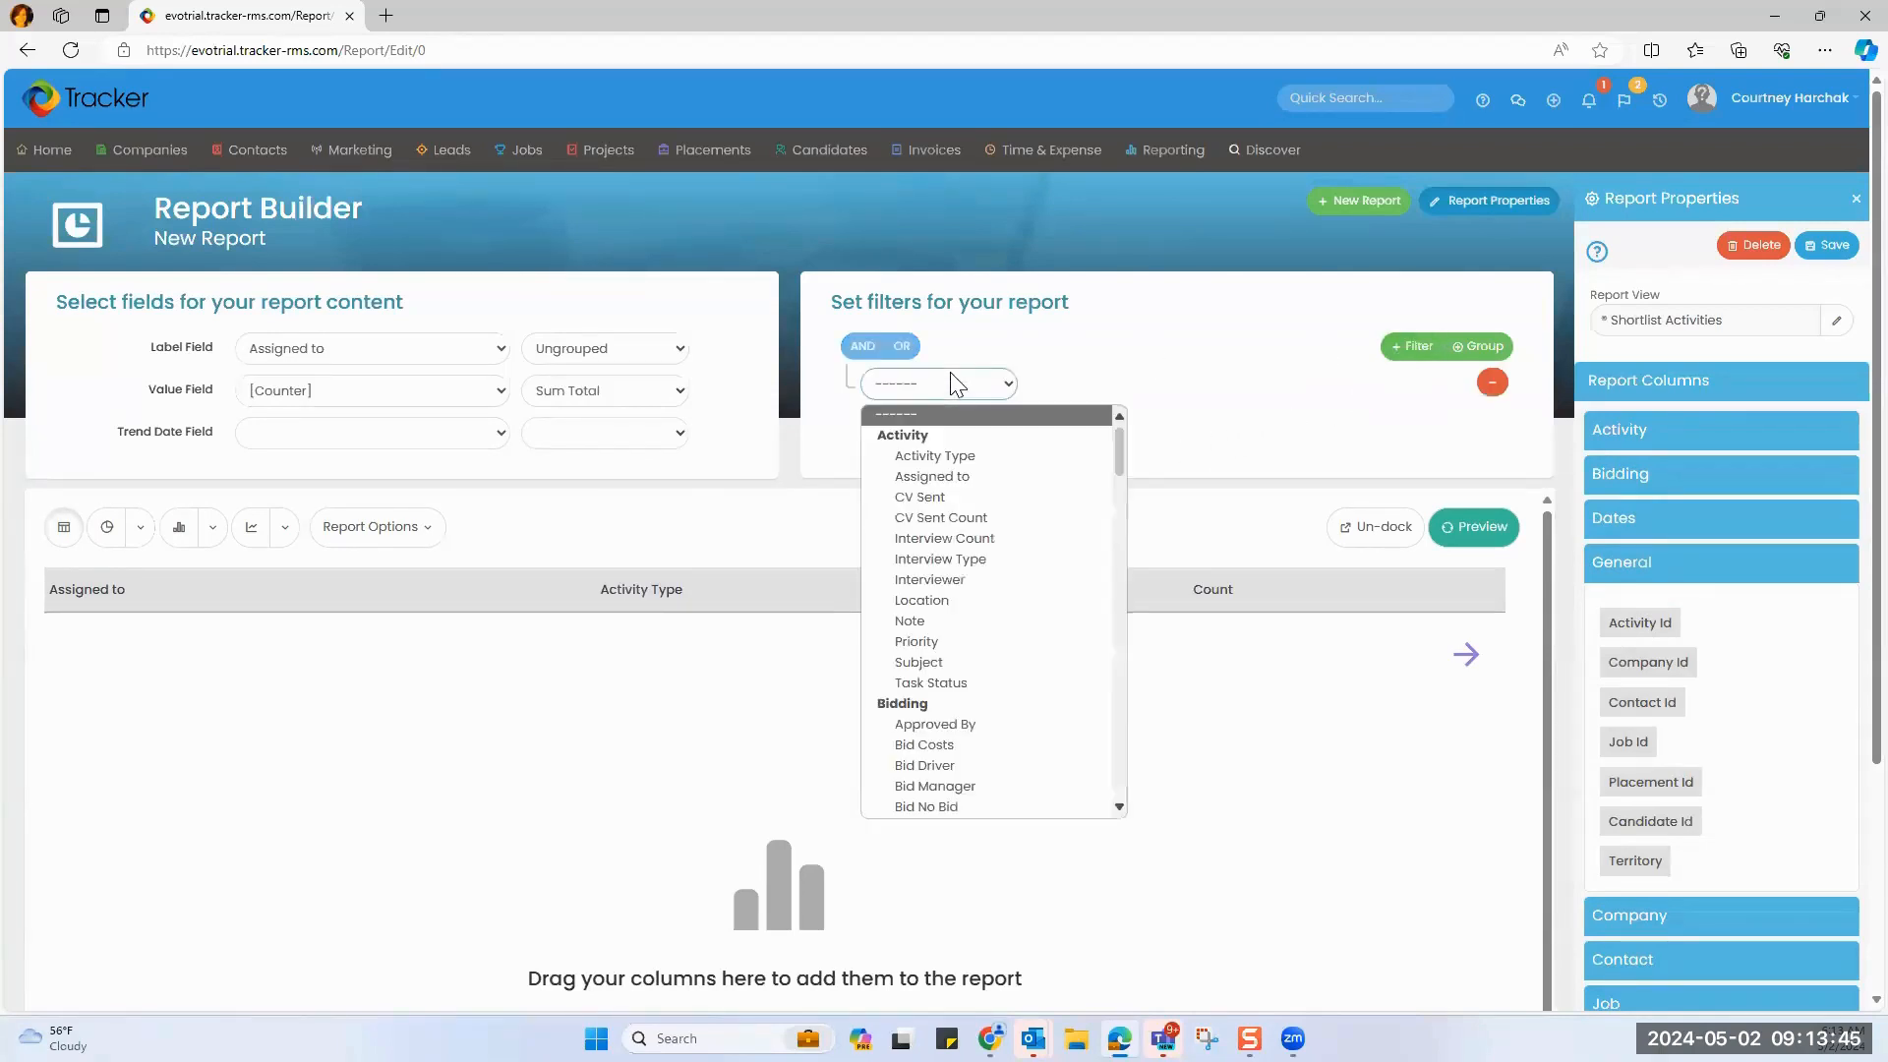
scroll(1038, 609, "down", 2)
scroll(1044, 617, "down", 12)
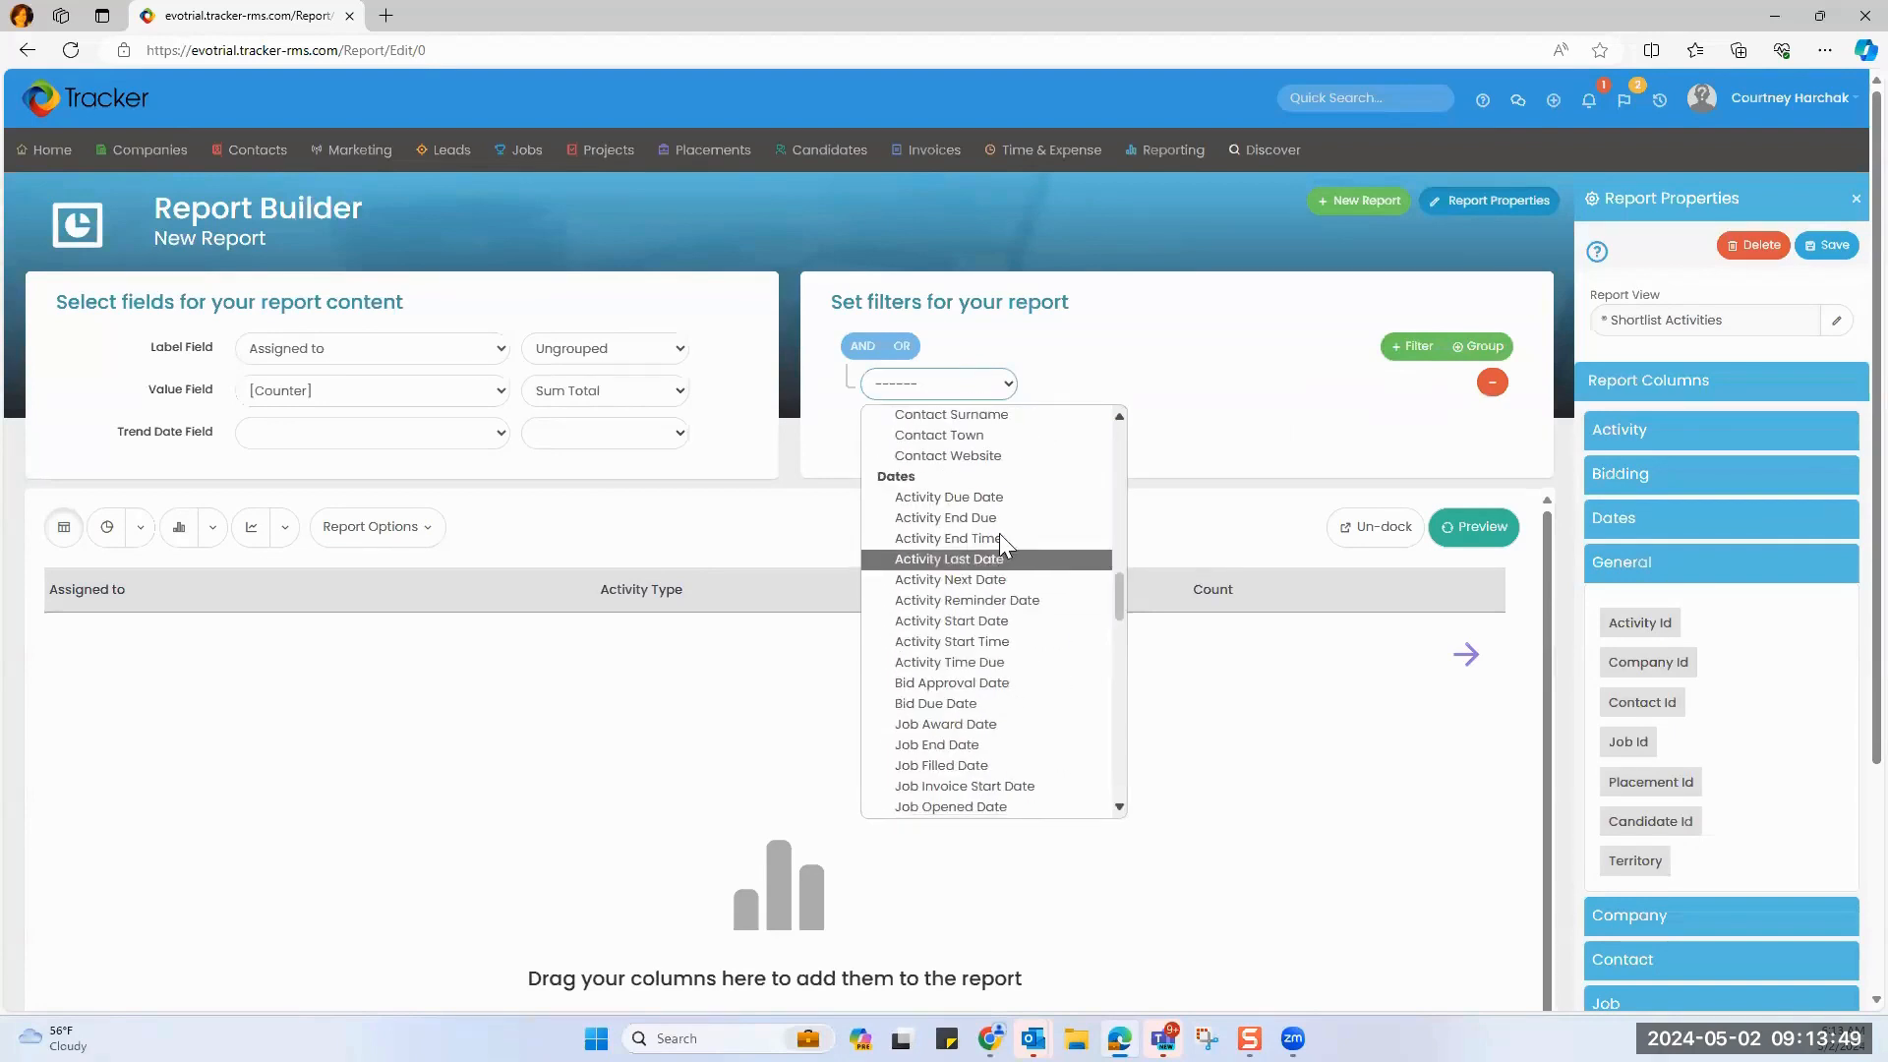
left_click(950, 499)
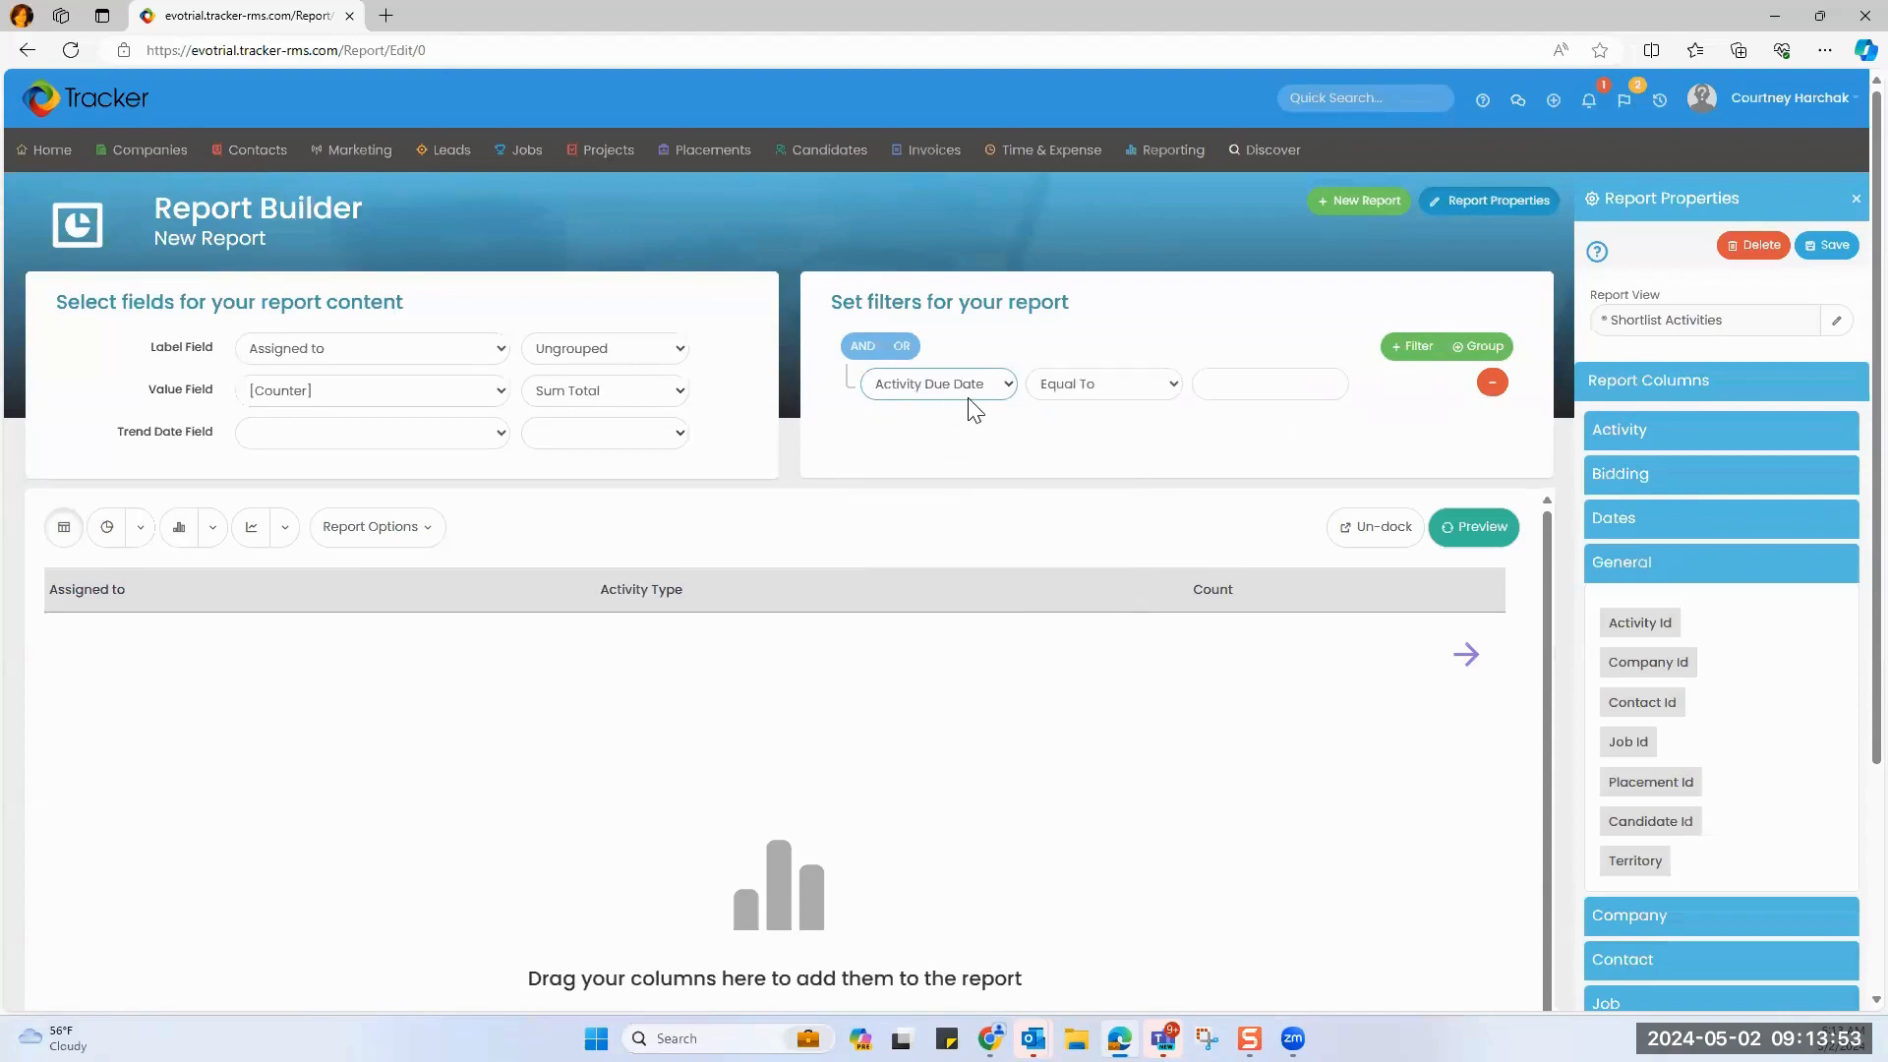
left_click(1121, 393)
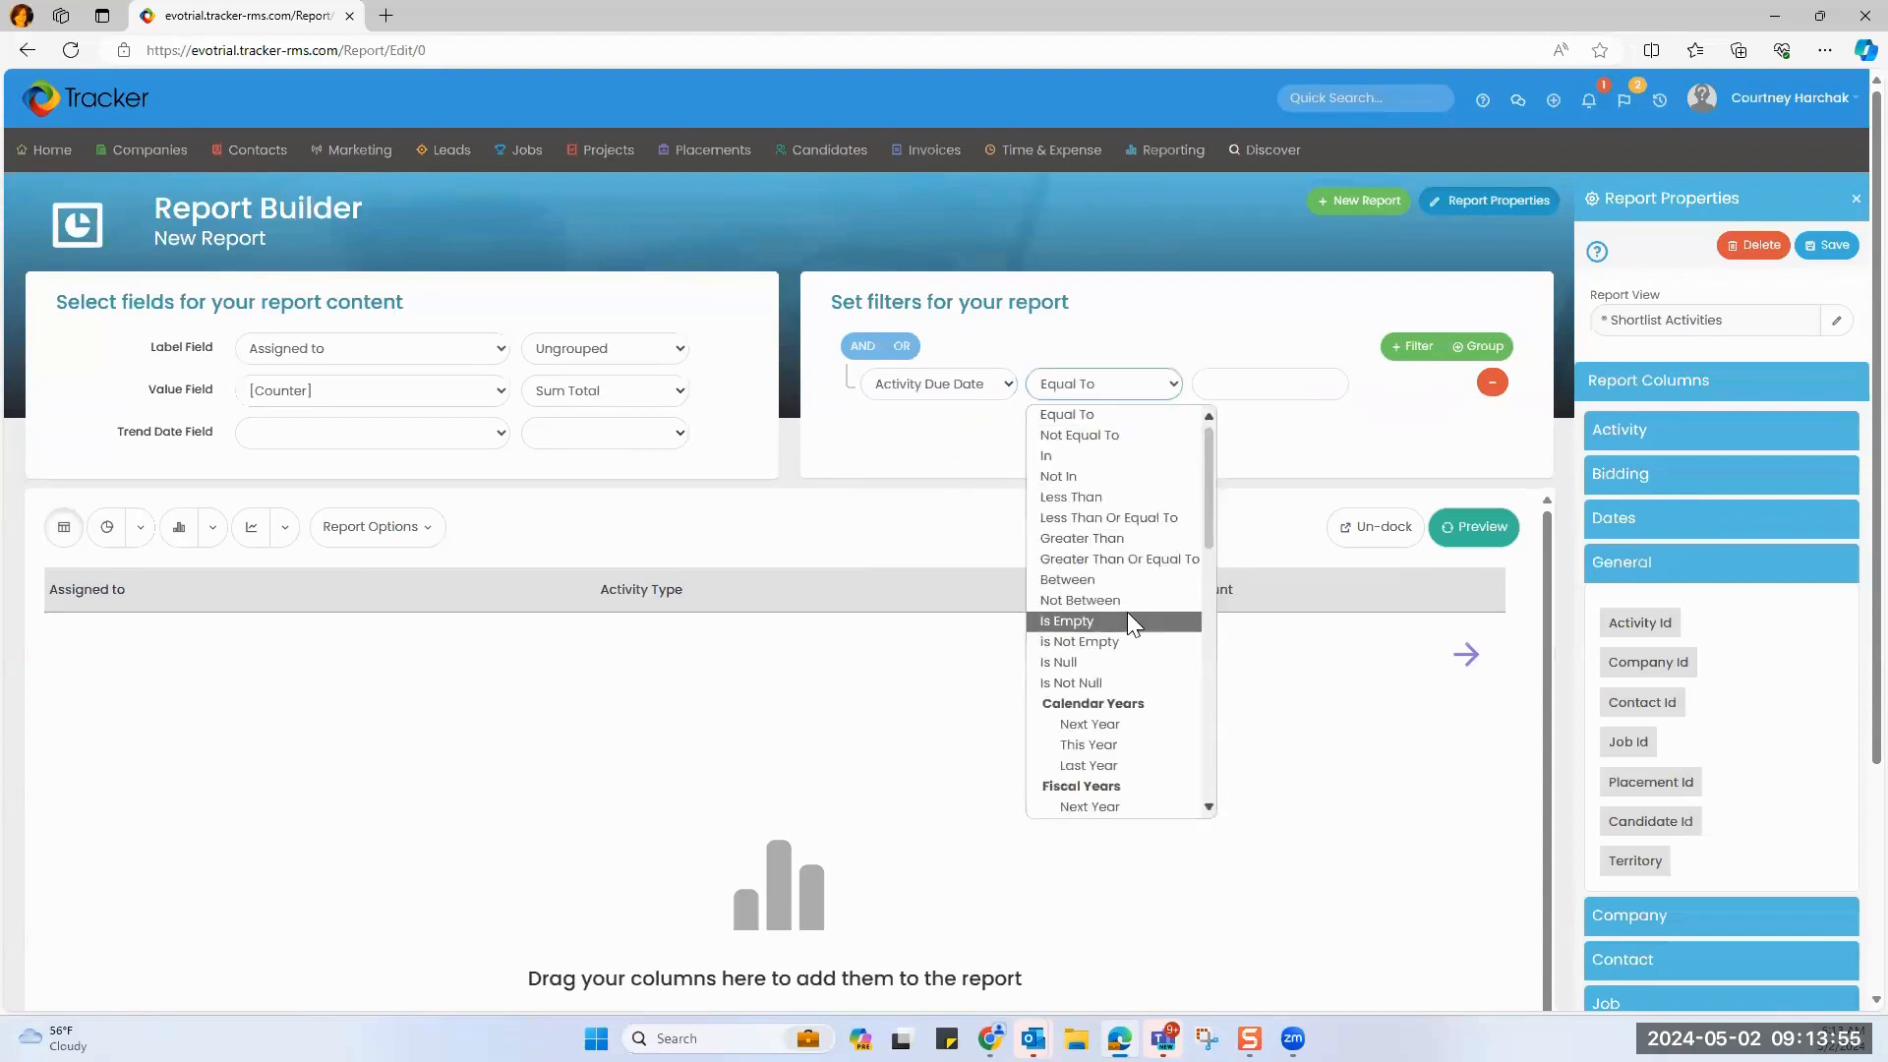
scroll(1127, 615, "down", 5)
scroll(1128, 620, "down", 2)
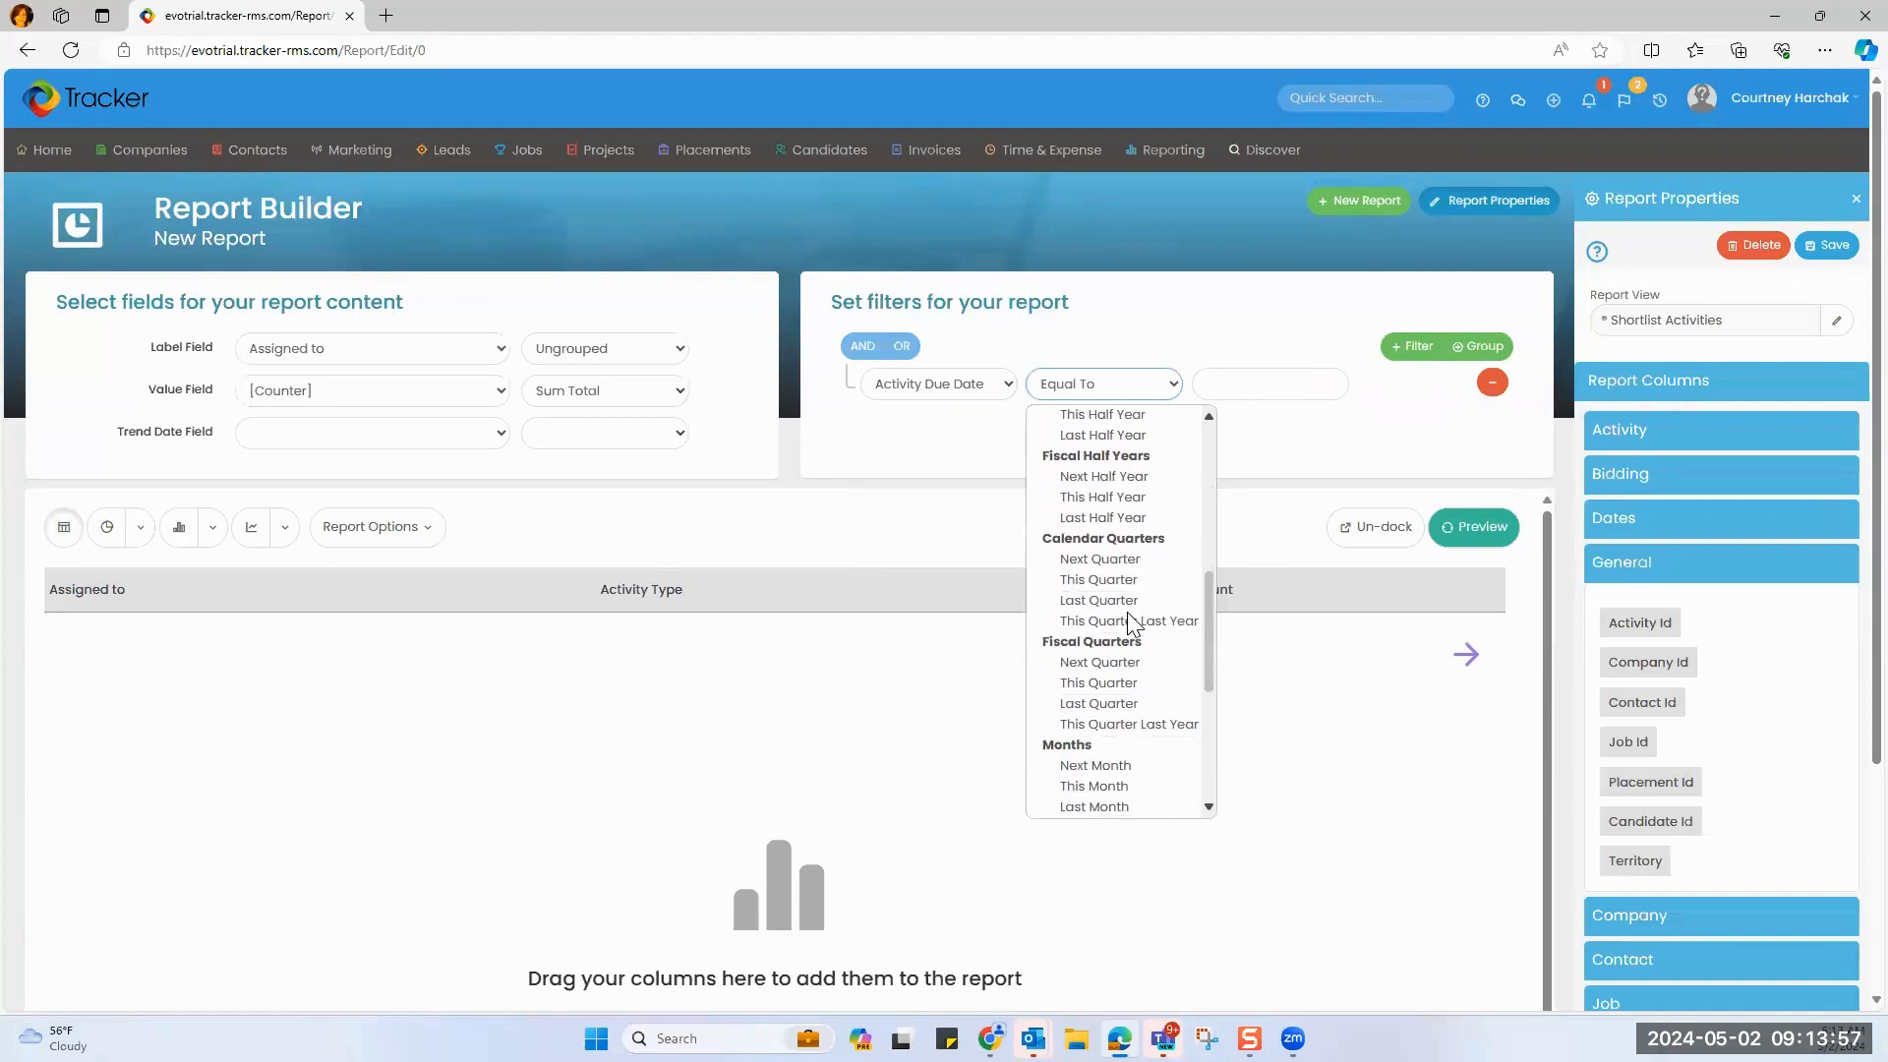
scroll(1128, 620, "down", 3)
left_click(1095, 558)
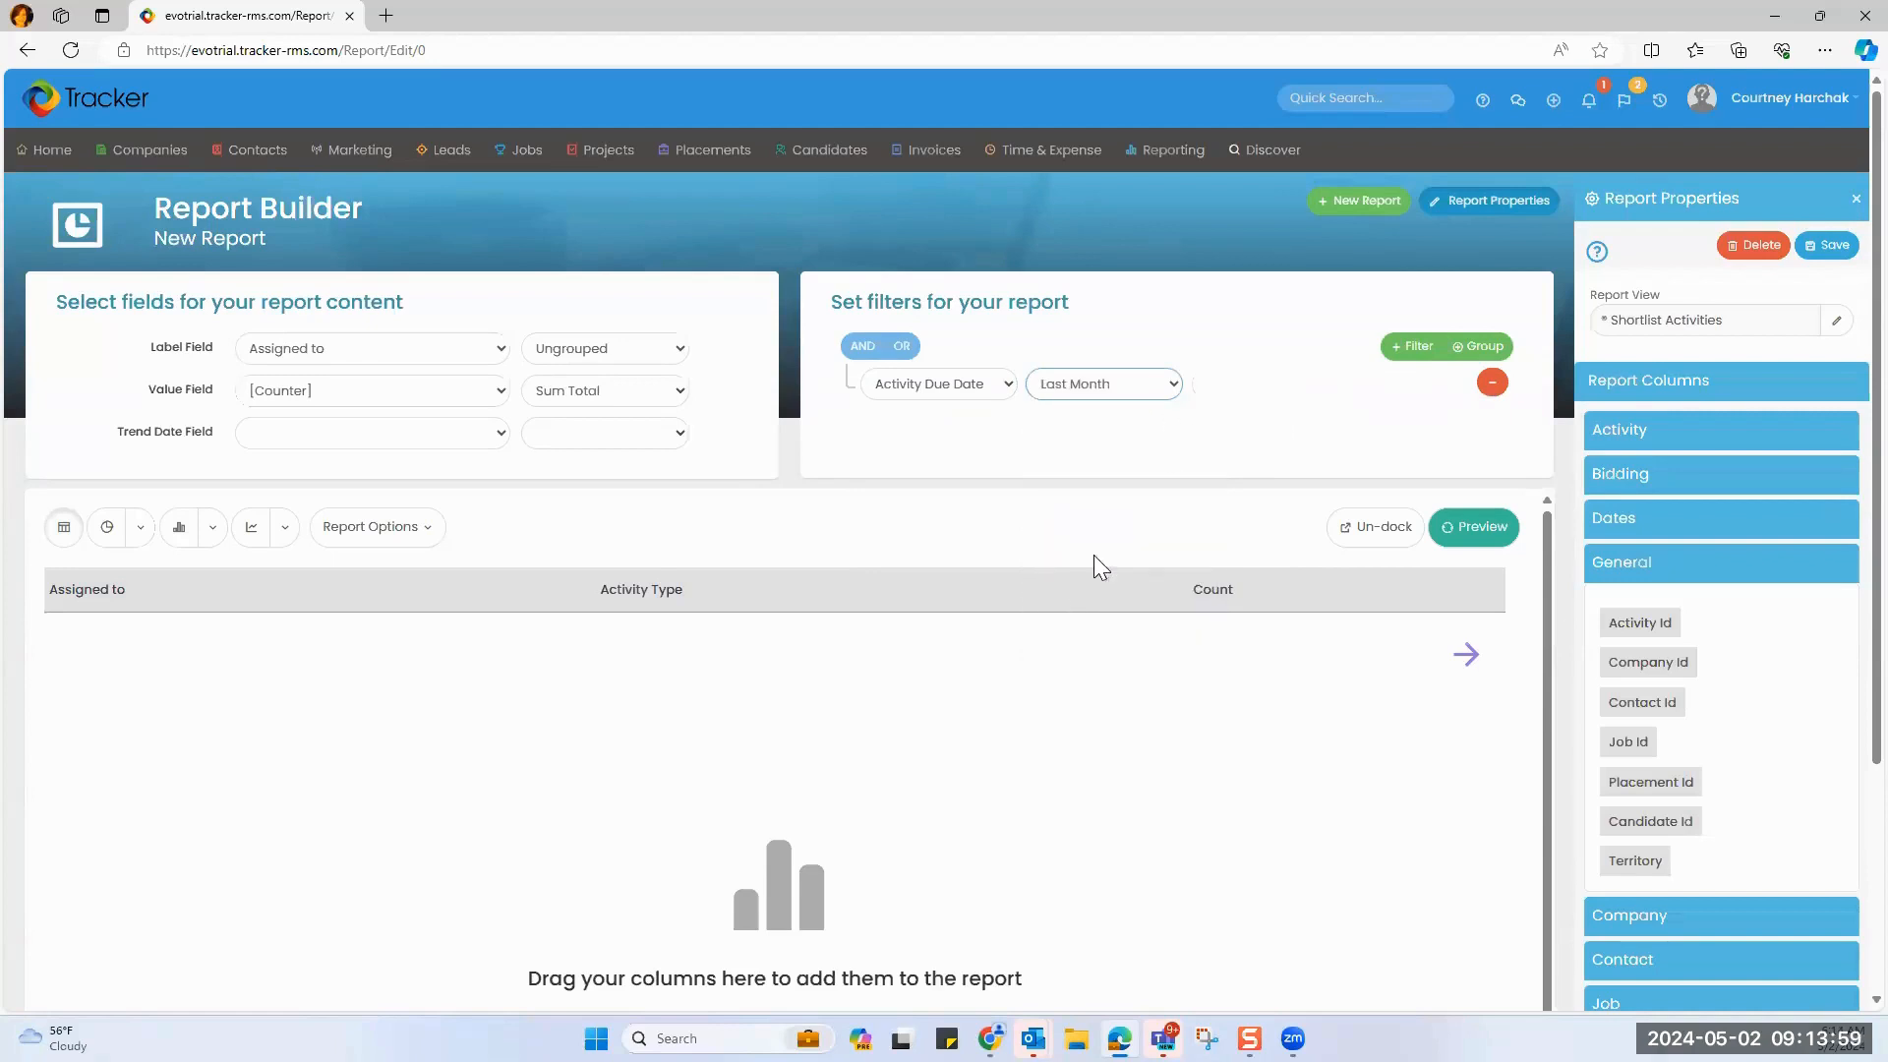
left_click(1481, 531)
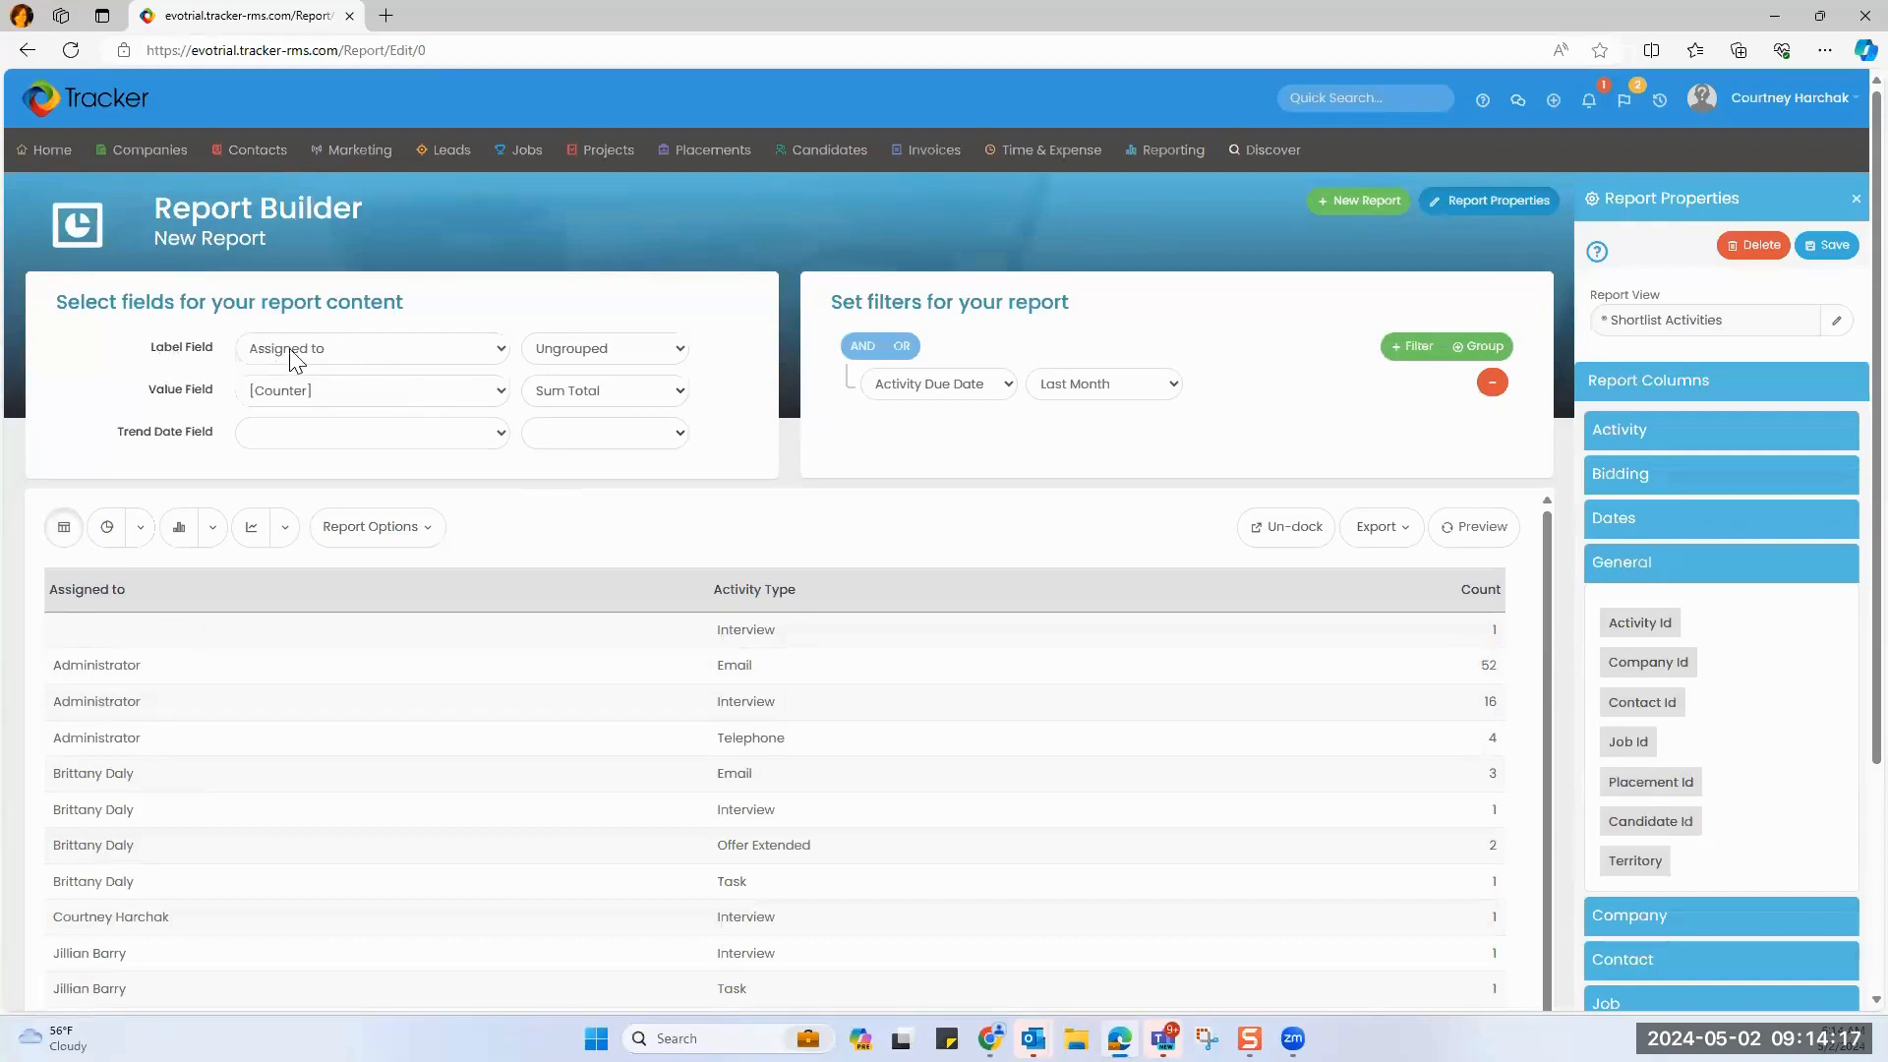
Set the Assigned to label field to Grouped and preview the activity counts per user.
left_click(610, 351)
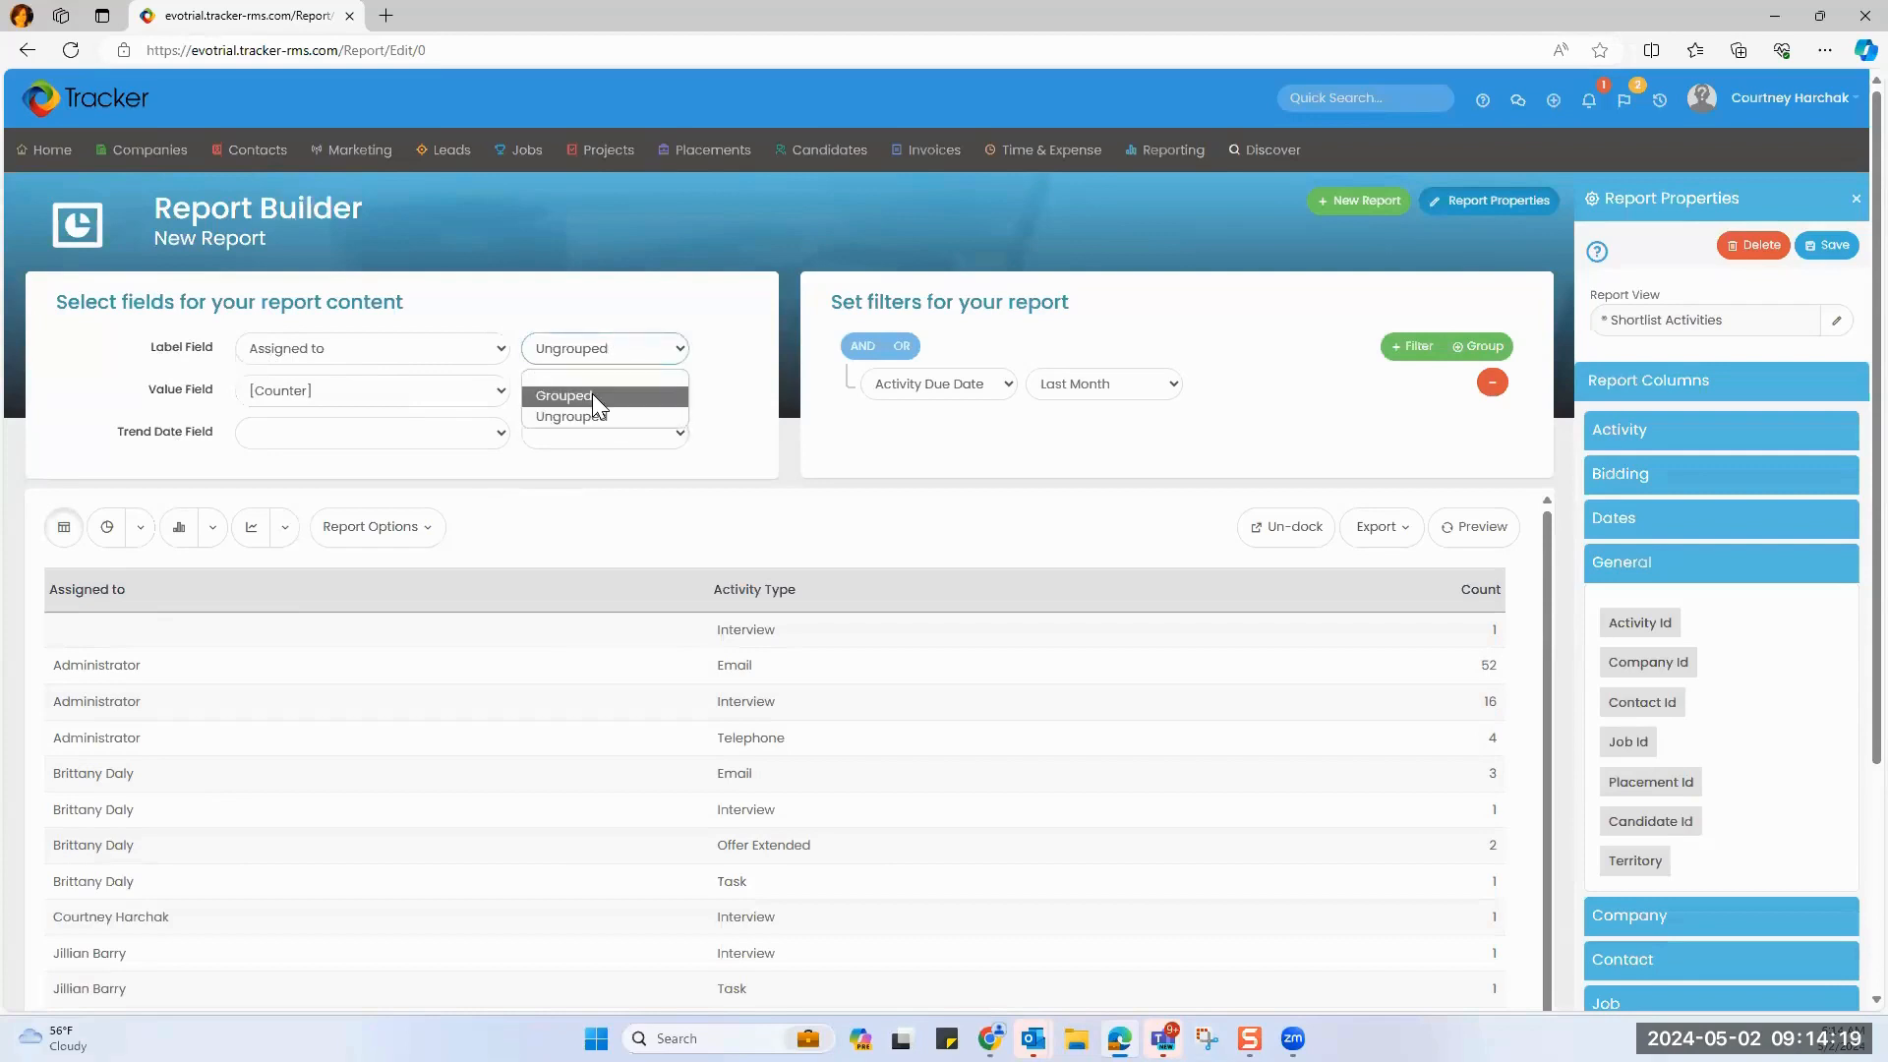
left_click(592, 395)
left_click(1473, 528)
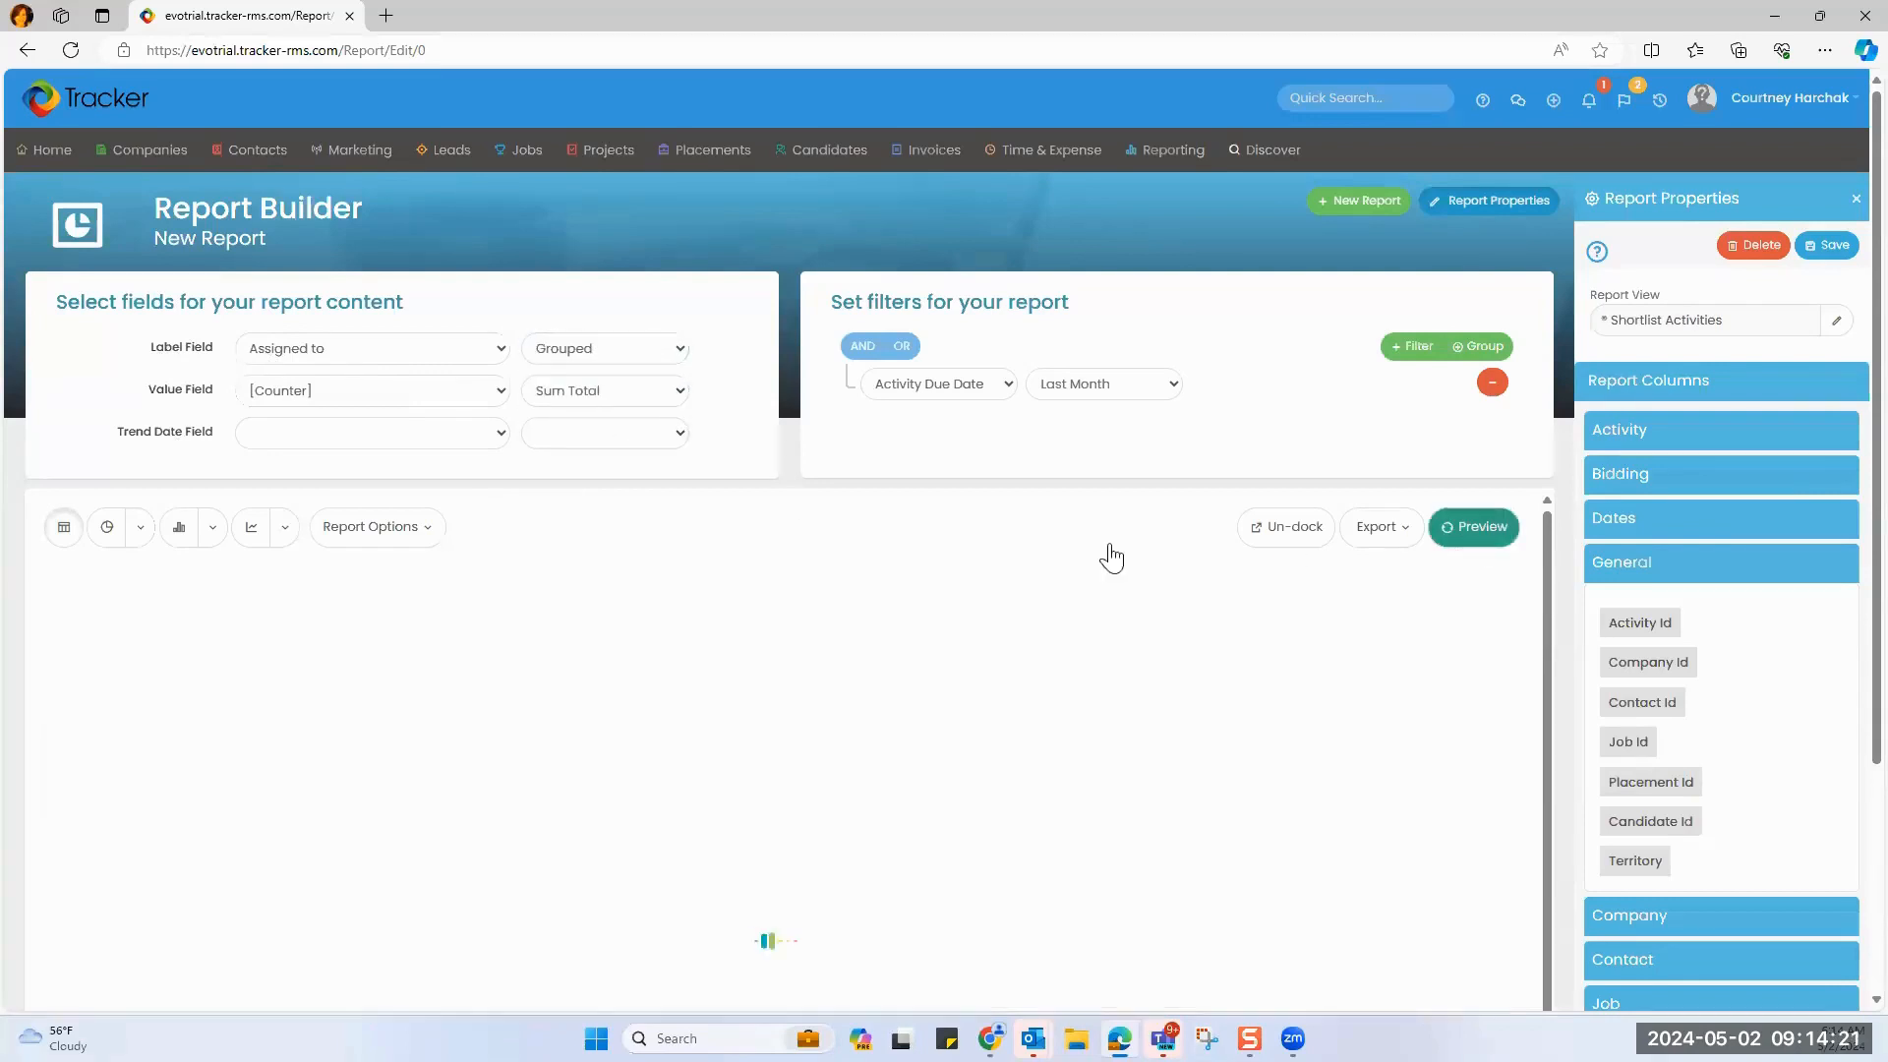
scroll(531, 747, "down", 2)
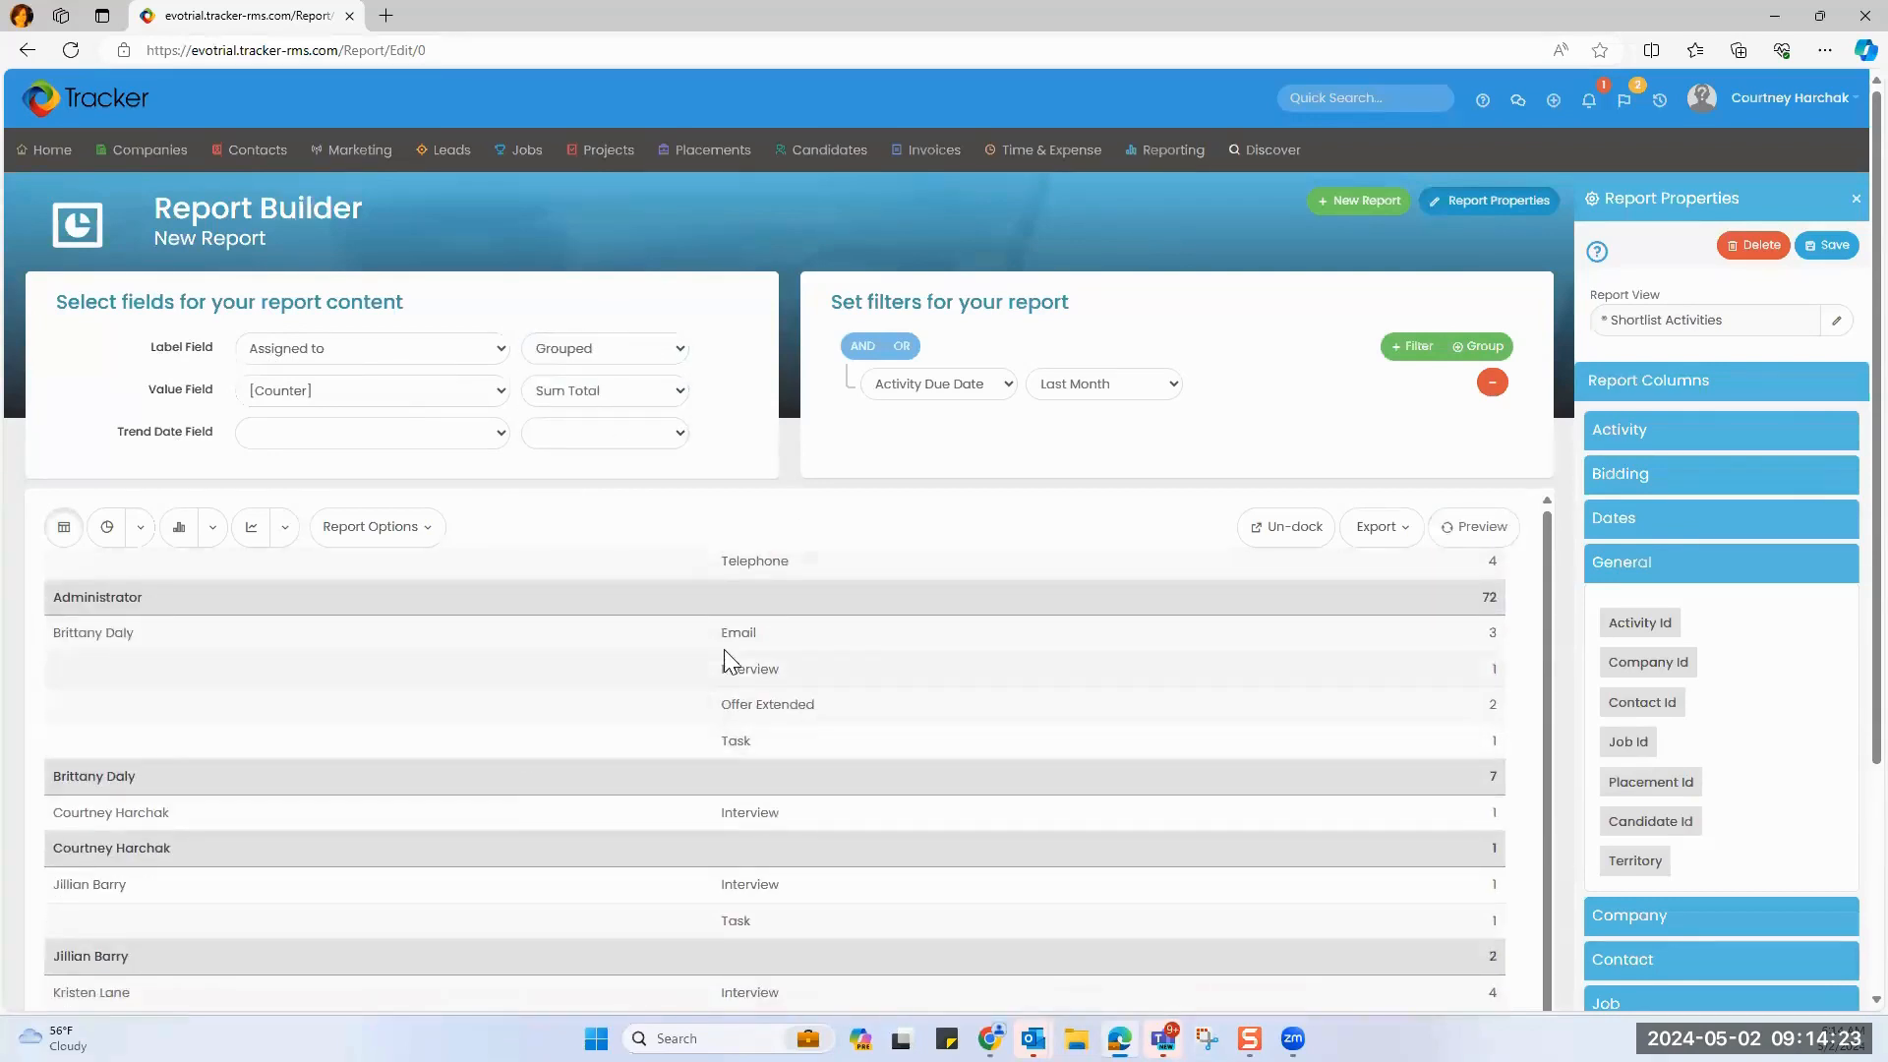
scroll(767, 708, "up", 1)
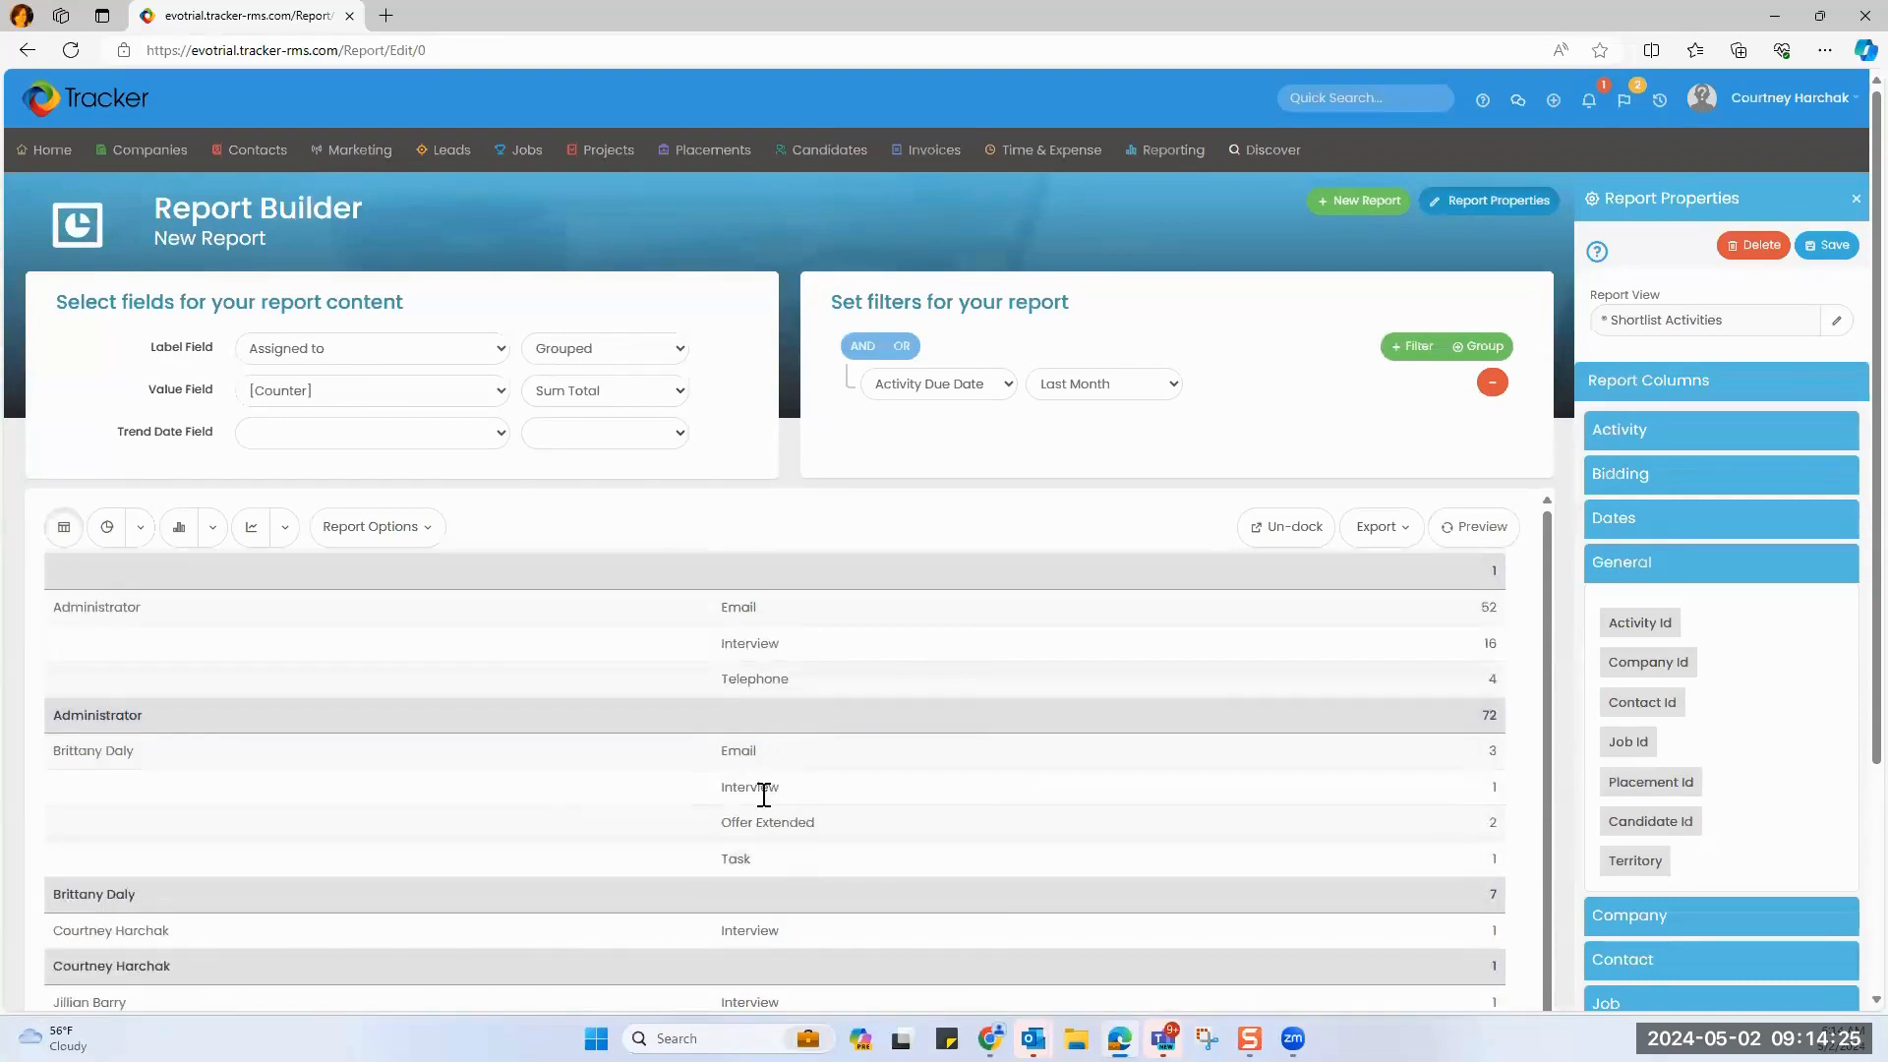
scroll(763, 794, "down", 1)
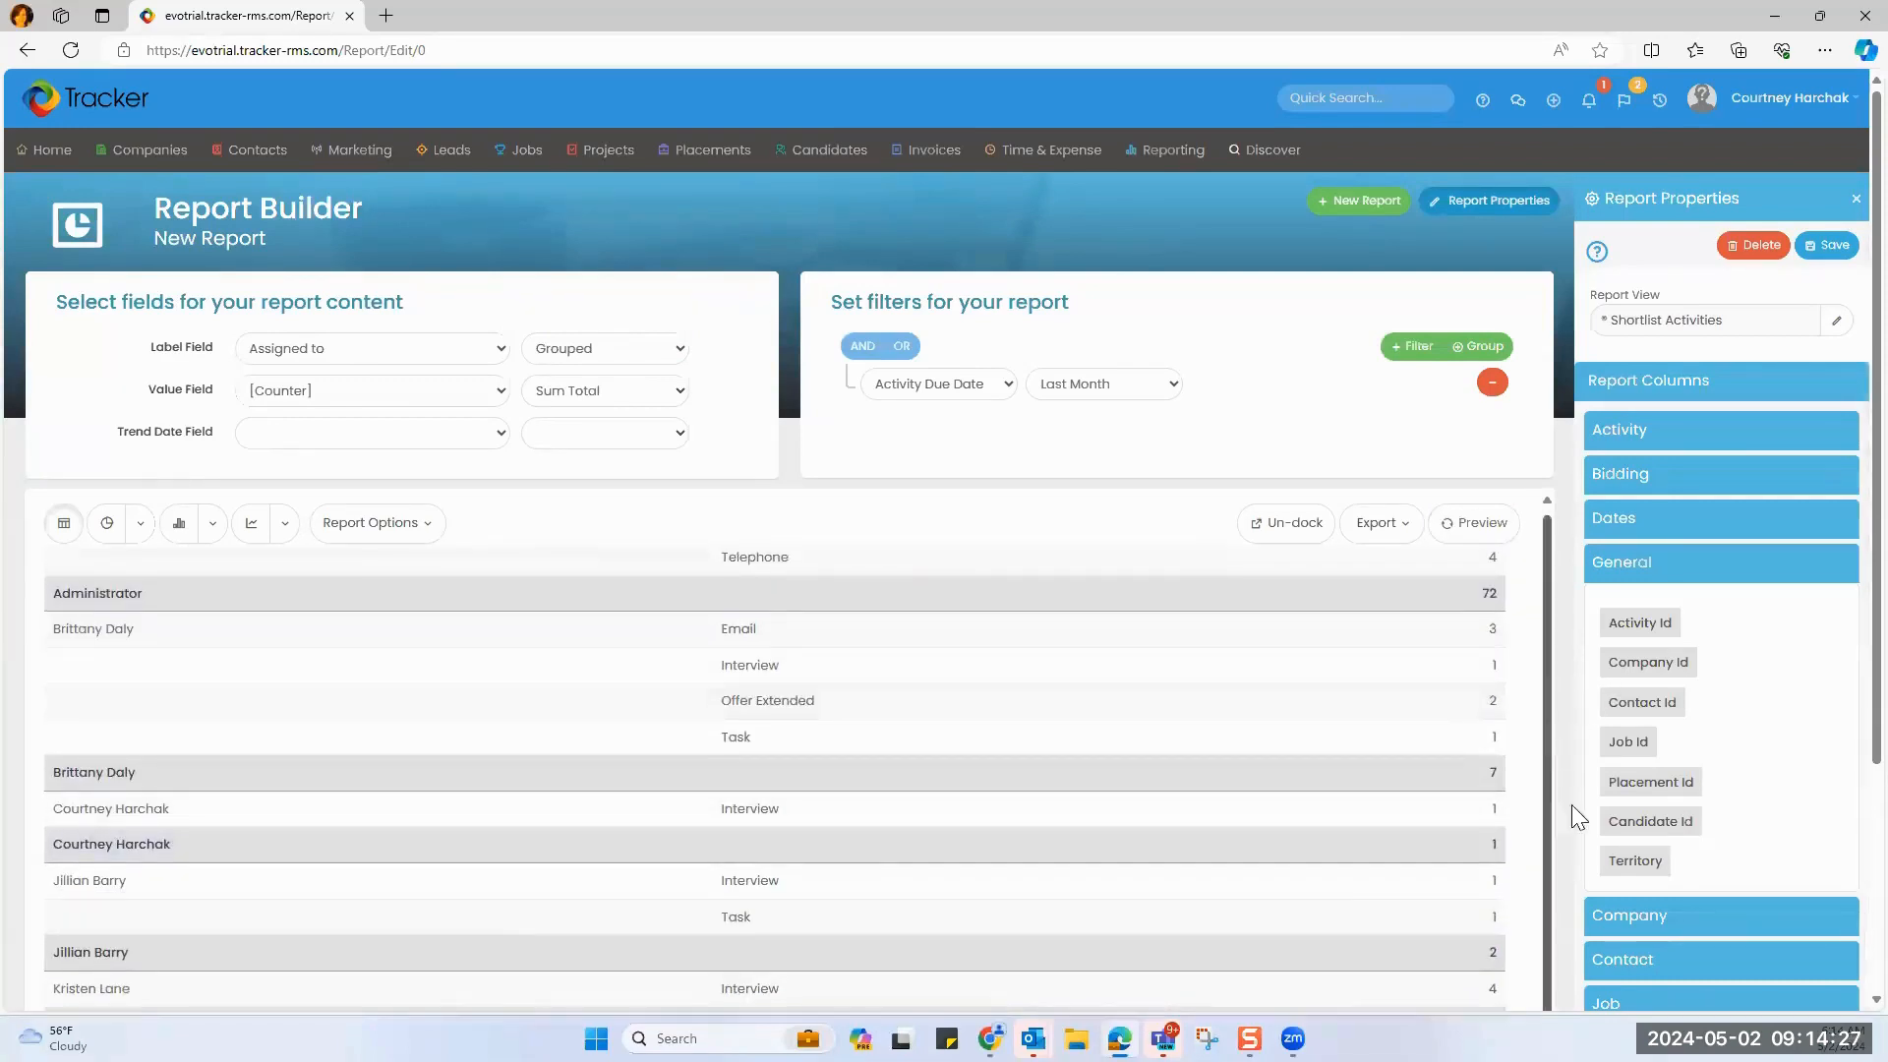
Add an Assigned to filter Equal To the assignee listed just after Administrator in the results, and preview the report.
left_click_drag(1545, 917, 1537, 730)
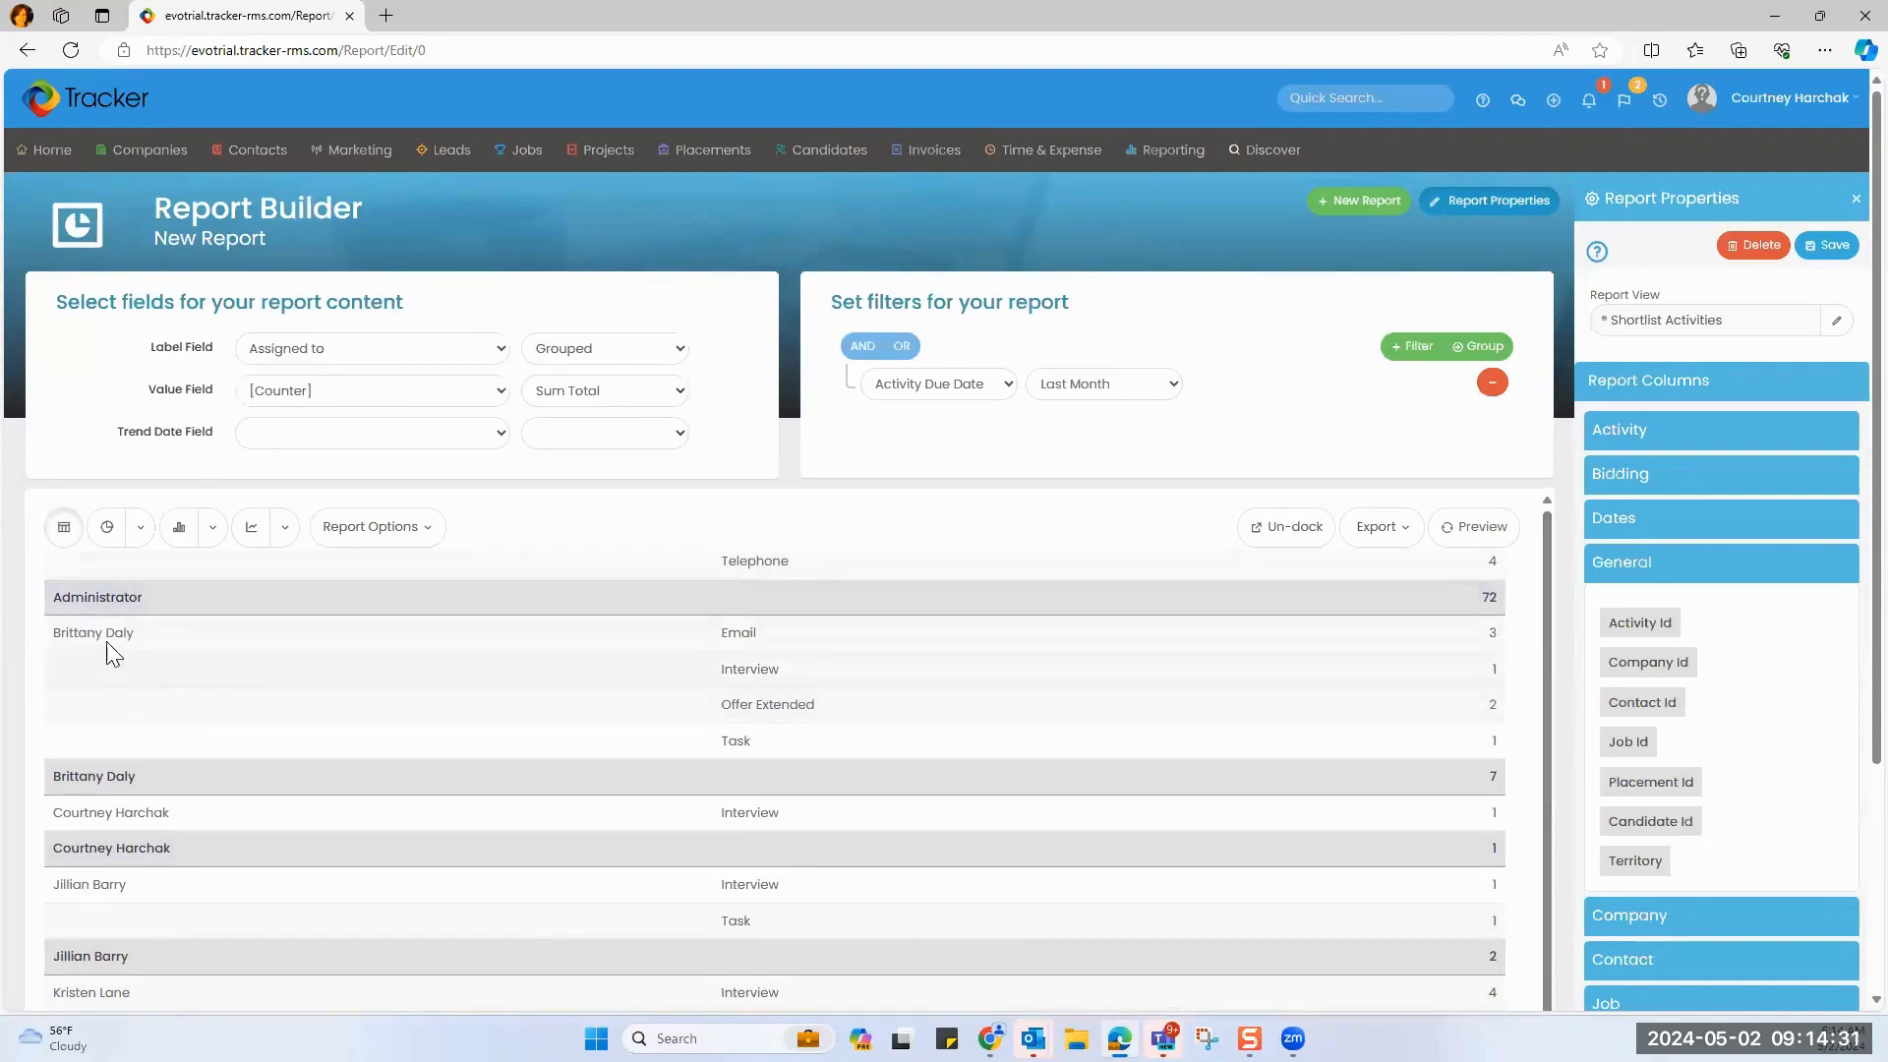
left_click(1413, 346)
left_click(901, 433)
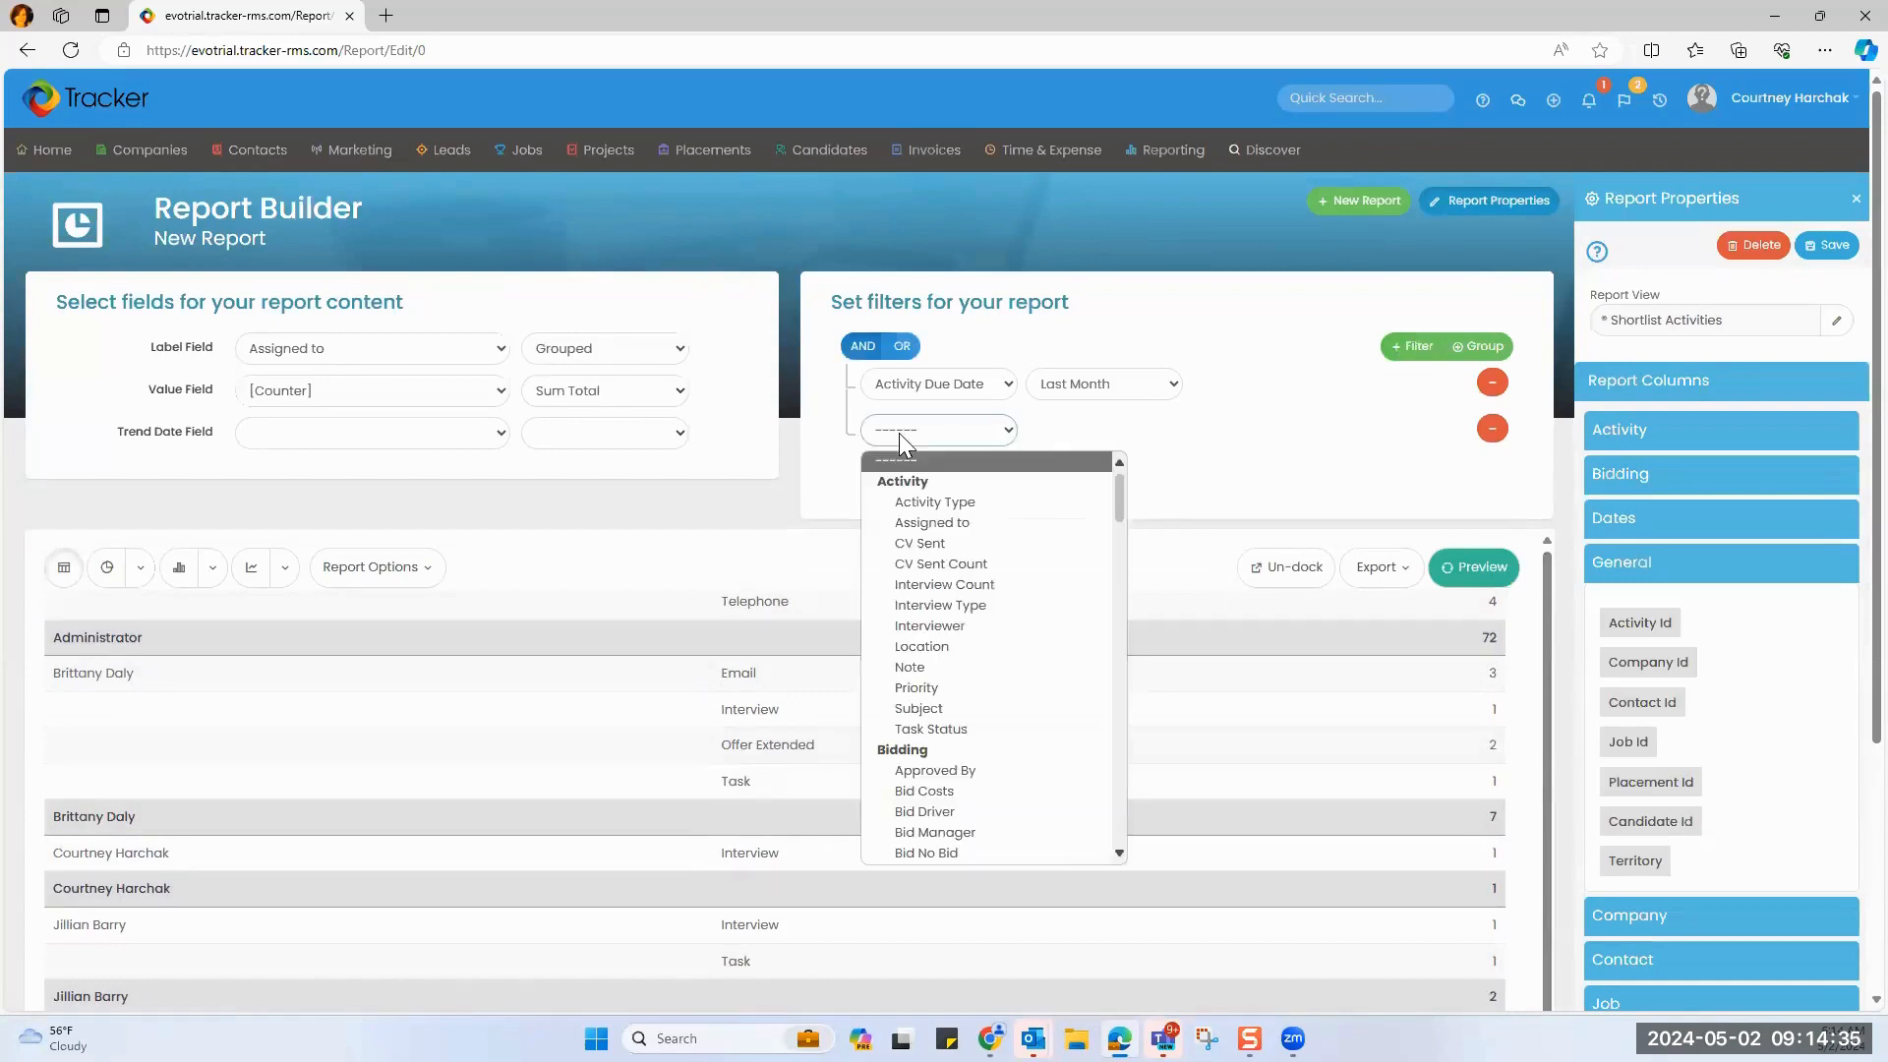
left_click(924, 522)
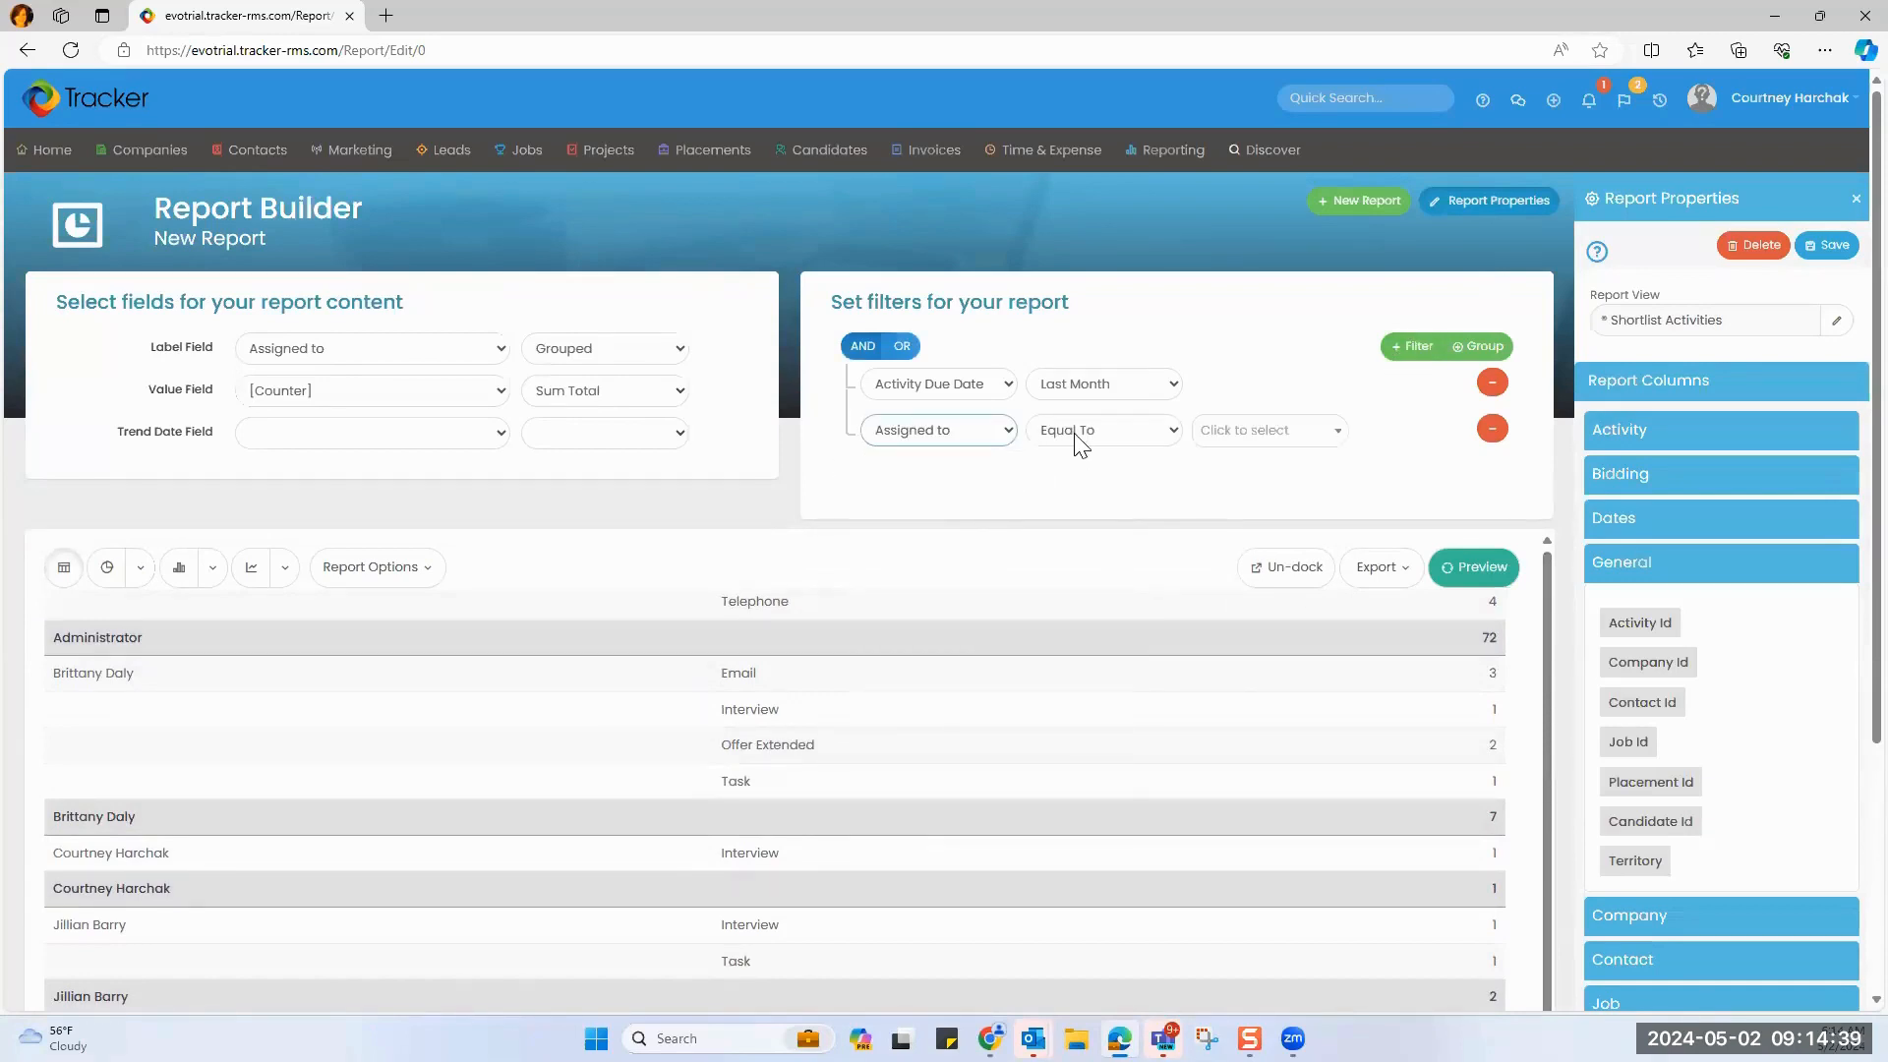
left_click(1244, 431)
left_click(1237, 493)
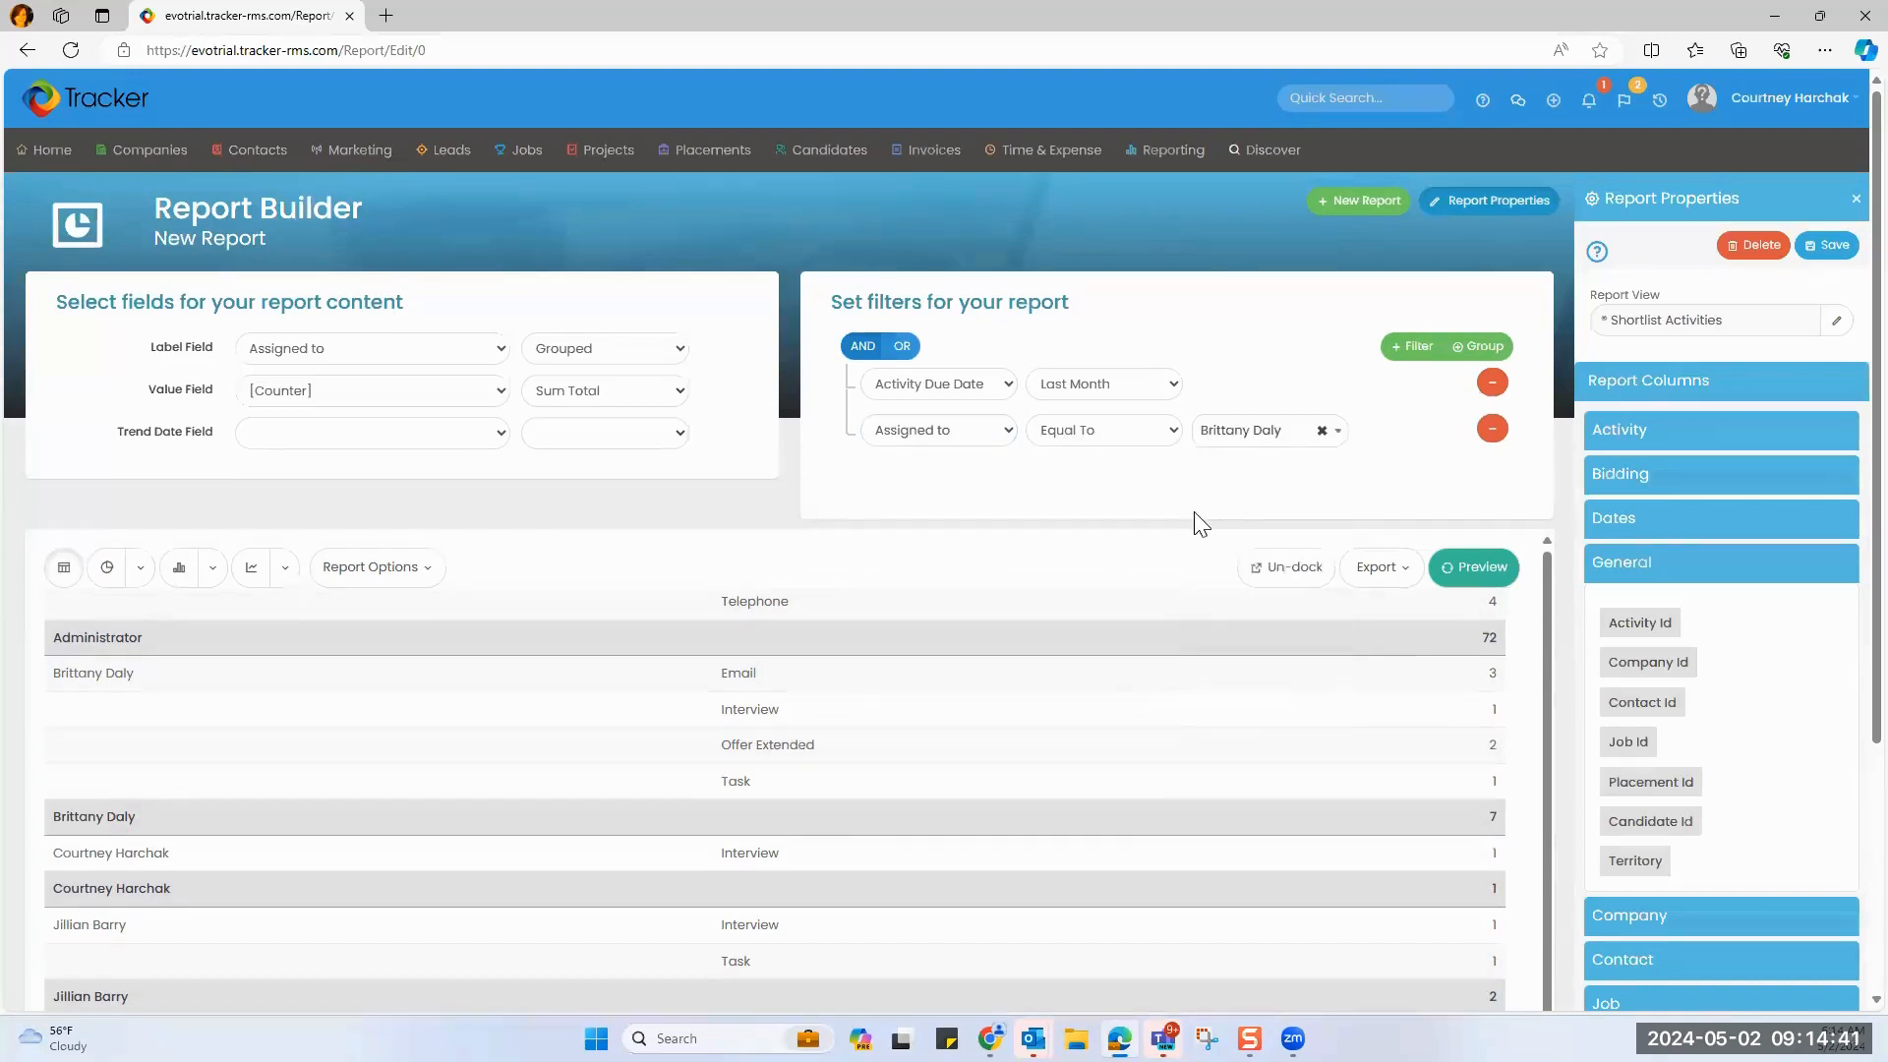
left_click(1464, 580)
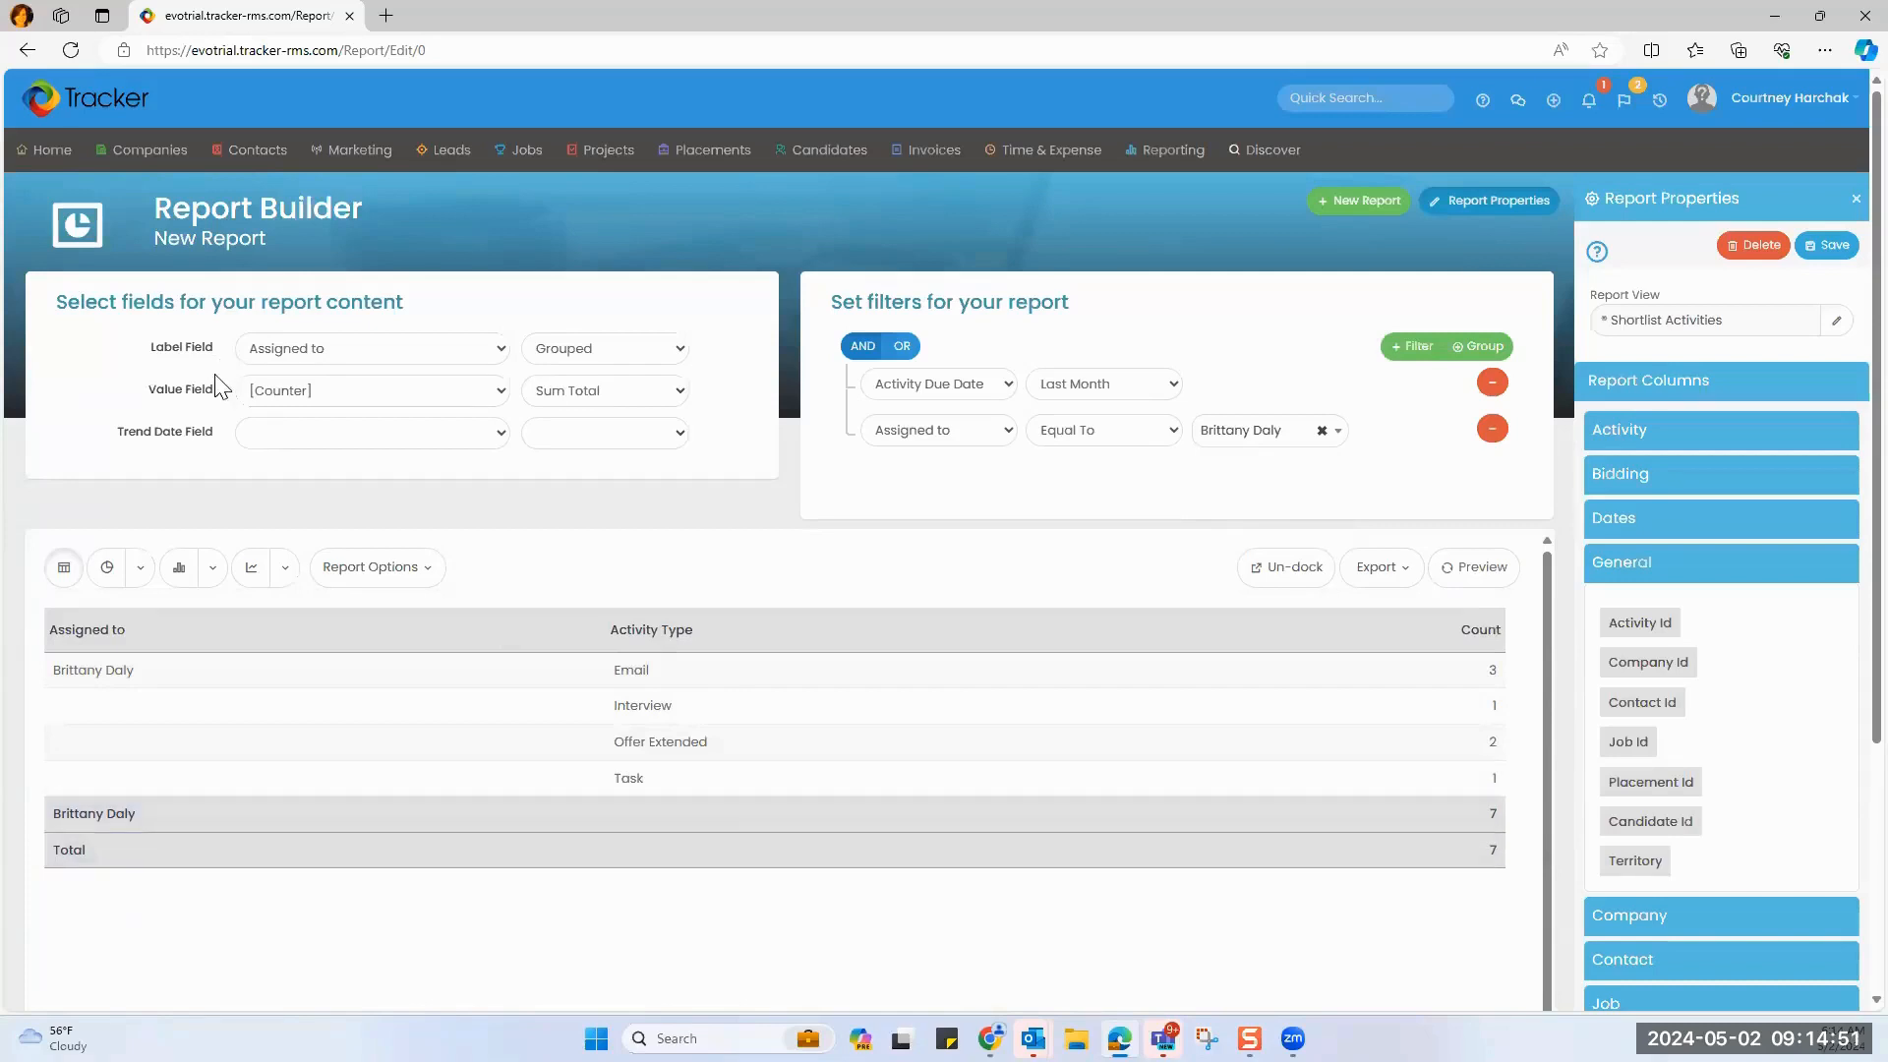
View the filtered activity count as a column chart and return to the table view.
left_click(178, 580)
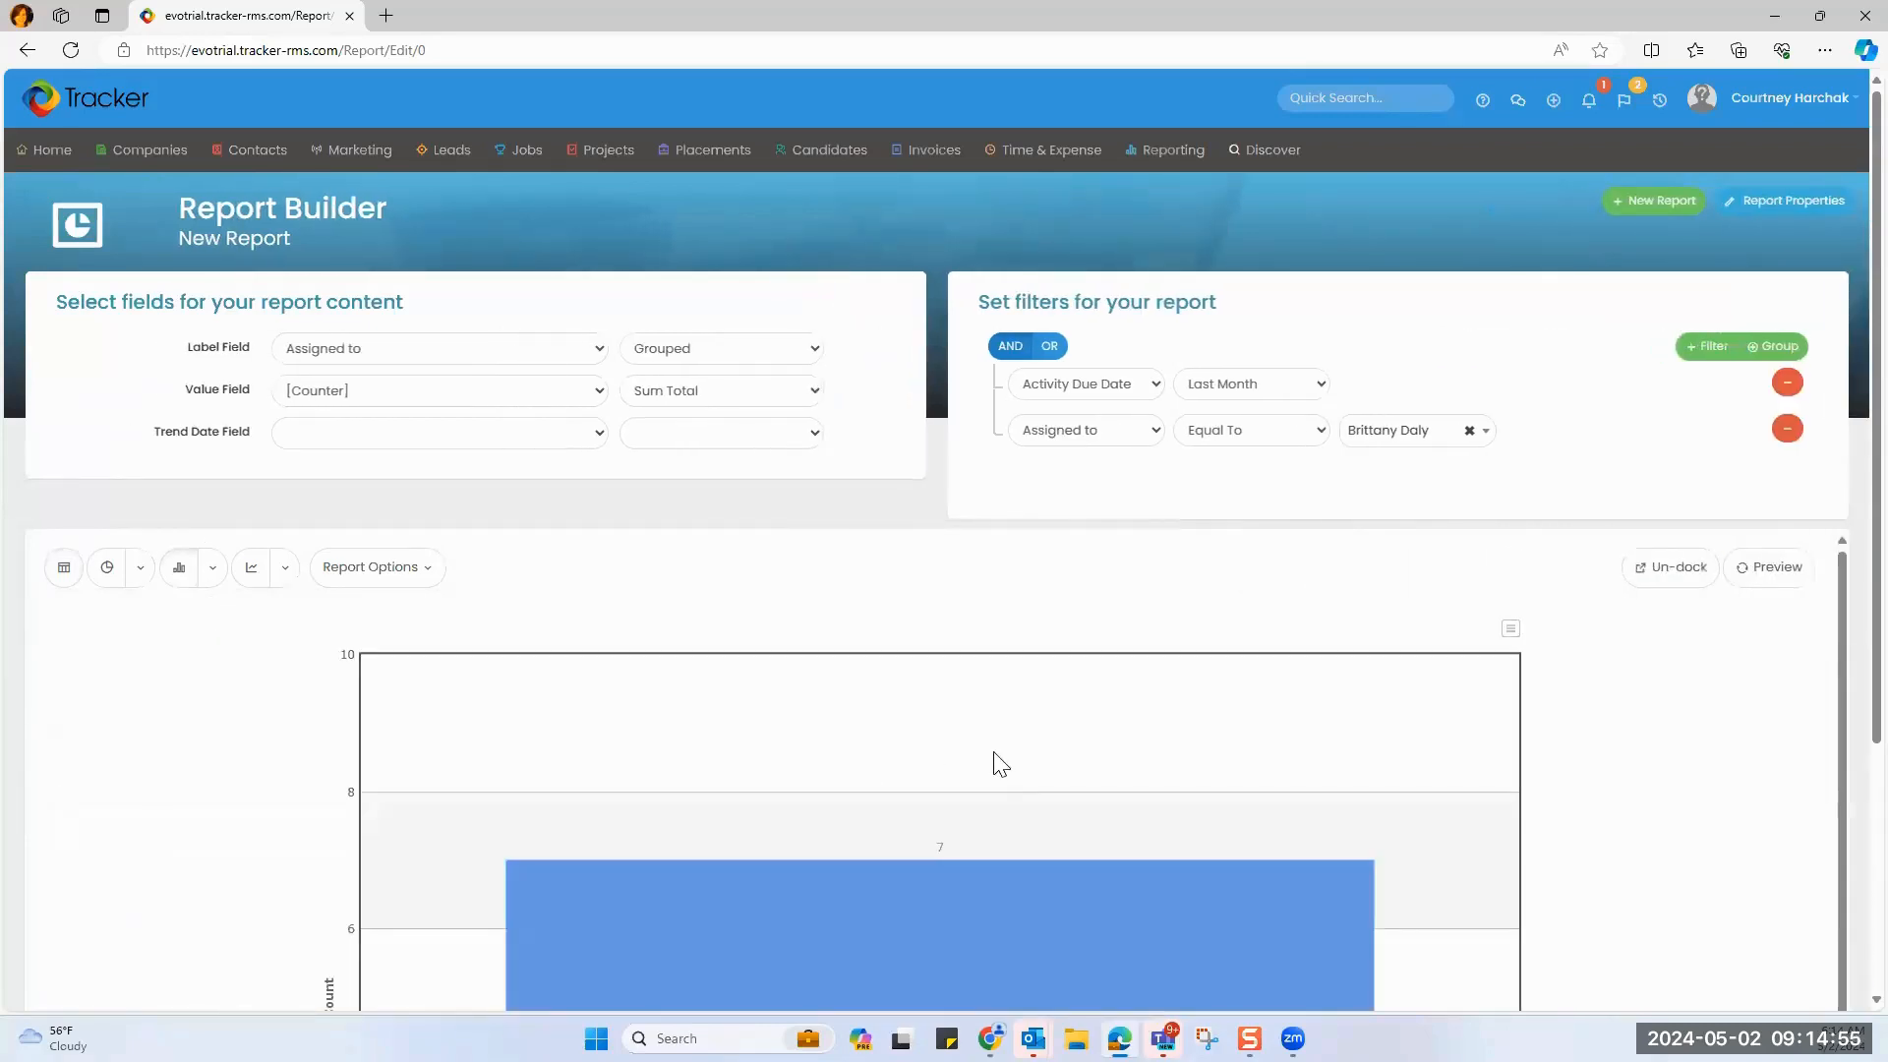
scroll(1846, 787, "down", 3)
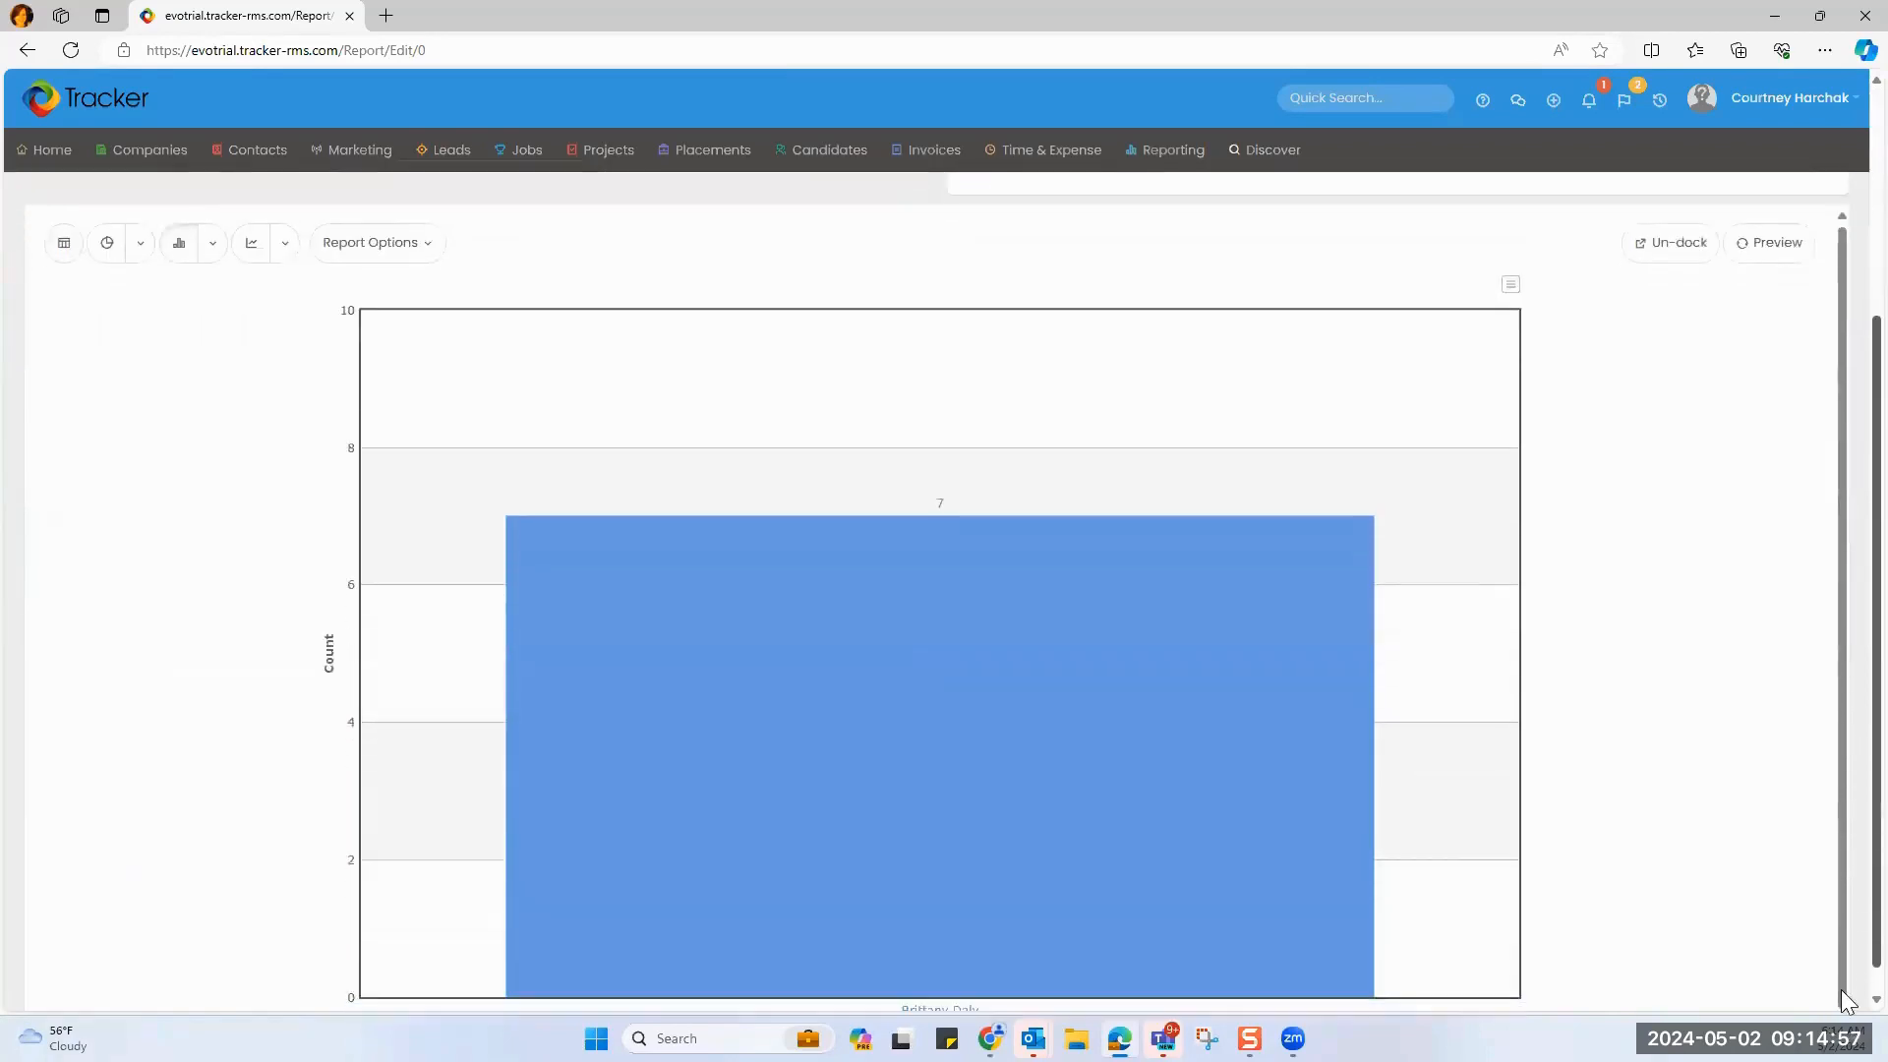
scroll(1847, 914, "up", 3)
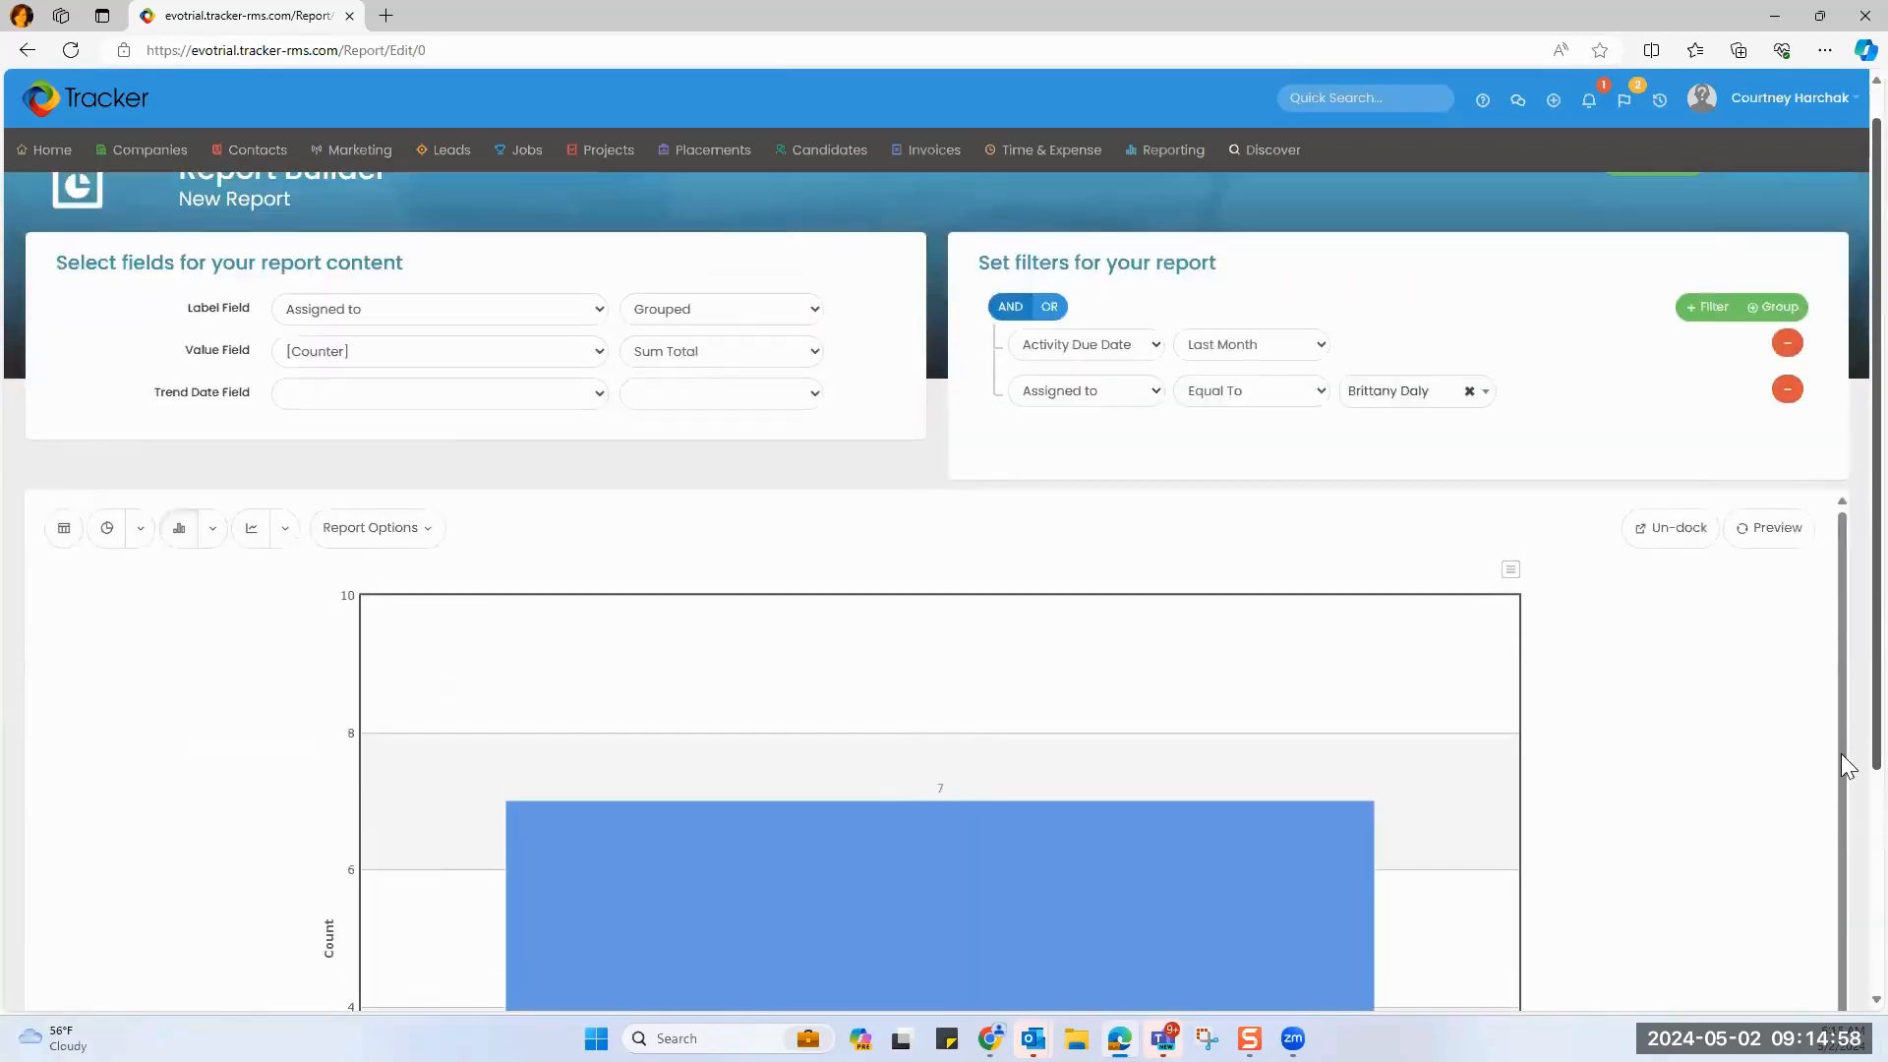
left_click(67, 533)
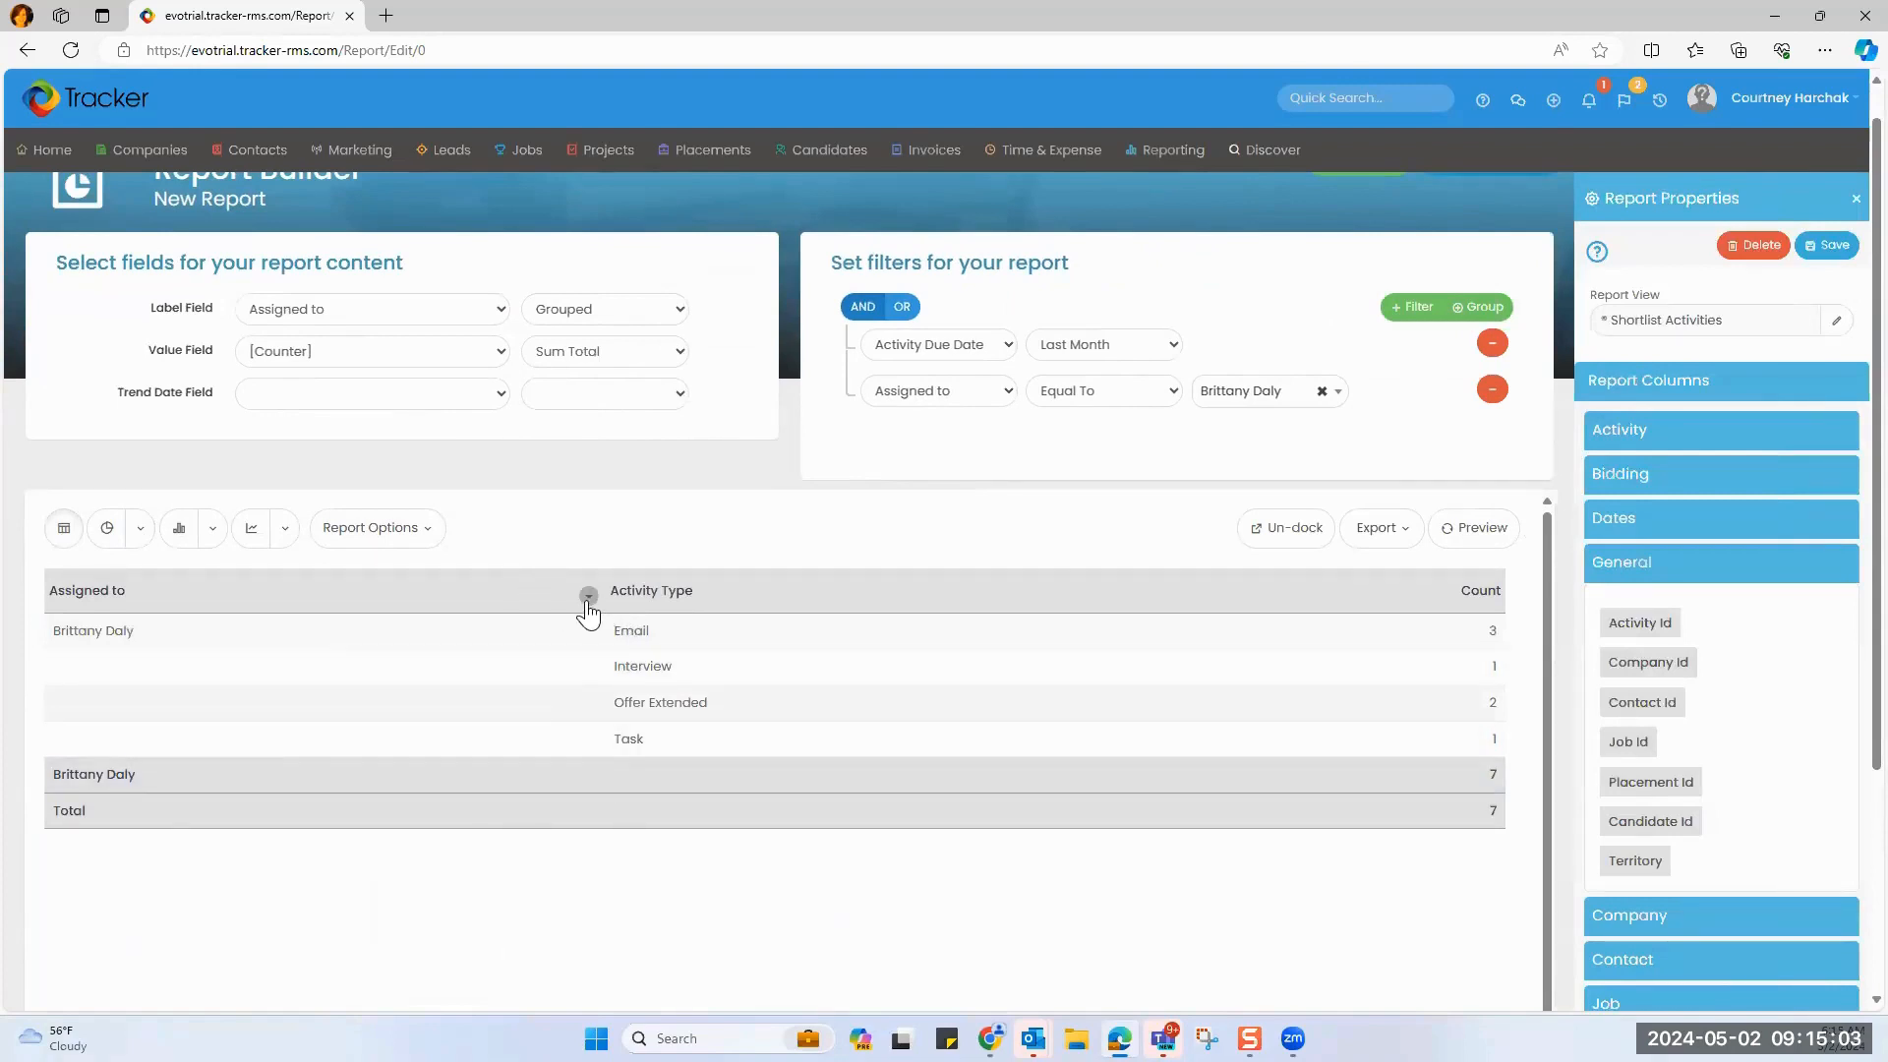
Remove the Assigned to column from the report and preview the counts by Activity Type.
left_click(588, 596)
left_click(515, 964)
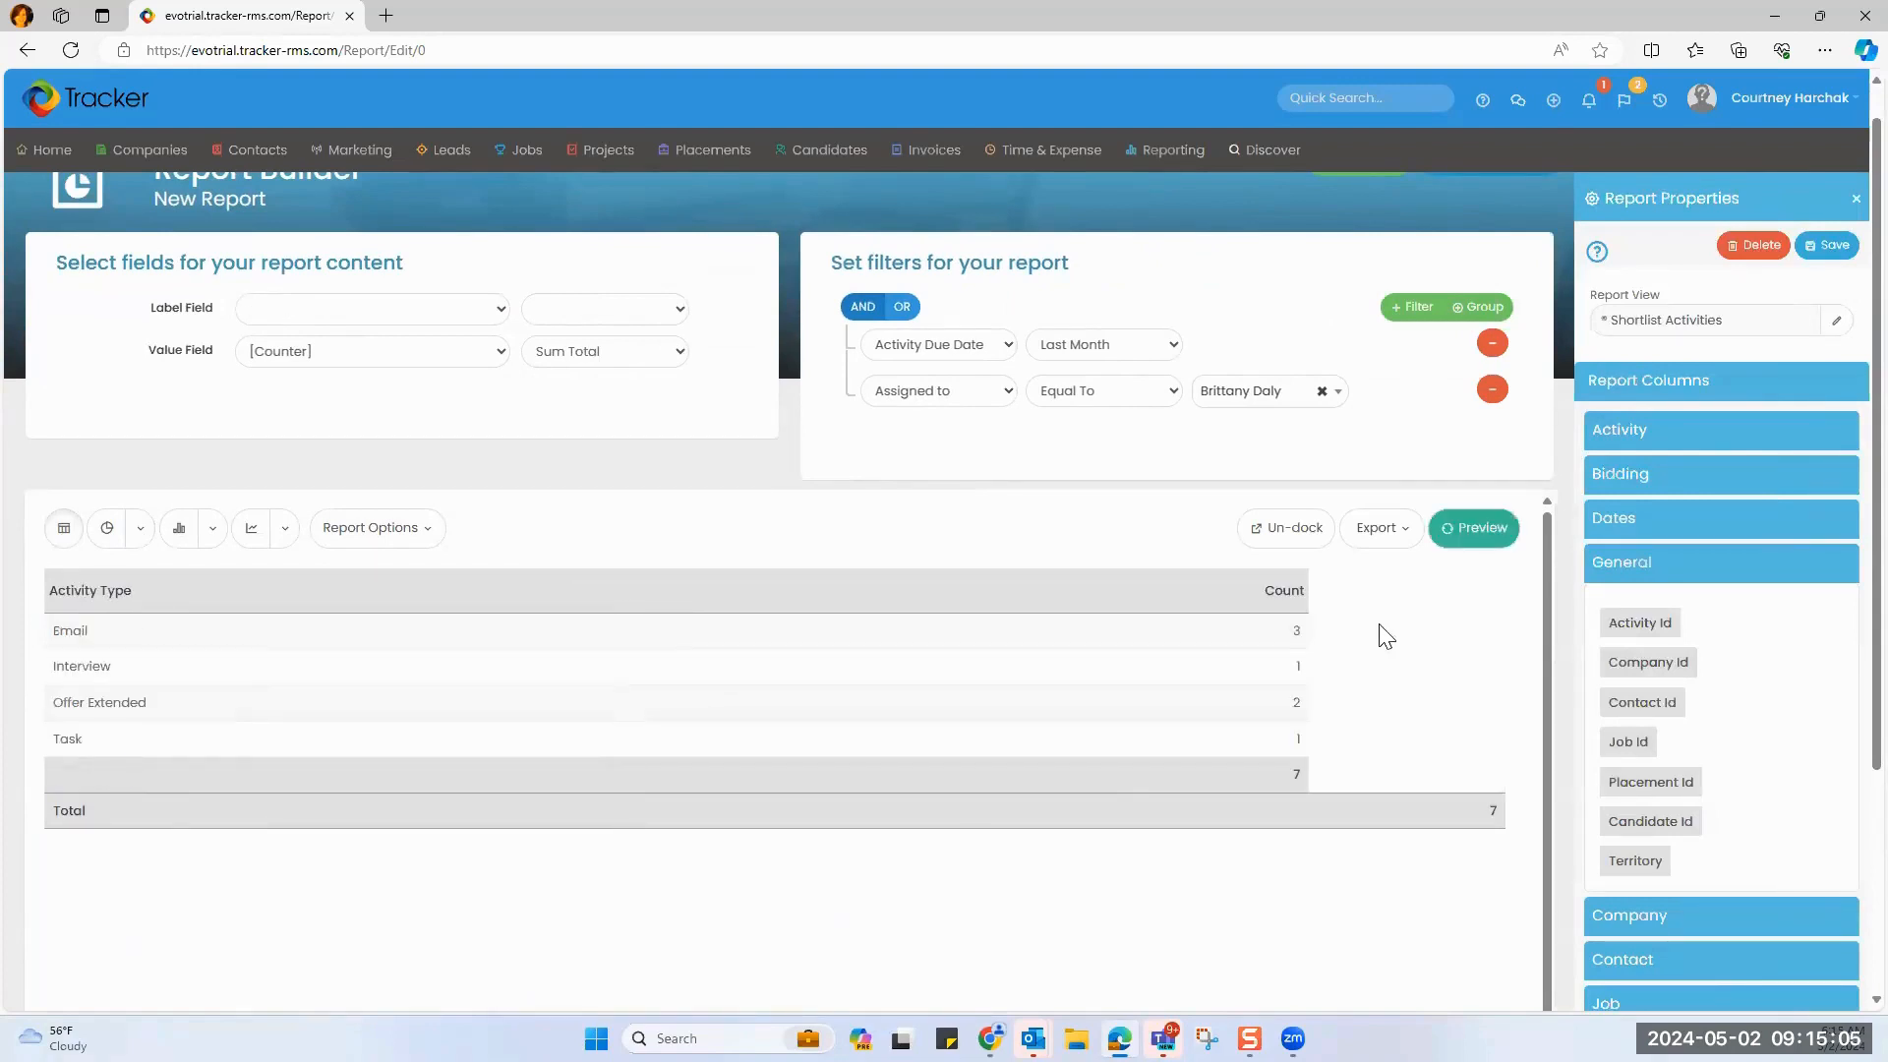
left_click(1458, 543)
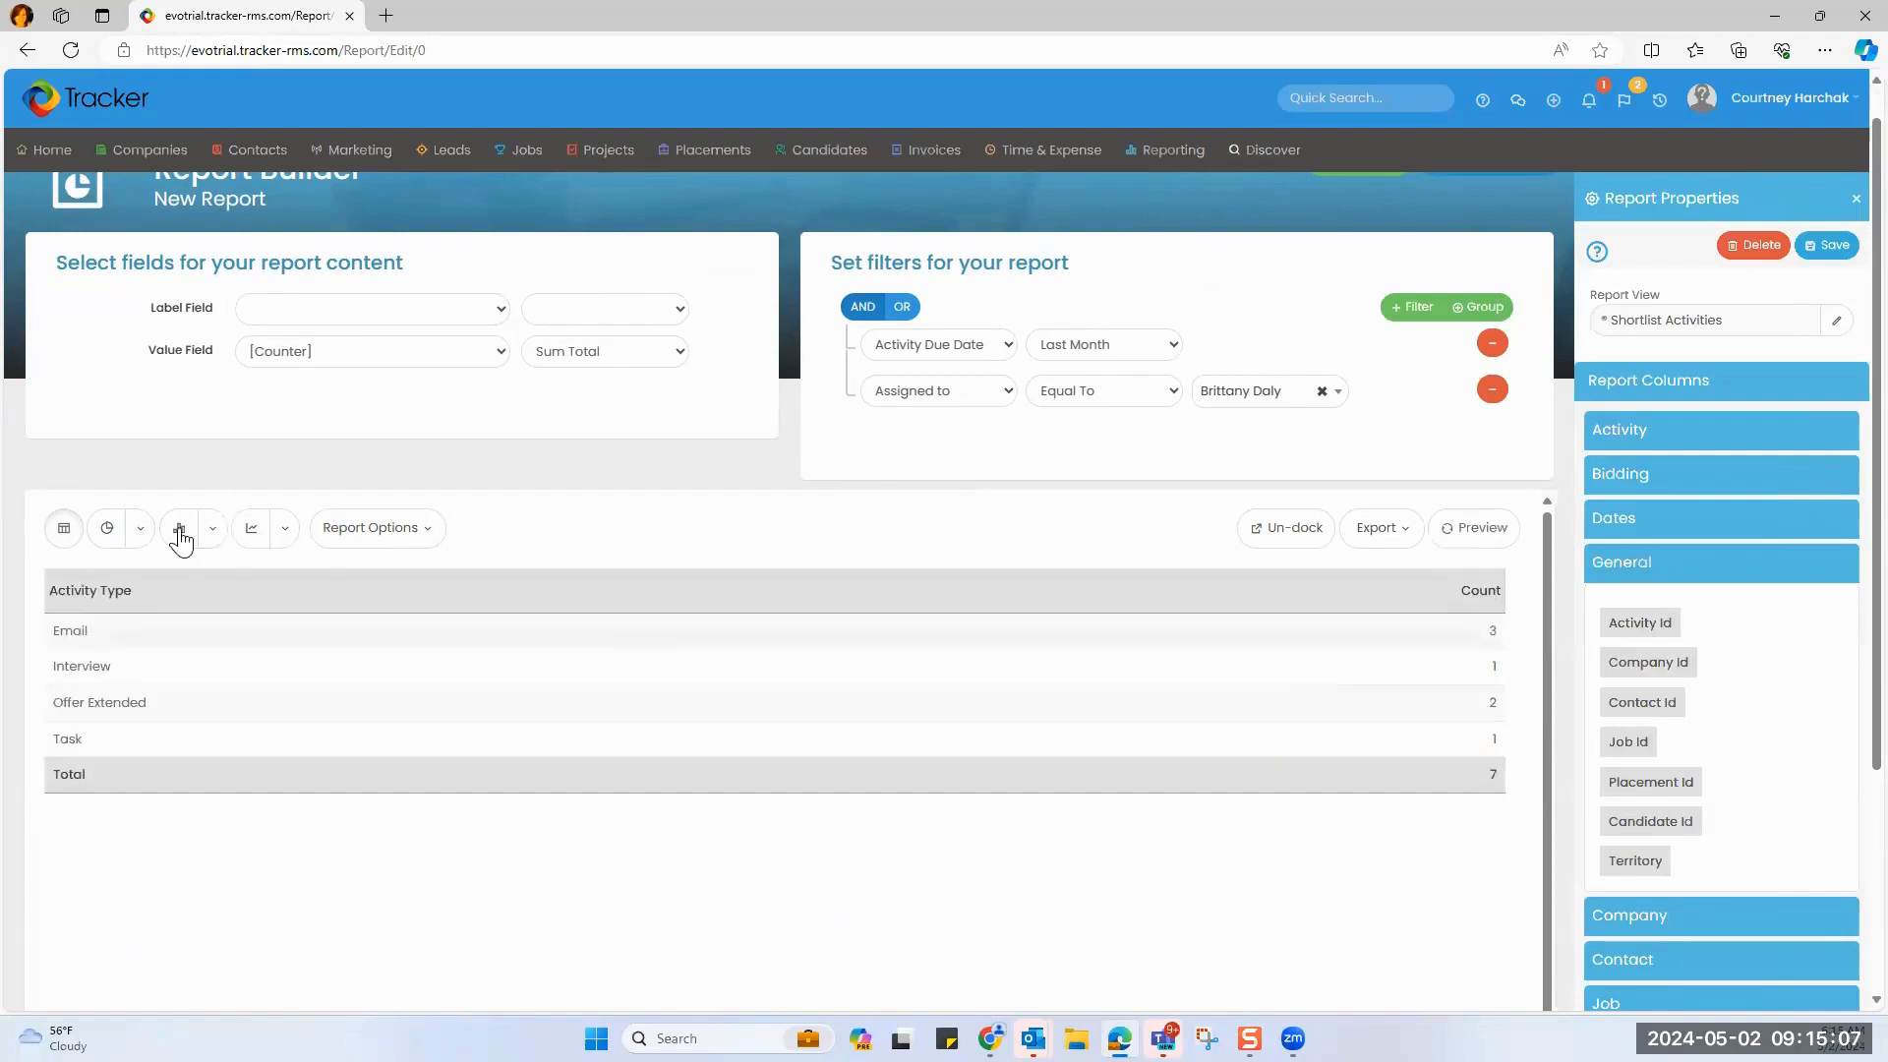
Display the activity counts by Activity Type as a pie chart and view the whole chart.
left_click(214, 531)
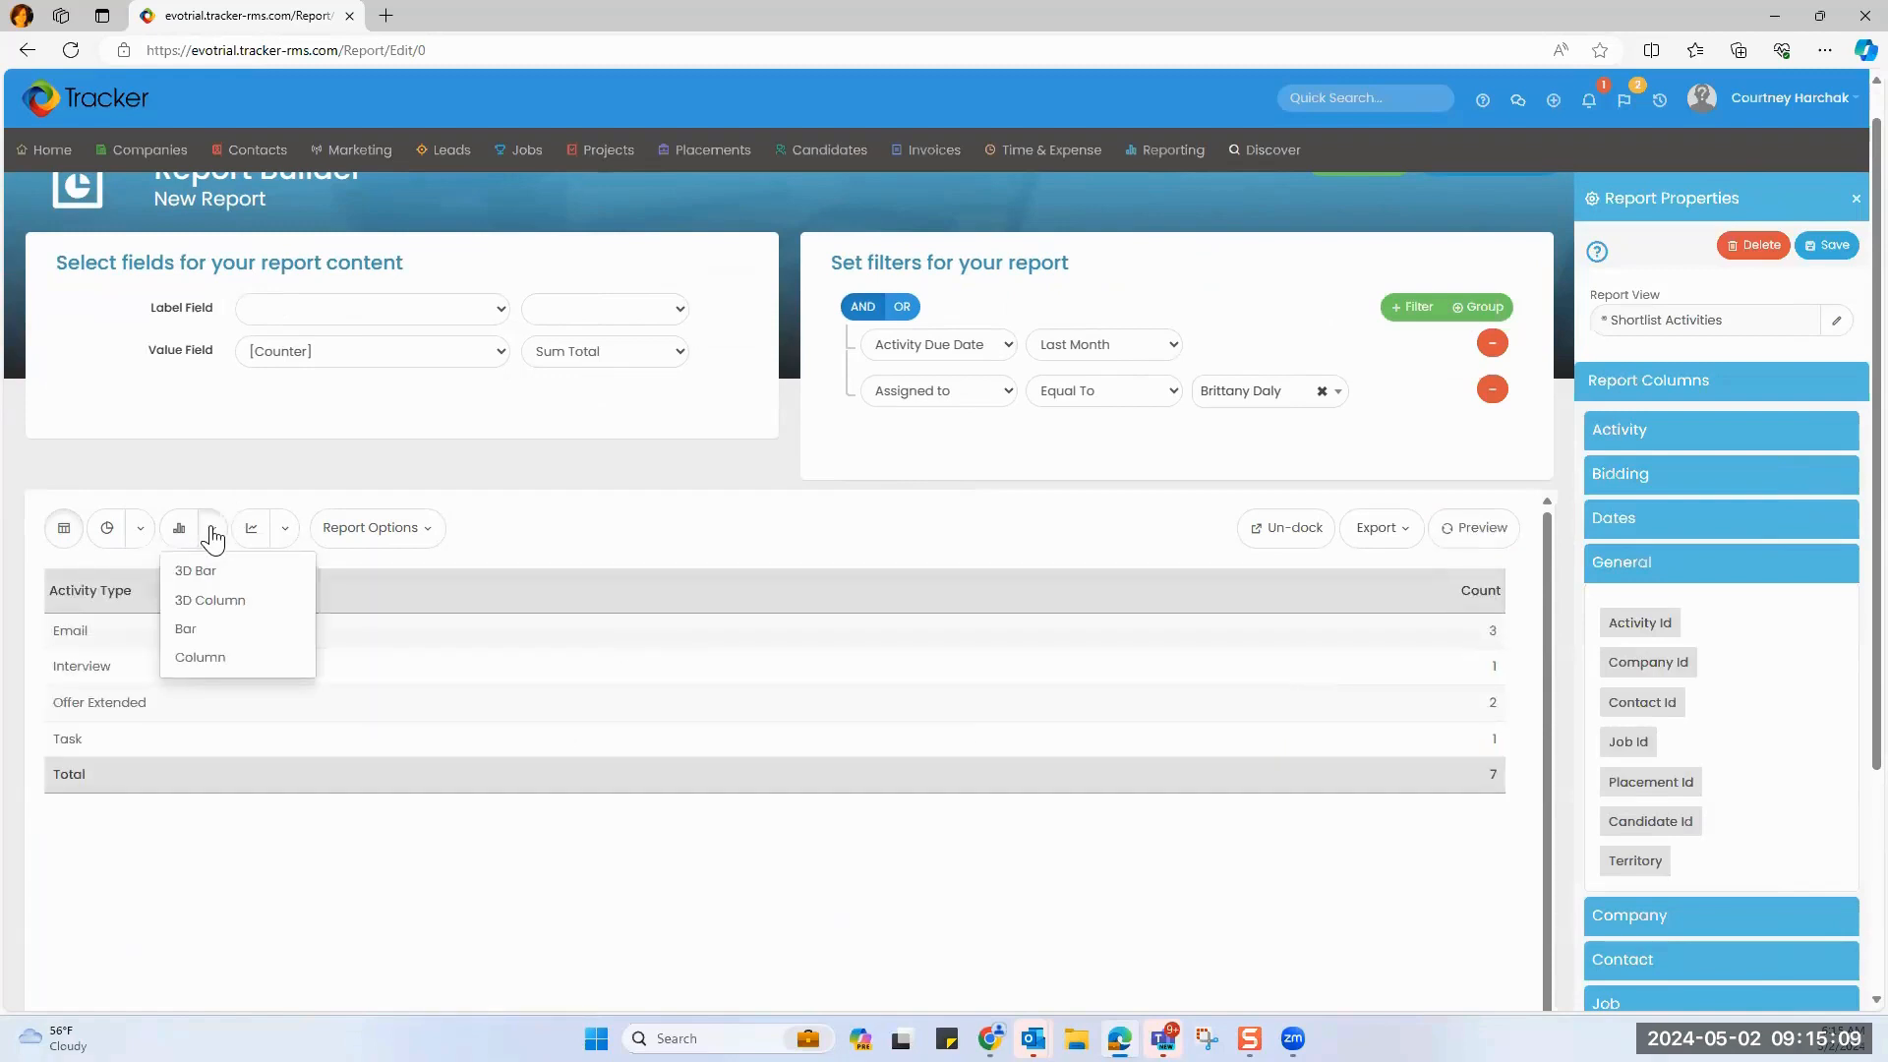
left_click(107, 535)
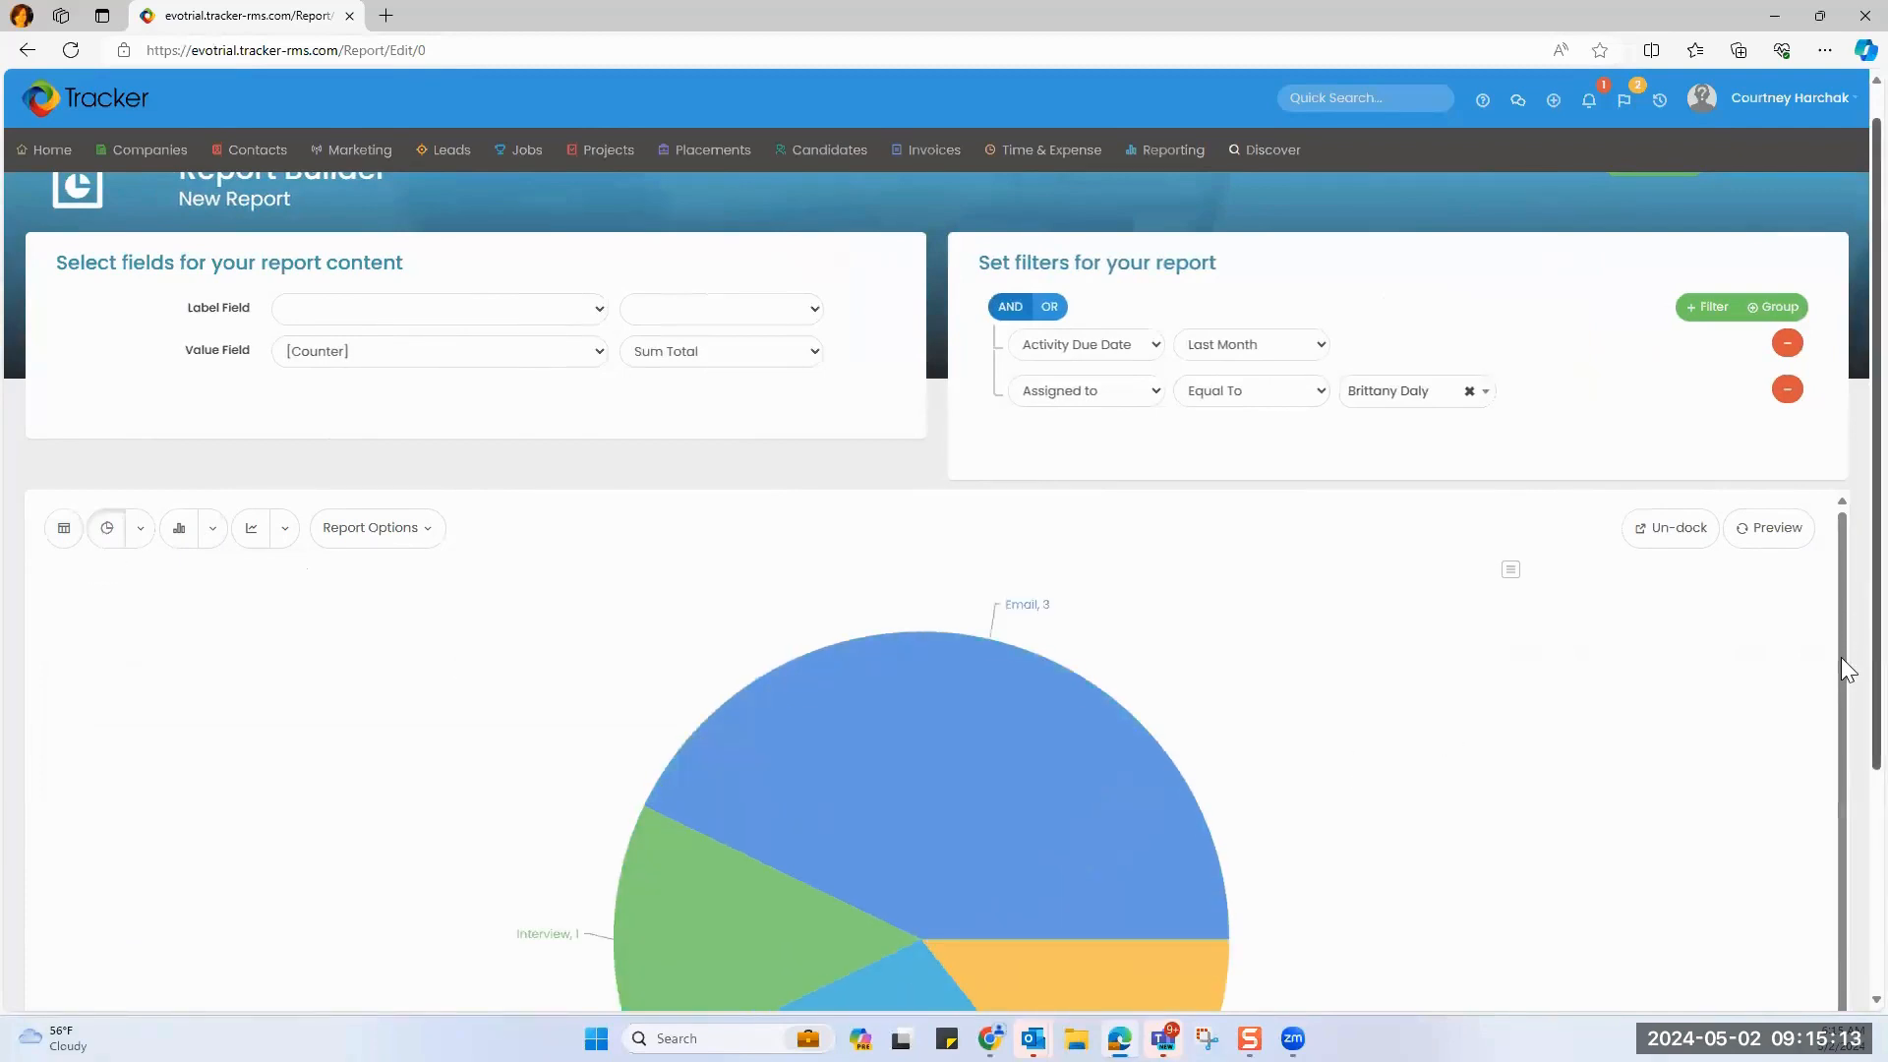
left_click_drag(1841, 657, 1841, 887)
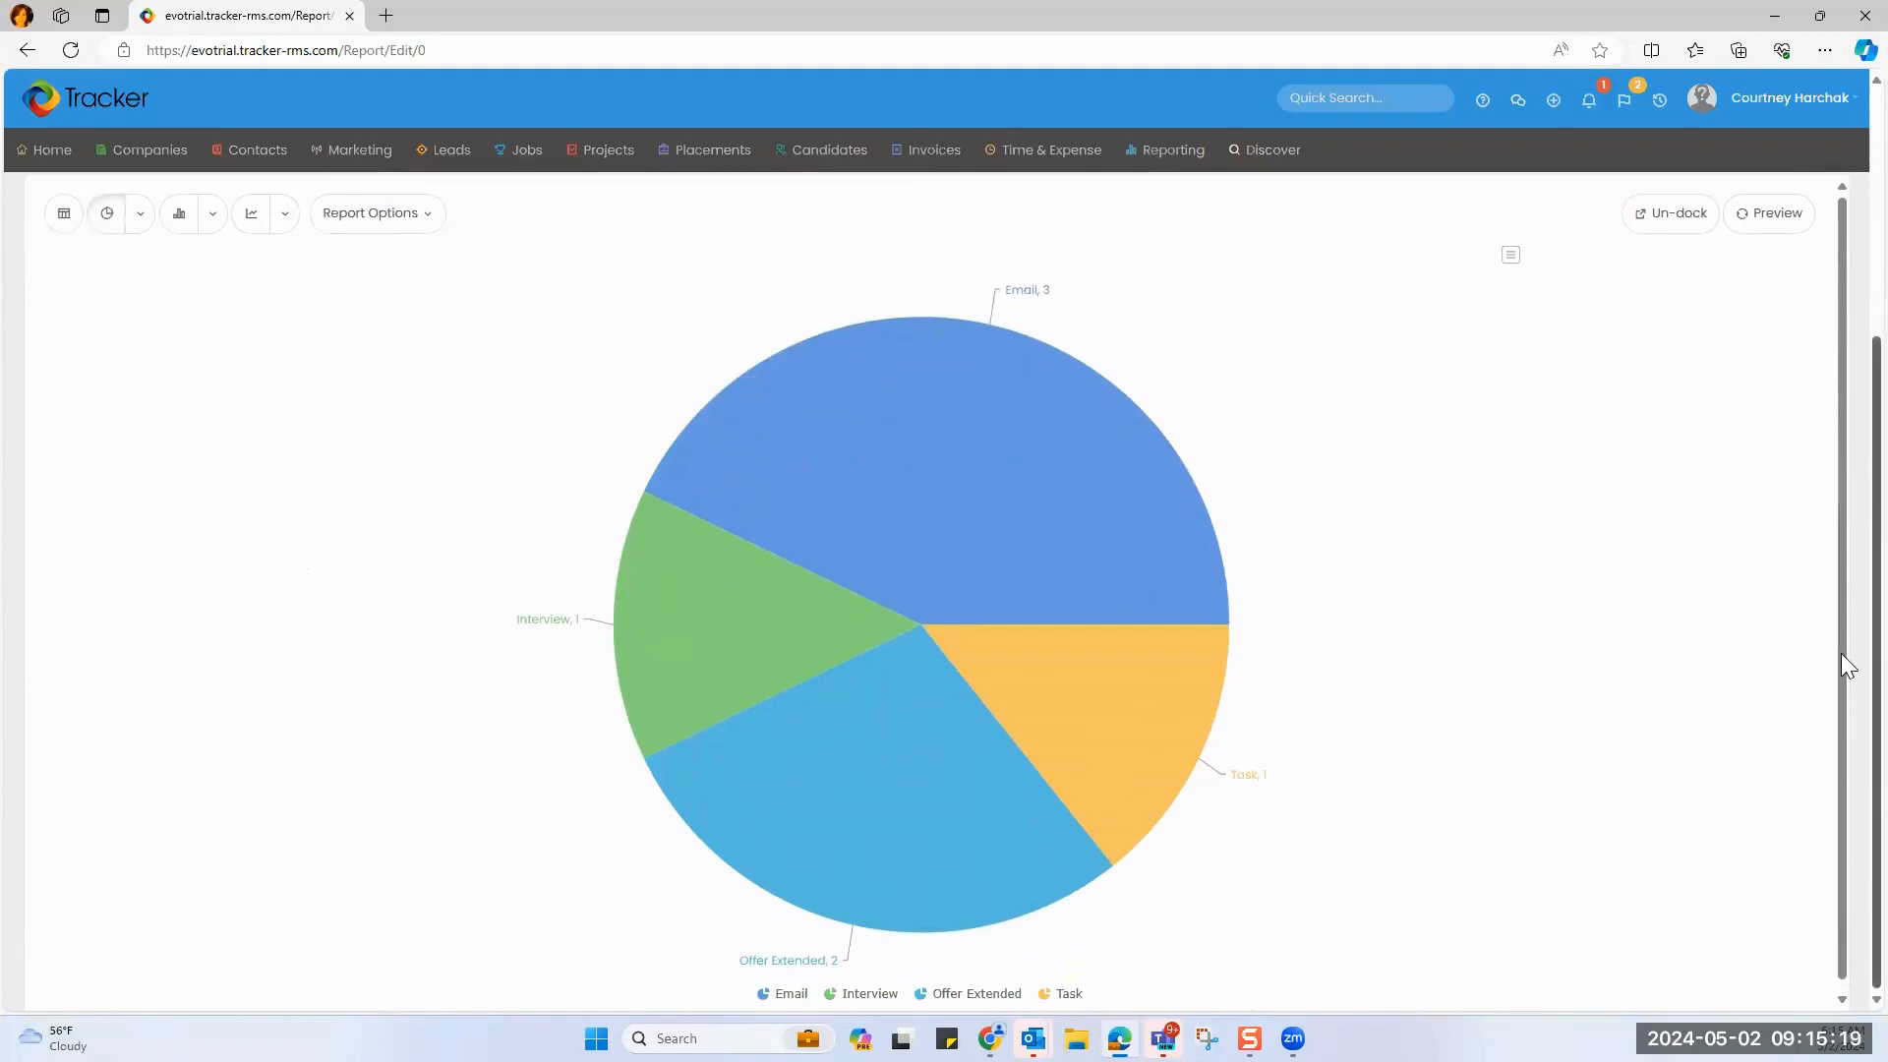
scroll(1845, 663, "up", 4)
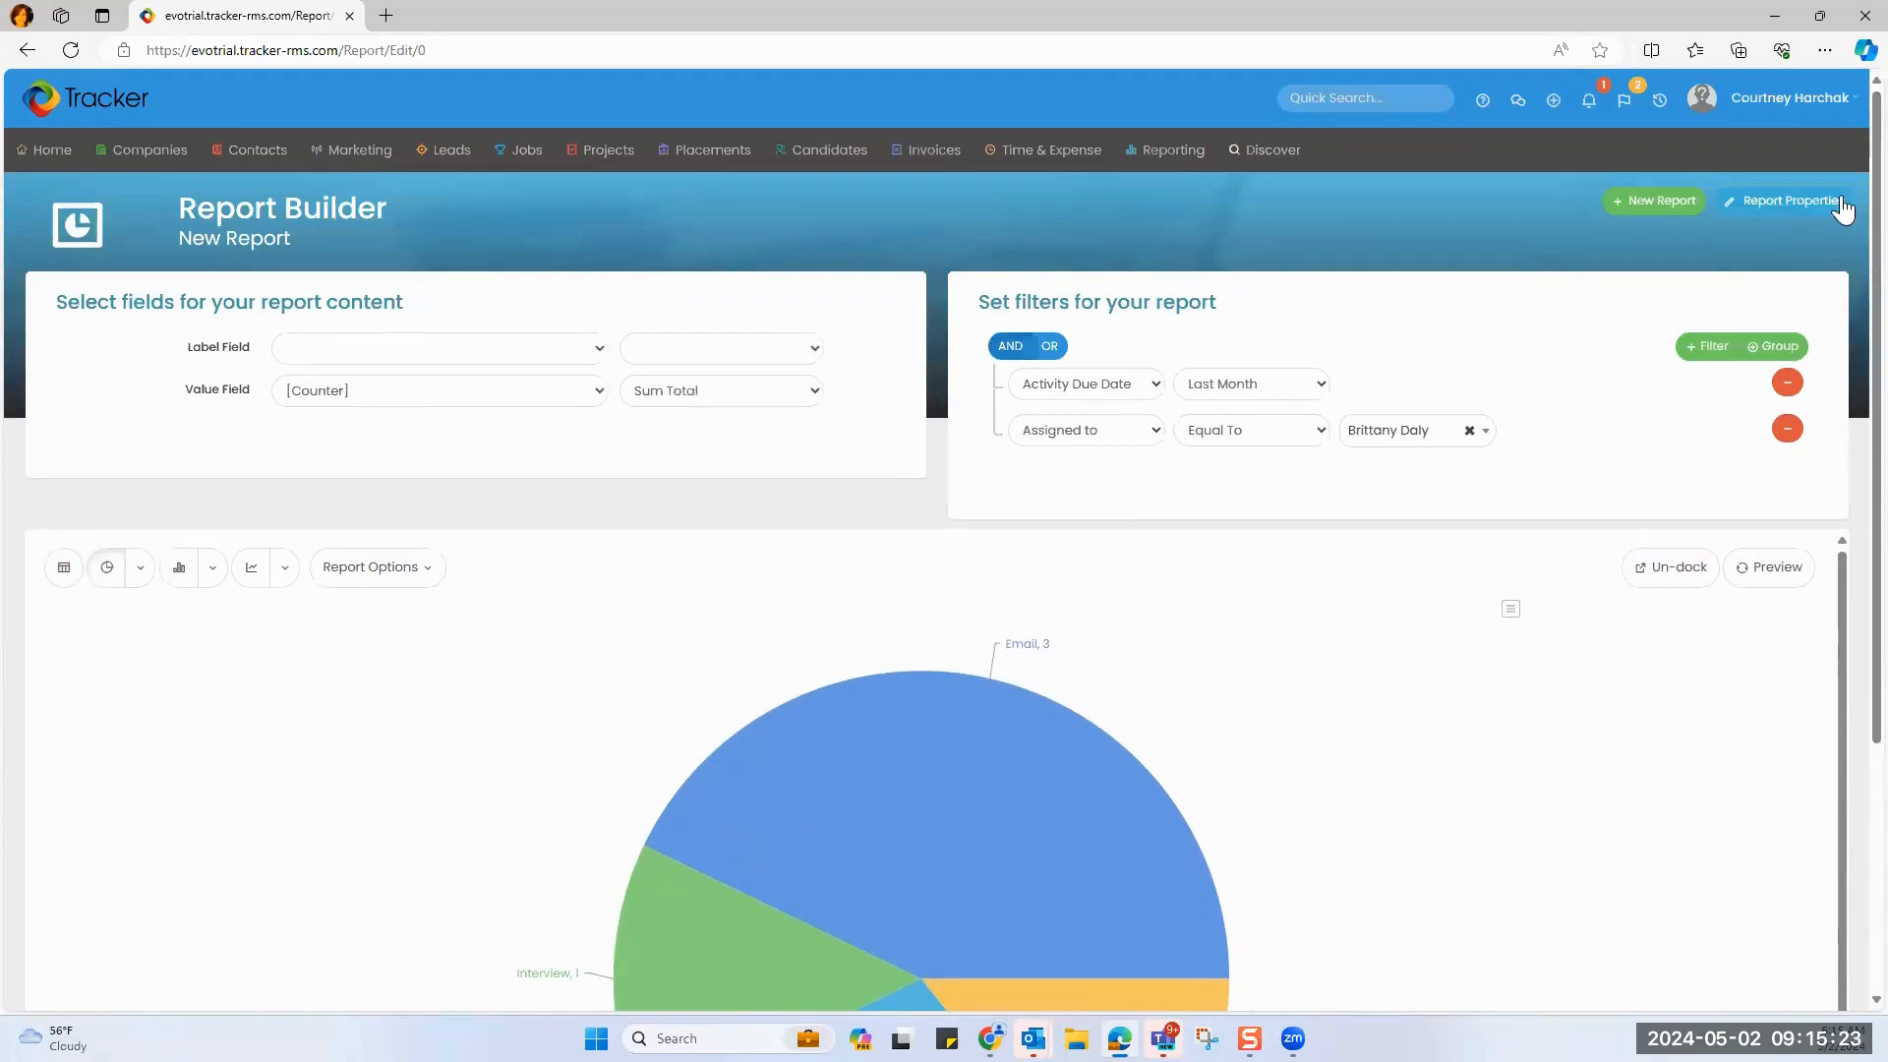
Review the naming, report group, dashboard and sharing options for saving the report, and cancel without saving.
left_click(1842, 202)
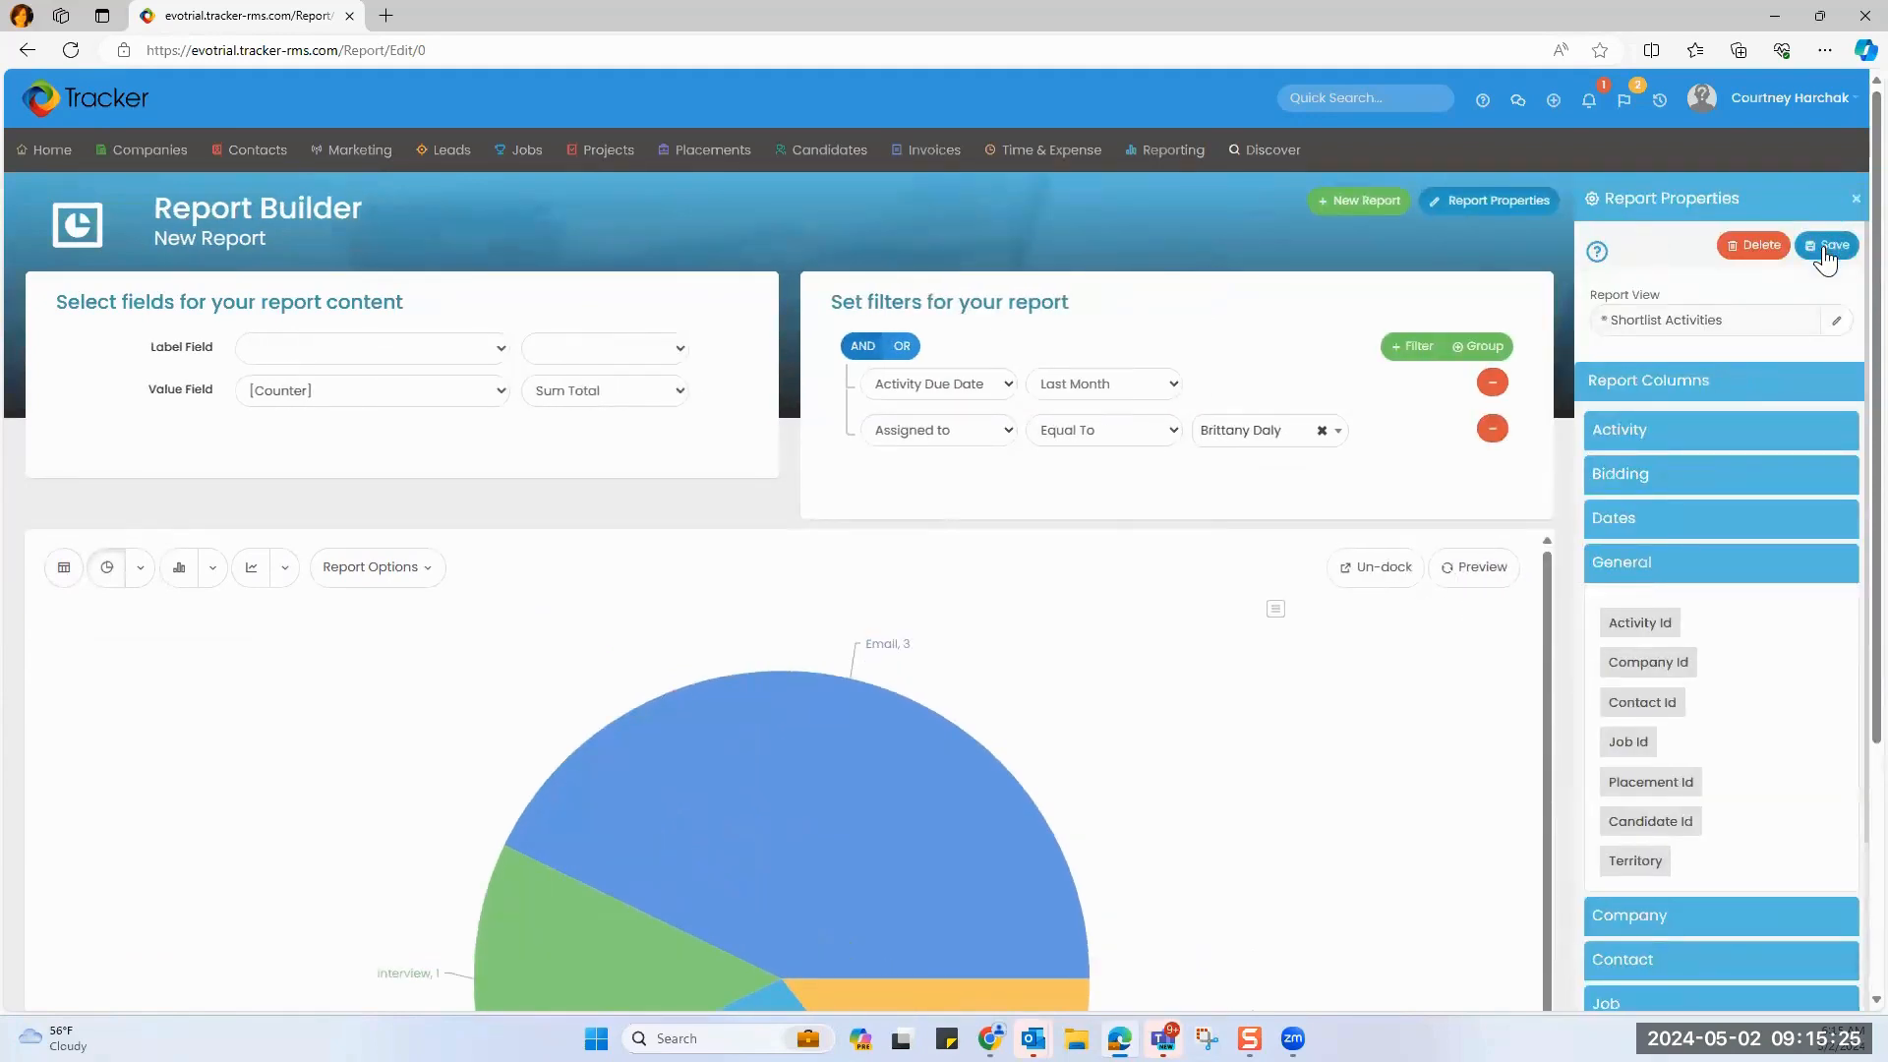
left_click(1824, 247)
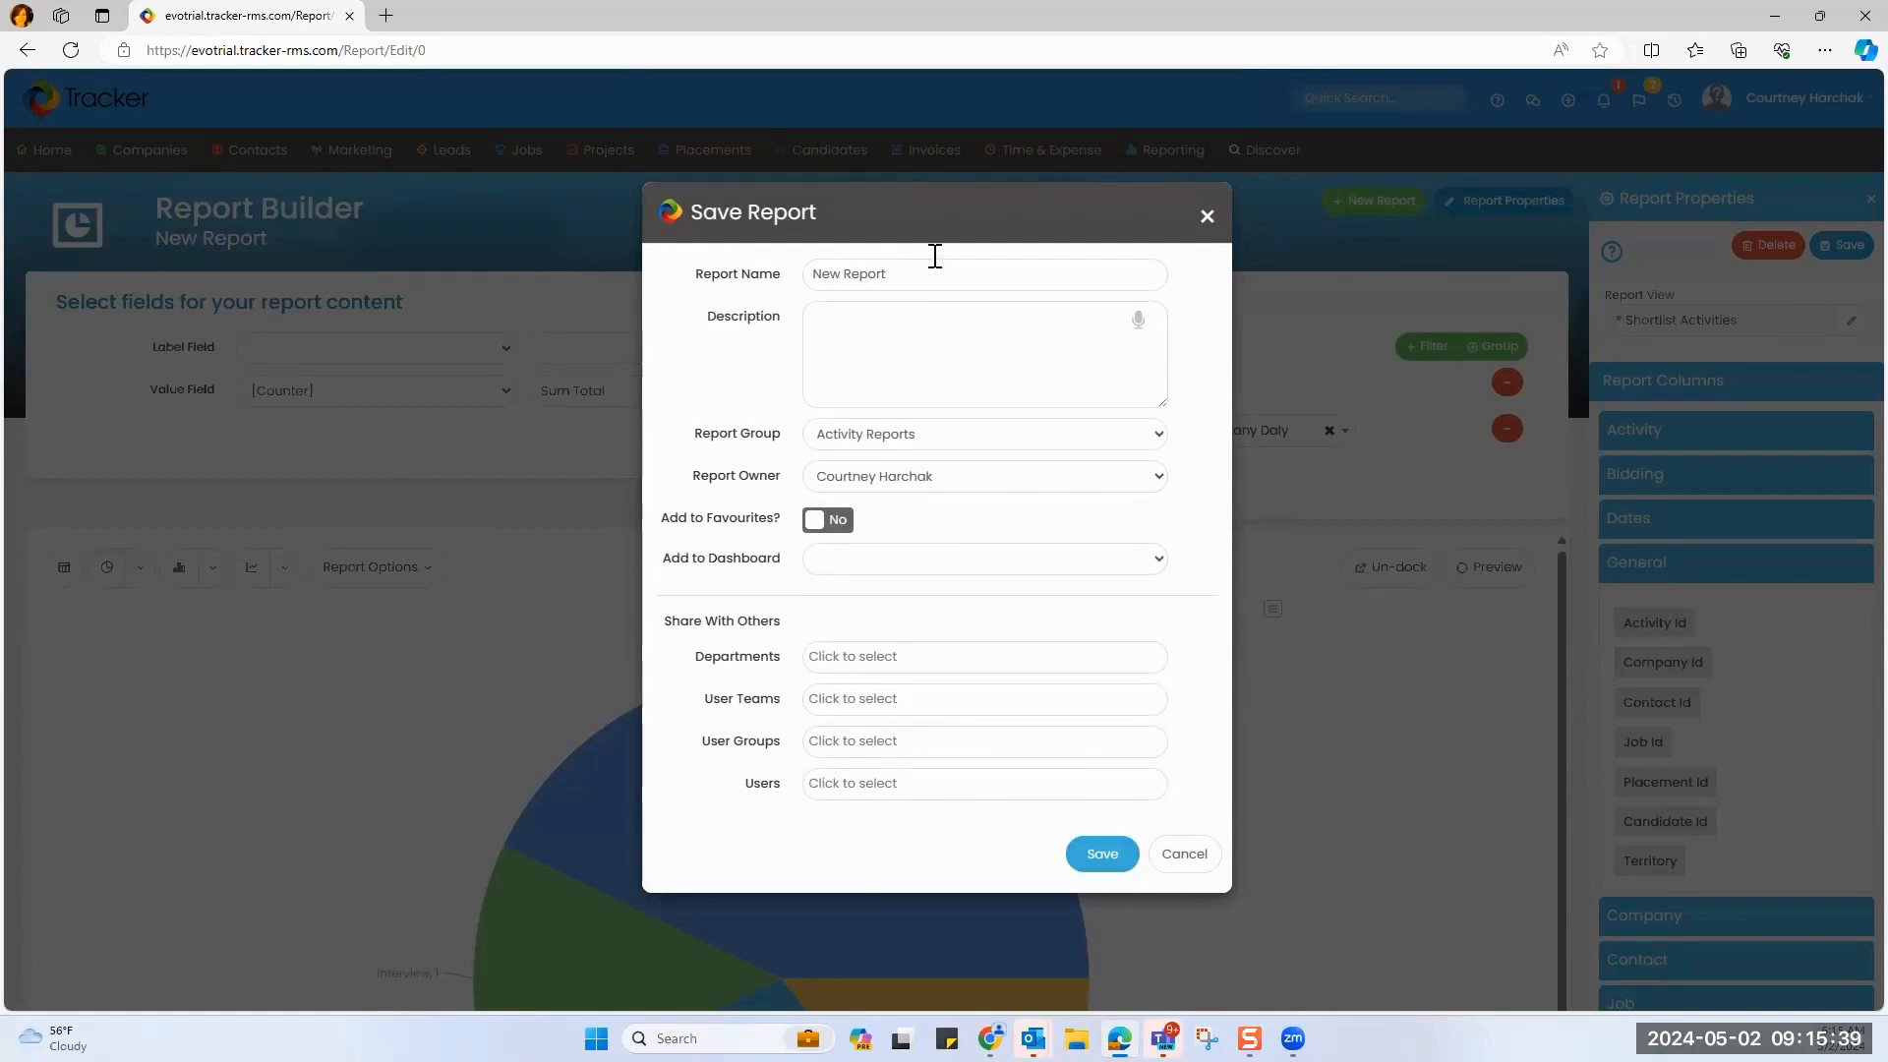
mouse_move(957, 211)
left_mouse_down()
mouse_move(978, 472)
mouse_move(1012, 270)
mouse_move(999, 198)
mouse_move(982, 219)
left_mouse_up()
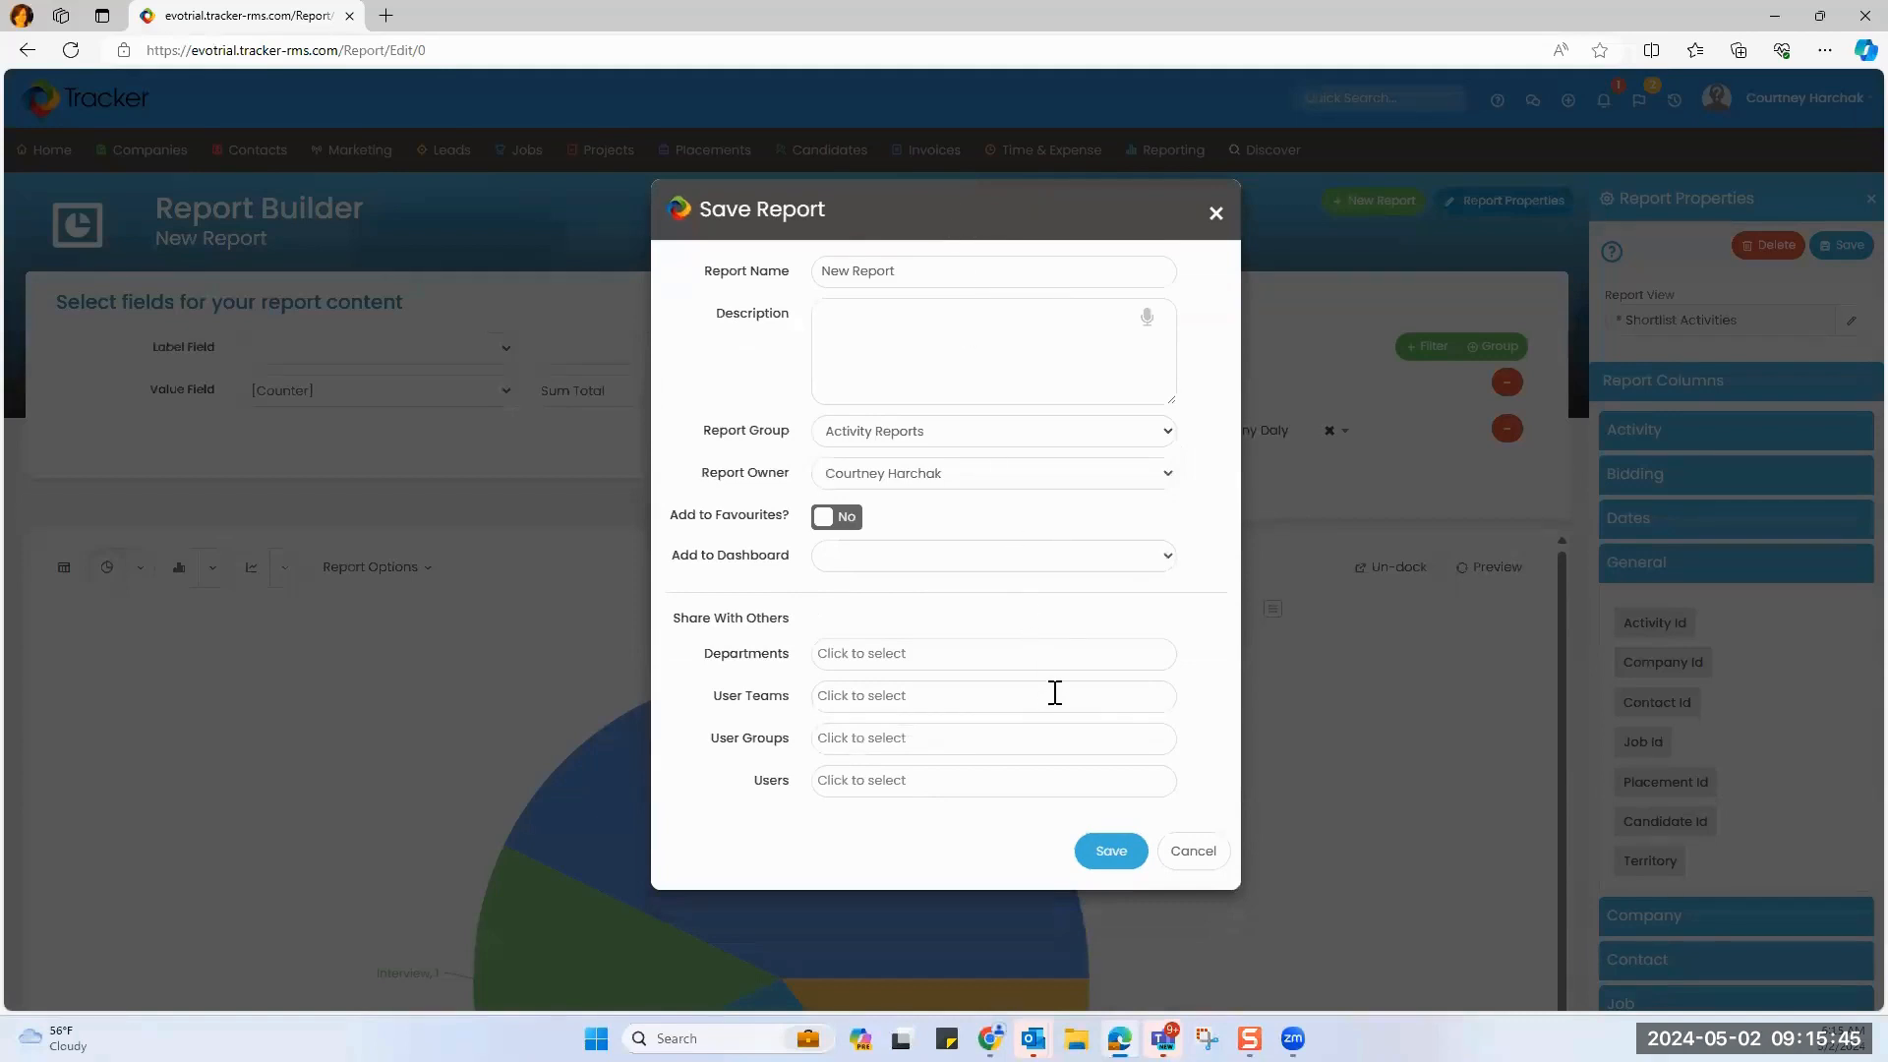
left_click(1194, 852)
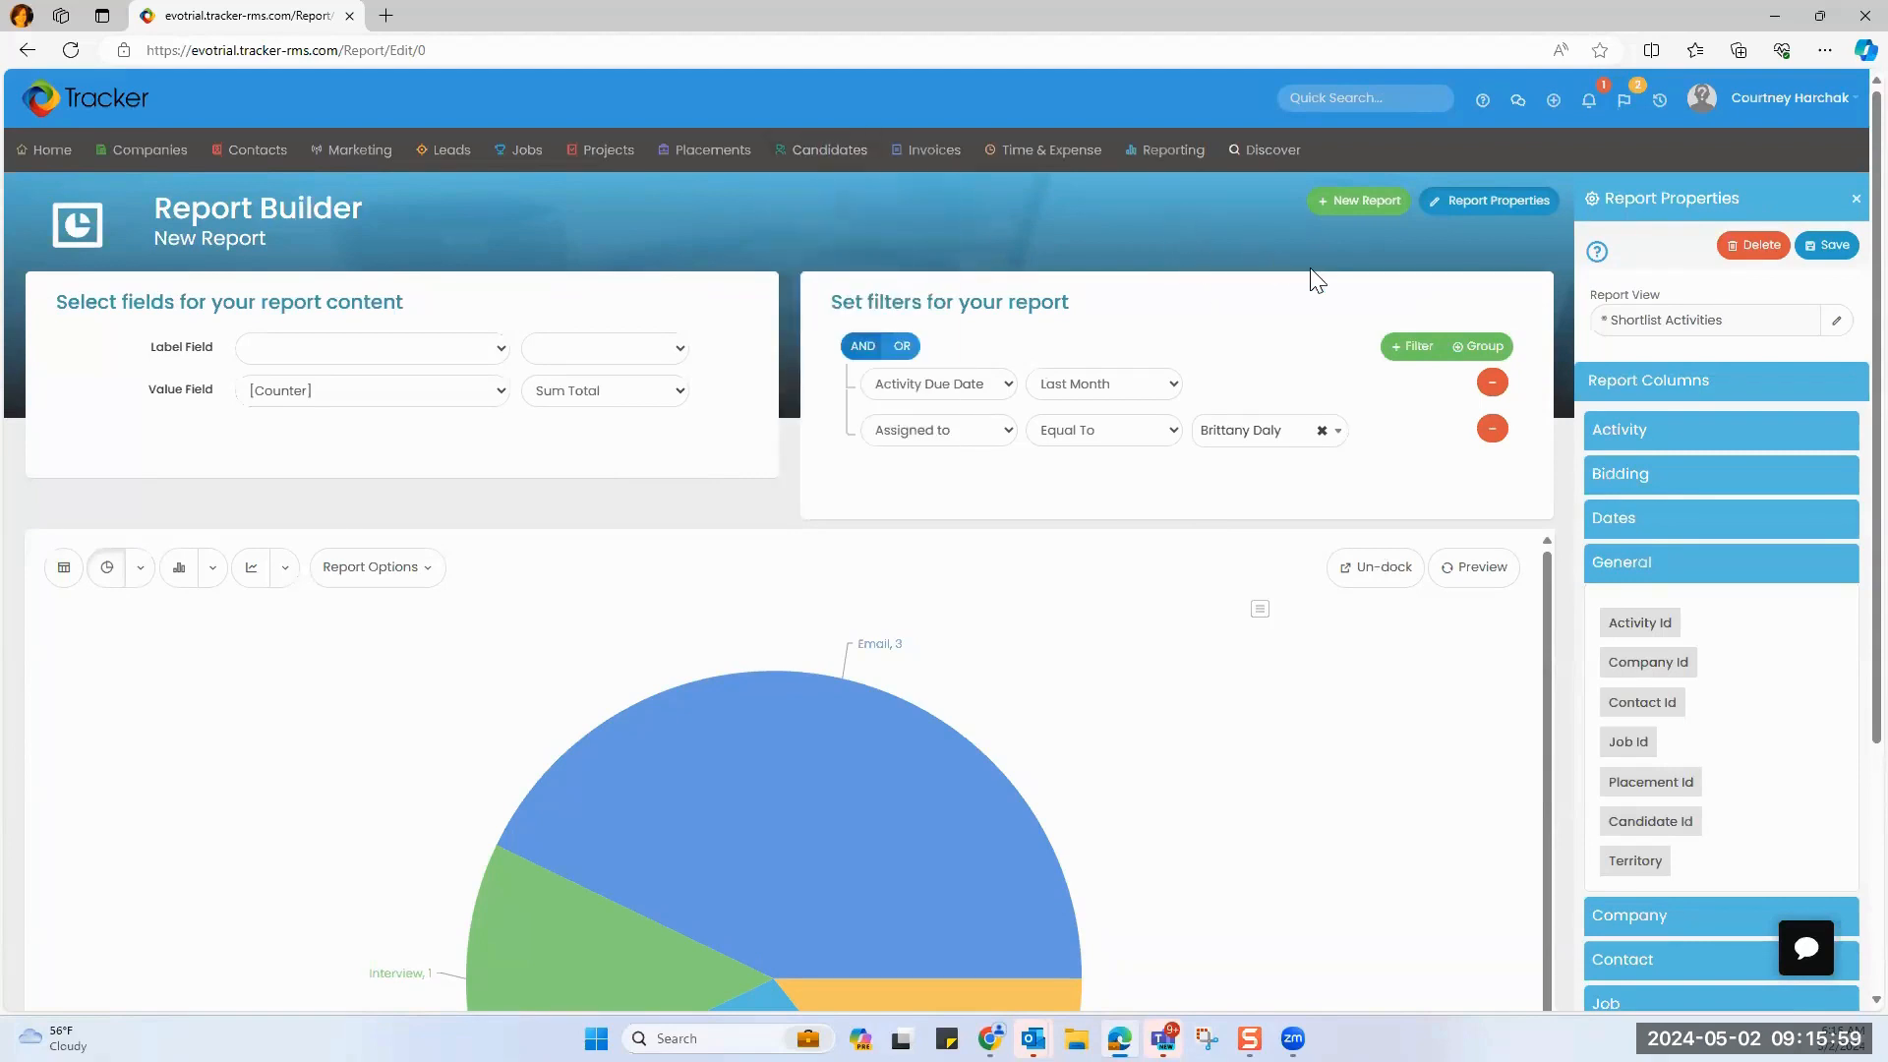
Start a new report based on the Placements view from the Placements report views.
left_click(1349, 205)
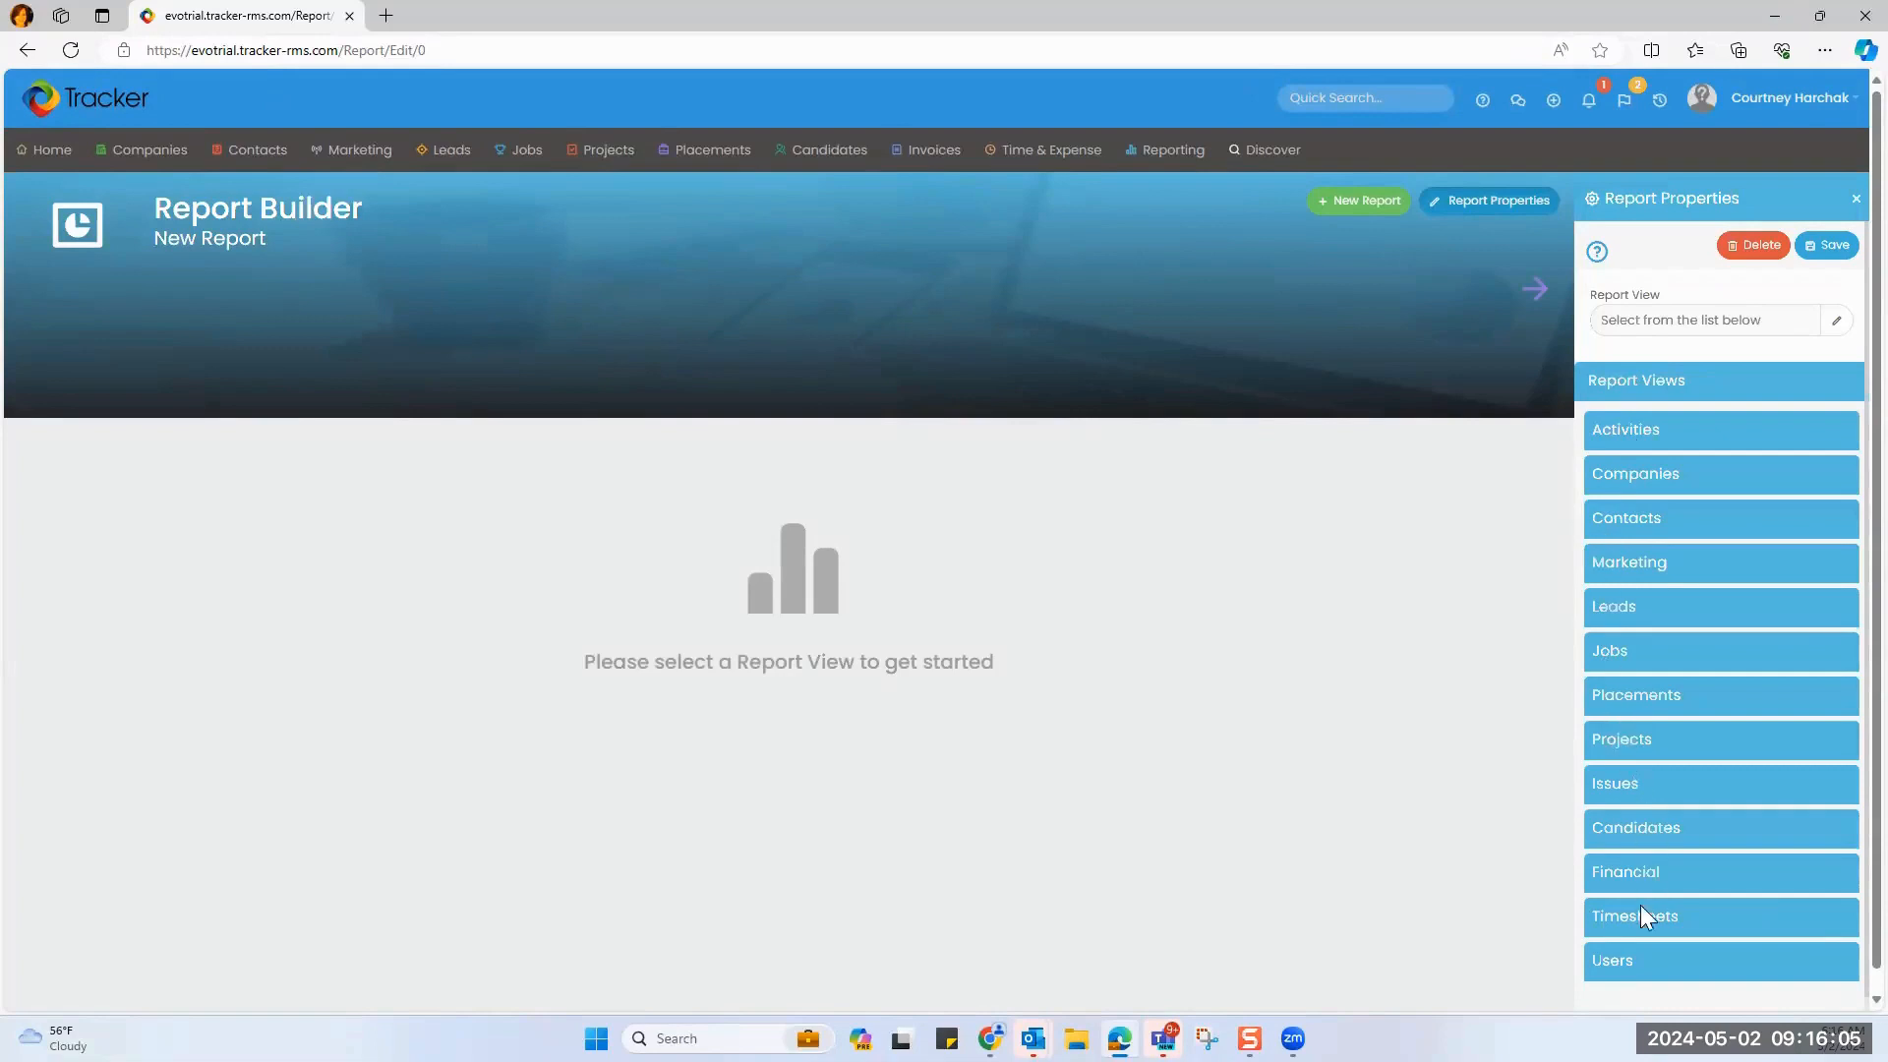
left_click(1632, 701)
scroll(1633, 704, "down", 1)
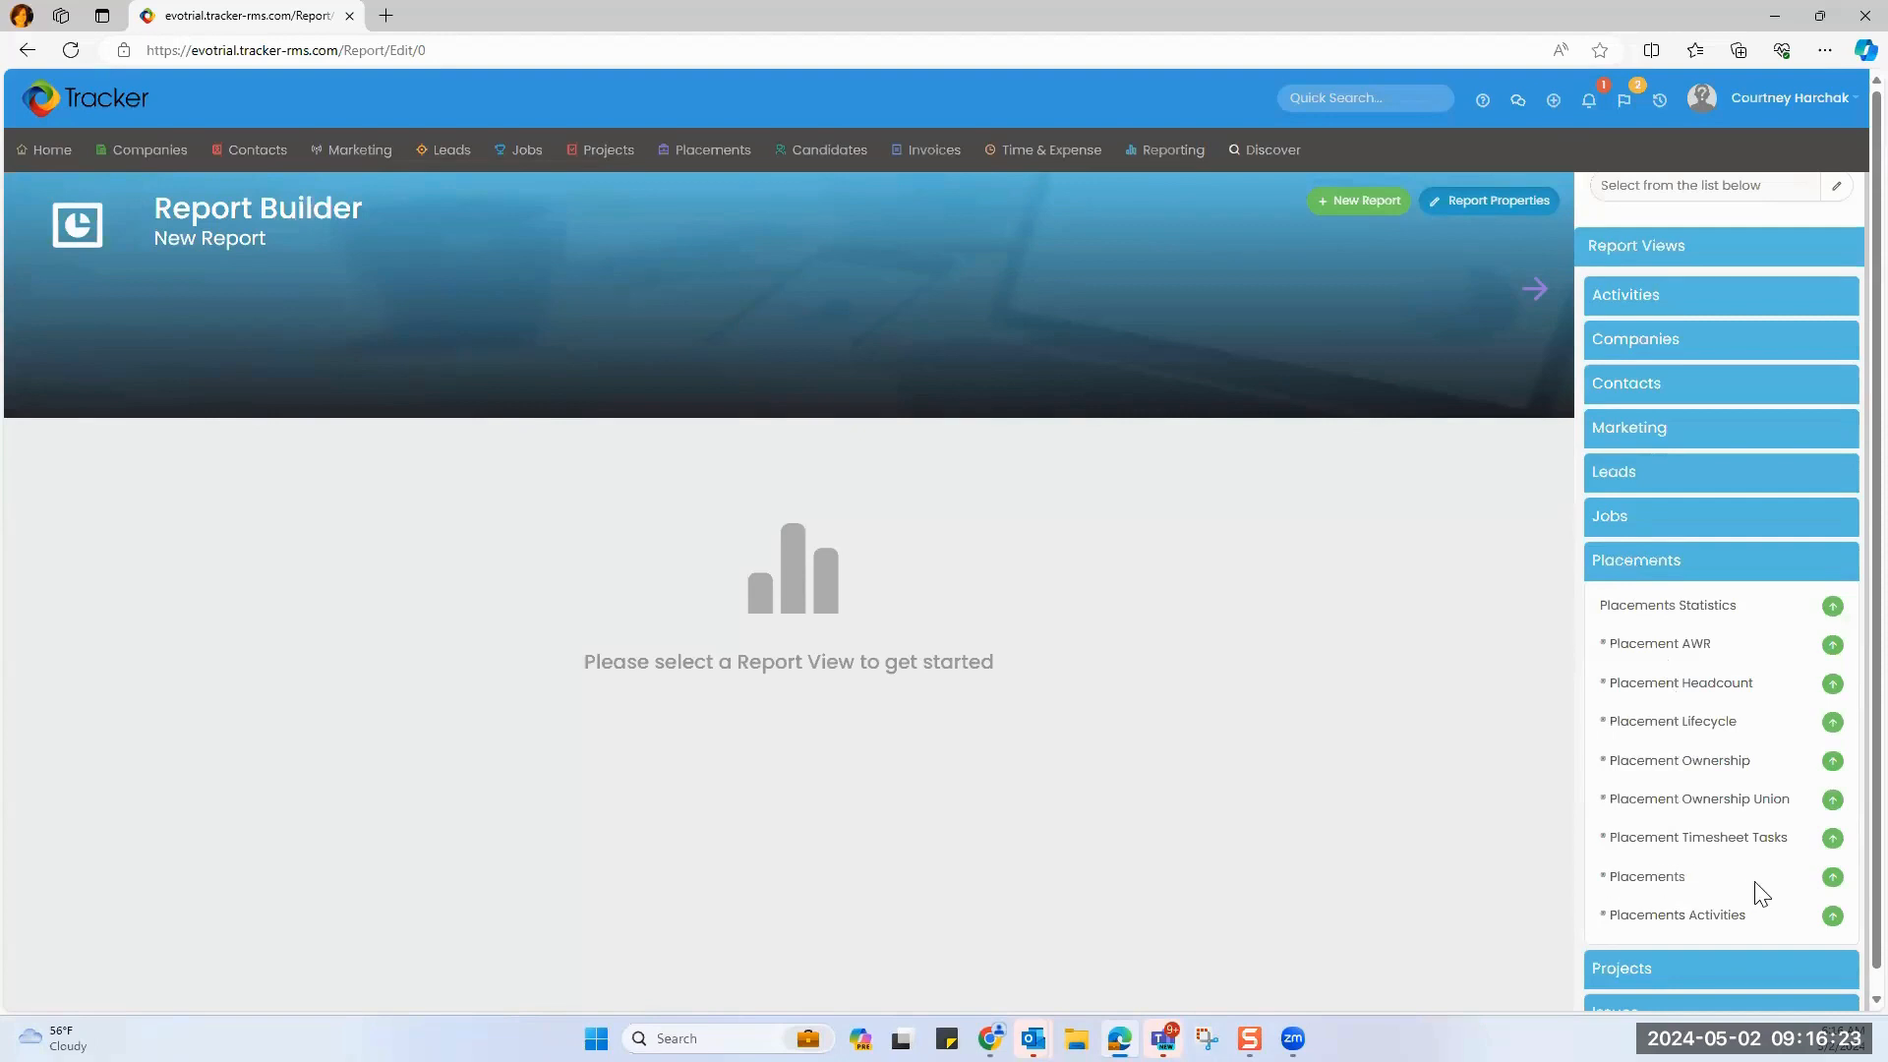
left_click(1832, 877)
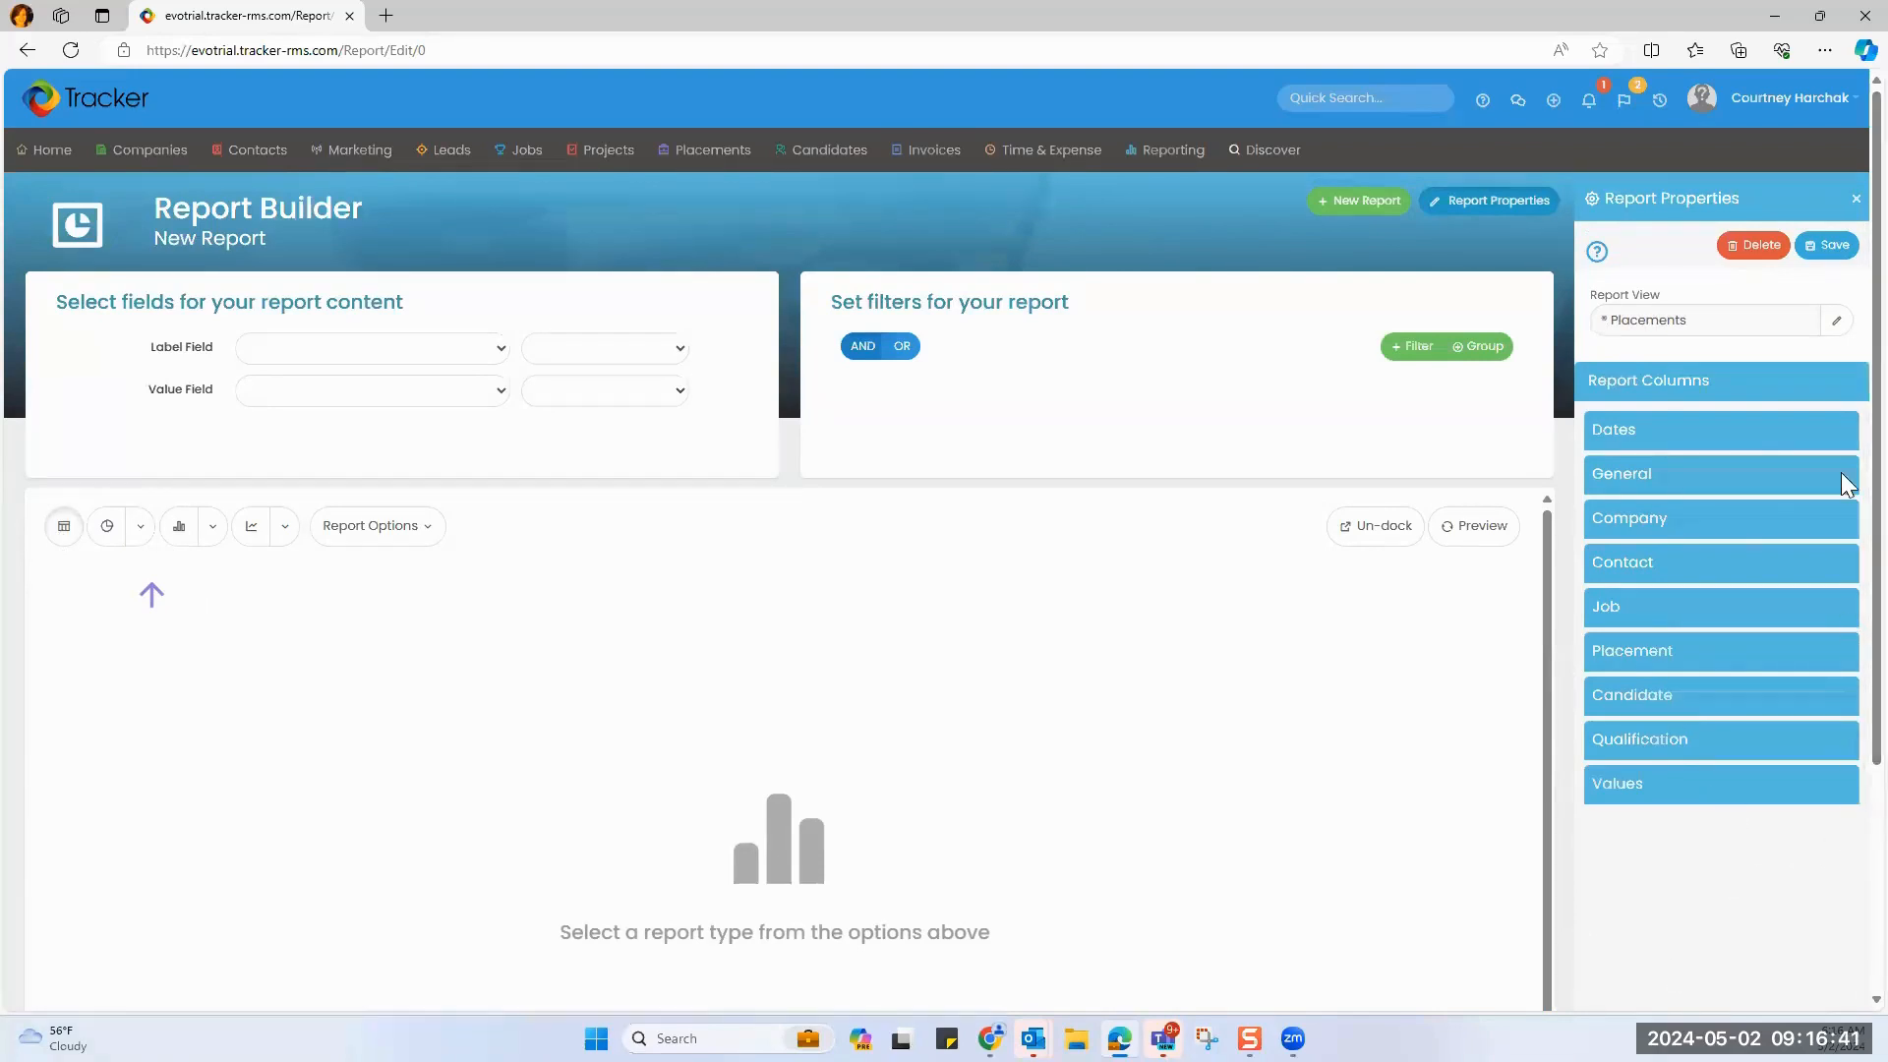
Add the Company Name, Job Name and Work Type columns to the Placements report.
left_click(1645, 528)
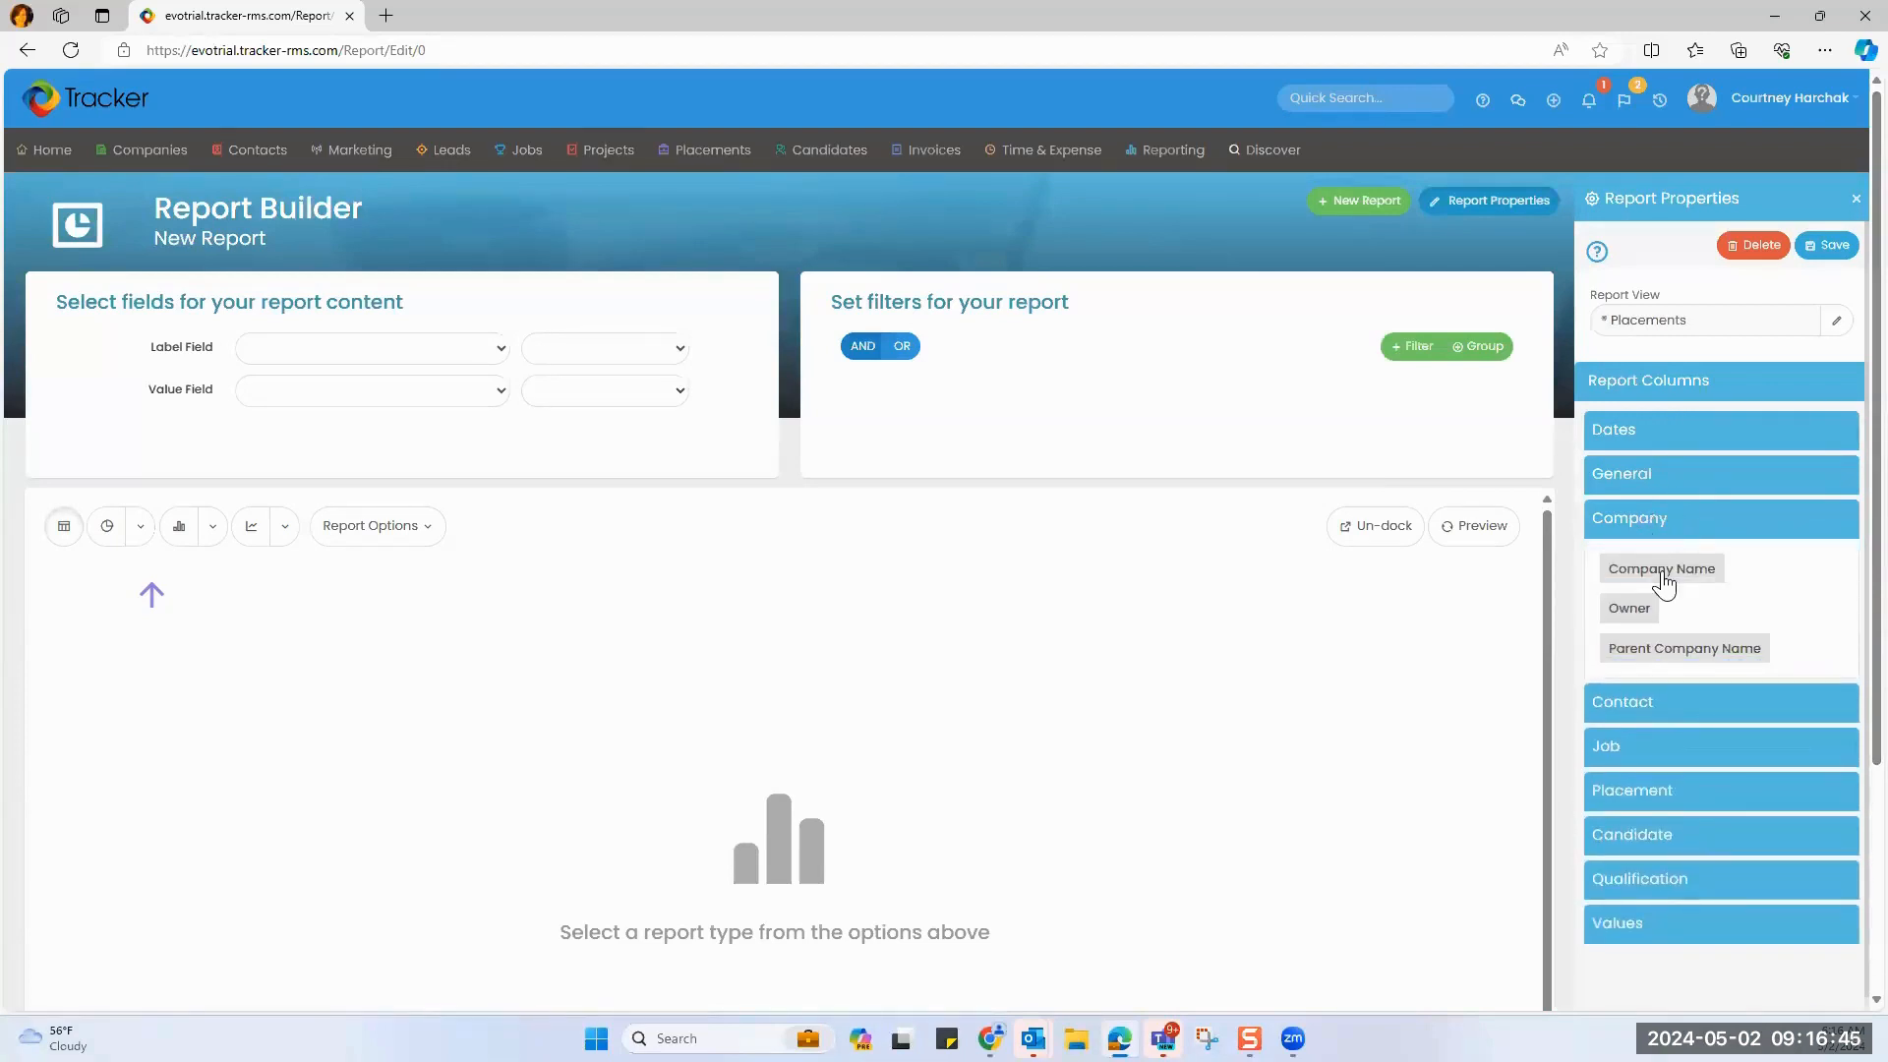
left_click(1661, 572)
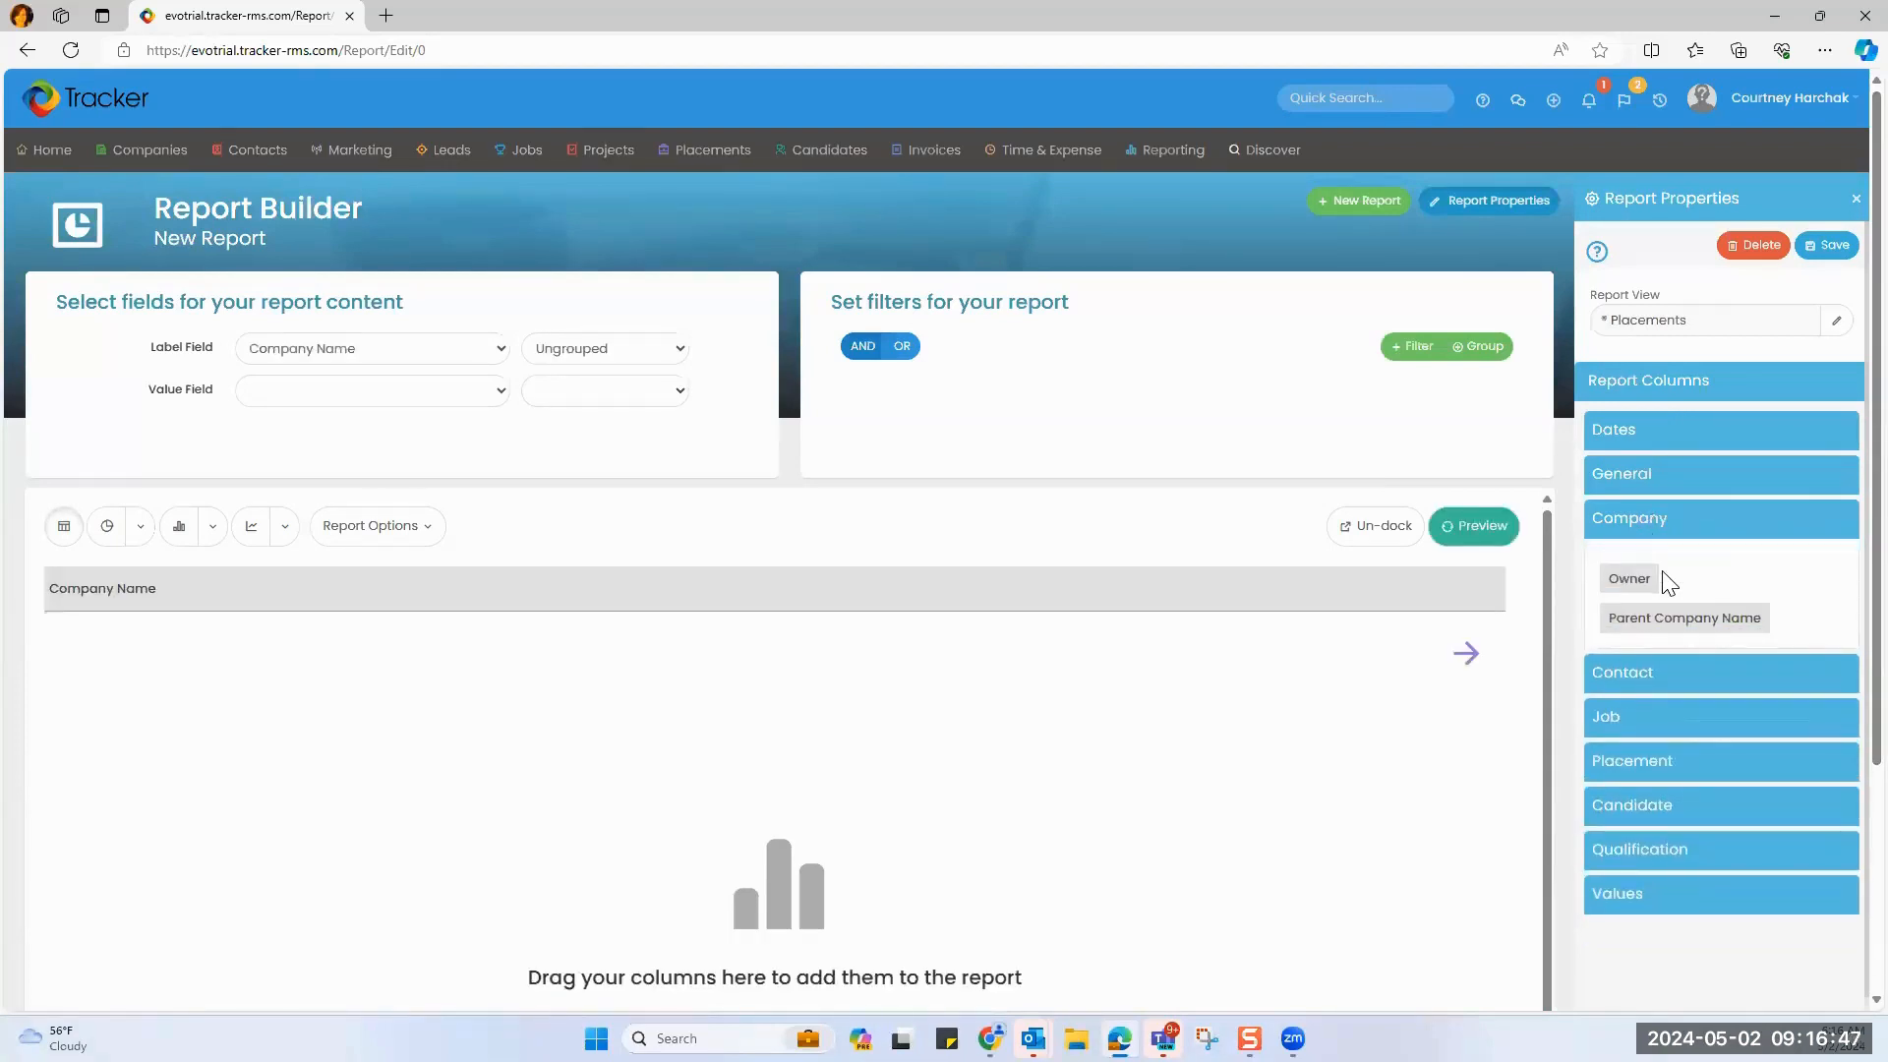
left_click(1632, 717)
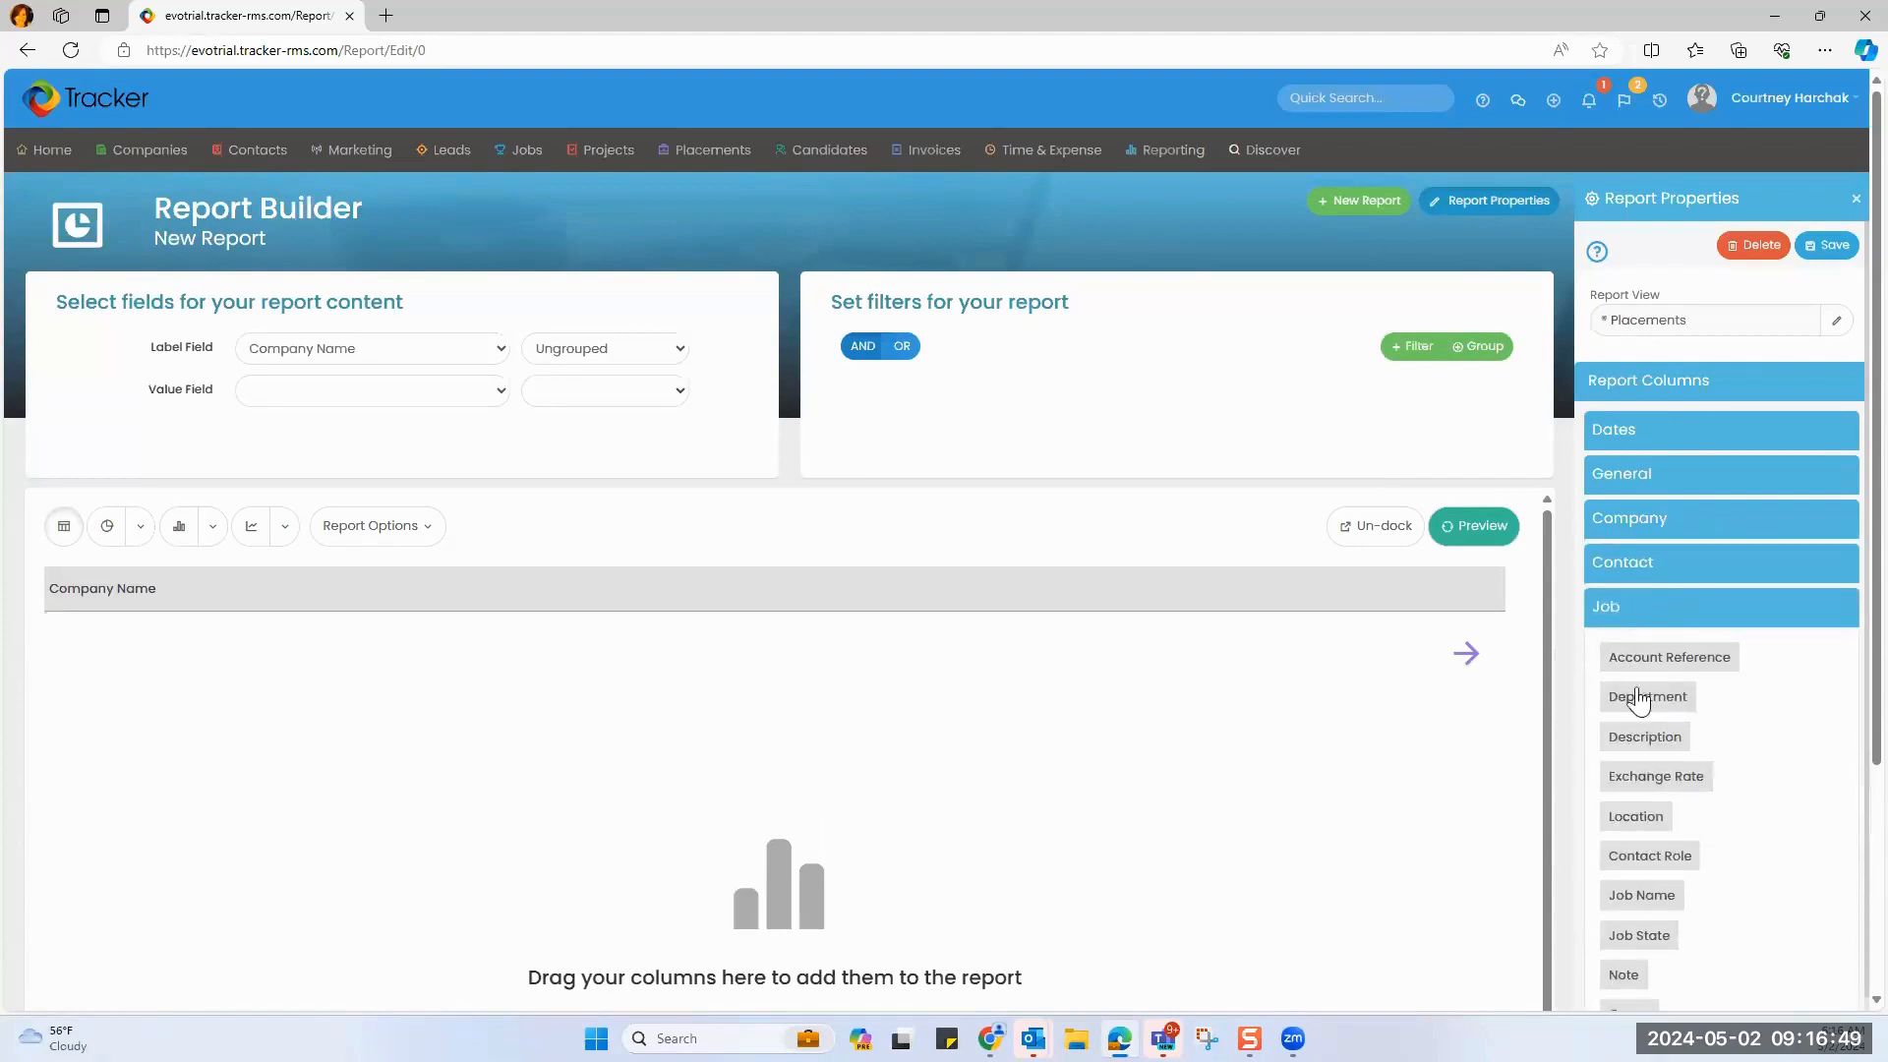
scroll(1627, 679, "down", 3)
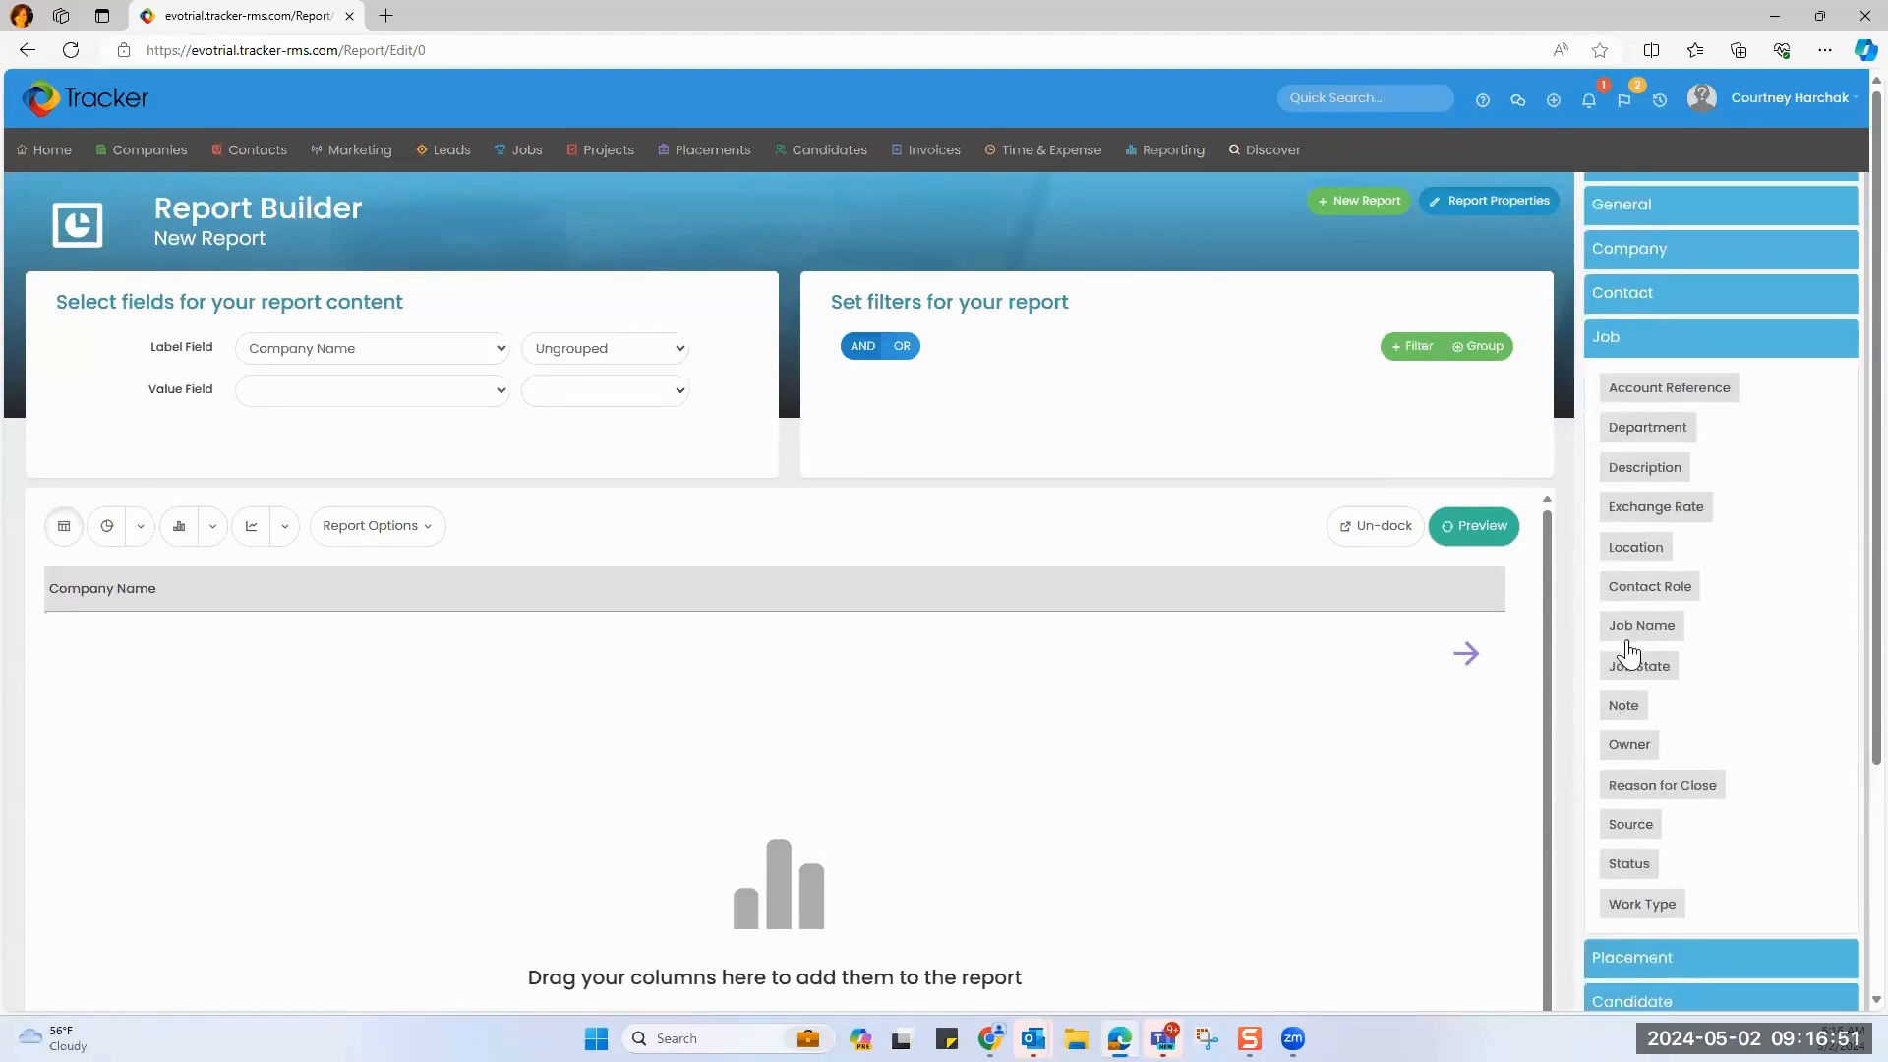
left_click(1626, 639)
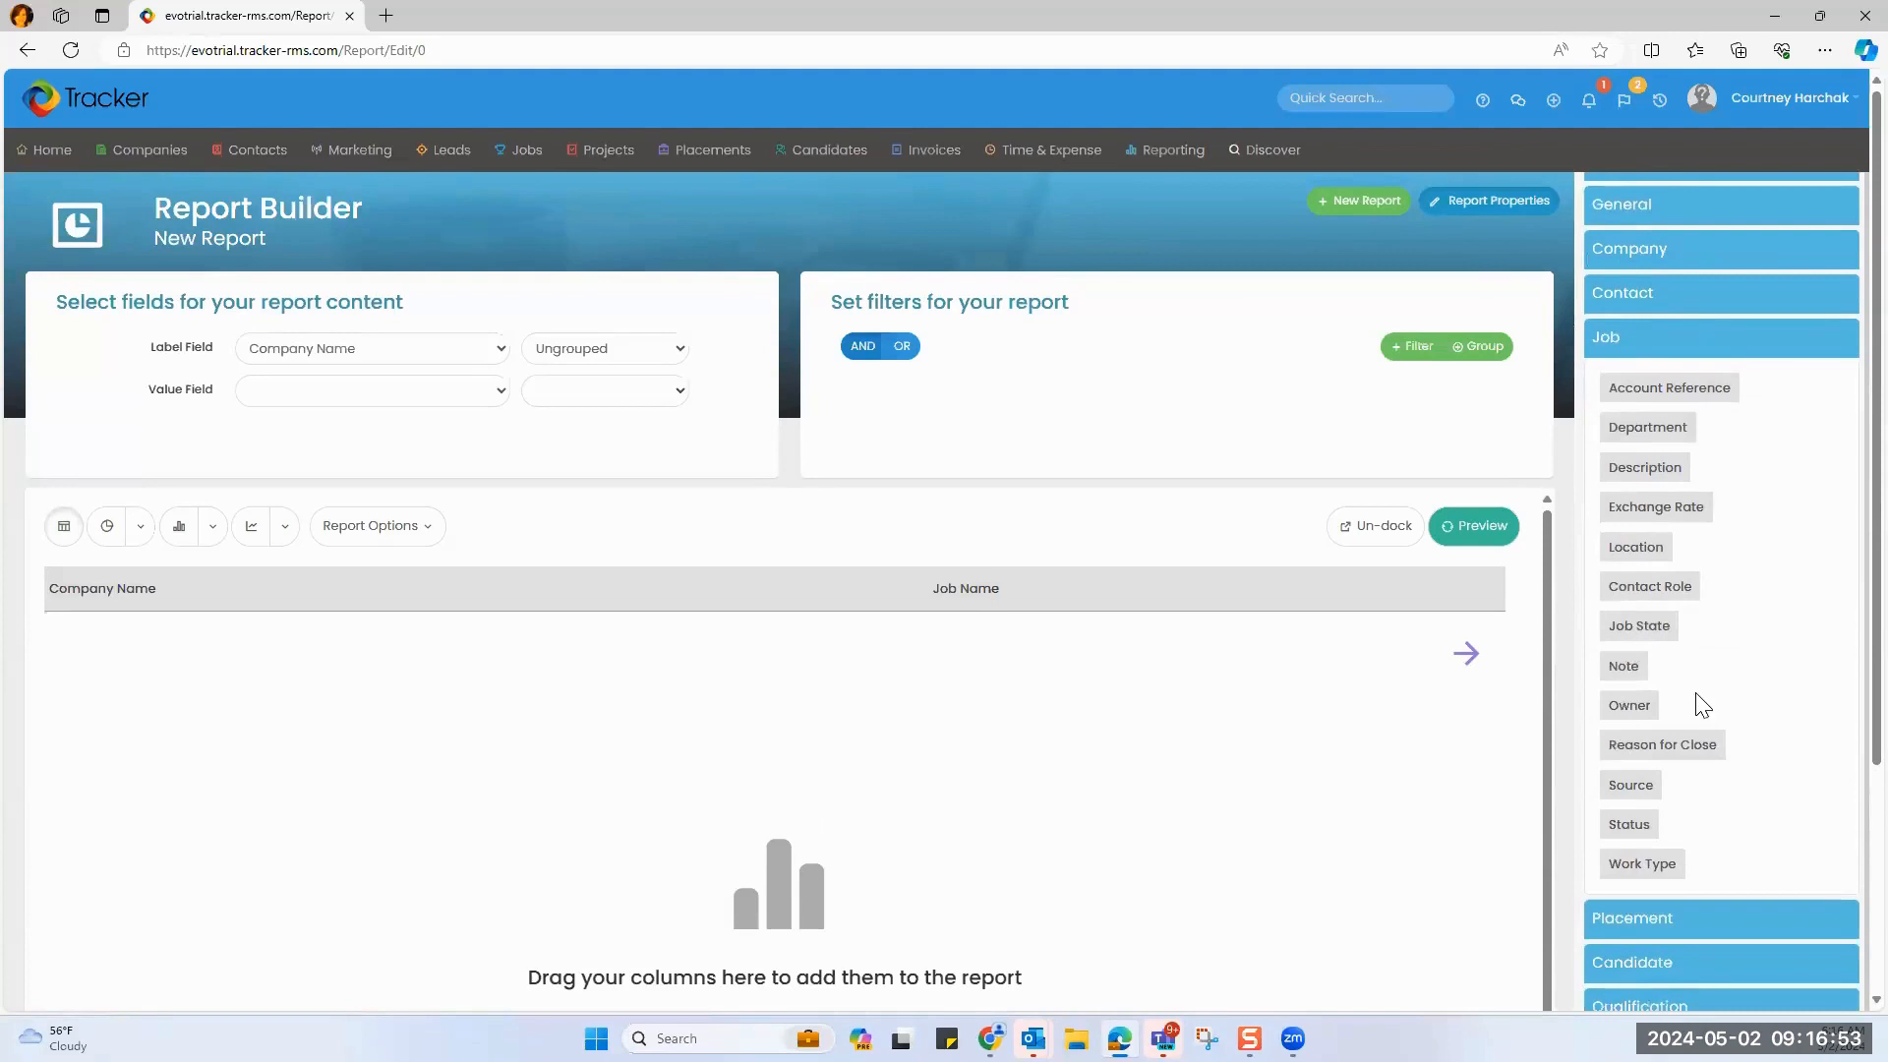
left_click(1662, 876)
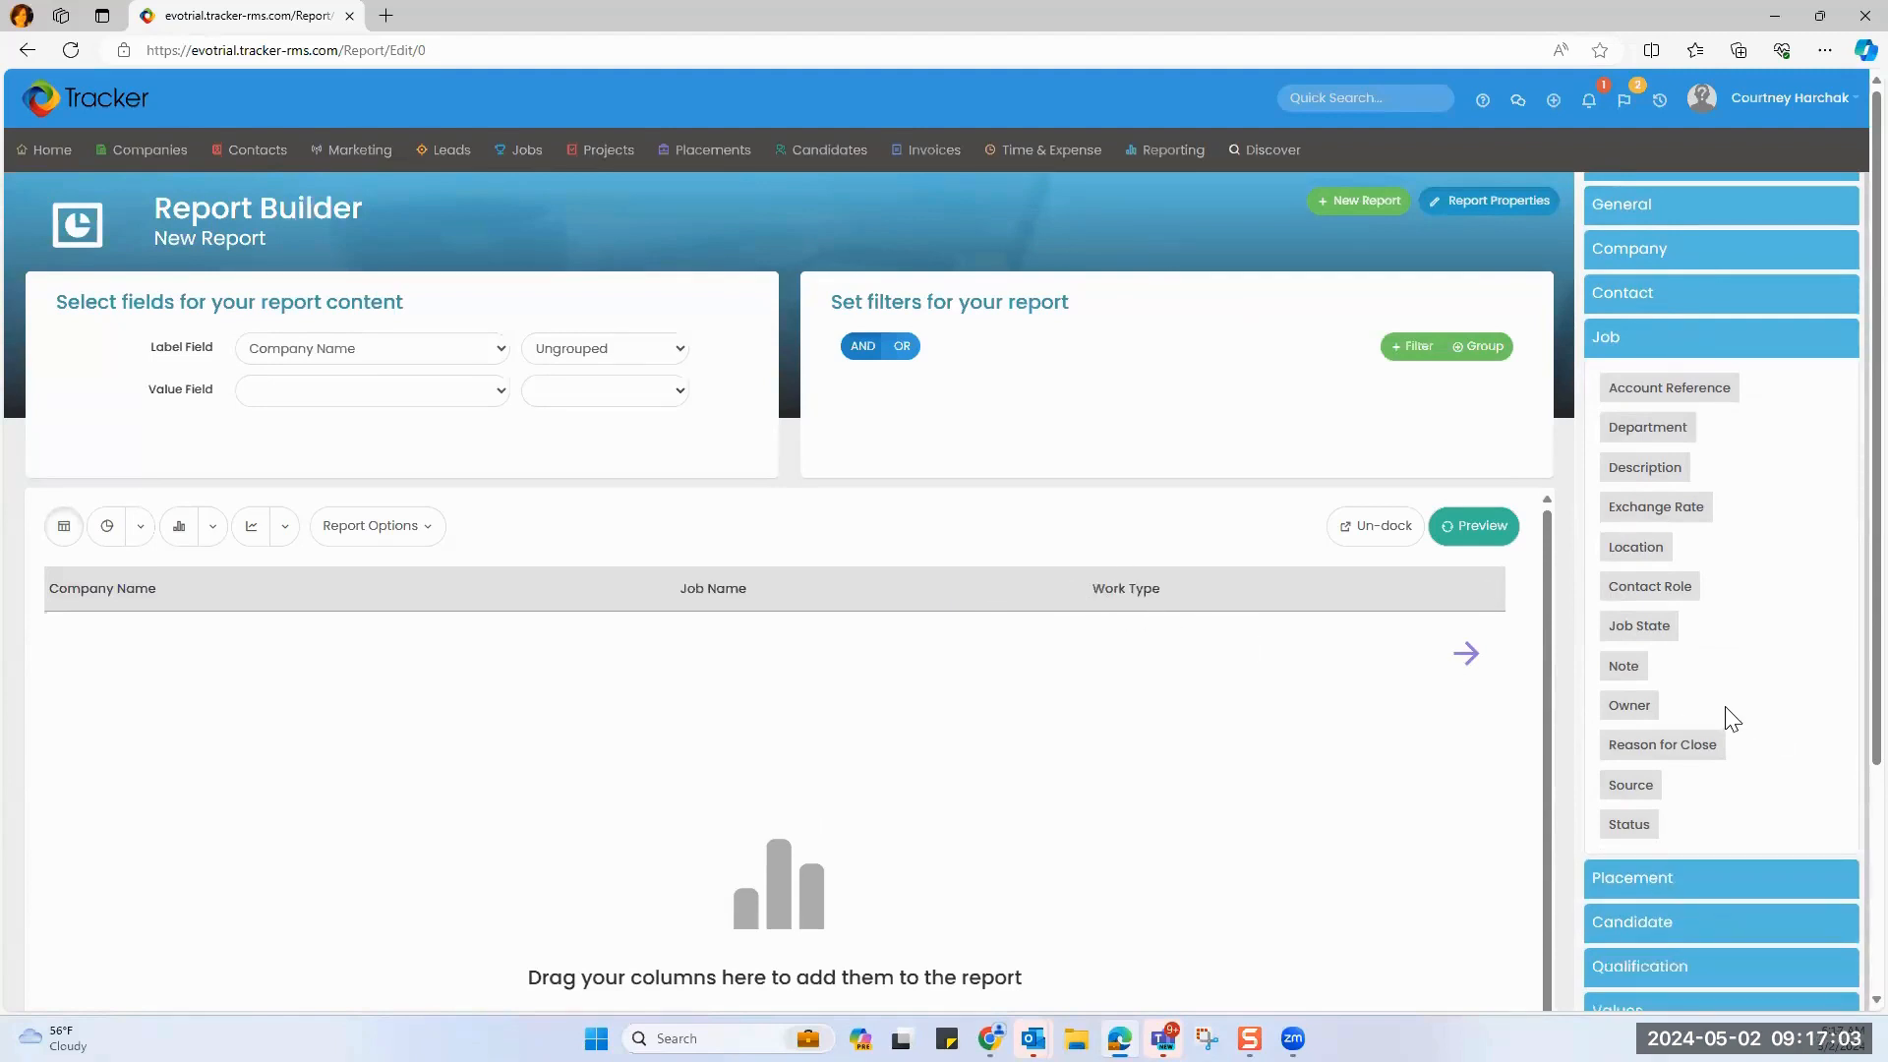
Add the Candidate Name and Placement Assignment Value columns to the Placements report.
scroll(1726, 717, "down", 2)
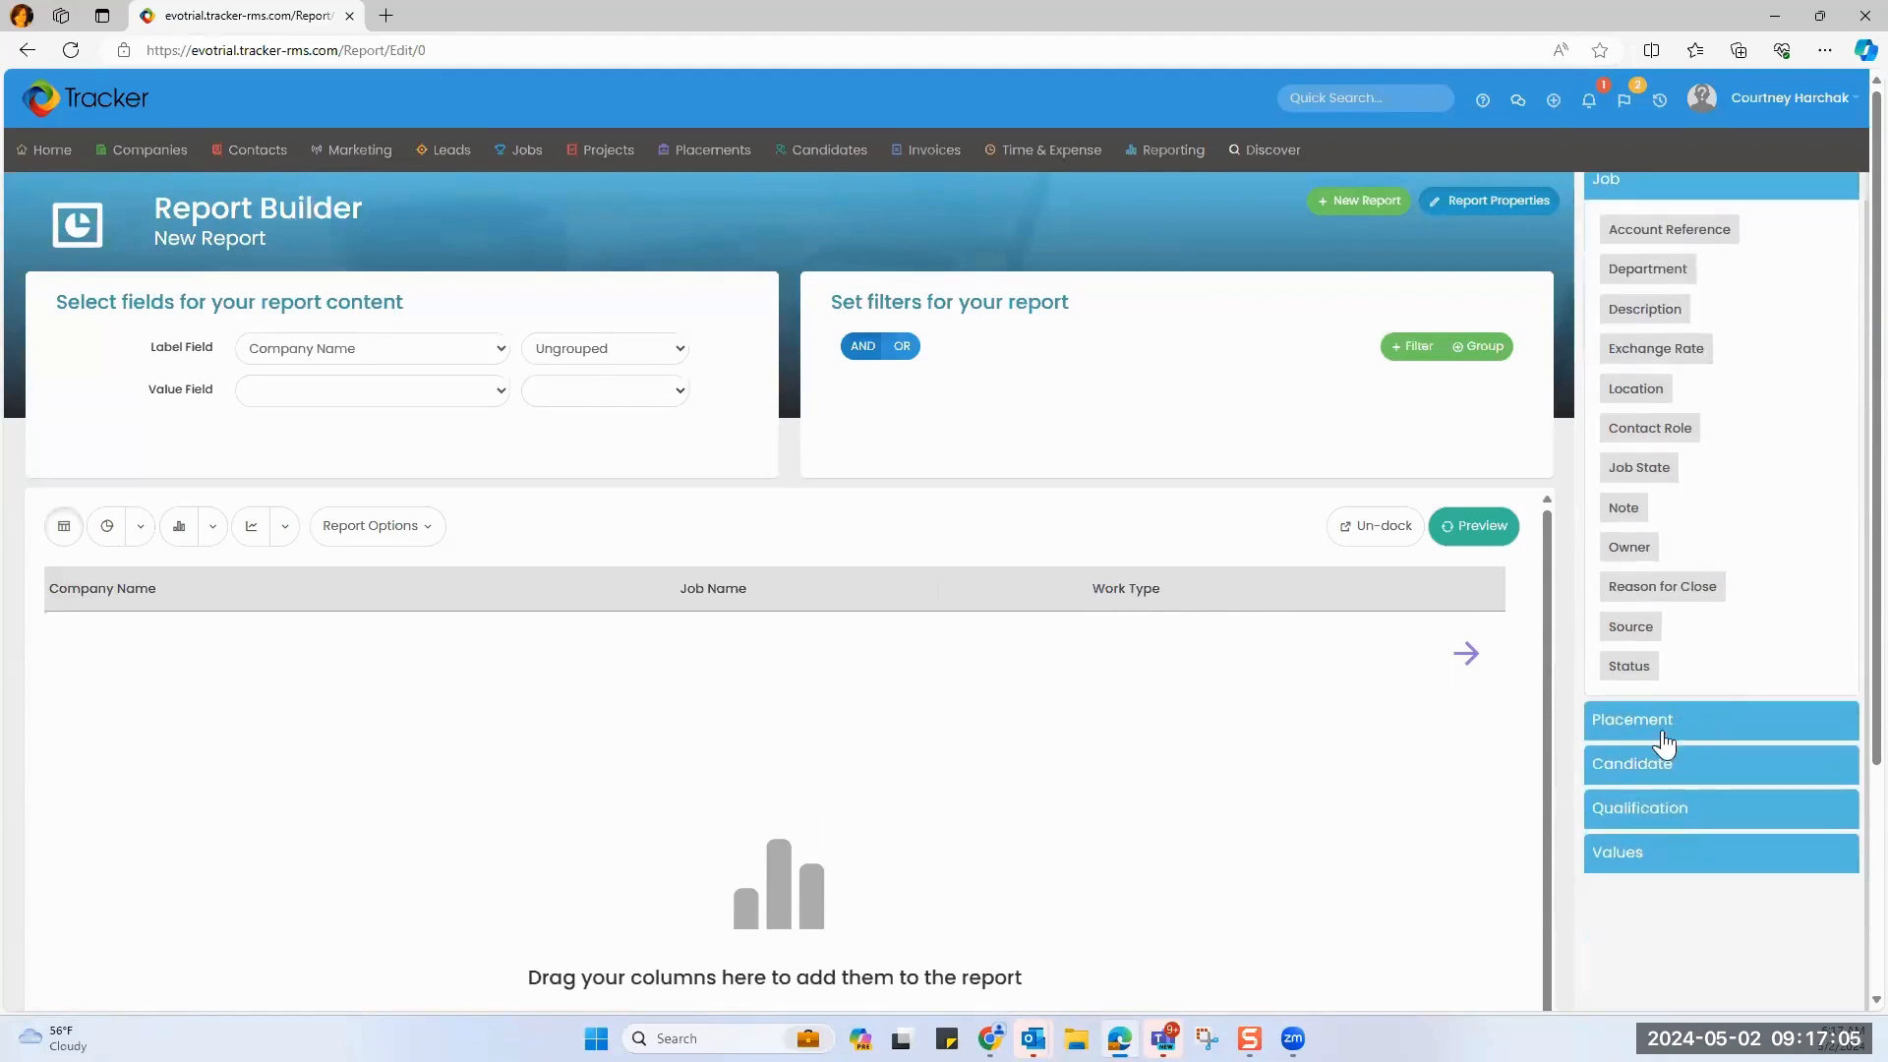
left_click(1652, 773)
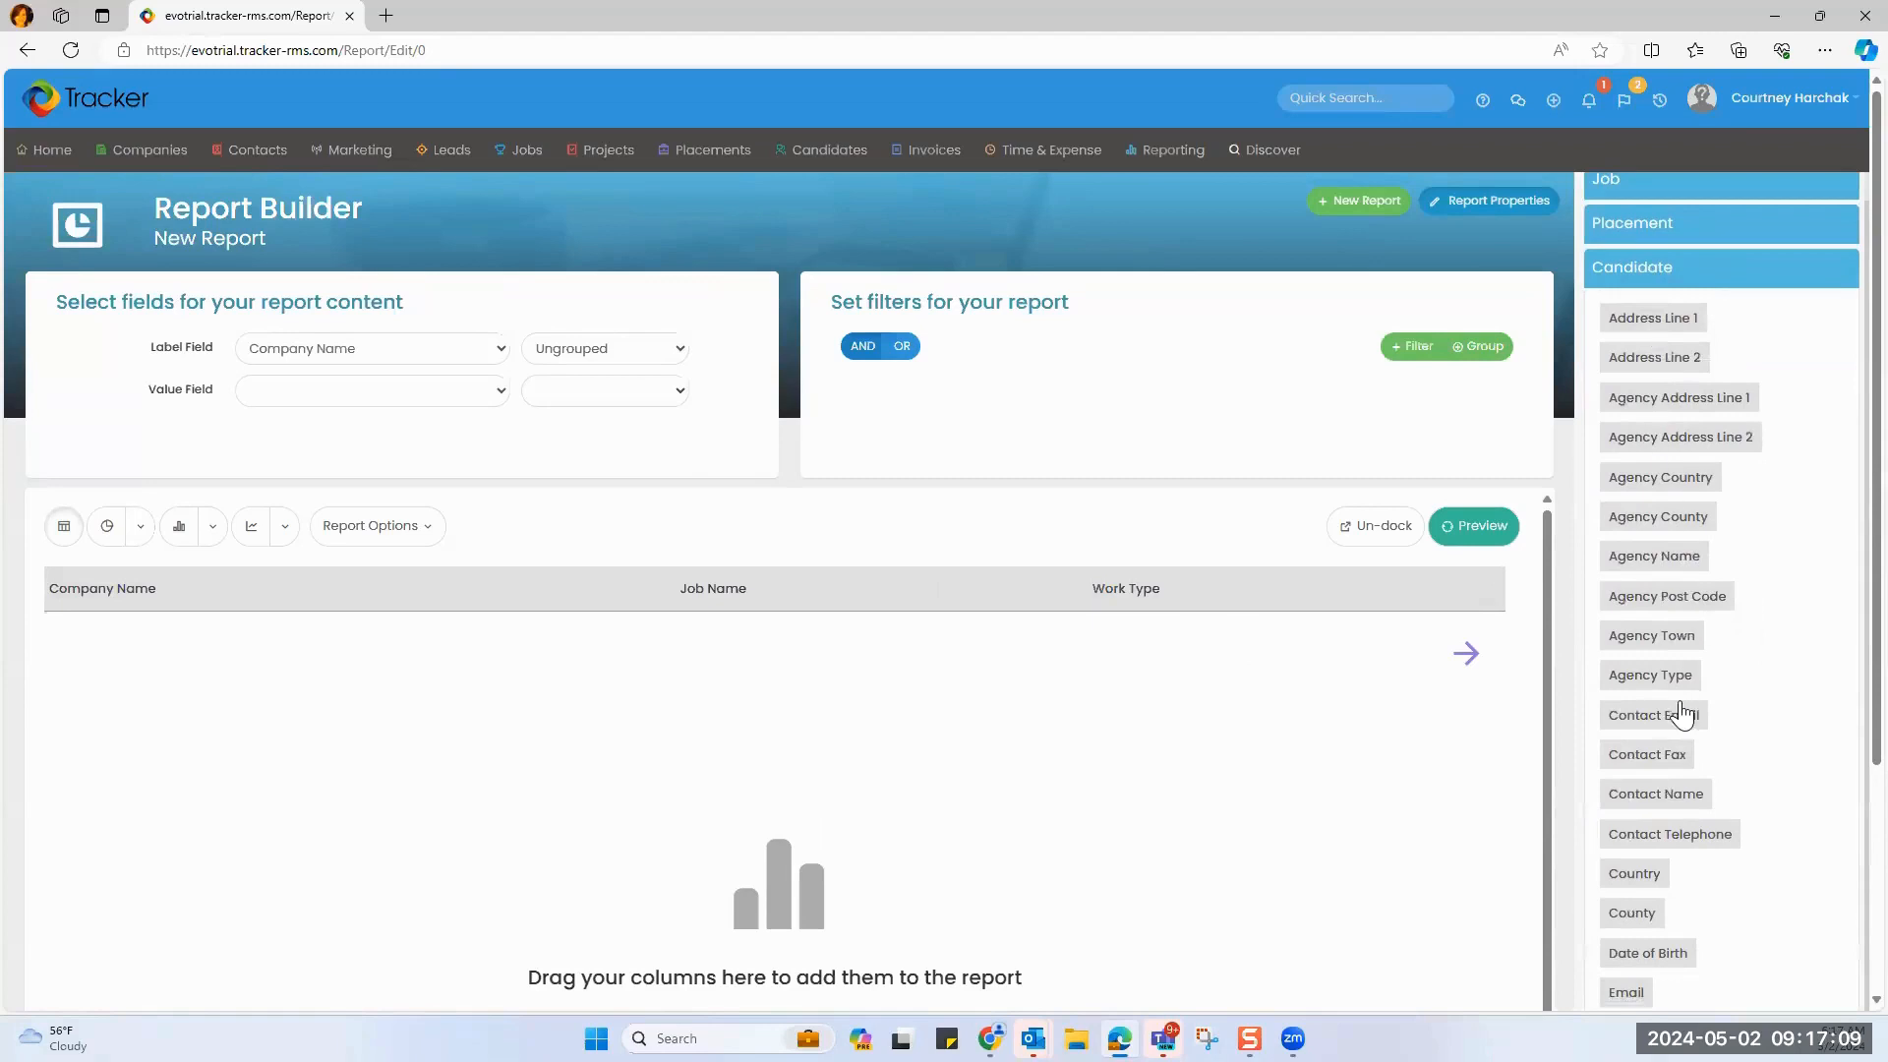
scroll(1671, 718, "down", 5)
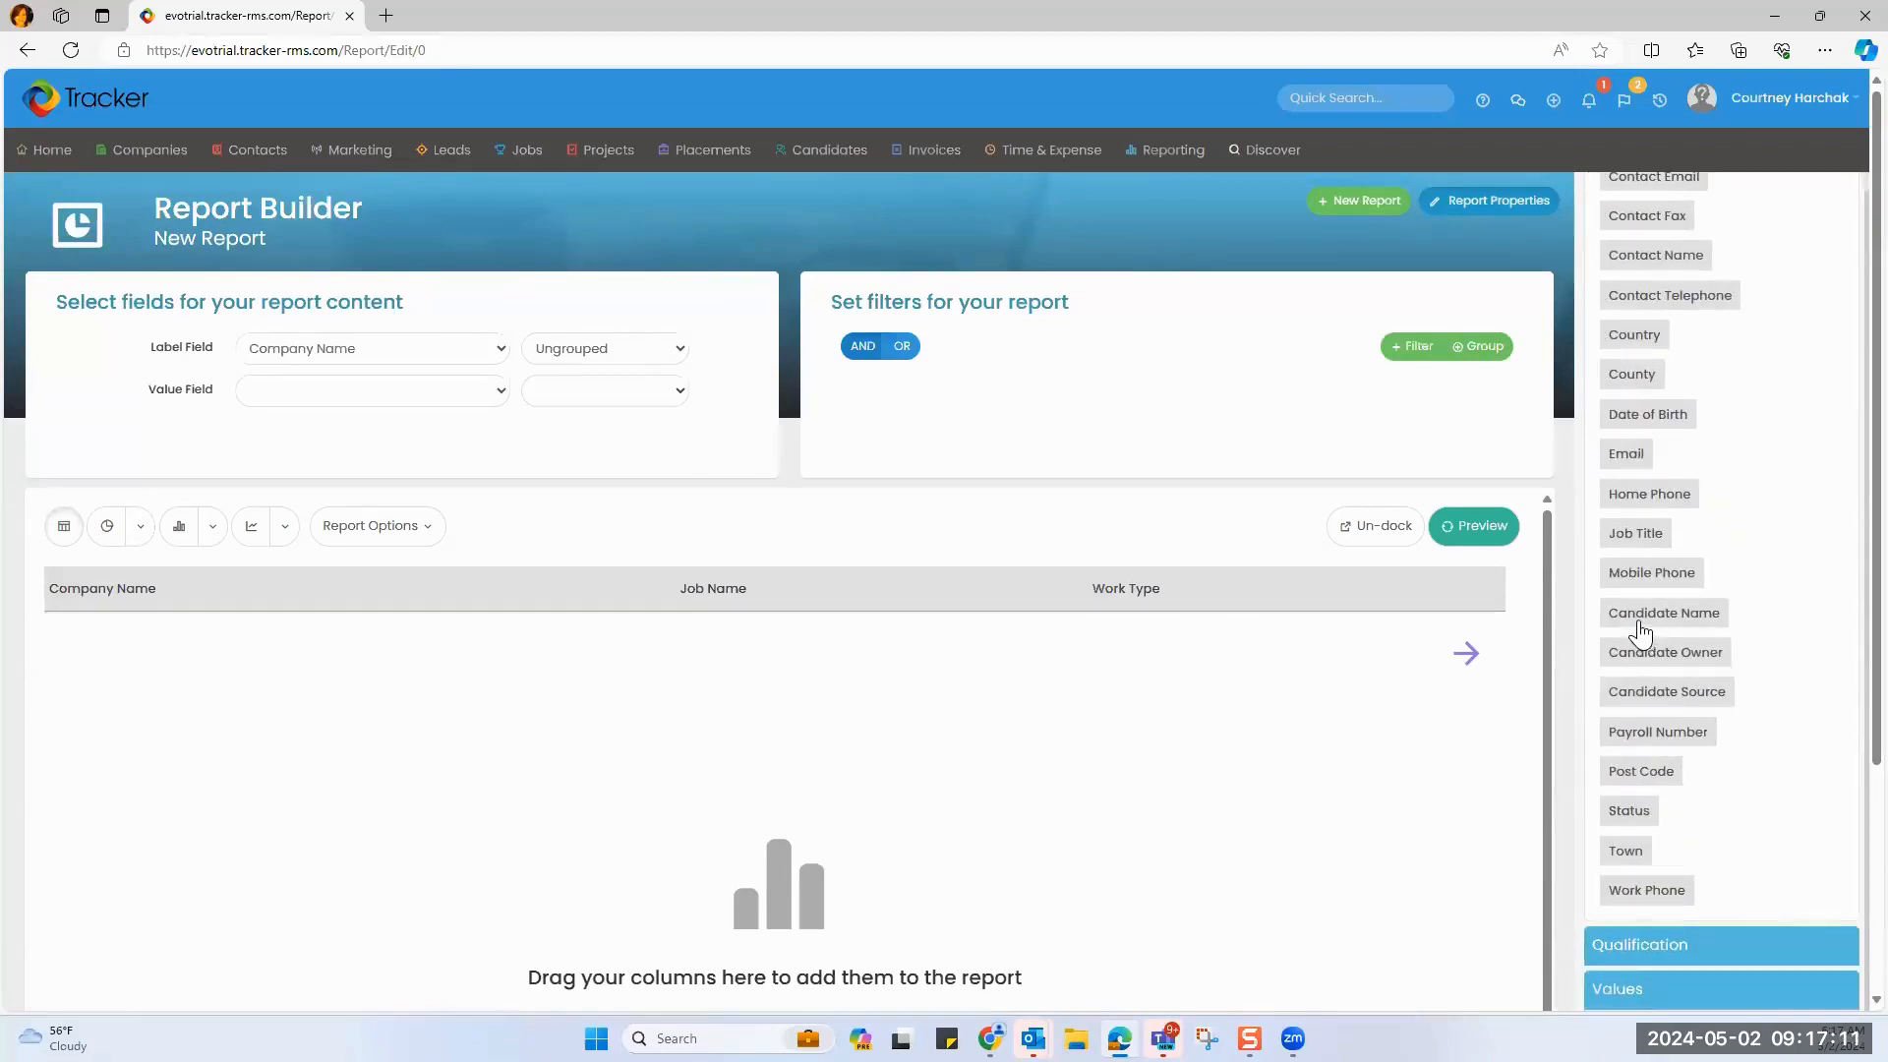
left_click_drag(1640, 629, 1440, 629)
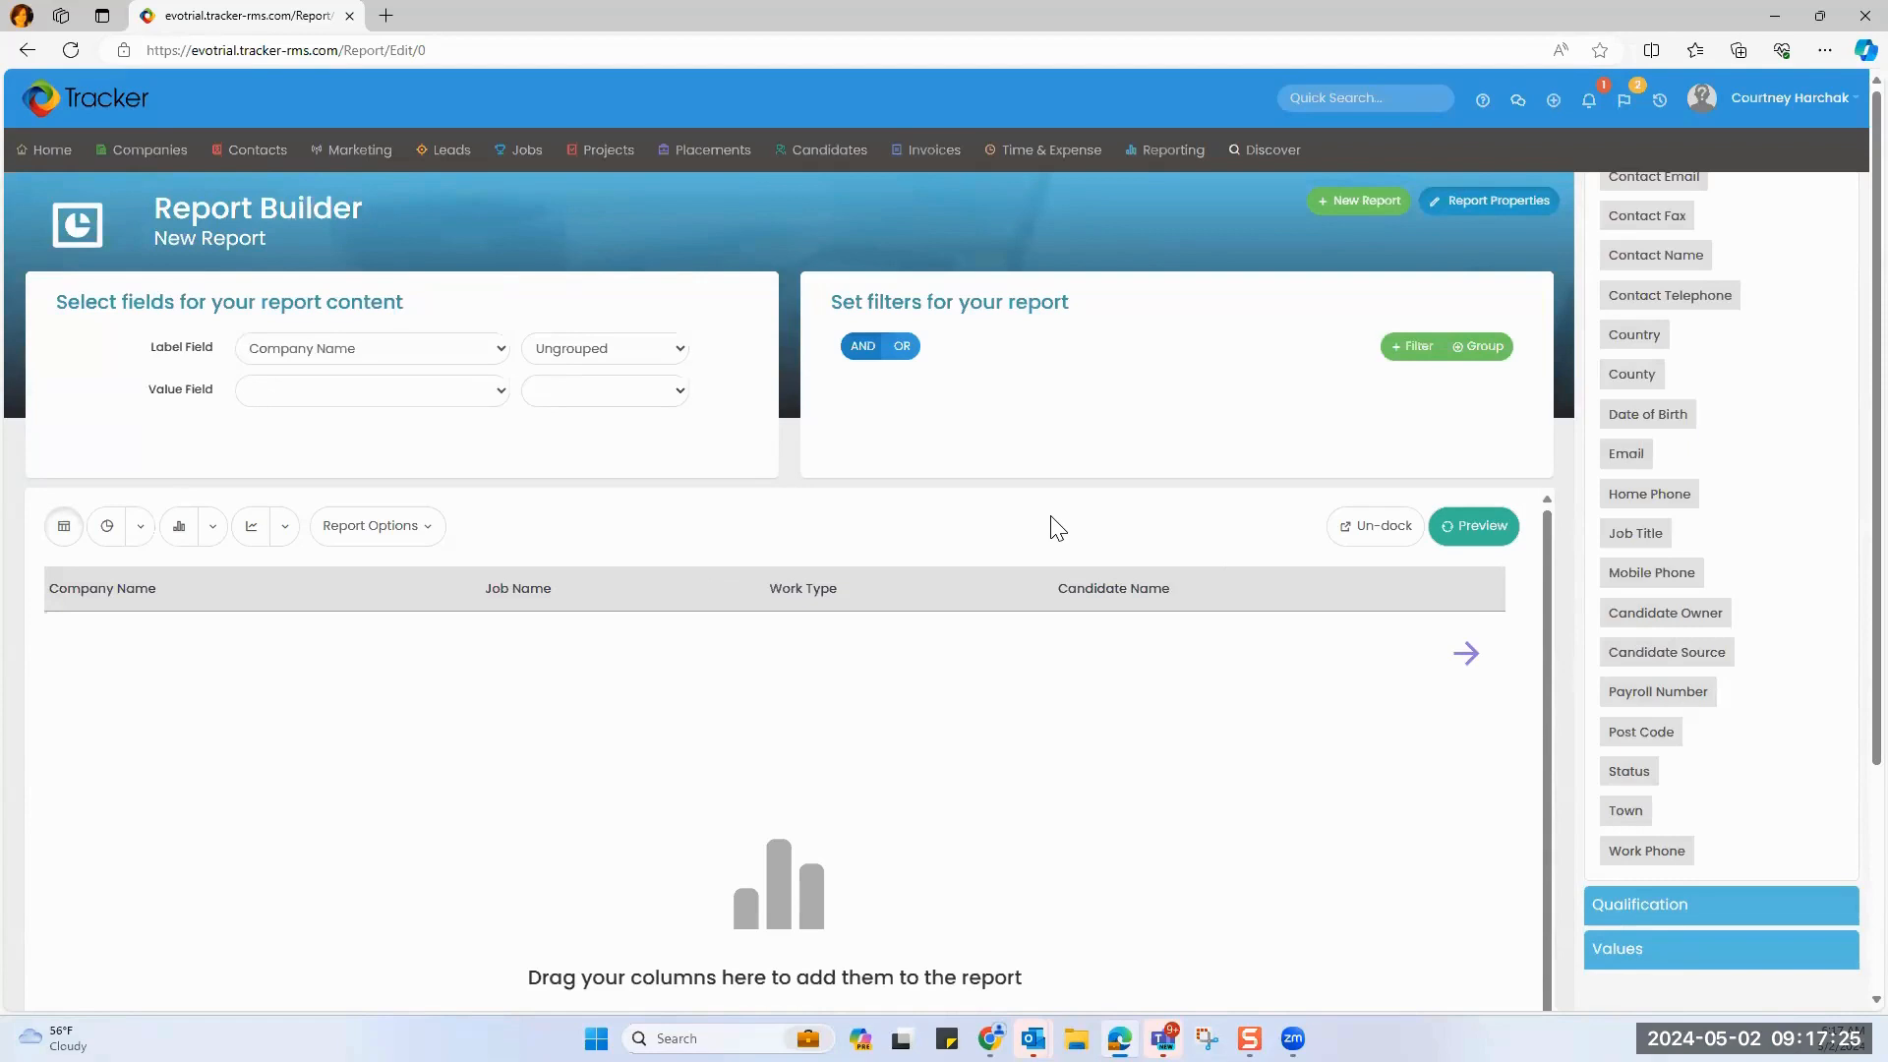
left_click(1640, 954)
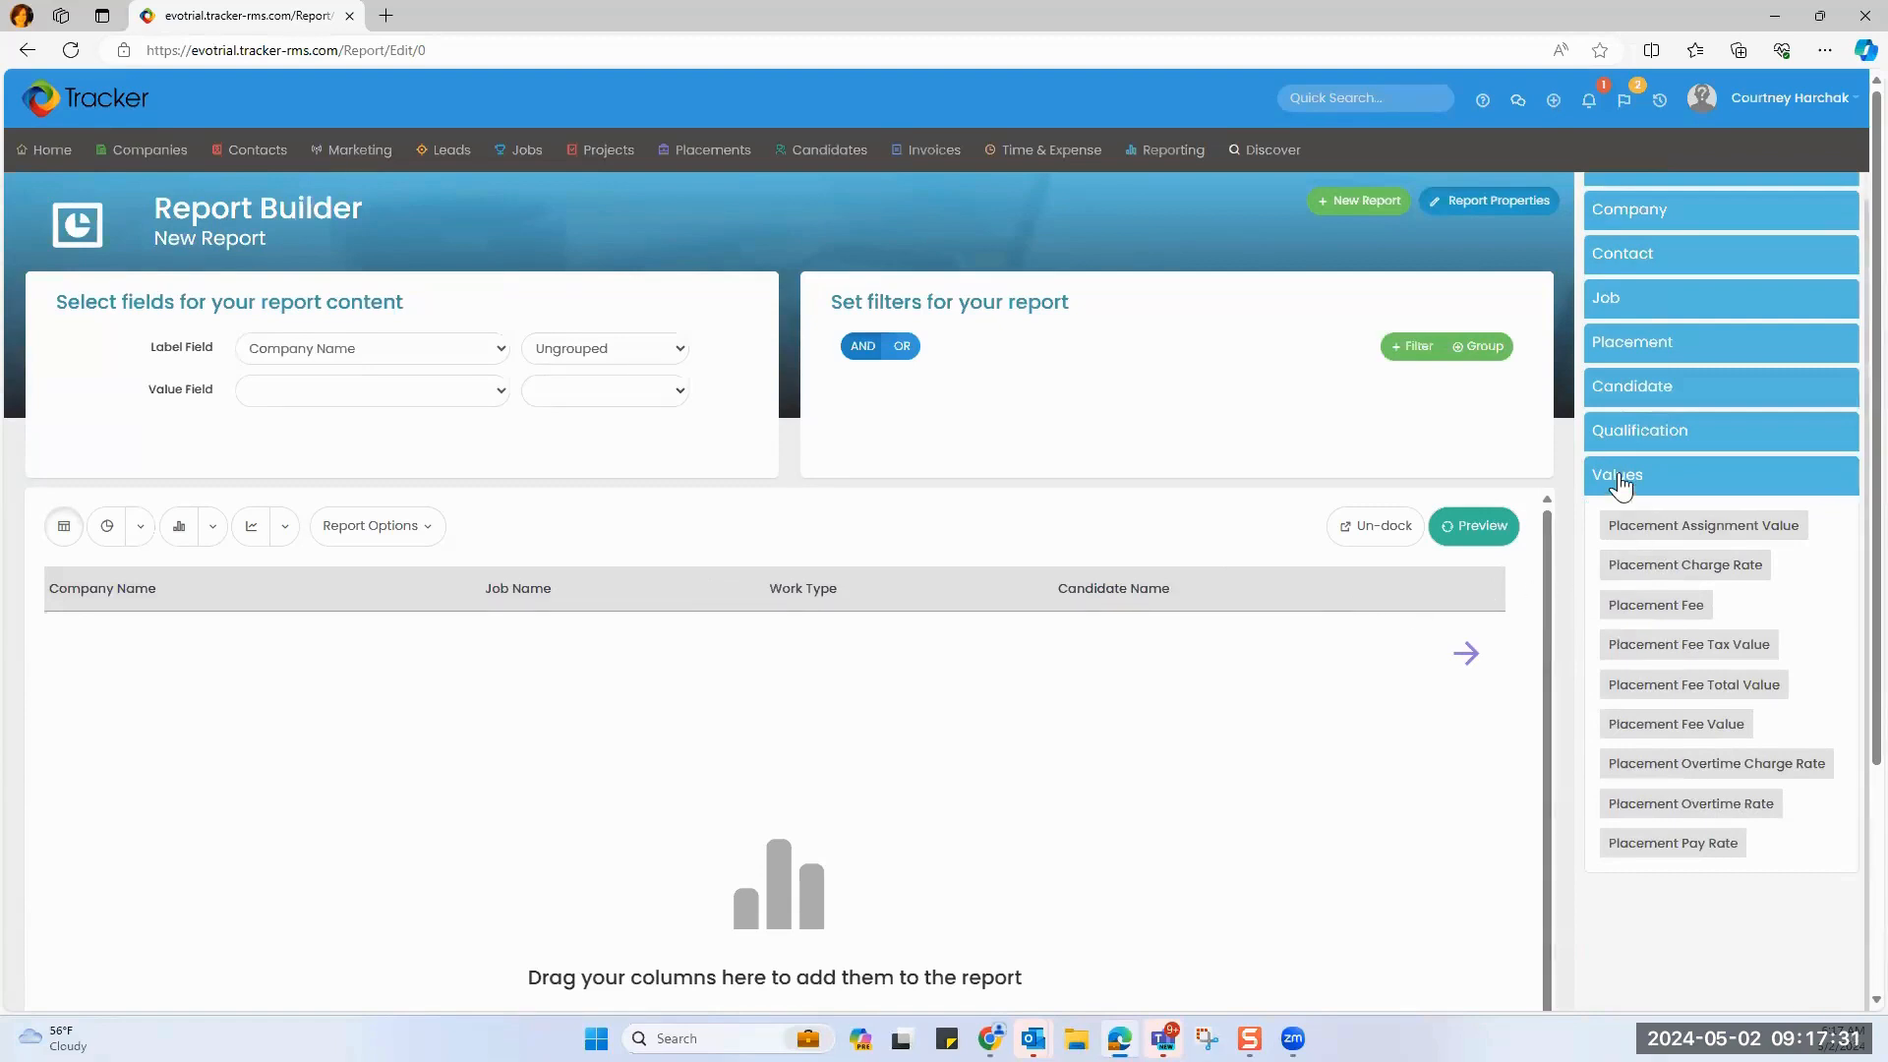
left_click(1654, 531)
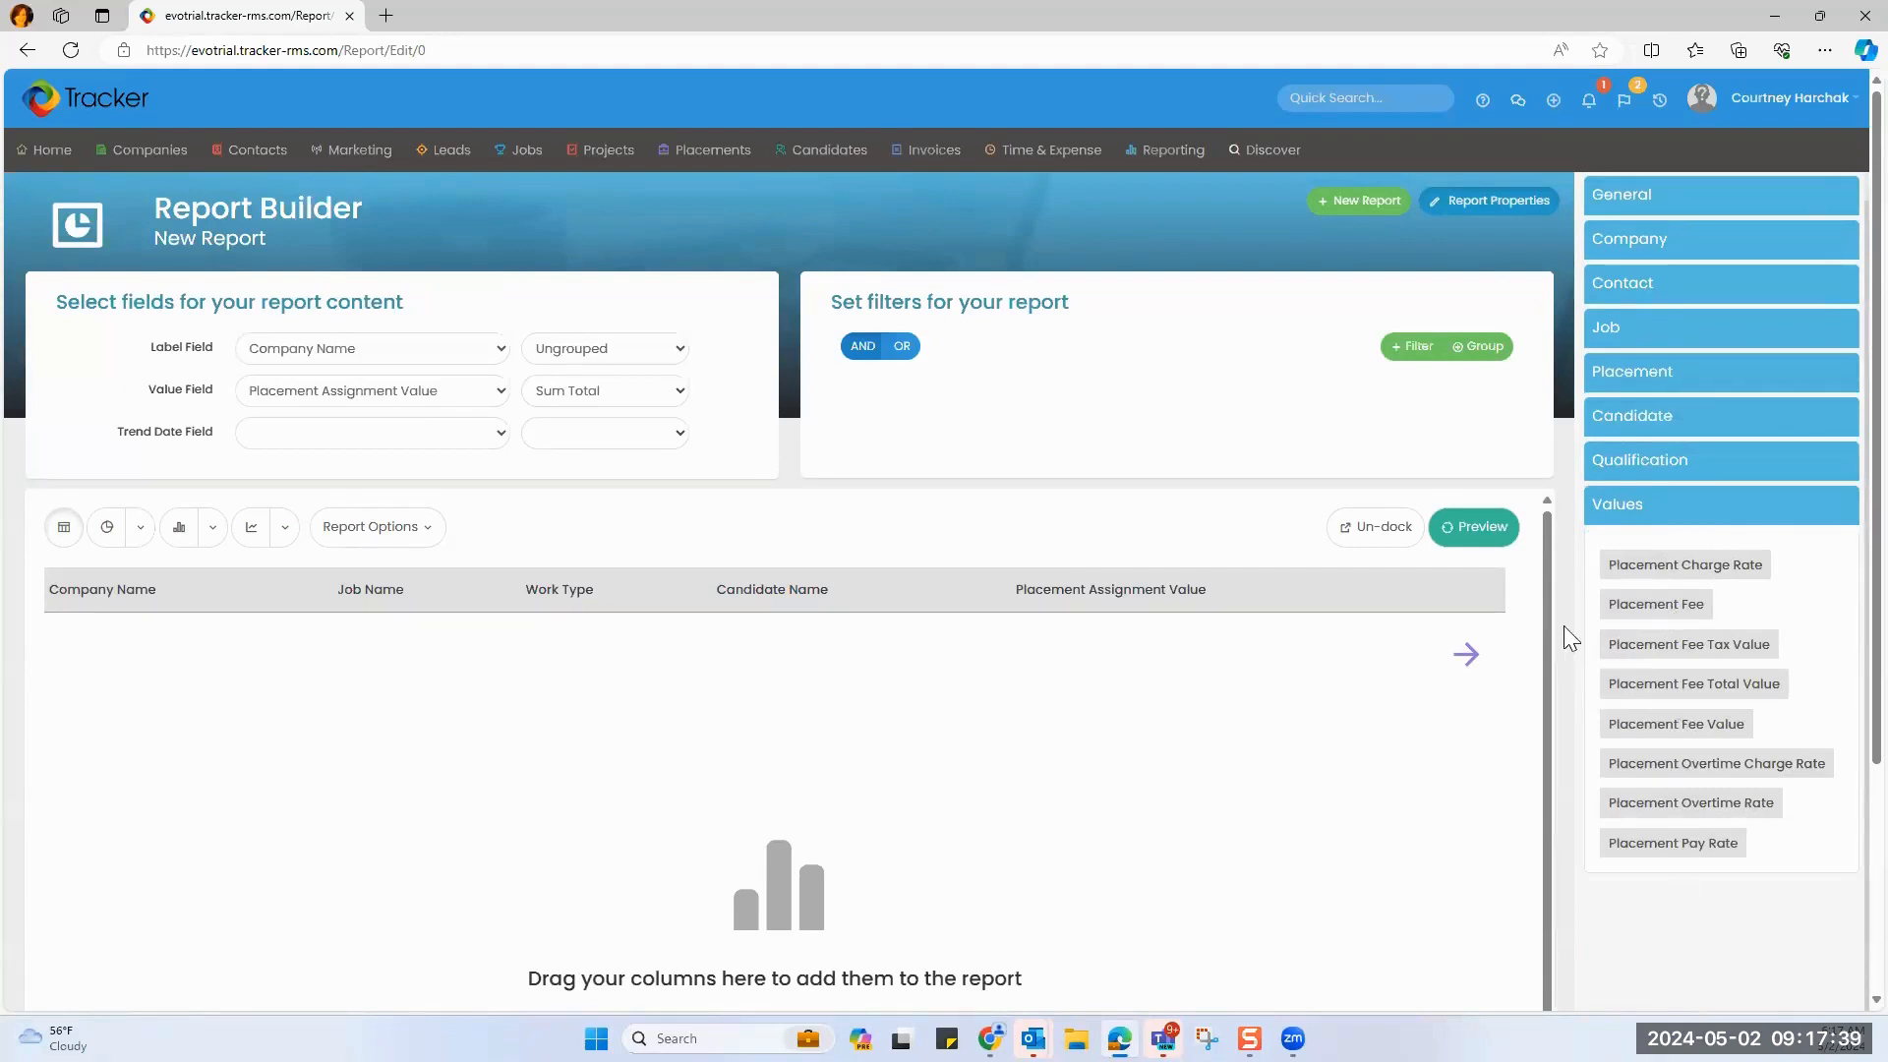
Add a filter on Placement Status using the In operator to the Placements report.
left_click(1412, 354)
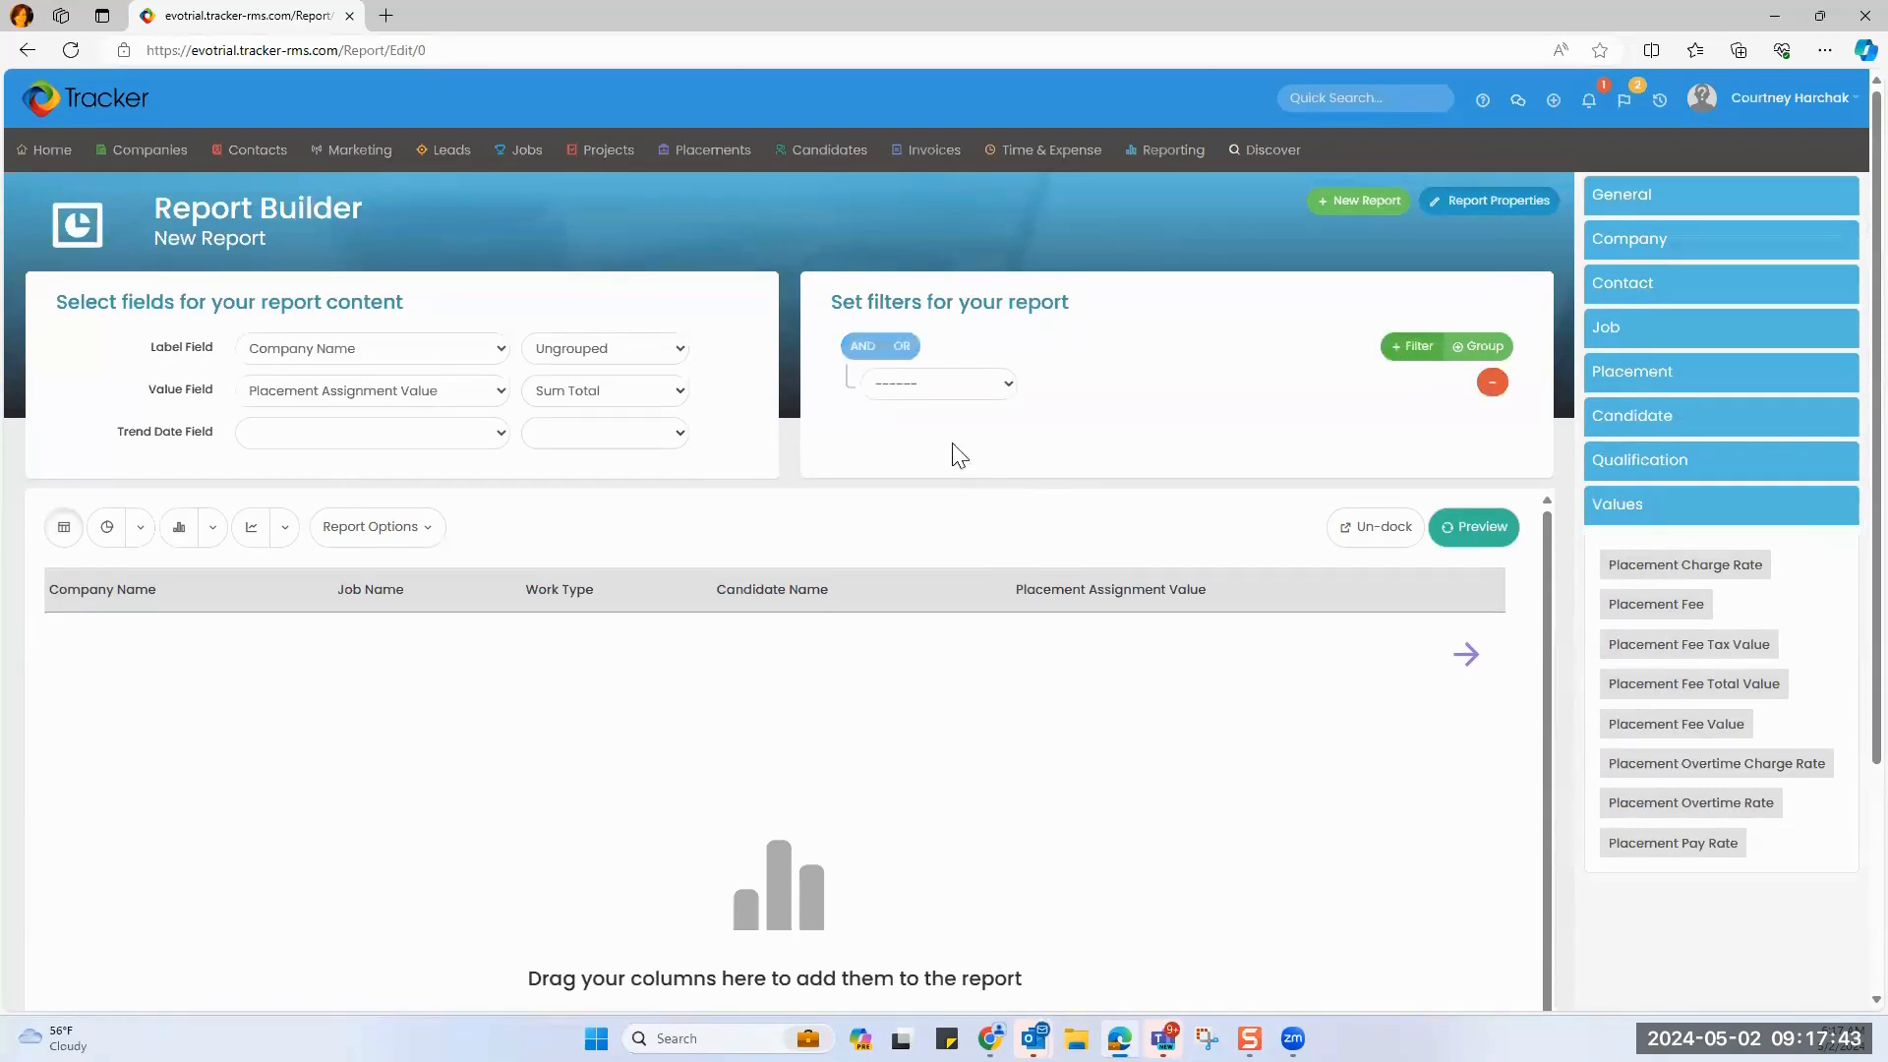
left_click(958, 386)
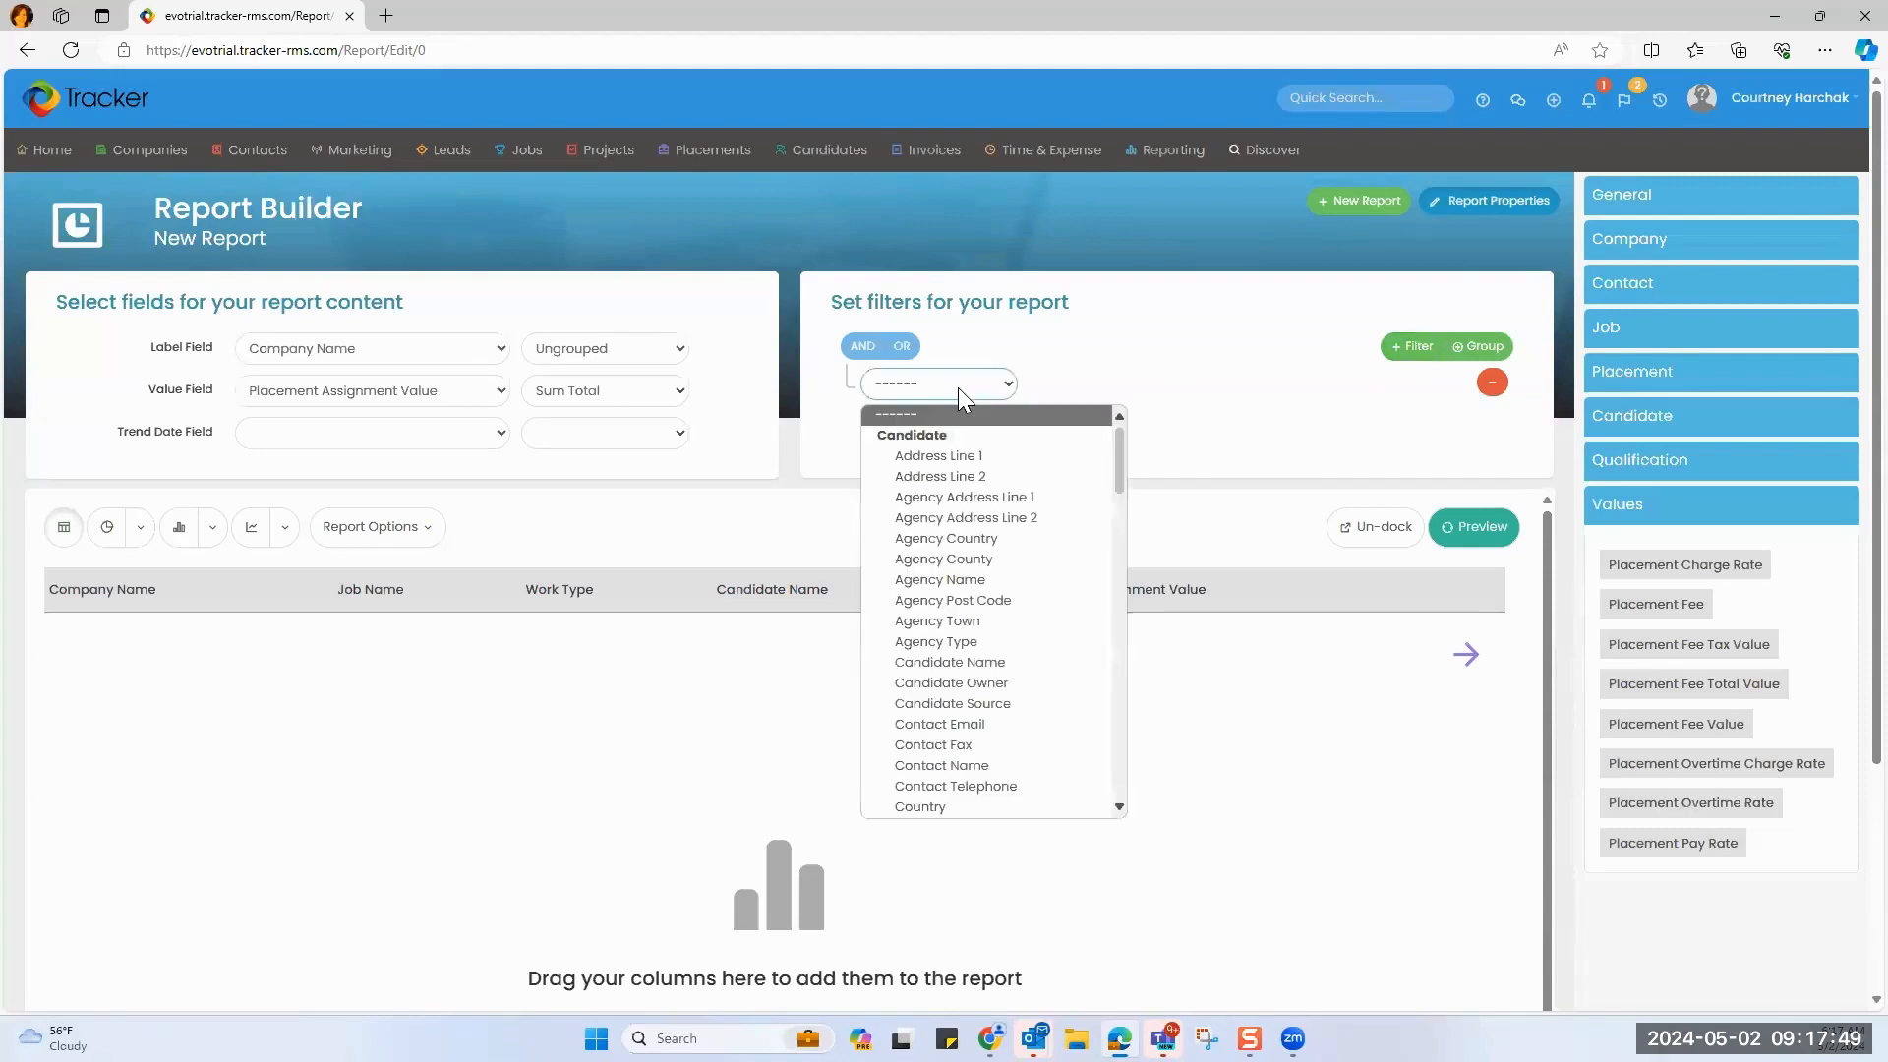
scroll(998, 606, "down", 15)
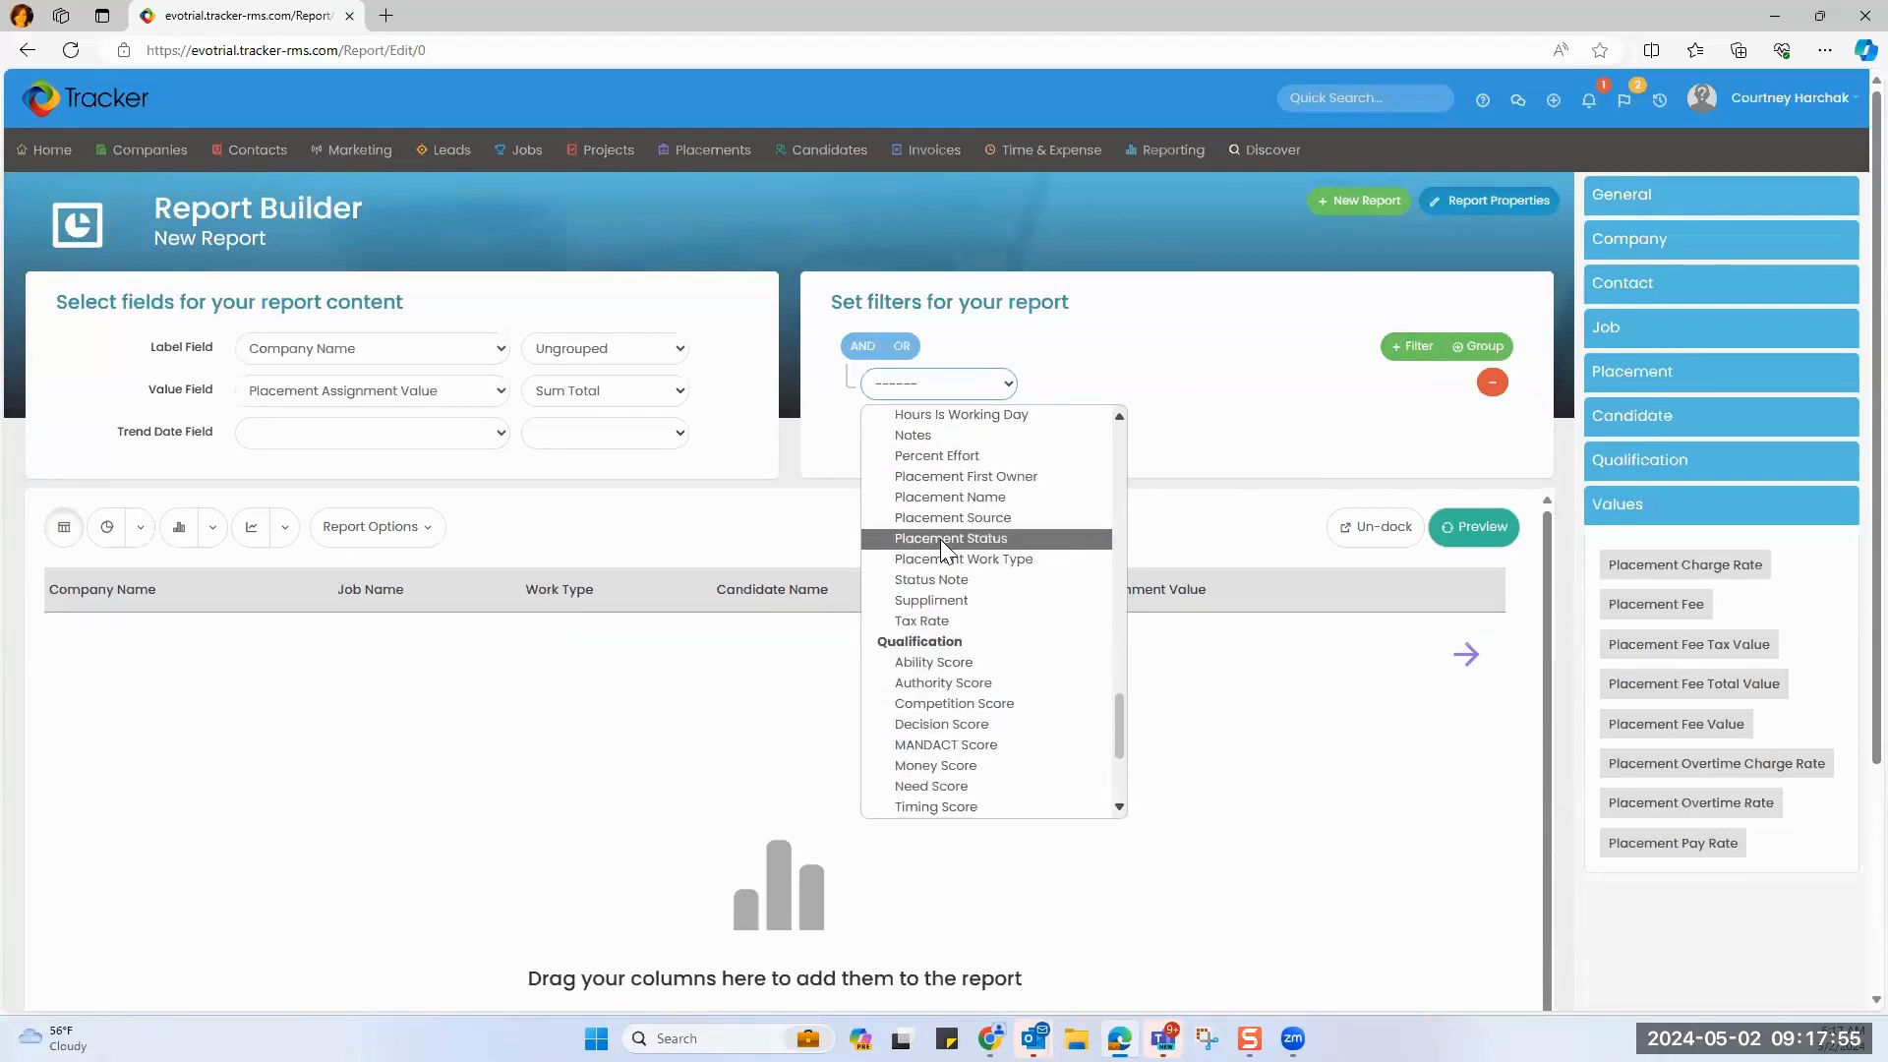
left_click(940, 539)
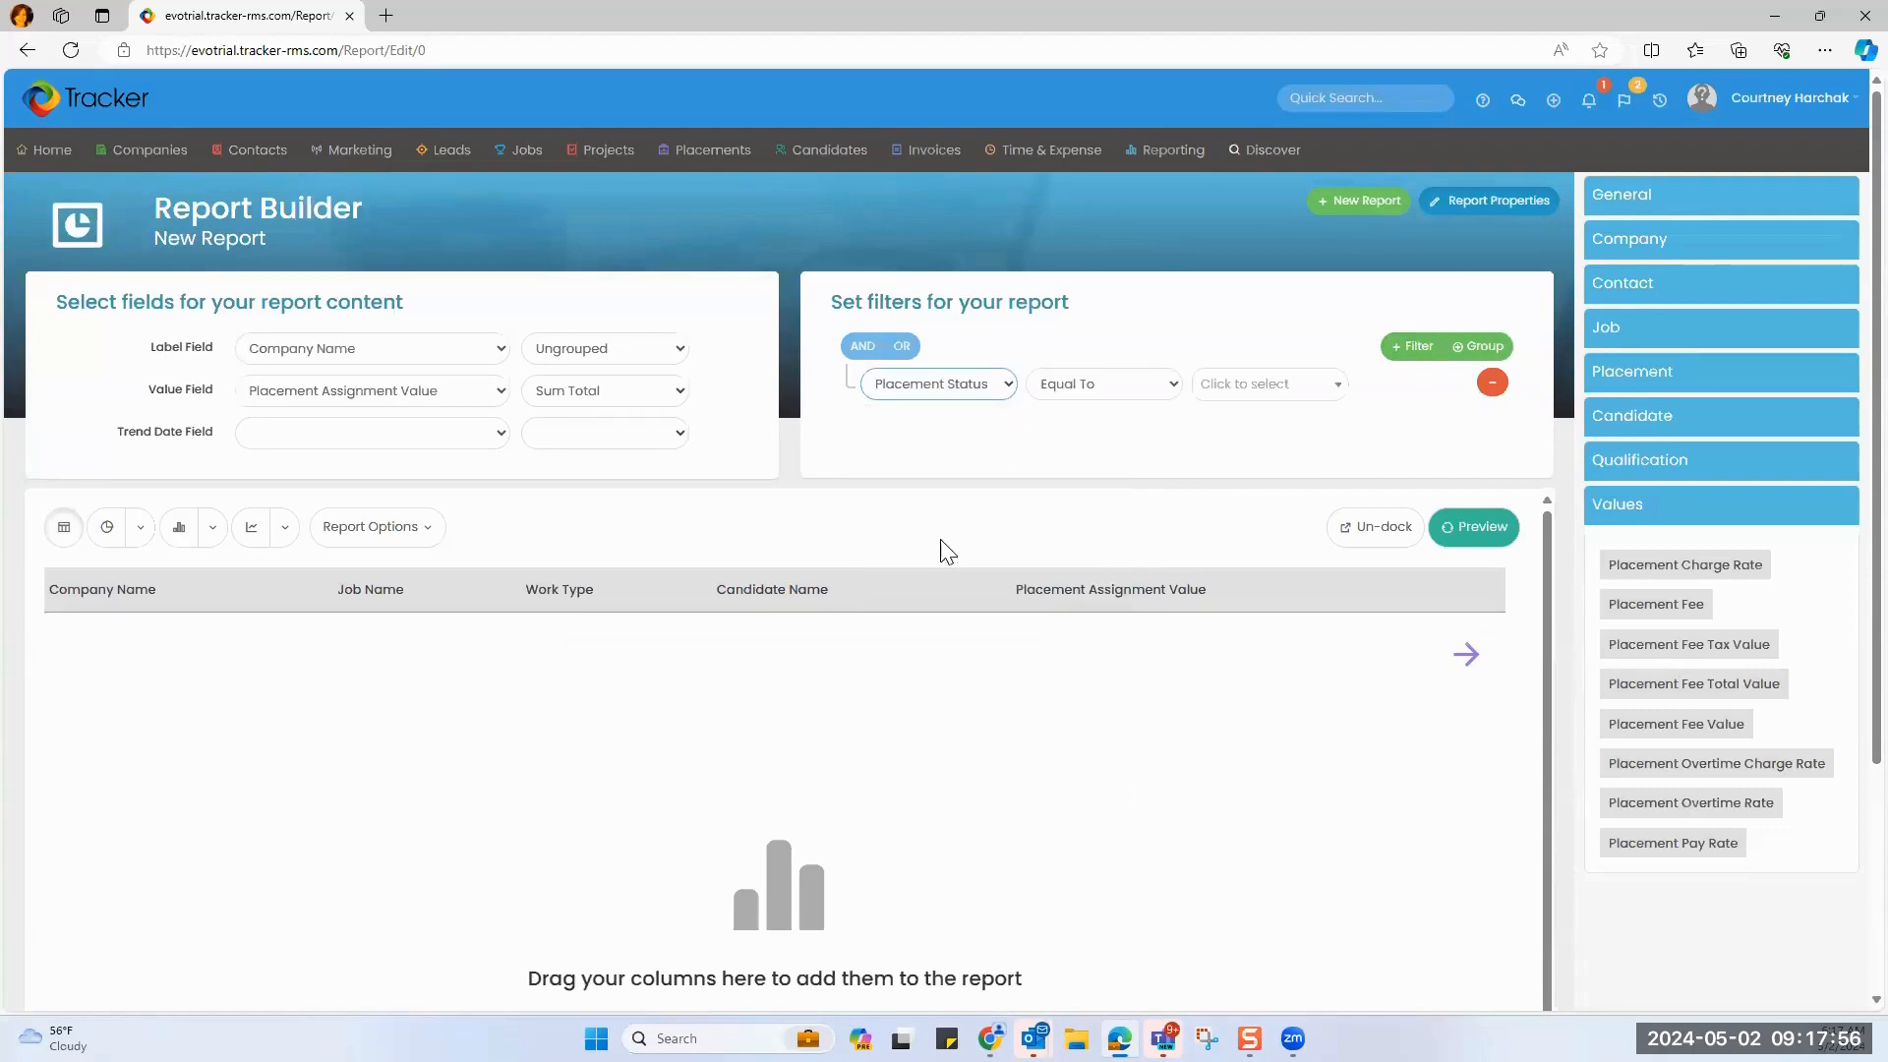
left_click(1070, 393)
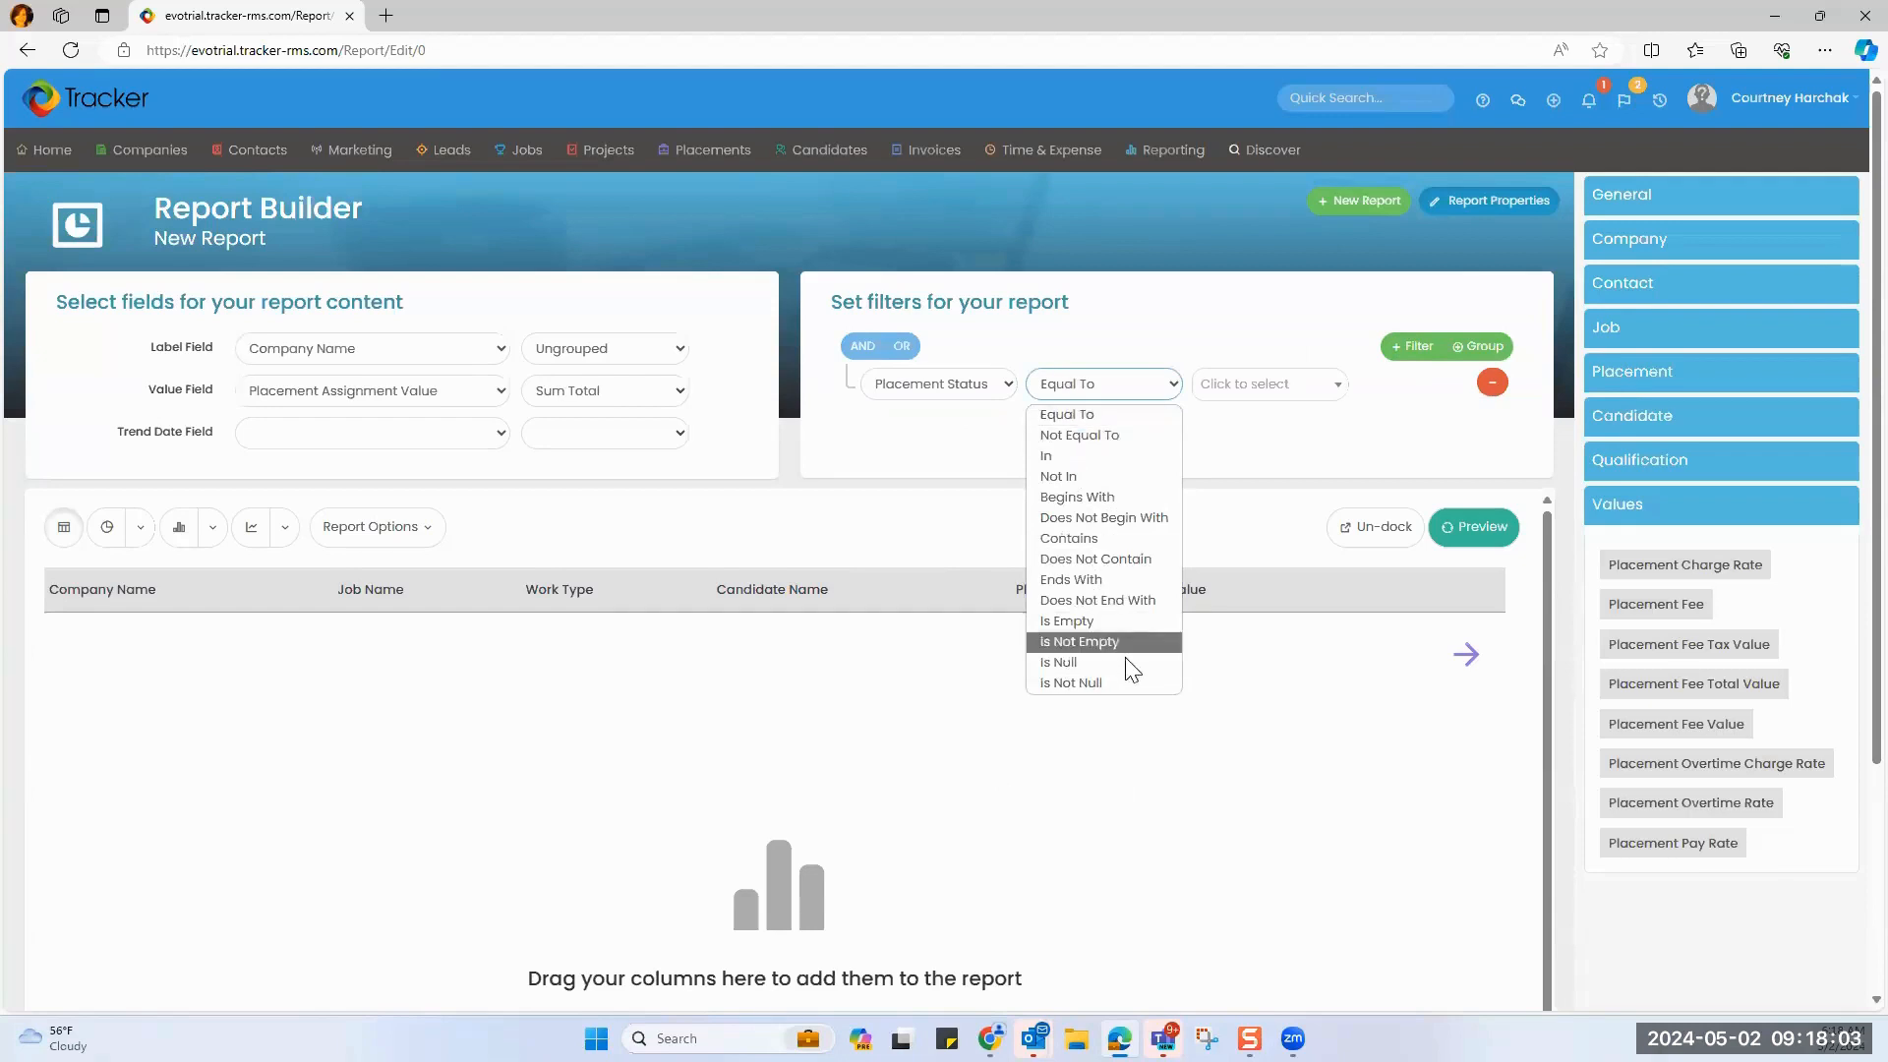
left_click(1048, 458)
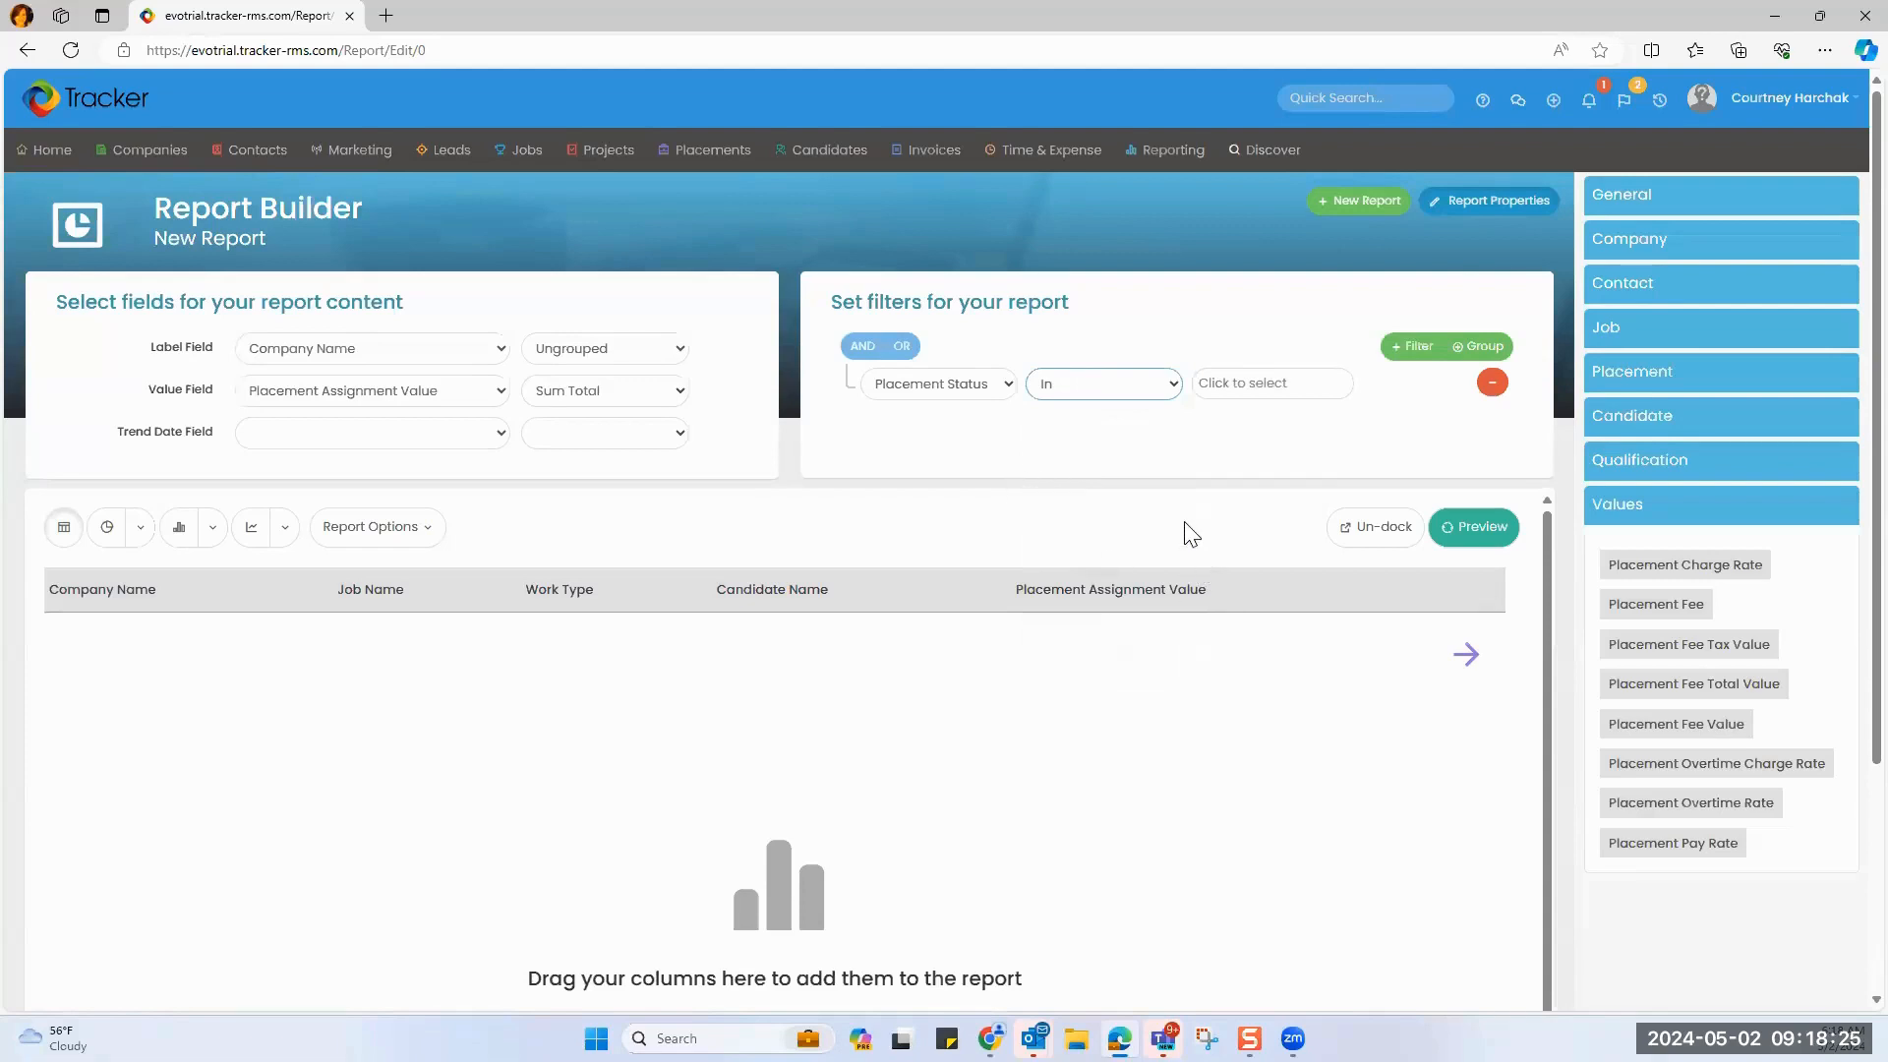
Select On Assignment and Placed Direct as the statuses for the Placement Status filter.
left_click(1226, 383)
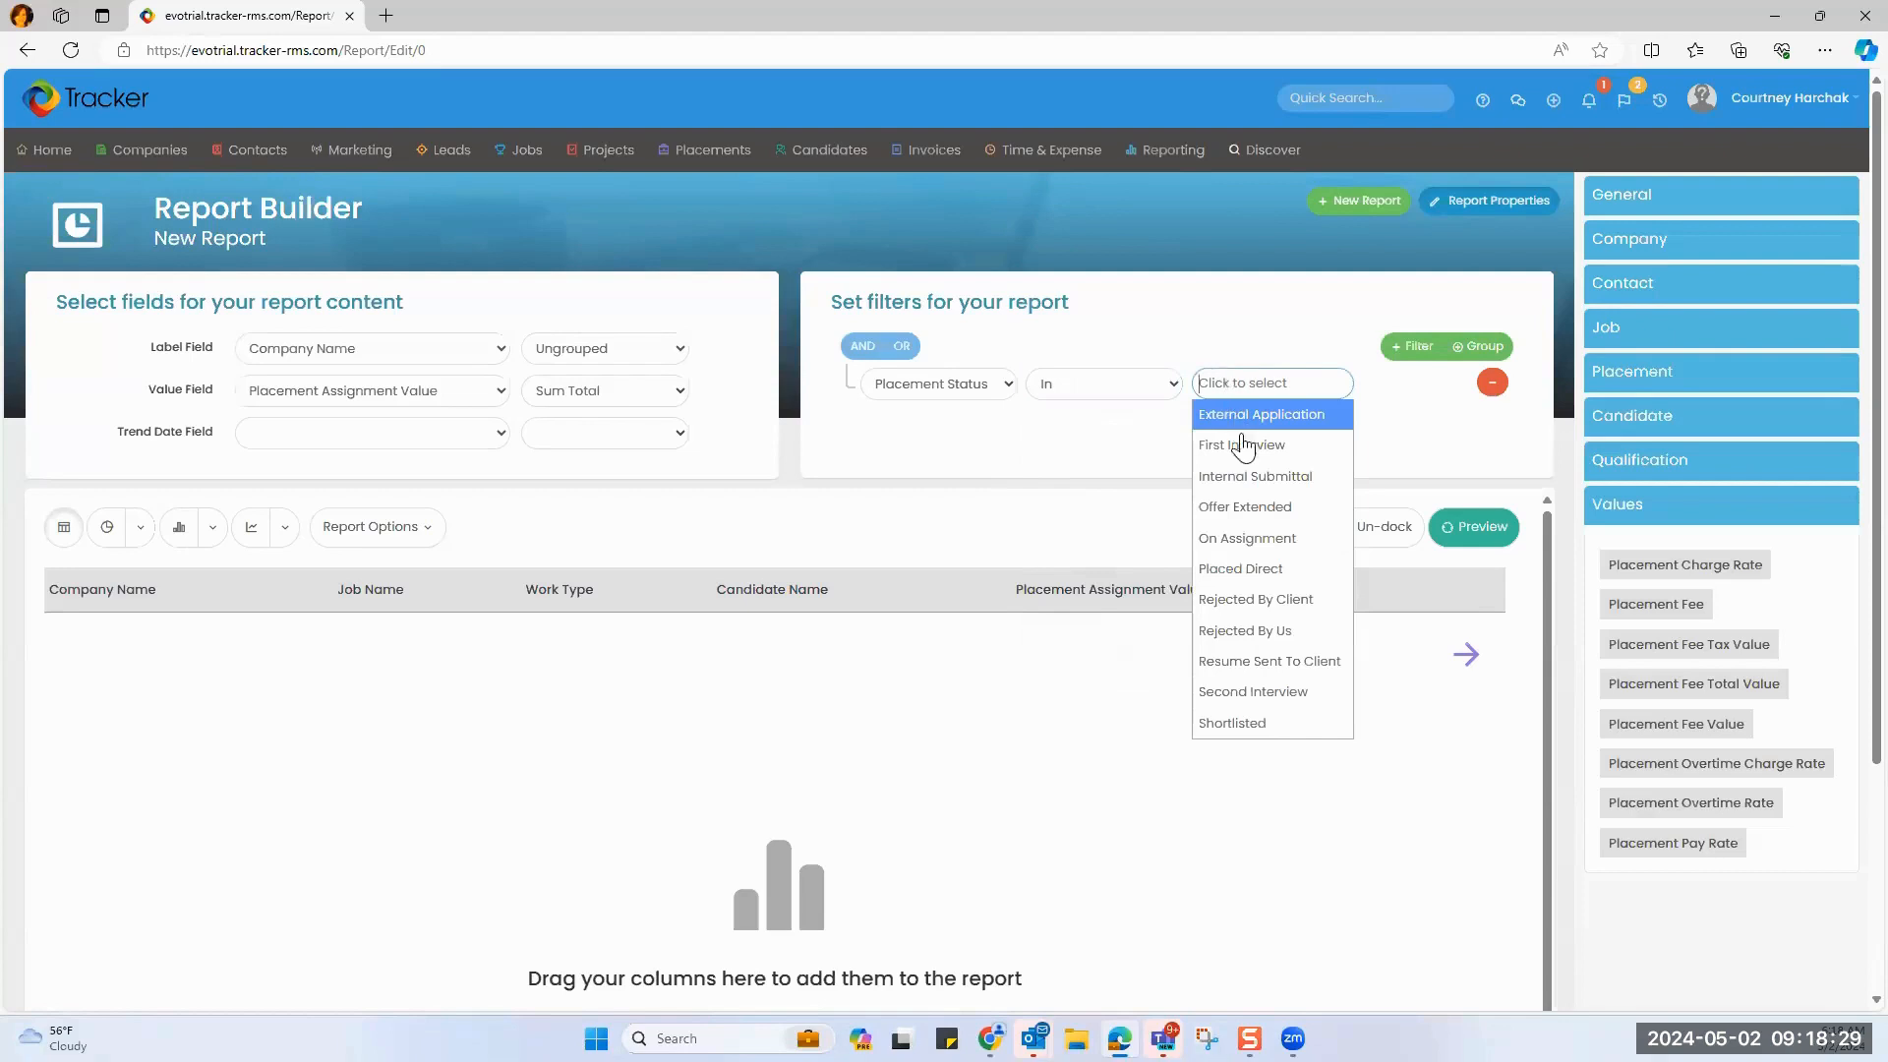
left_click(1249, 540)
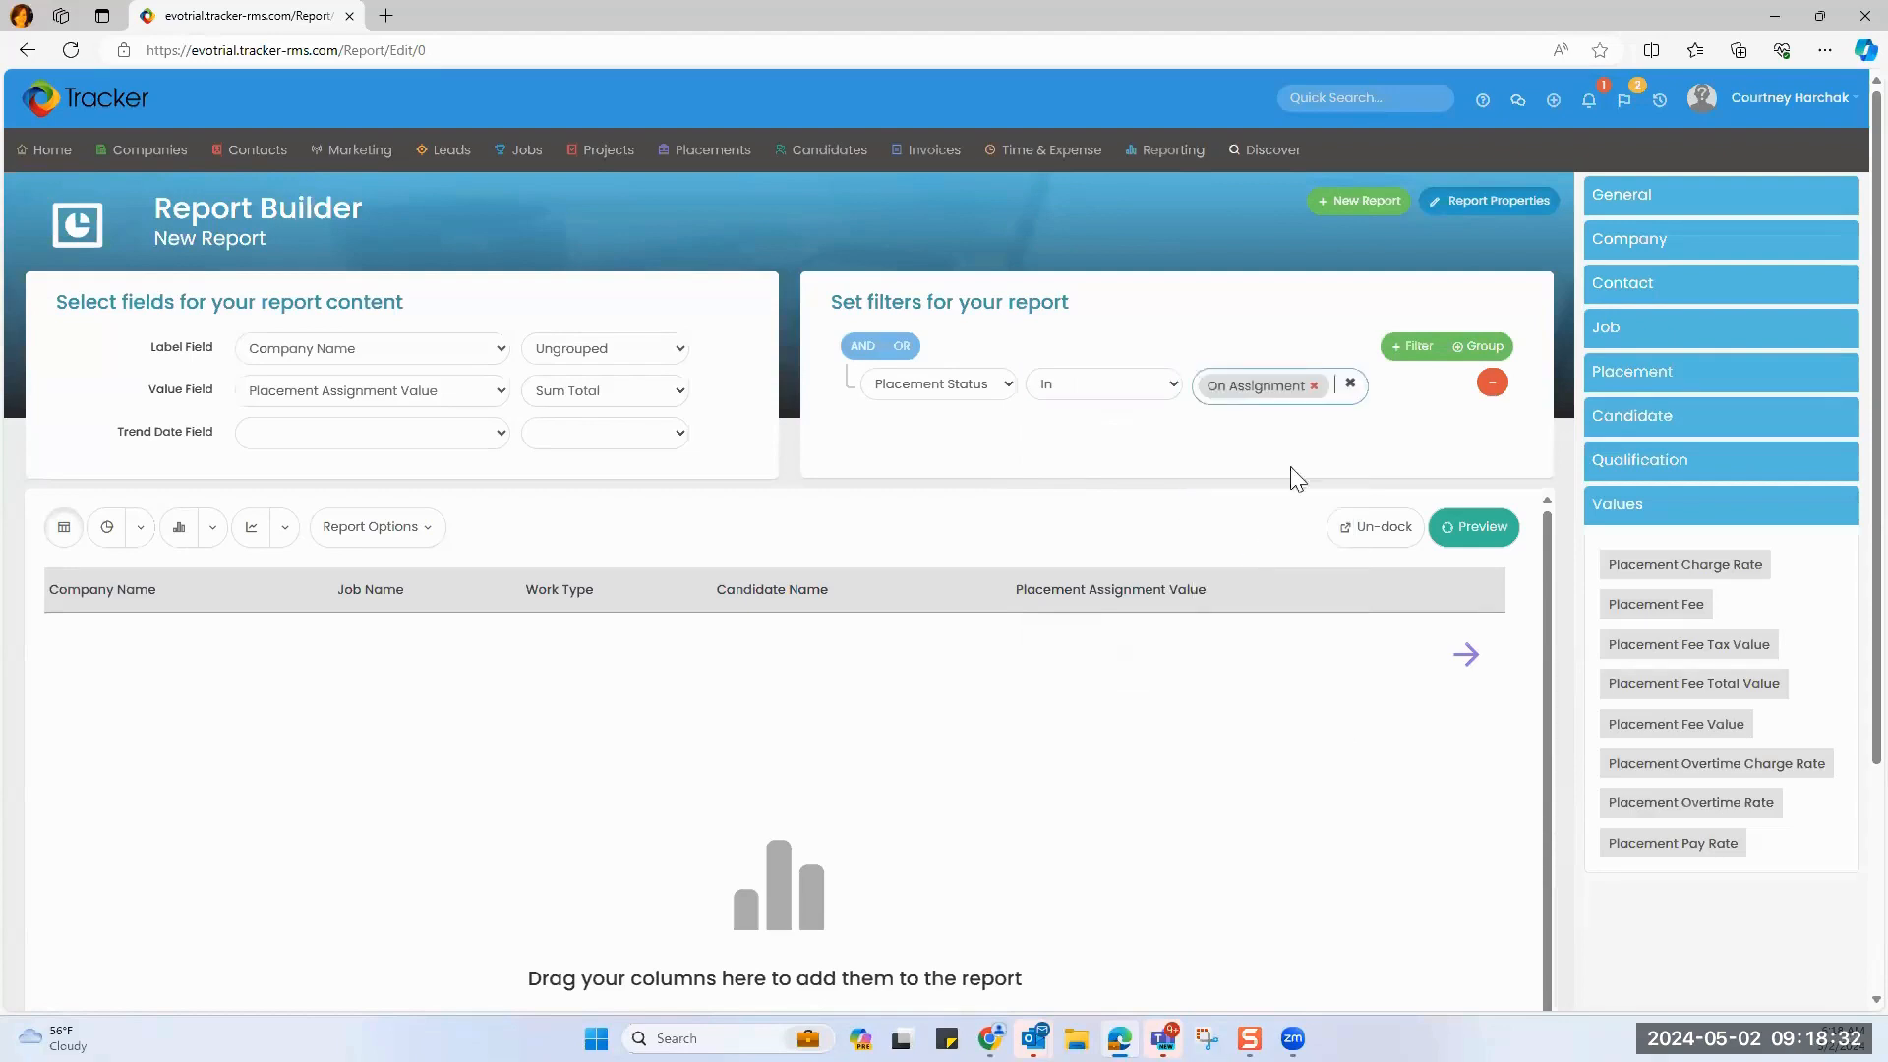
left_click(1333, 387)
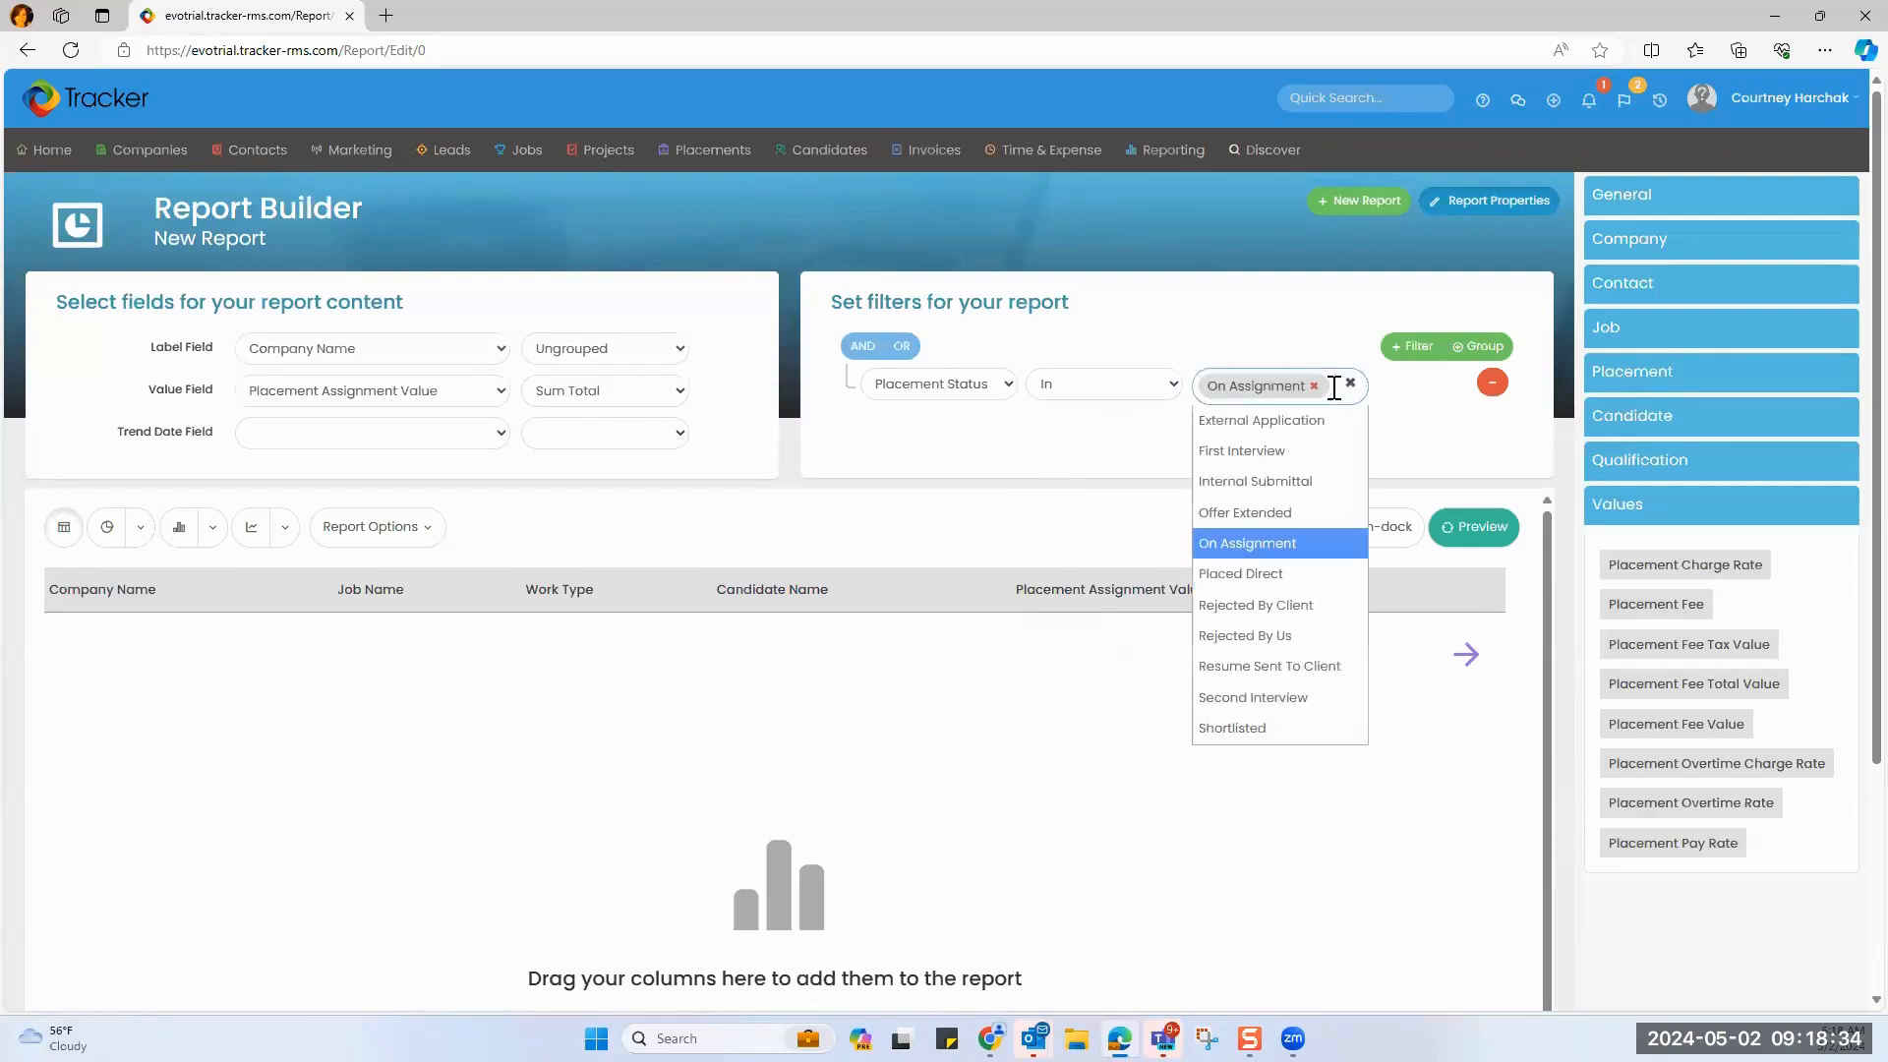
left_click(1254, 581)
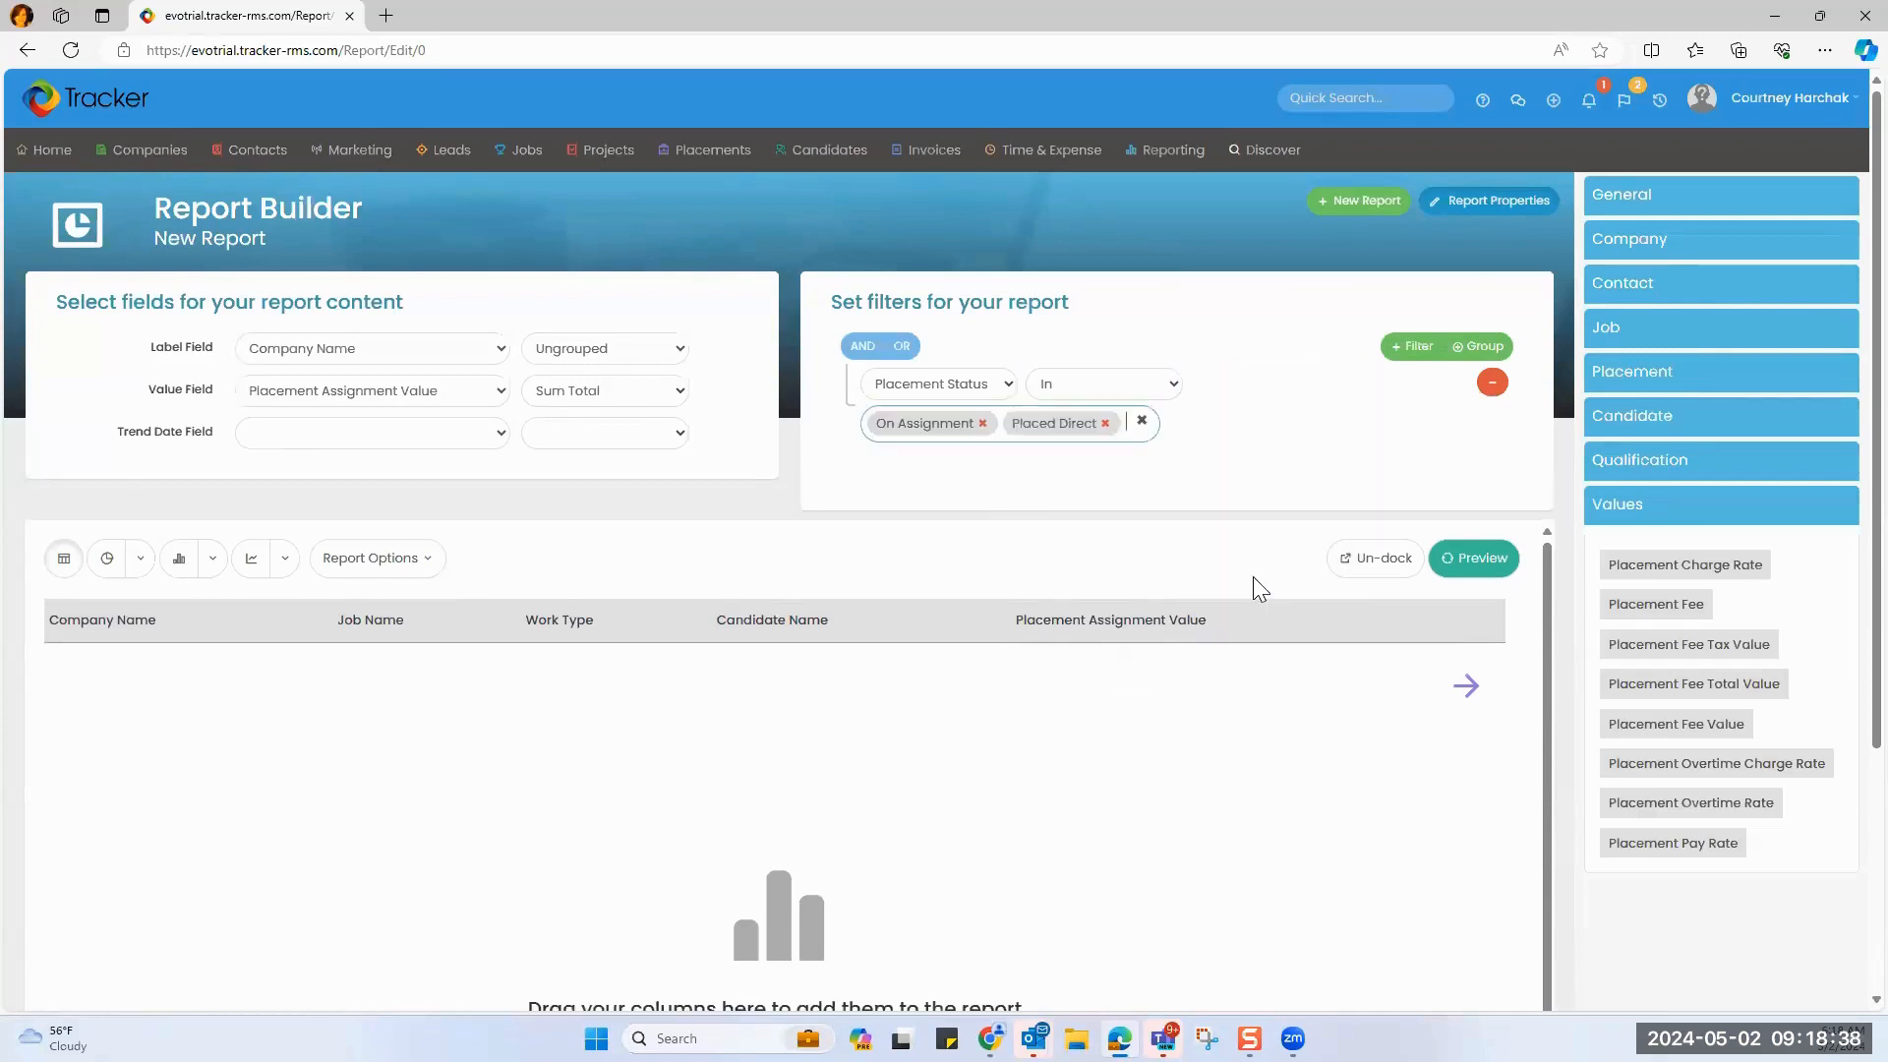
left_click(1126, 427)
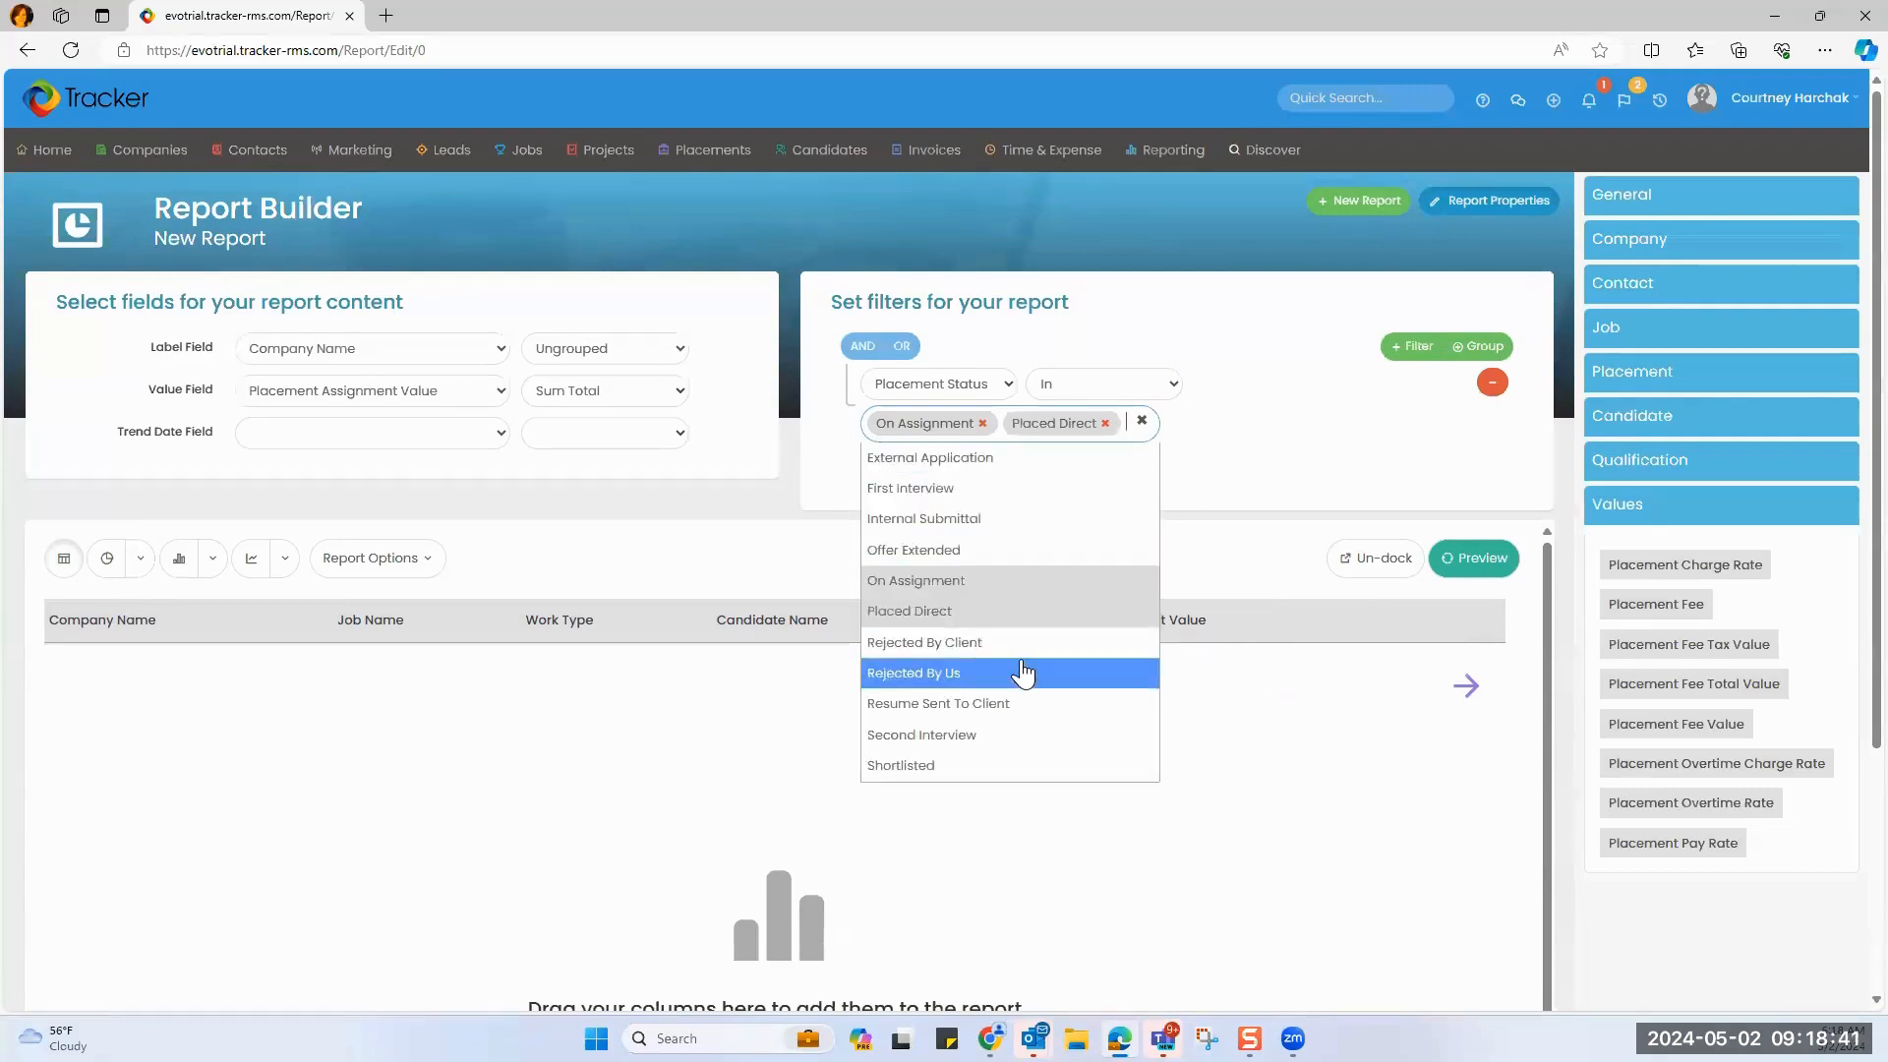
scroll(1023, 673, "down", 1)
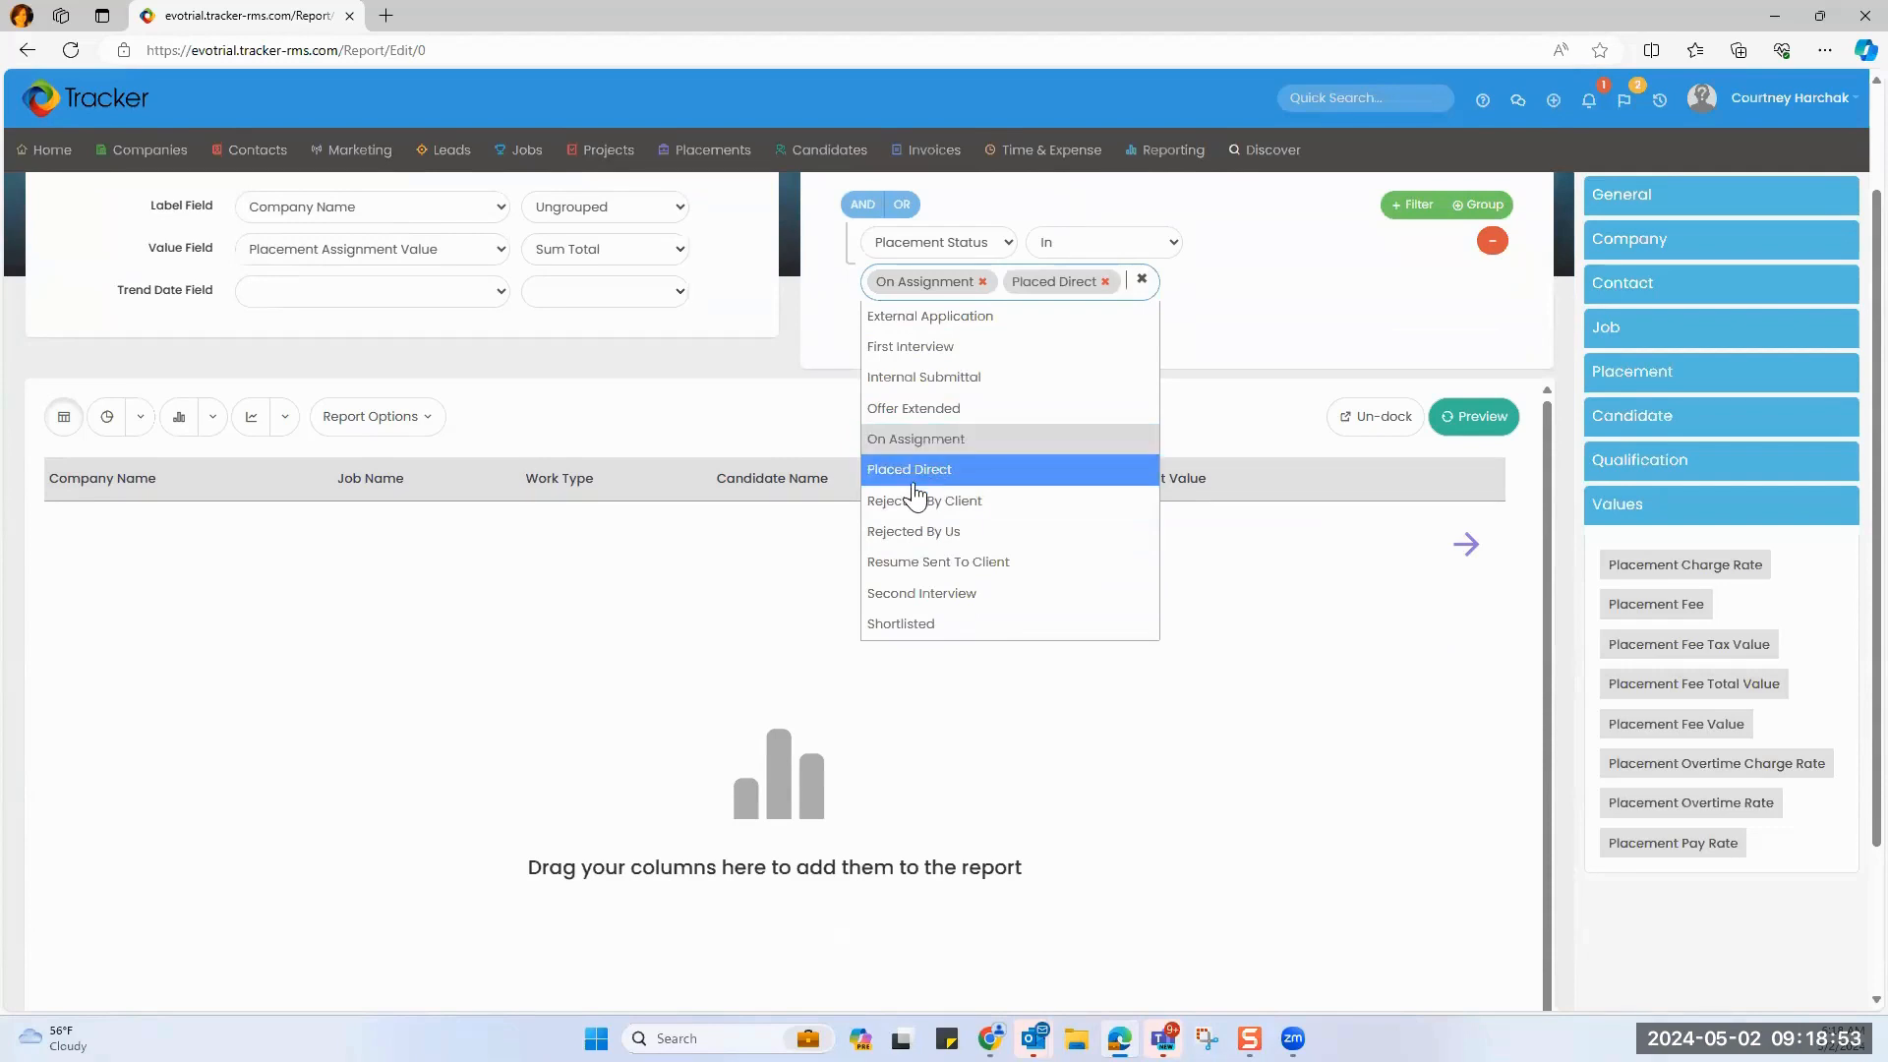
left_click(1275, 310)
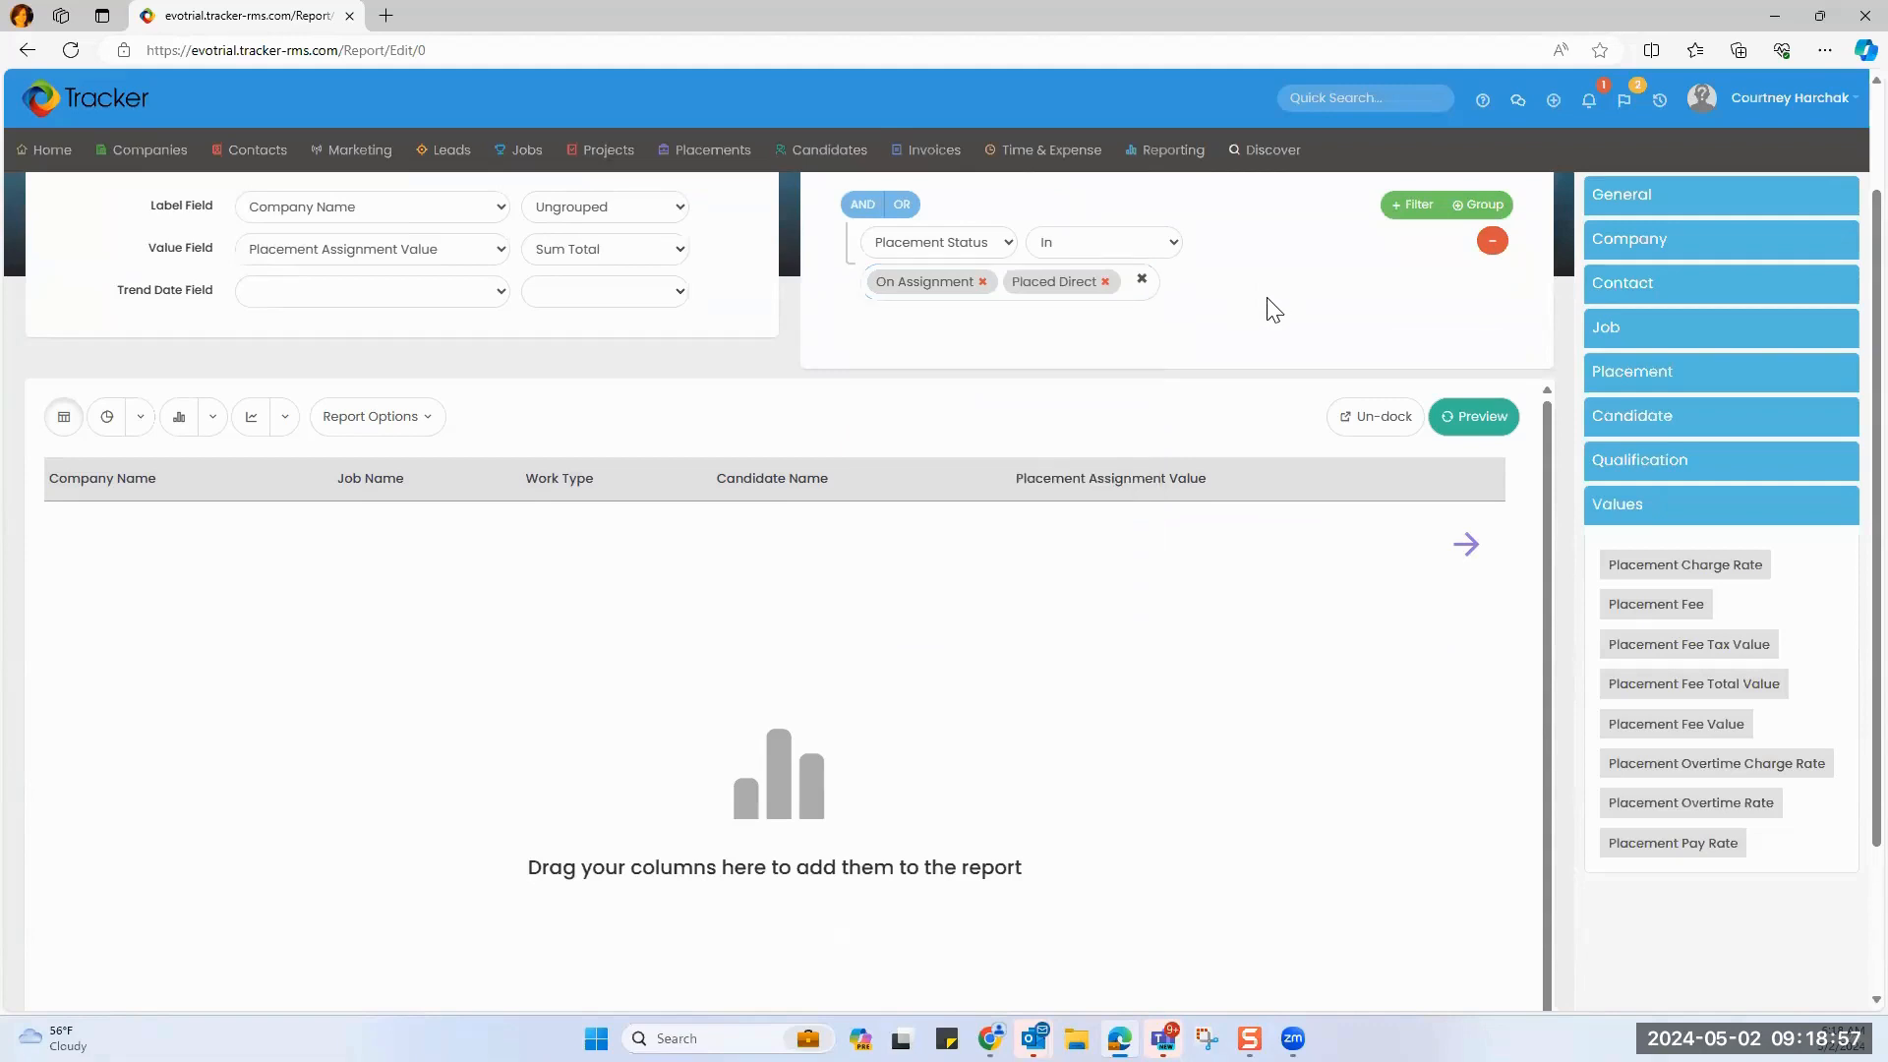
scroll(1269, 325, "up", 2)
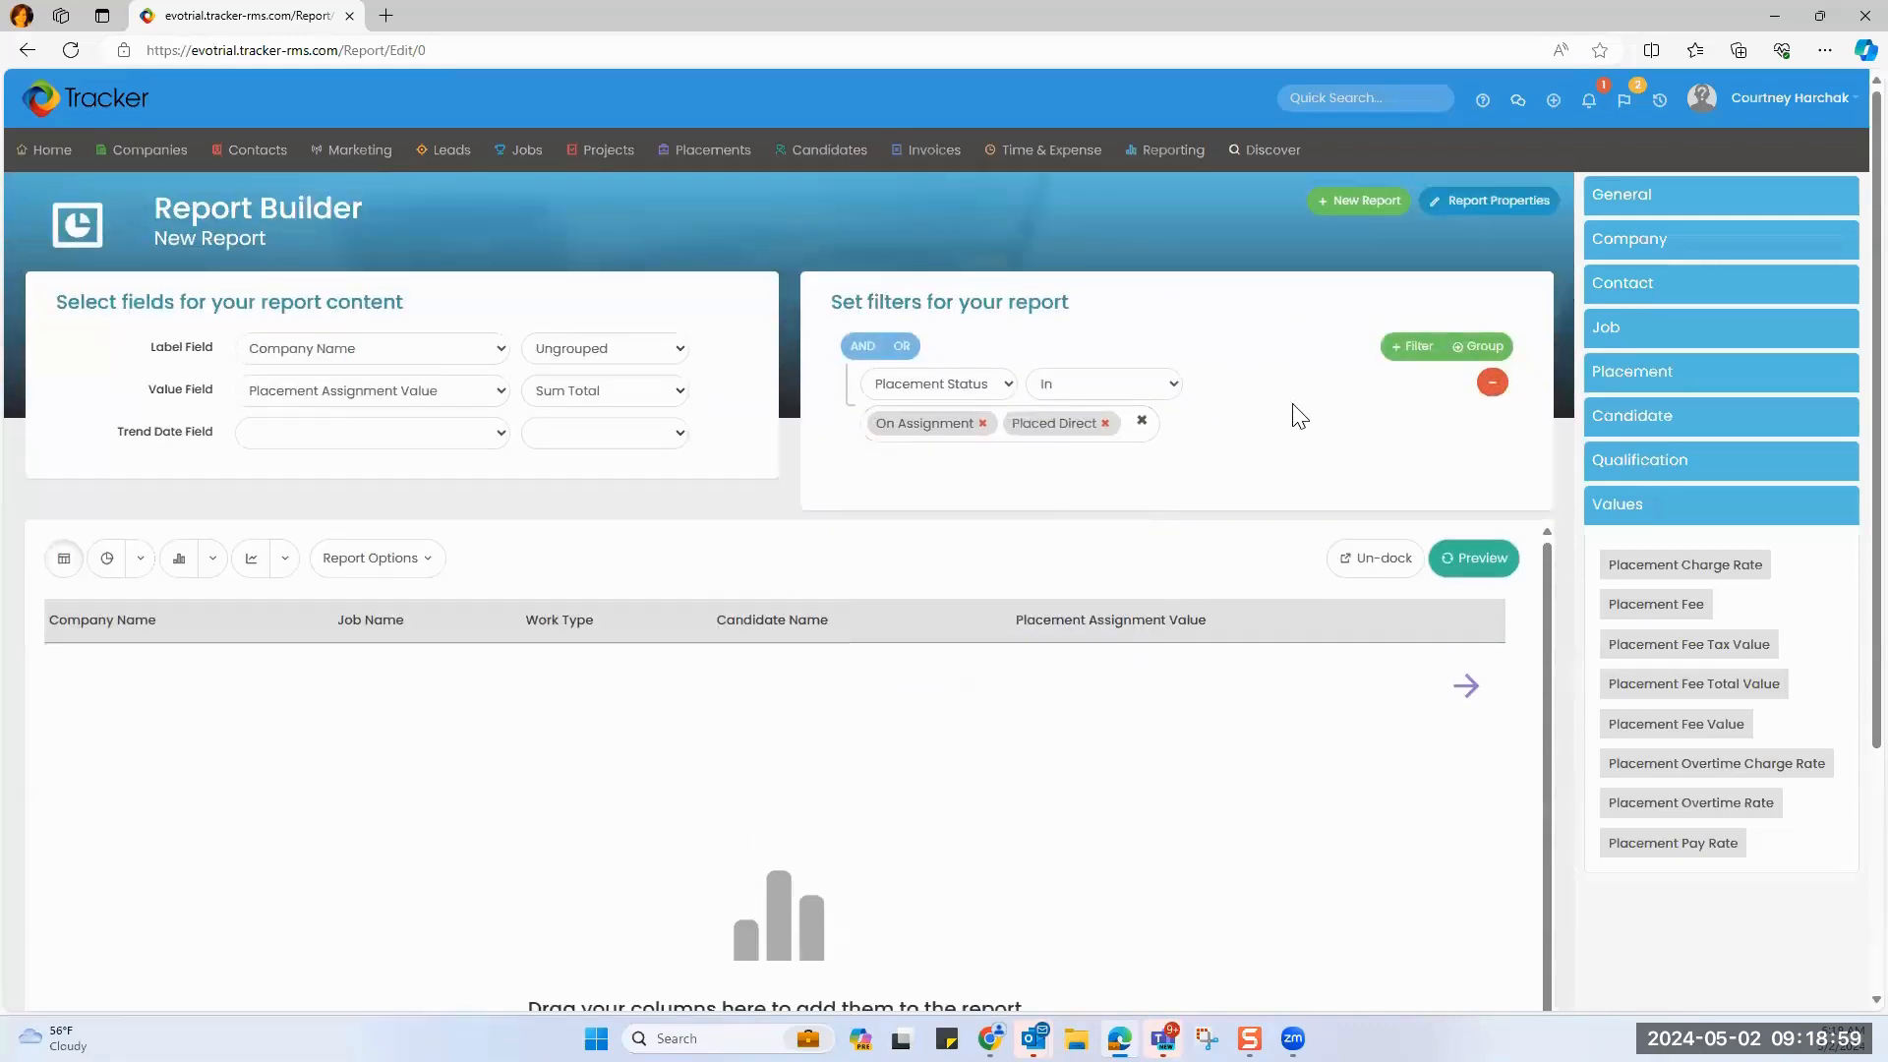
left_click(1408, 346)
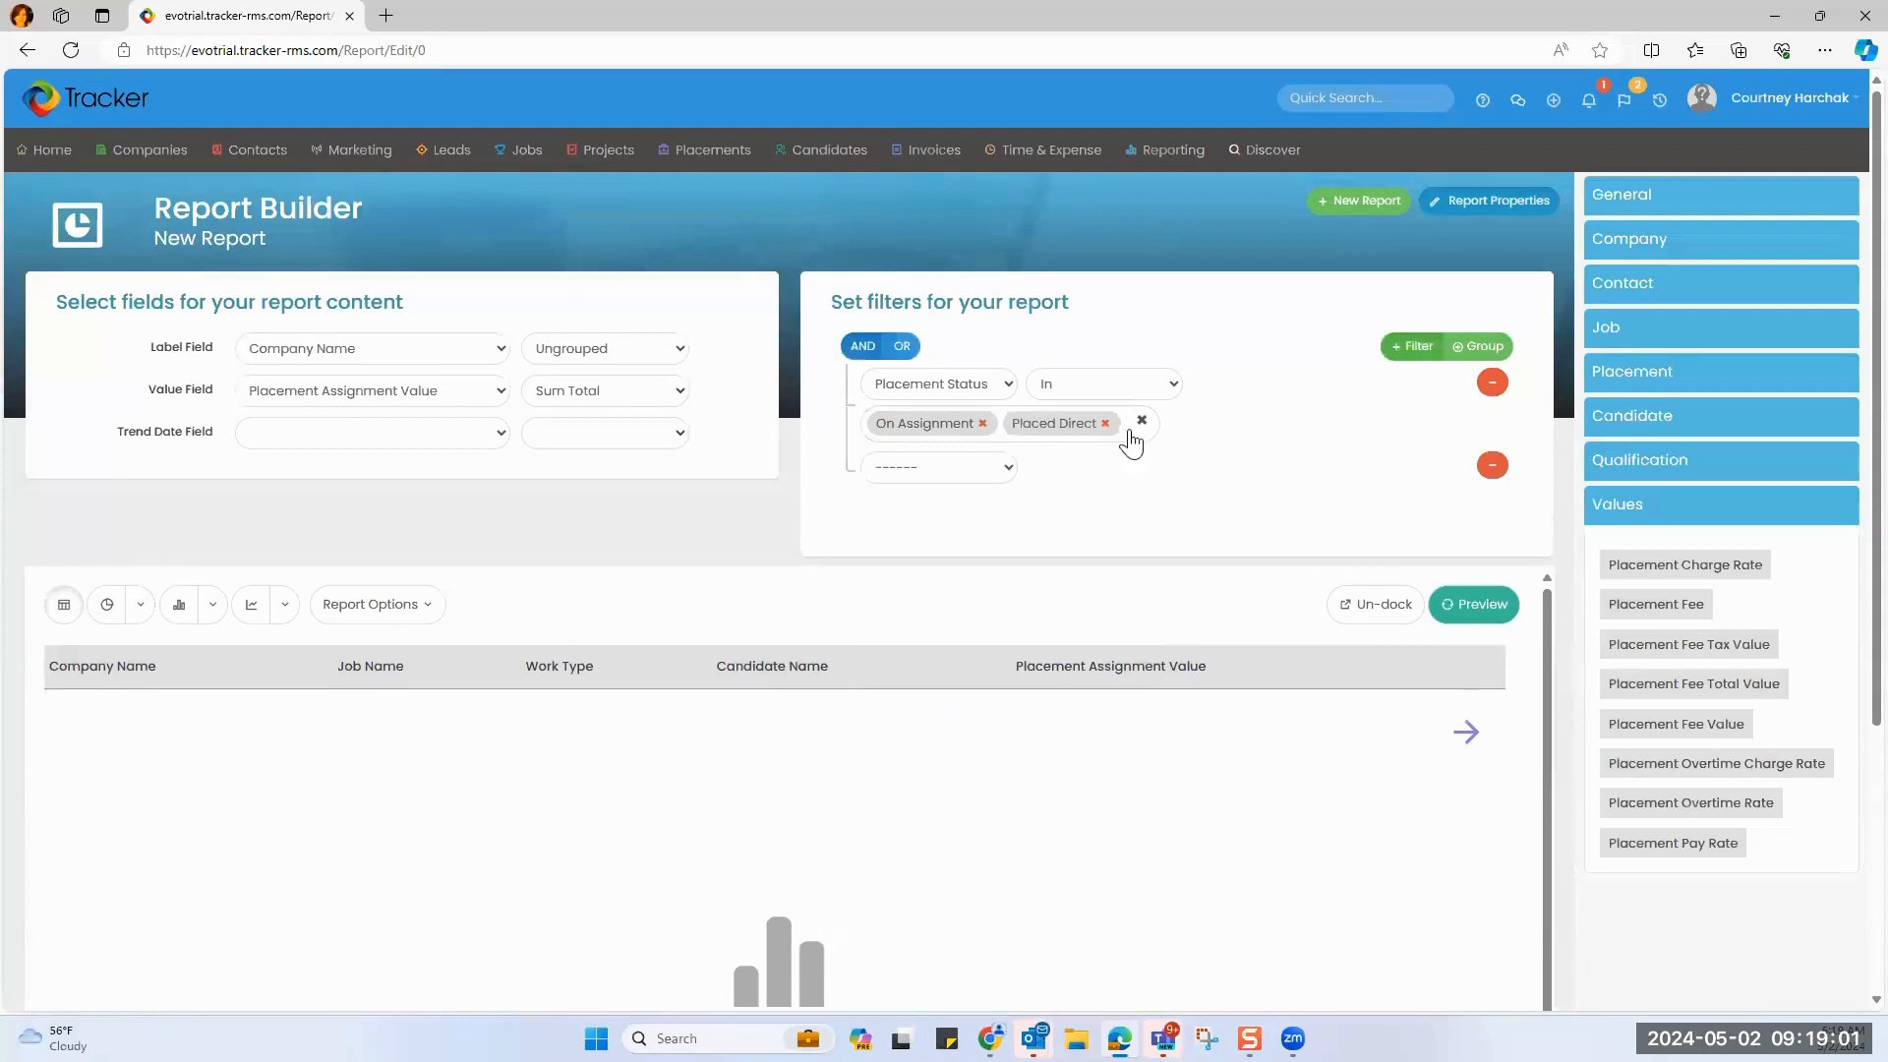
left_click(962, 475)
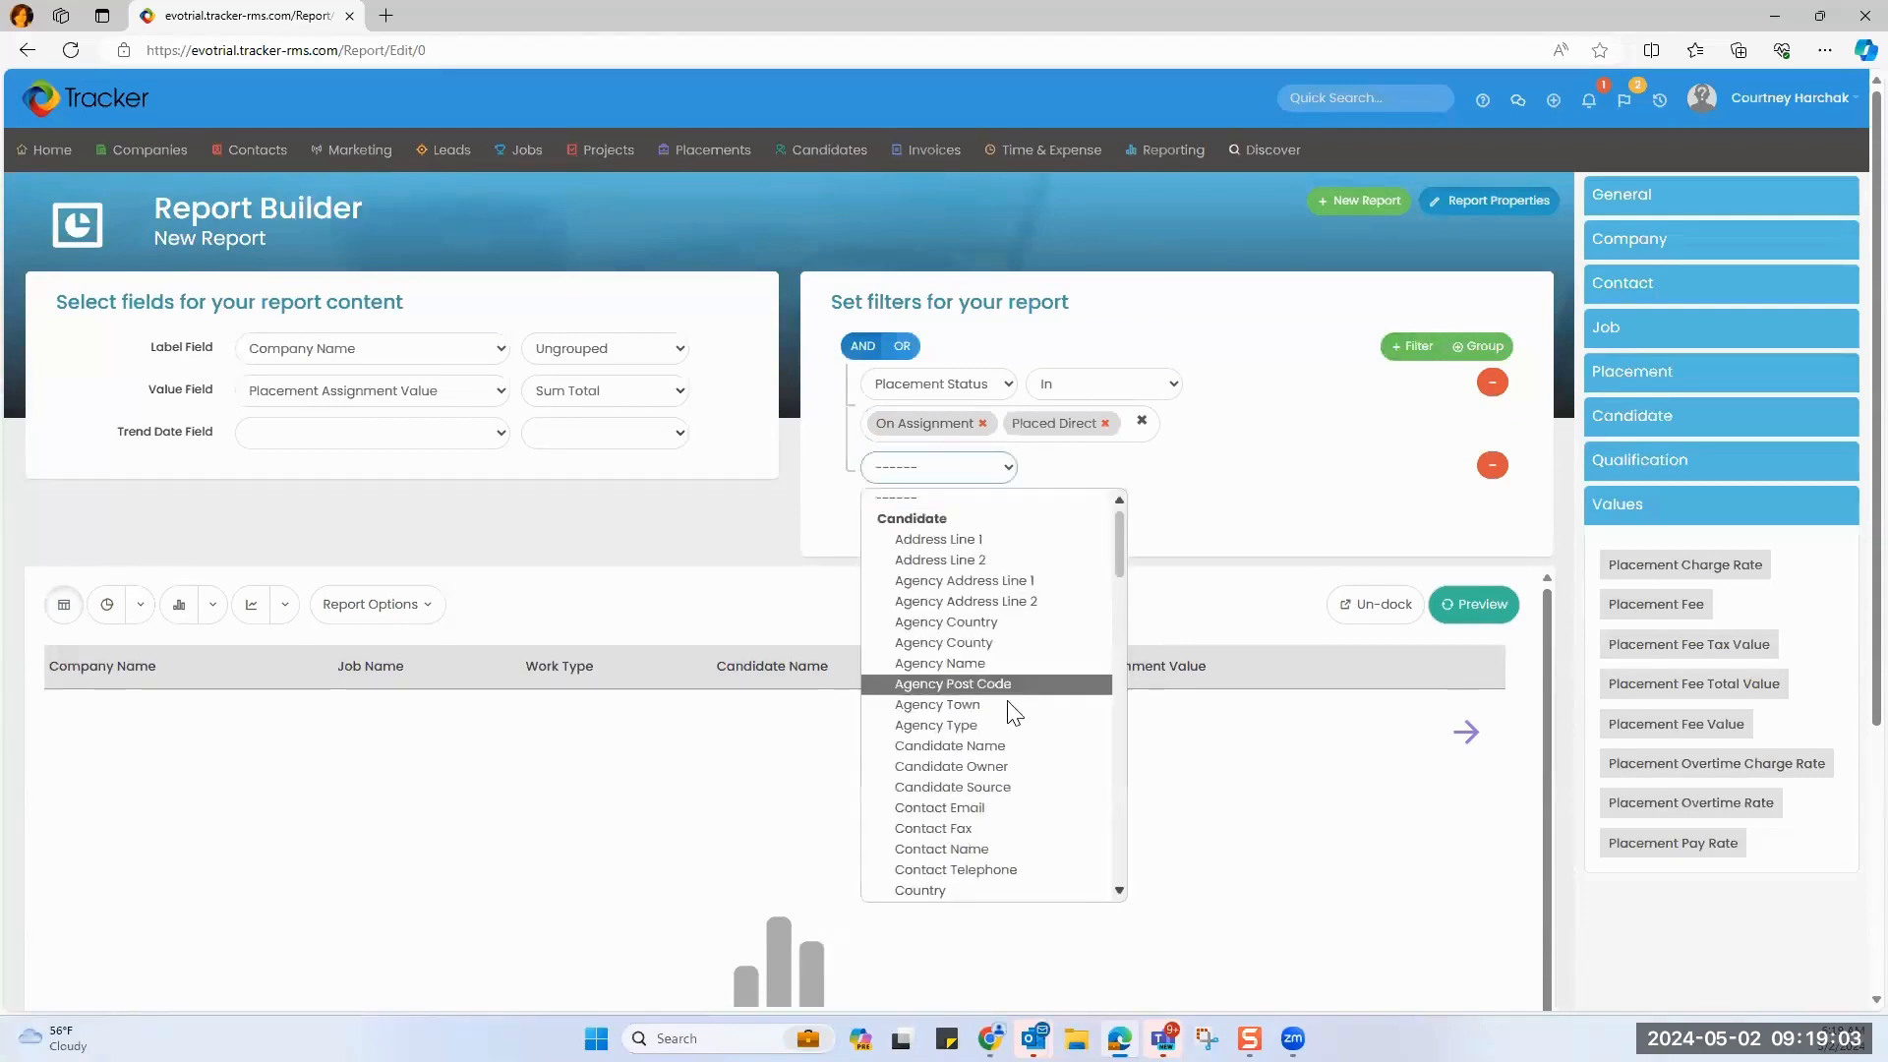
scroll(1011, 706, "down", 3)
scroll(1007, 701, "down", 4)
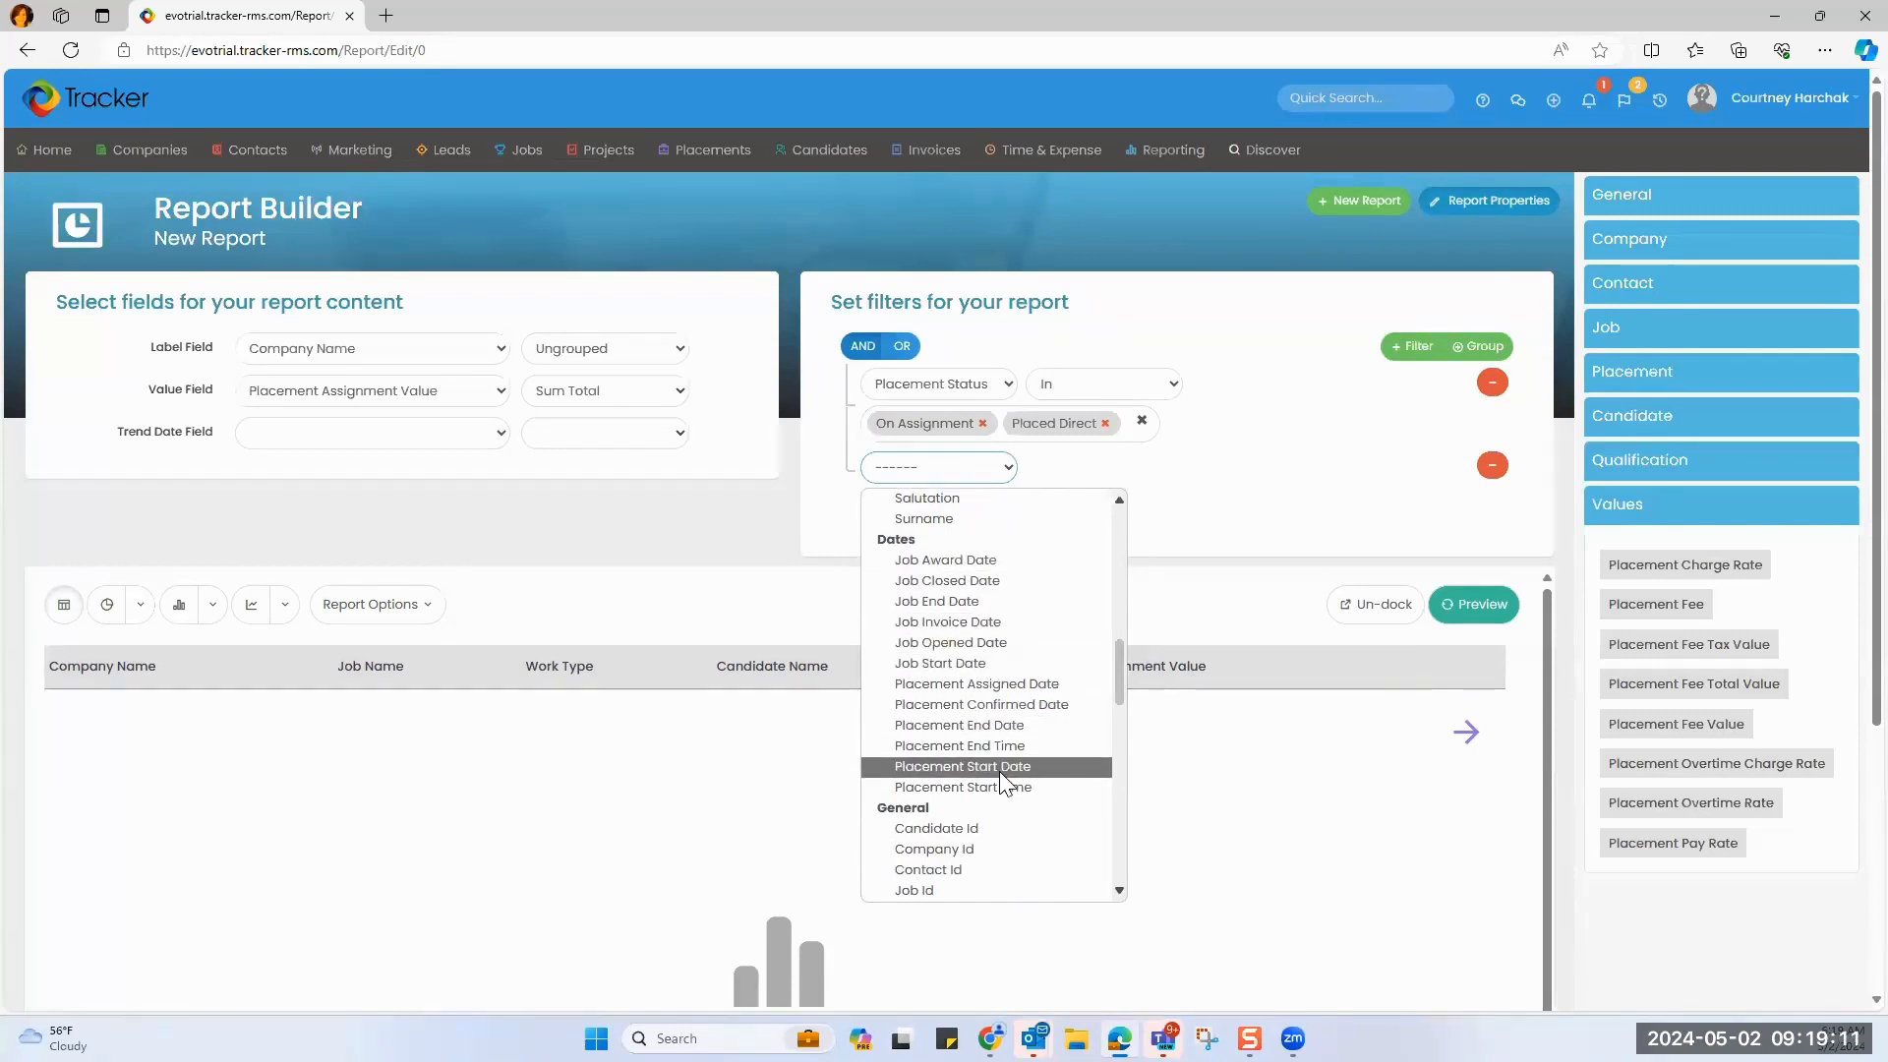
left_click(1419, 510)
left_click(1493, 469)
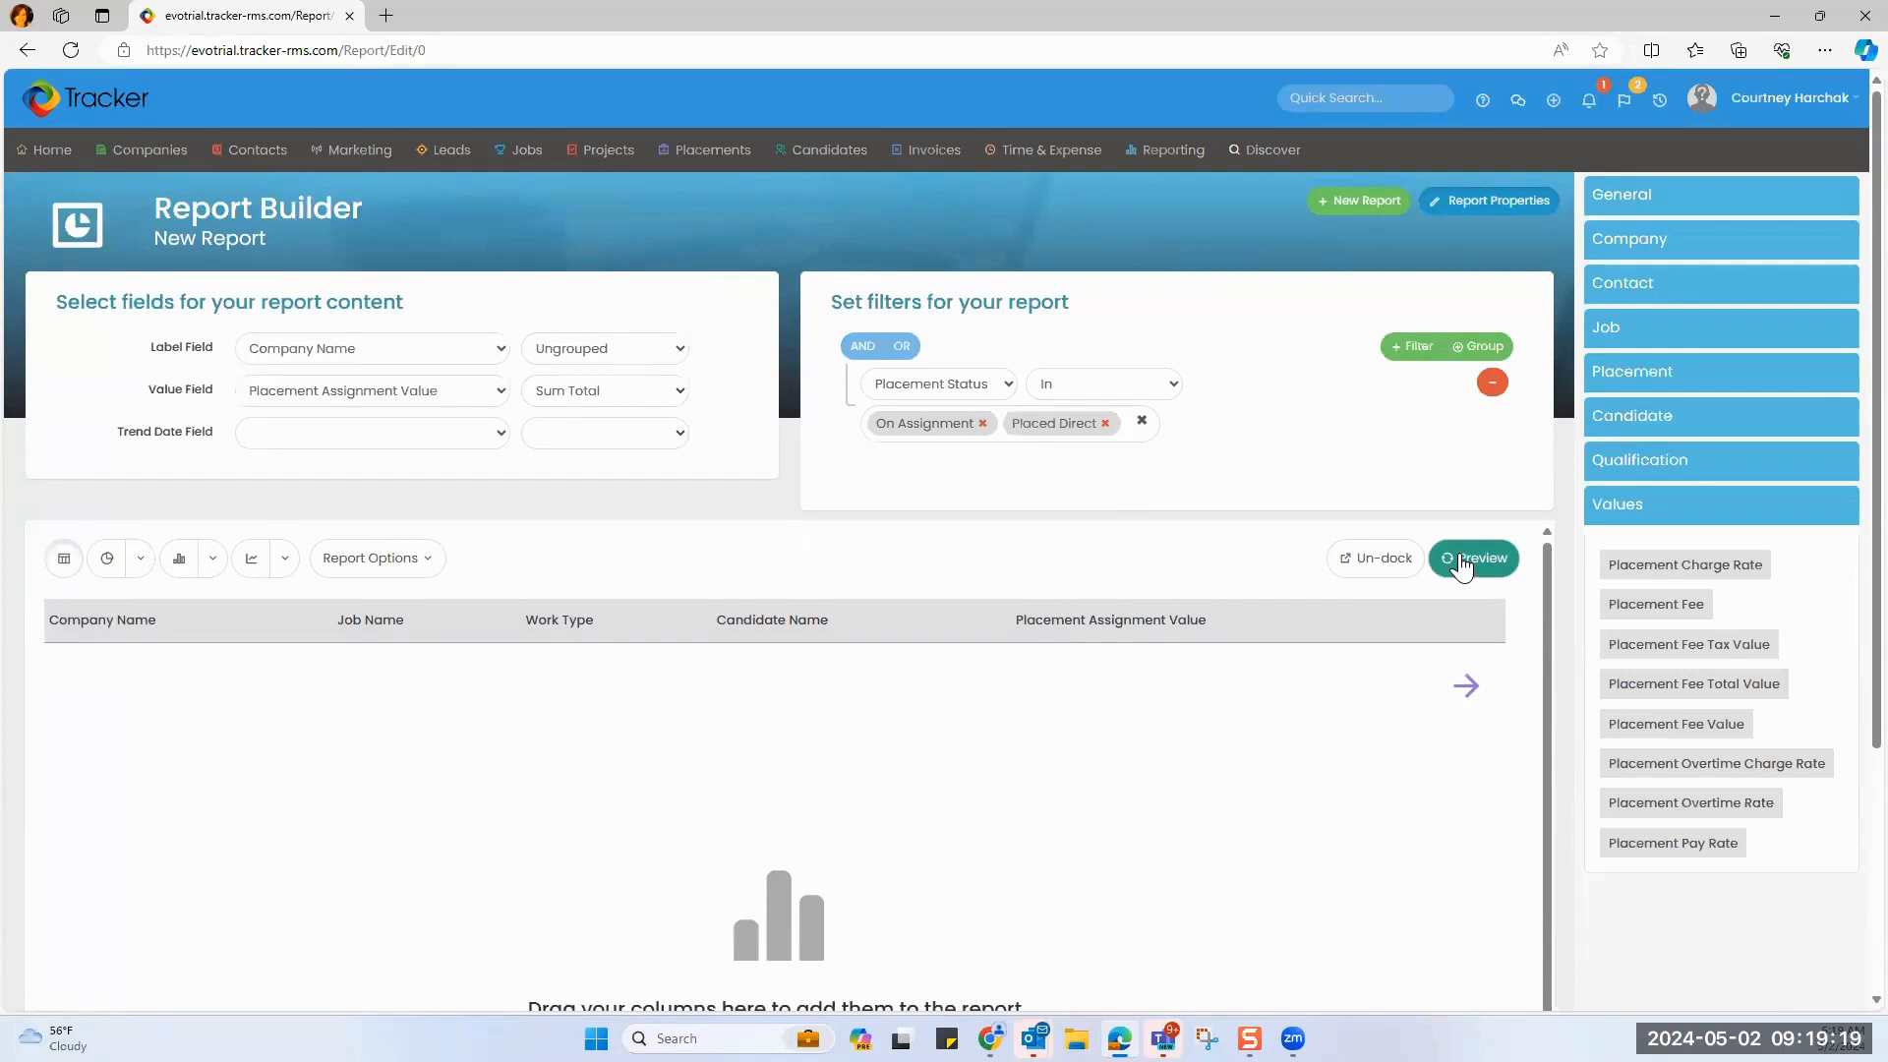
Preview the filtered Placements report, look through its rows down to the total, and check the Company Name column's sort options.
left_click(1465, 558)
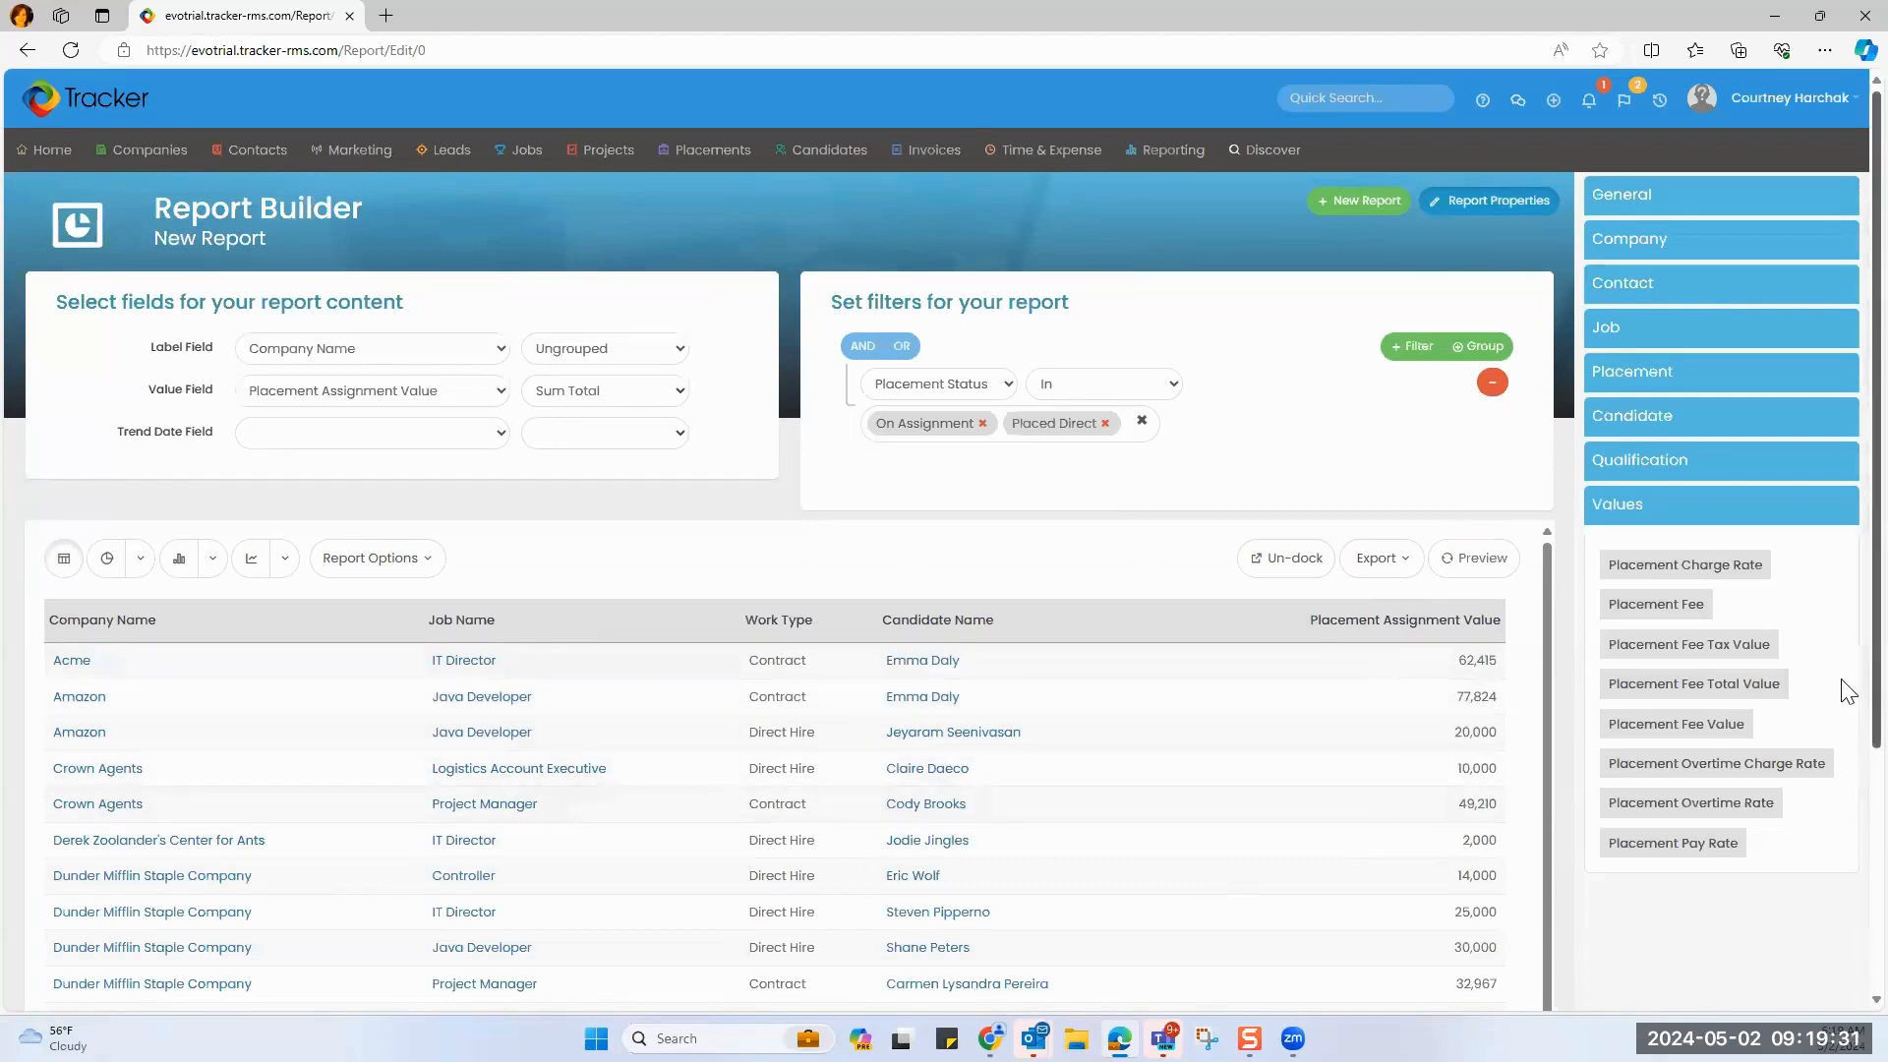
scroll(1847, 777, "down", 1)
scroll(1847, 816, "down", 3)
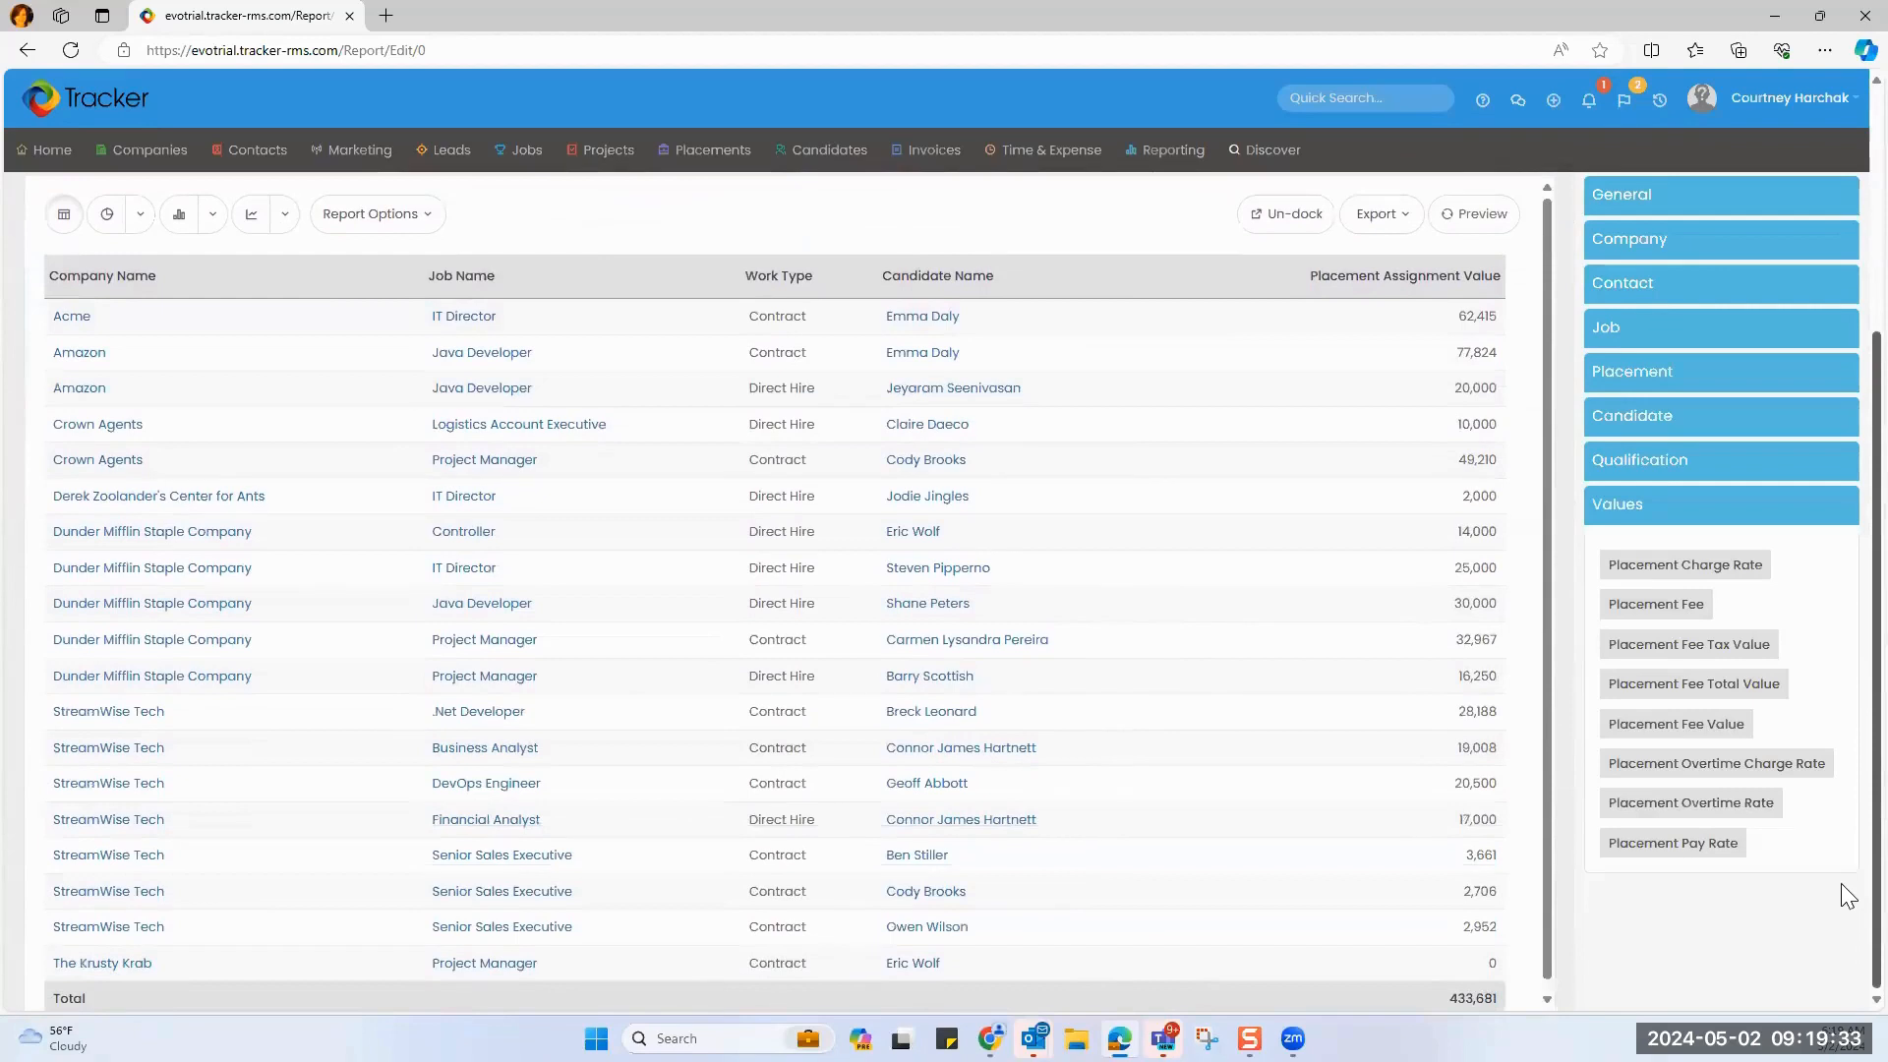
scroll(1845, 885, "up", 2)
scroll(1847, 757, "up", 1)
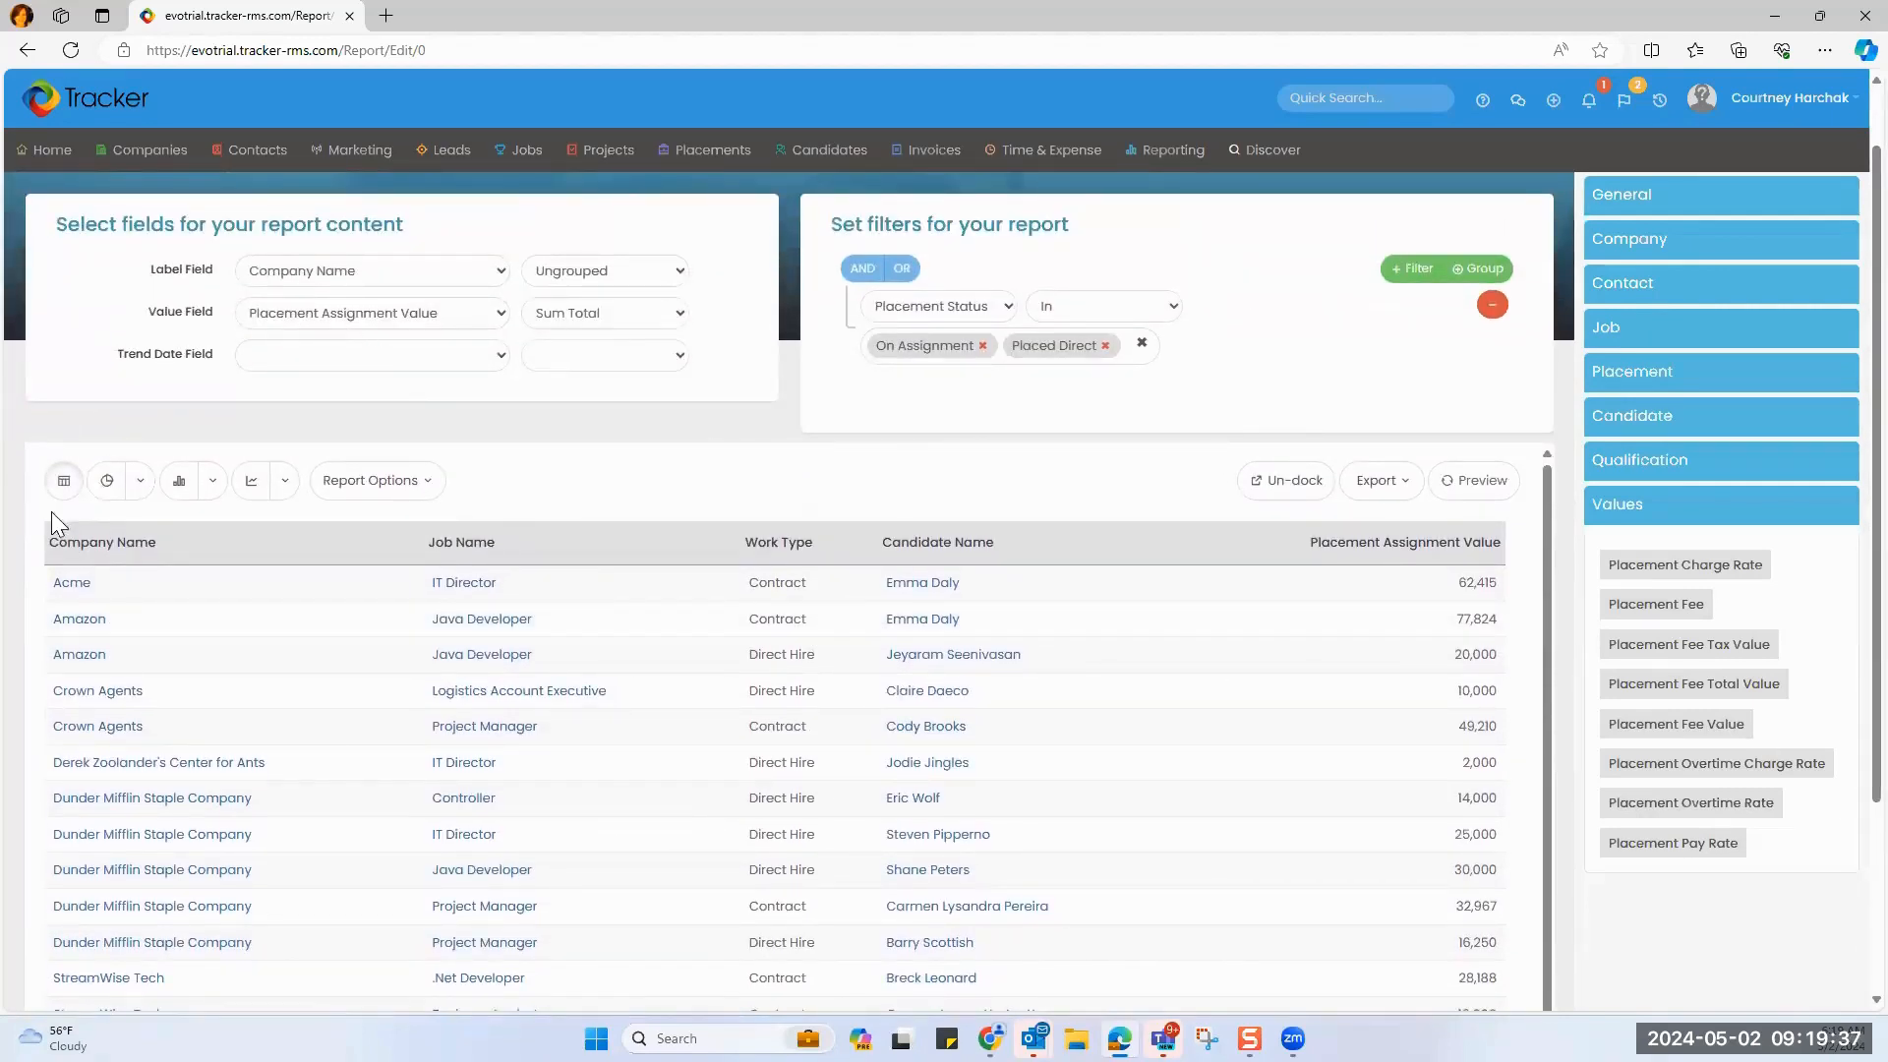
left_click(406, 548)
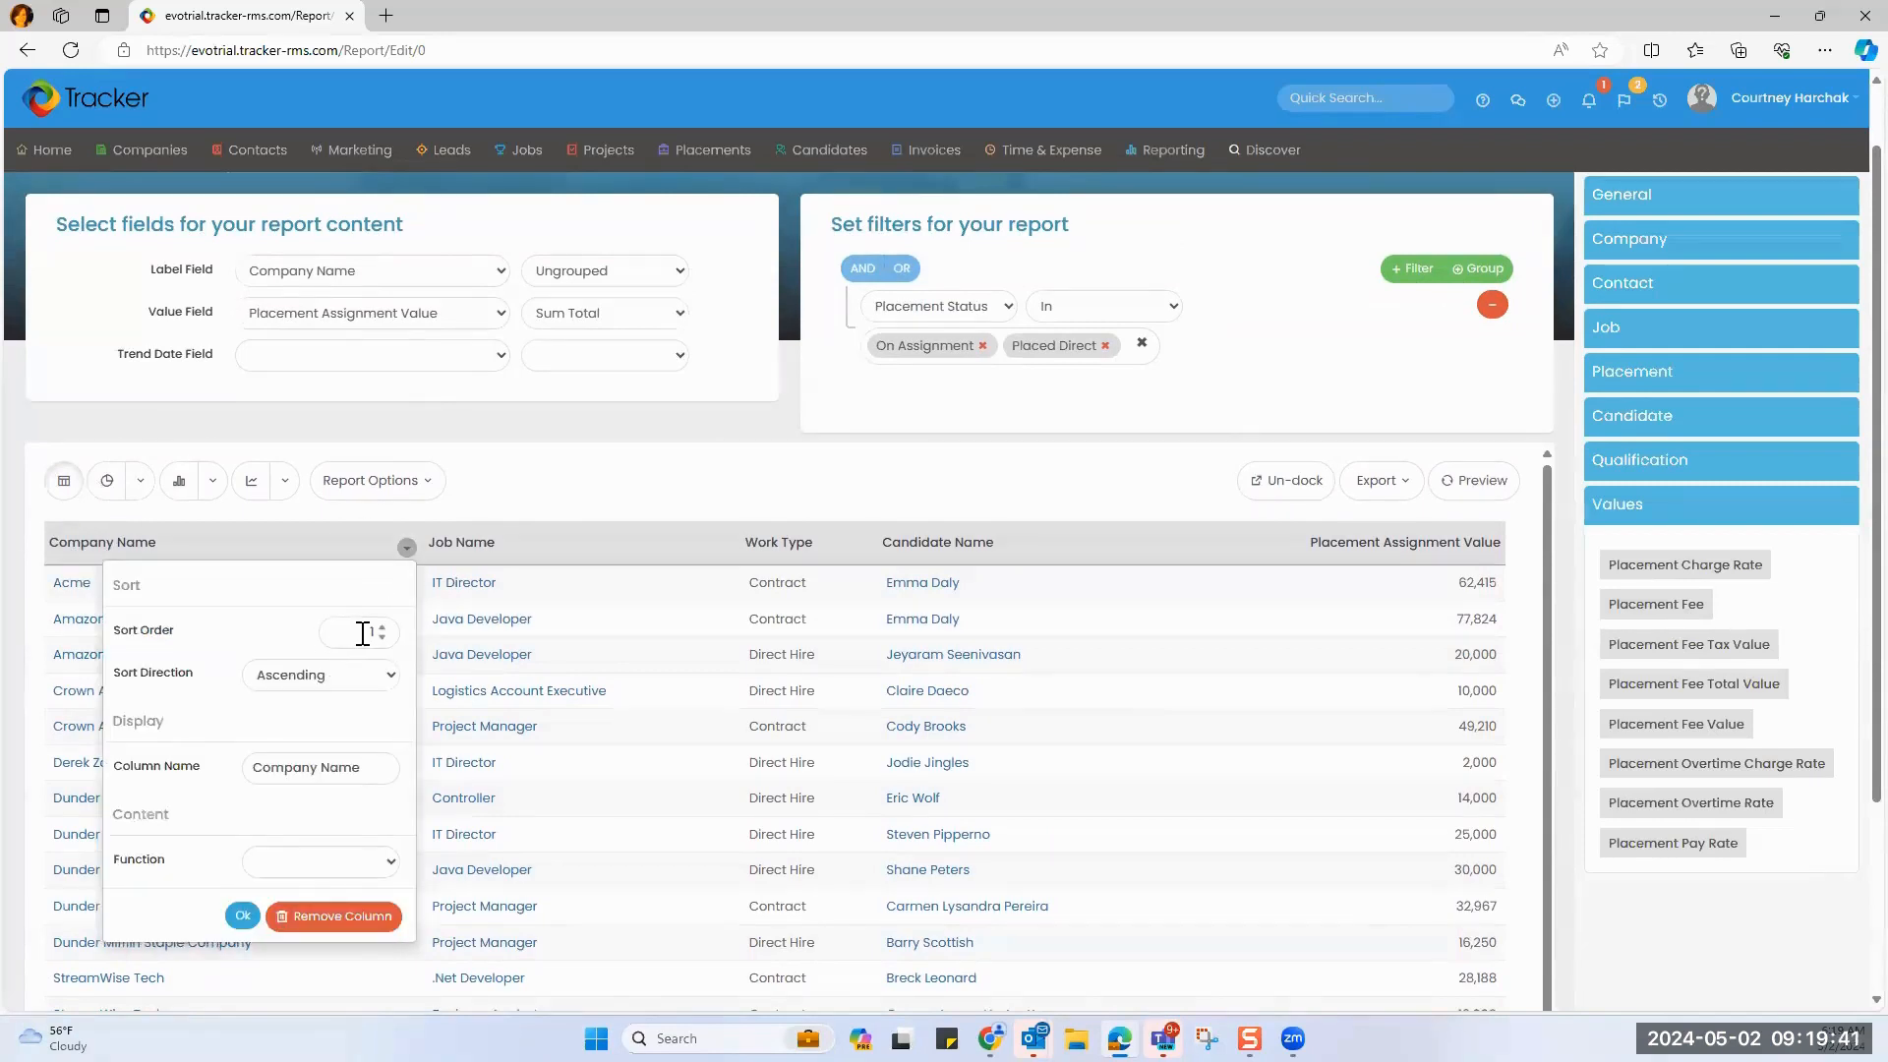
left_click(493, 488)
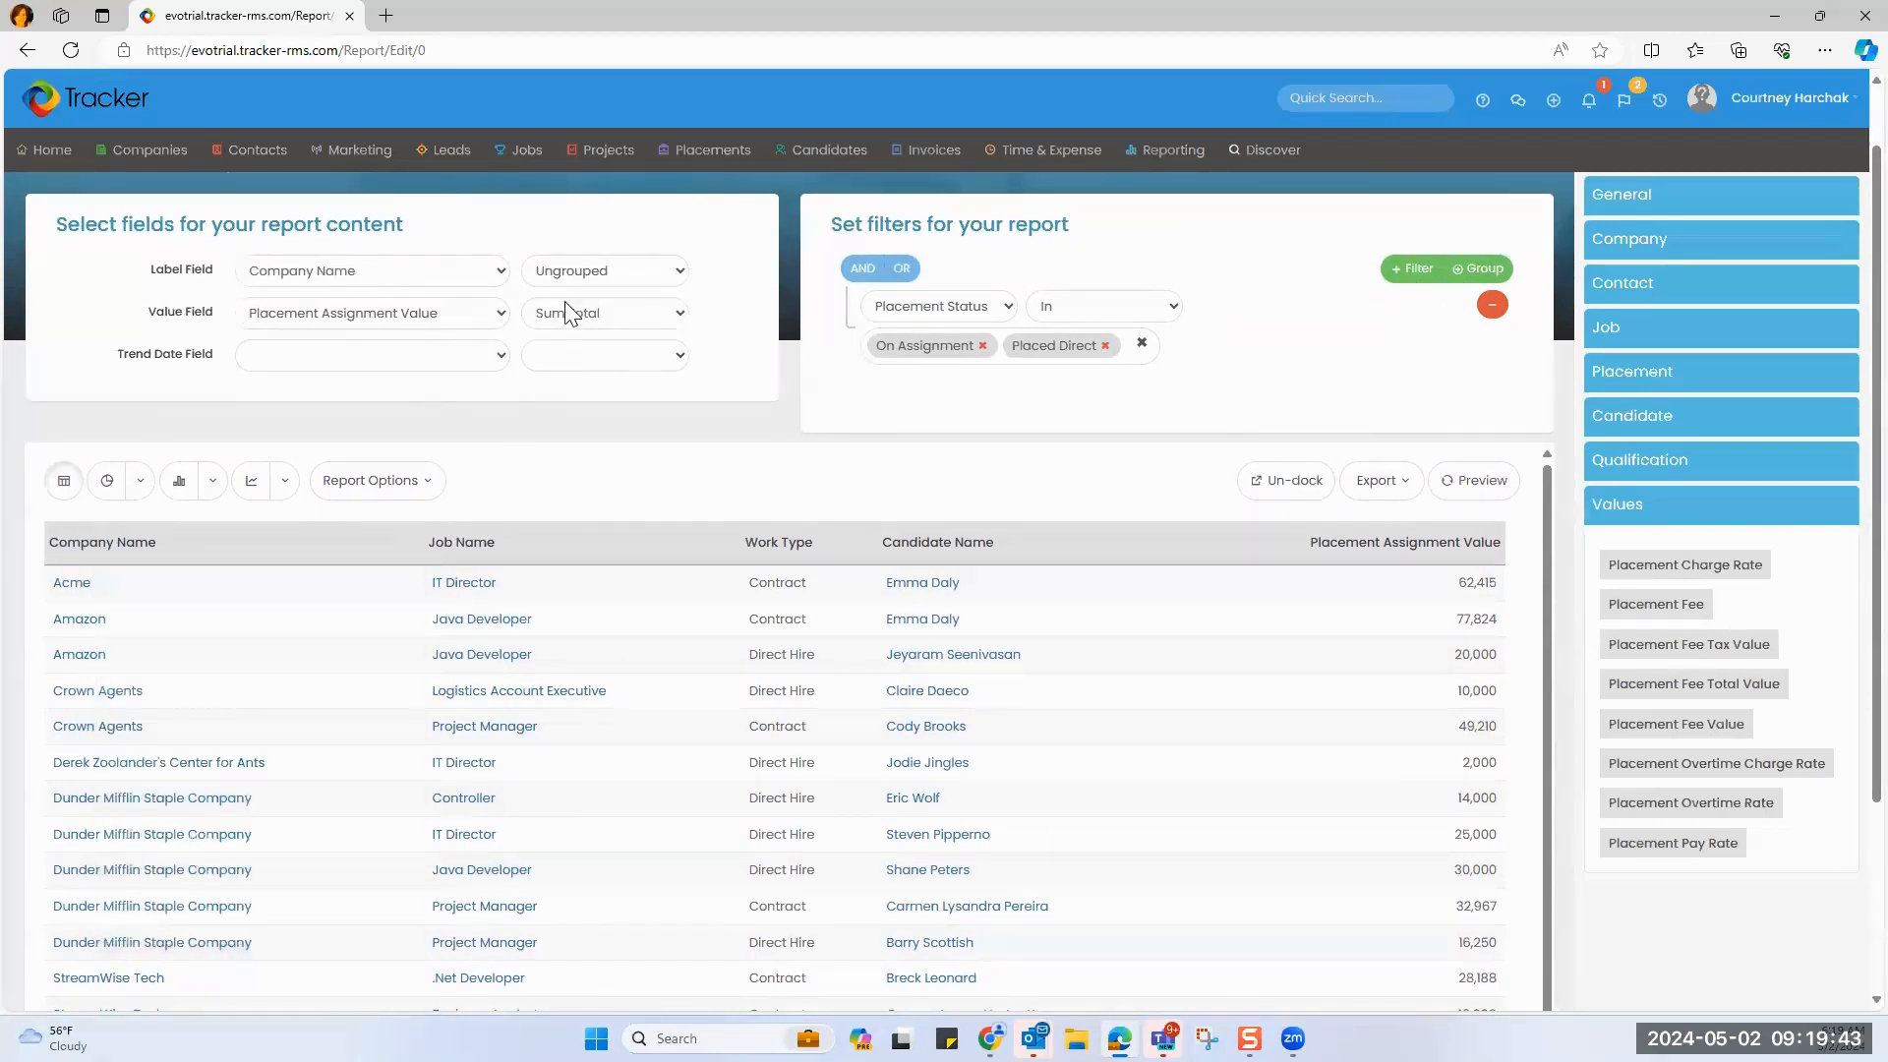
Set the Company Name label field to Grouped and preview the report with its subtotals per company.
left_click(571, 275)
left_click(571, 317)
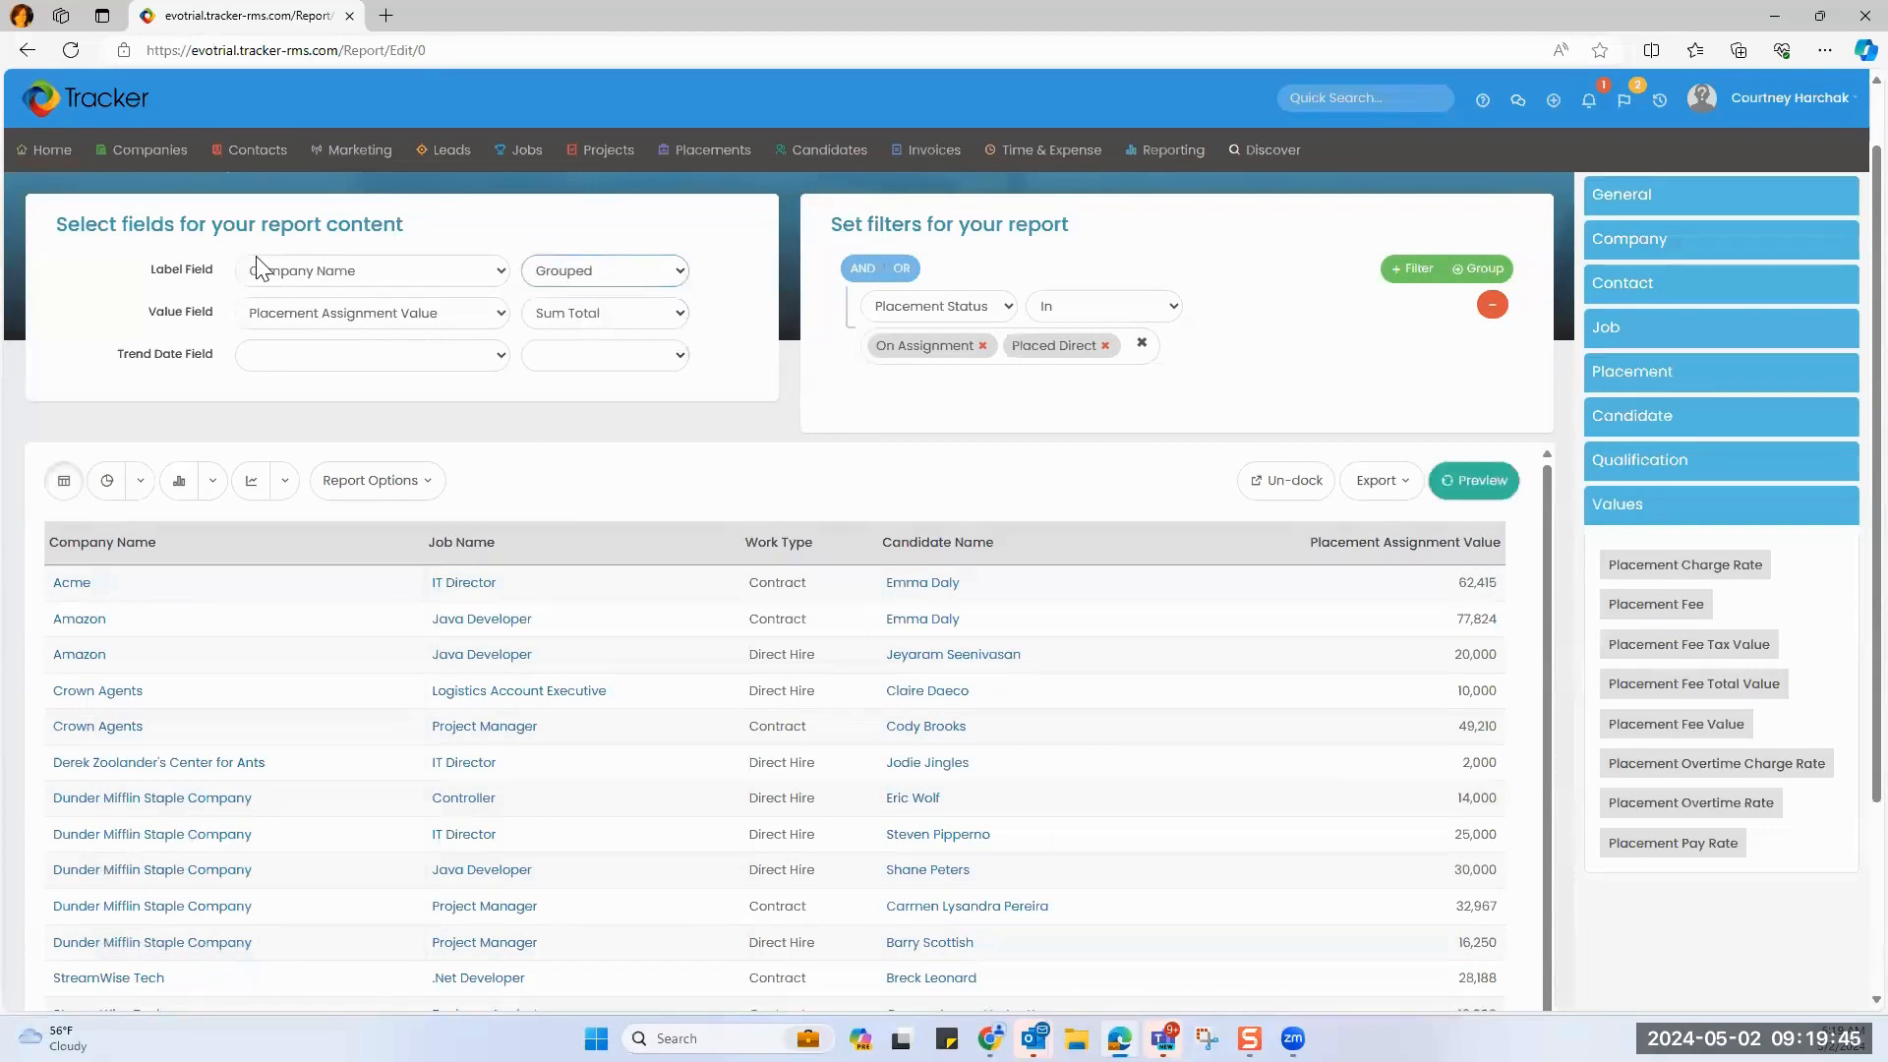
left_click(1474, 495)
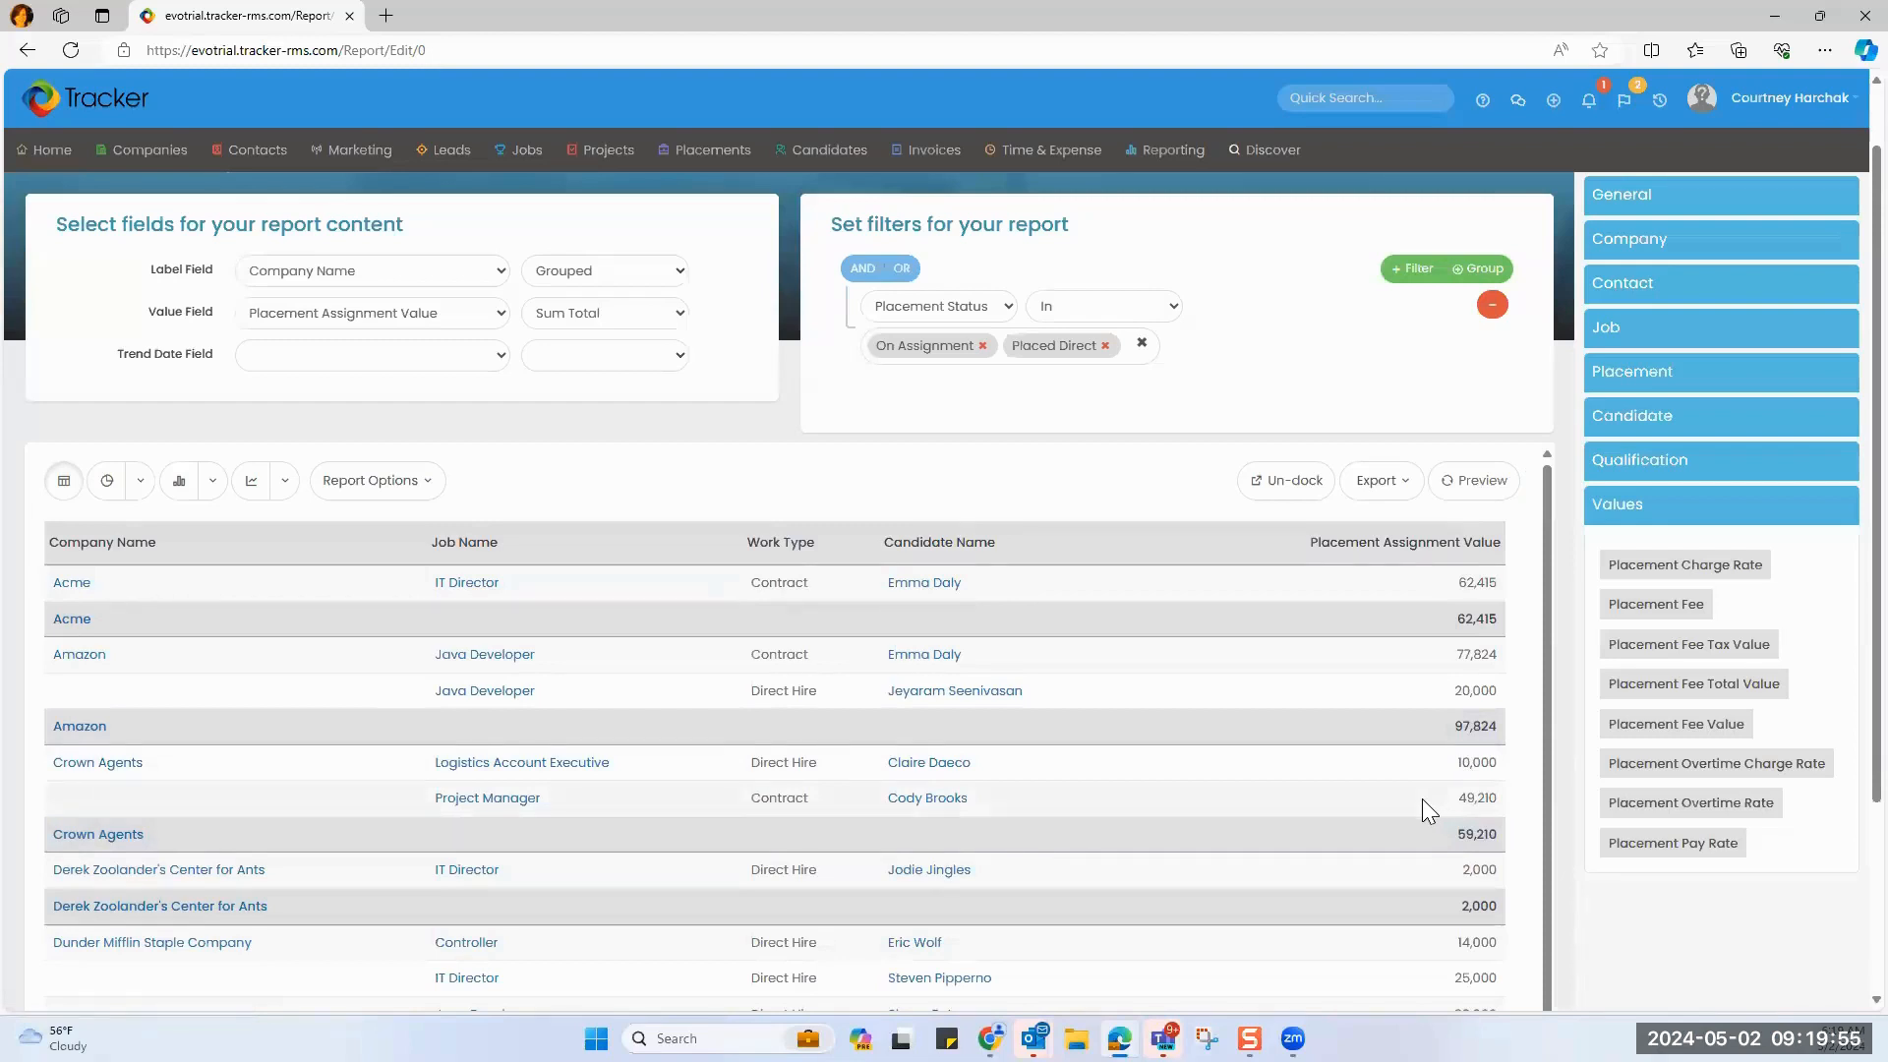
scroll(1422, 798, "down", 3)
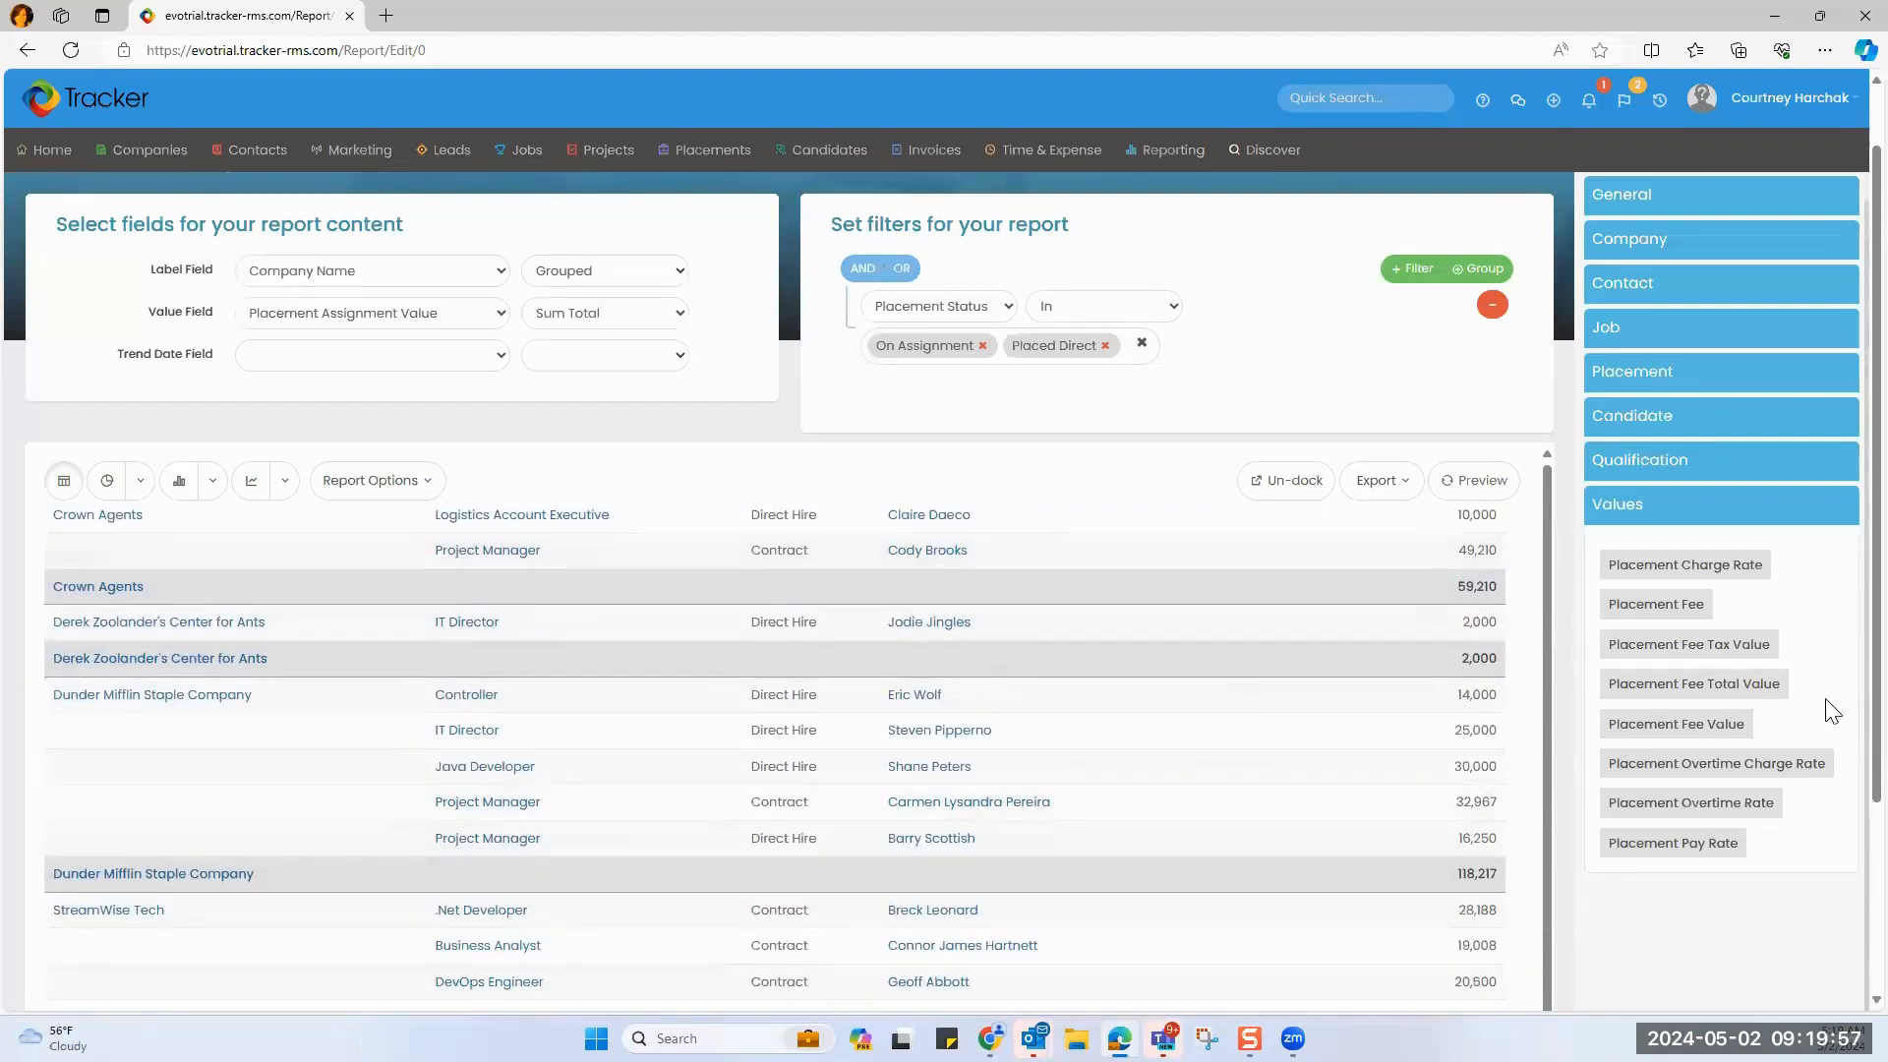
scroll(1842, 830, "down", 2)
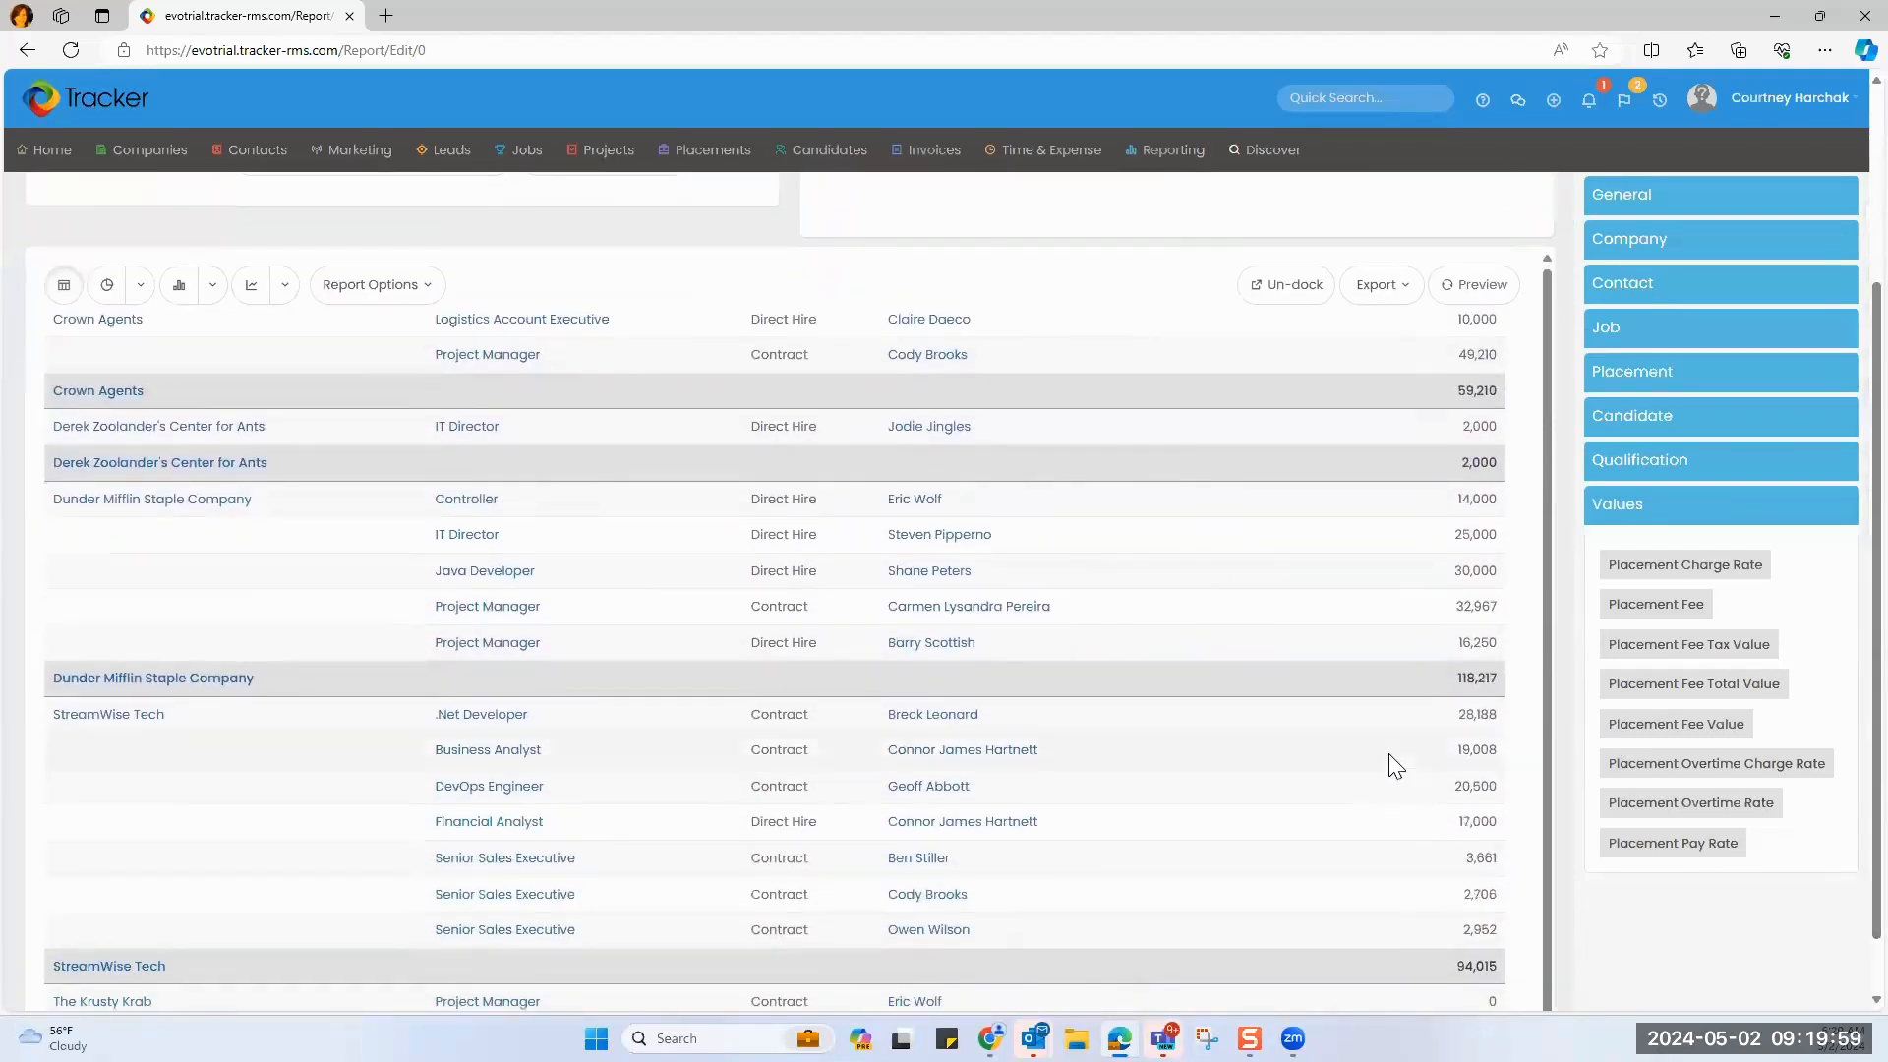
scroll(1846, 787, "down", 1)
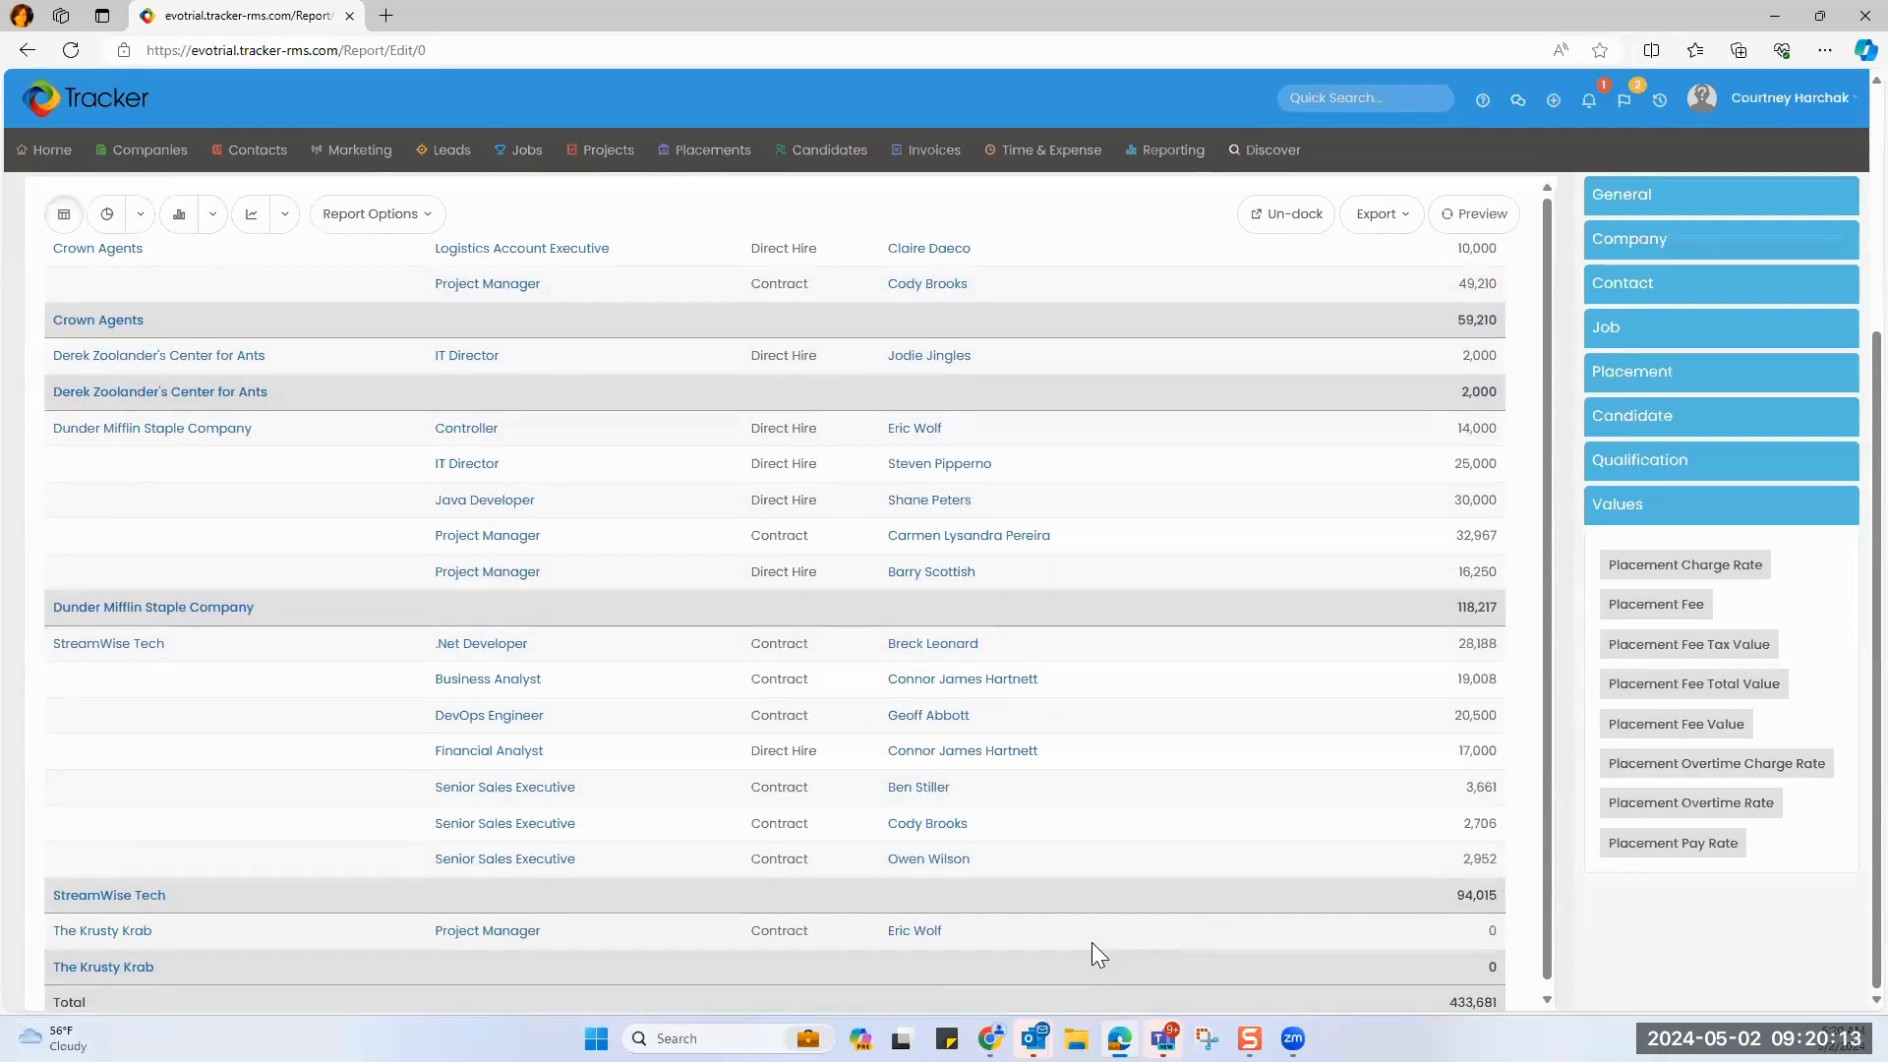
Open The Krusty Krab's Project Manager job from the report in a new browser tab and switch to it.
right_click(489, 936)
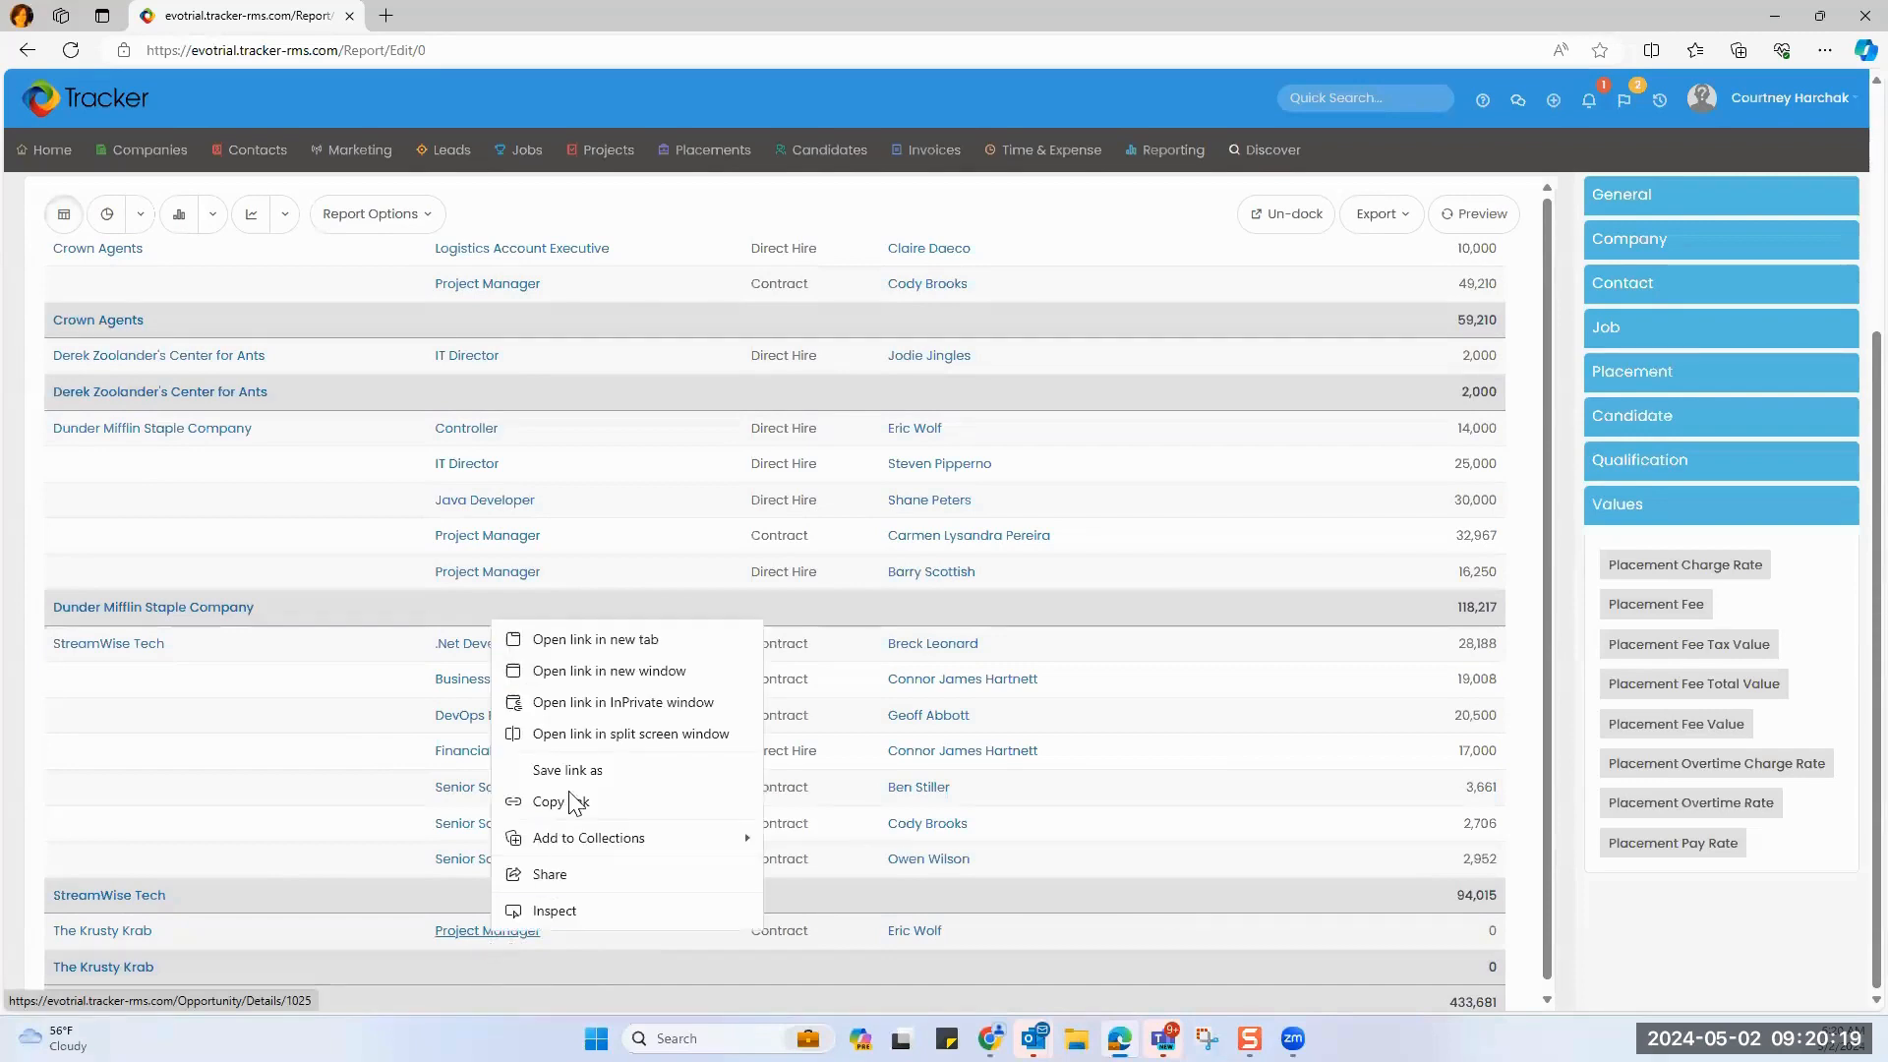
left_click(595, 640)
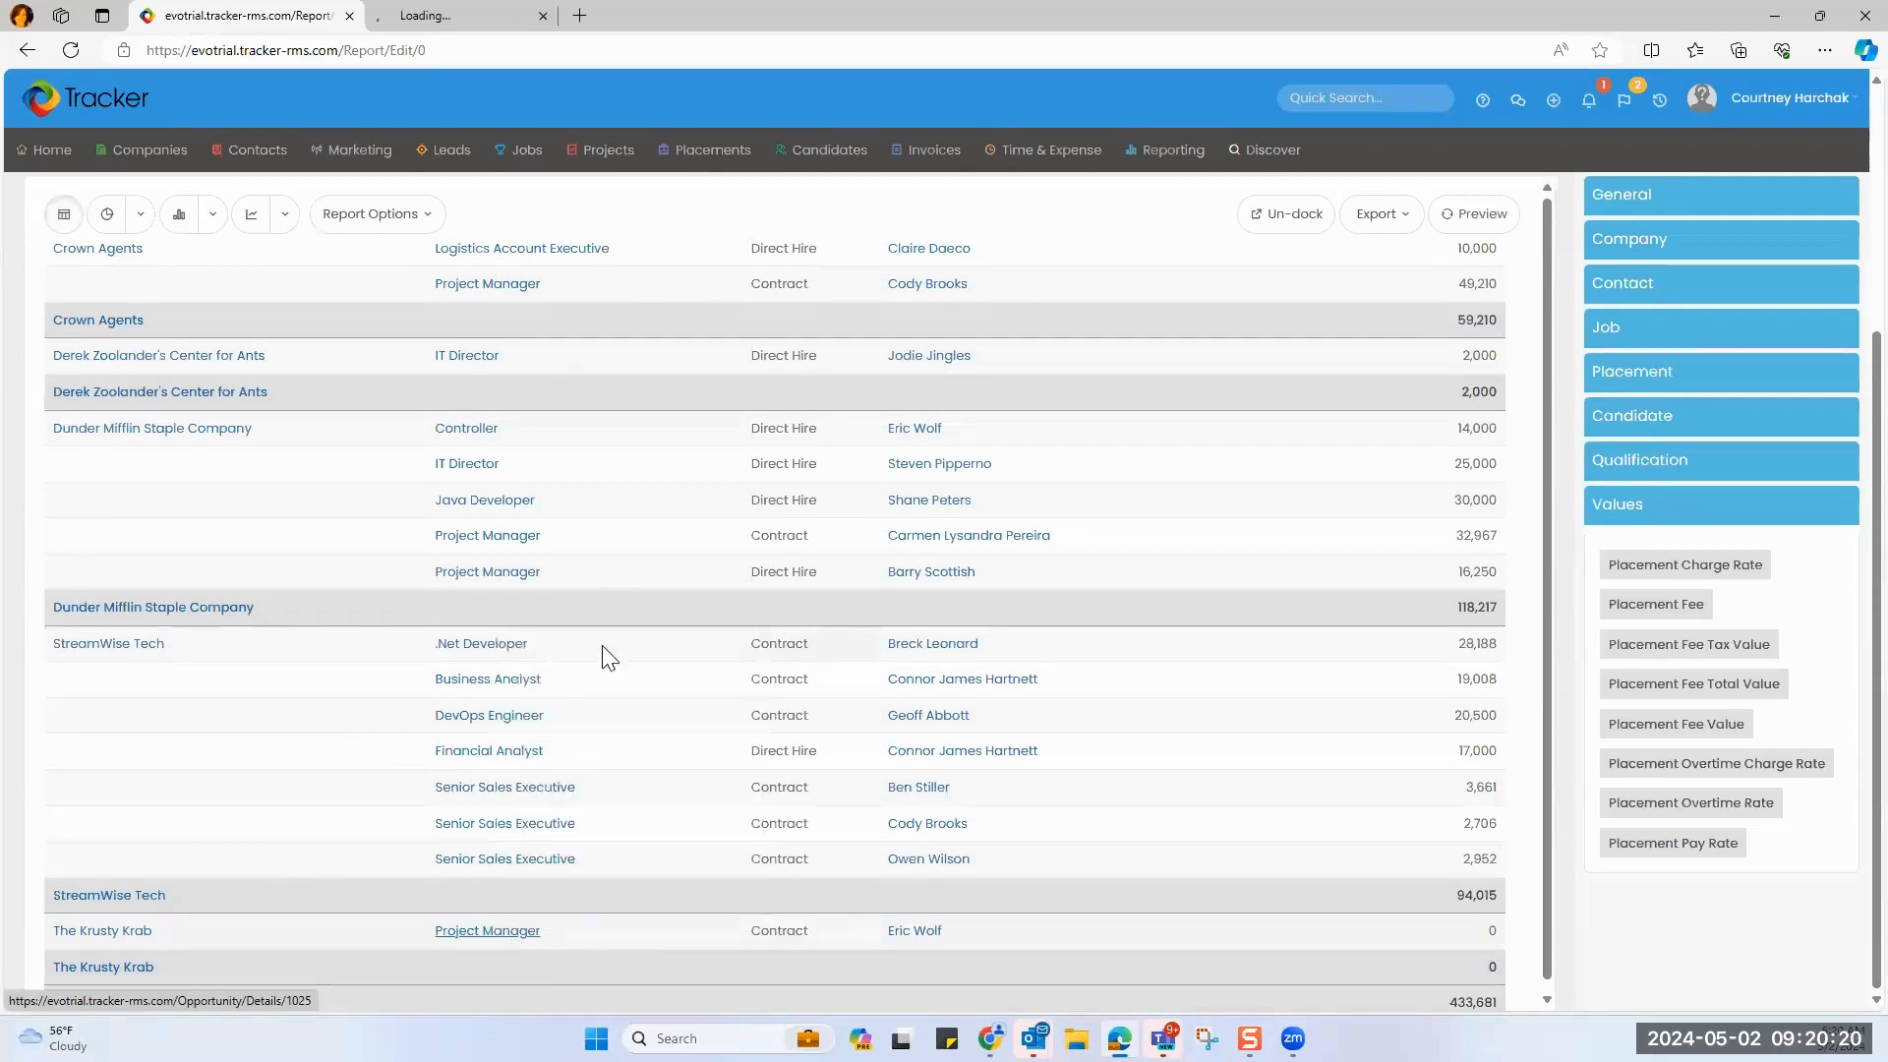
left_click(433, 17)
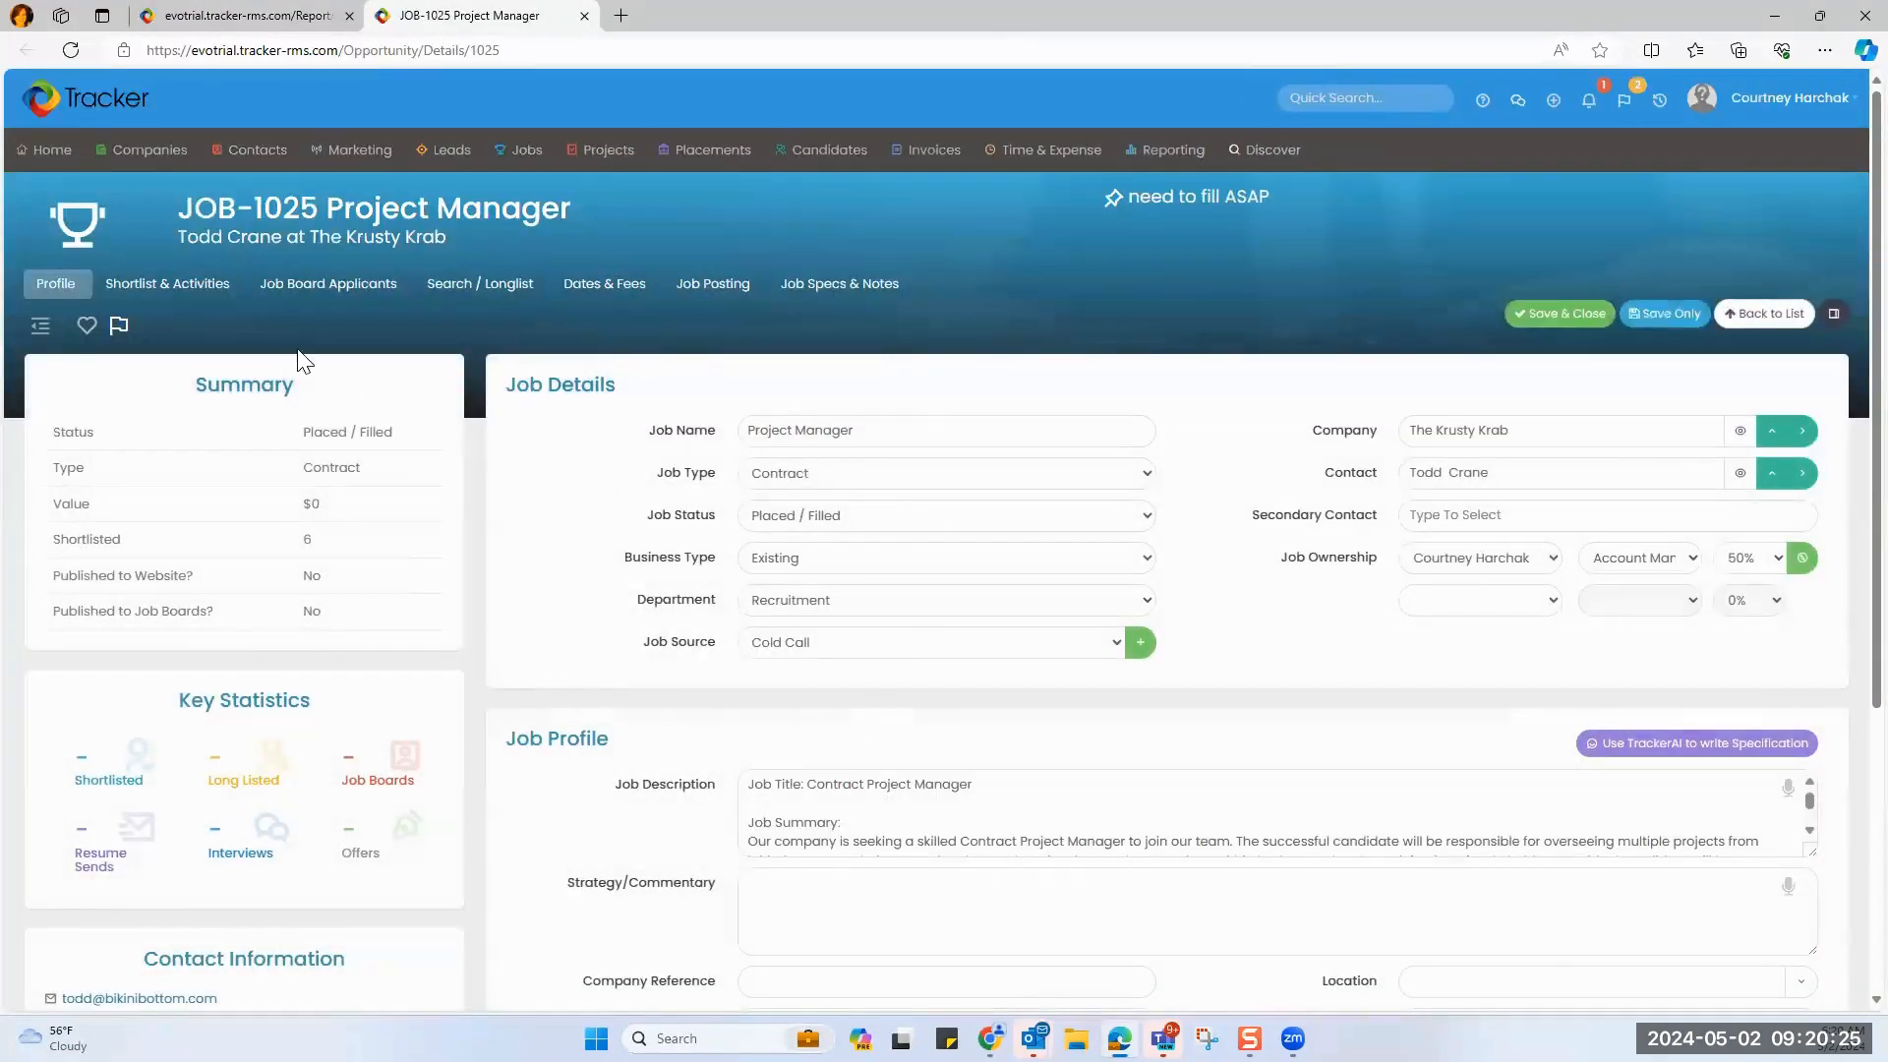
Open the placement record of the job's Working candidate from the shortlist and examine its dates, rates and placement value.
left_click(195, 292)
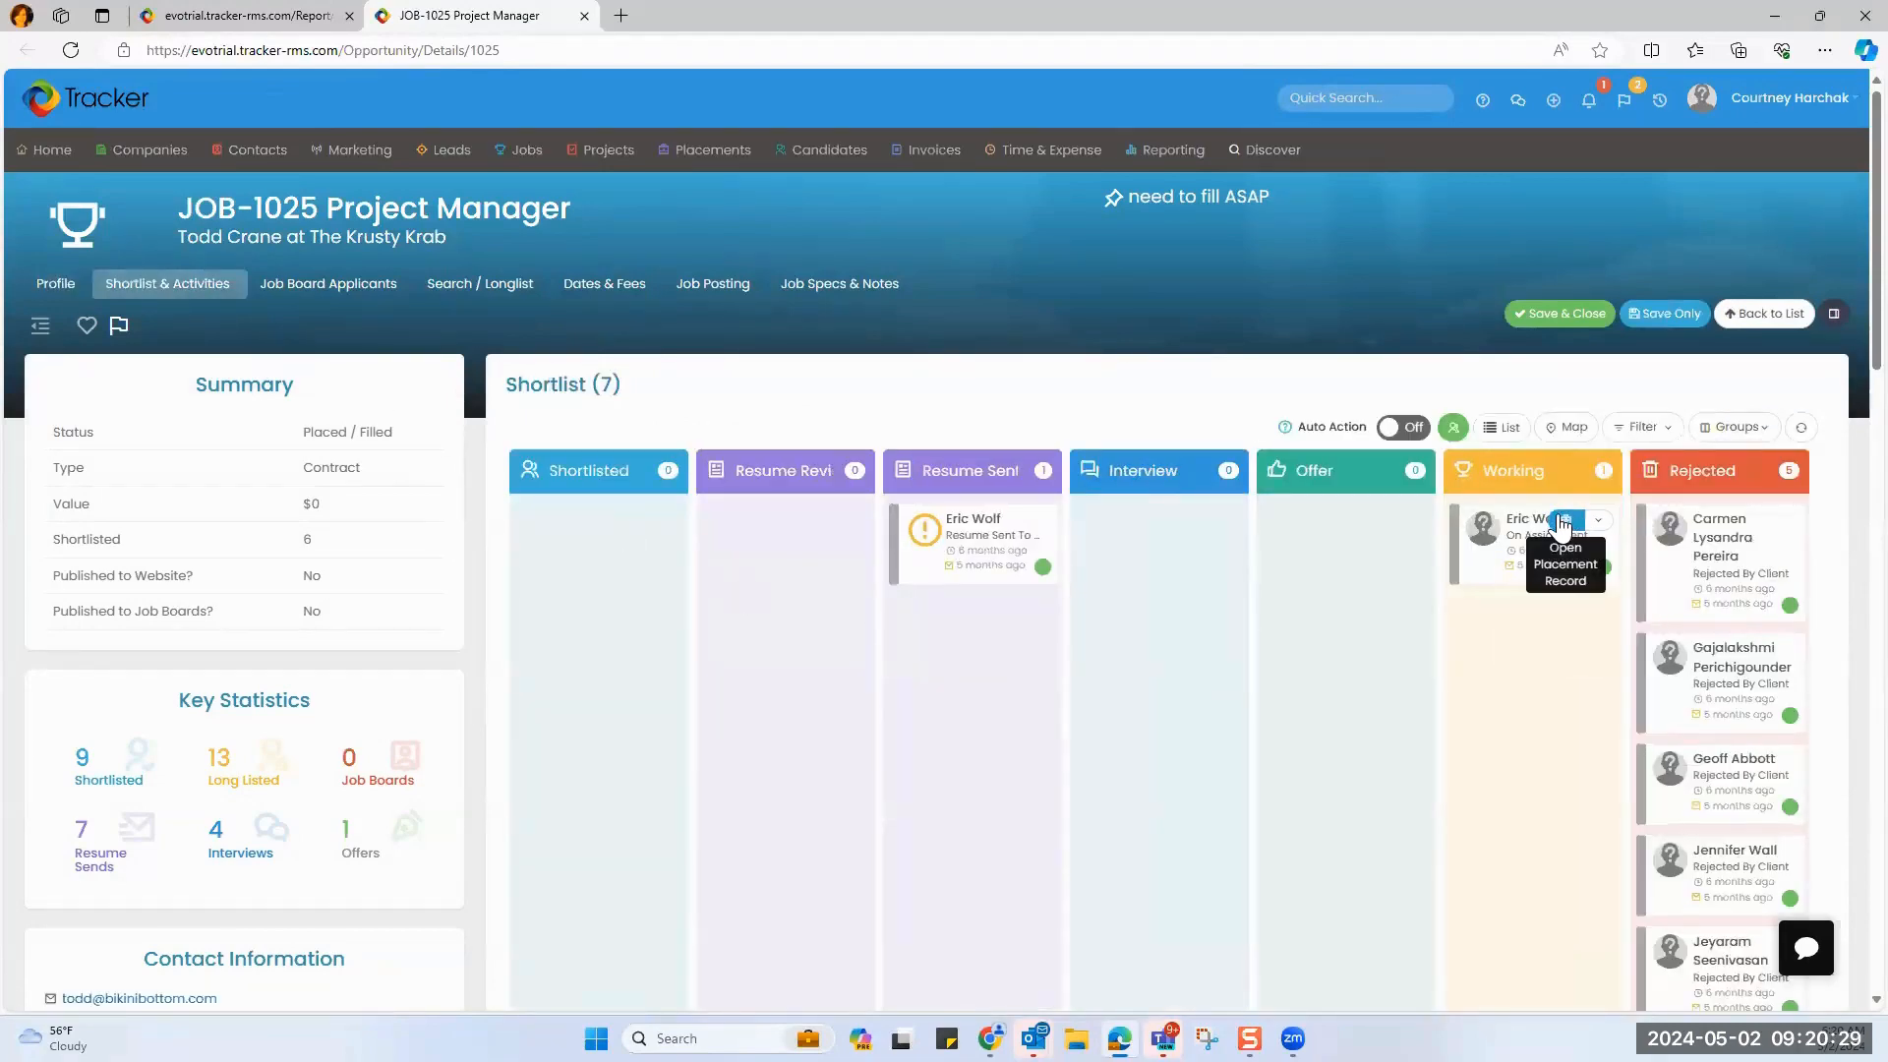
left_click(1564, 523)
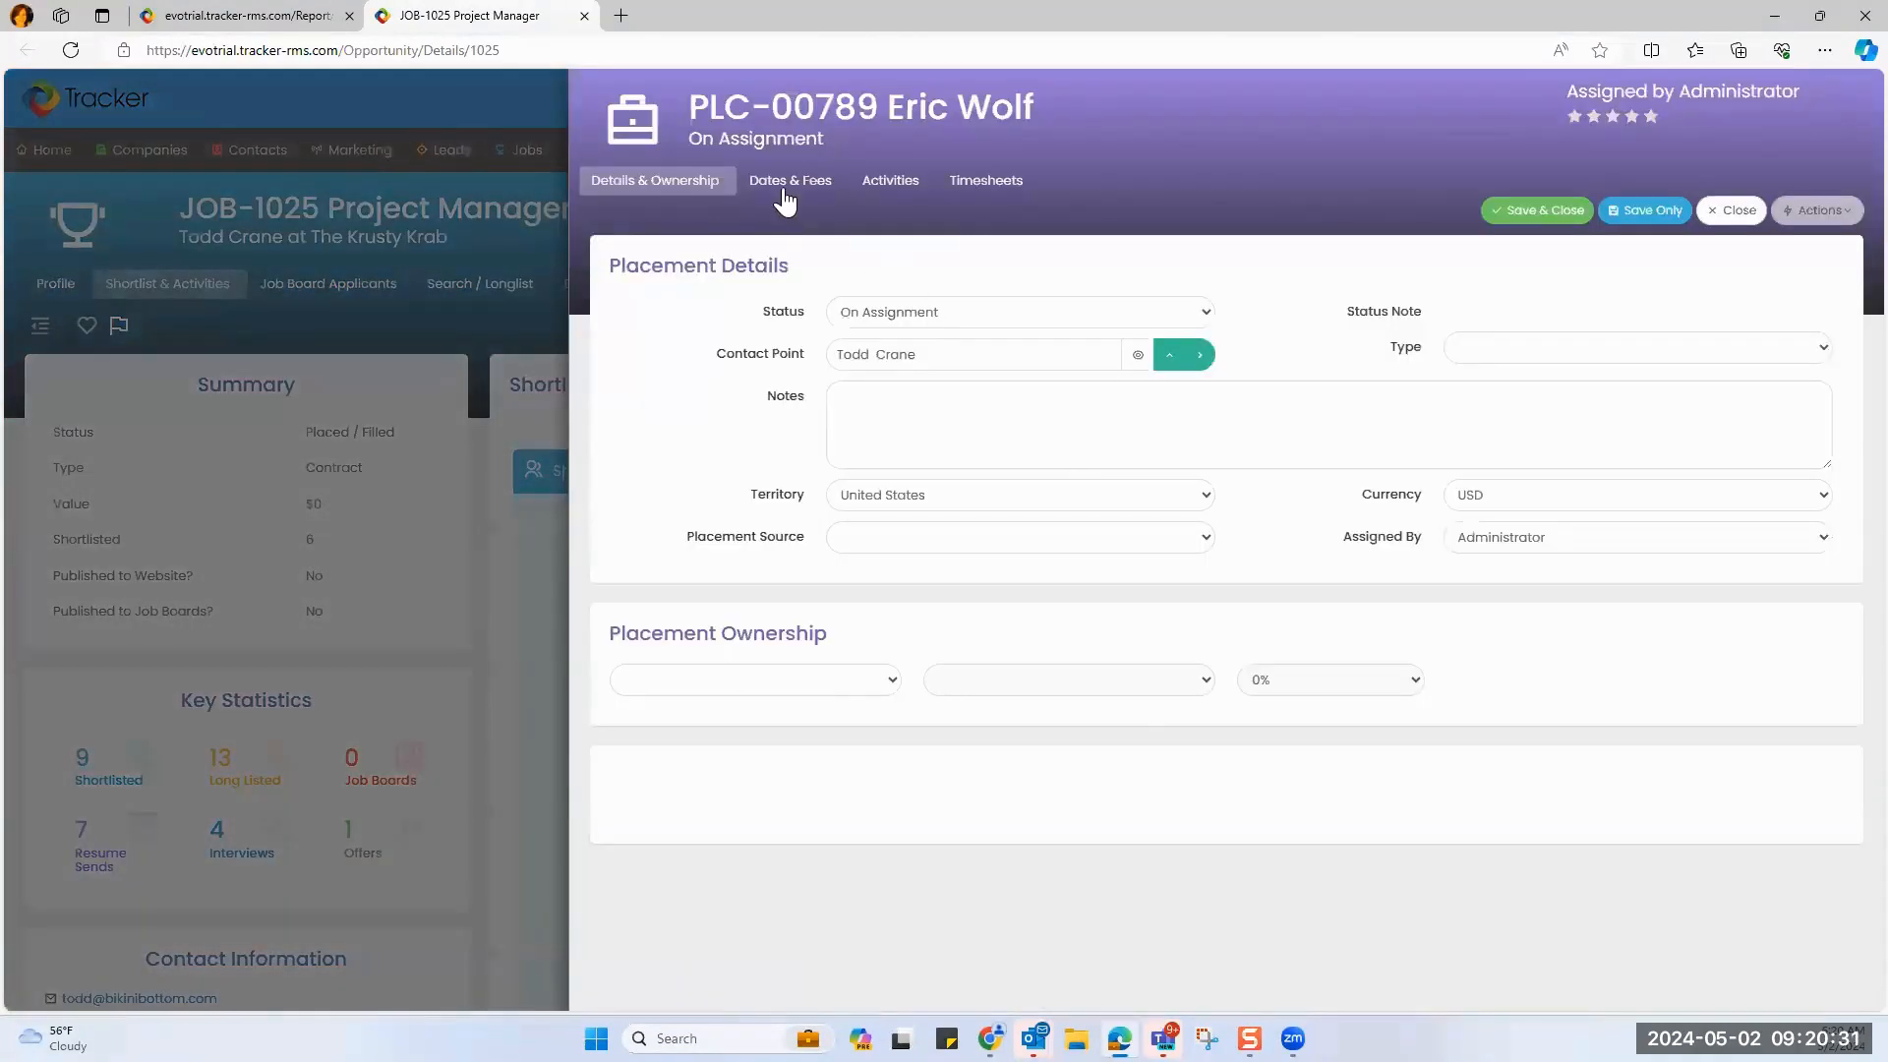
left_click(784, 189)
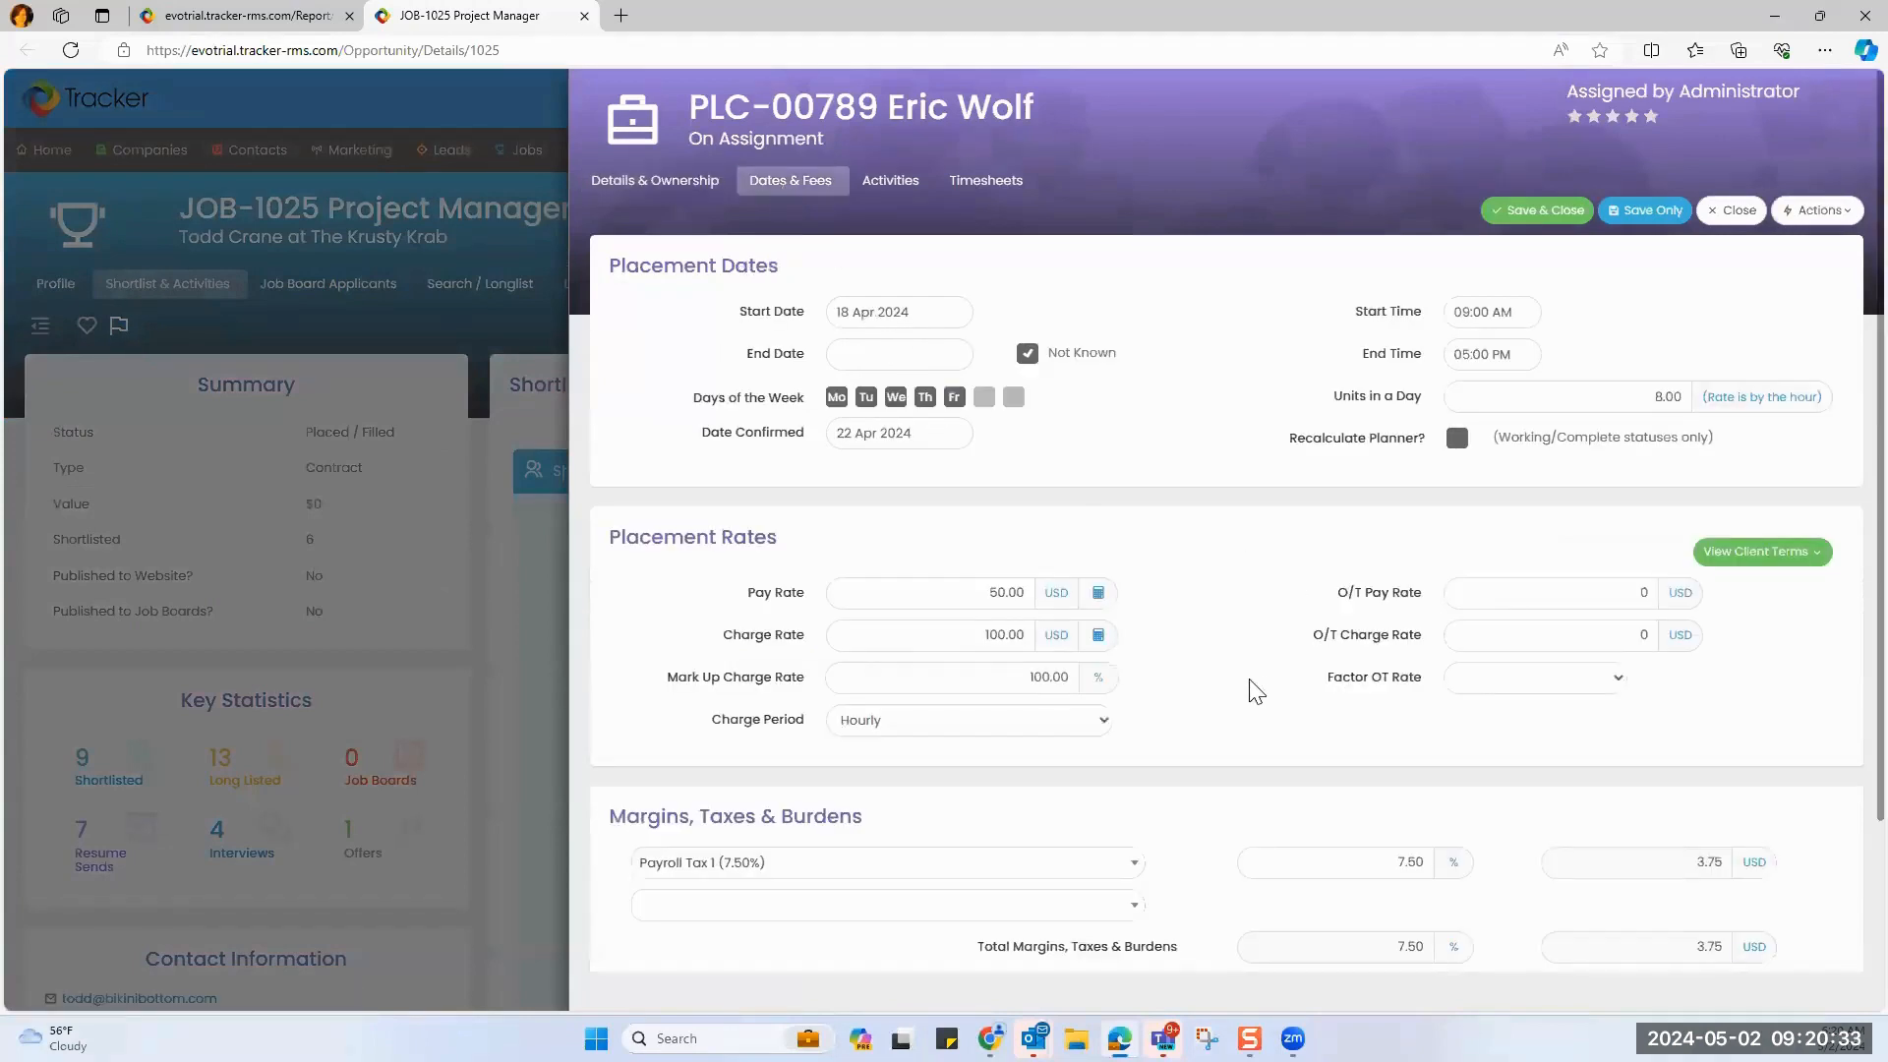
scroll(1531, 811, "down", 1)
scroll(1531, 811, "down", 2)
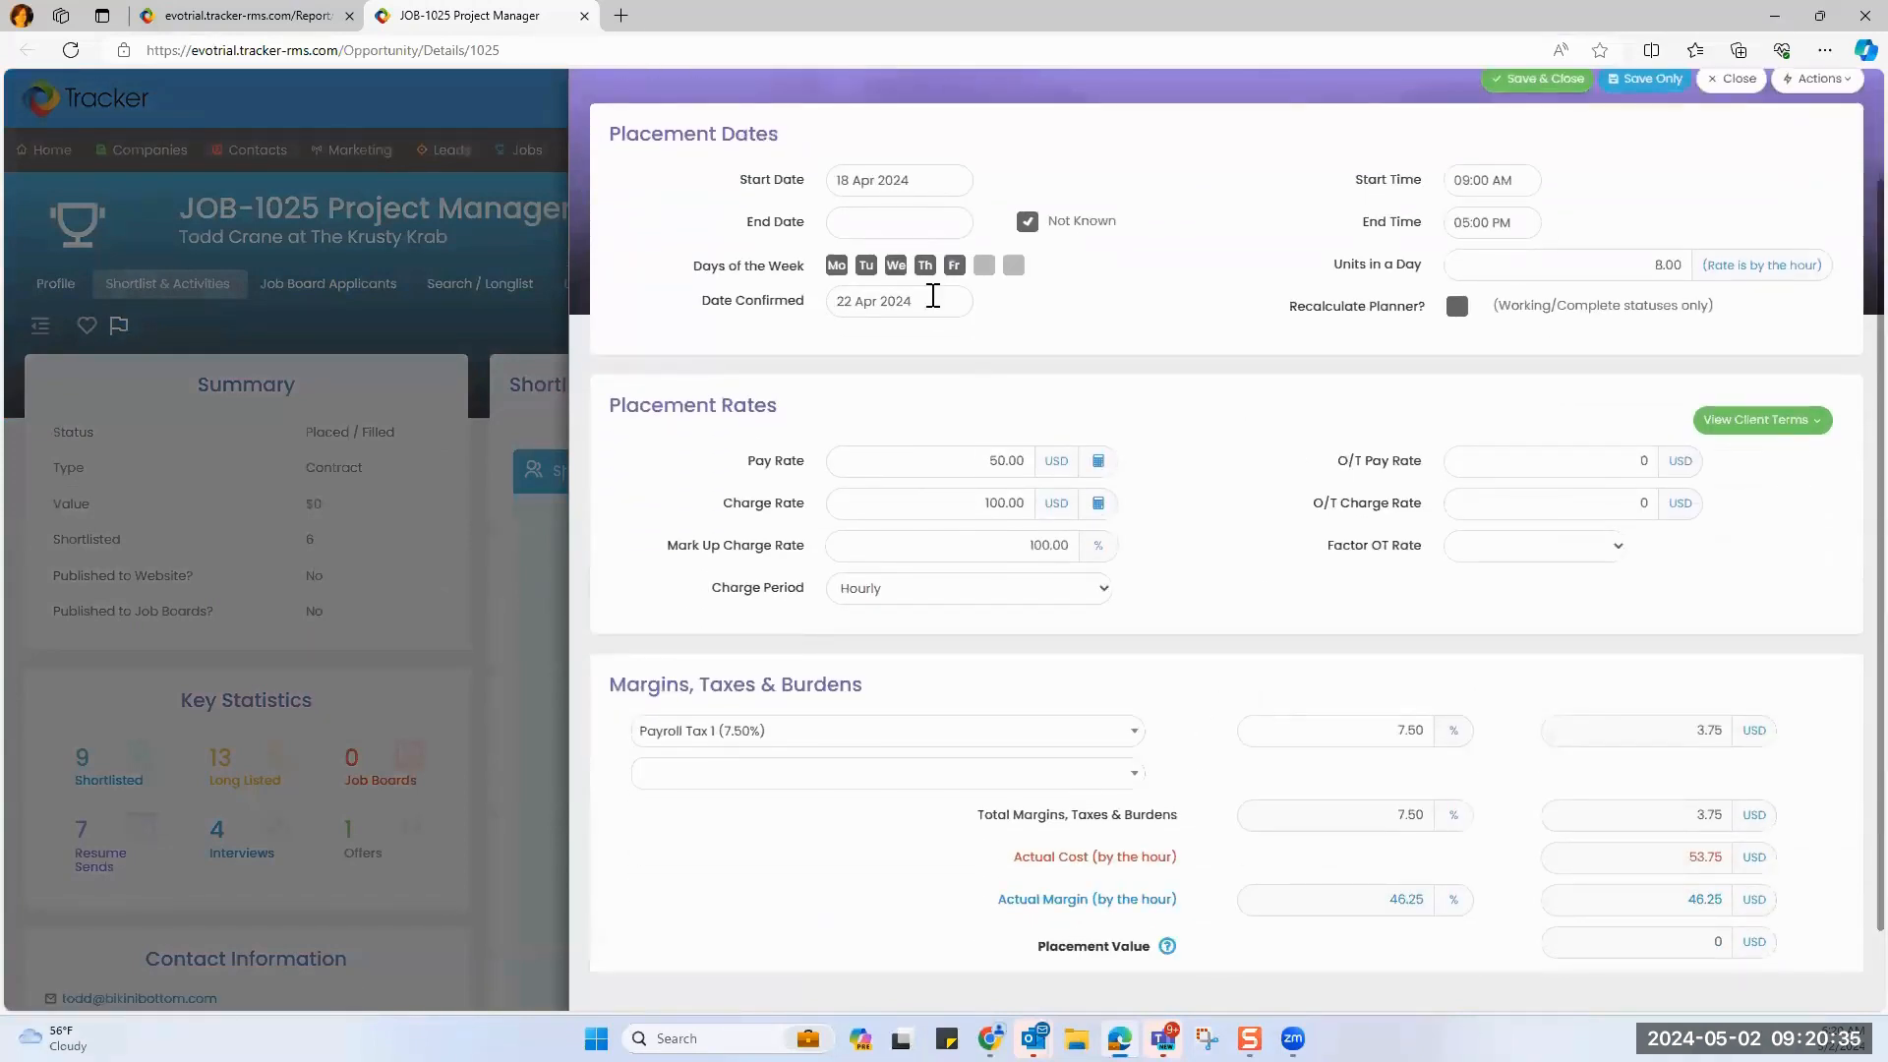
Set the placement's end date to 30 Jun 2024, then save and close the placement record.
left_click(922, 224)
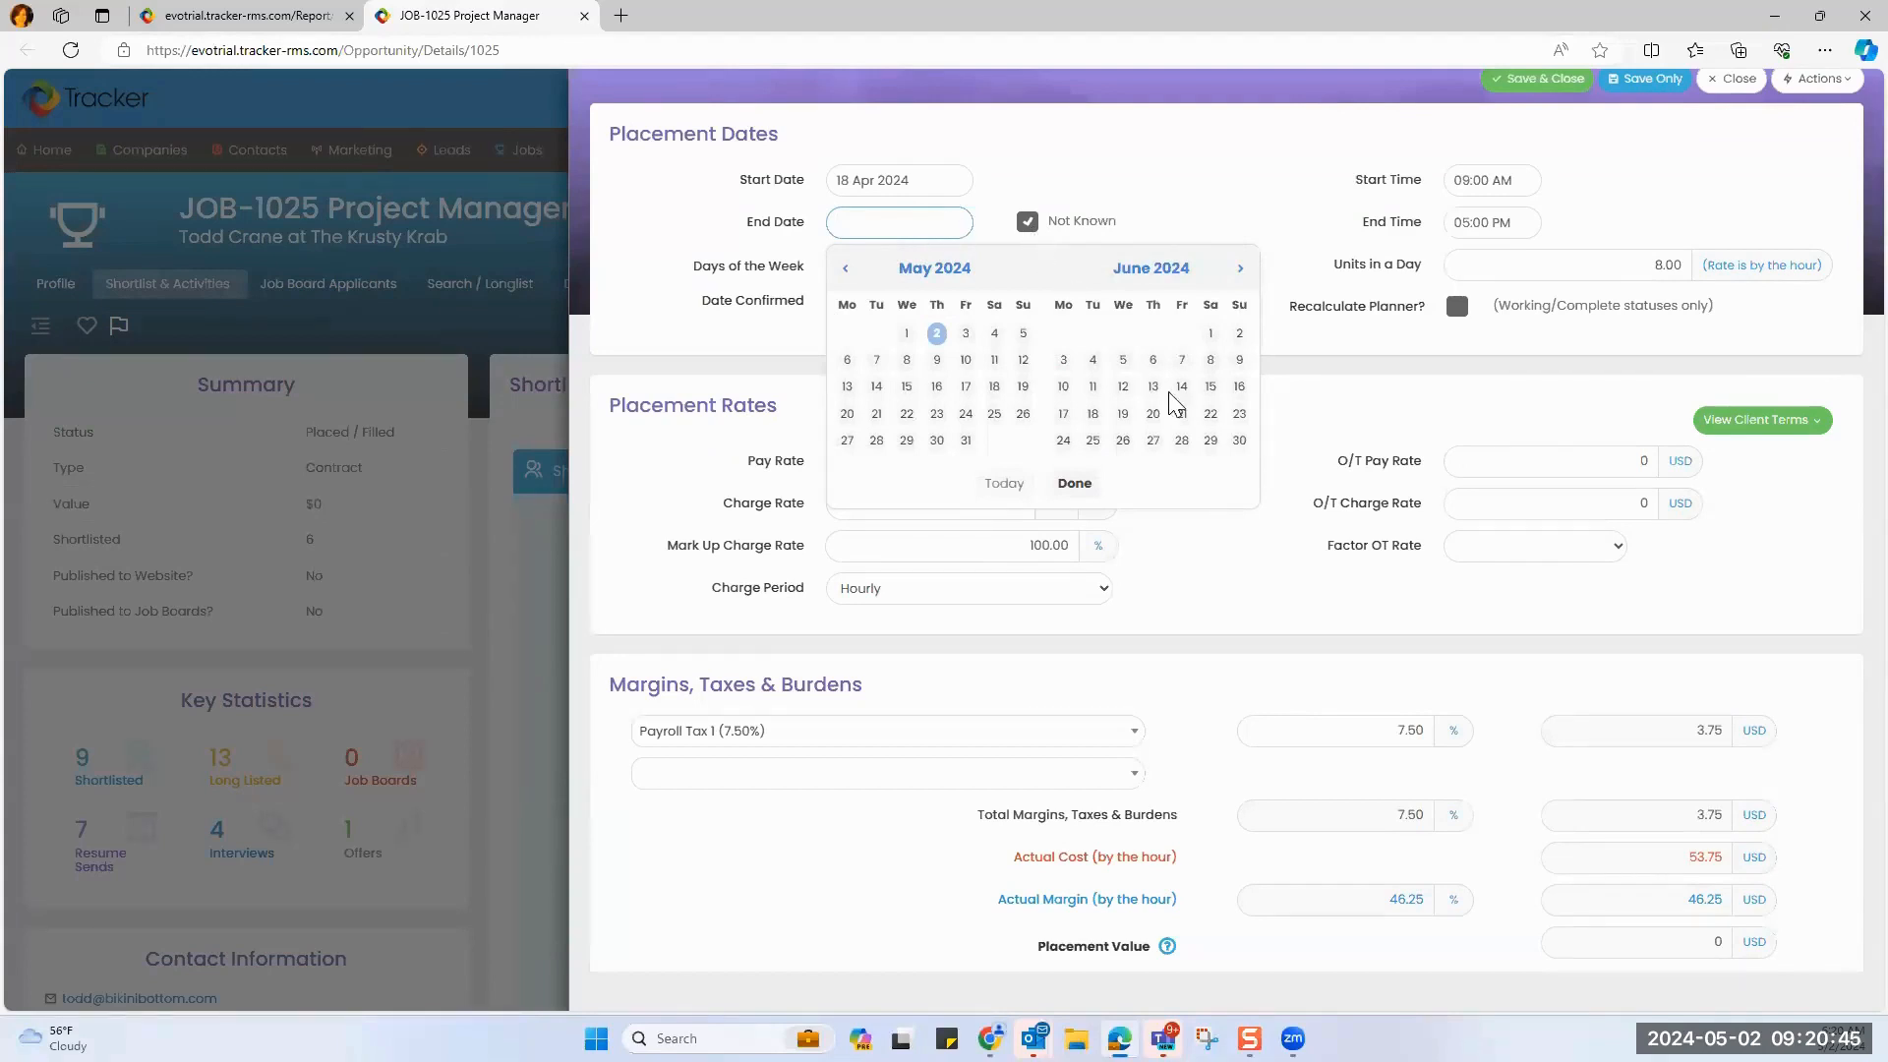
left_click(1239, 441)
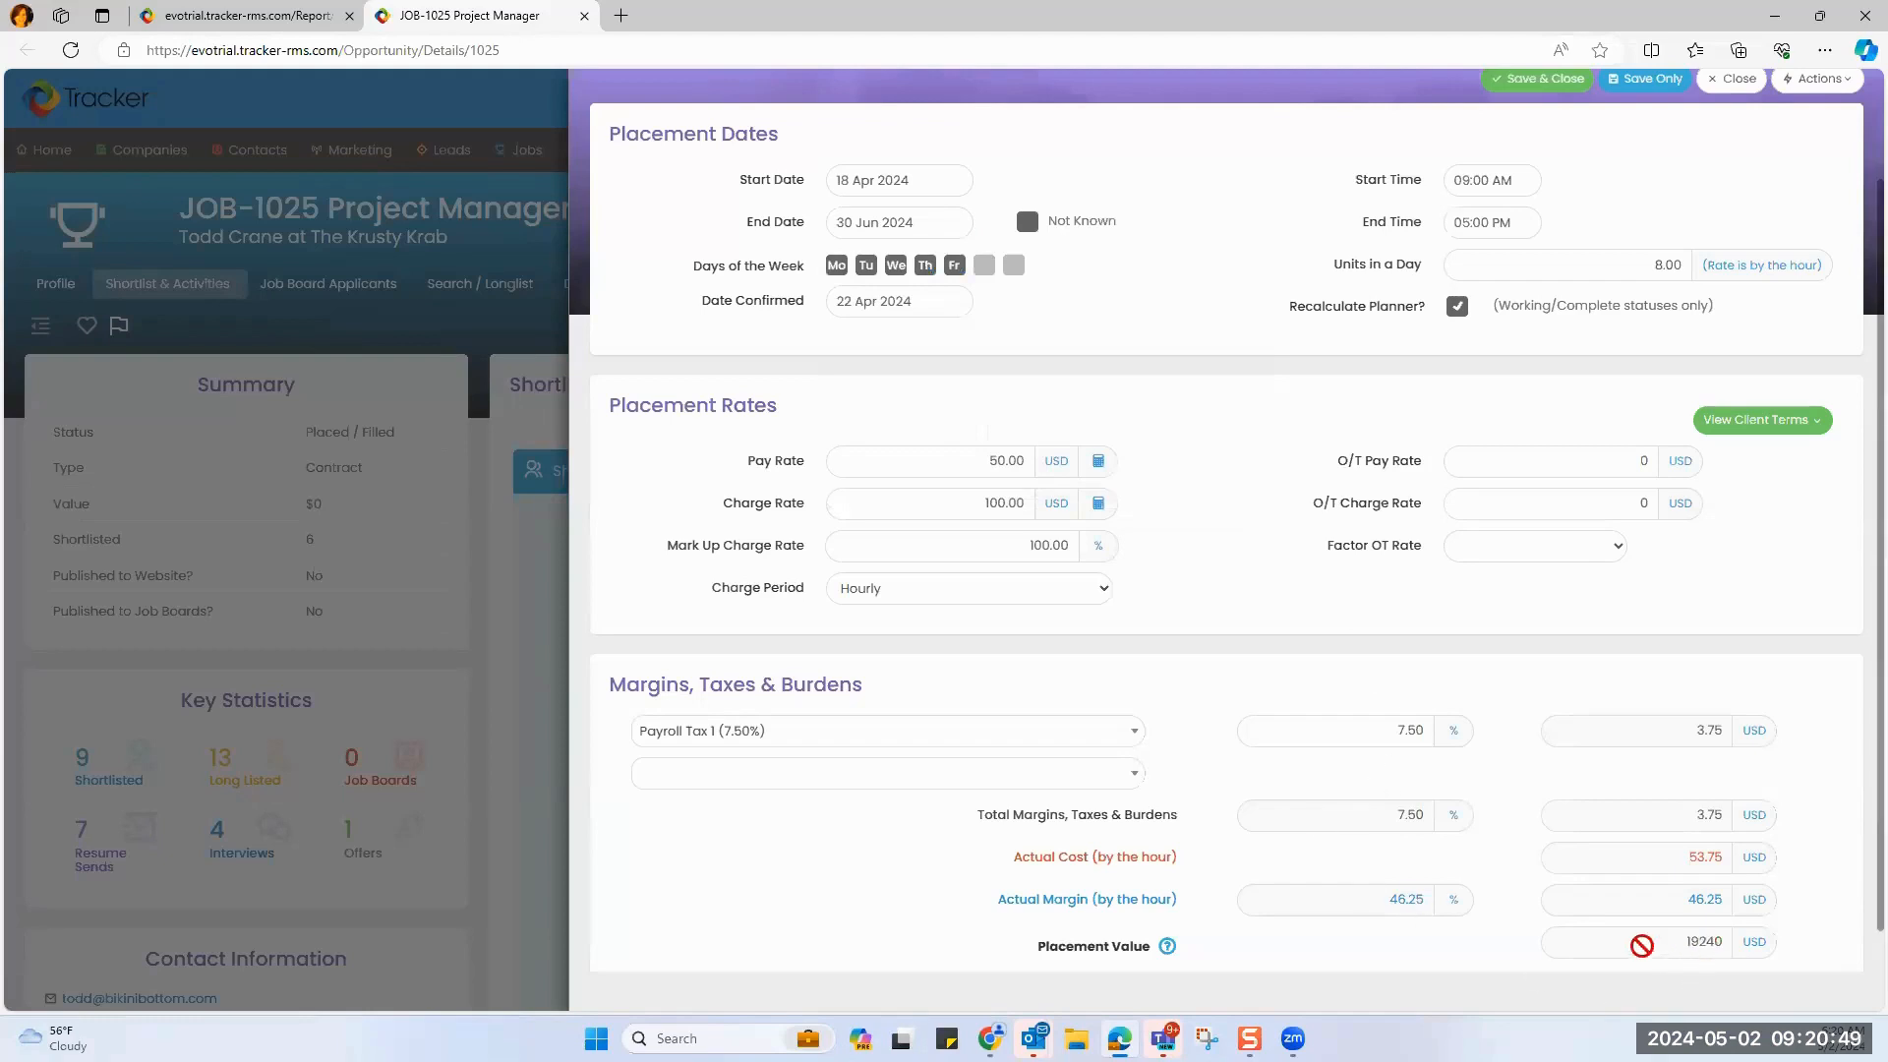
scroll(1584, 377, "up", 1)
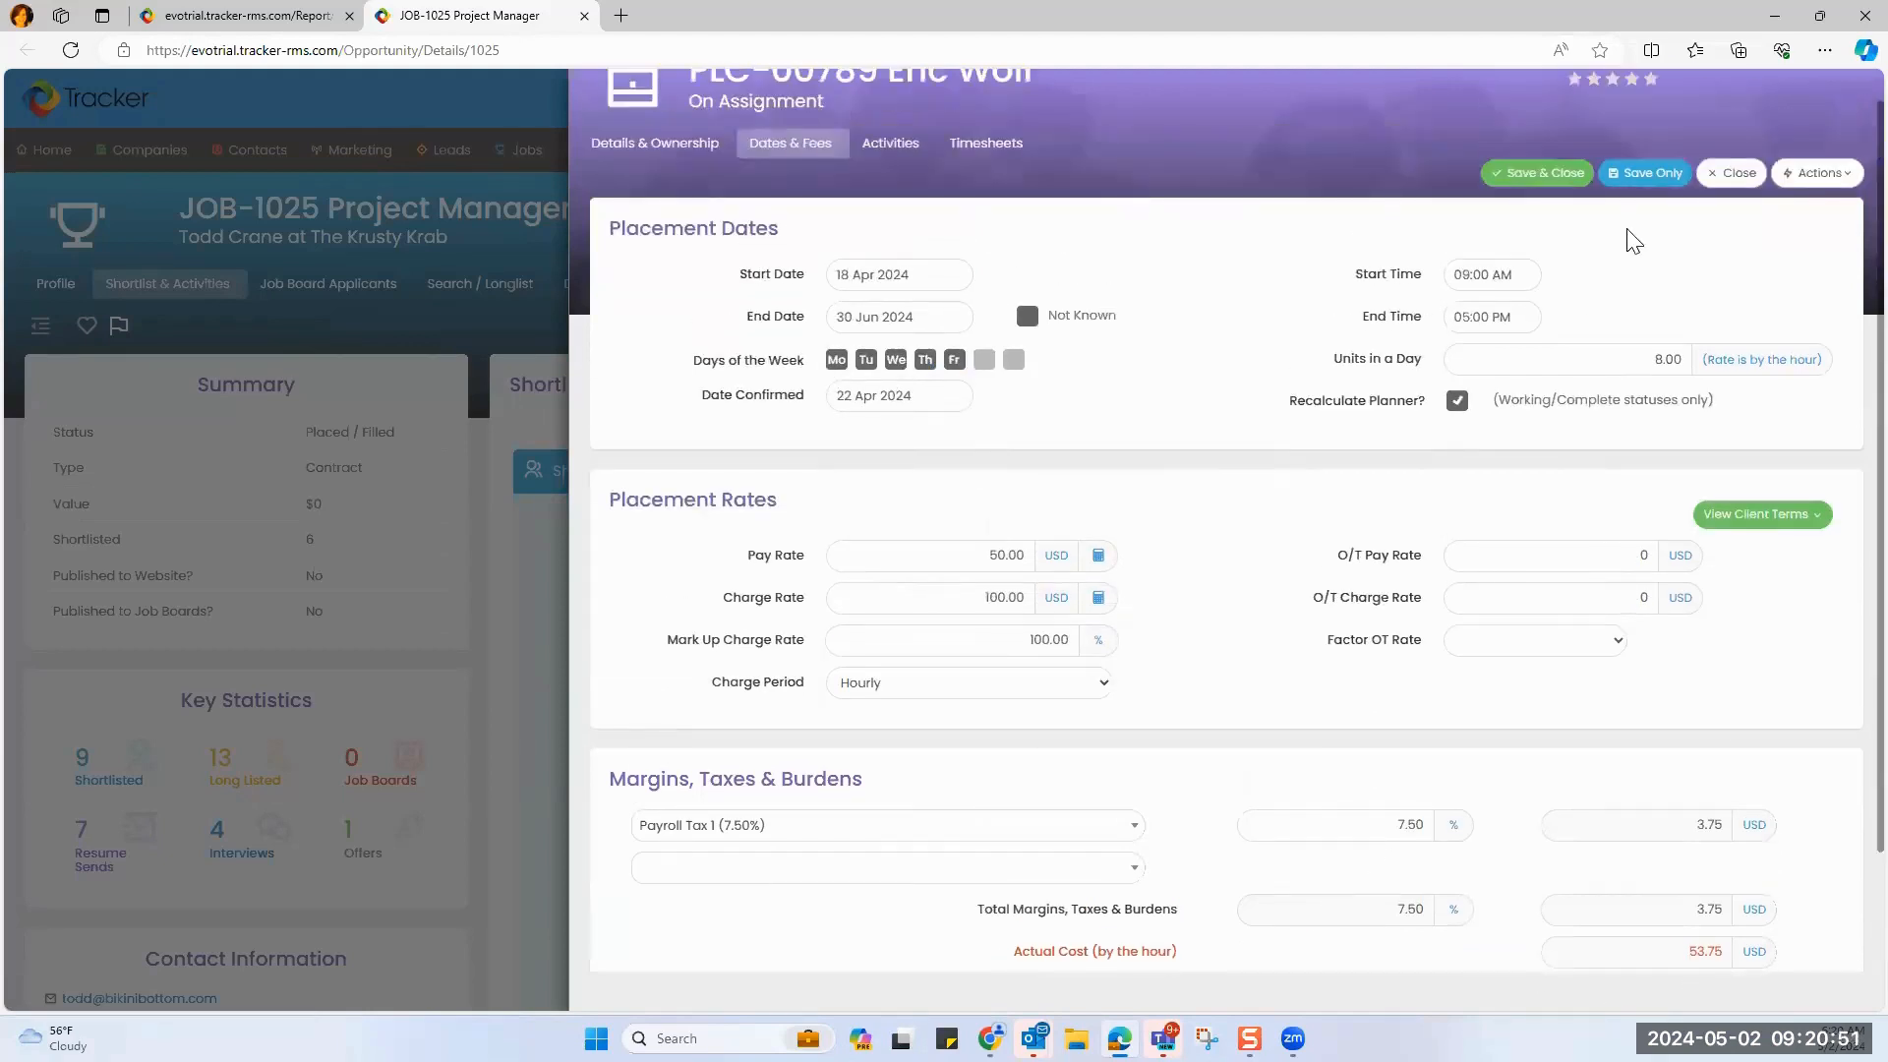
left_click(1549, 184)
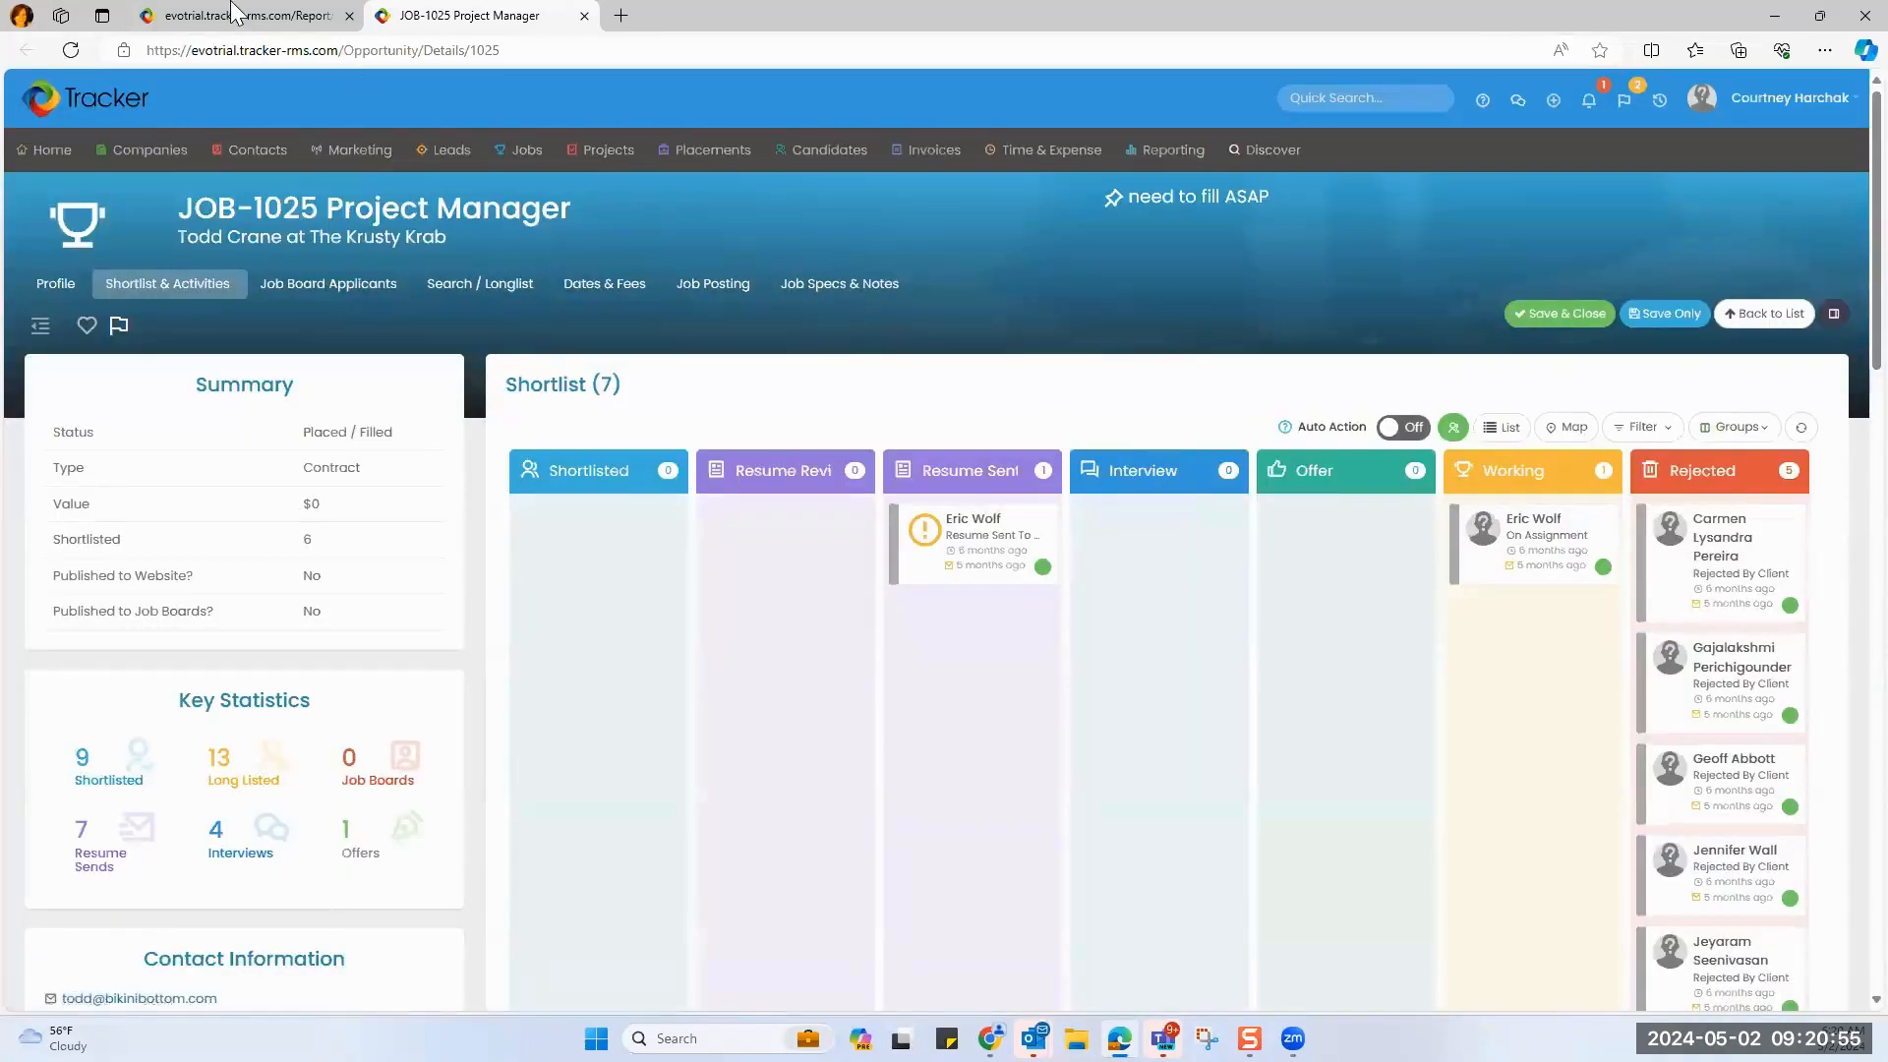
Return to the Placements report's browser tab, refresh its preview and check The Krusty Krab's placement value.
left_click(234, 12)
scroll(1406, 610, "up", 3)
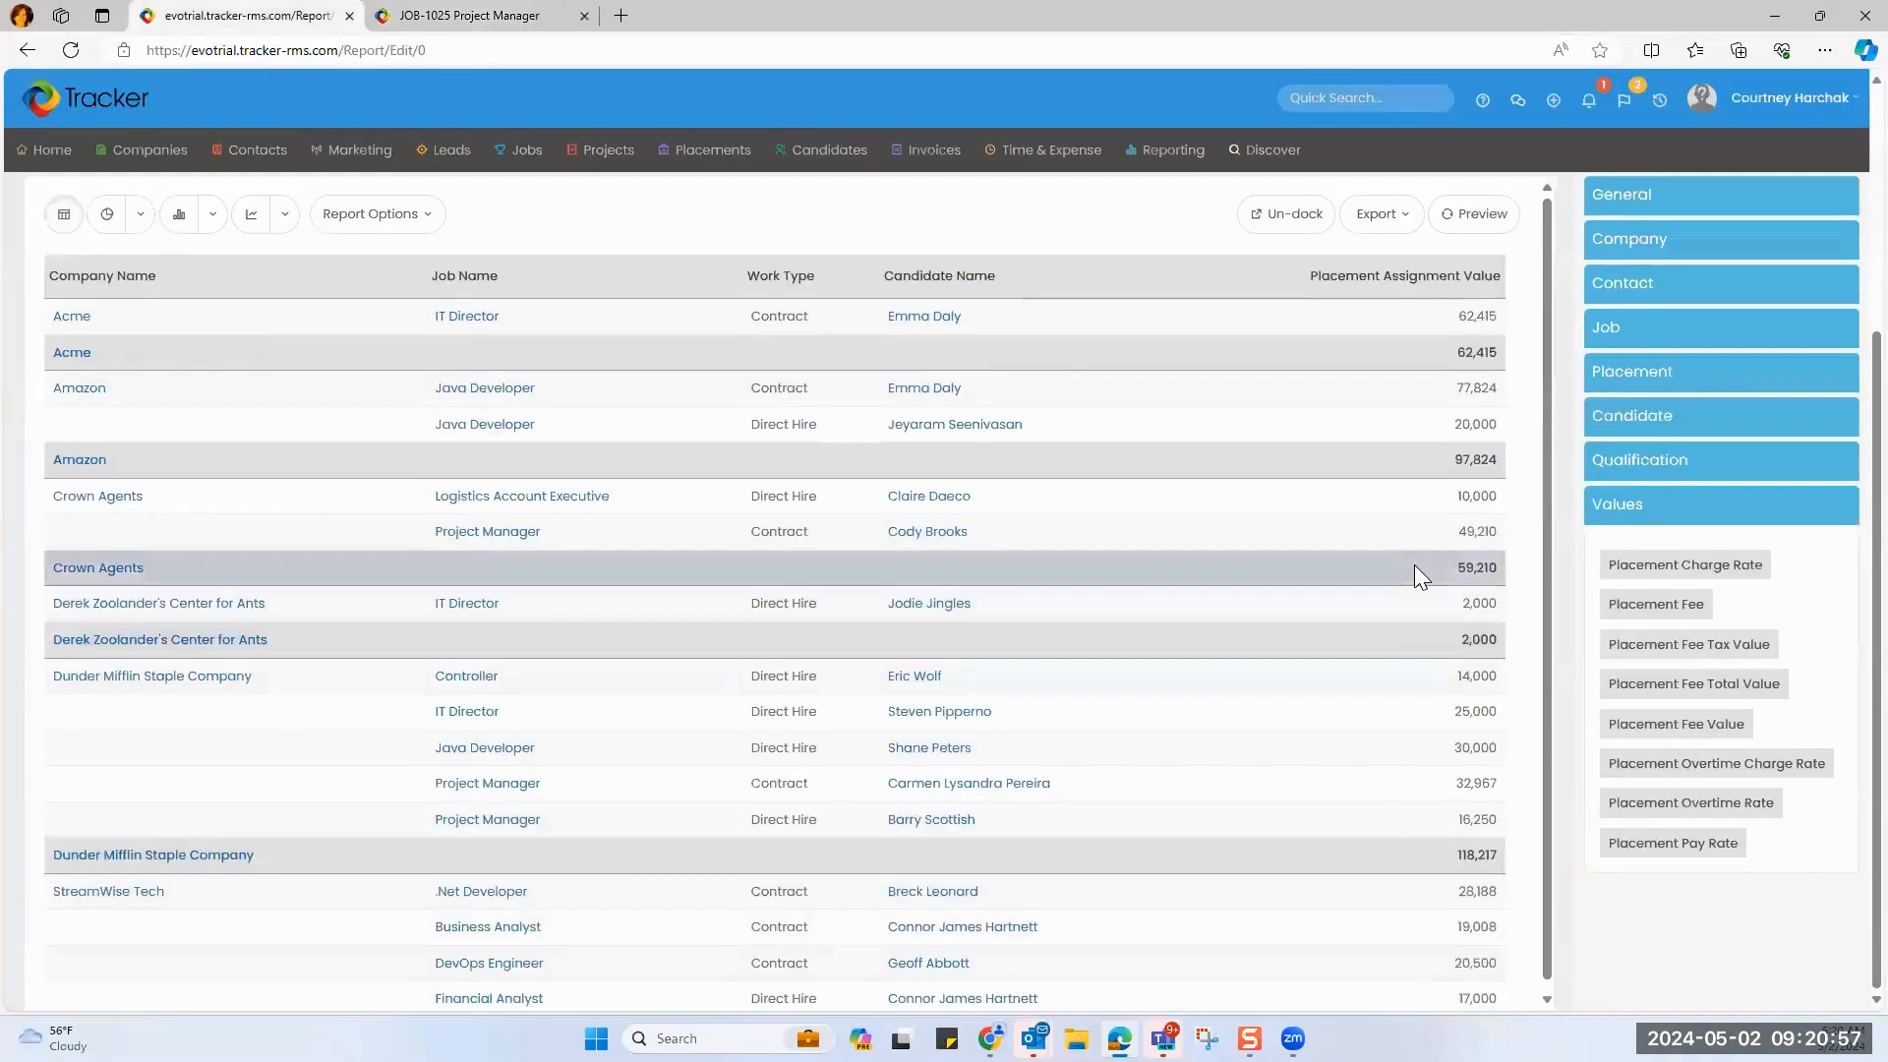
scroll(1842, 505, "up", 4)
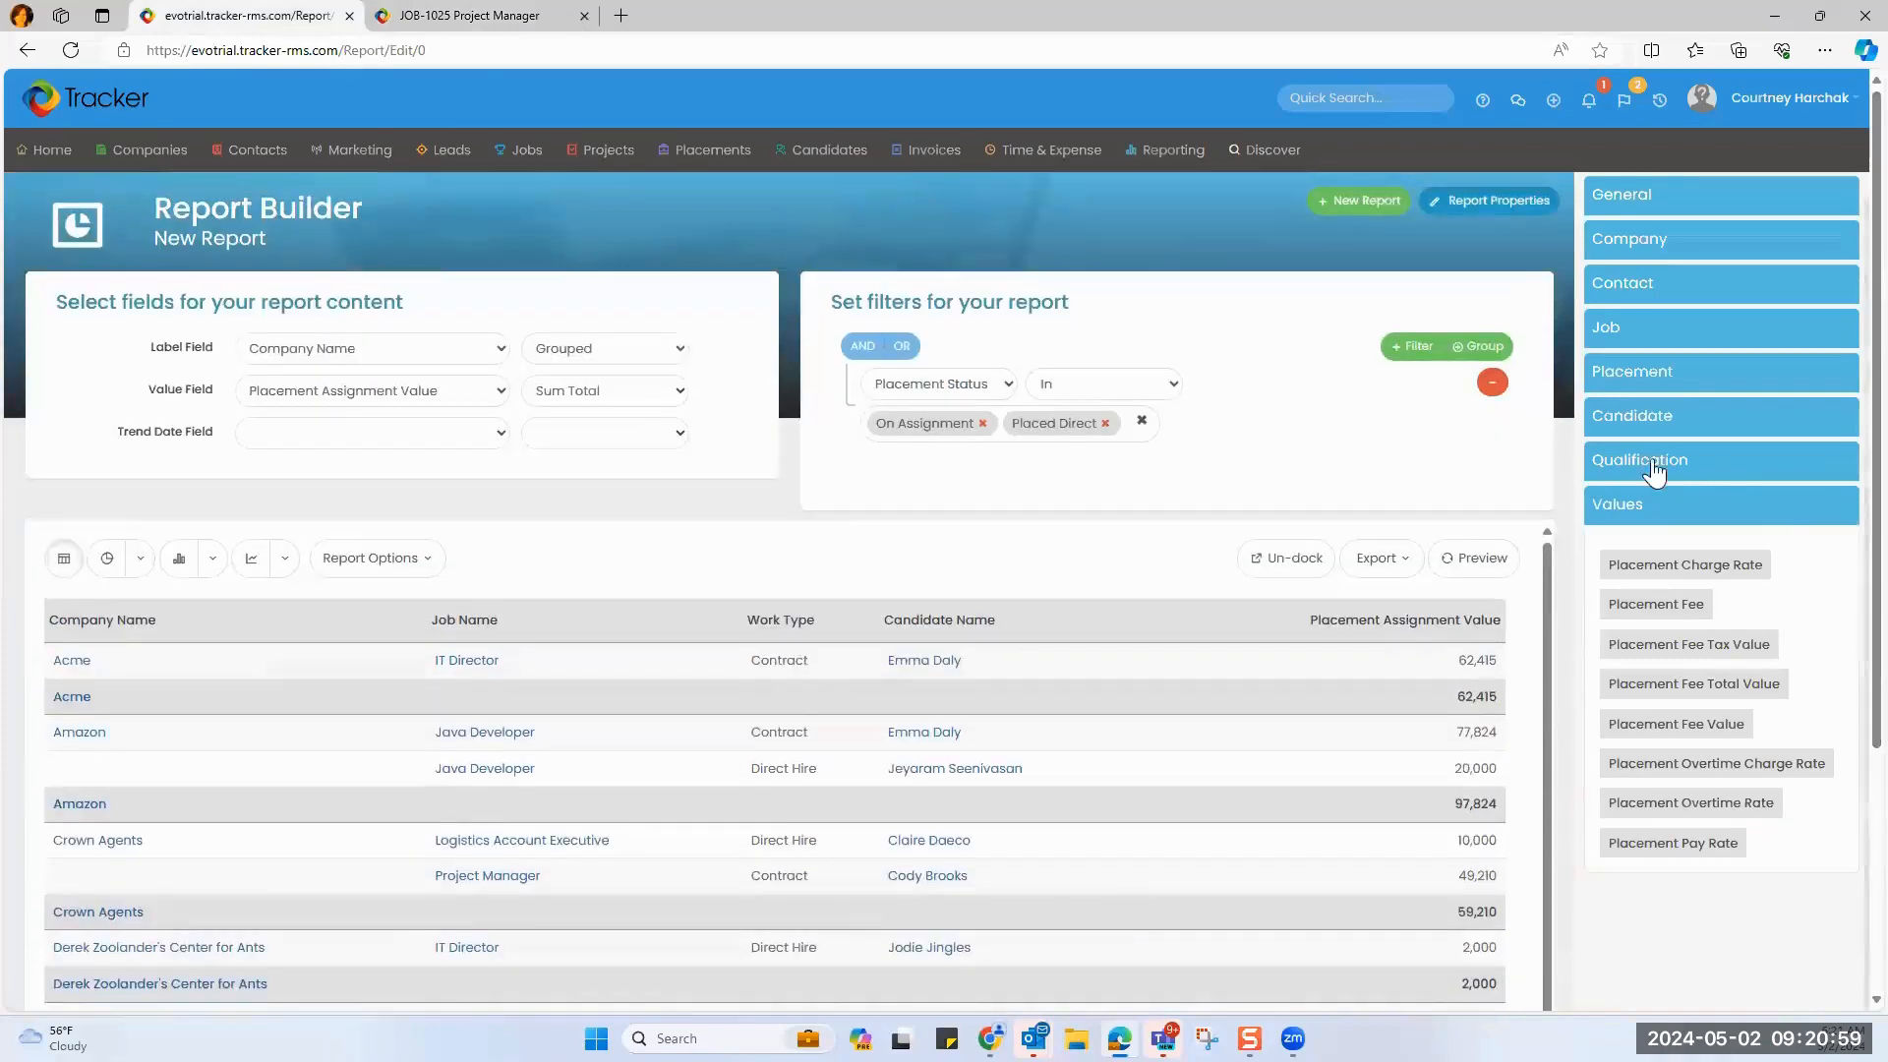
left_click(1475, 562)
scroll(1262, 659, "down", 3)
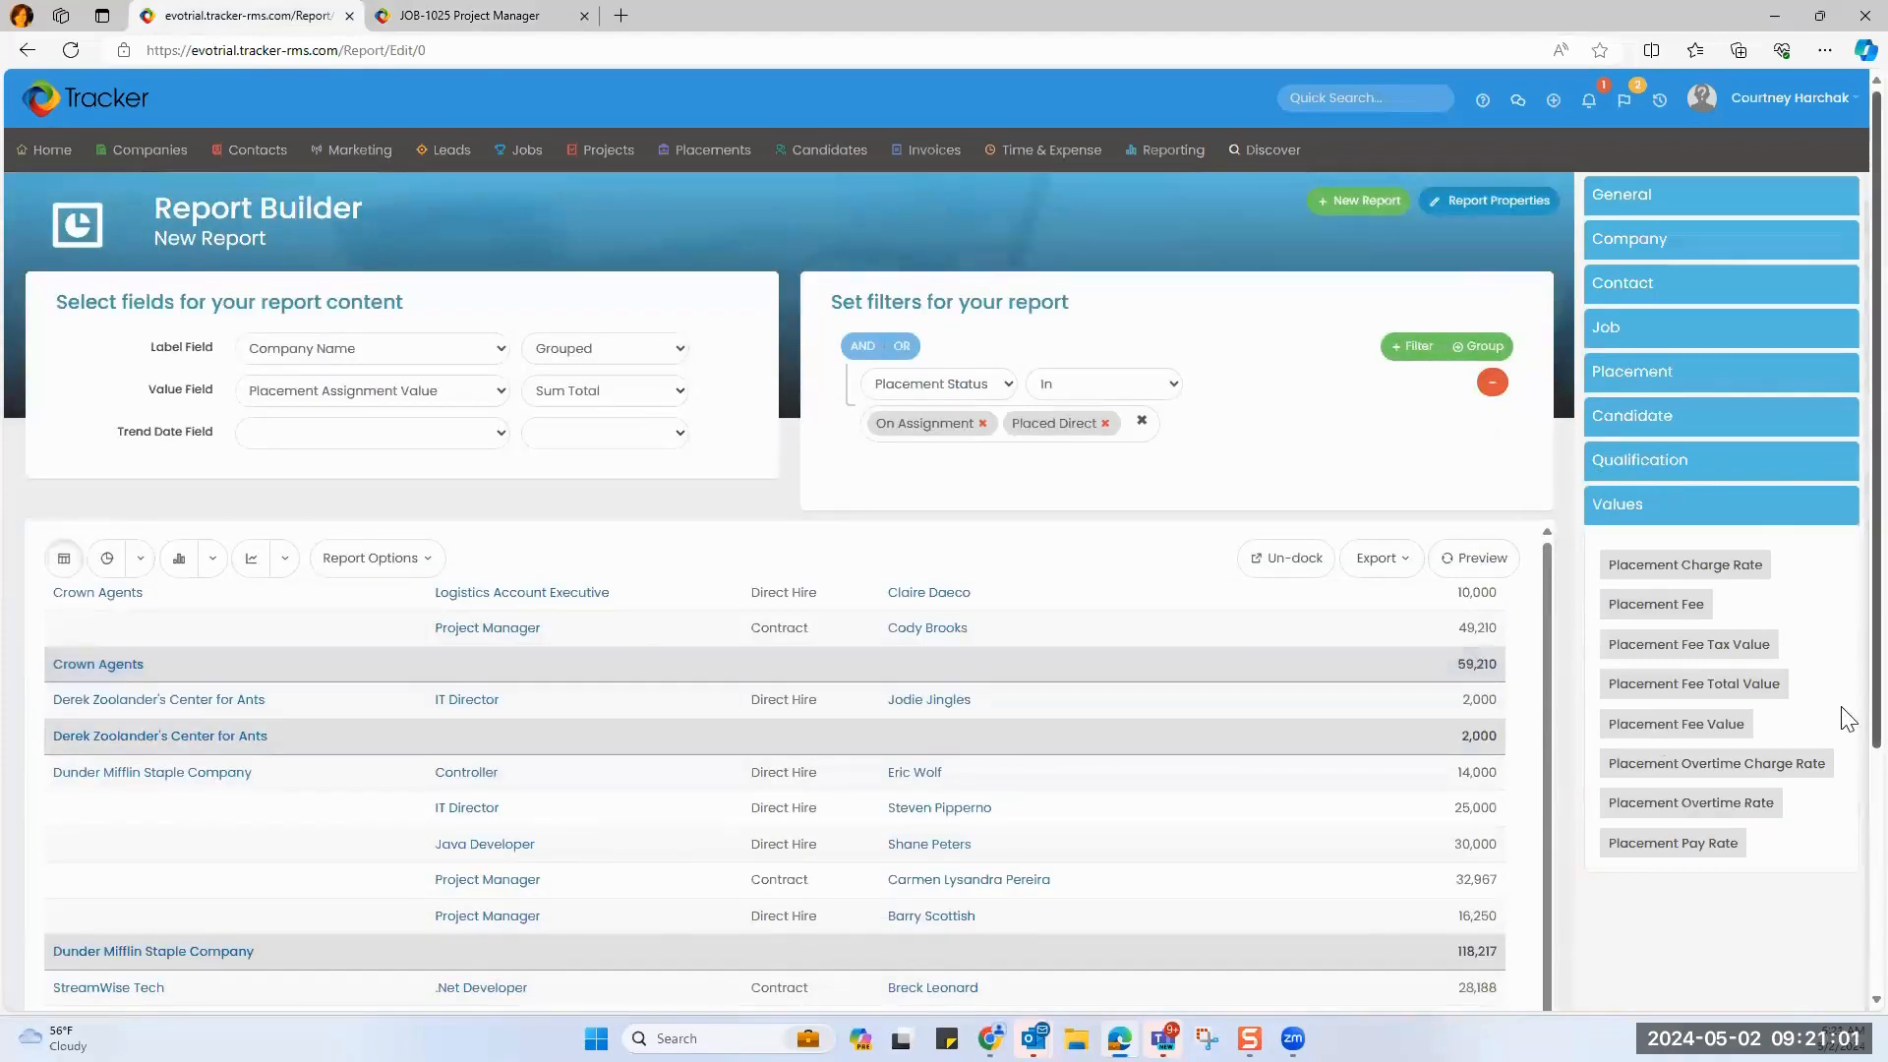
scroll(1842, 801, "down", 3)
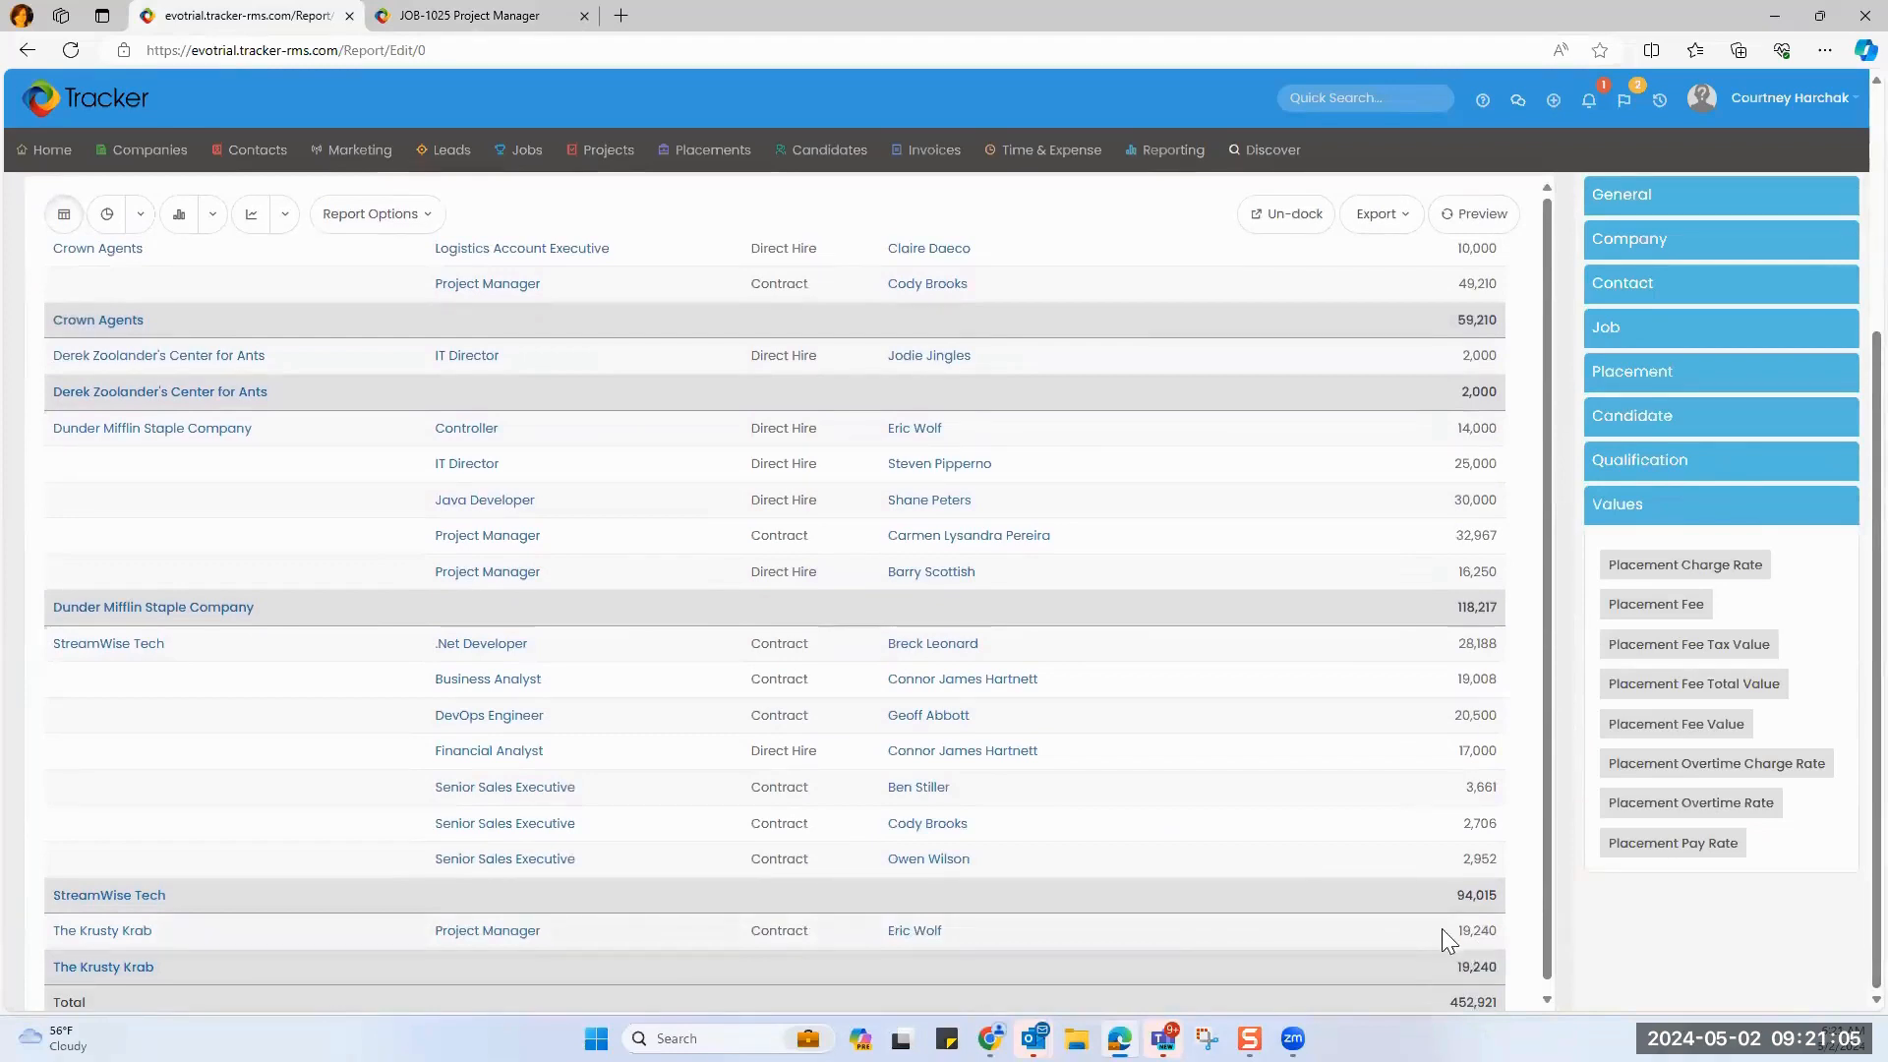
Save the report as "Placements By Company" in the Activity Reports group.
scroll(1030, 765, "up", 1)
scroll(1031, 765, "up", 3)
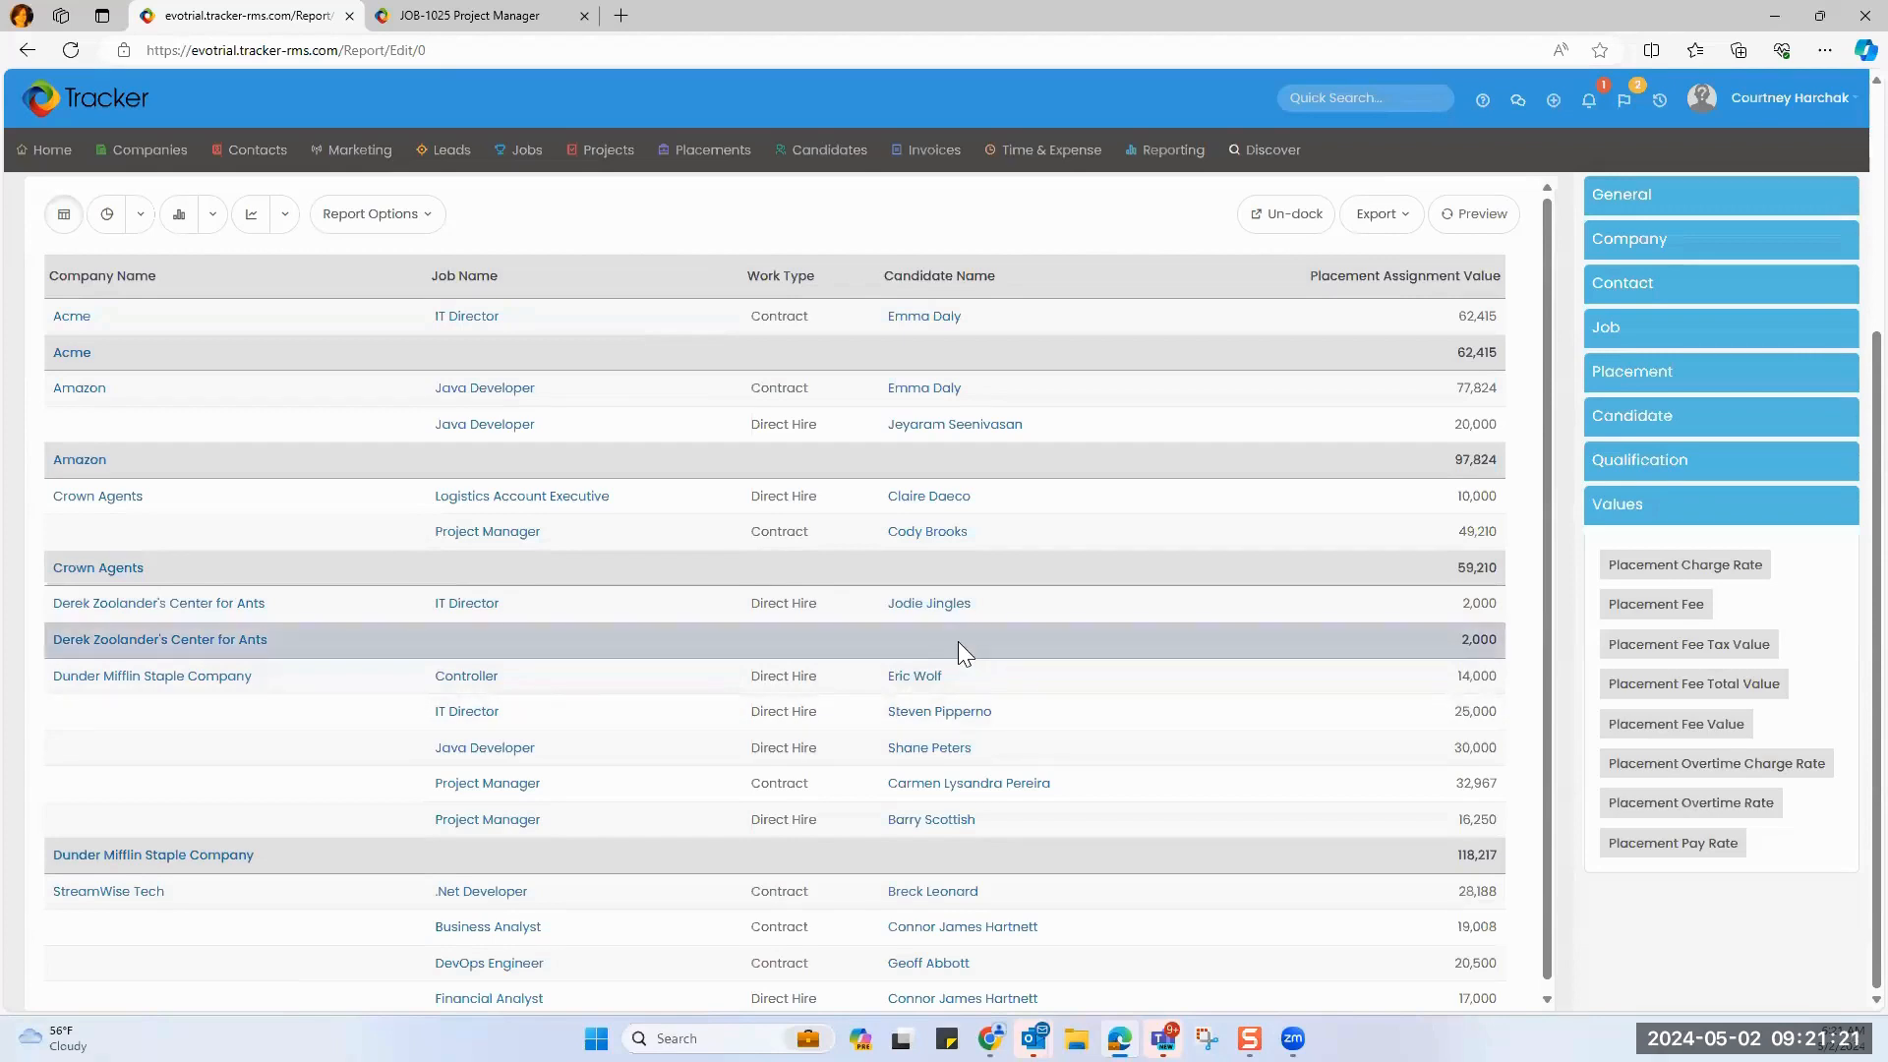
scroll(1660, 570, "up", 3)
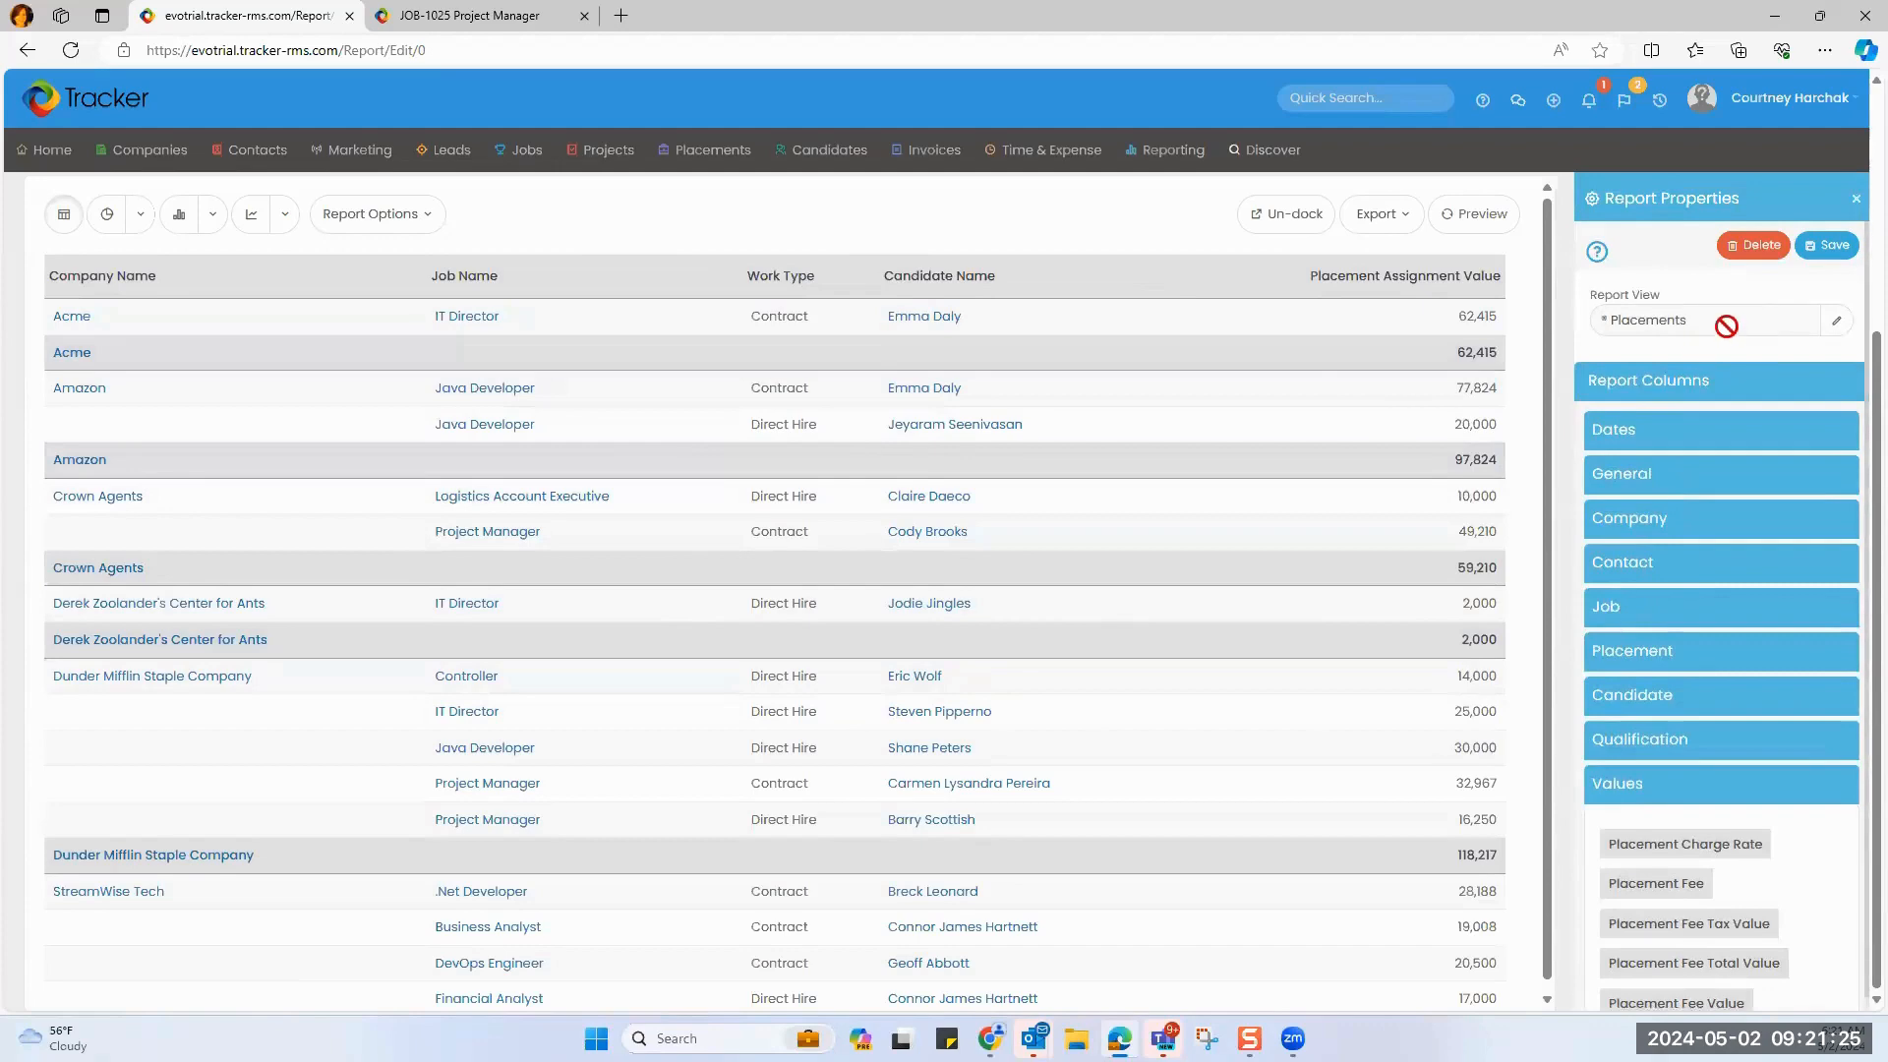
left_click(1827, 246)
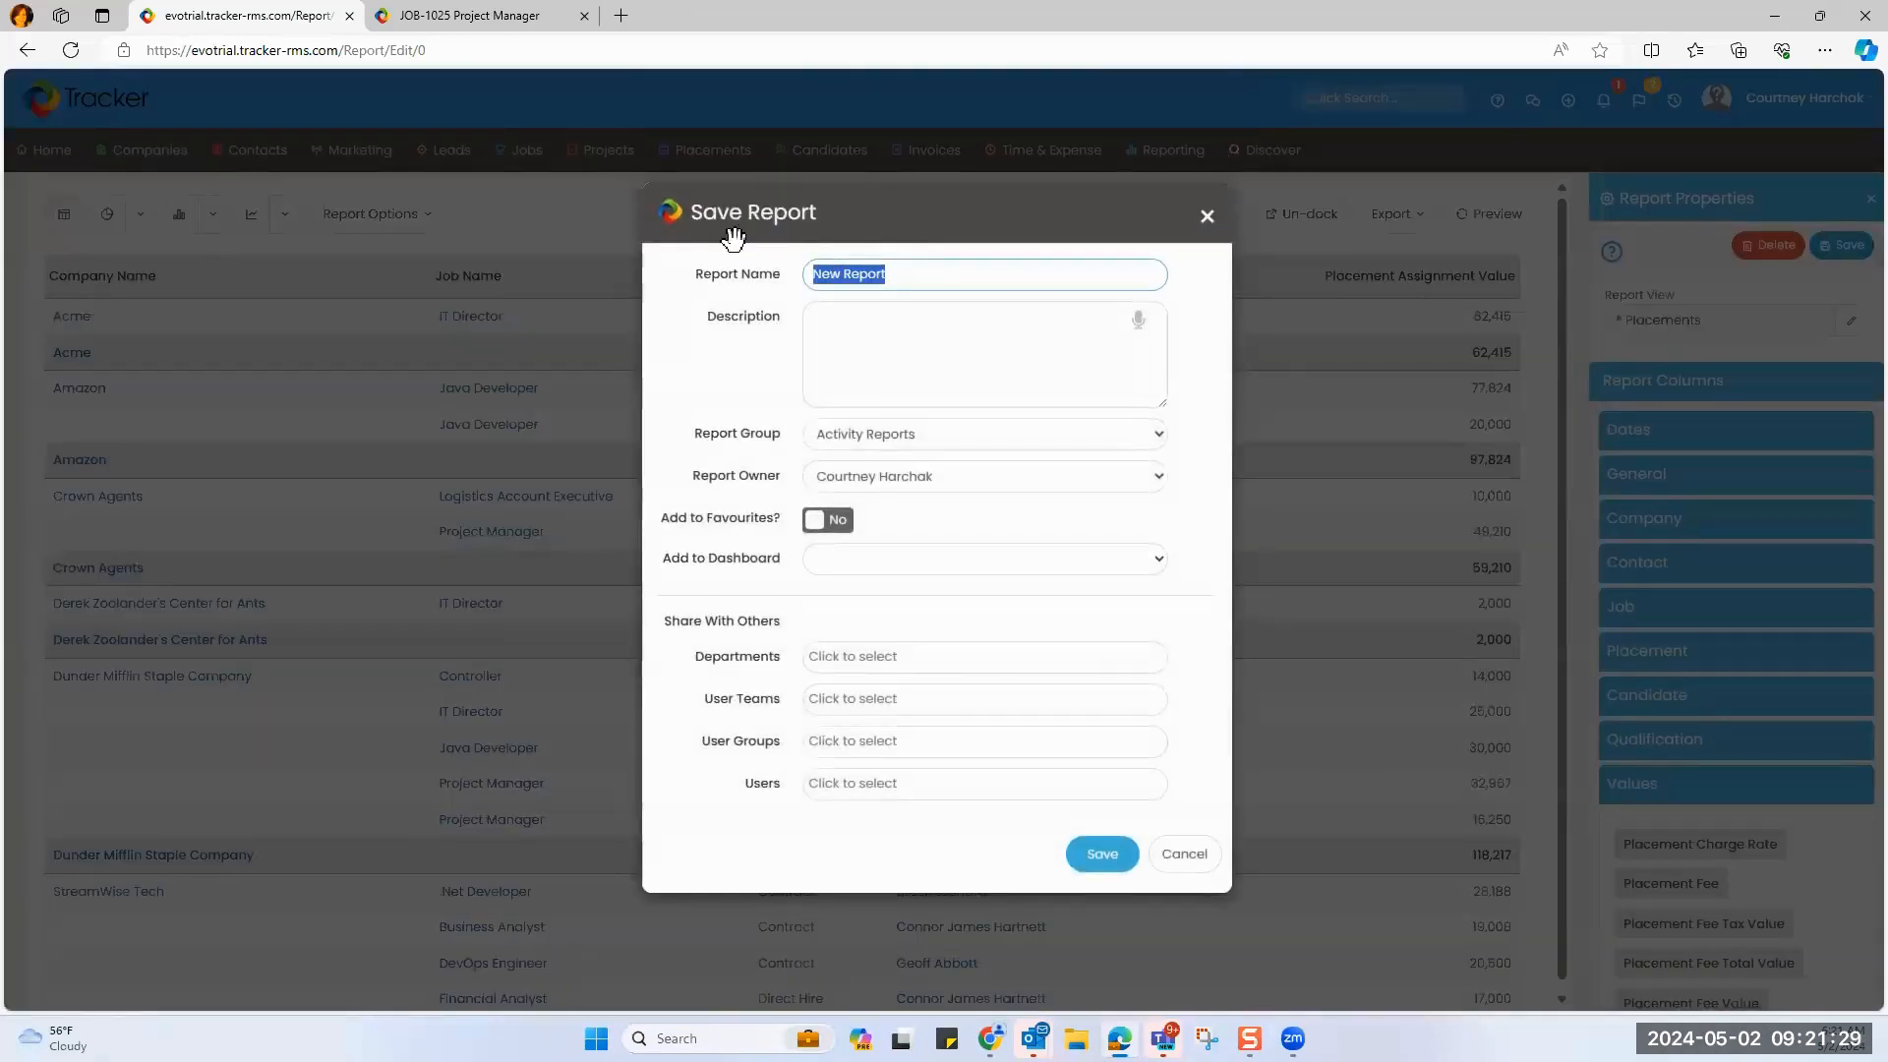
type("Placem")
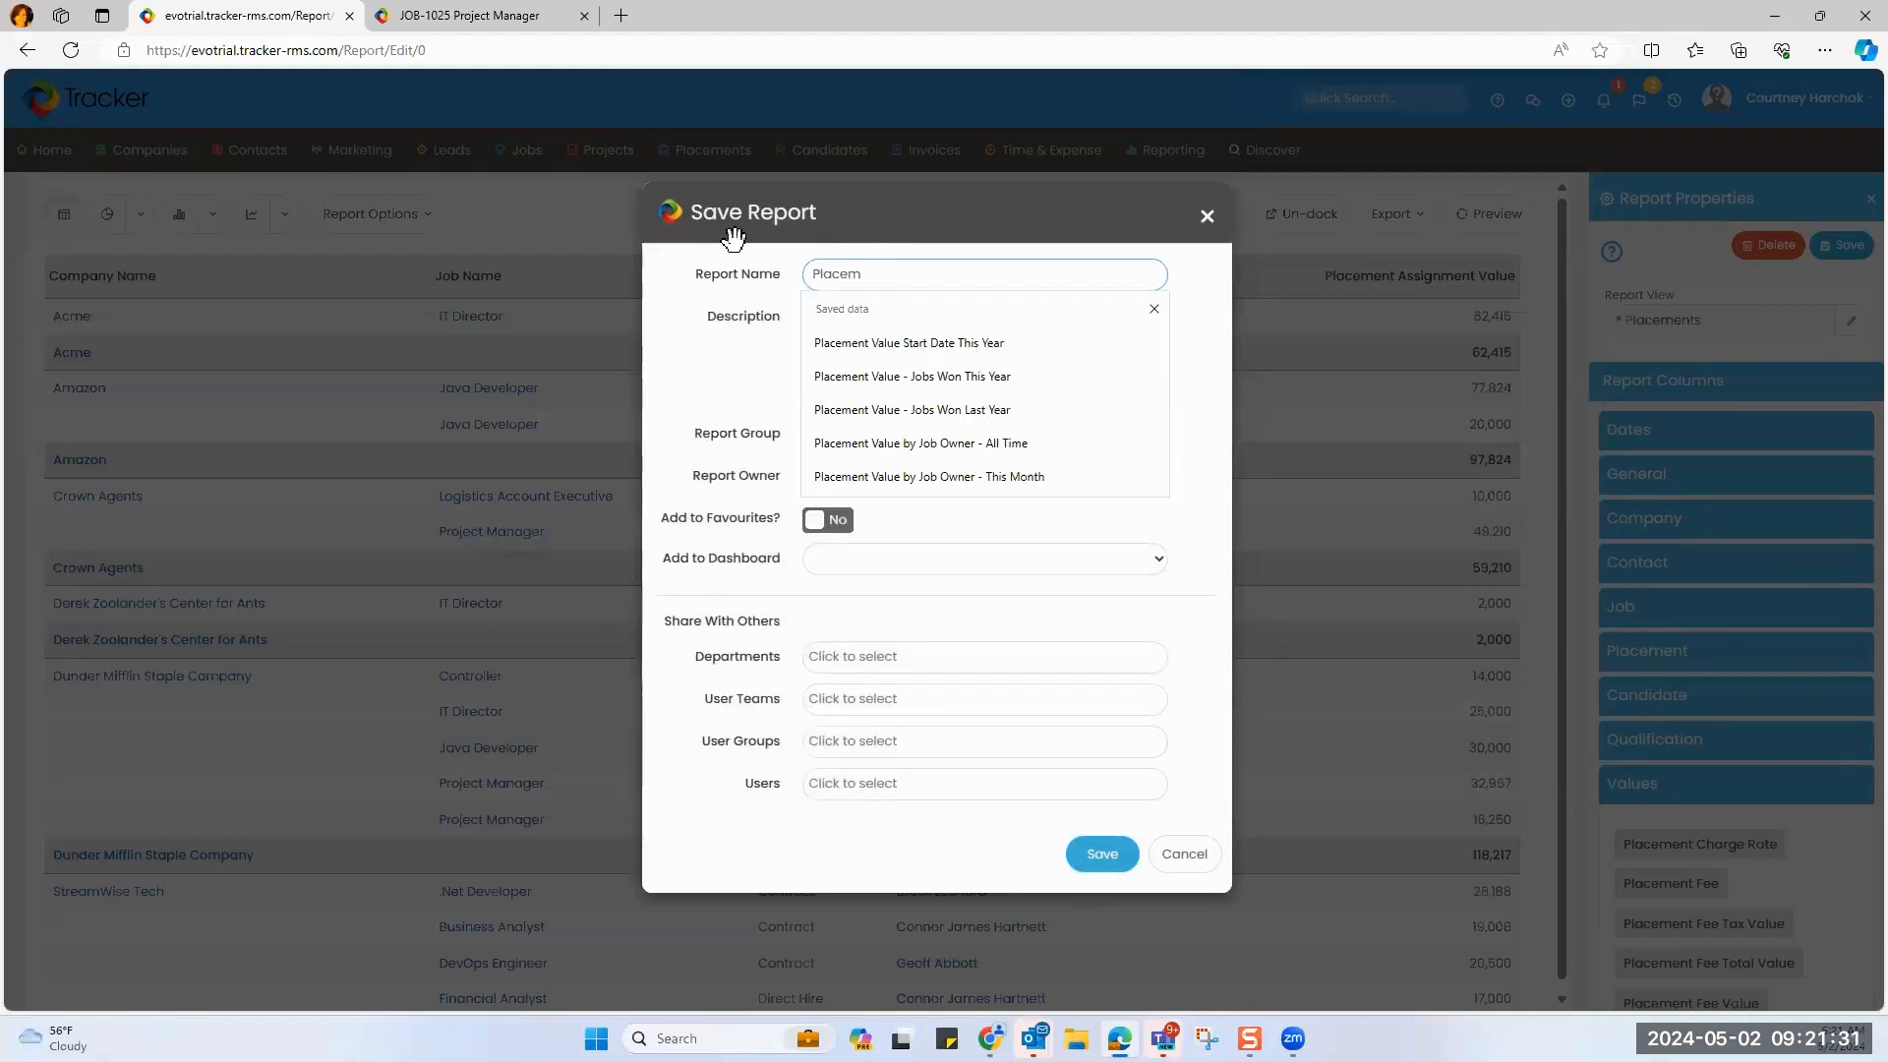
type("ents By Company")
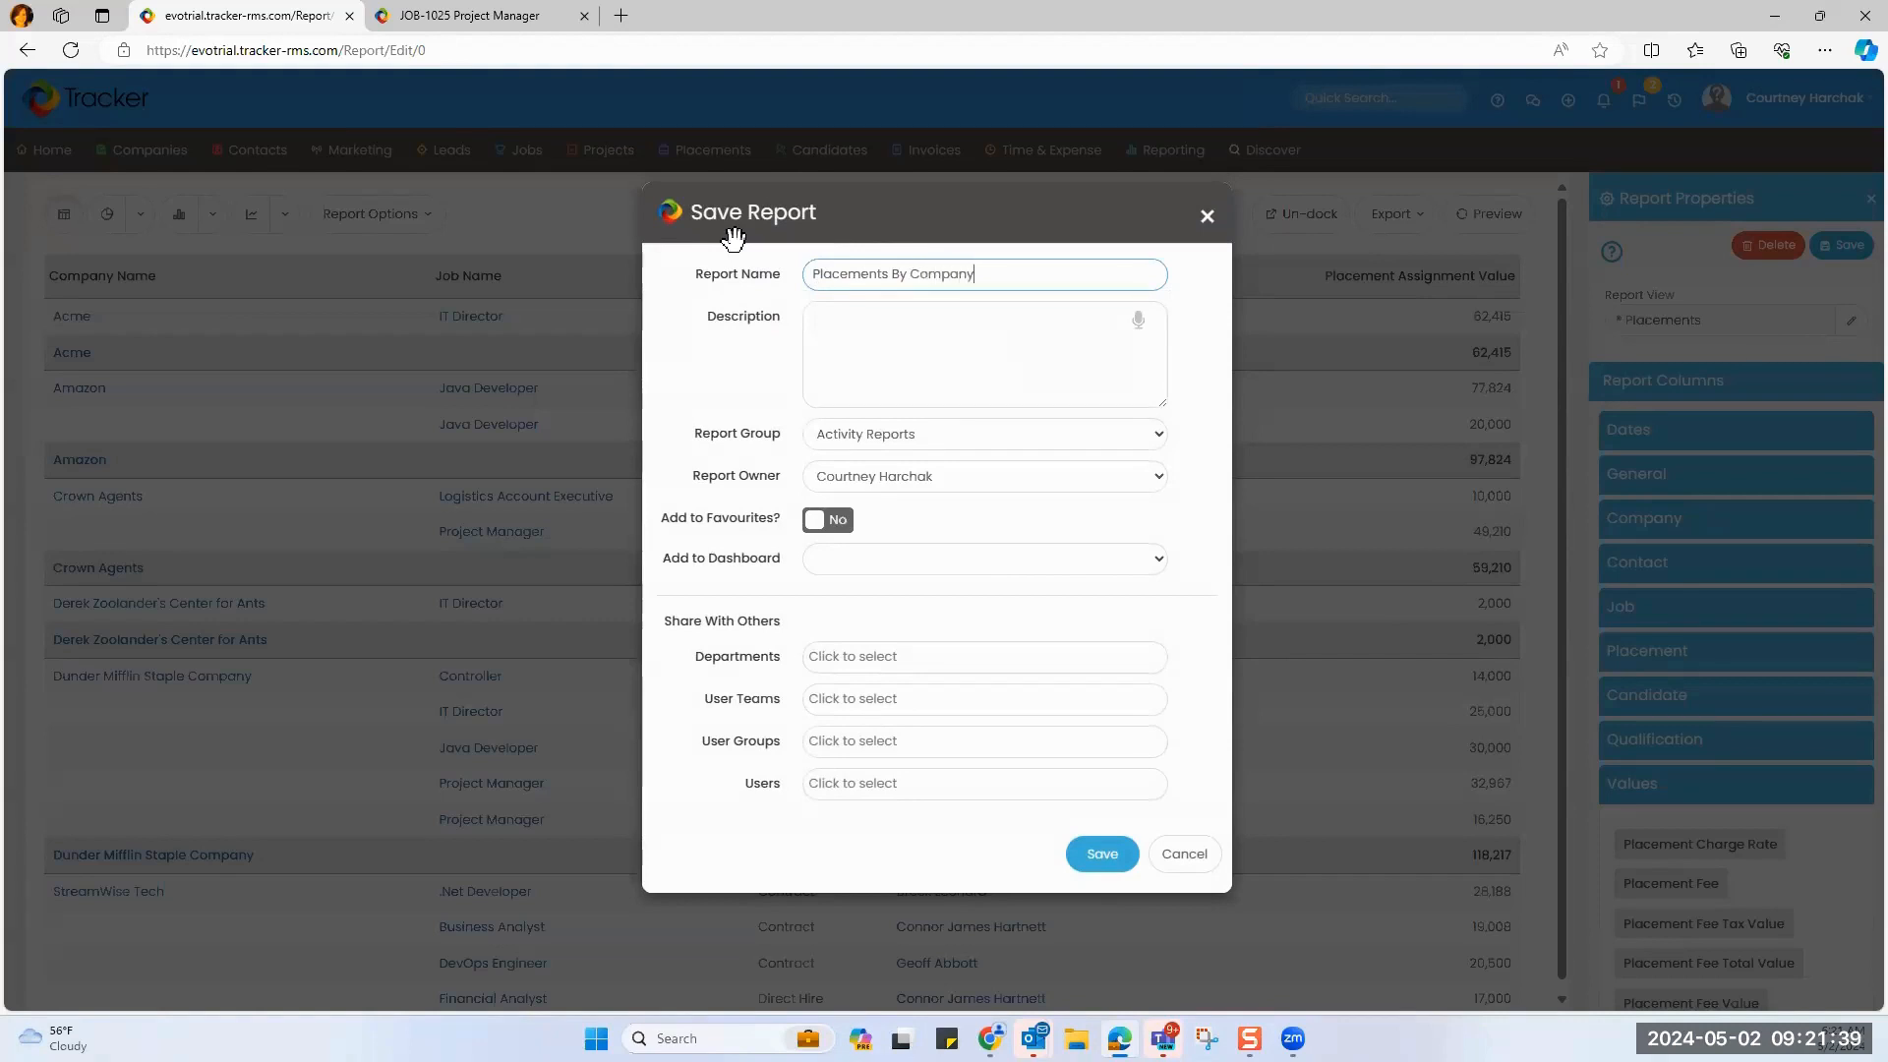
left_click(1103, 854)
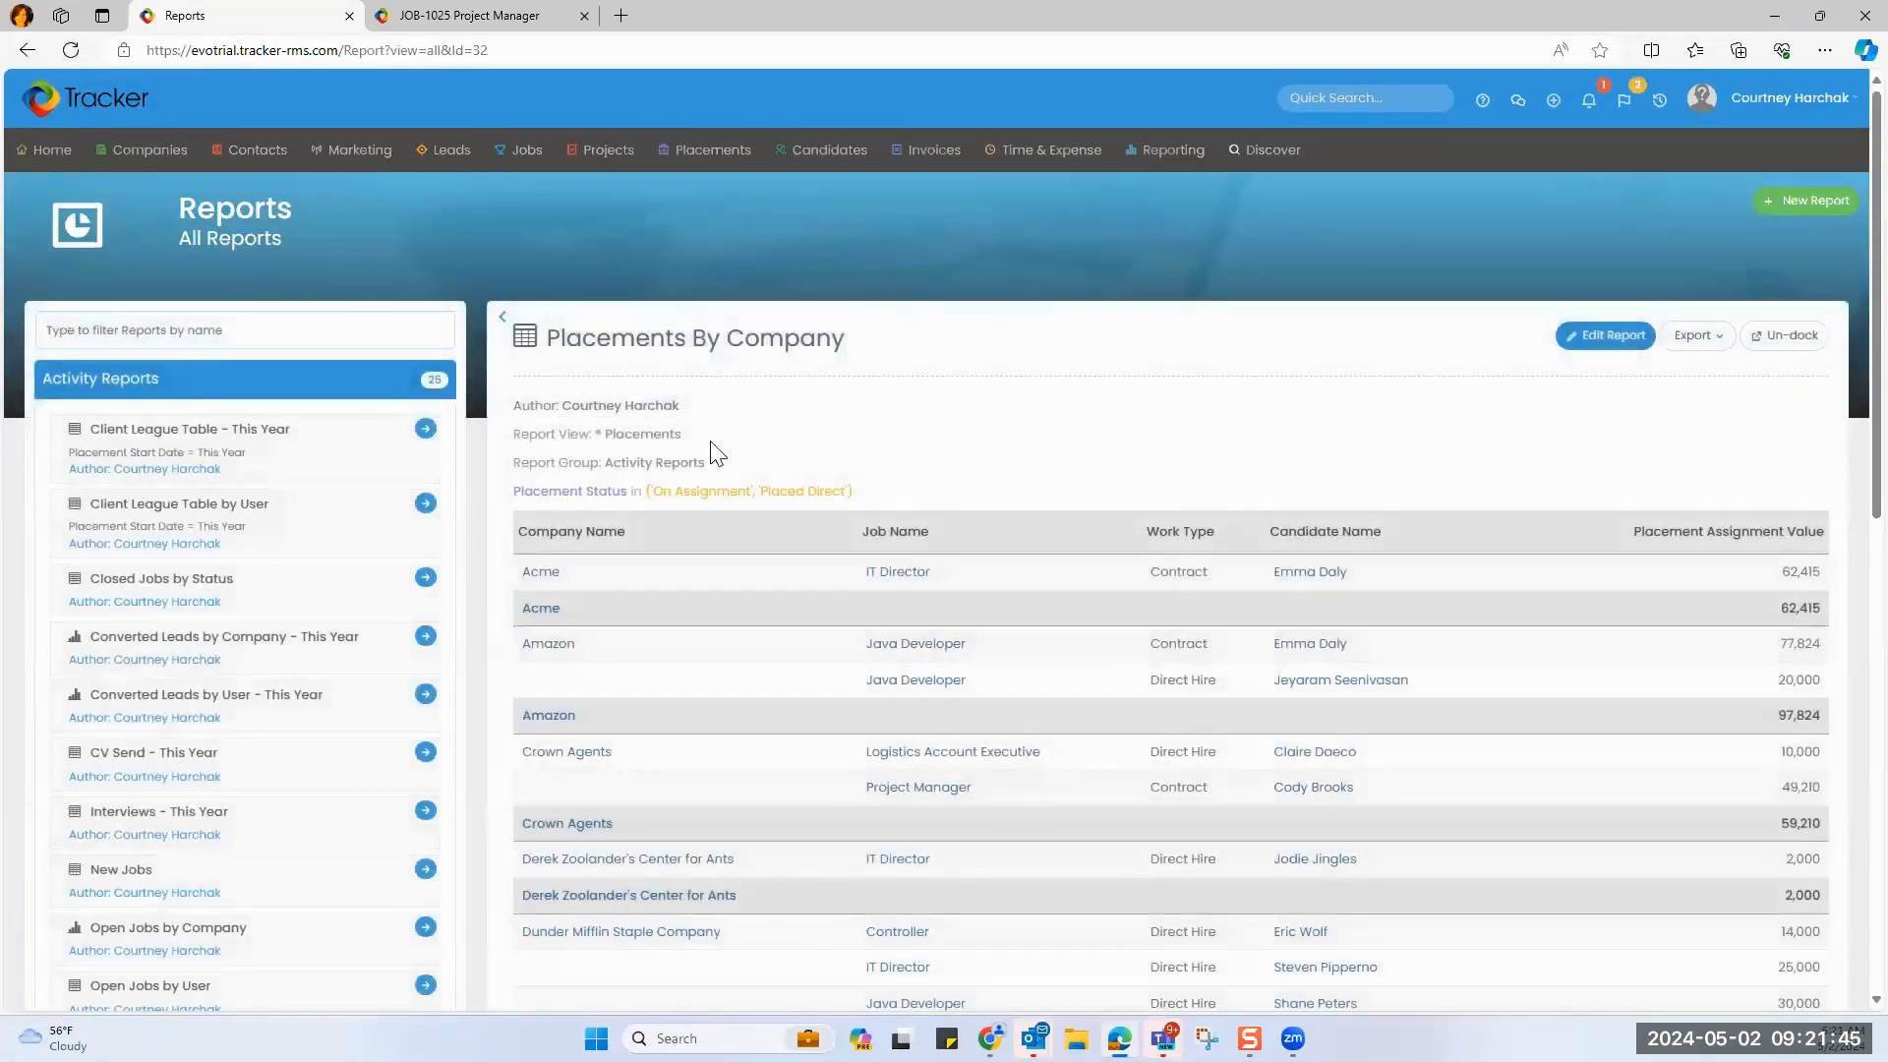
Create a PowerBI link for the Placements By Company report, read its usage instructions and close the dialog.
left_click(1698, 346)
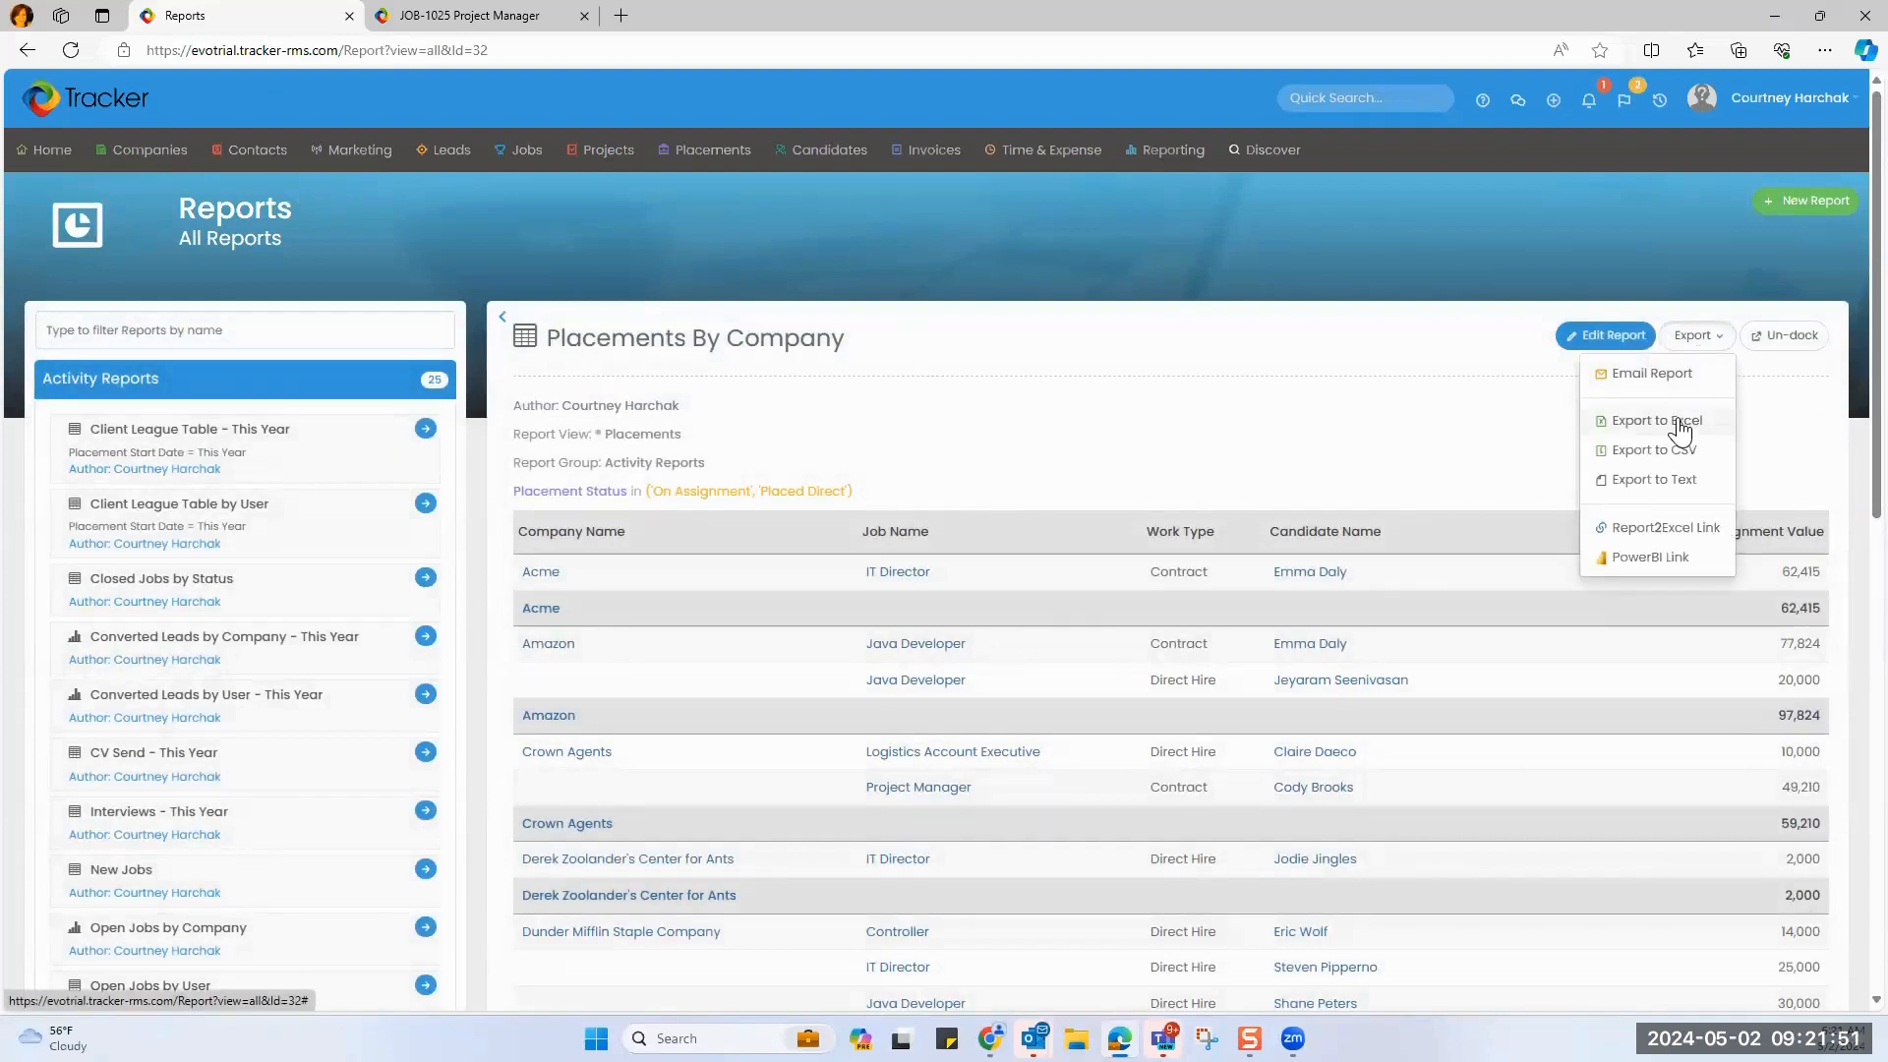
left_click(1667, 566)
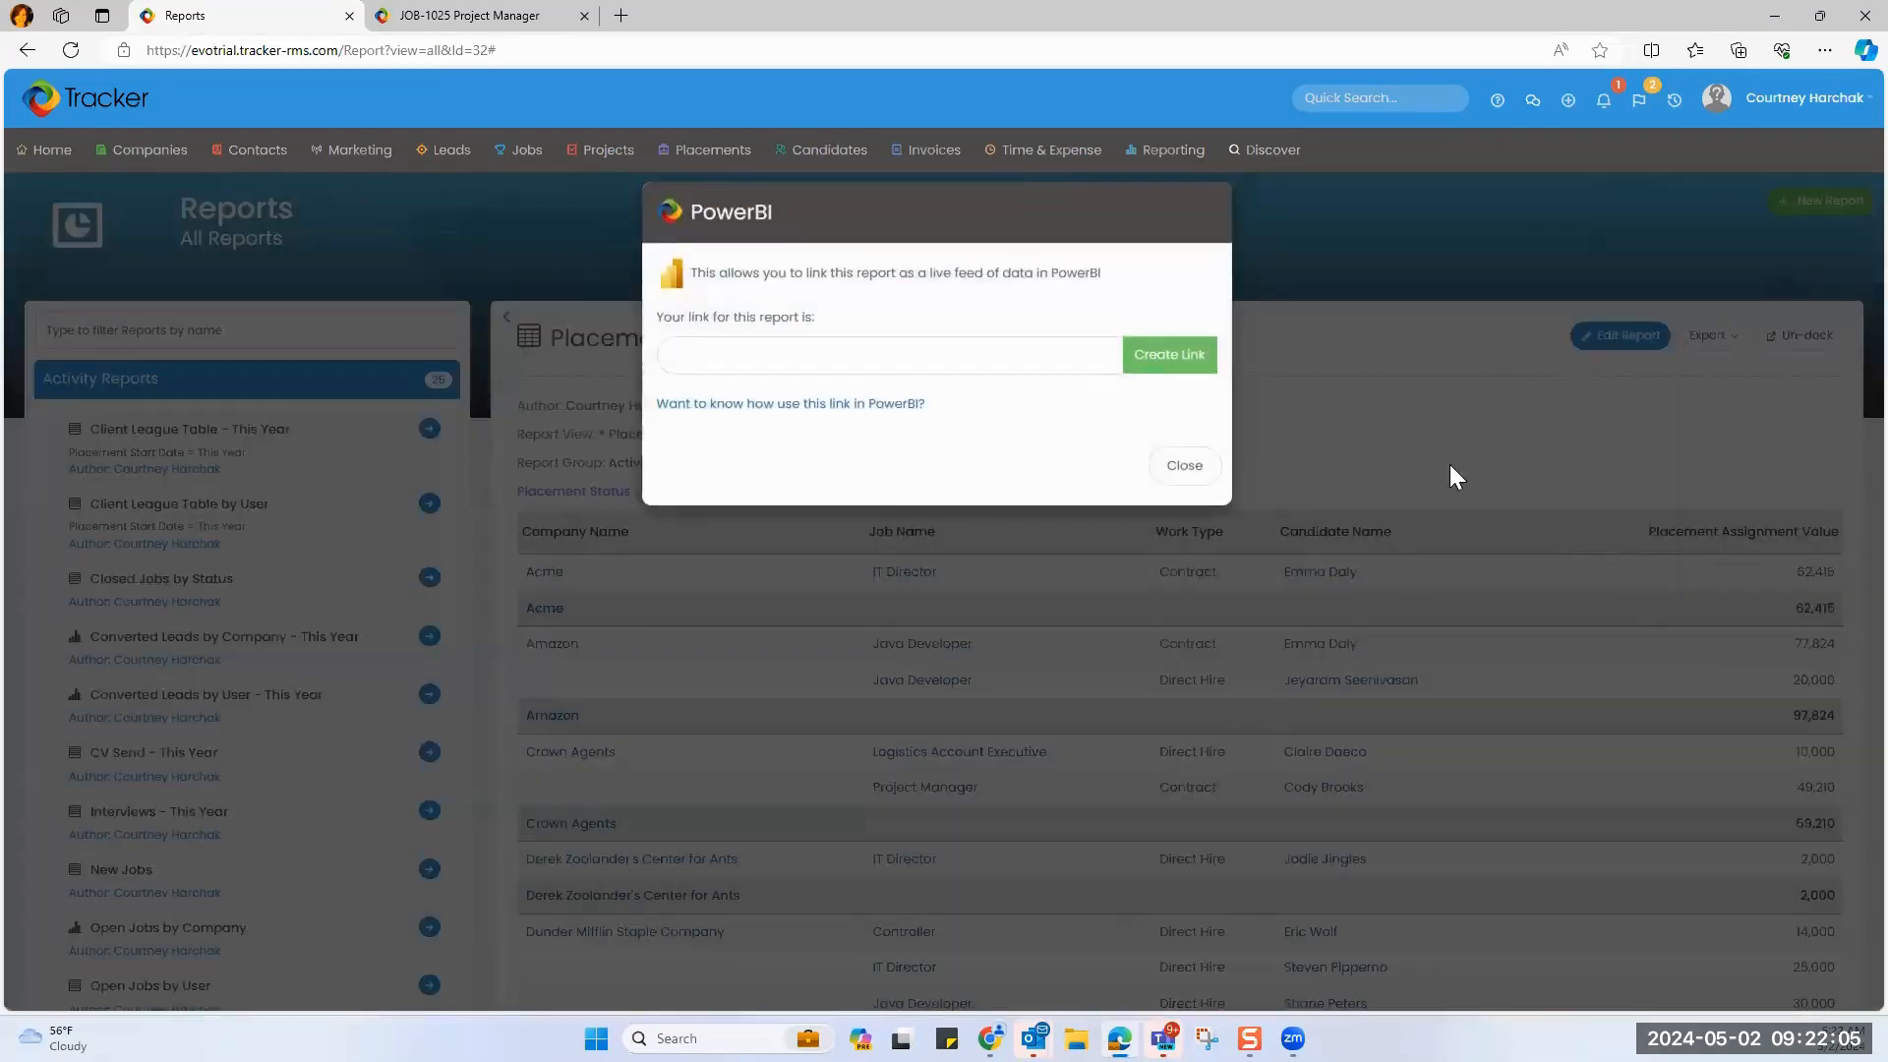
left_click(1184, 363)
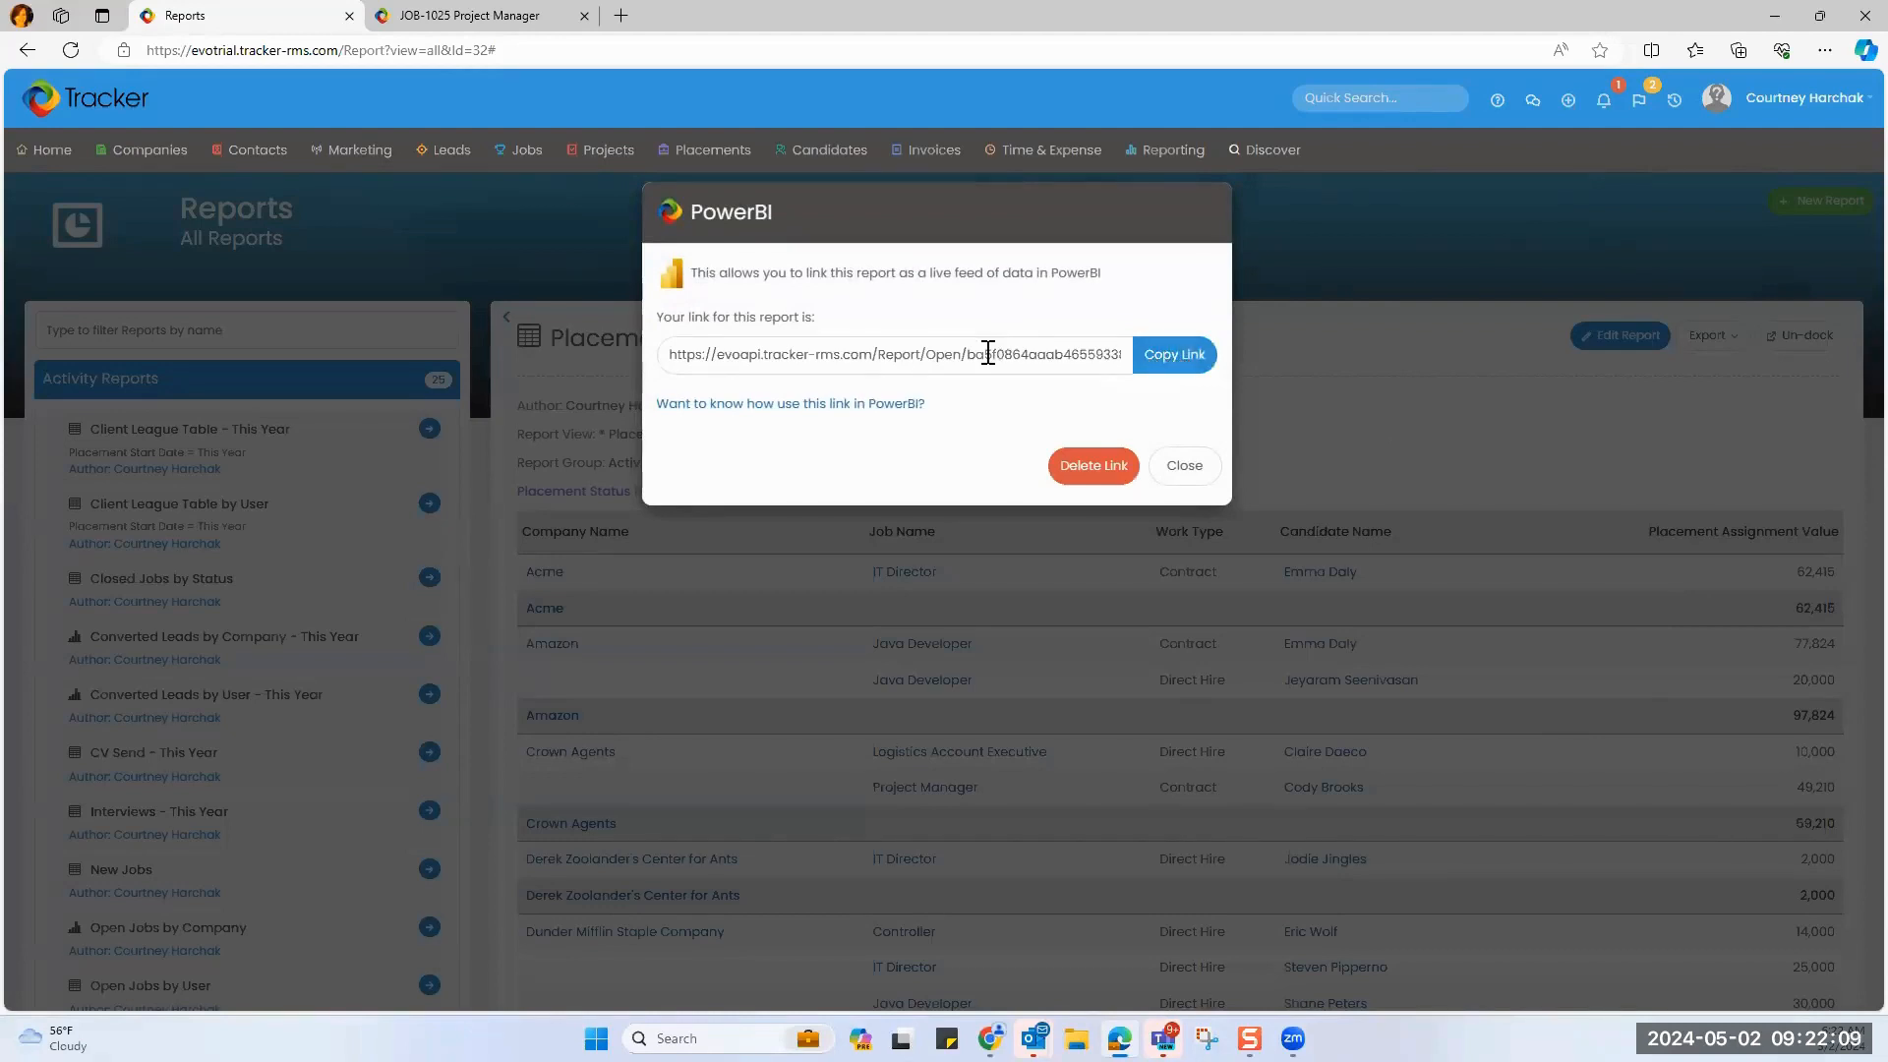
left_click(882, 407)
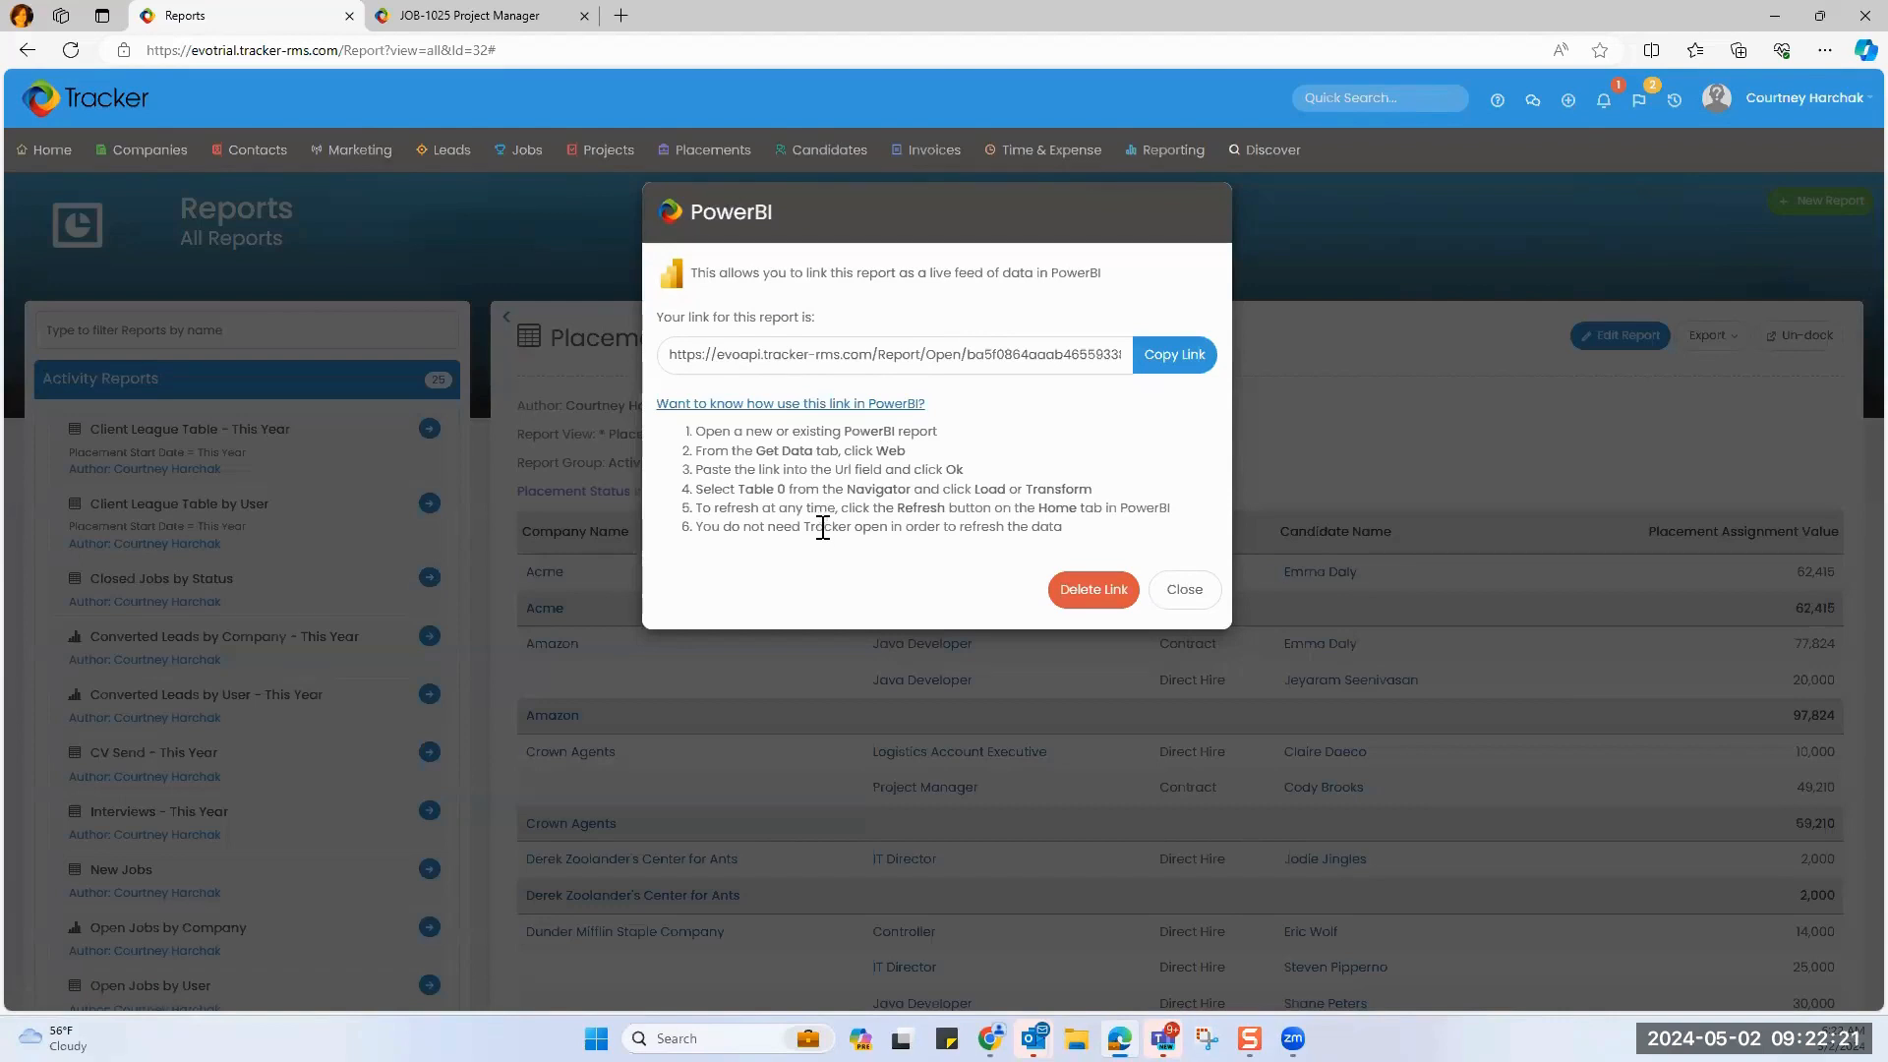
left_click(1175, 598)
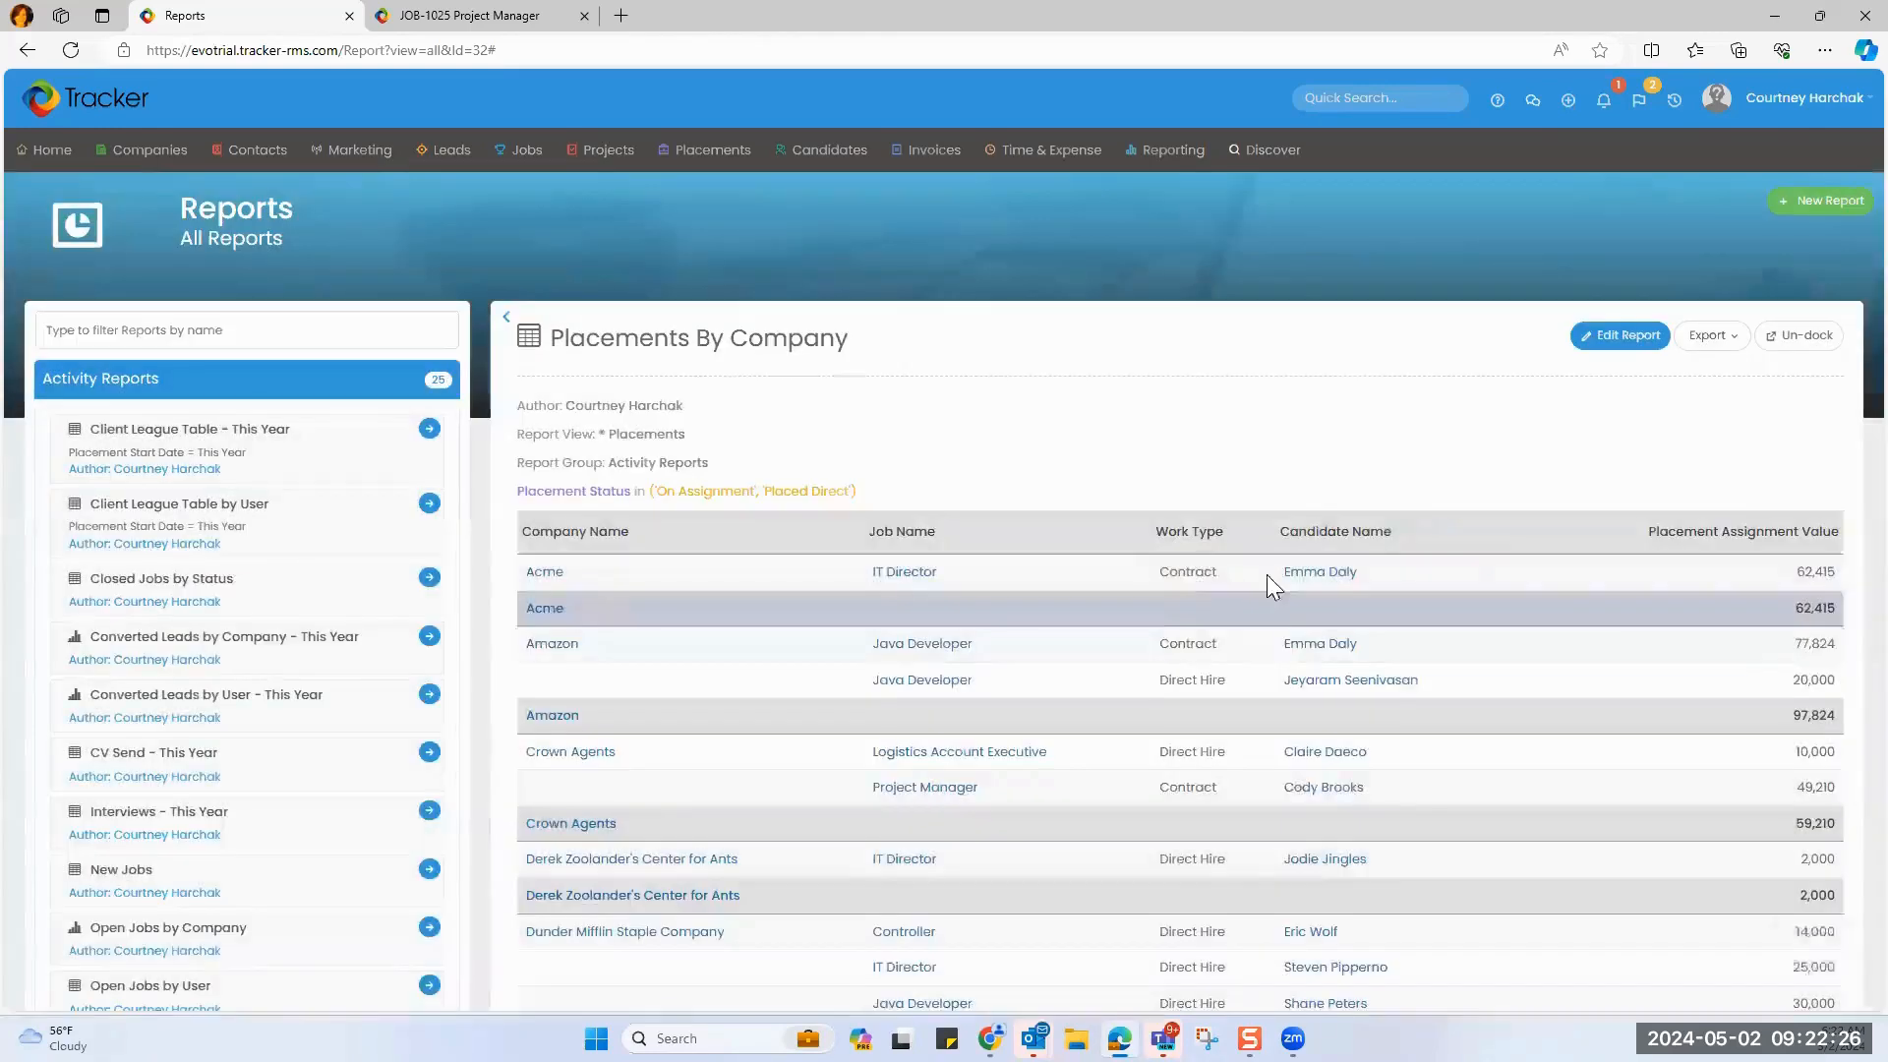
Create and copy a Report2Excel link for the report, read its Excel usage instructions and close the dialog.
left_click(1693, 339)
left_click(1666, 531)
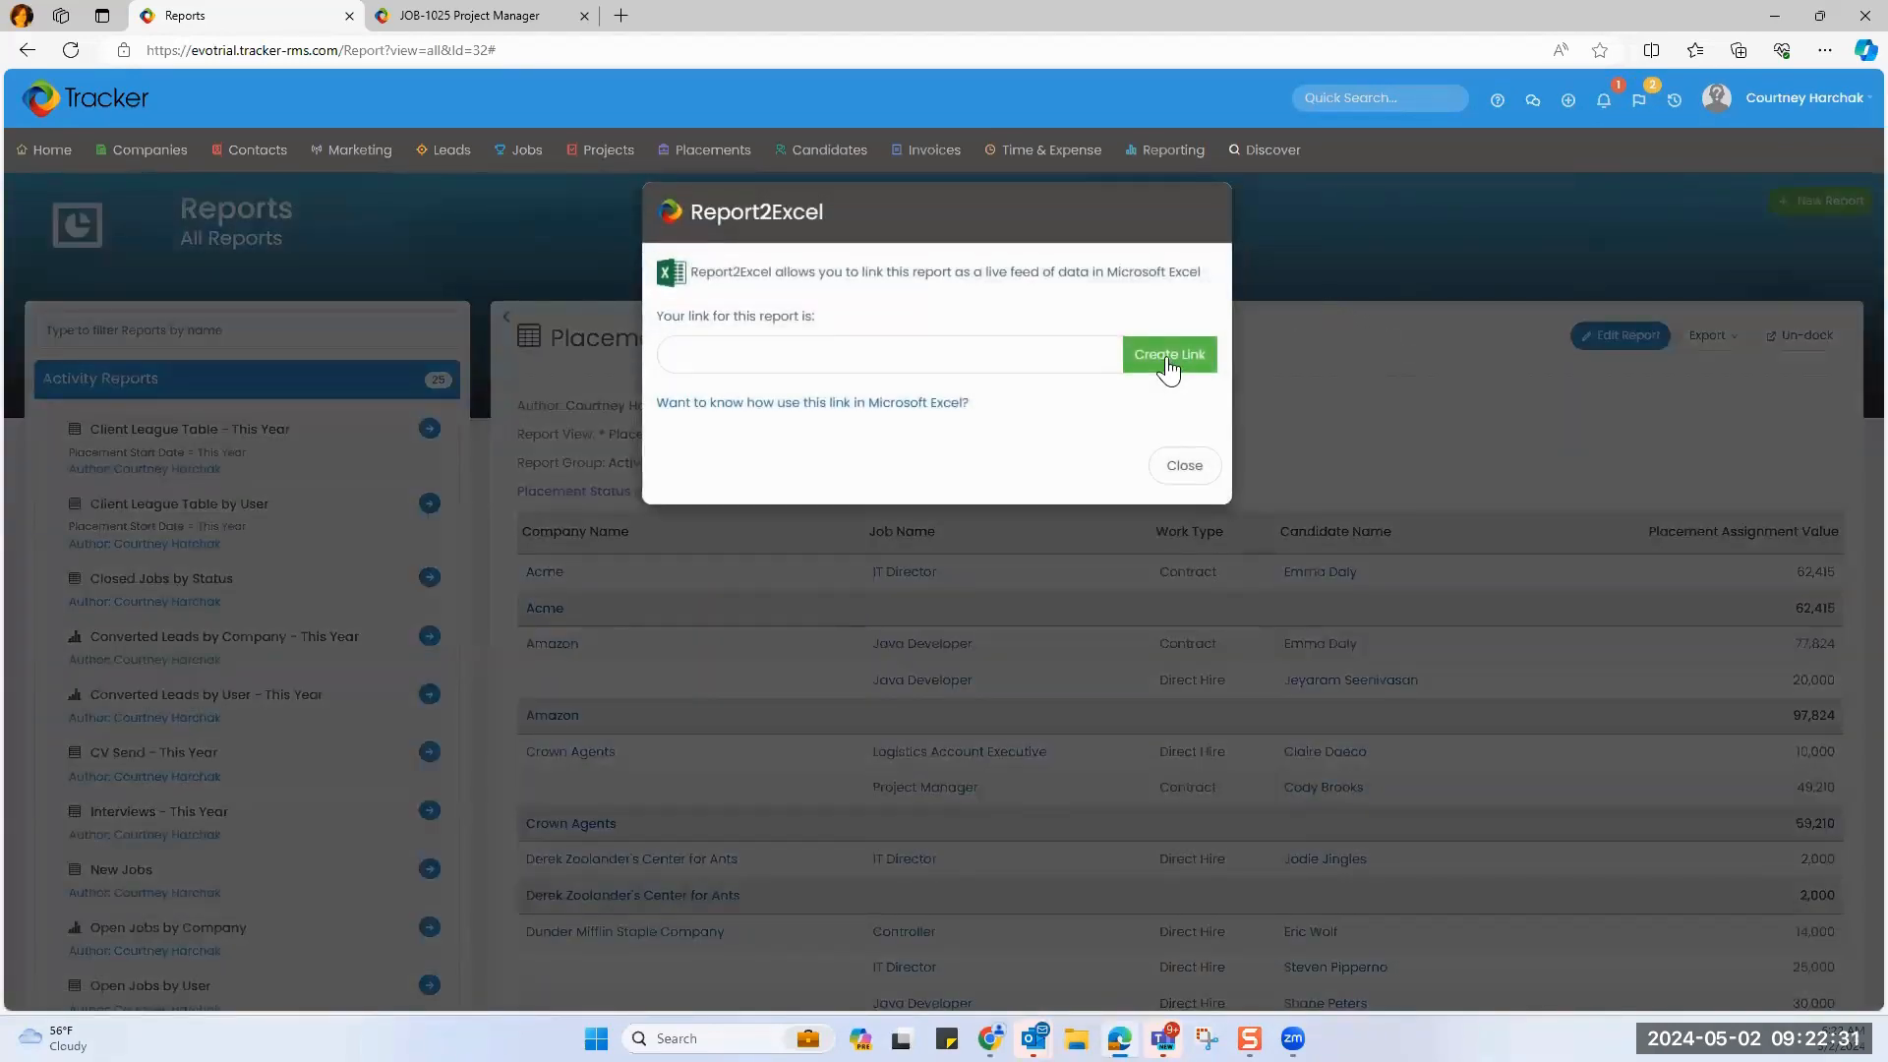
left_click(1169, 369)
left_click(1157, 365)
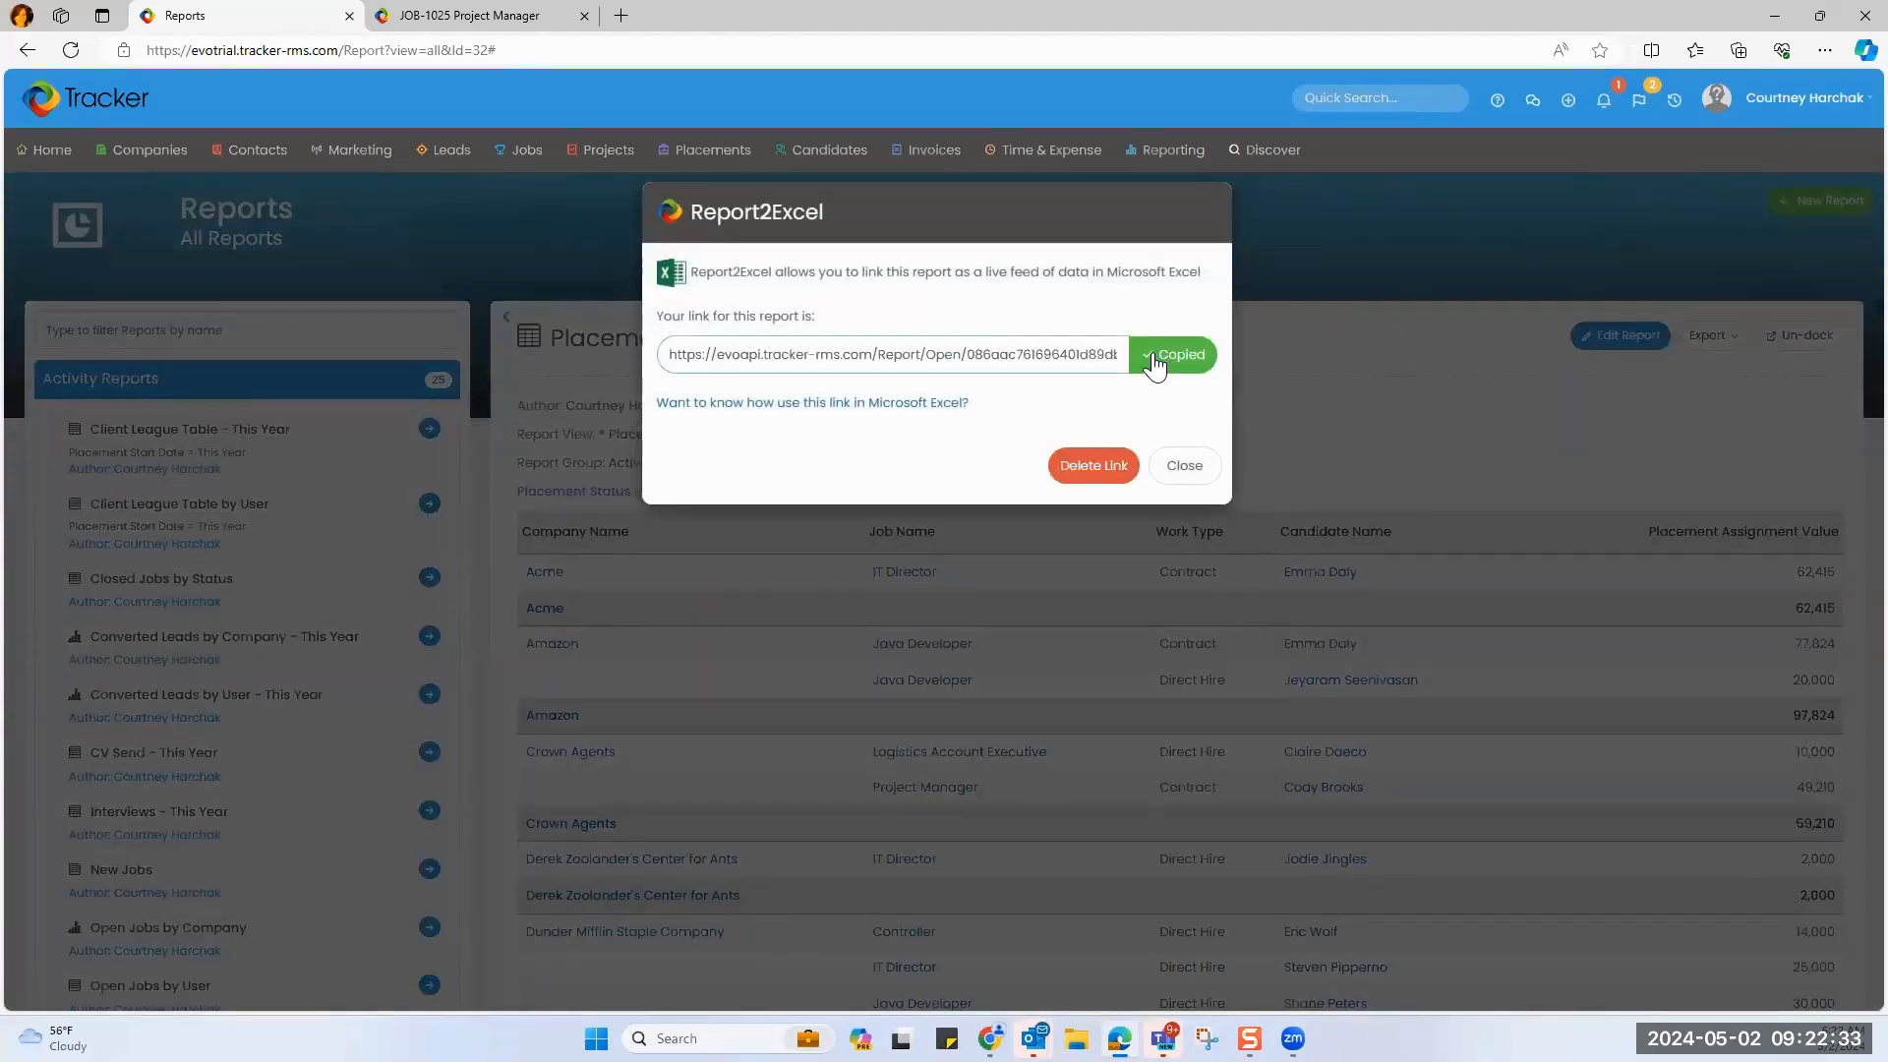
left_click(939, 408)
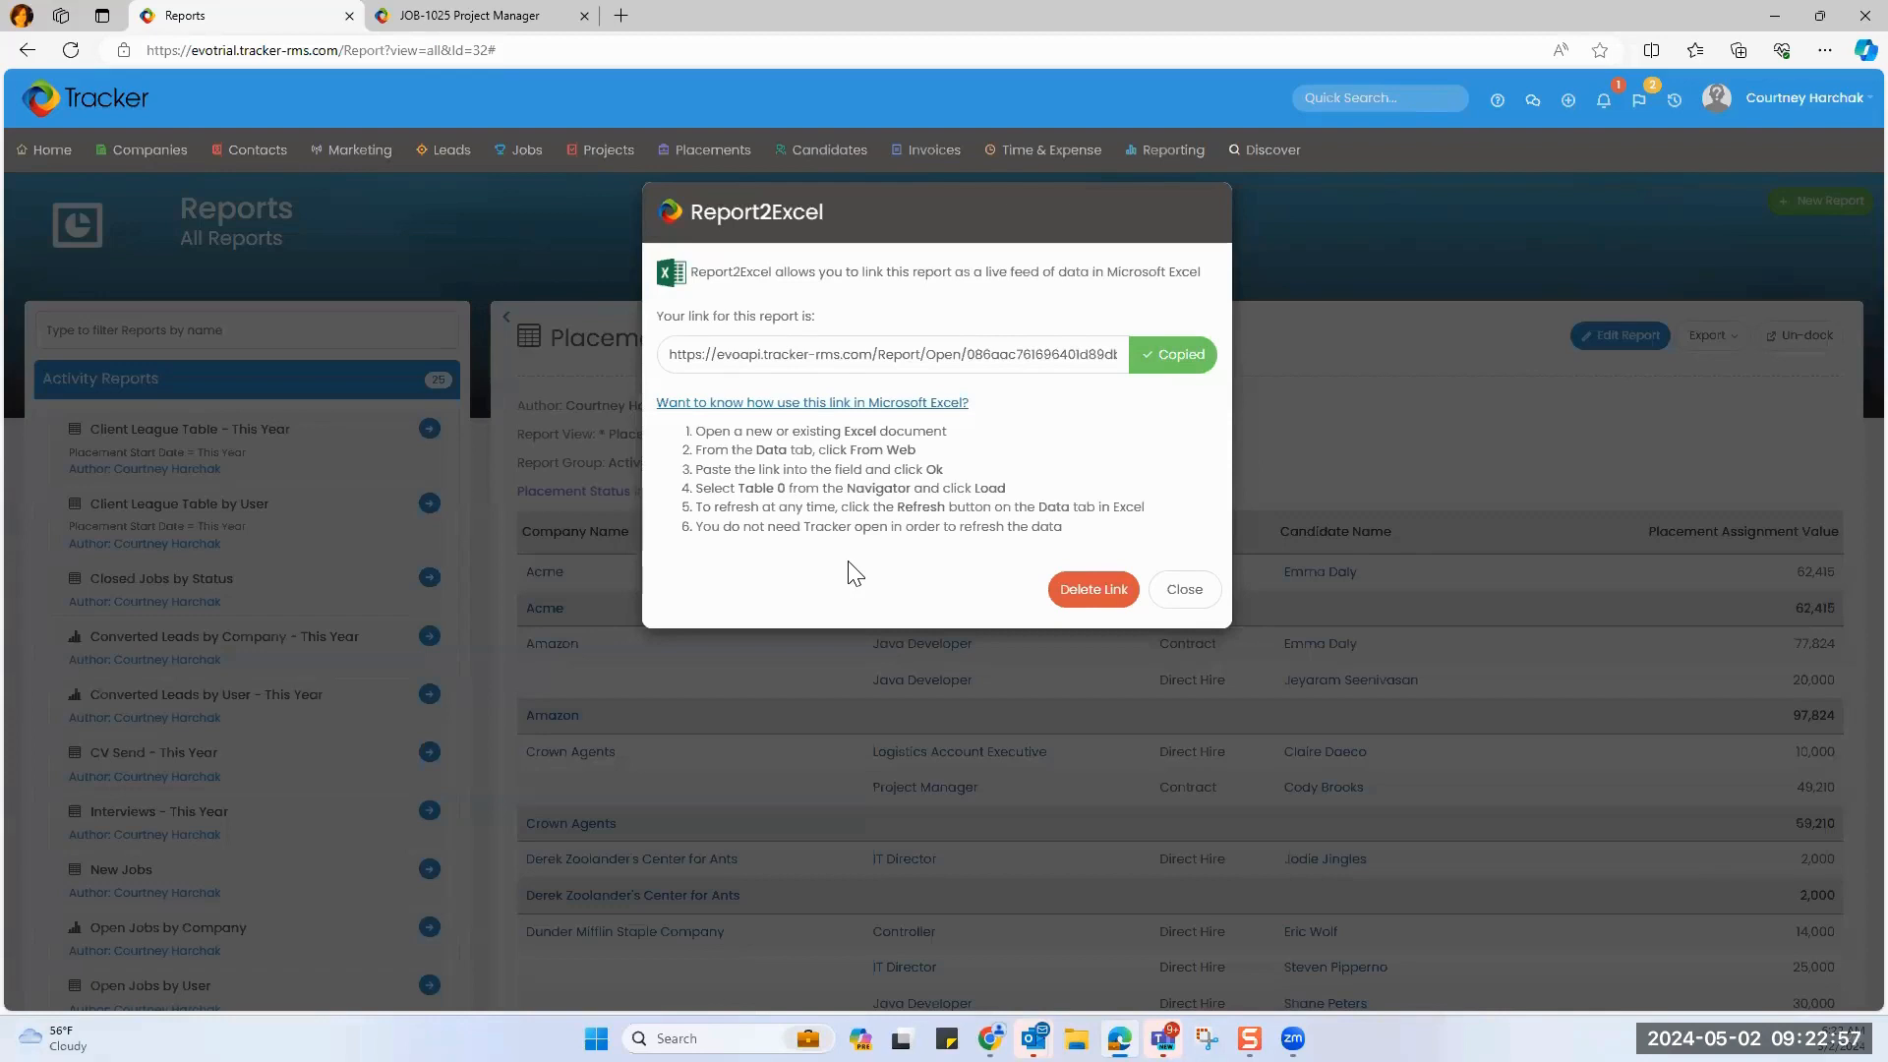
left_click(1182, 594)
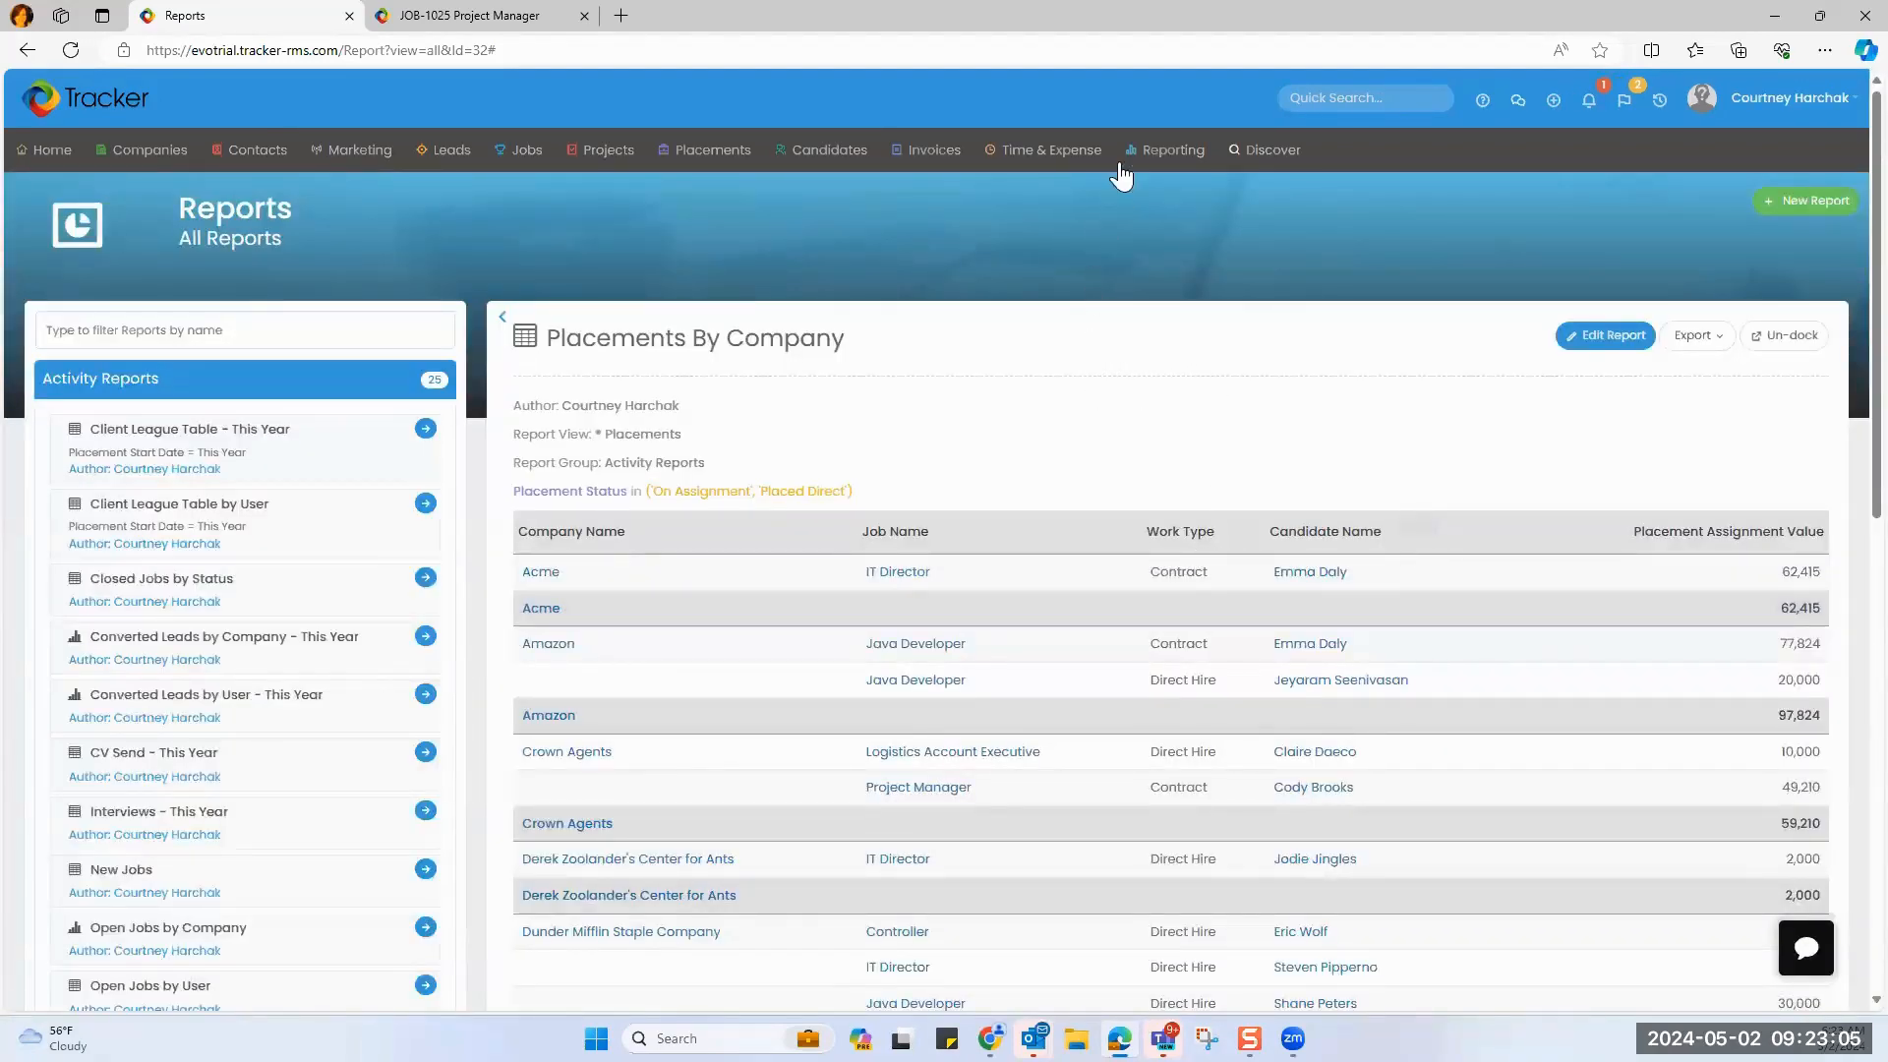
Load the Margin Report for the Last Month timesheet entry period, checking the sort options and keeping Placement Owner.
mouse_move(1145, 152)
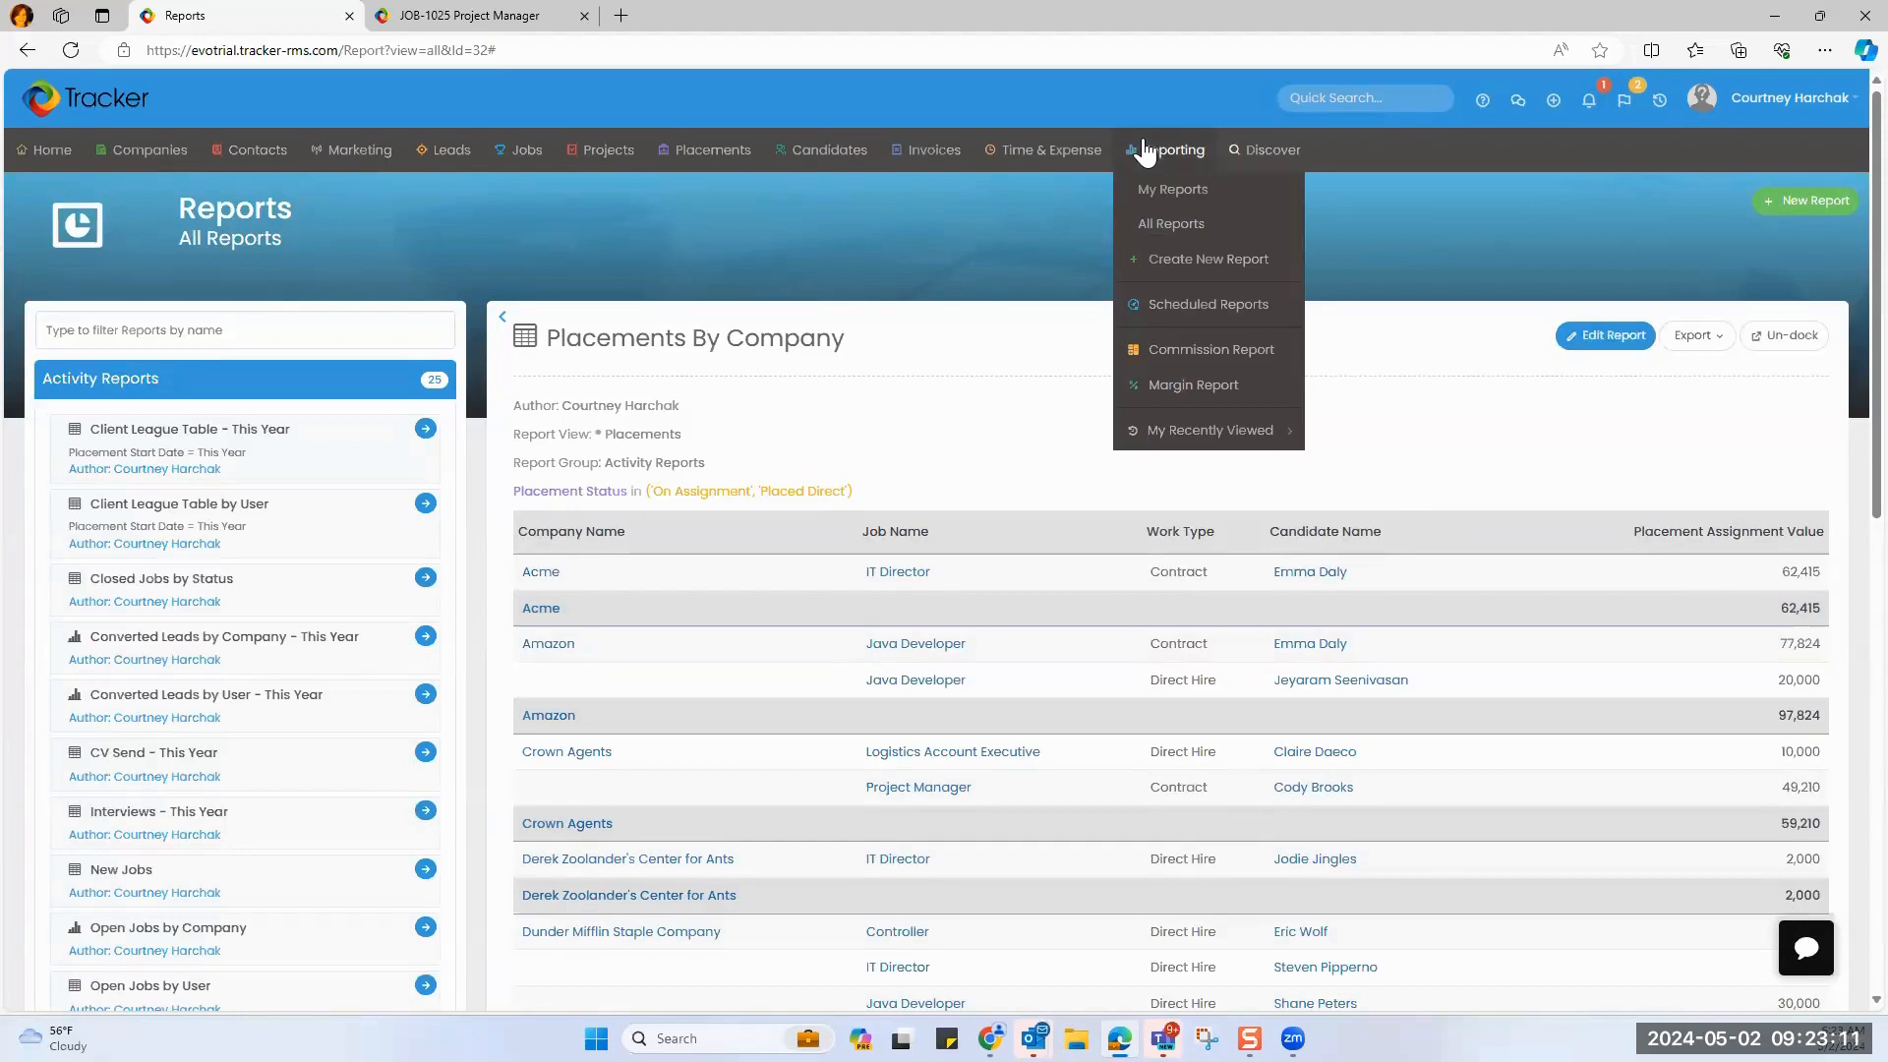
left_click(1196, 392)
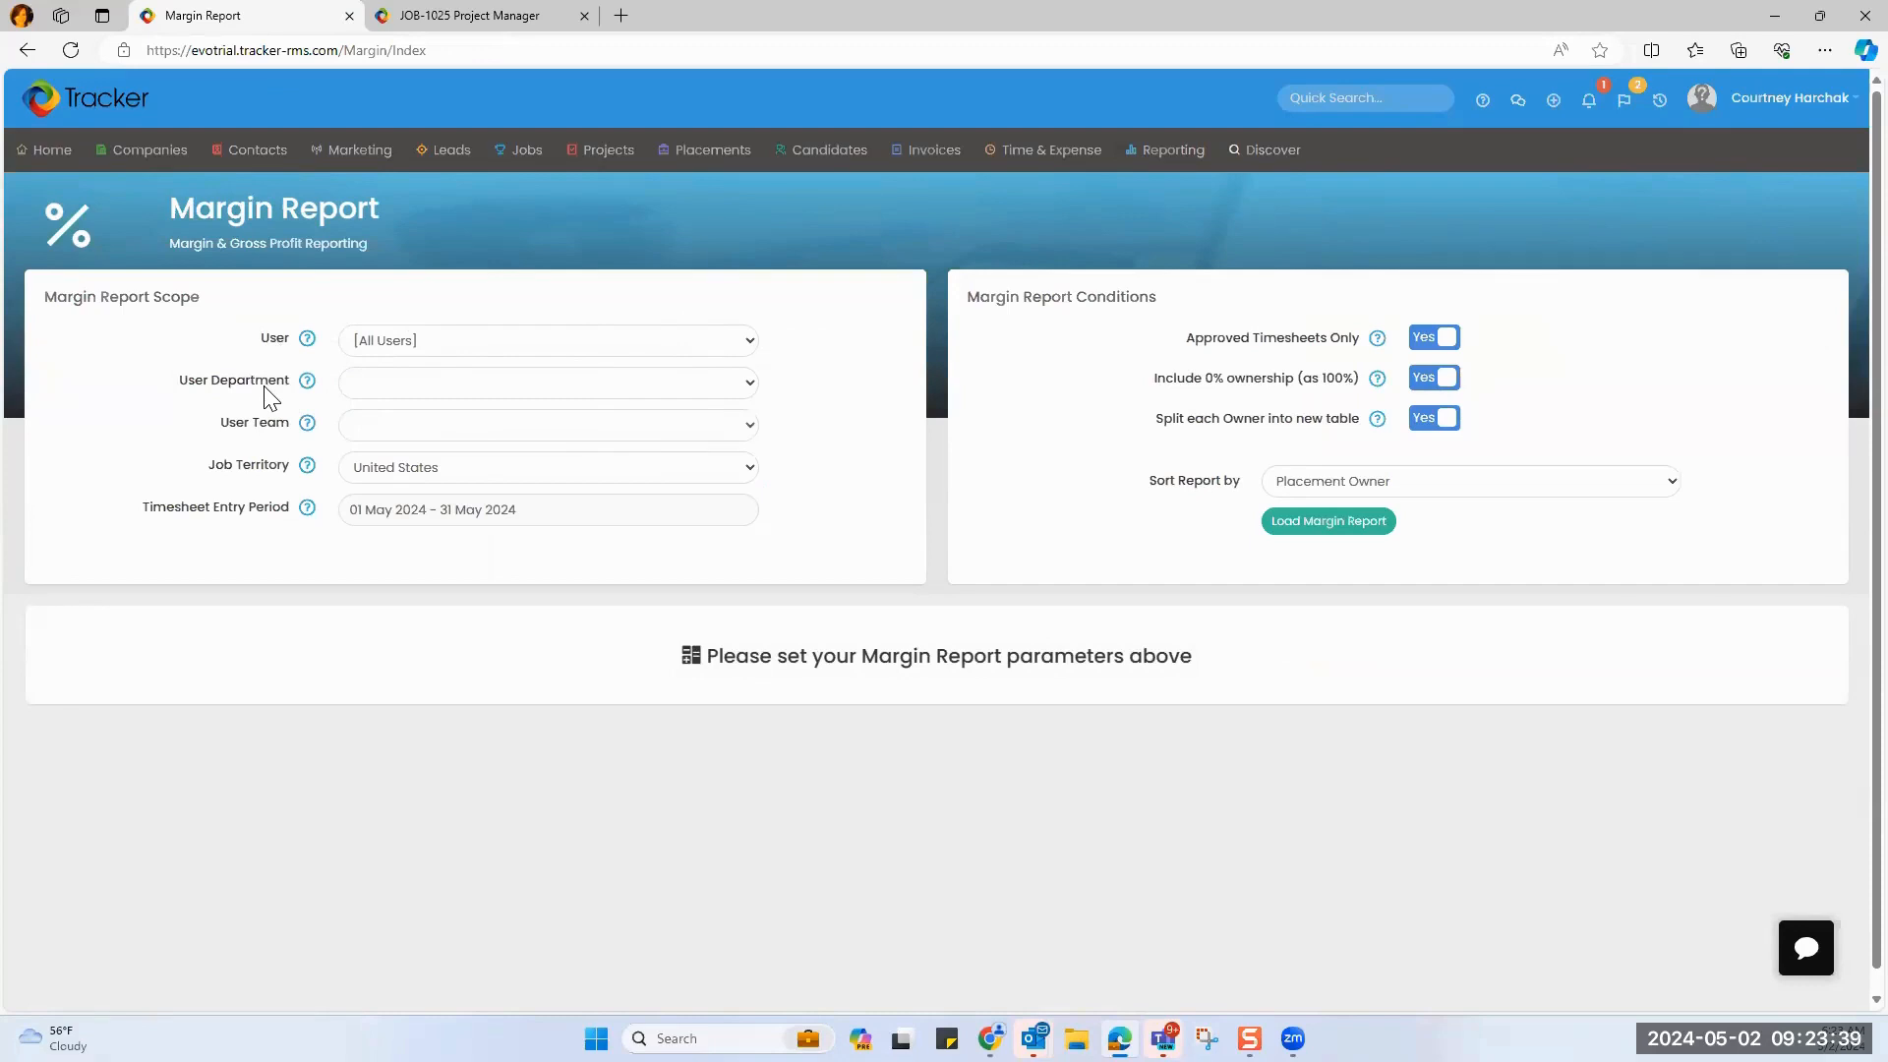
left_click(410, 521)
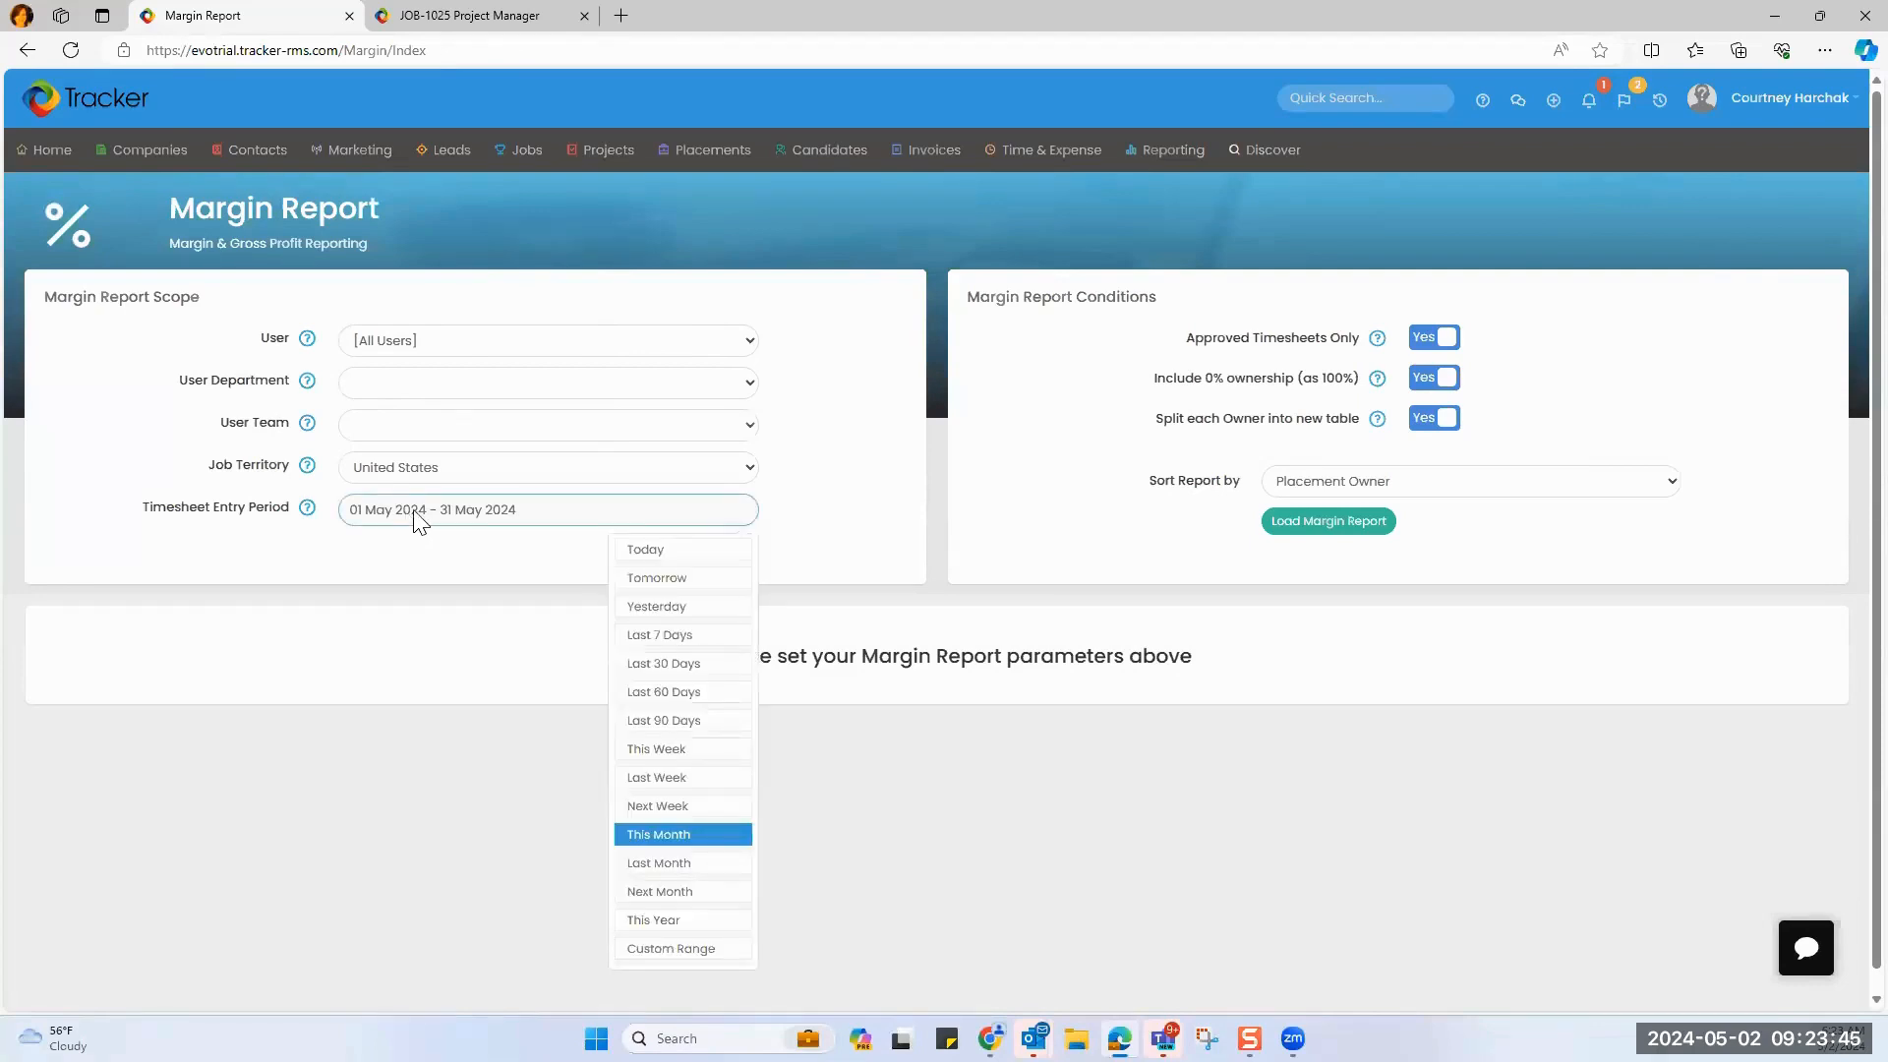
left_click(673, 863)
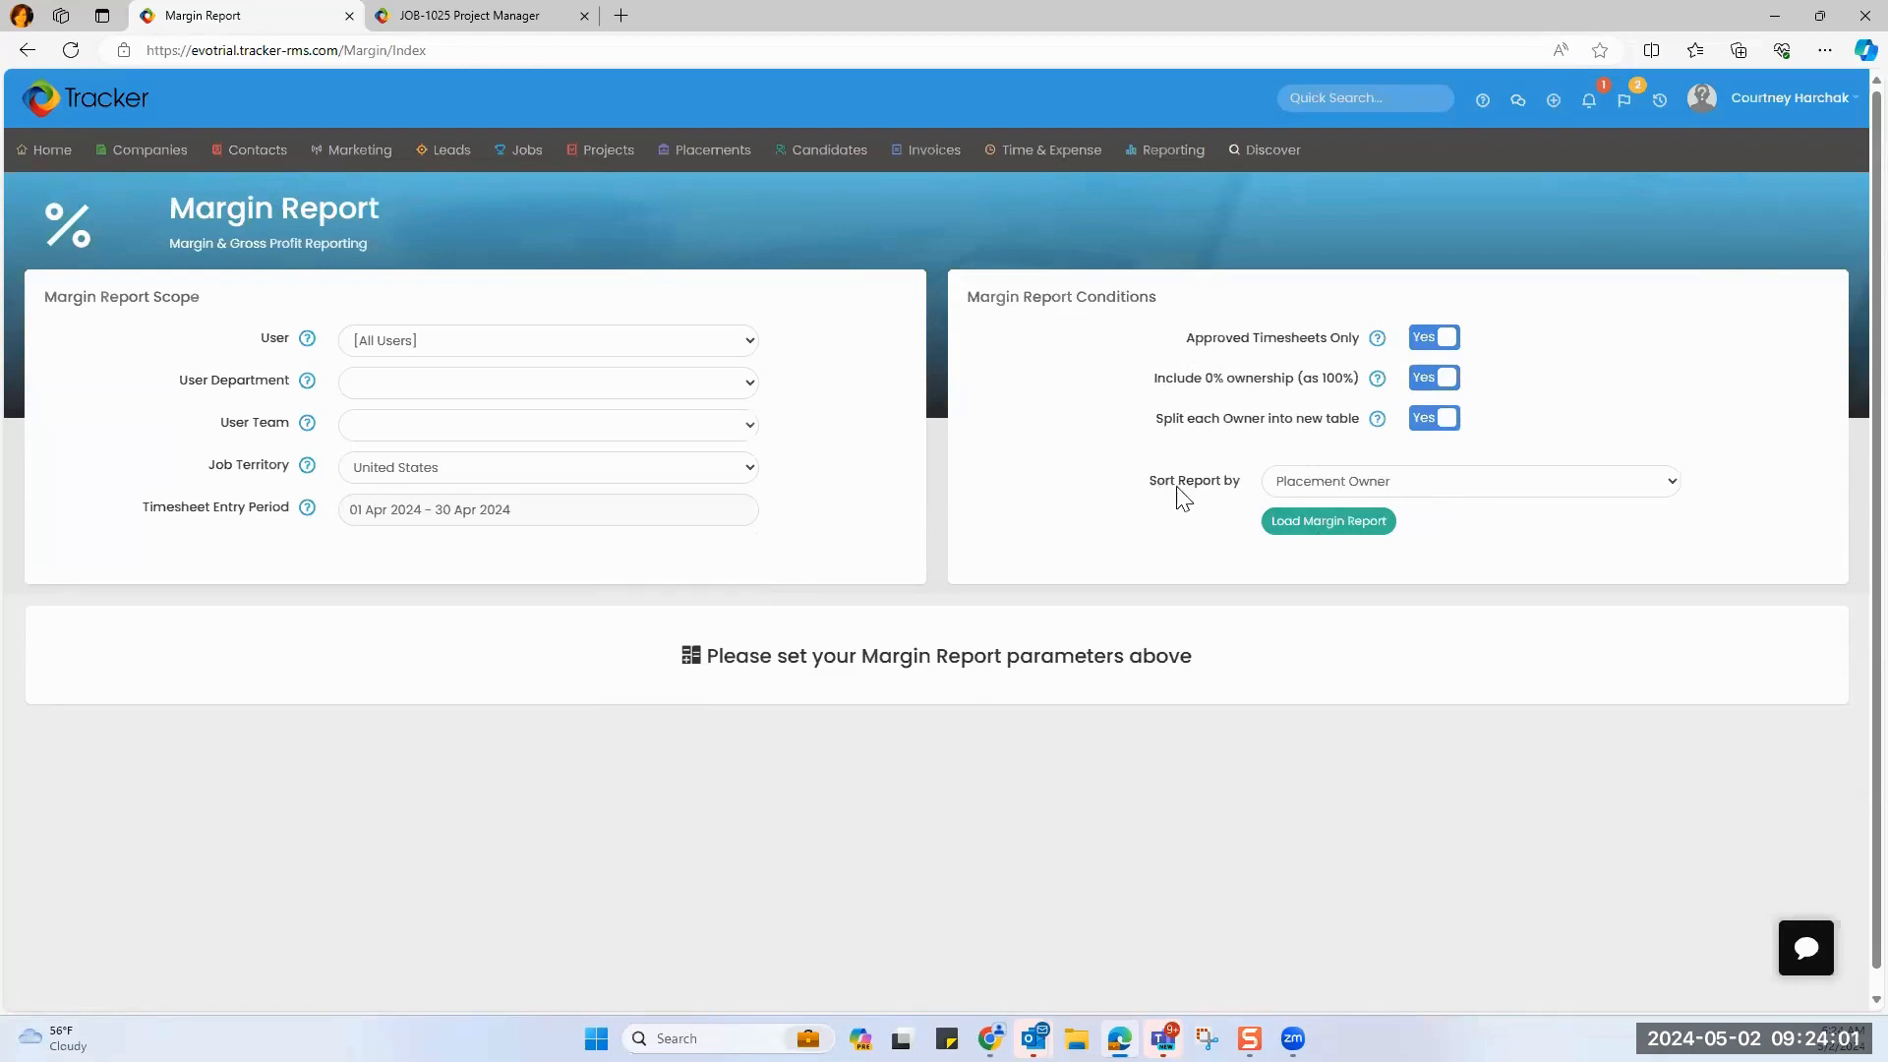
left_click(1323, 487)
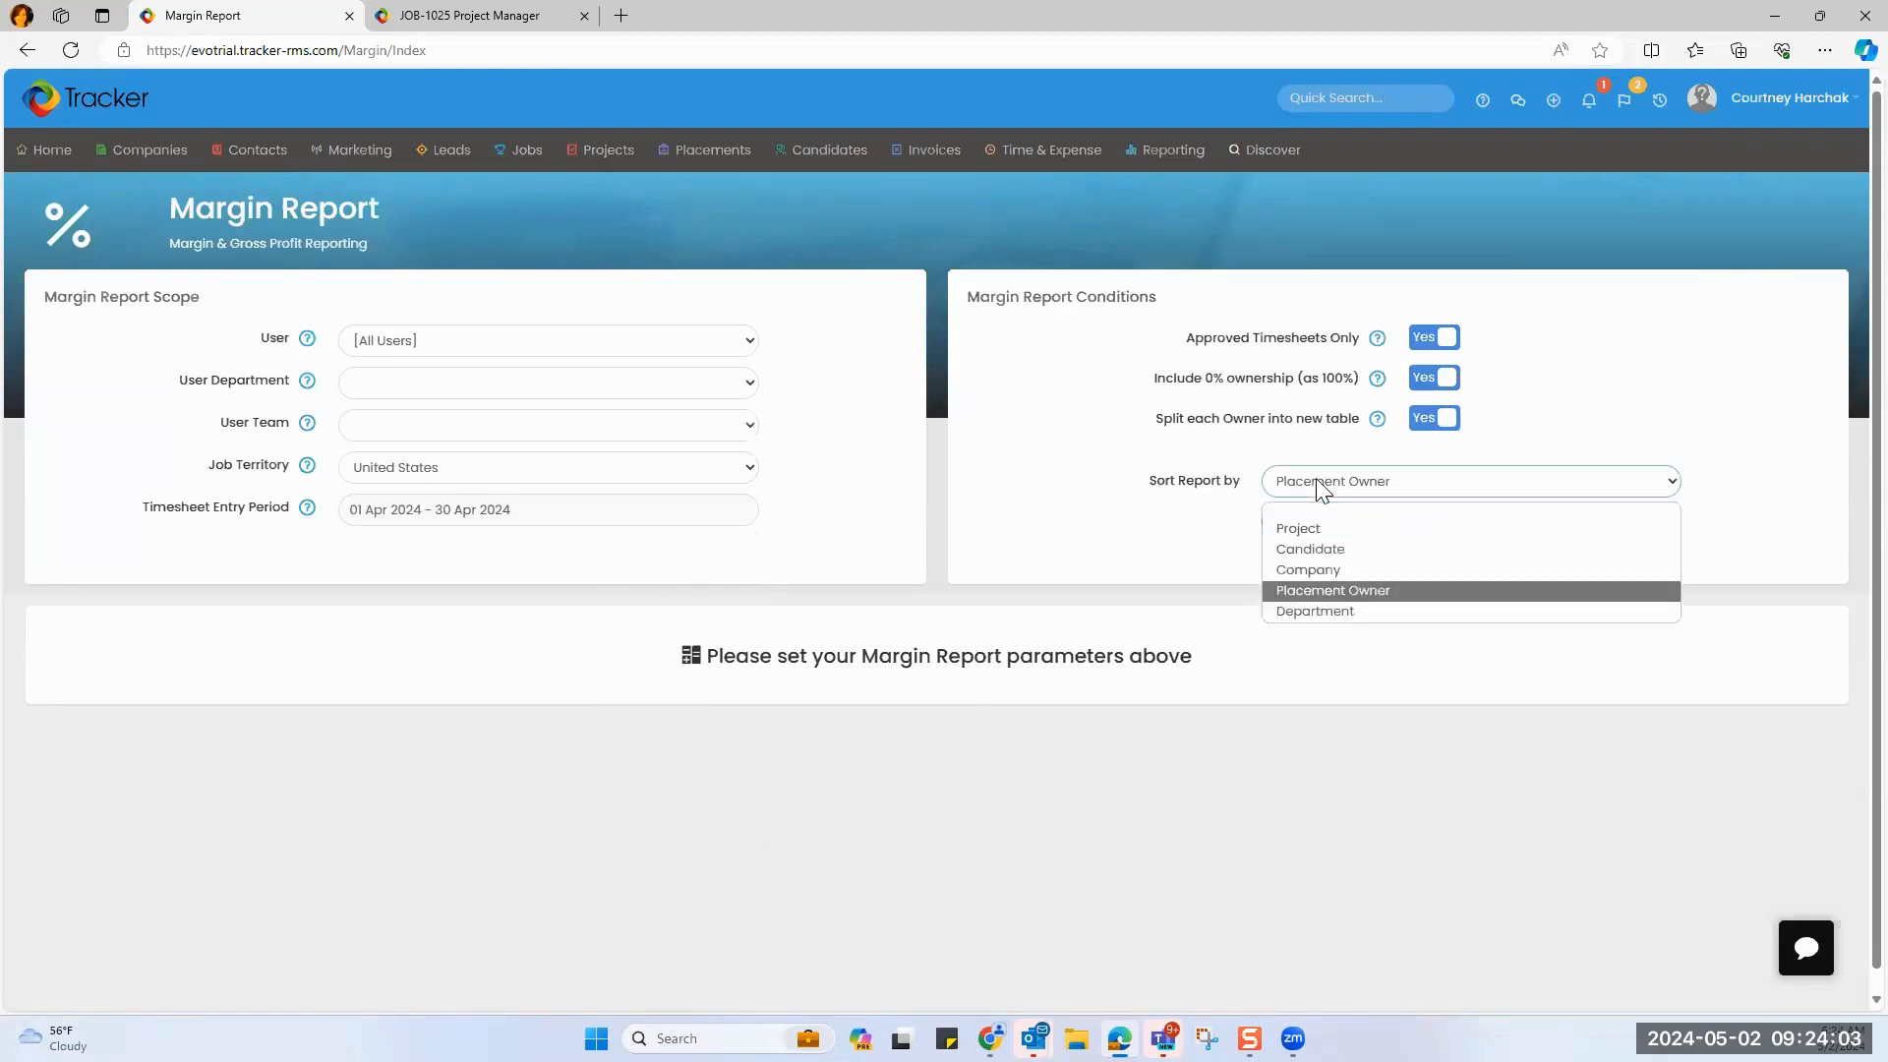
left_click(1322, 487)
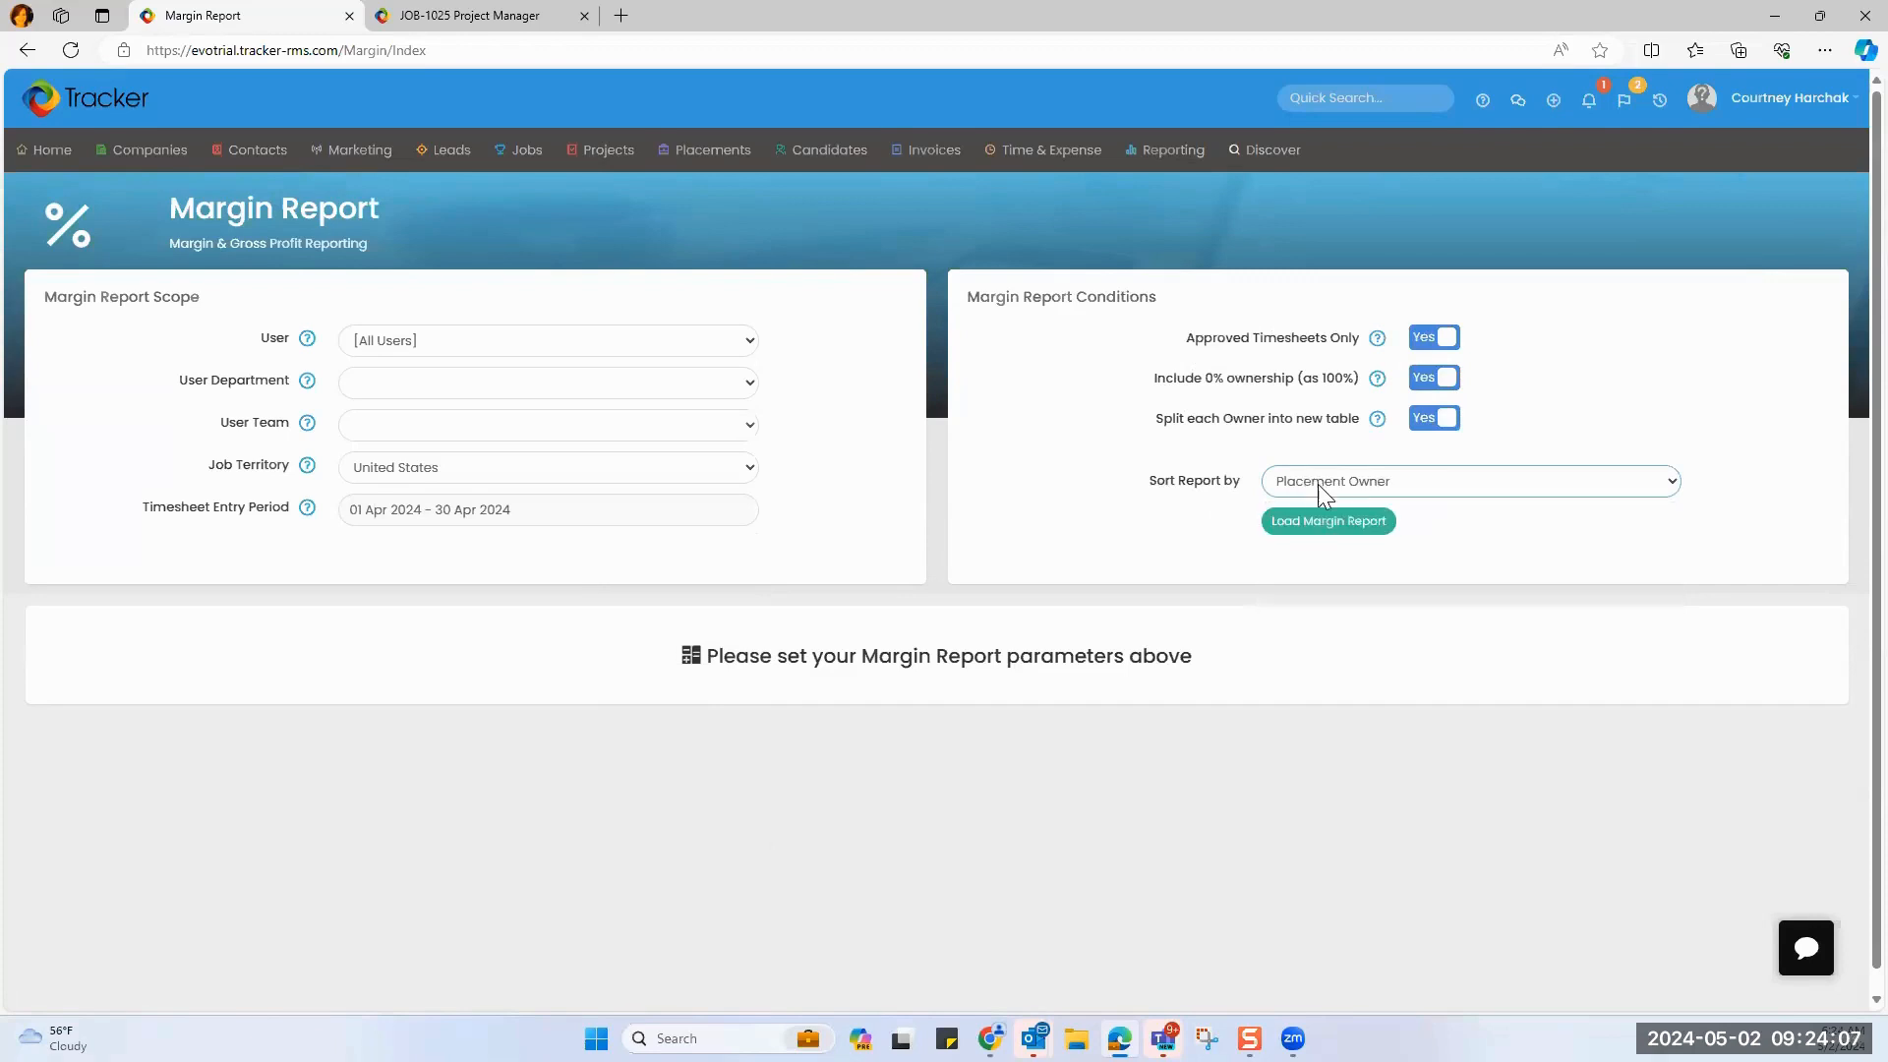
left_click(1318, 524)
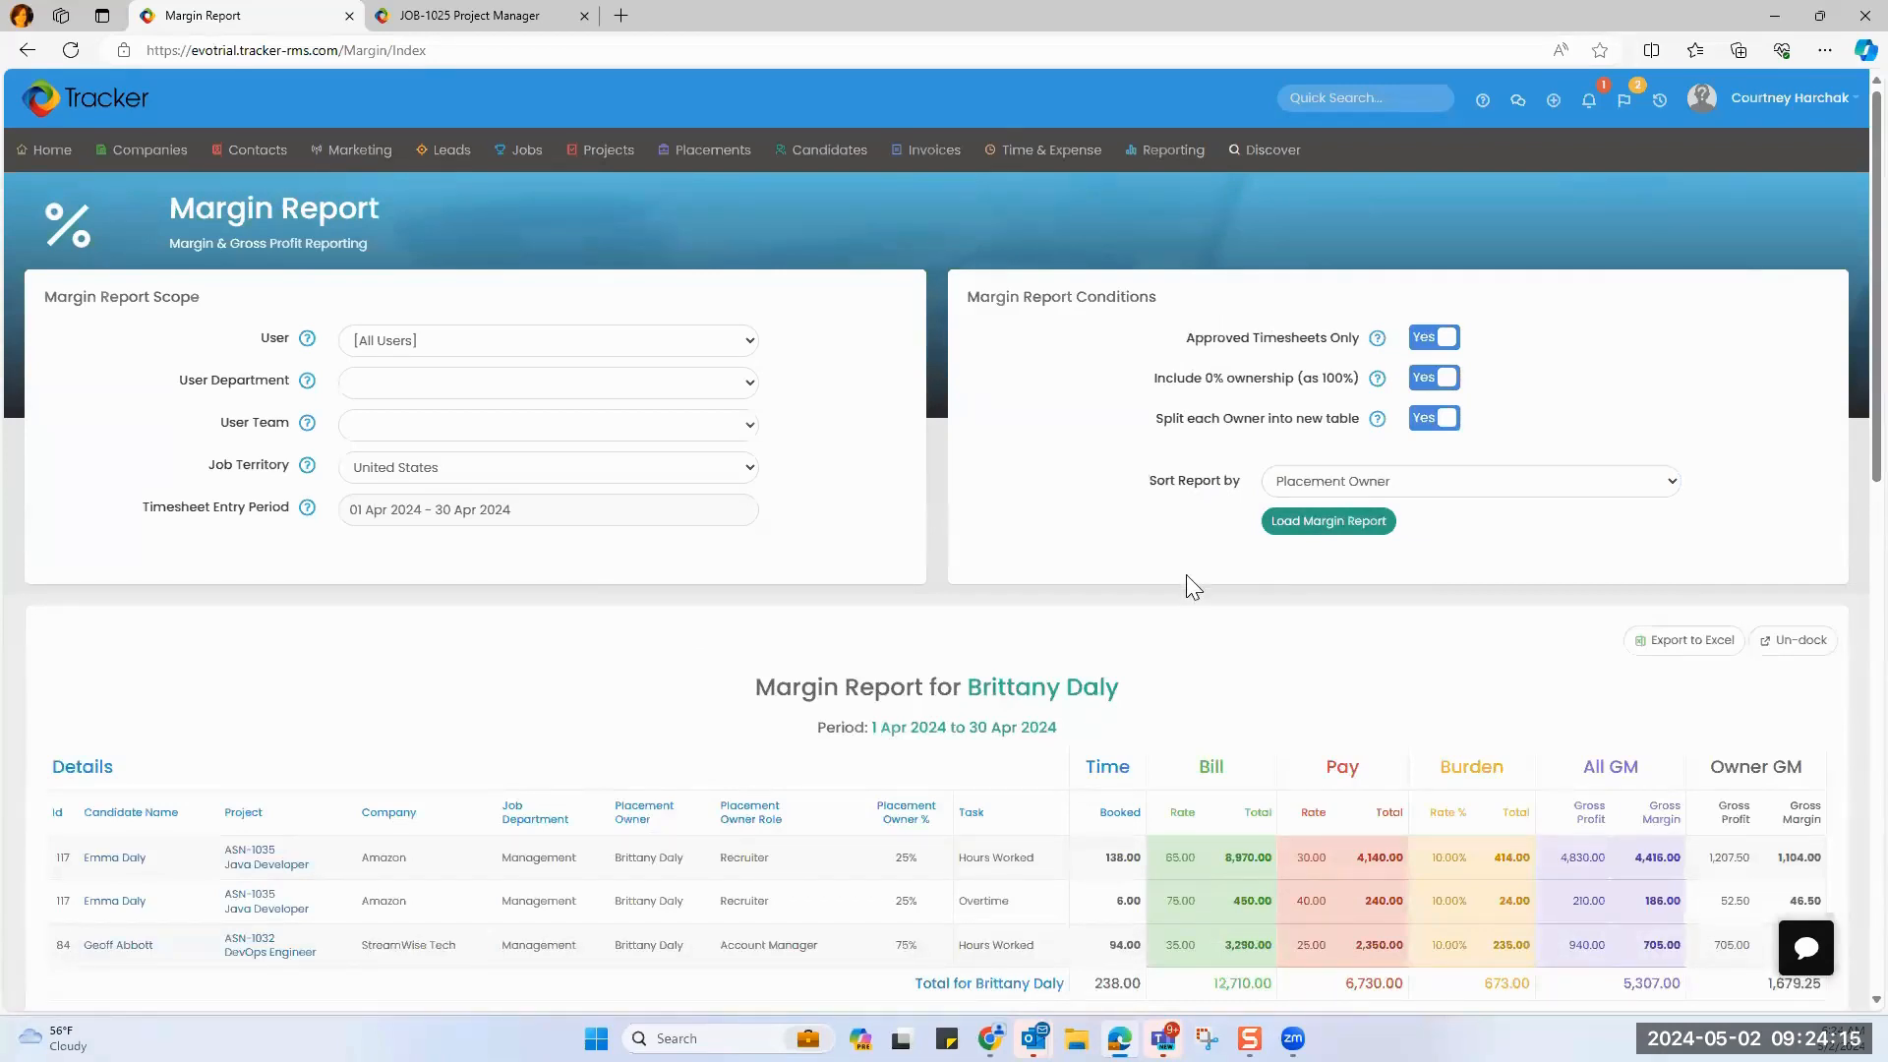
Examine the first owner's margin table, including the All GM total, placement owner percentage and owner gross profit.
scroll(1170, 609, "down", 1)
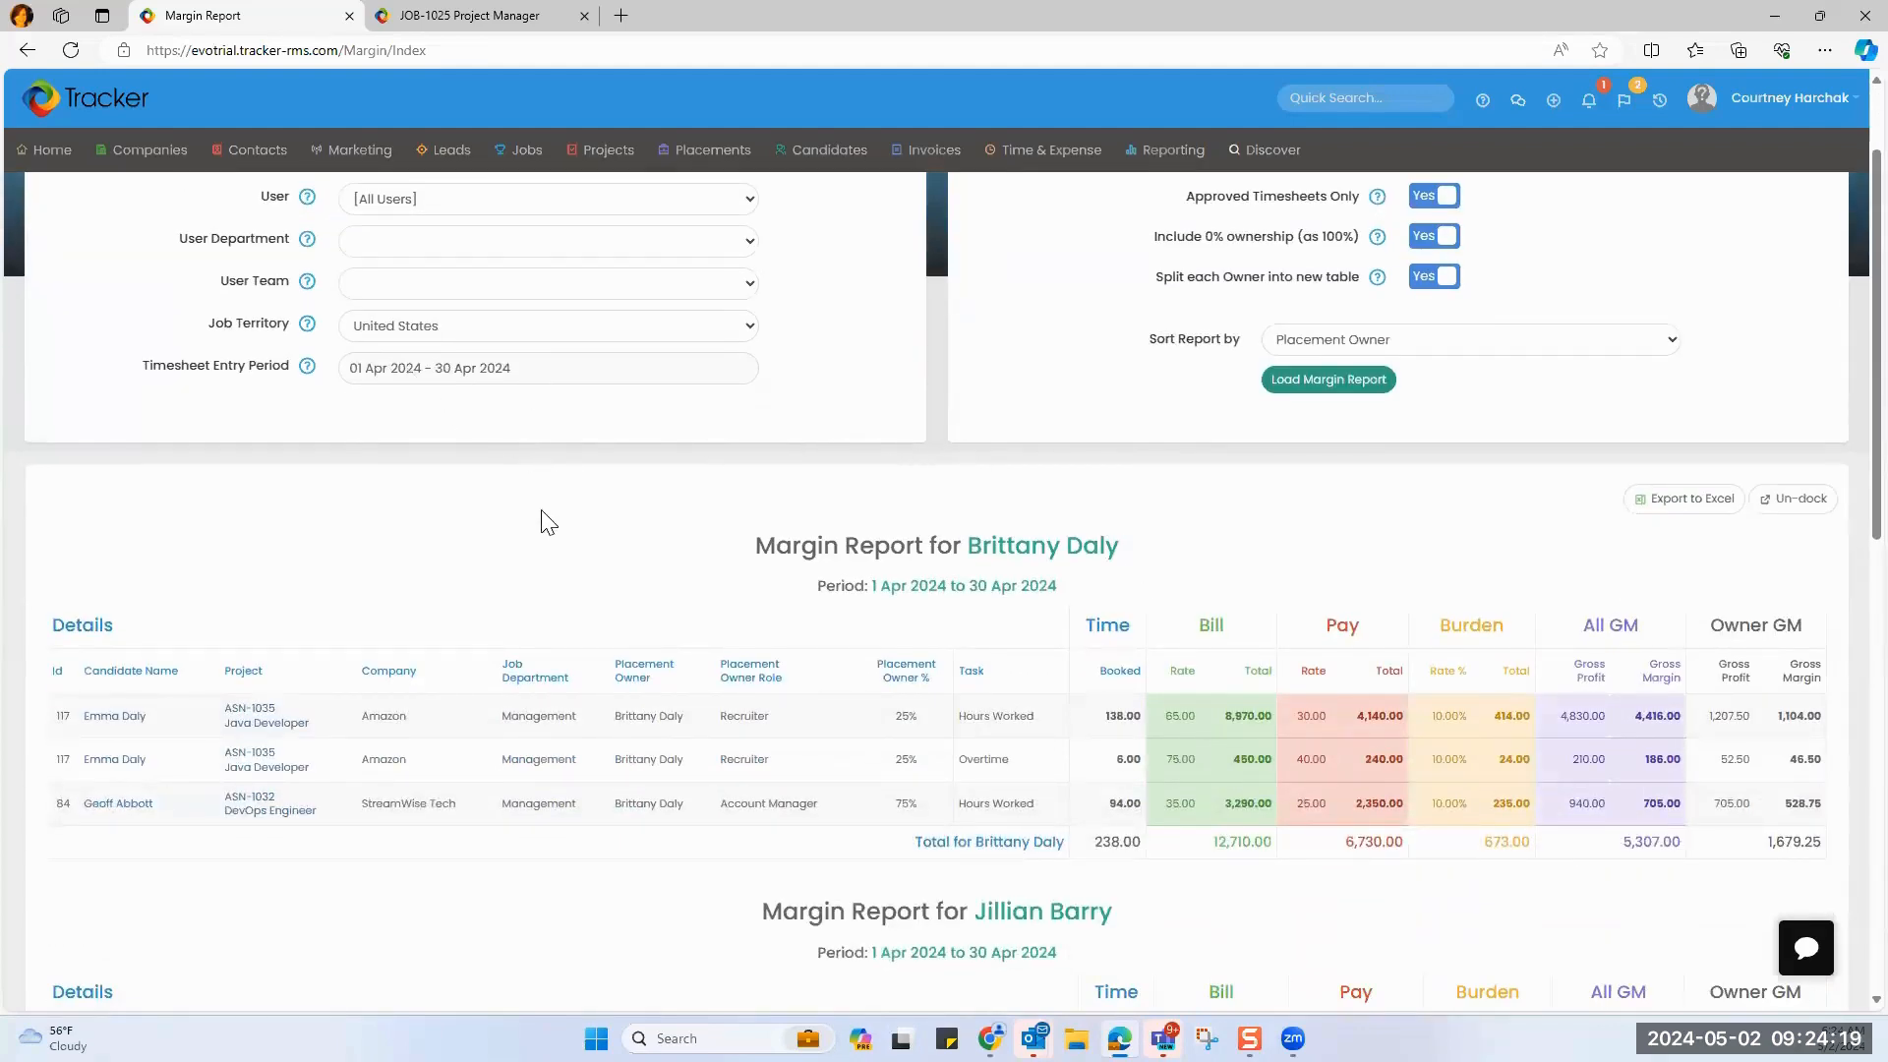
scroll(543, 523, "down", 1)
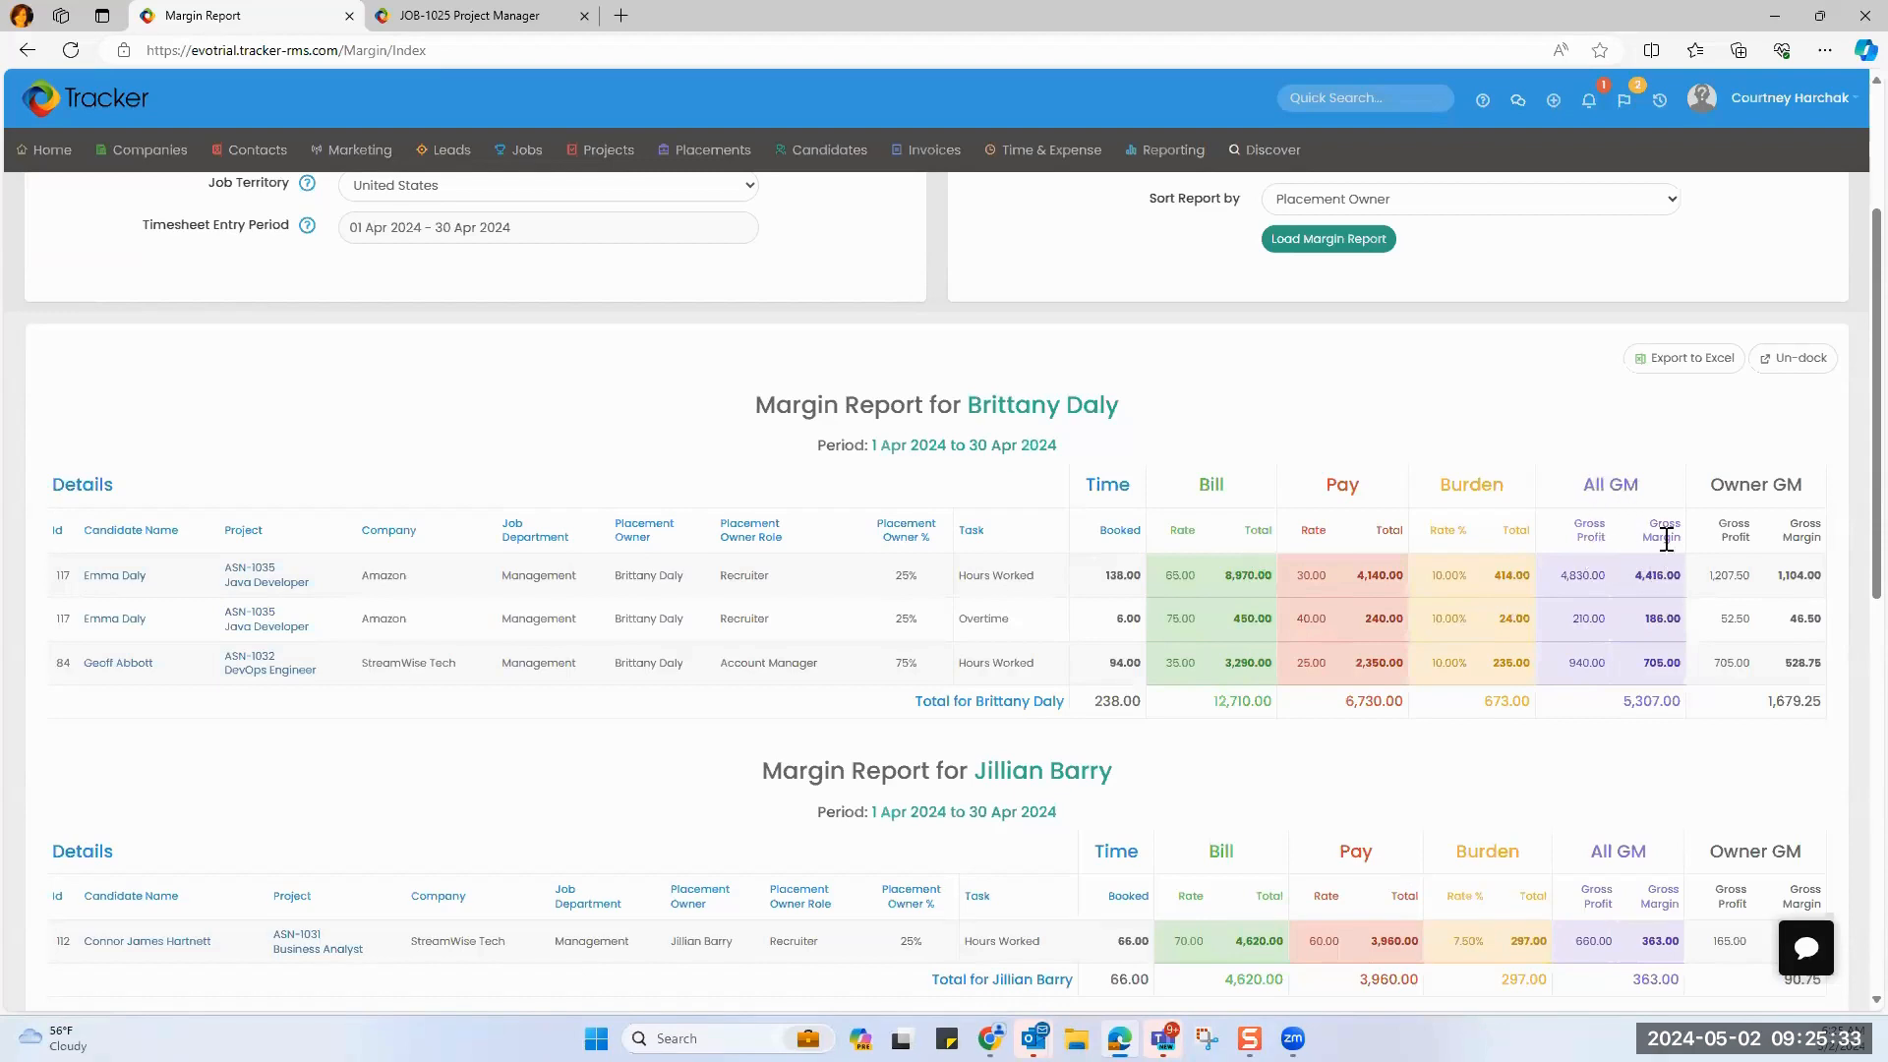
double_click(1637, 700)
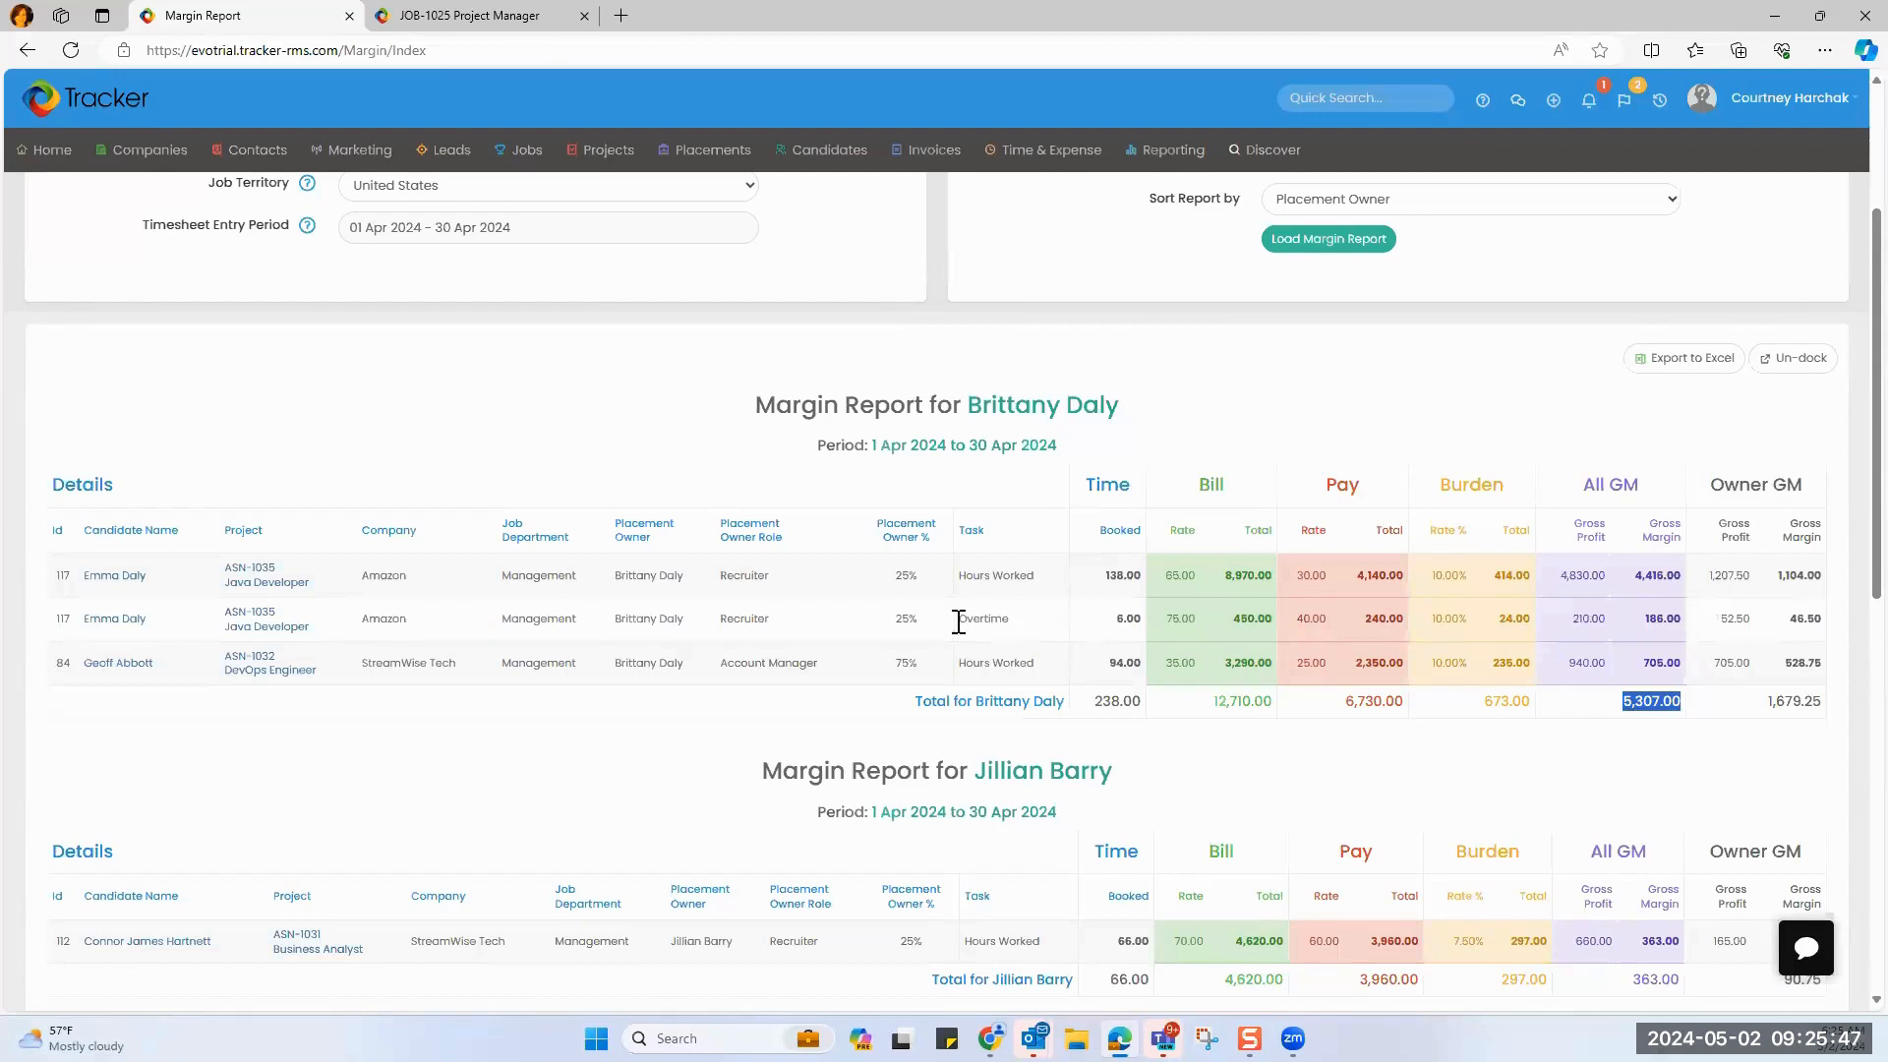
left_click_drag(888, 588, 912, 598)
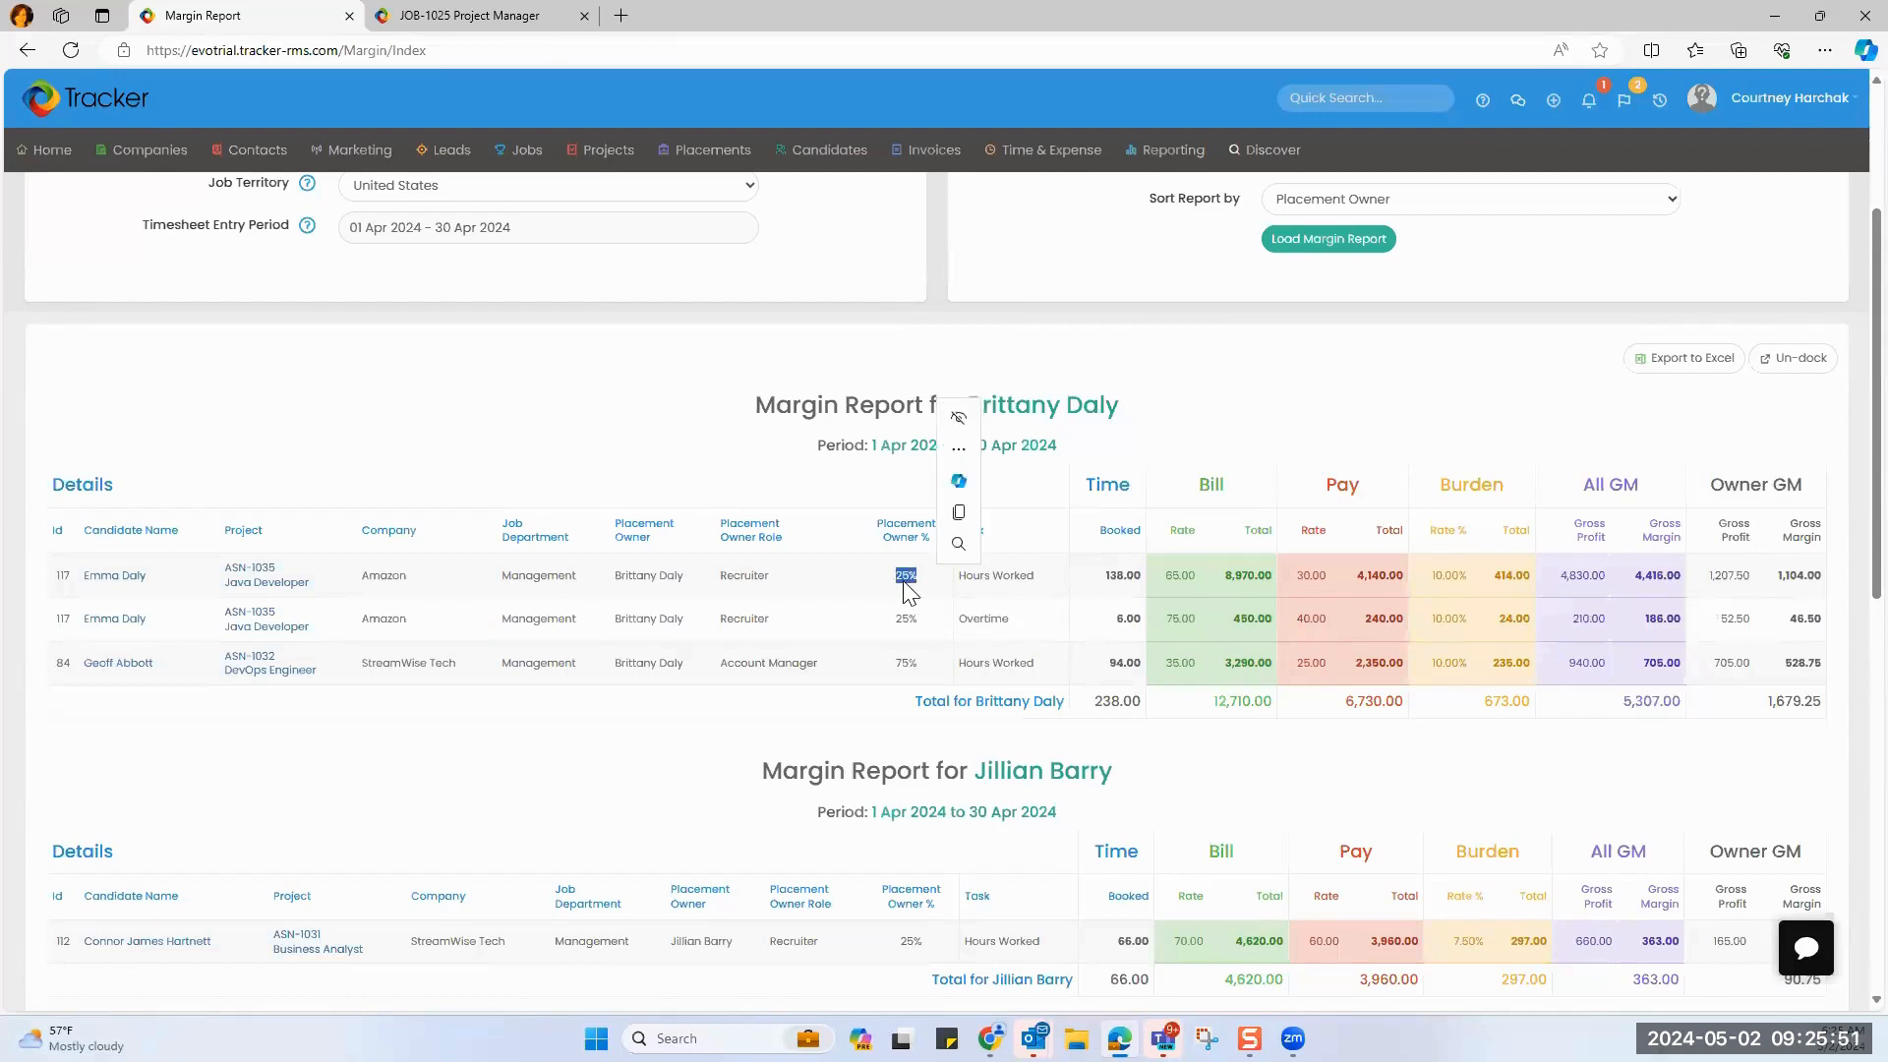
left_click_drag(1710, 580, 1745, 581)
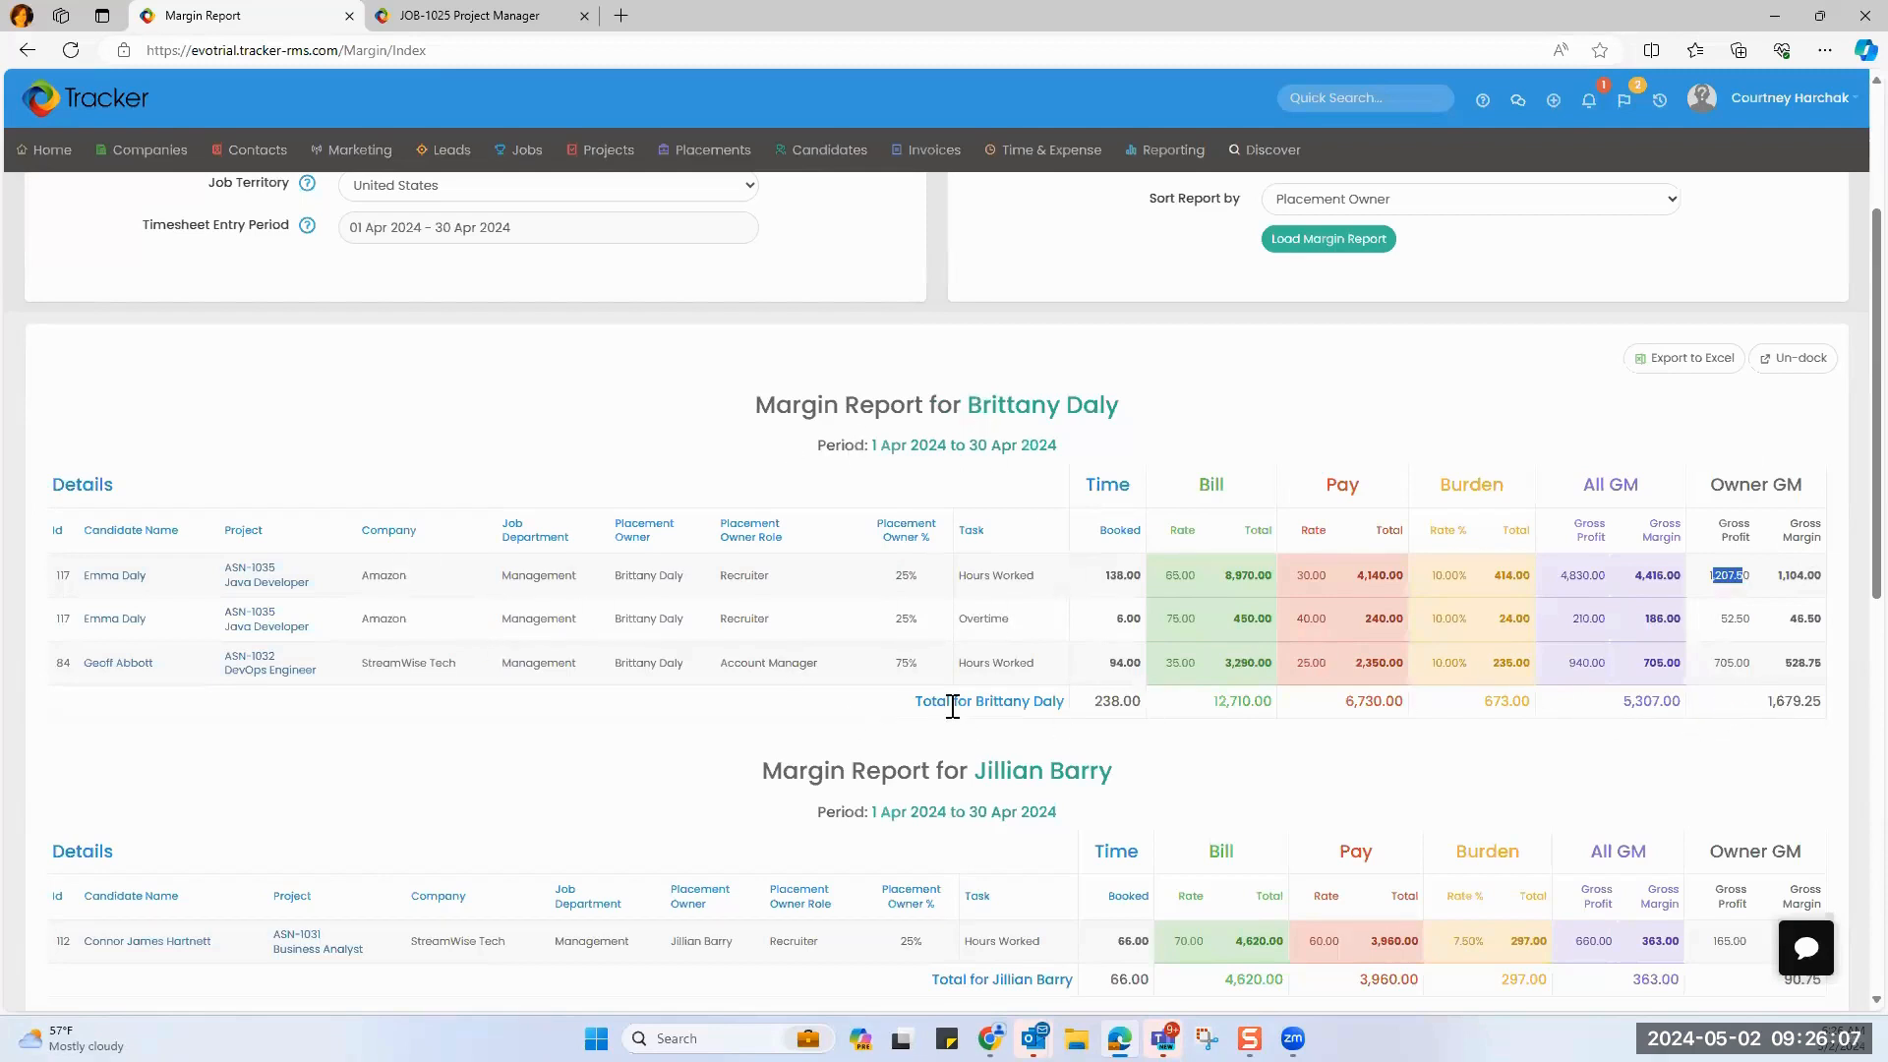
Review the remaining placement owners' margin tables and the Margin Report Totals.
scroll(952, 706, "down", 4)
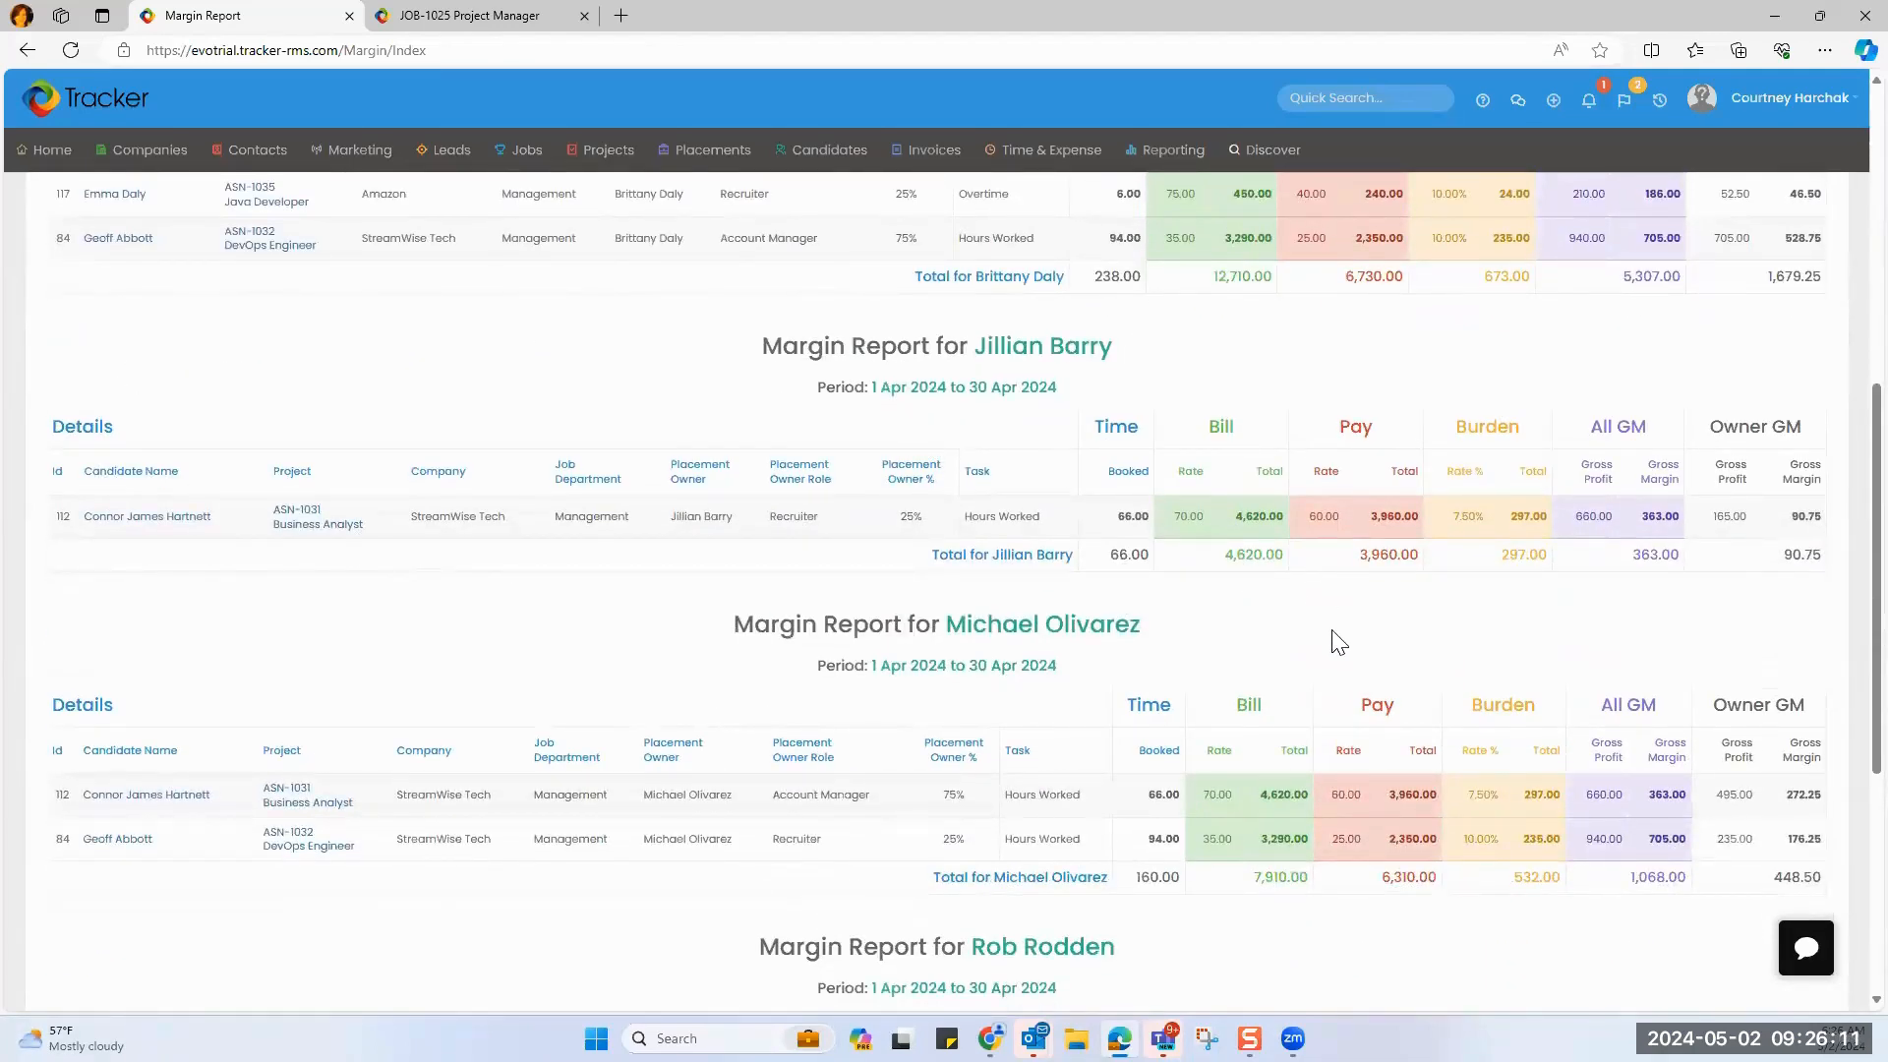
scroll(1333, 633, "down", 5)
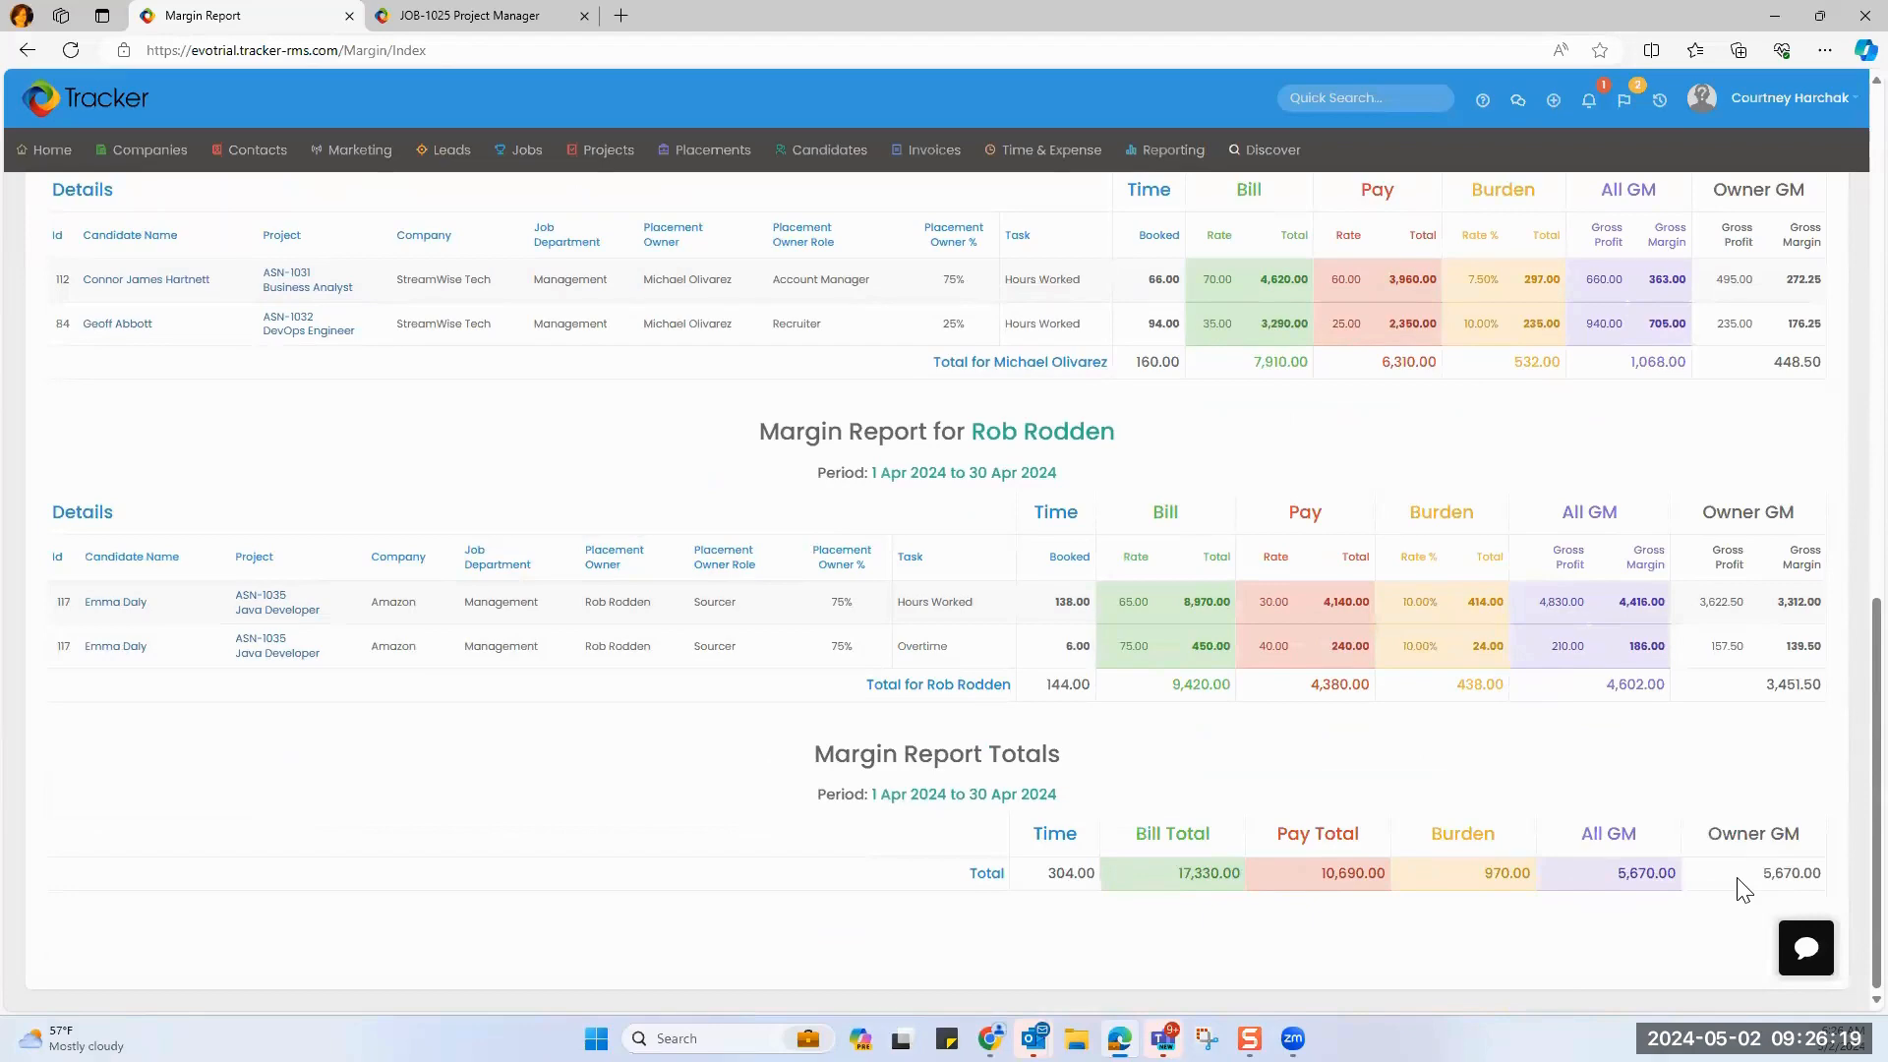
scroll(1352, 761, "up", 15)
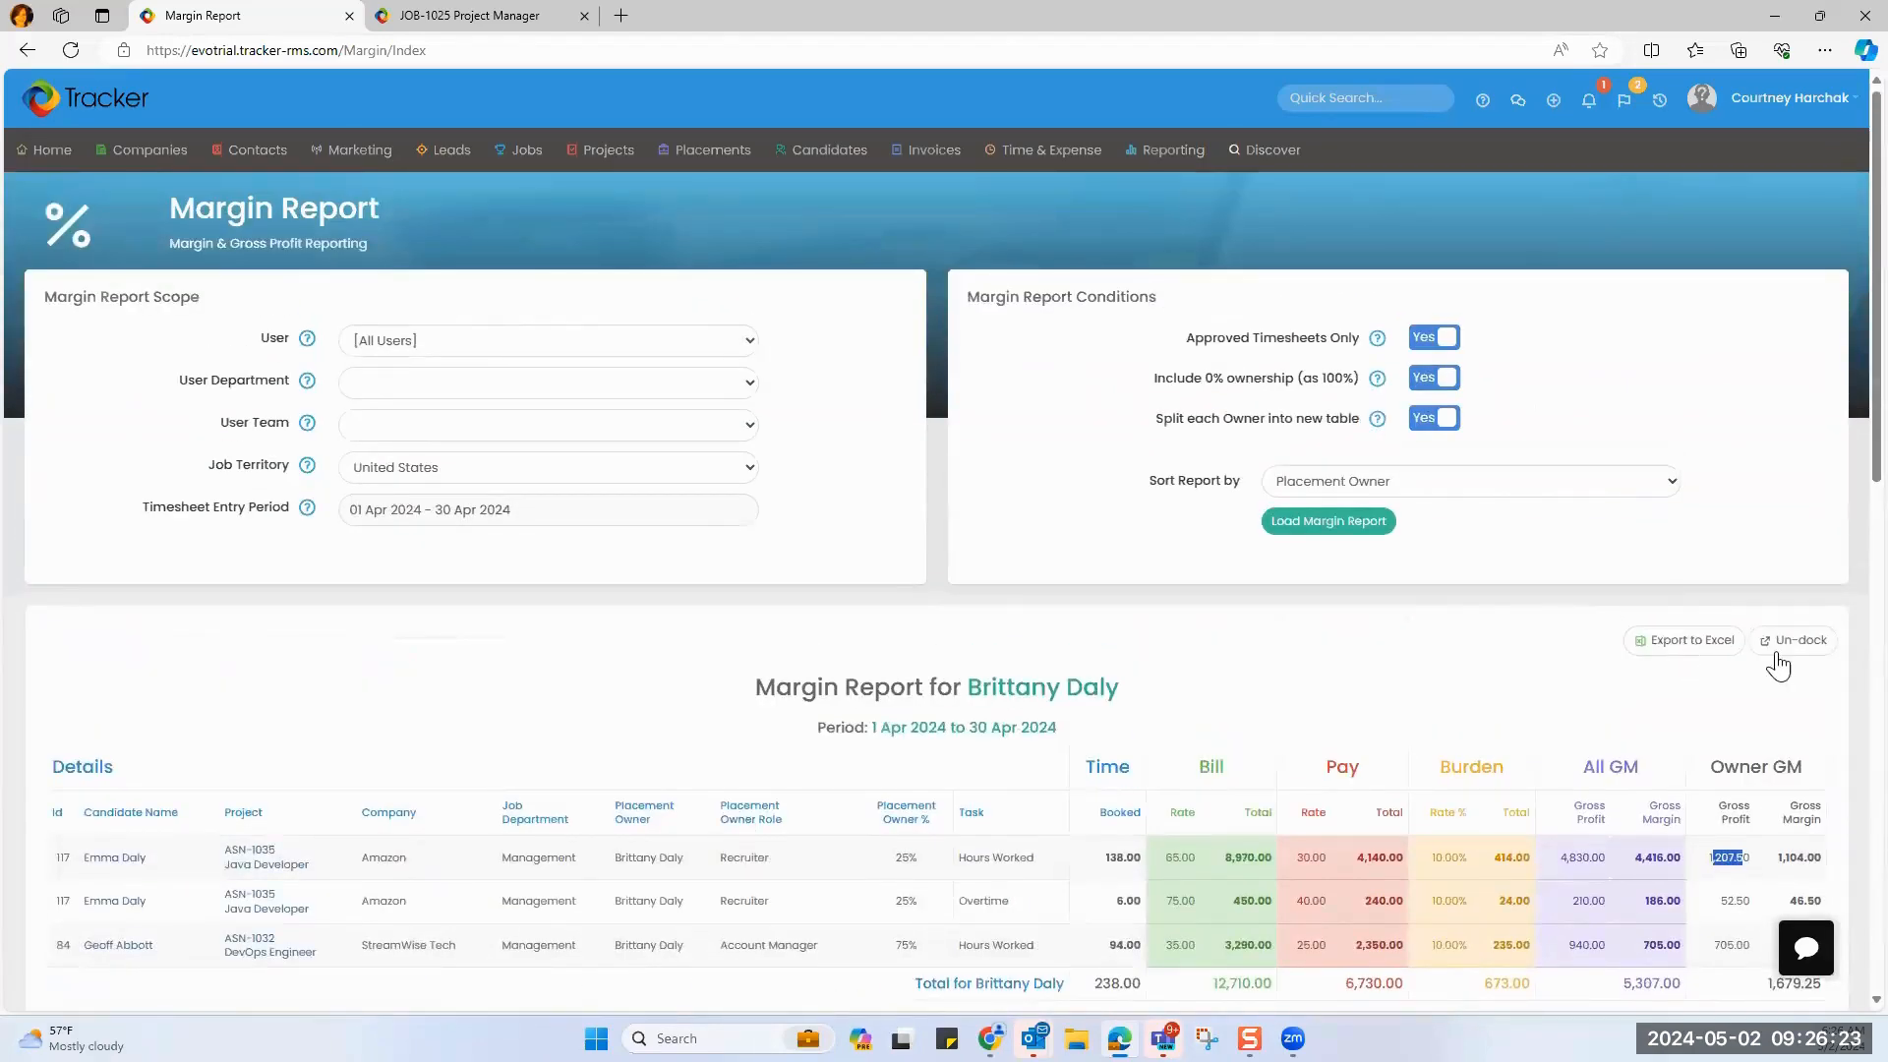
Un-dock the Margin Report into a separate window, reposition that window and return to the main report page.
left_click(1792, 651)
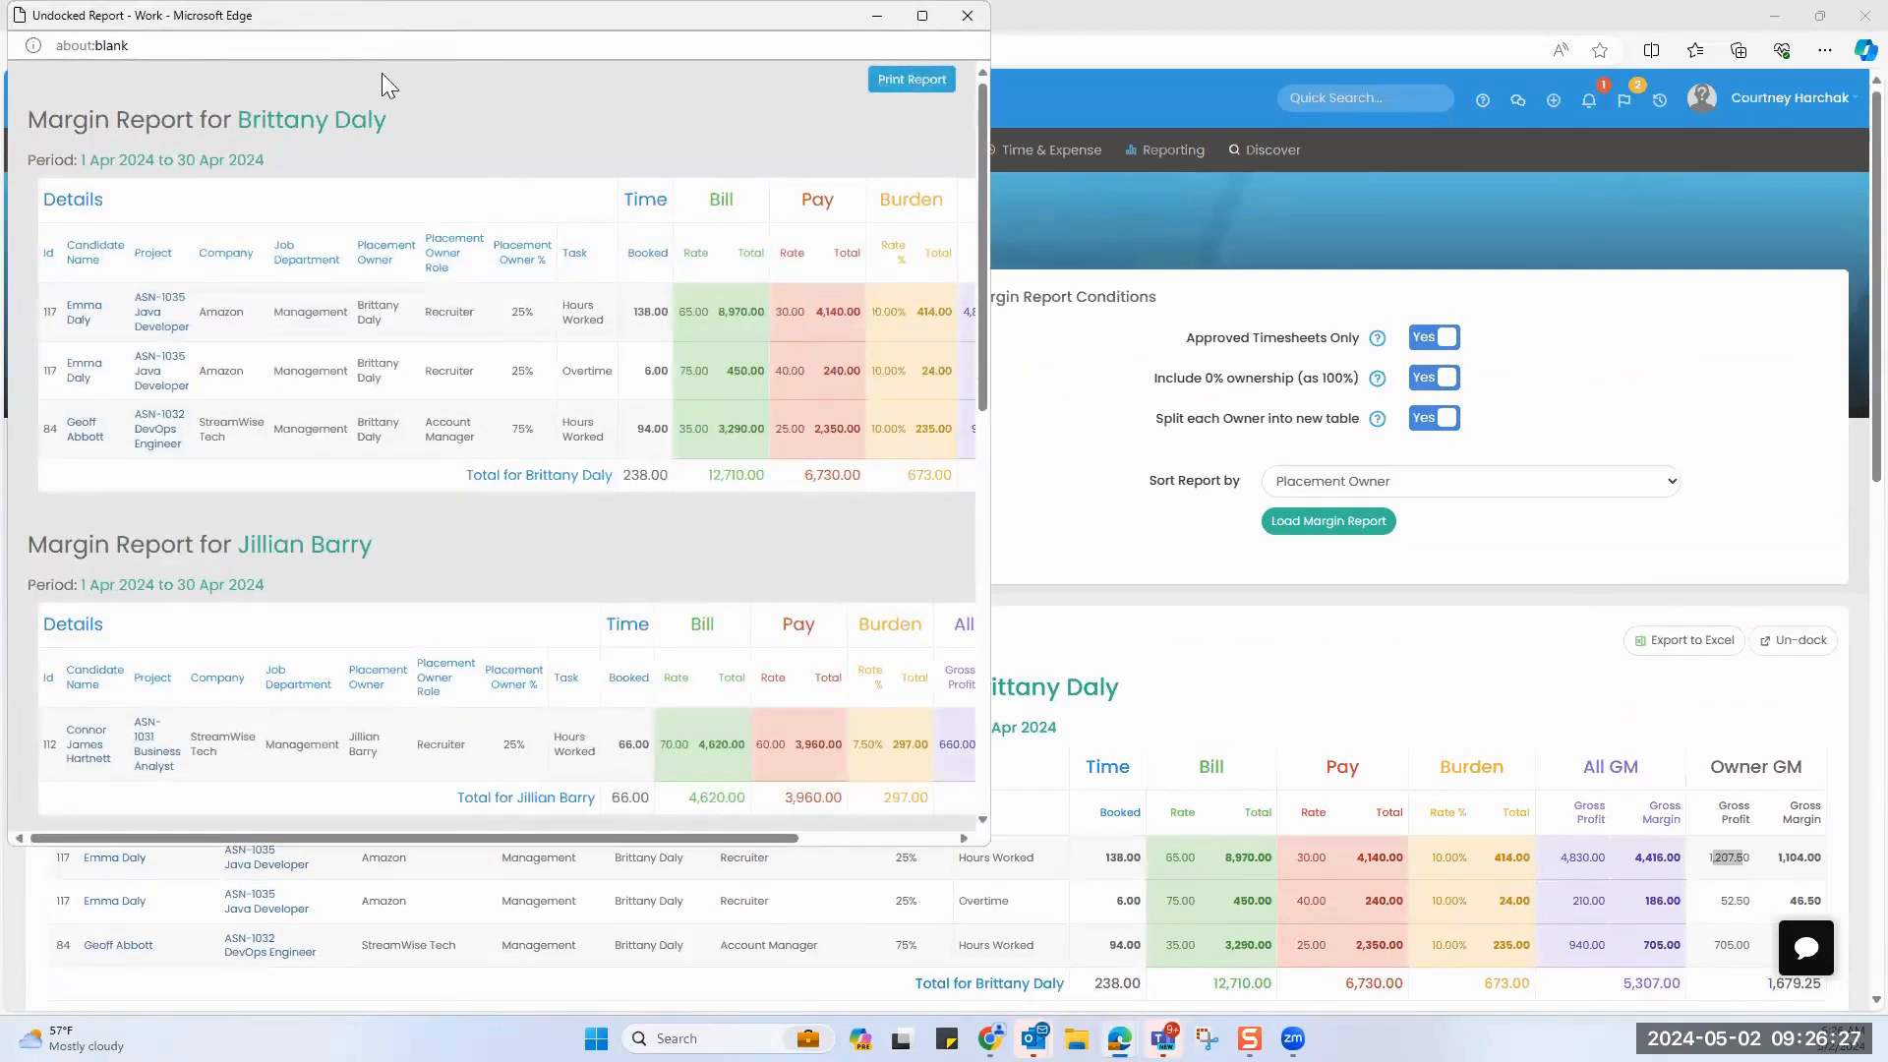
left_click_drag(381, 16, 501, 397)
left_click(1085, 398)
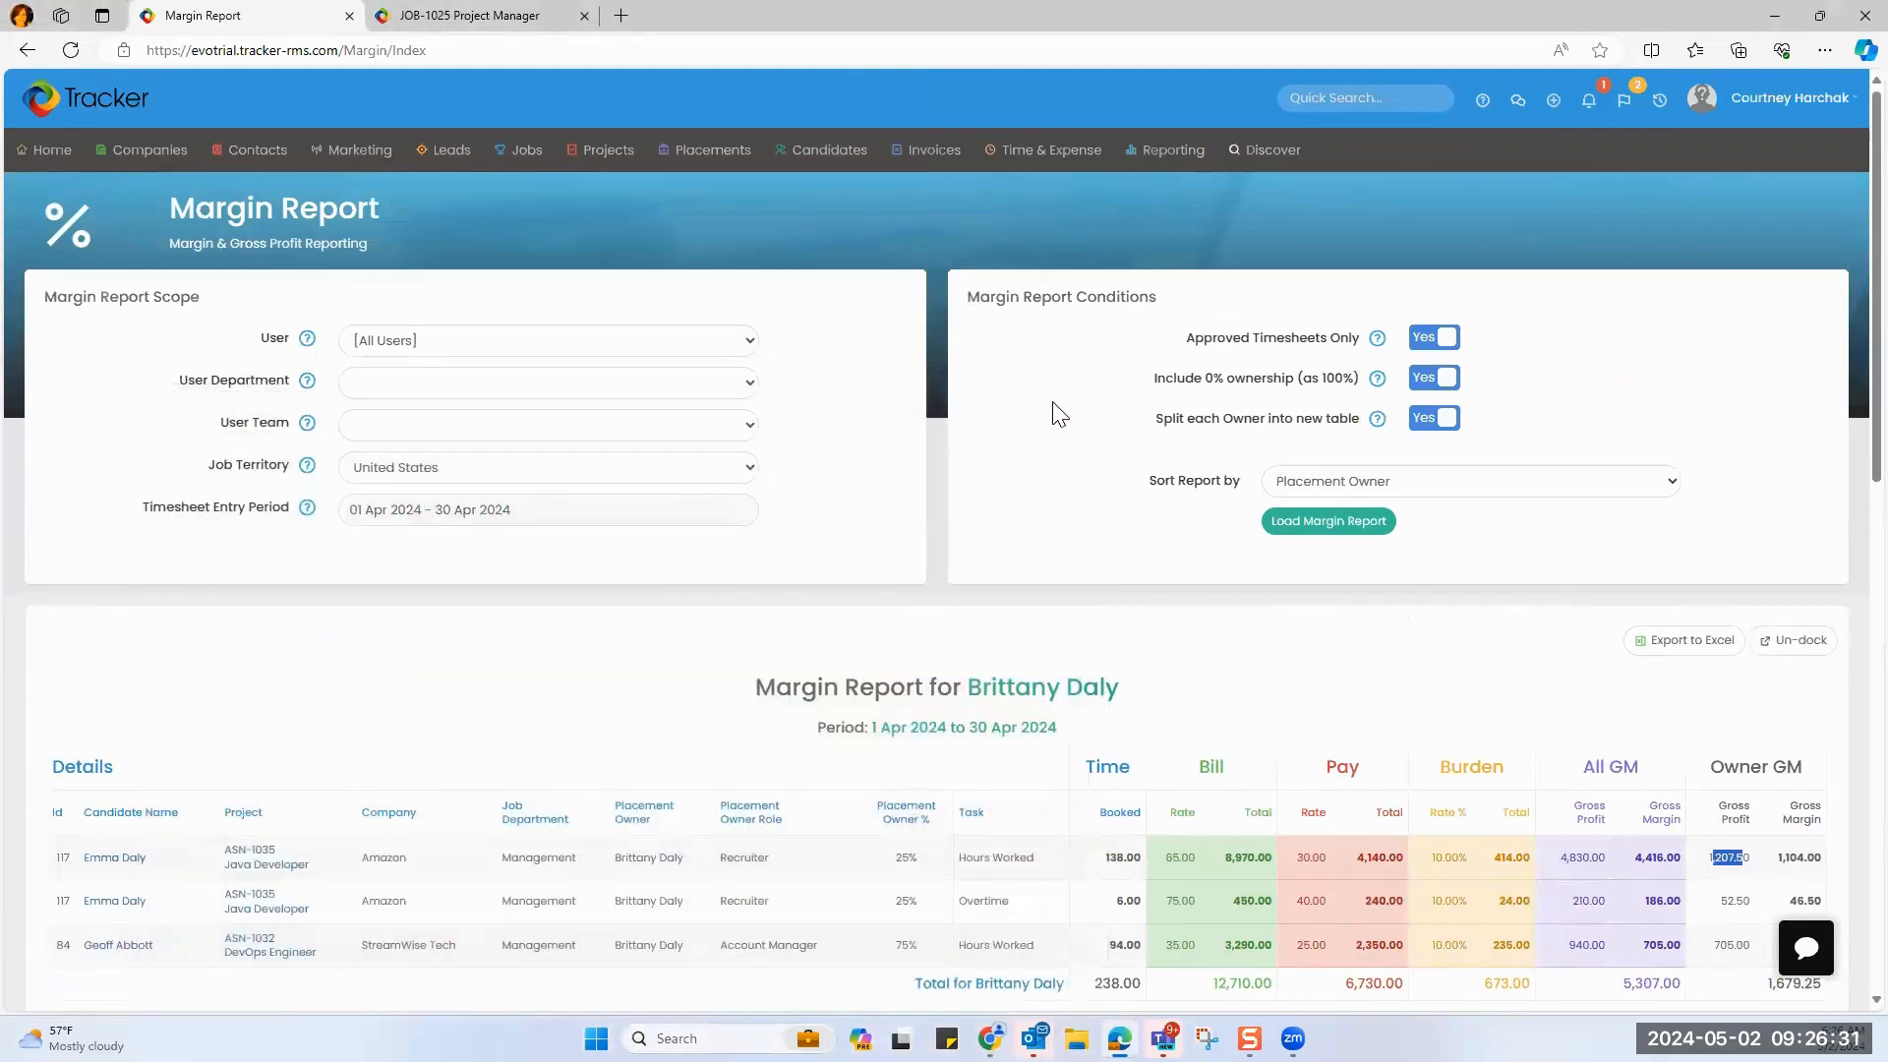
Open the Commission Report and include fixed placements, timesheets and invoices in its scope.
left_click(1141, 150)
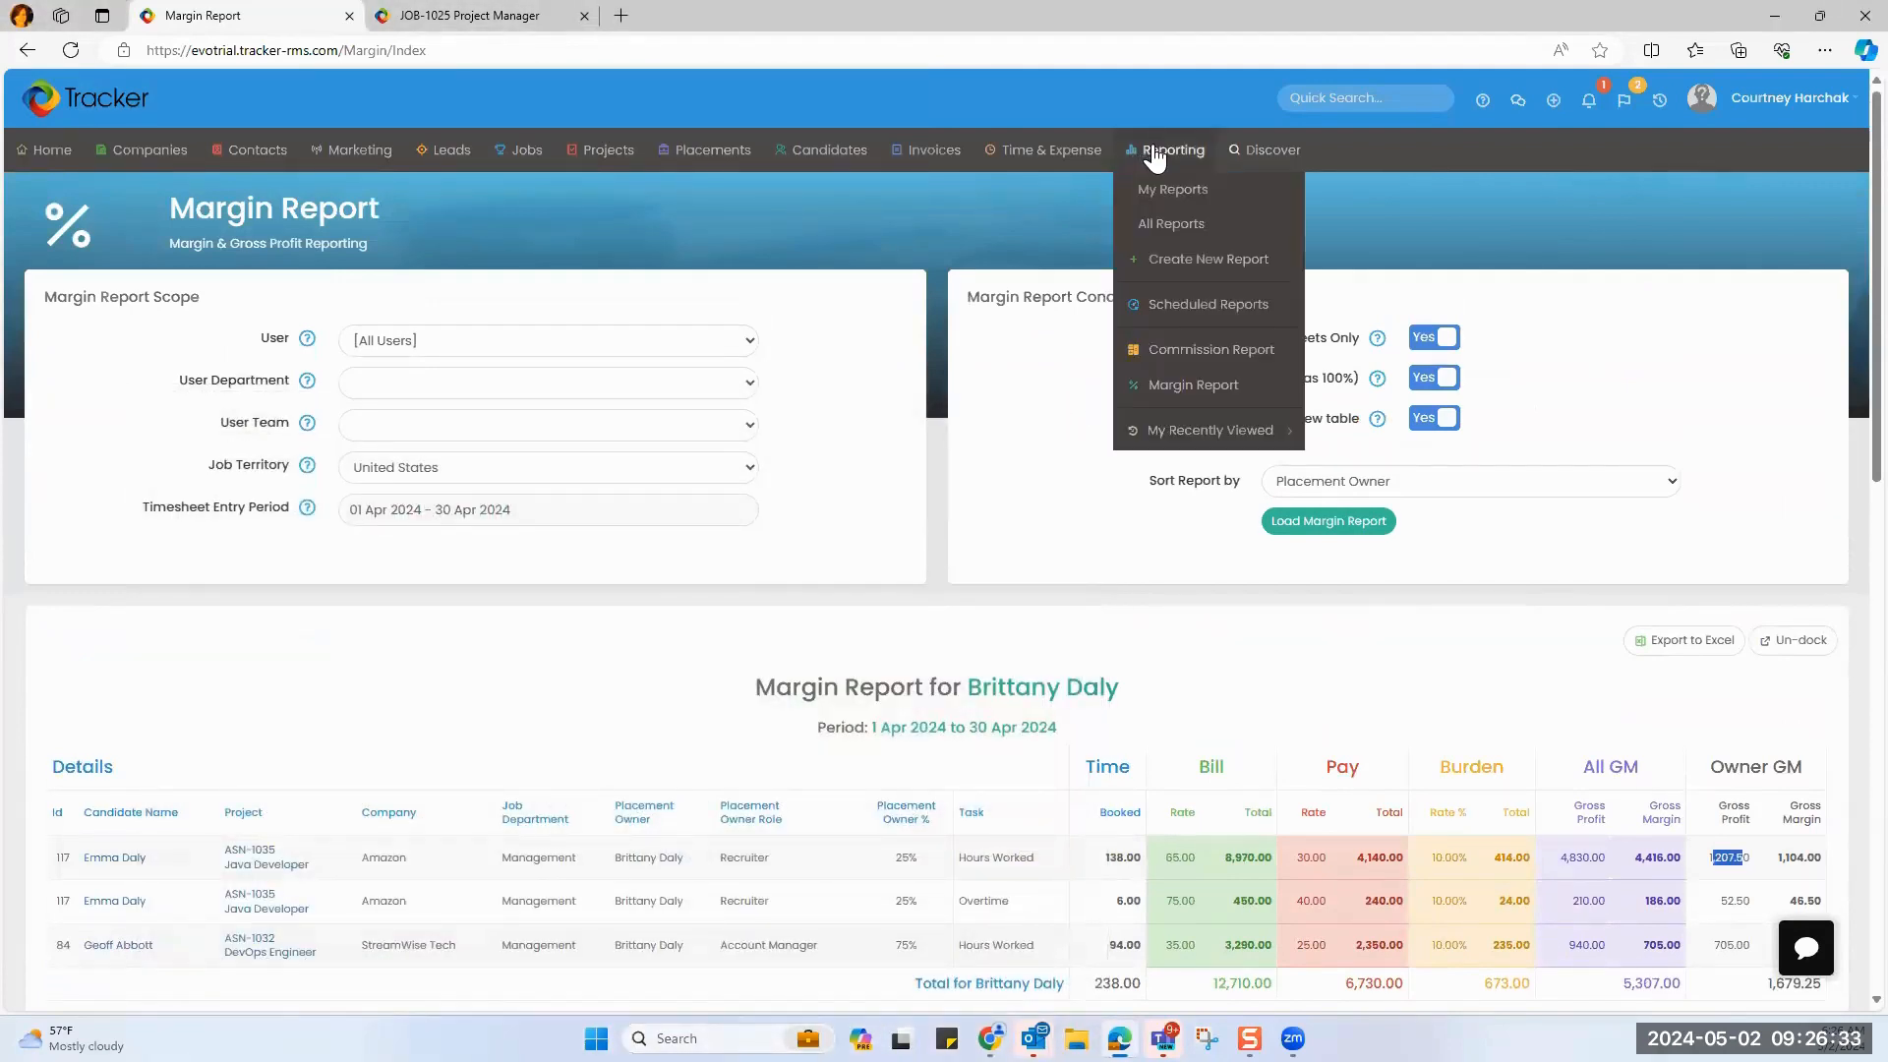
left_click(1172, 362)
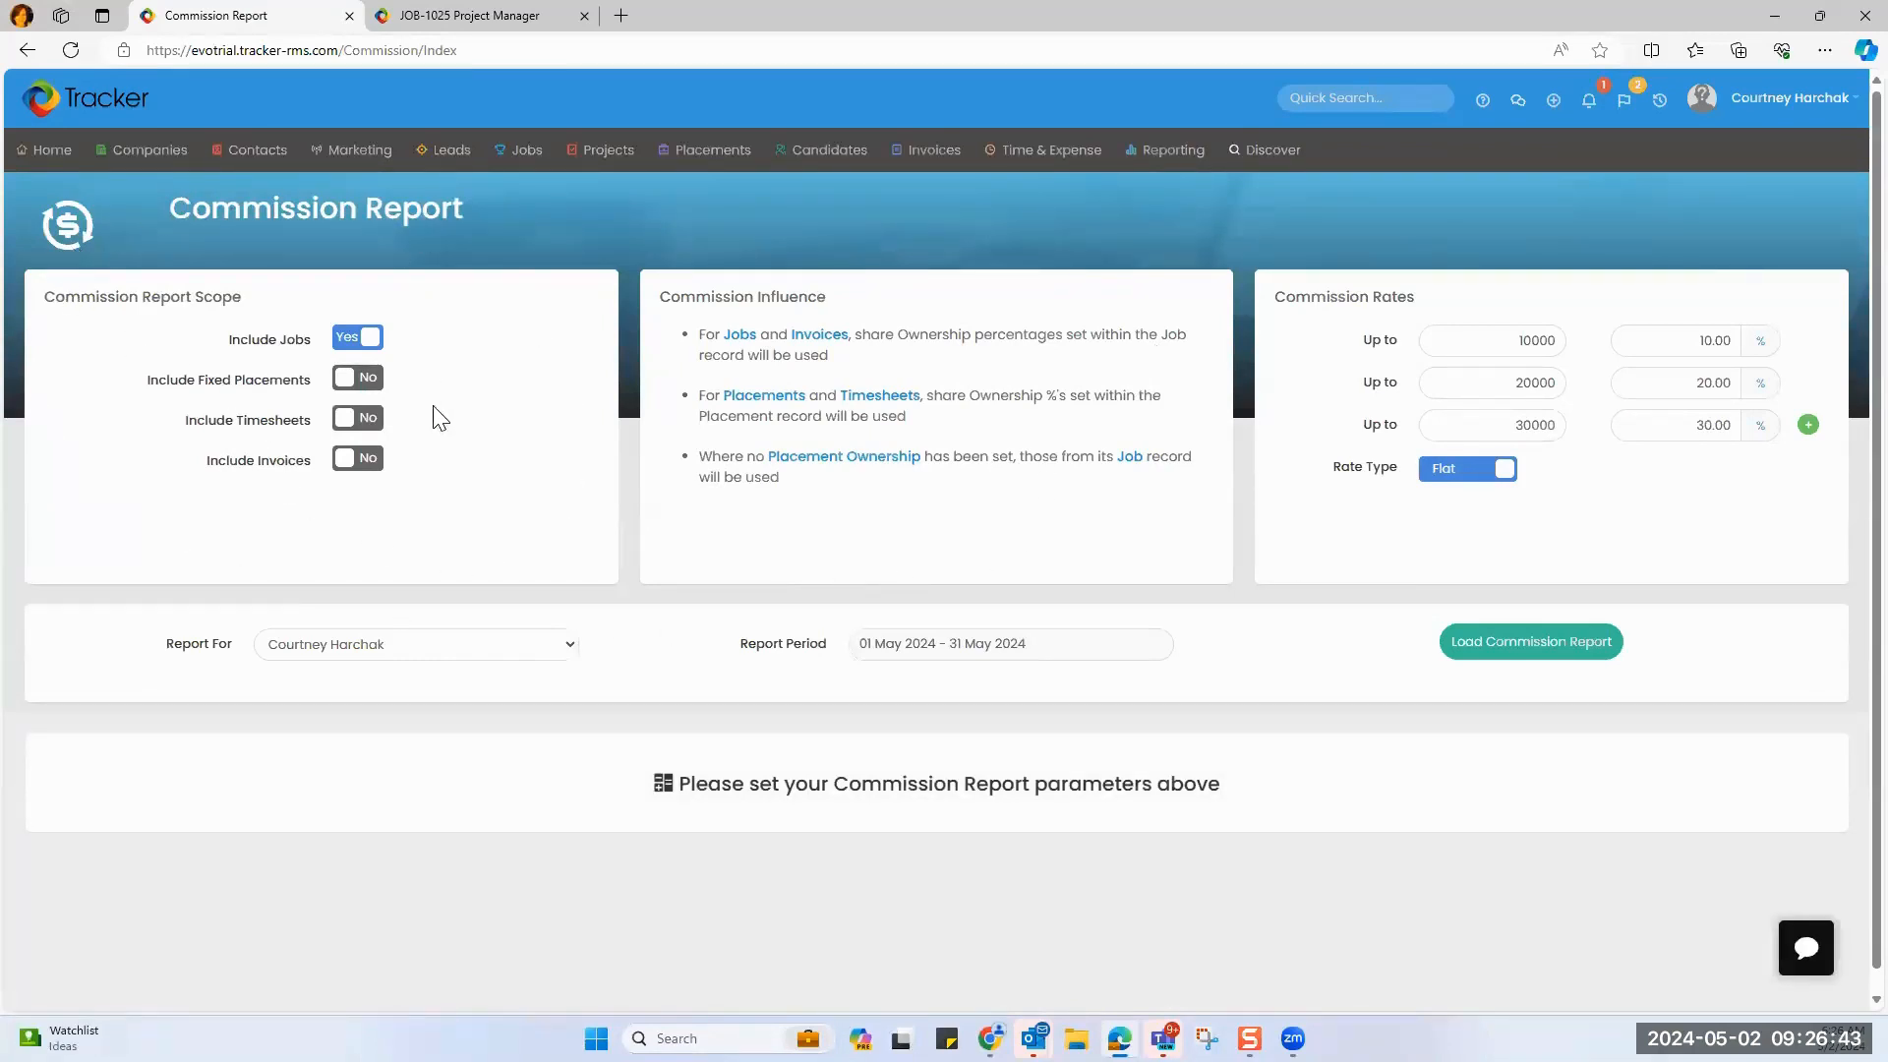
left_click(343, 381)
left_click(356, 421)
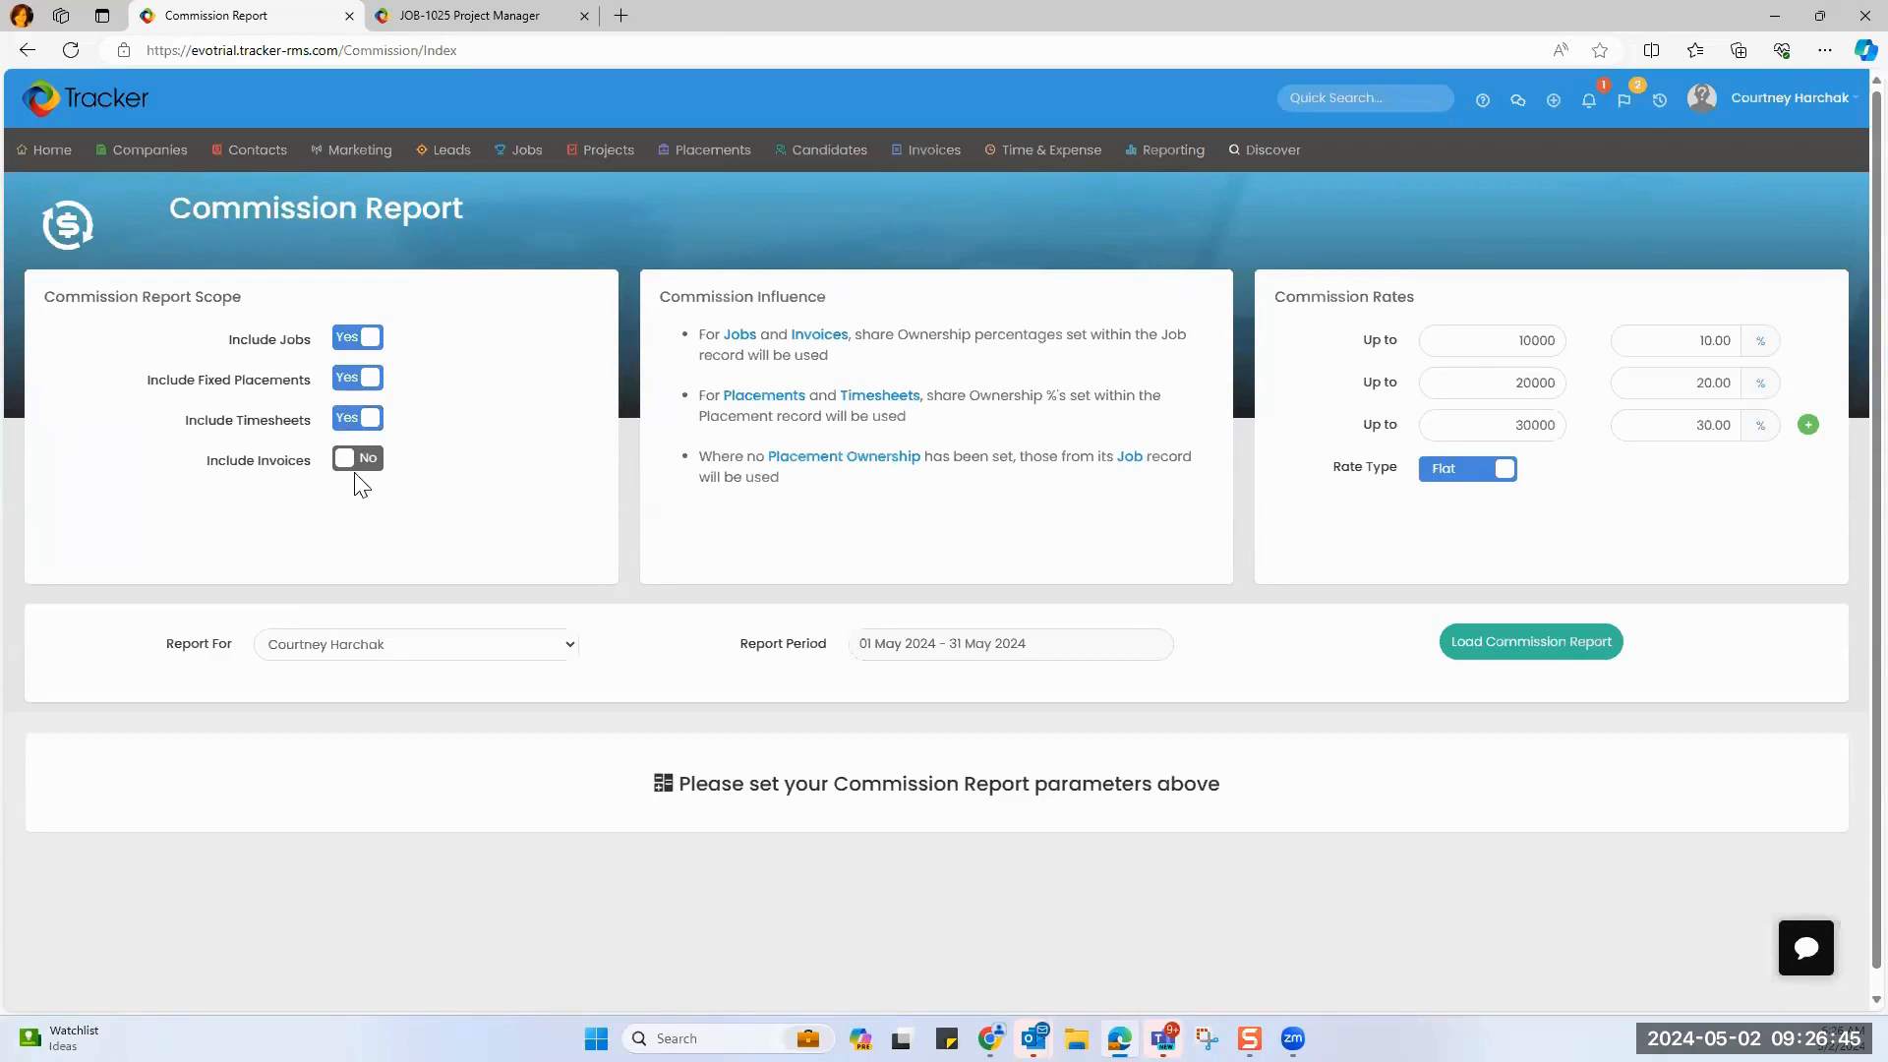
left_click(359, 466)
Set the Commission Report to the first Management group user and the Last Month report period.
left_click(333, 653)
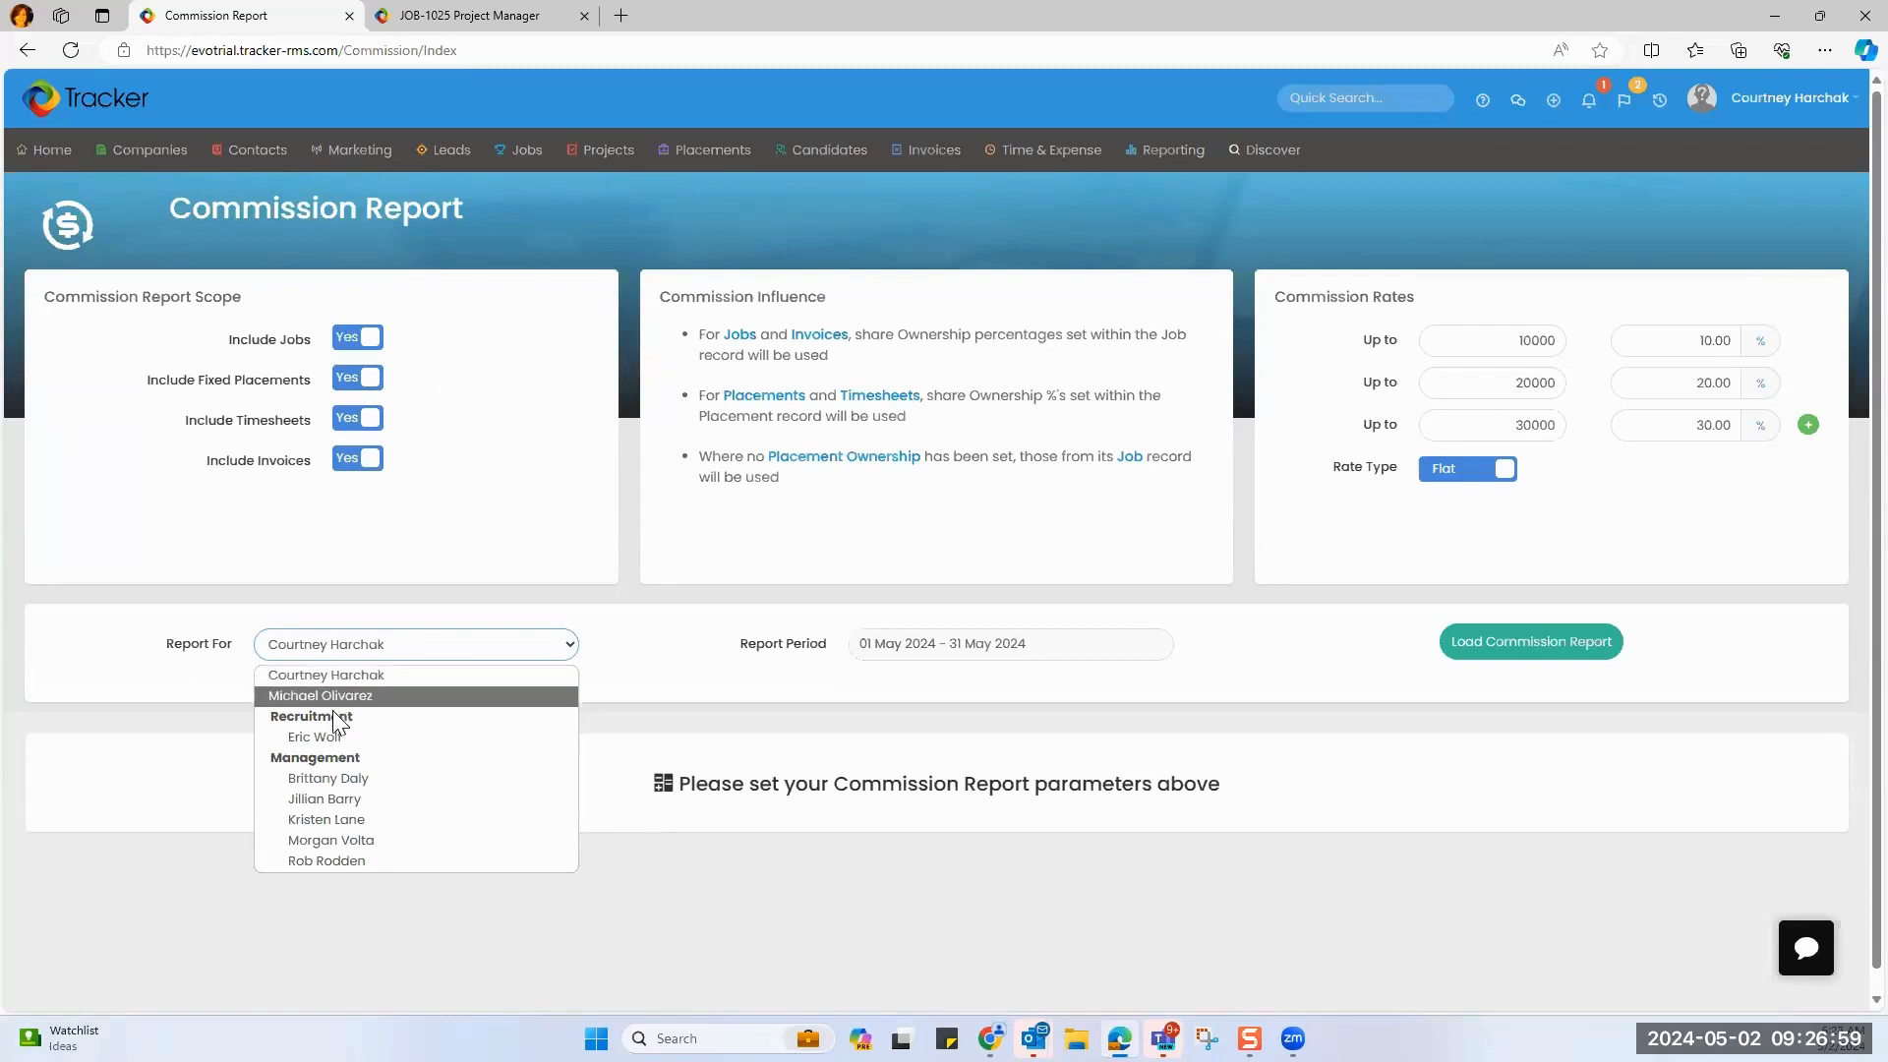
left_click(327, 779)
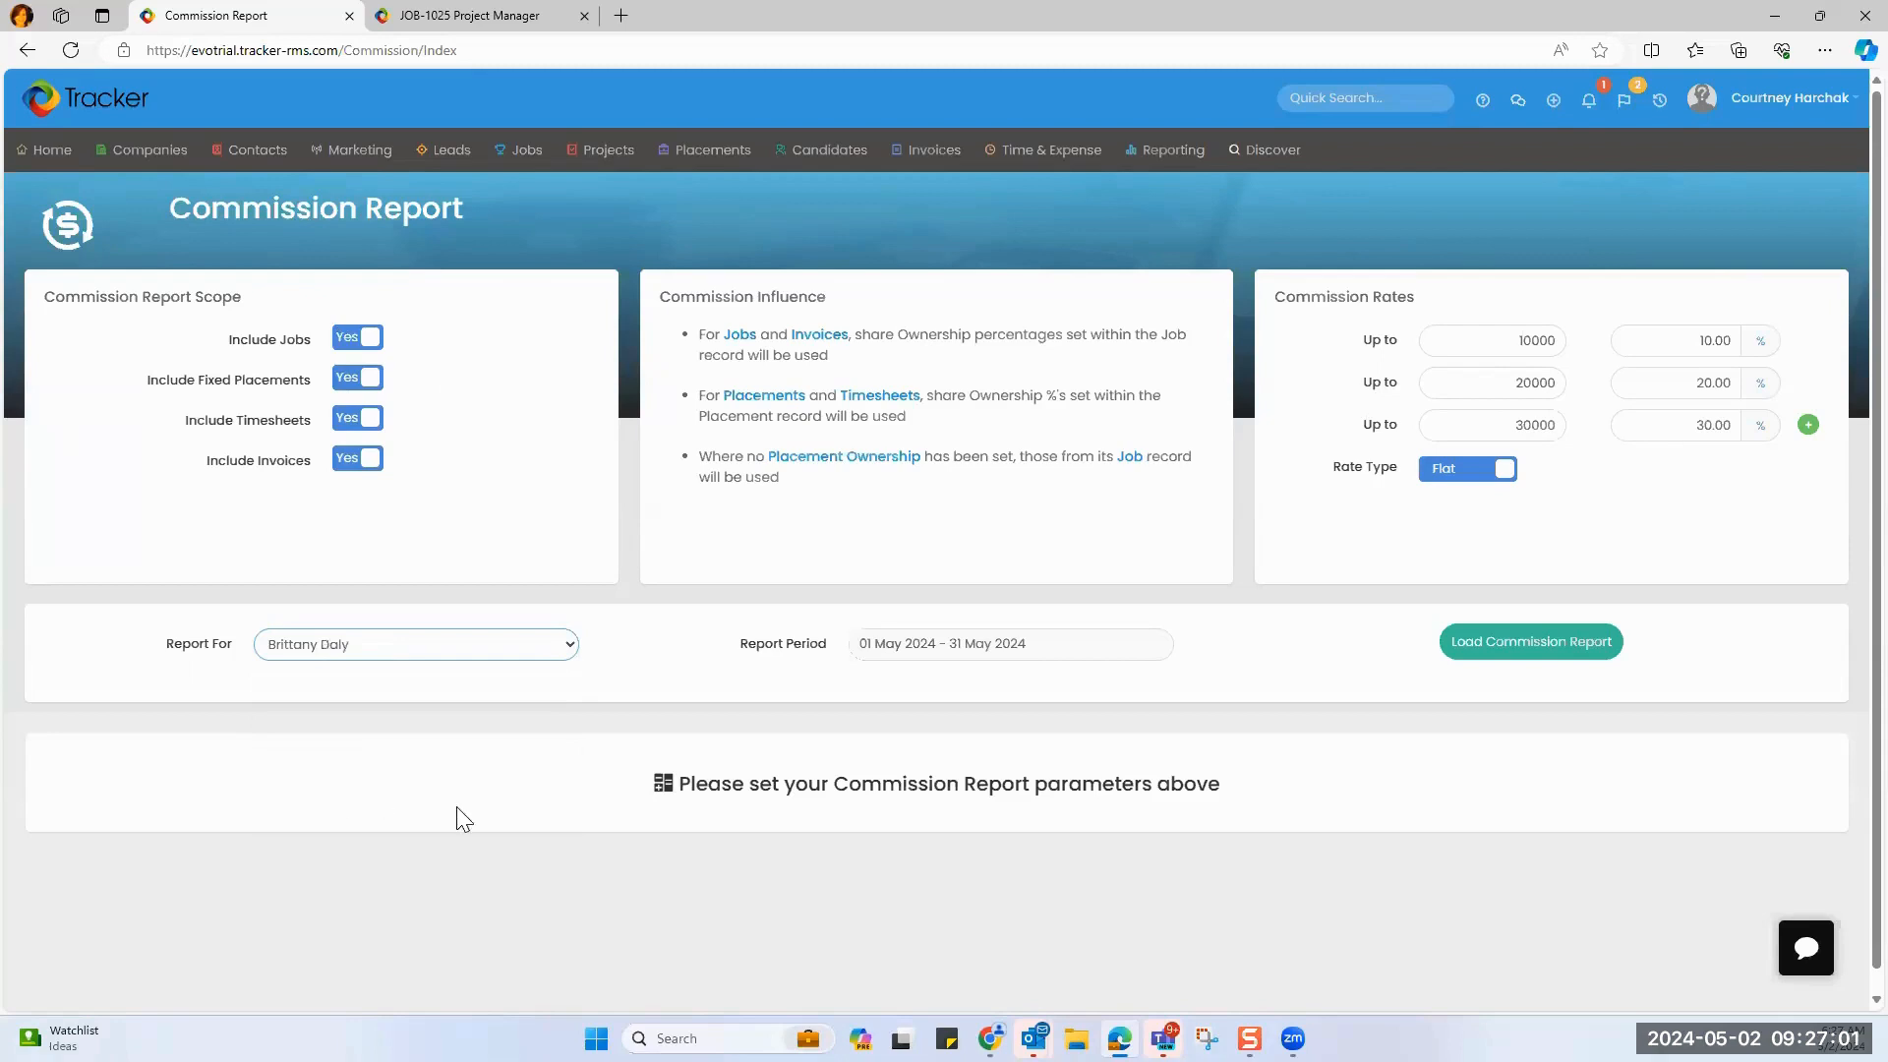
left_click(934, 642)
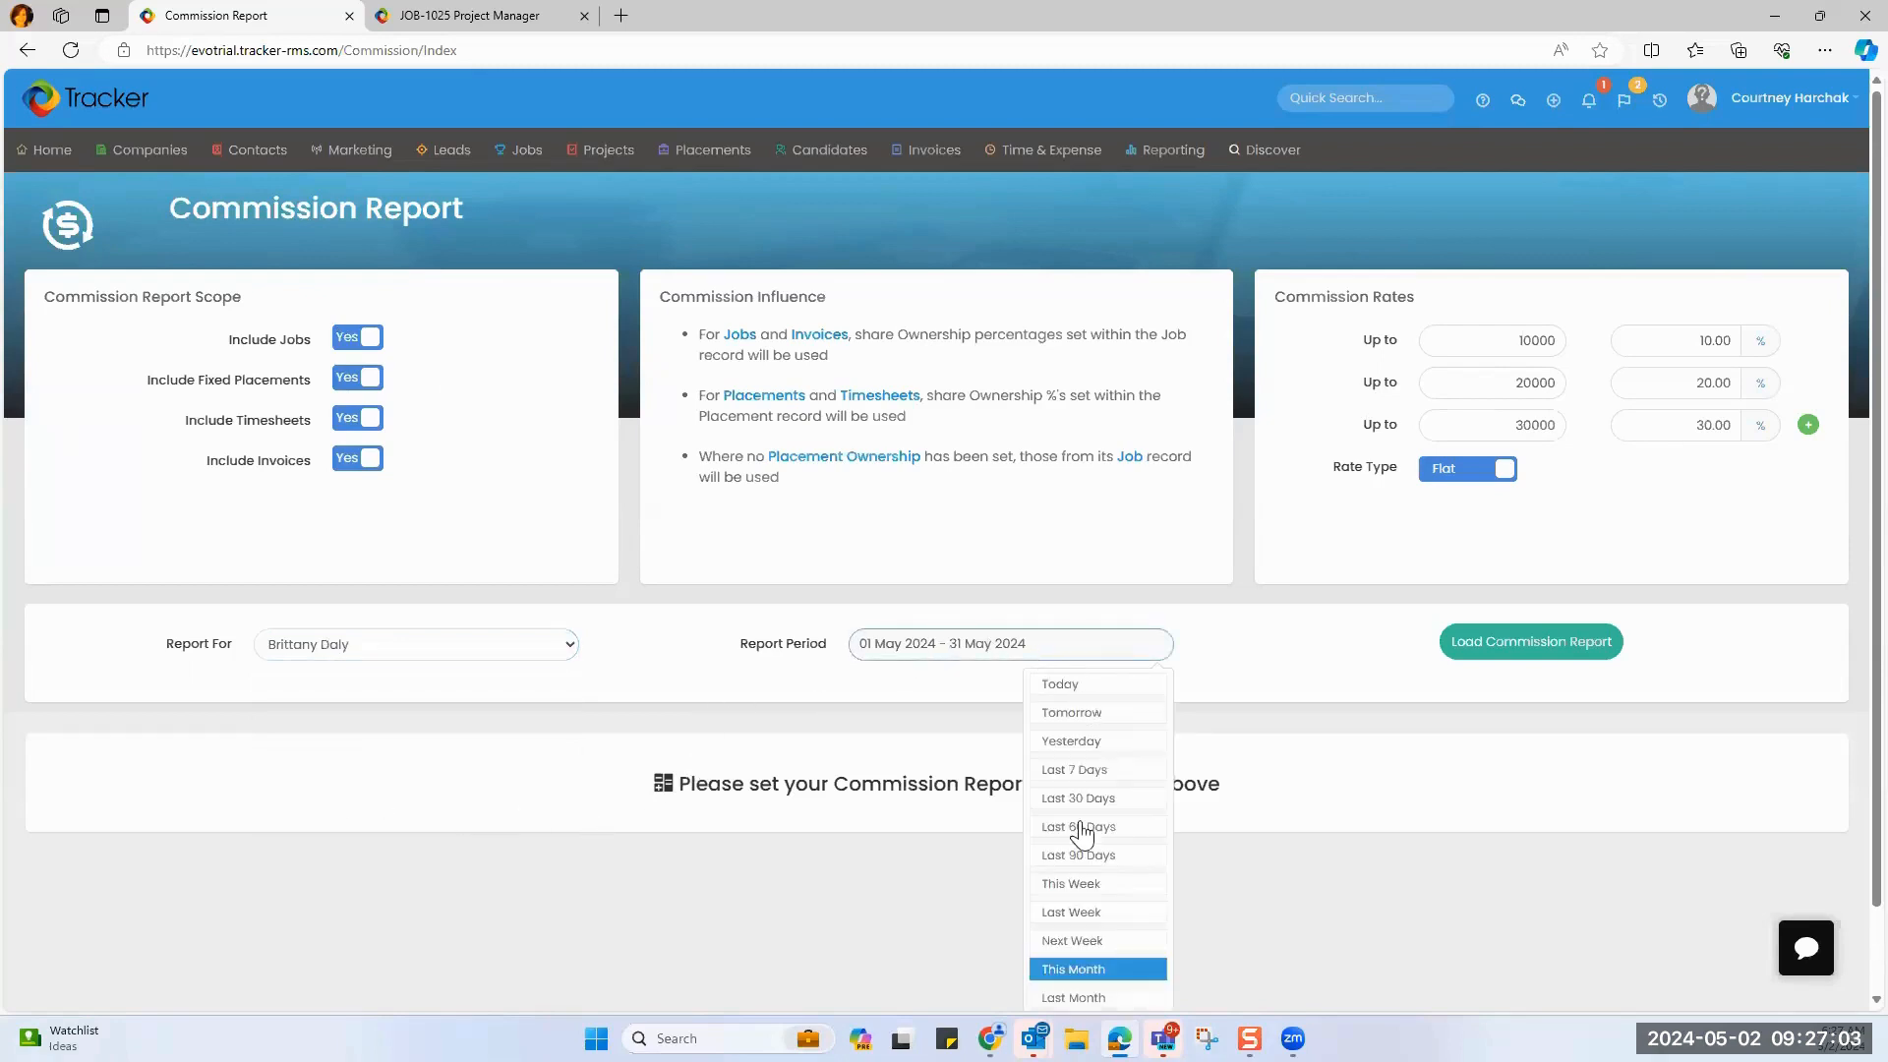
left_click(1076, 999)
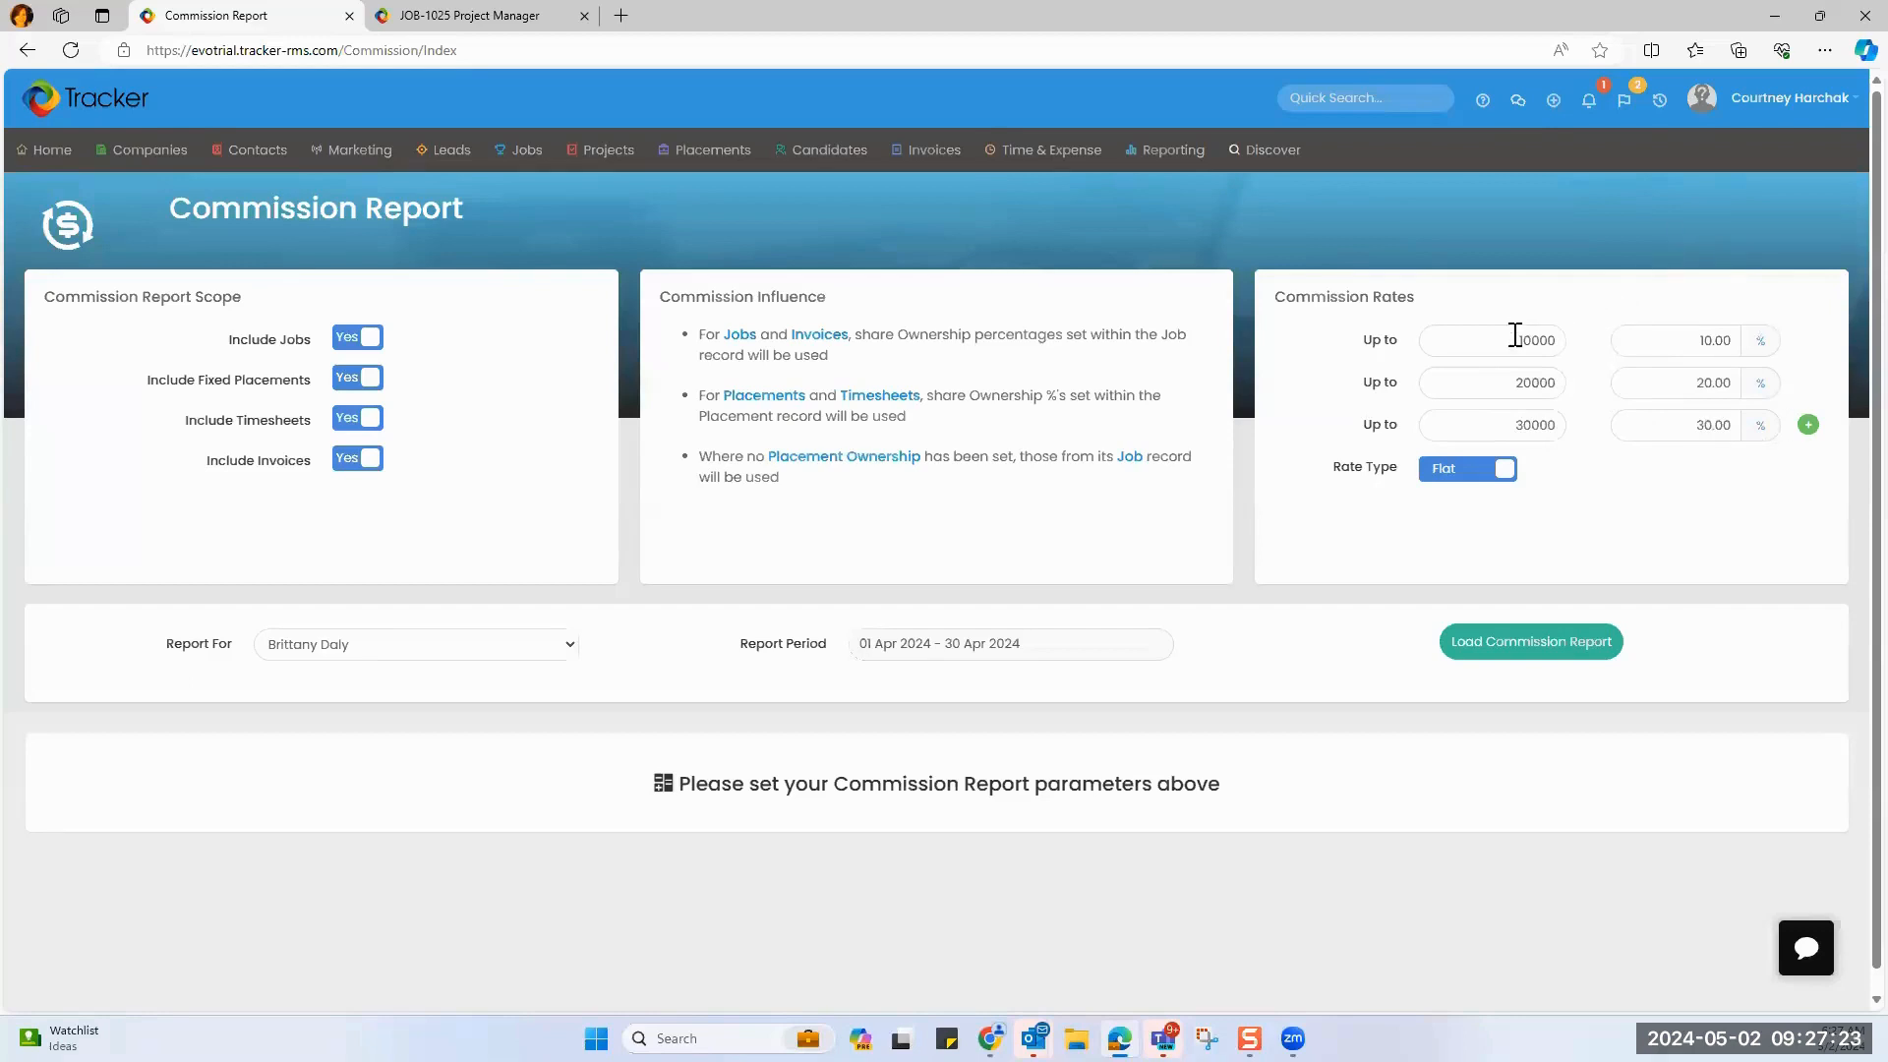
Add a fourth commission rate tier and load the Commission Report, switching it to the first user in the list.
left_click(1807, 426)
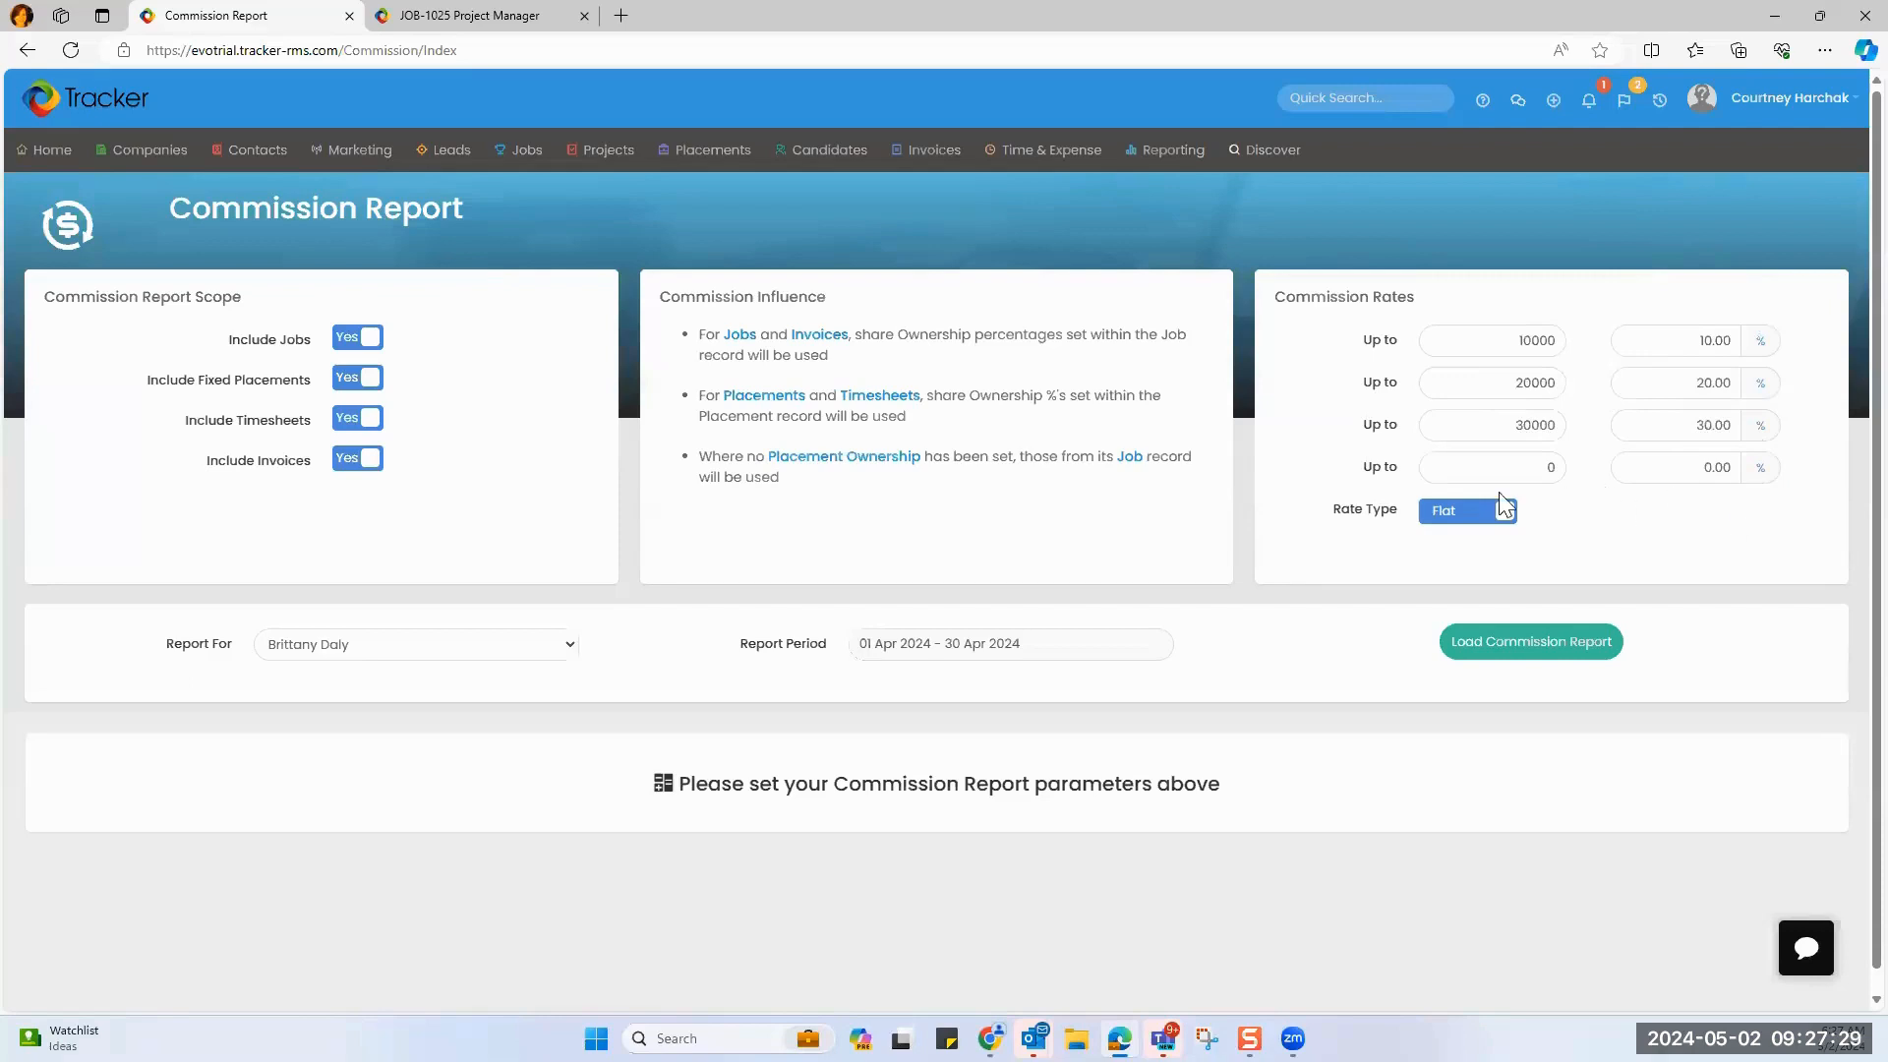
left_click(1506, 651)
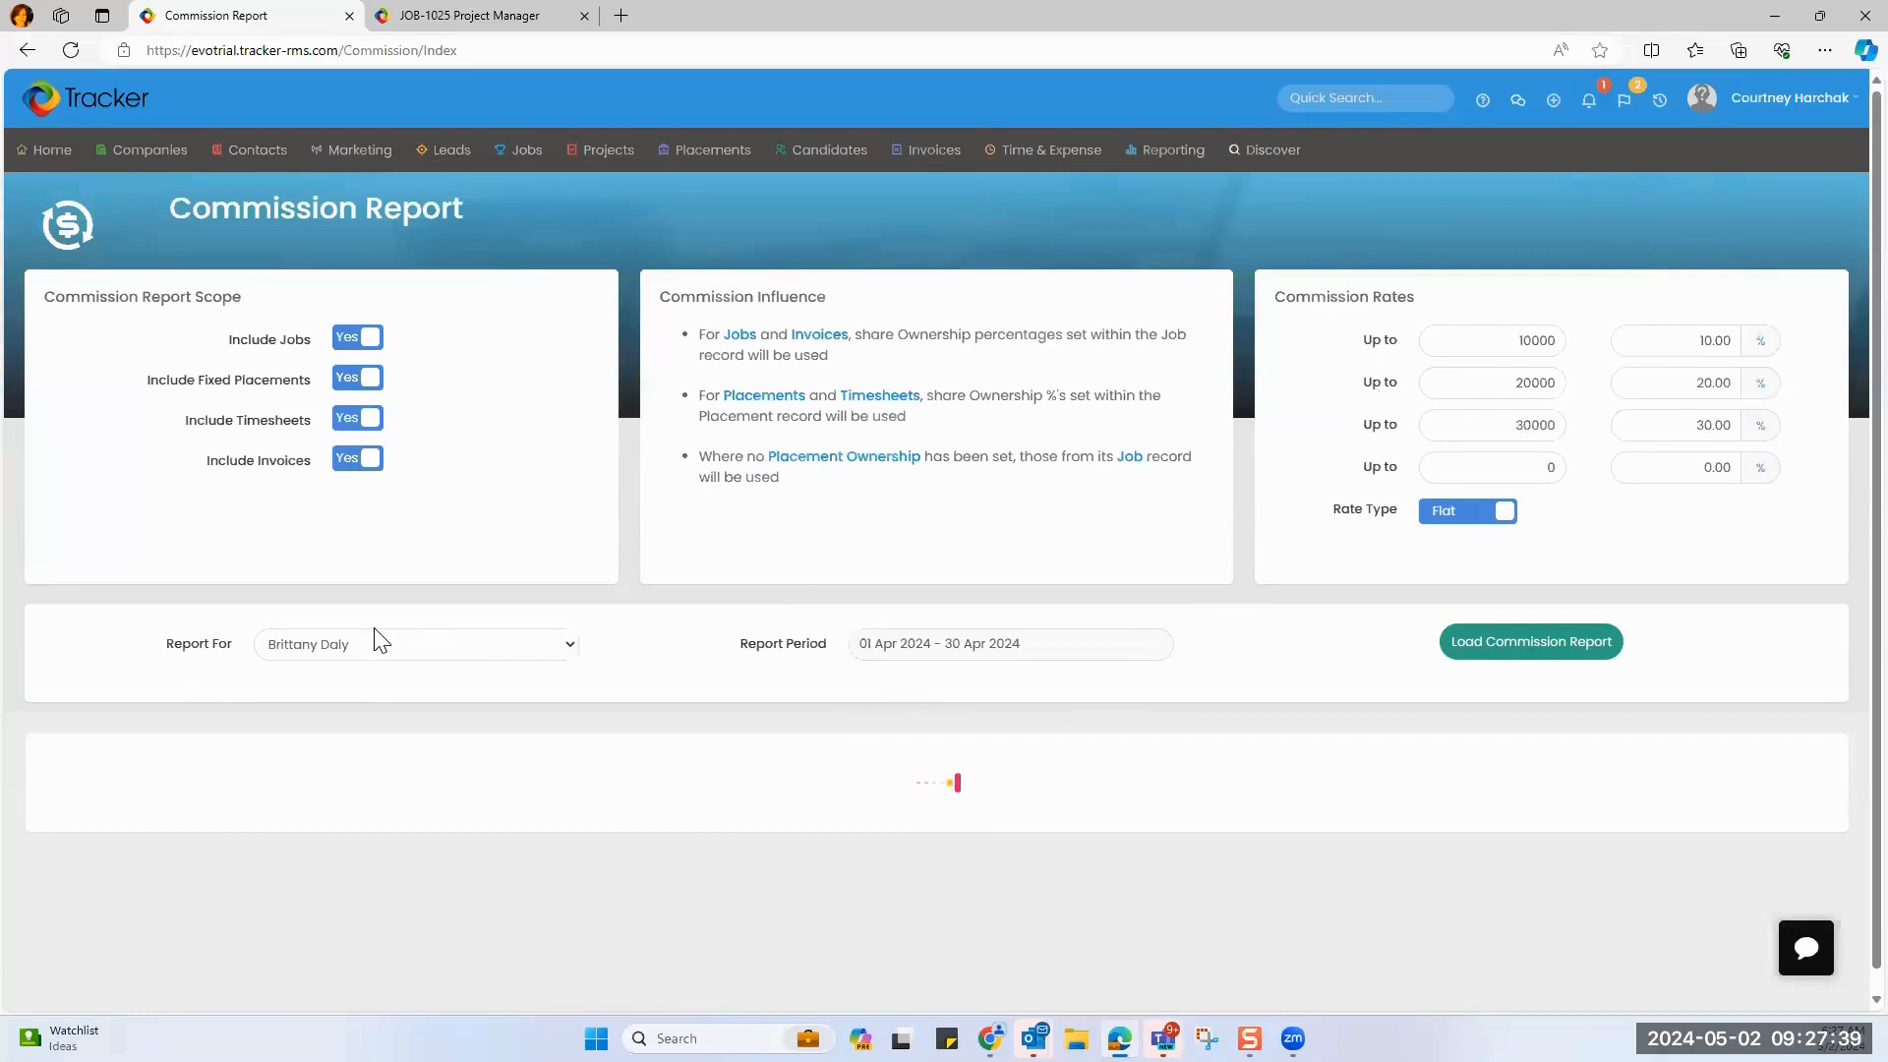
left_click(425, 649)
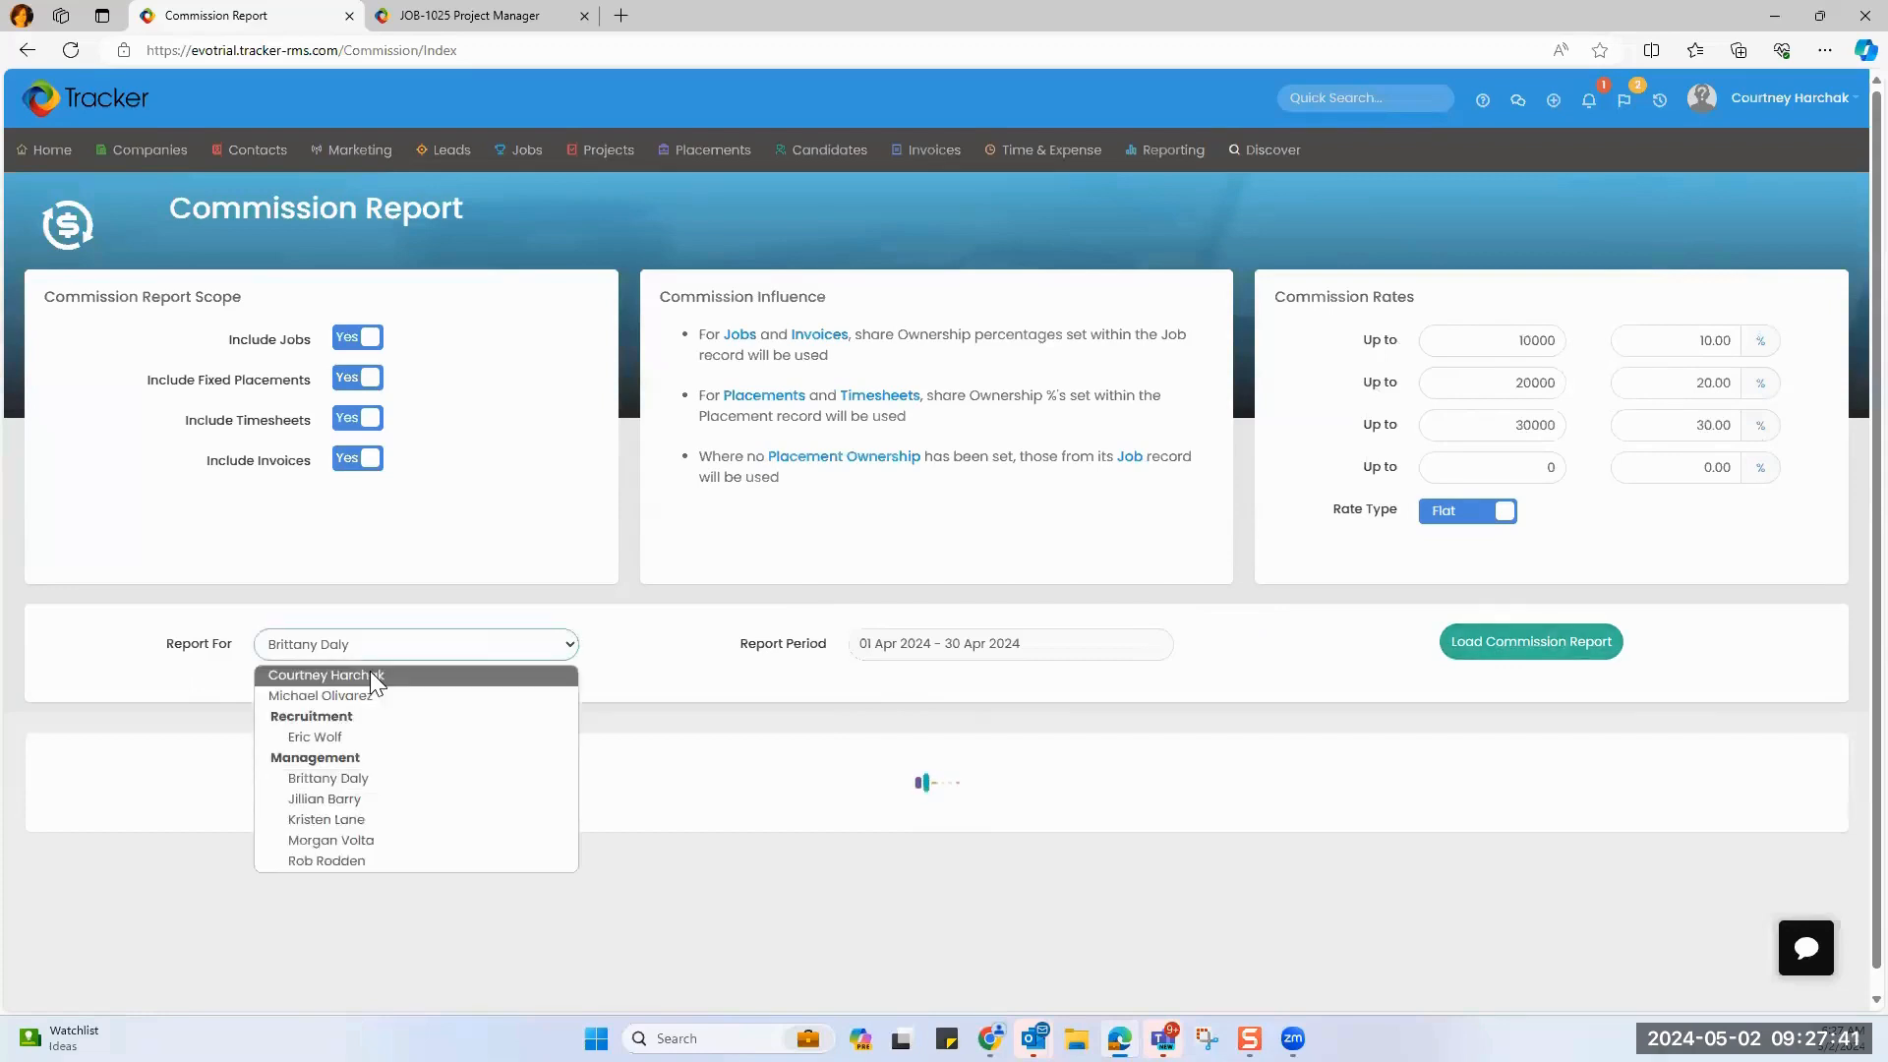
left_click(377, 676)
left_click(1547, 641)
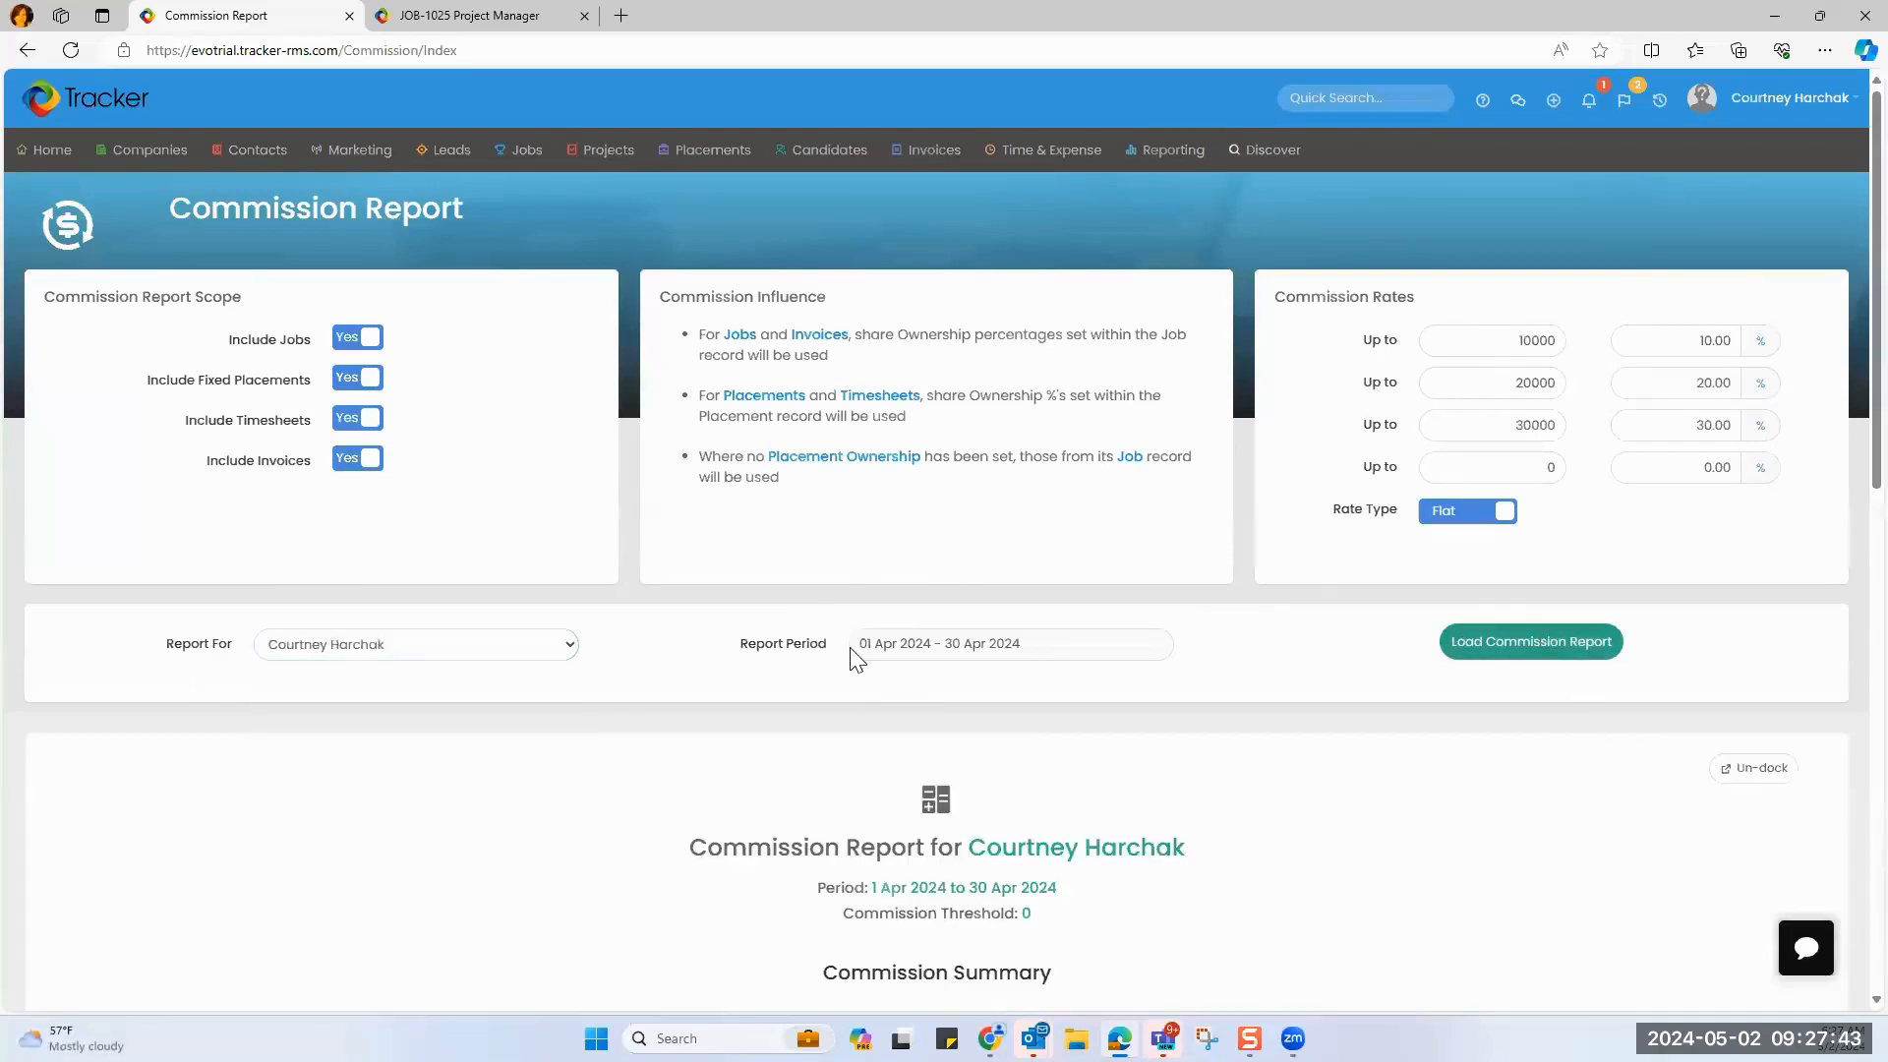
Examine the Commission Summary and Commission Details, including the total commission payable, qualifying share, threshold and fixed placements.
scroll(1348, 725, "down", 8)
scroll(1066, 540, "up", 2)
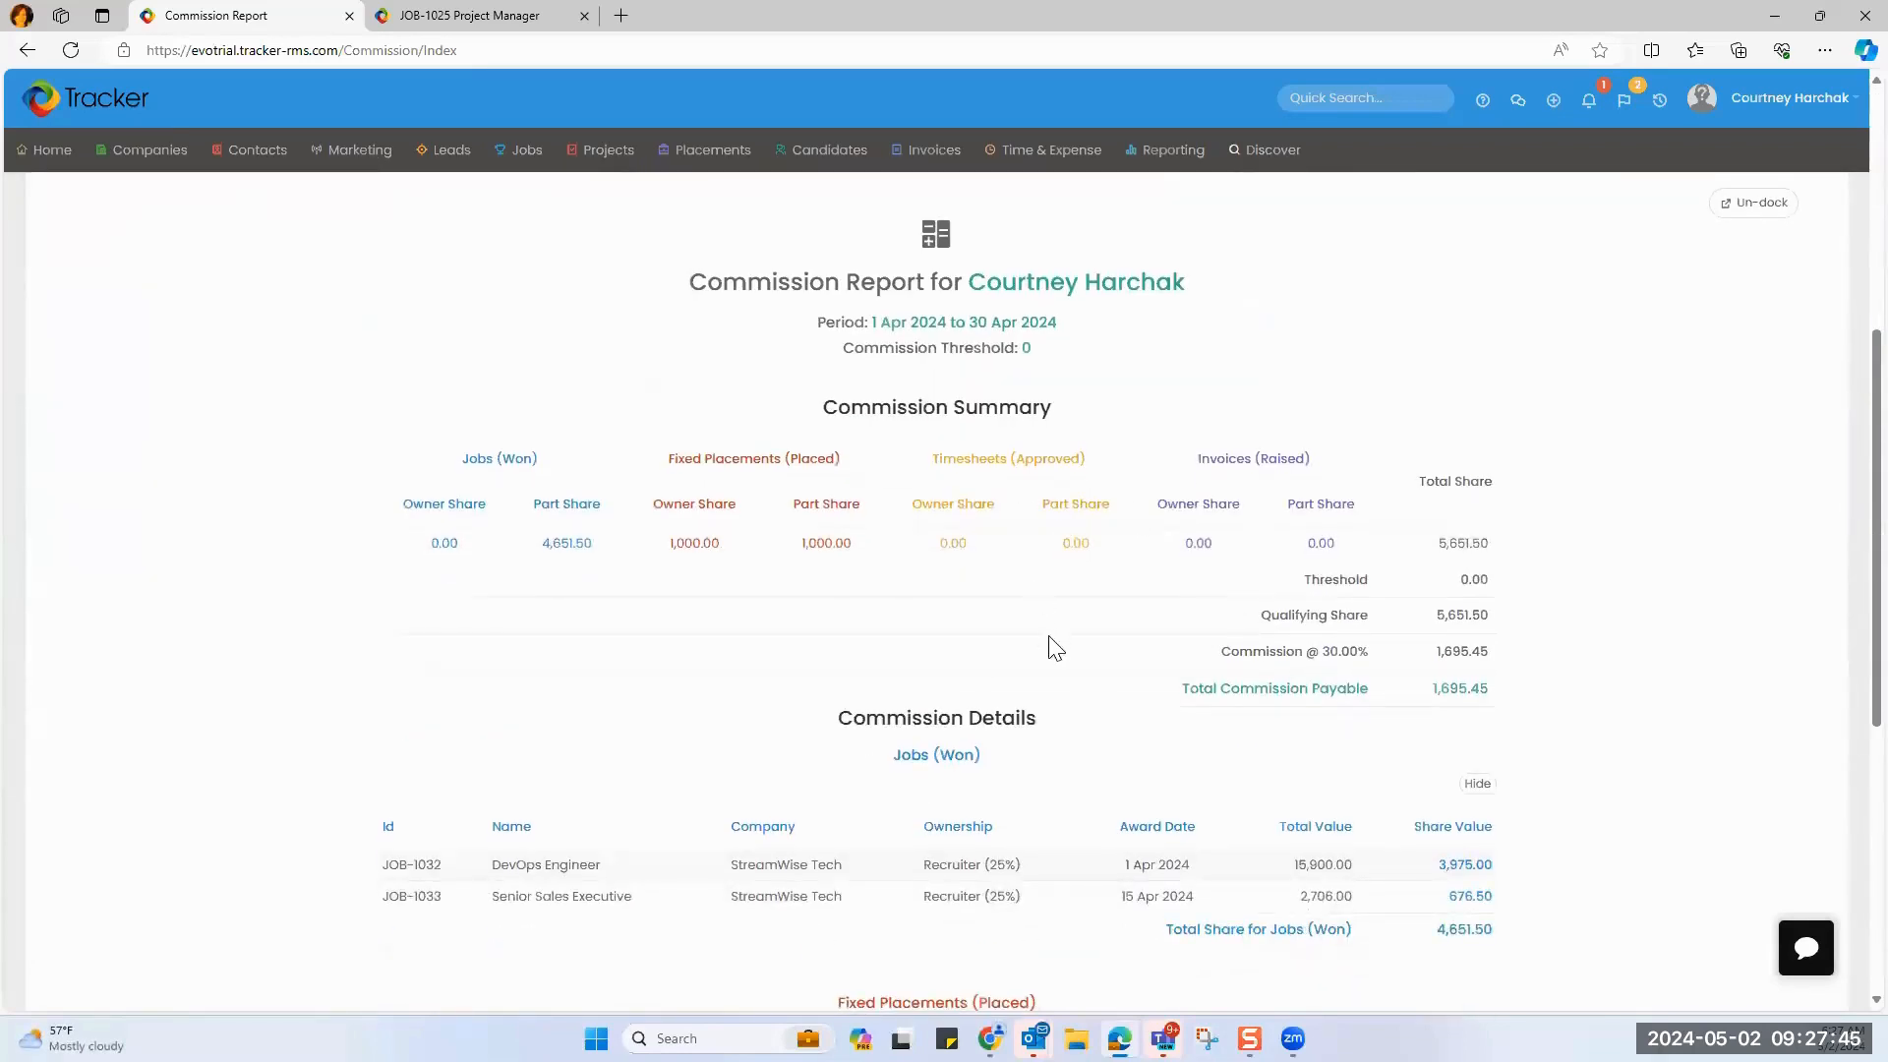
scroll(1055, 649, "down", 3)
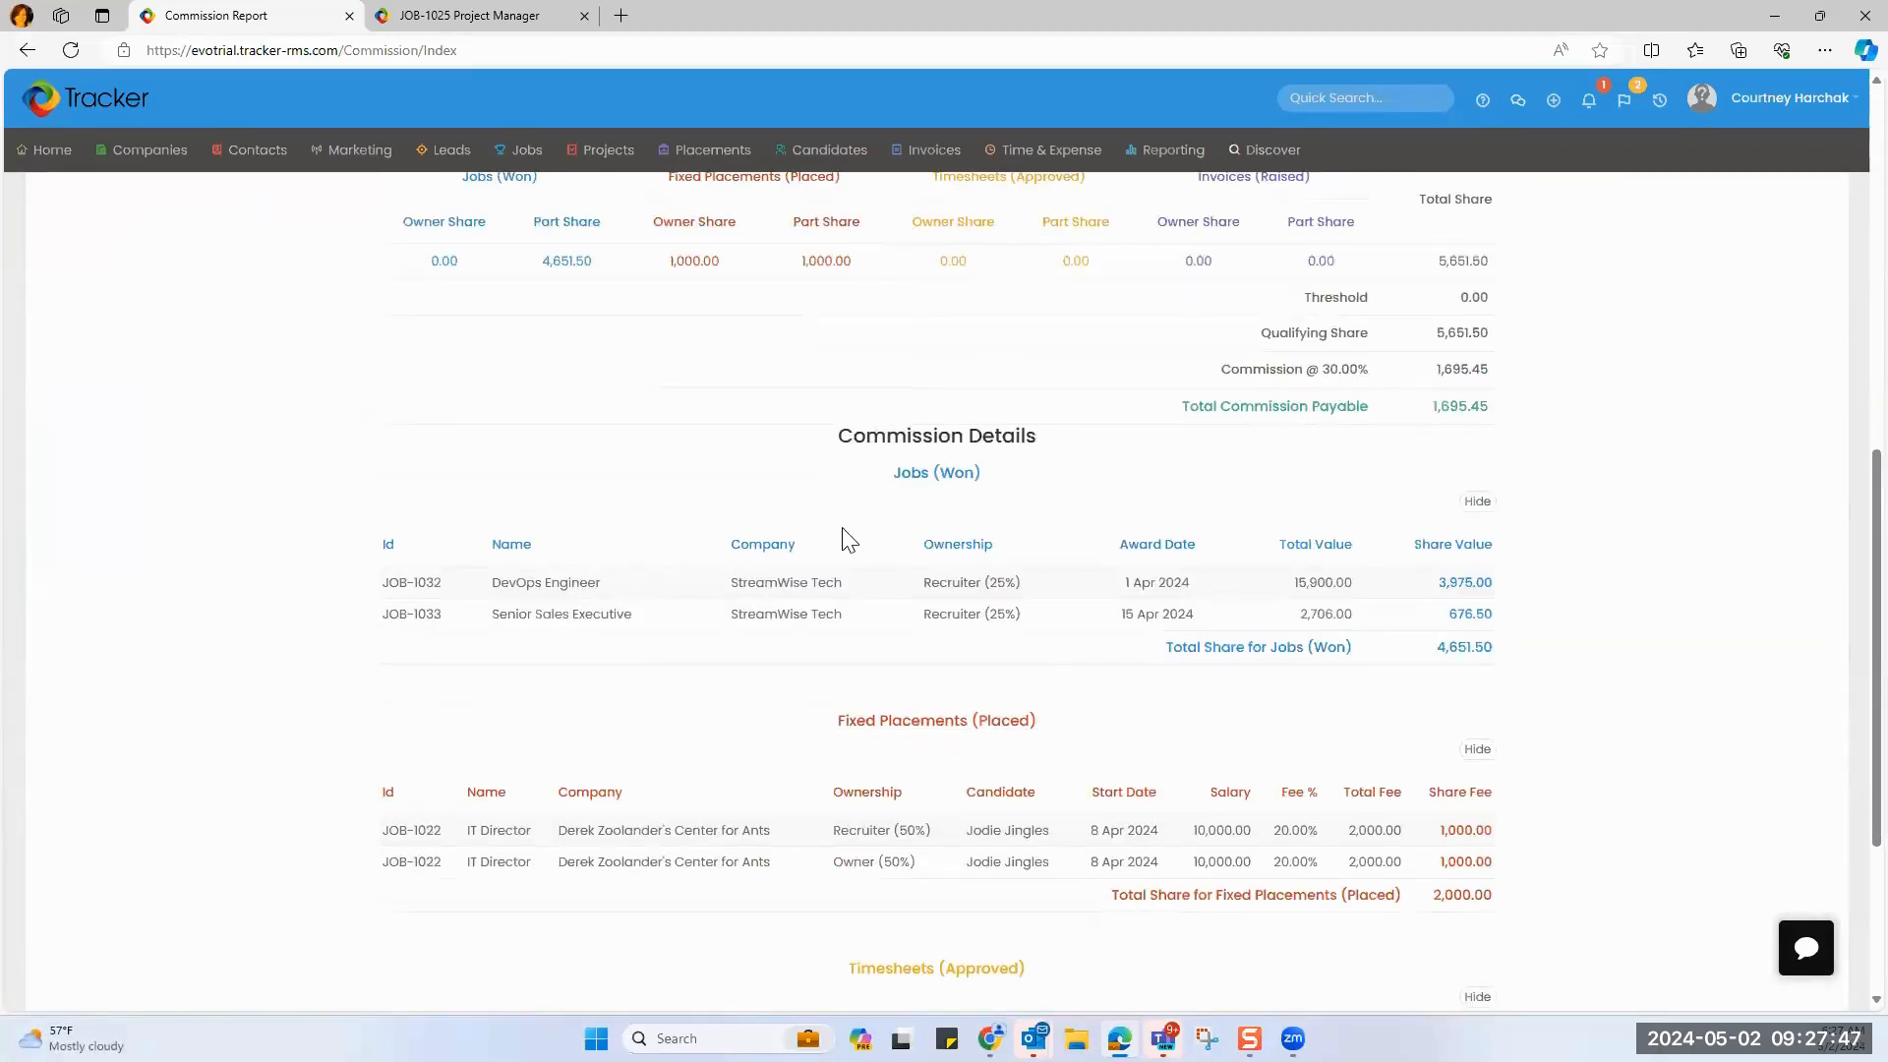
scroll(843, 540, "up", 1)
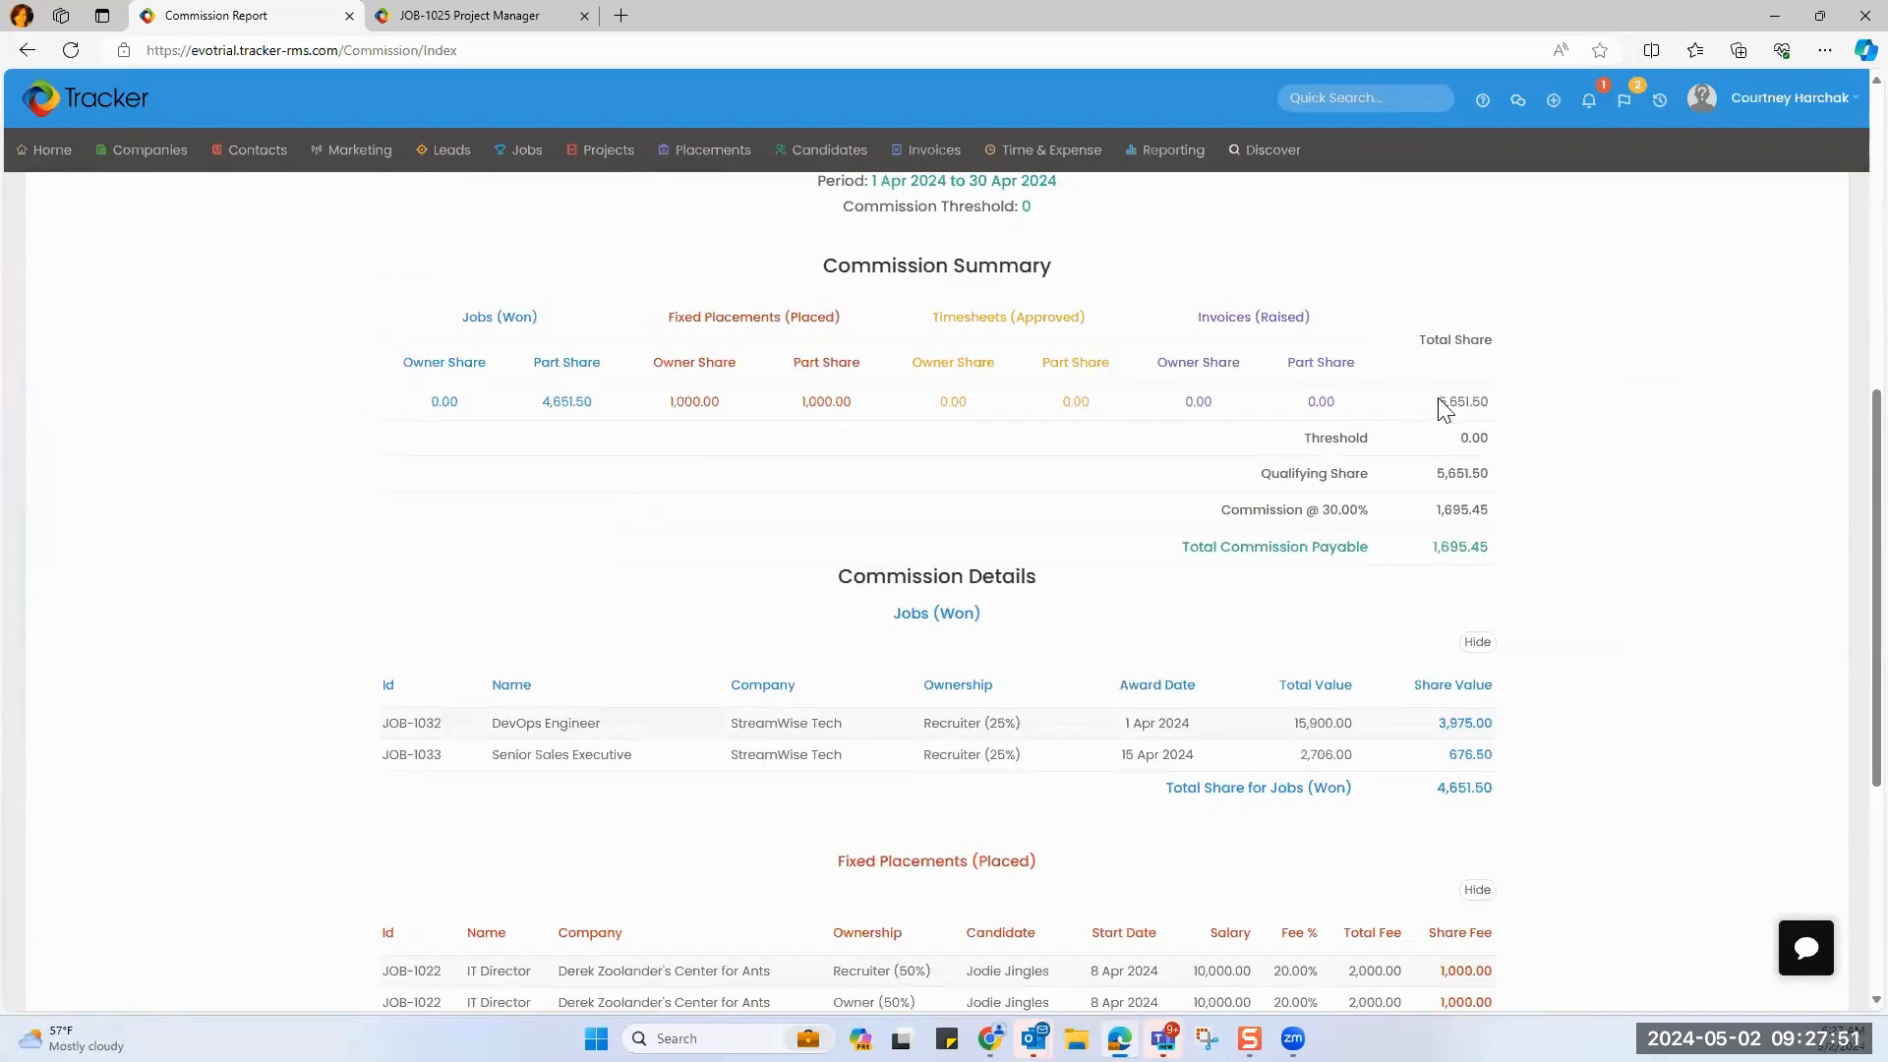
left_click_drag(1431, 547, 1498, 548)
left_click(1524, 571)
left_click_drag(1437, 474, 1496, 484)
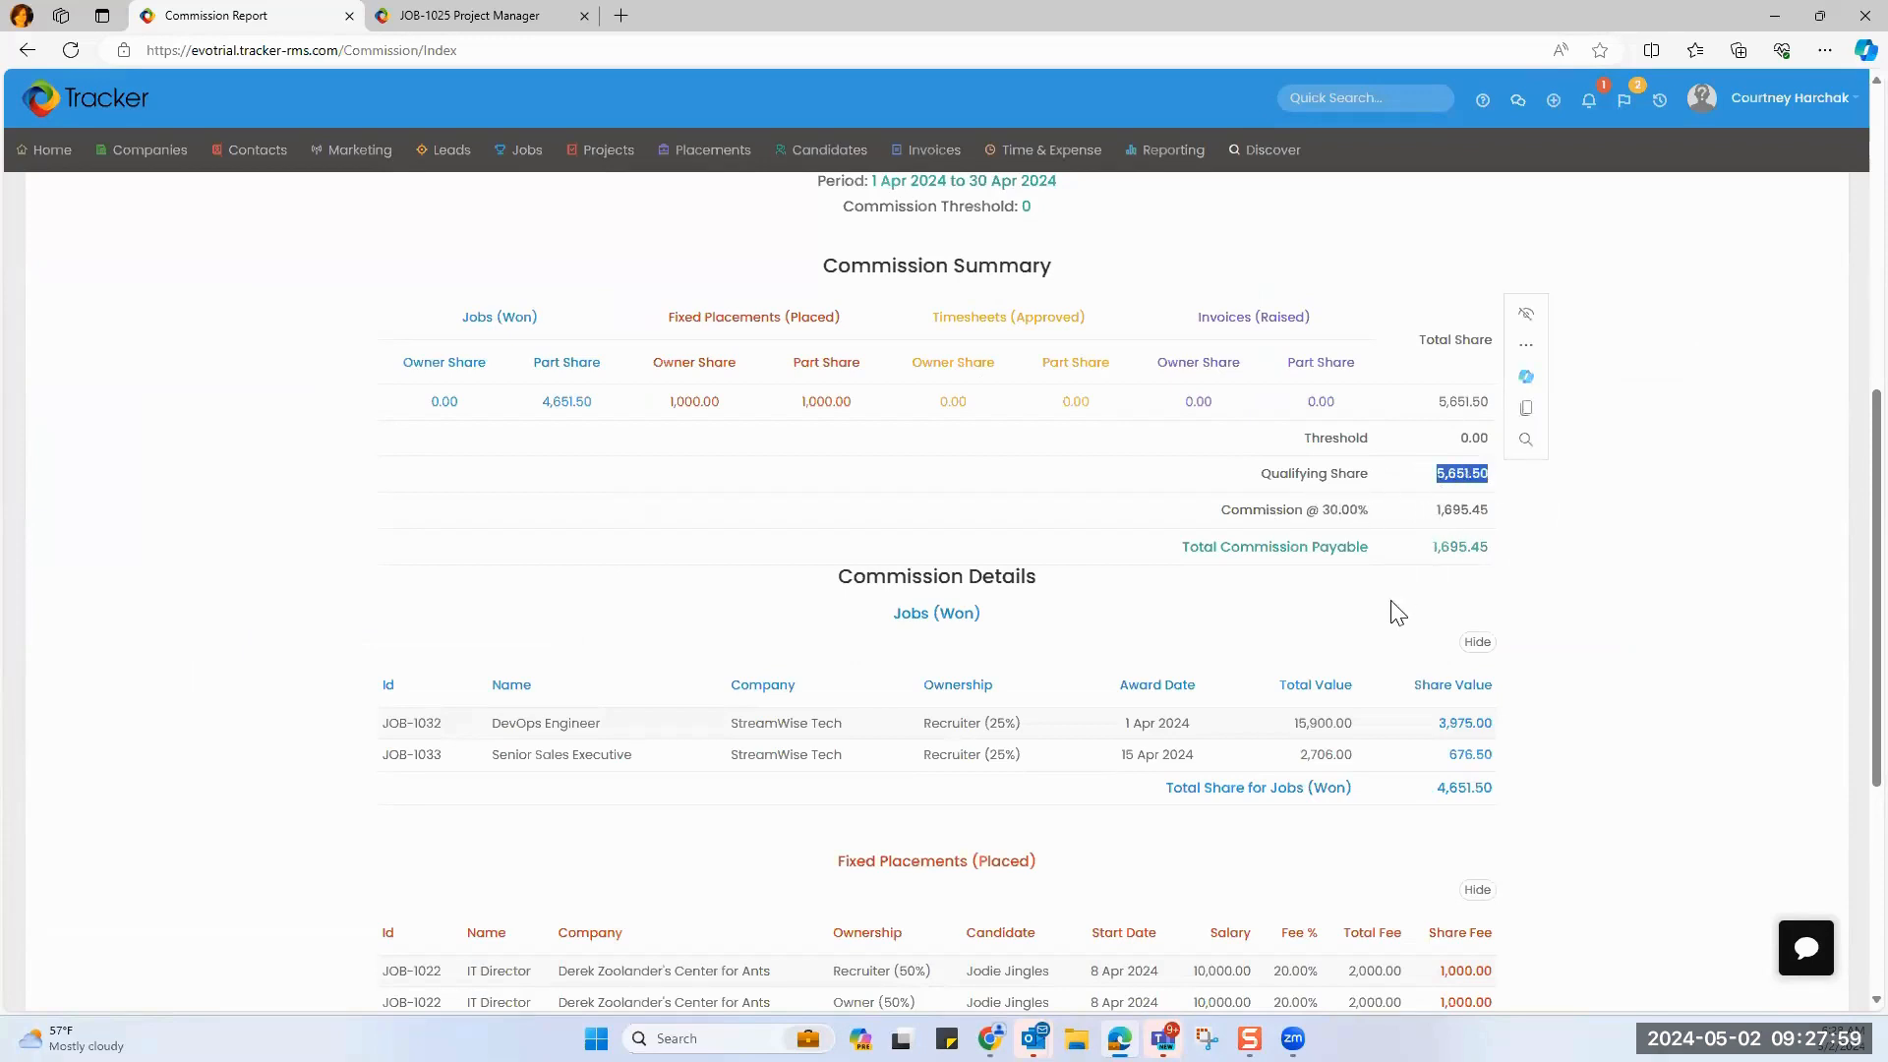
scroll(1342, 604, "down", 3)
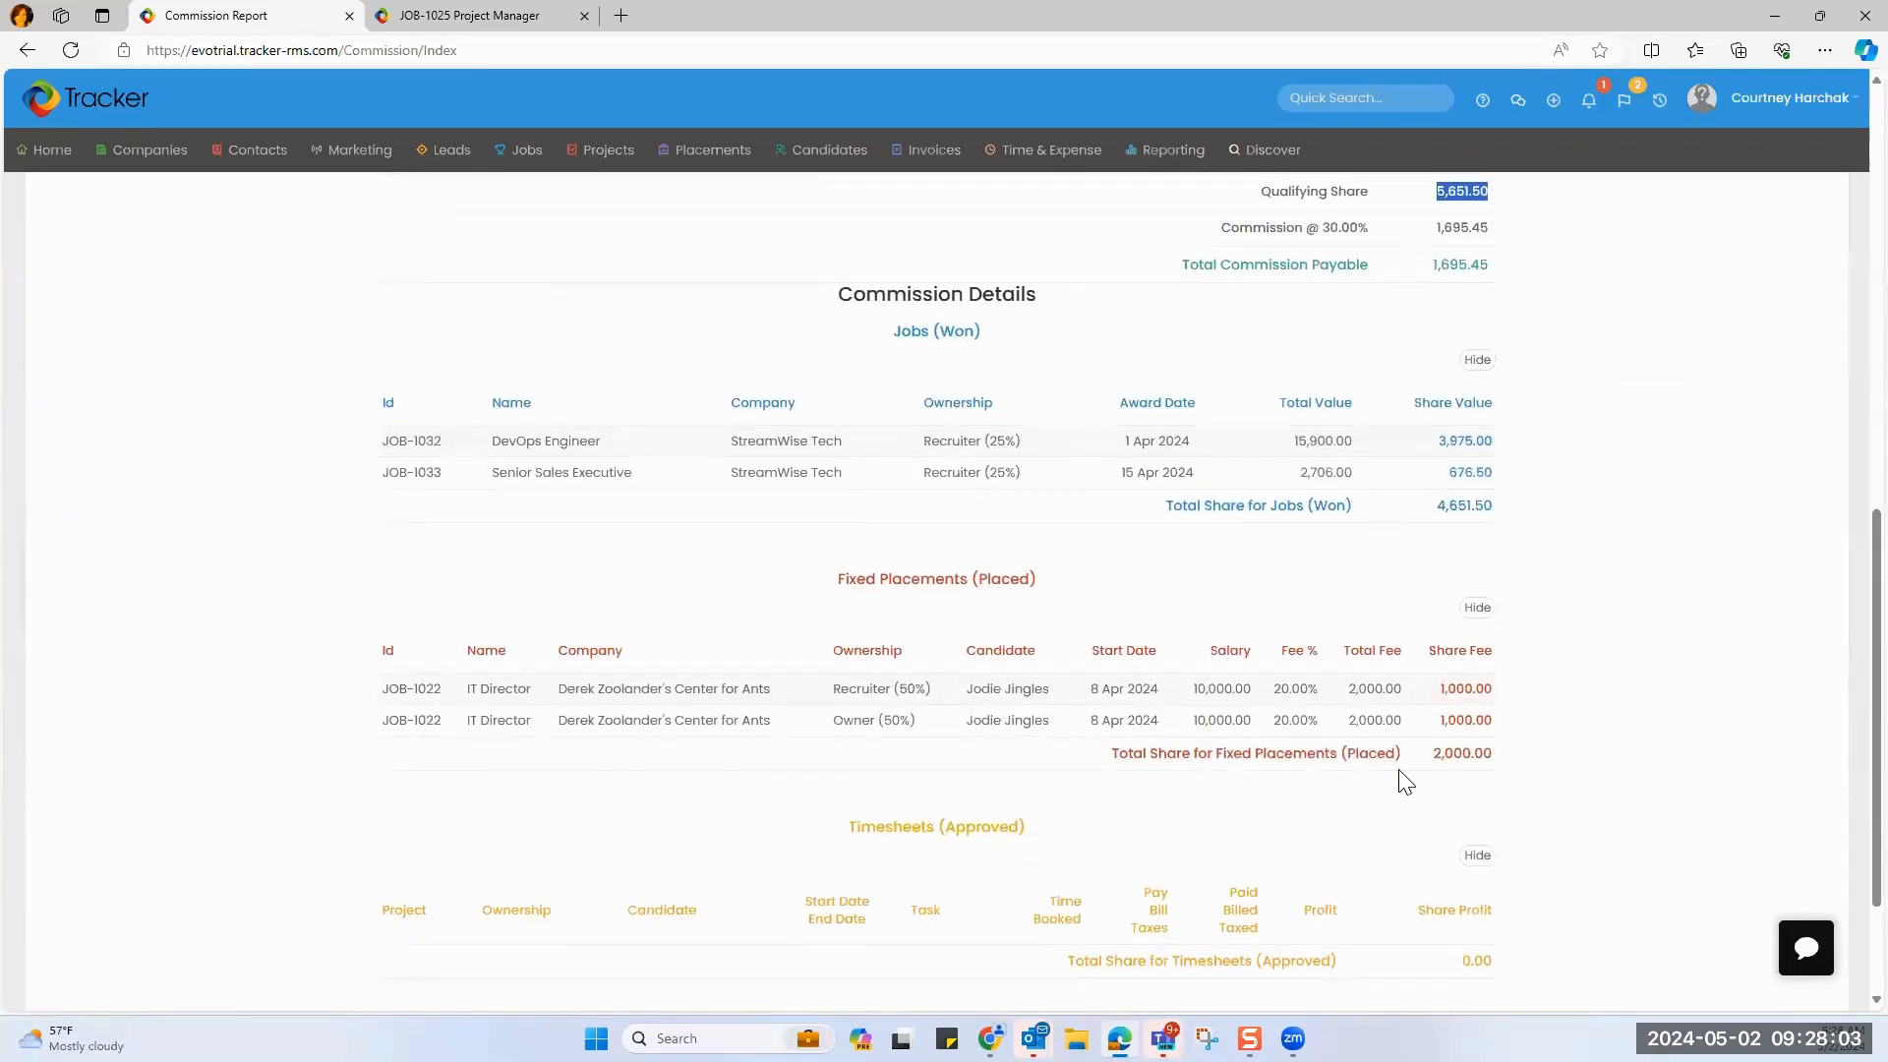
scroll(1401, 780, "up", 4)
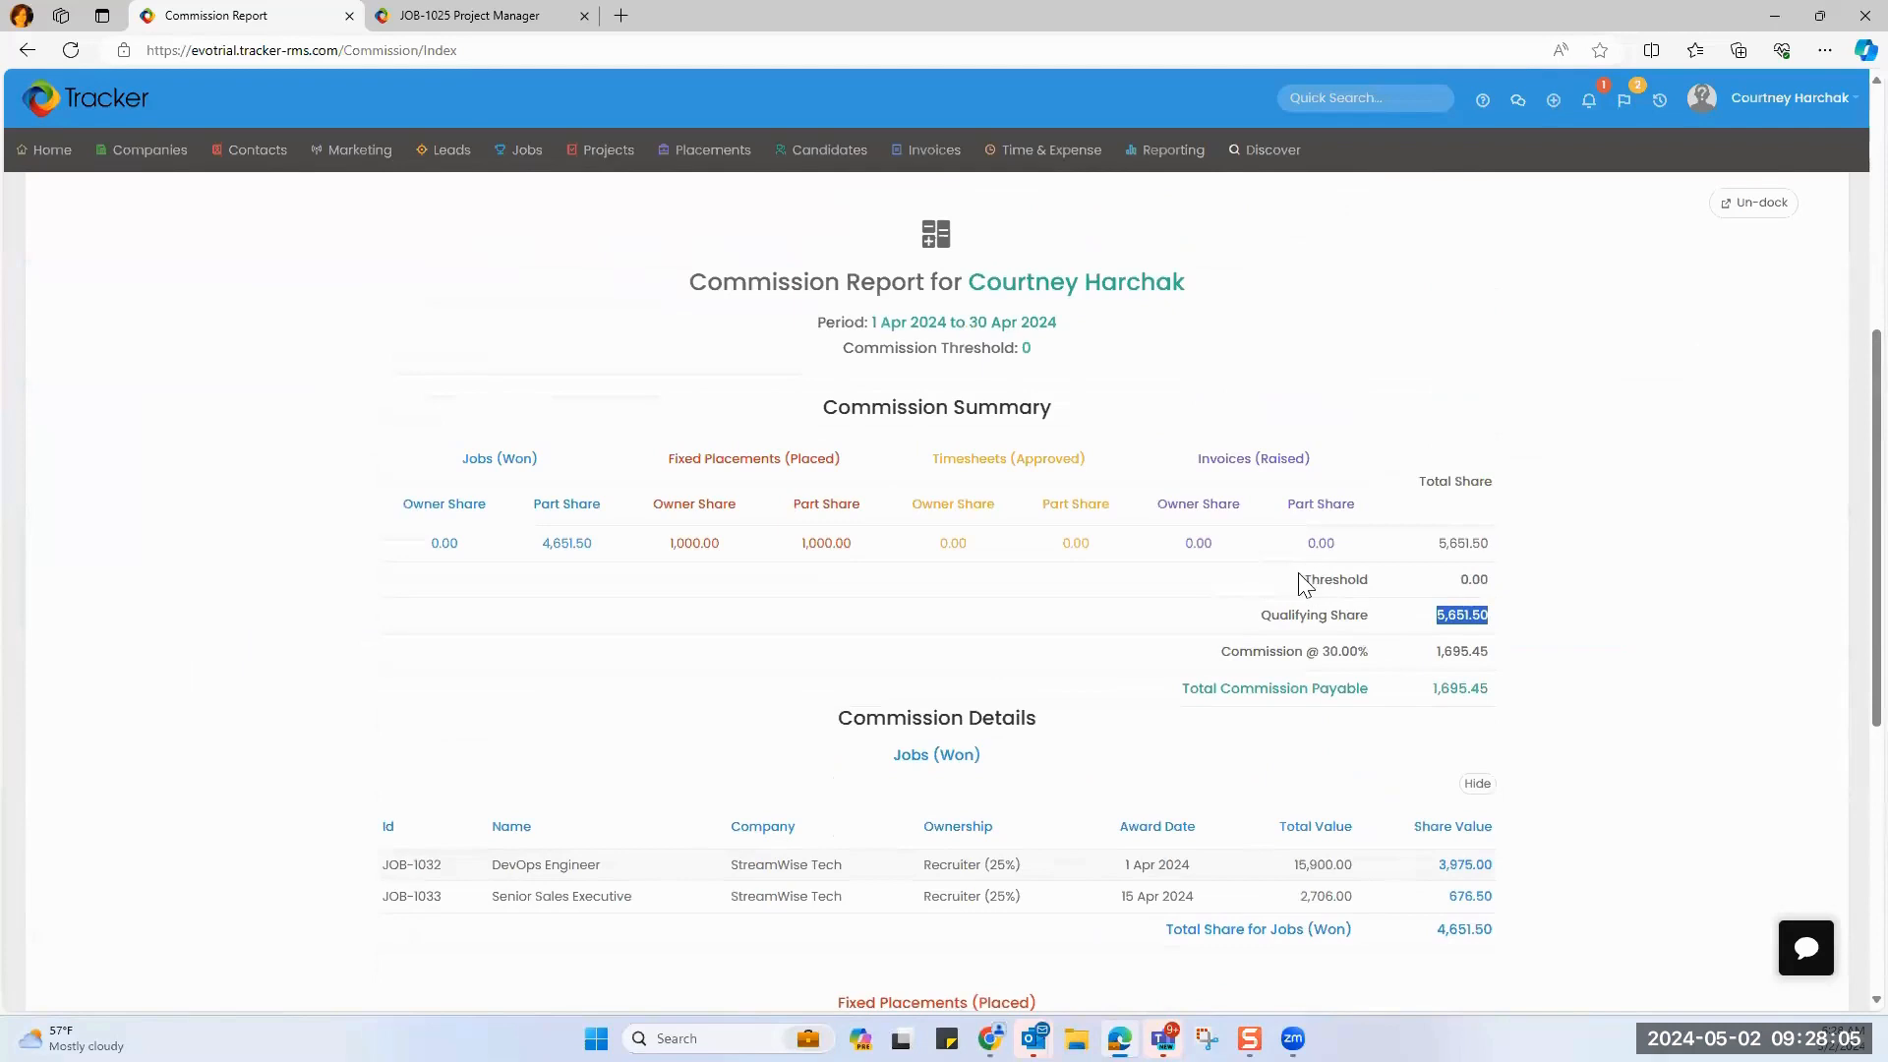
left_click_drag(1302, 580, 1370, 588)
Switch the commission rate type to Banded and set the first tier's limit to 3000.
scroll(1411, 719, "up", 6)
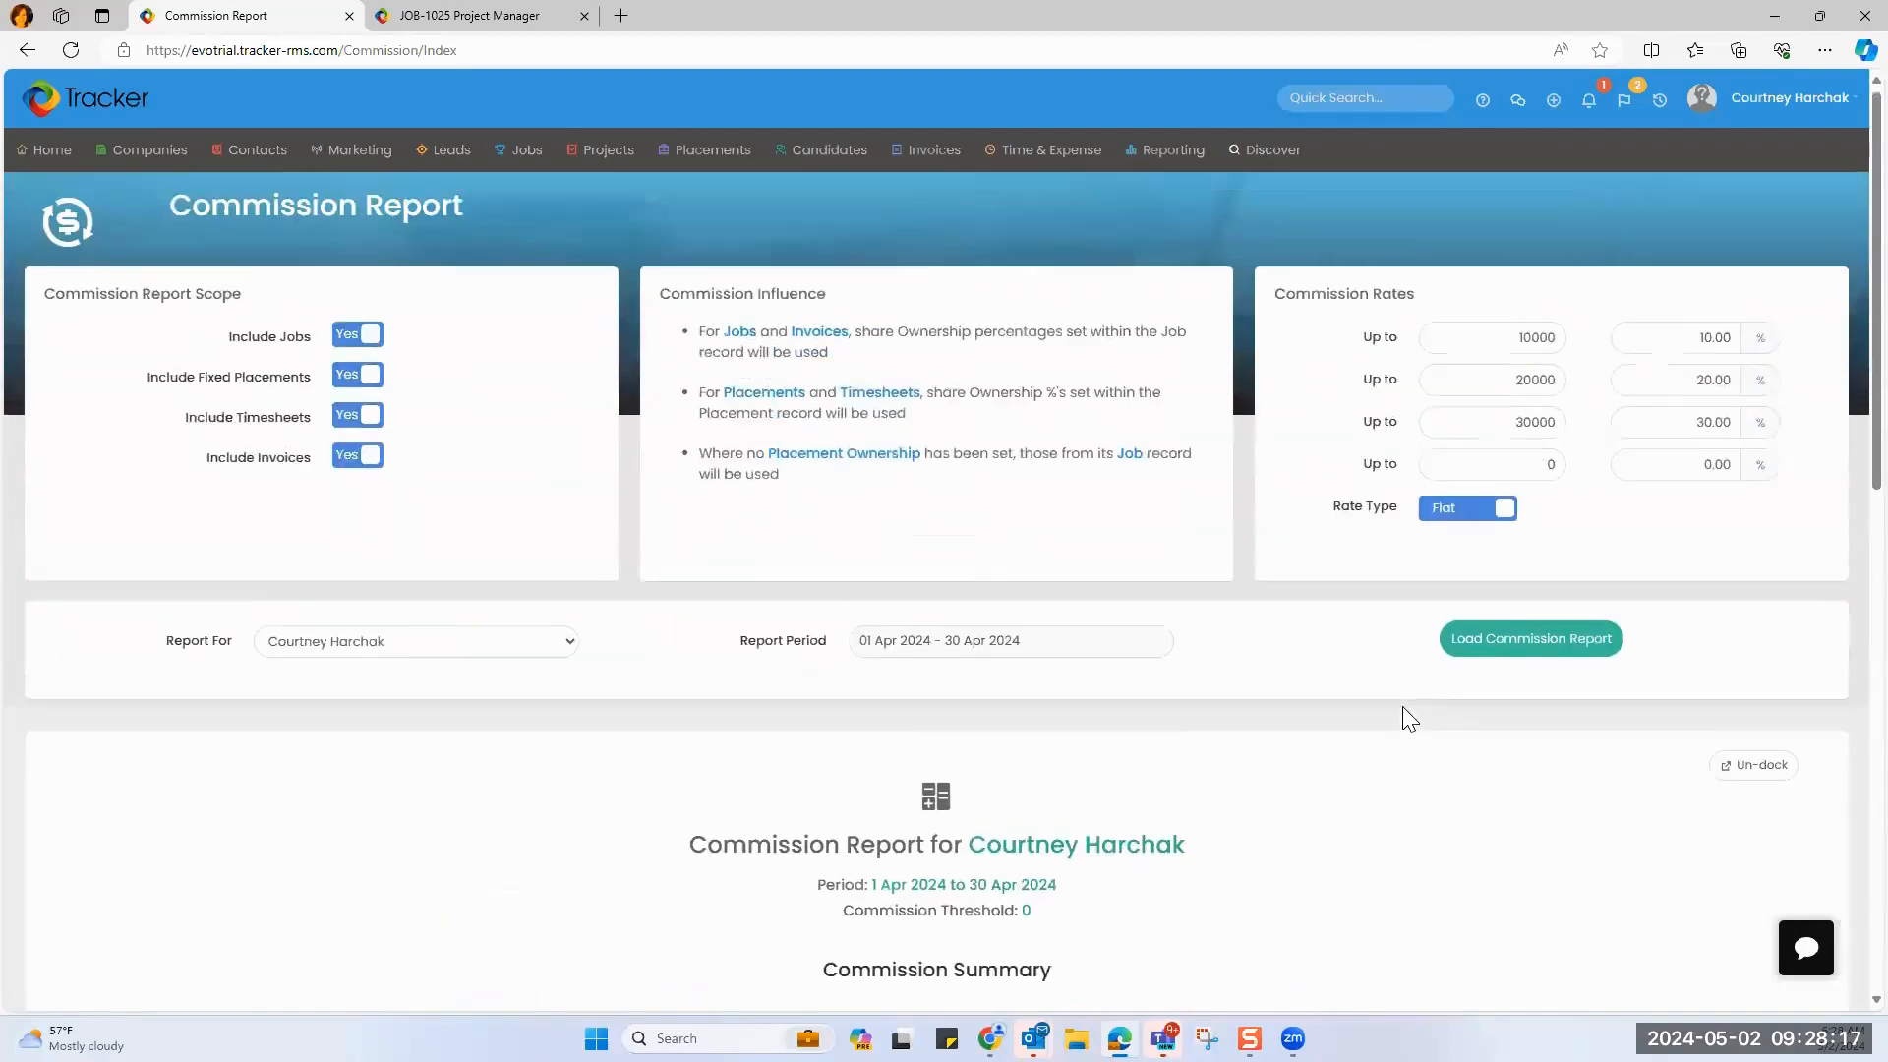
left_click(1451, 529)
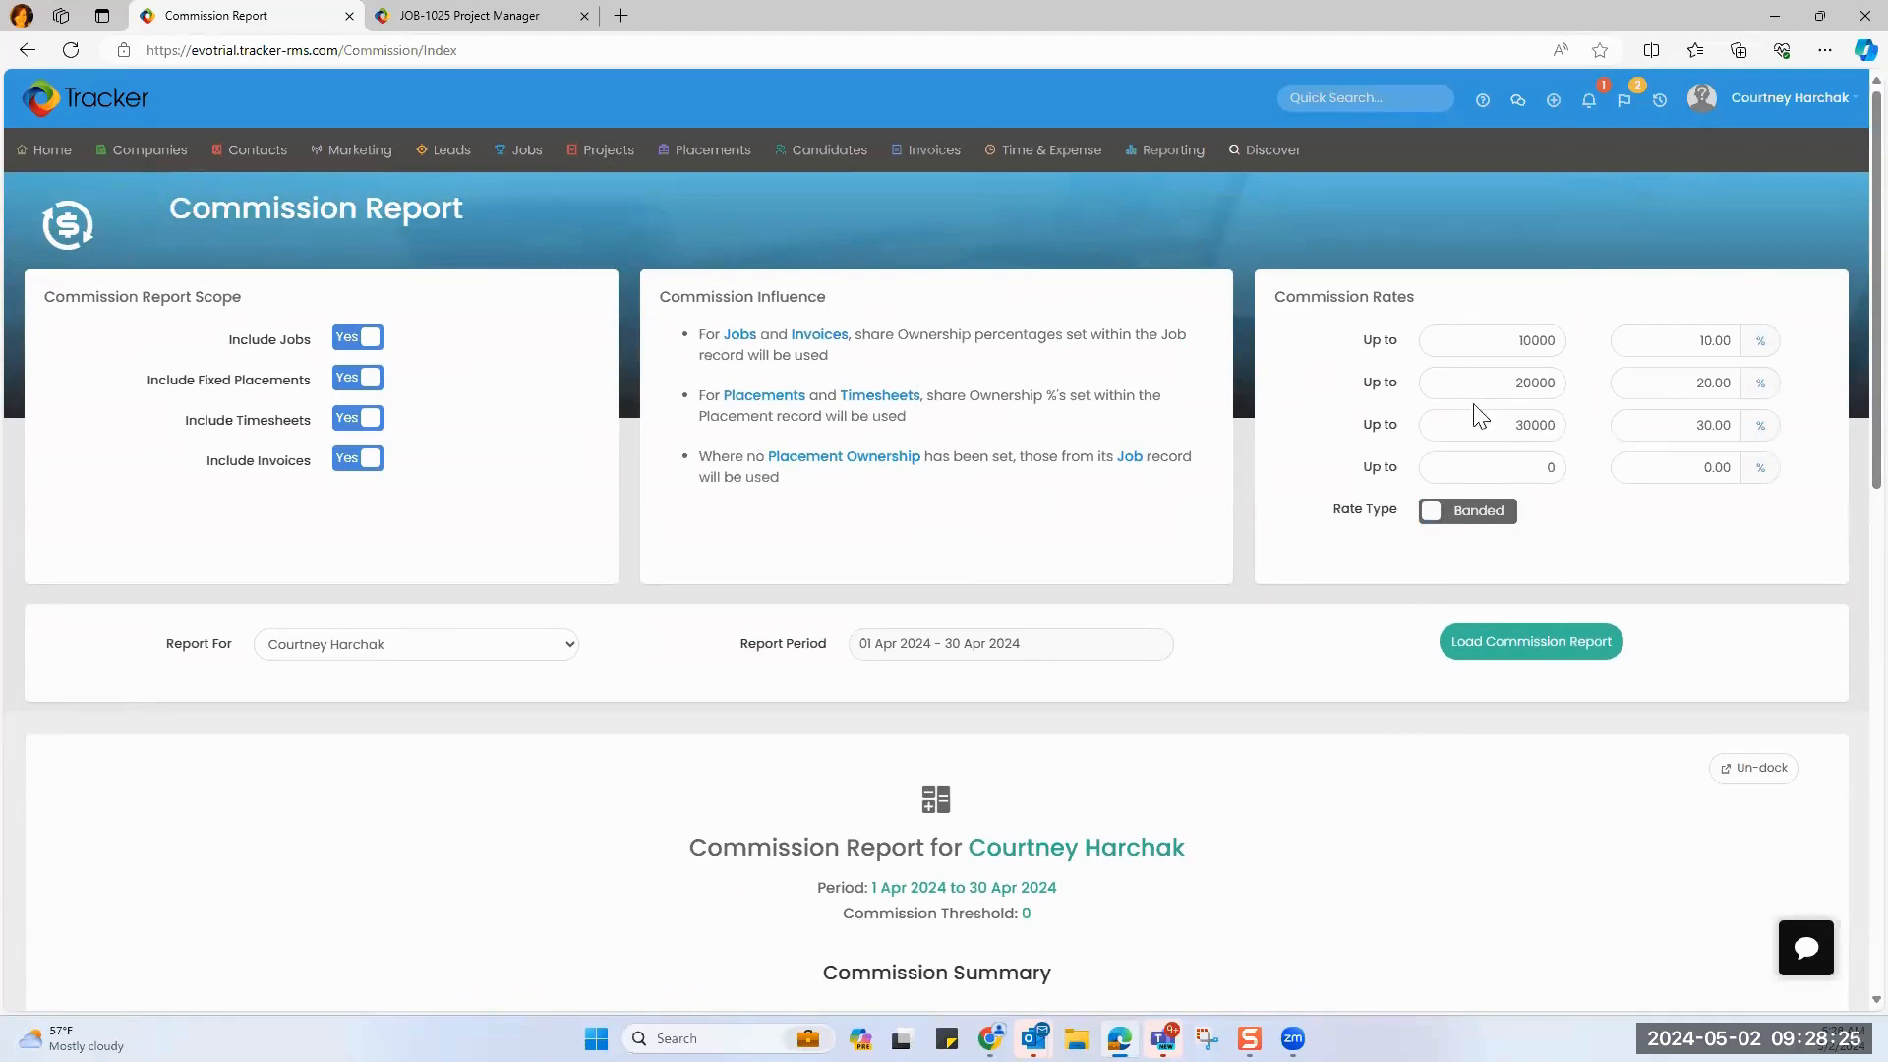
double_click(1475, 339)
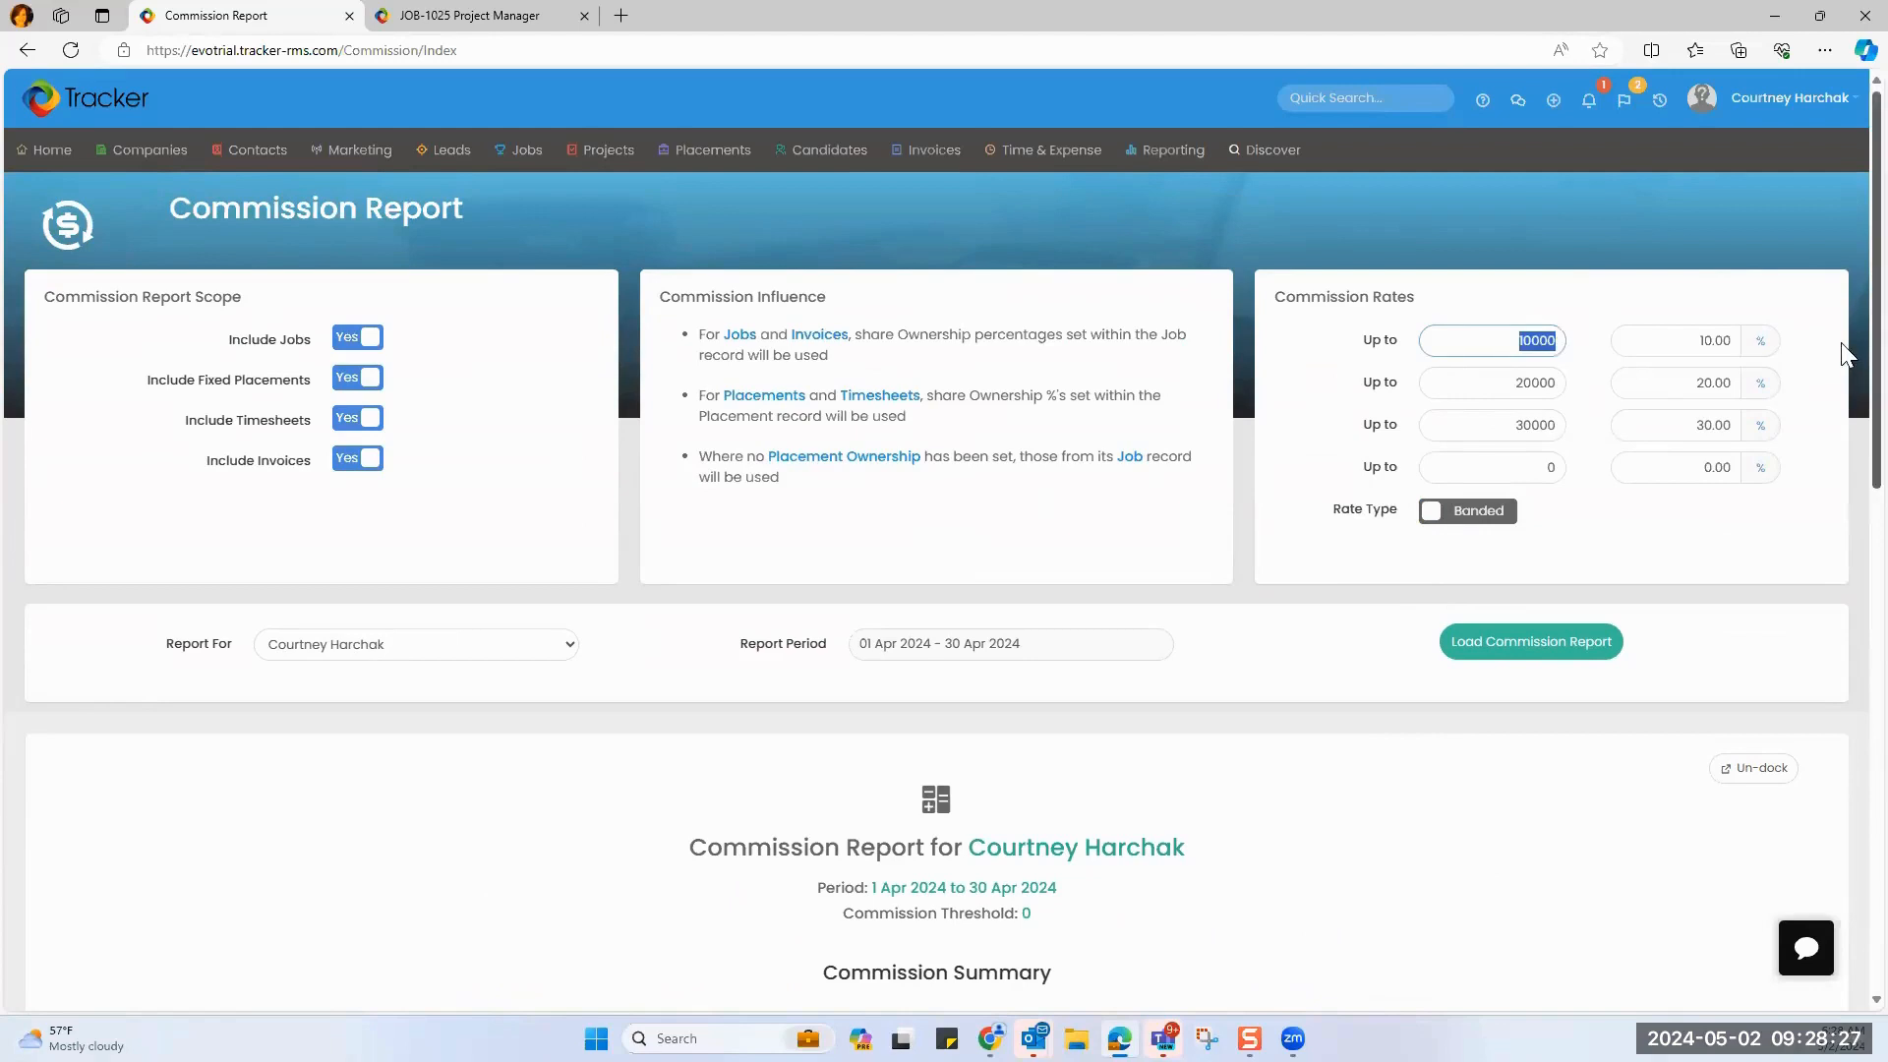
type("300")
key("Tab")
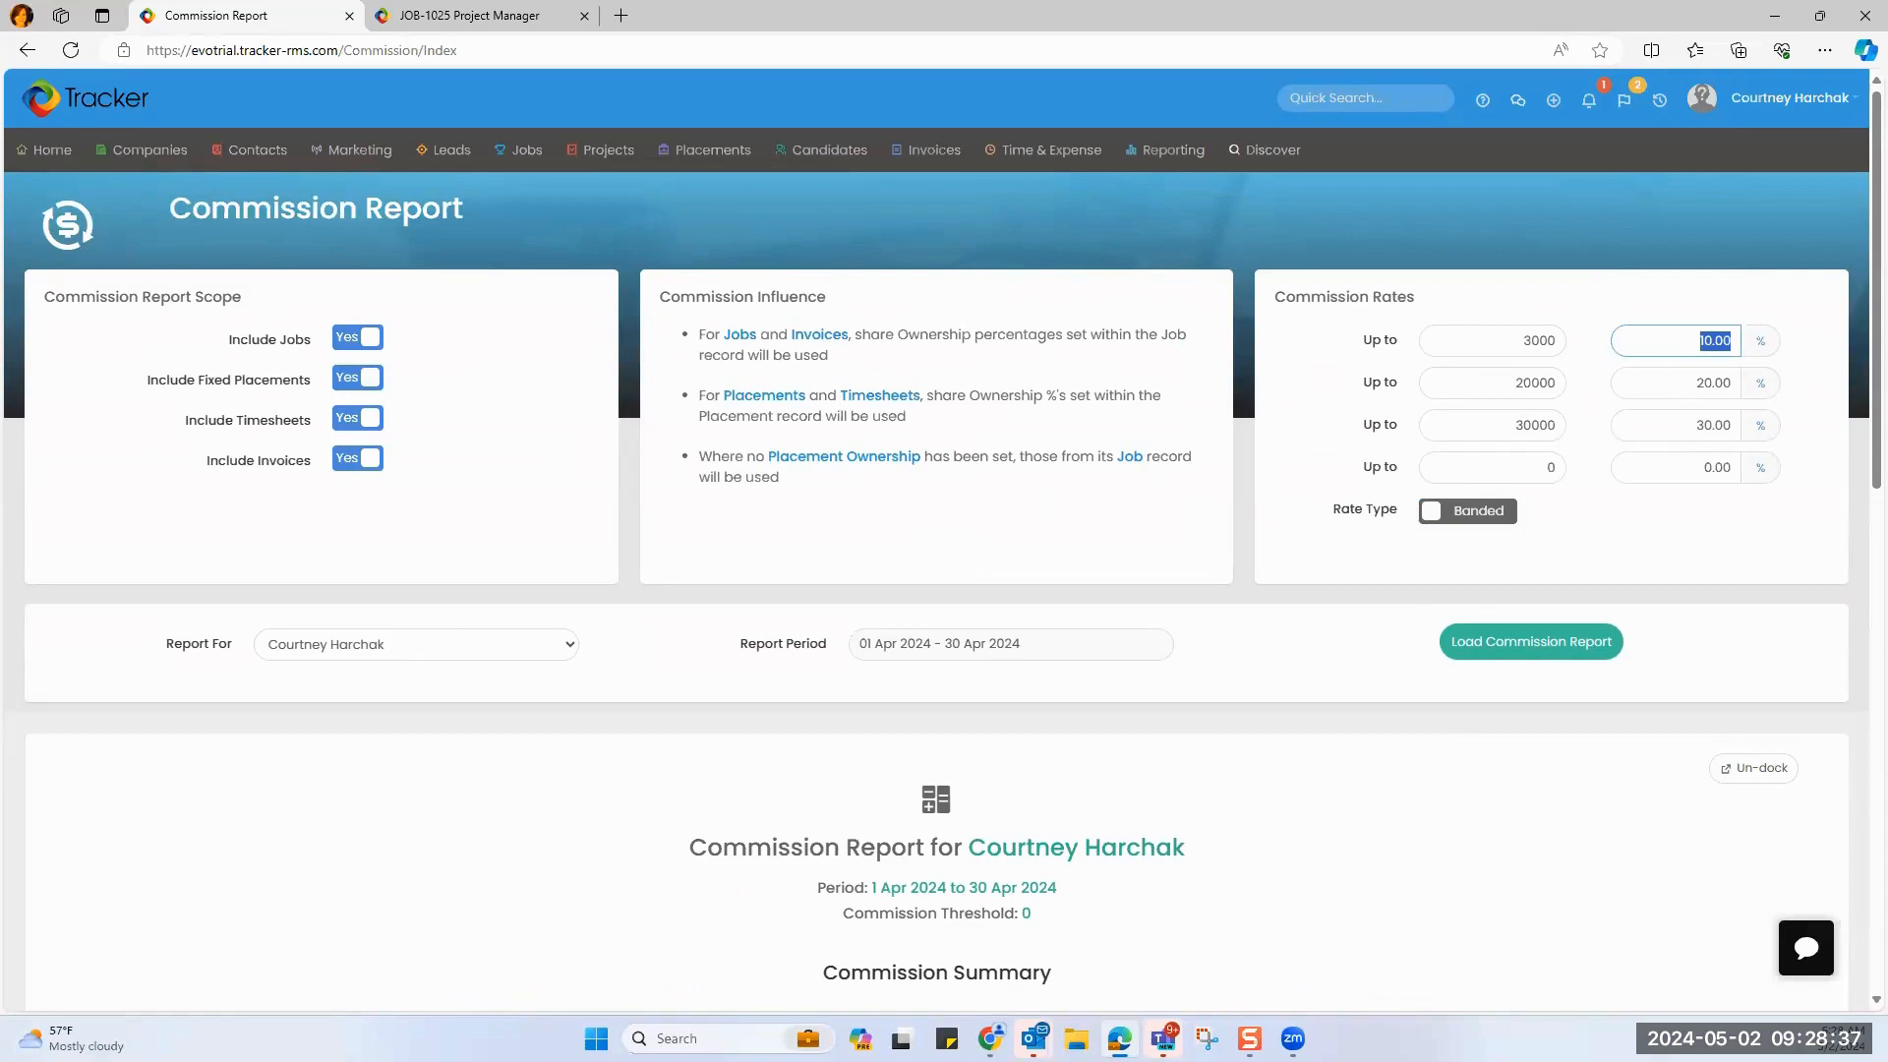
Set the second commission tier's limit to 2999 and the third tier's limit to 3999.
double_click(1536, 386)
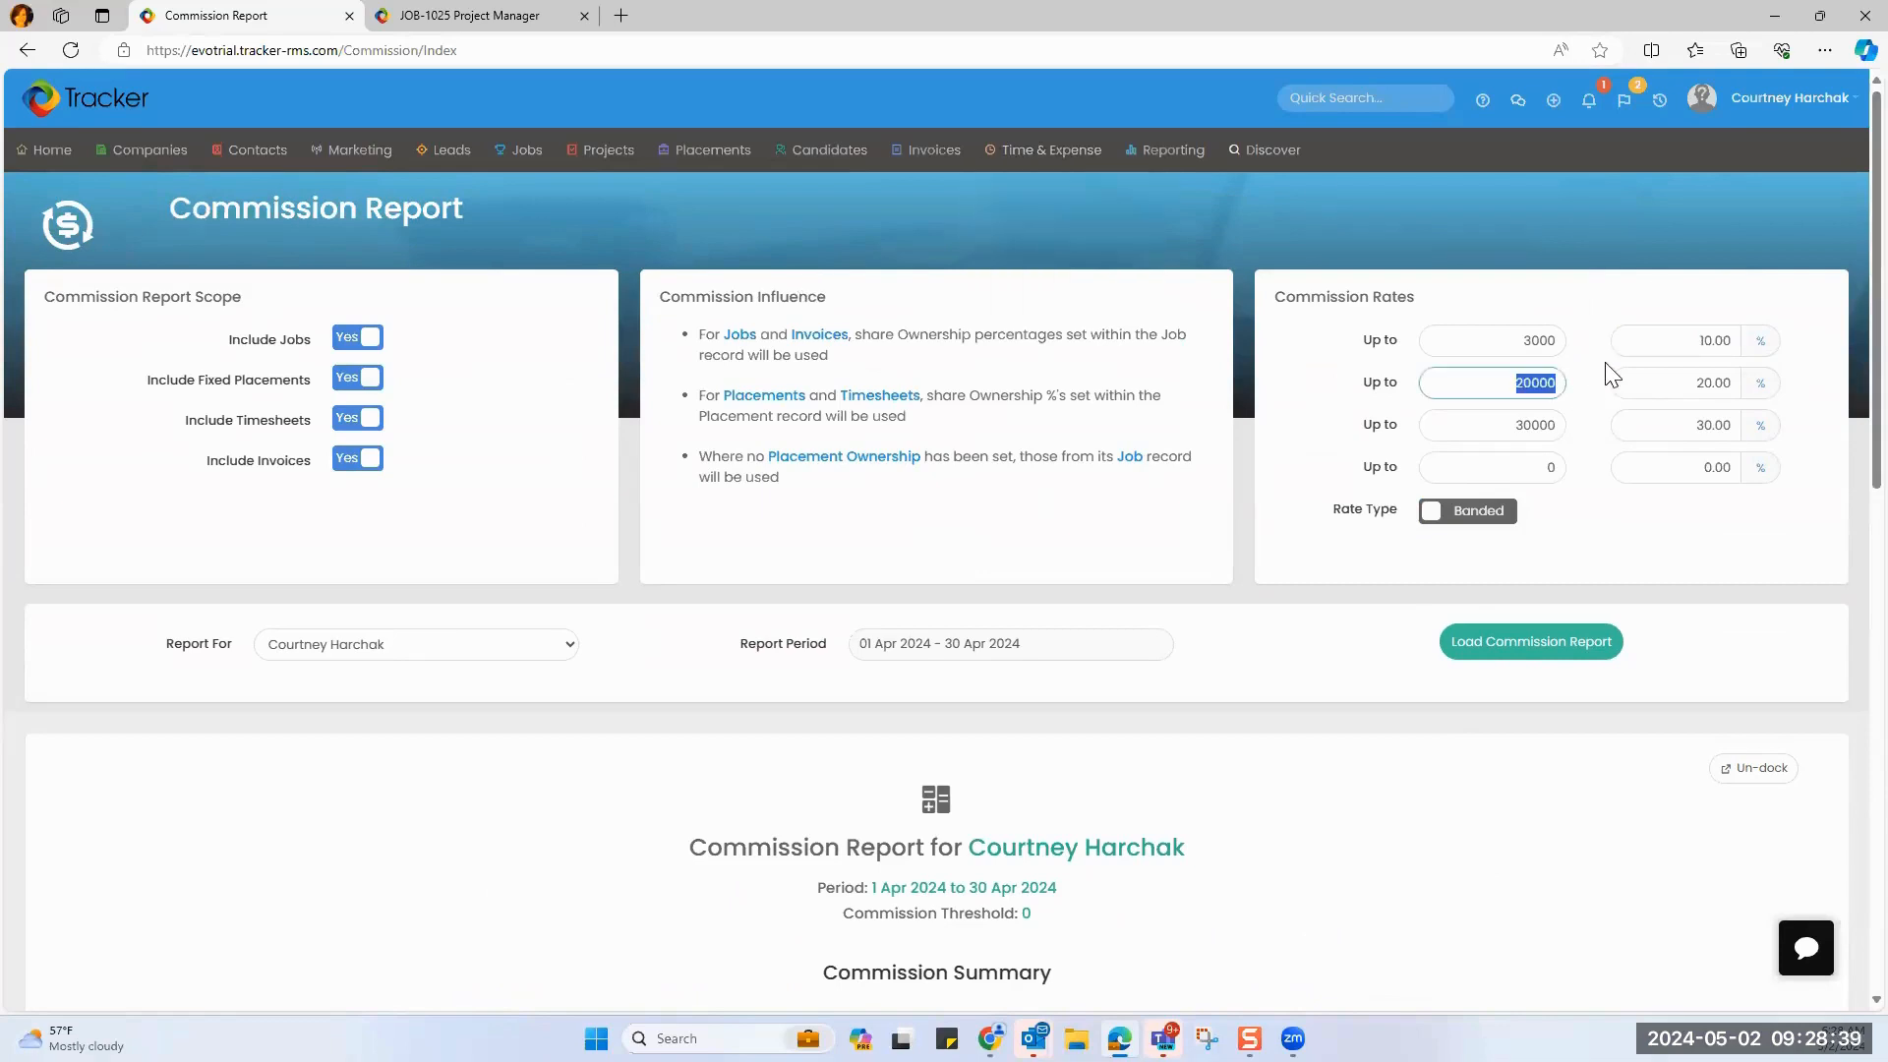
type("2999")
left_click(1544, 267)
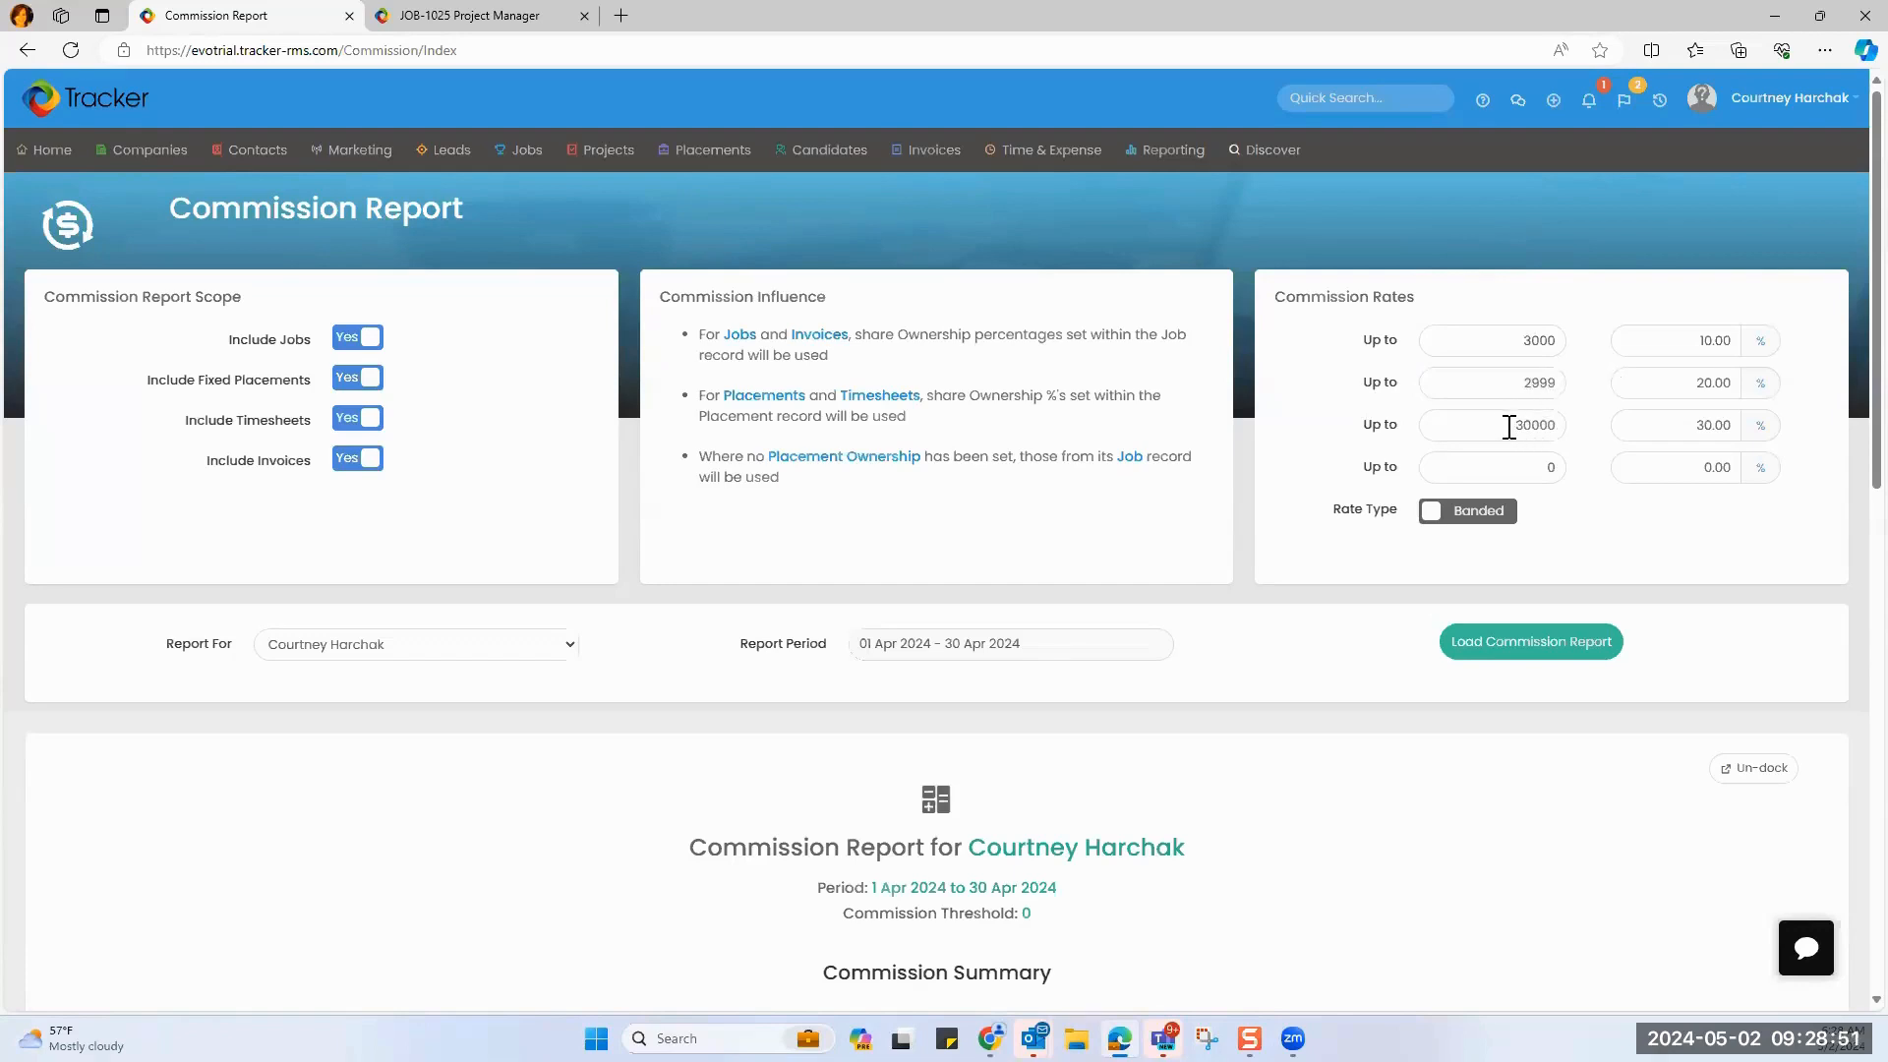
double_click(1553, 432)
type("3999")
left_click(1618, 418)
Recheck the first two tier limits and reload the Commission Report with the banded rates.
left_click_drag(1508, 340, 1573, 359)
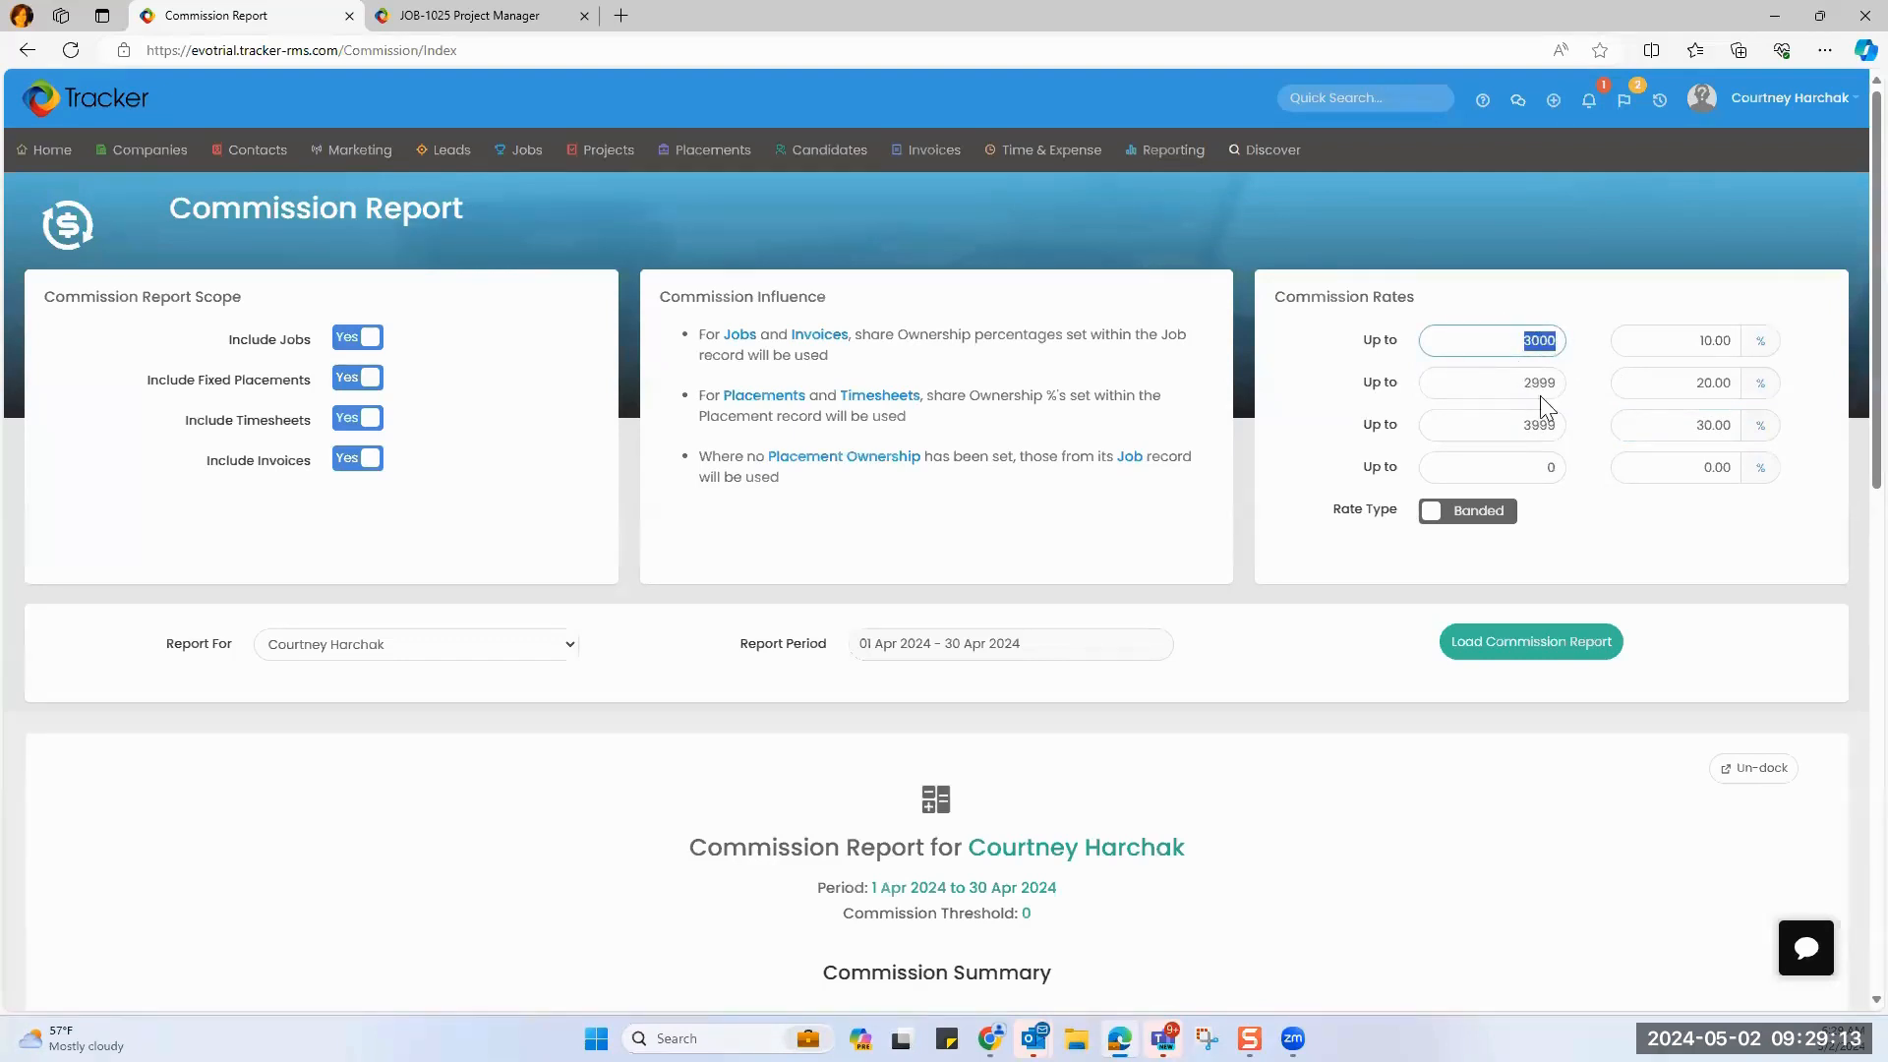
left_click(1482, 236)
left_click_drag(1514, 347, 1571, 354)
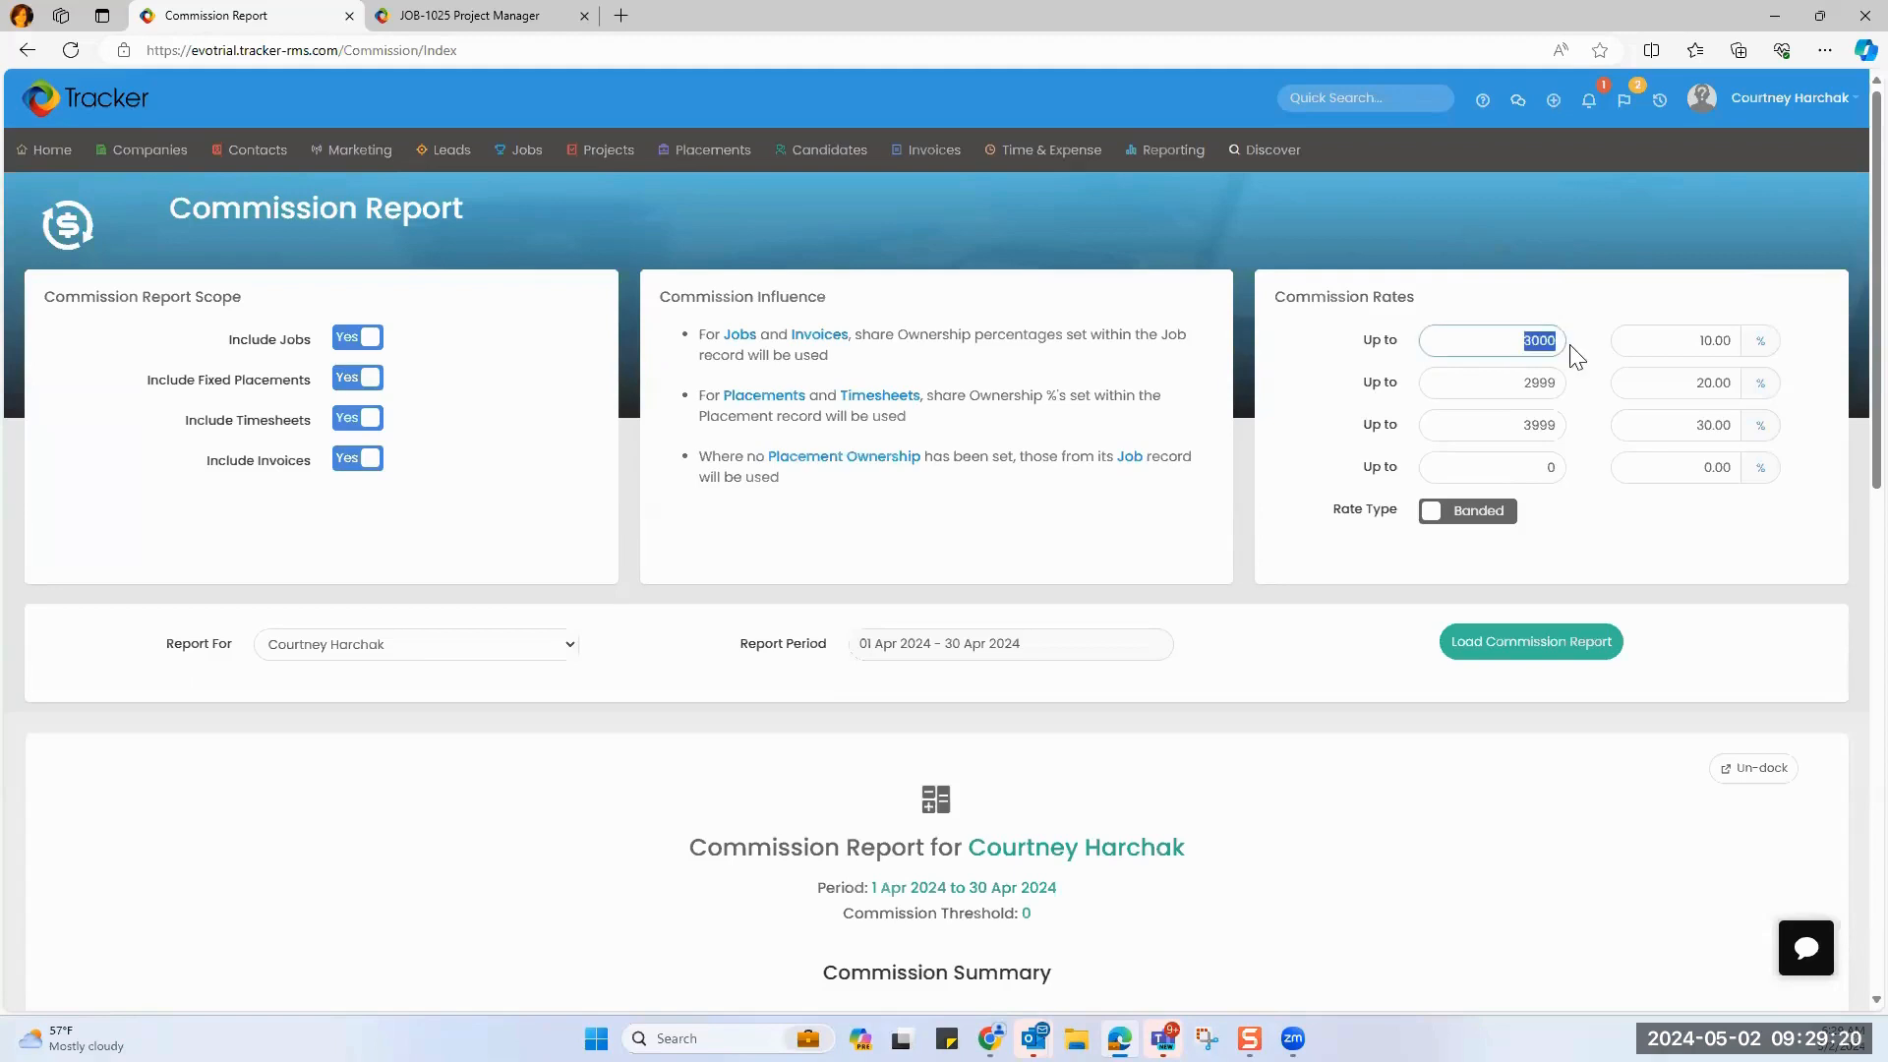
left_click(1534, 393)
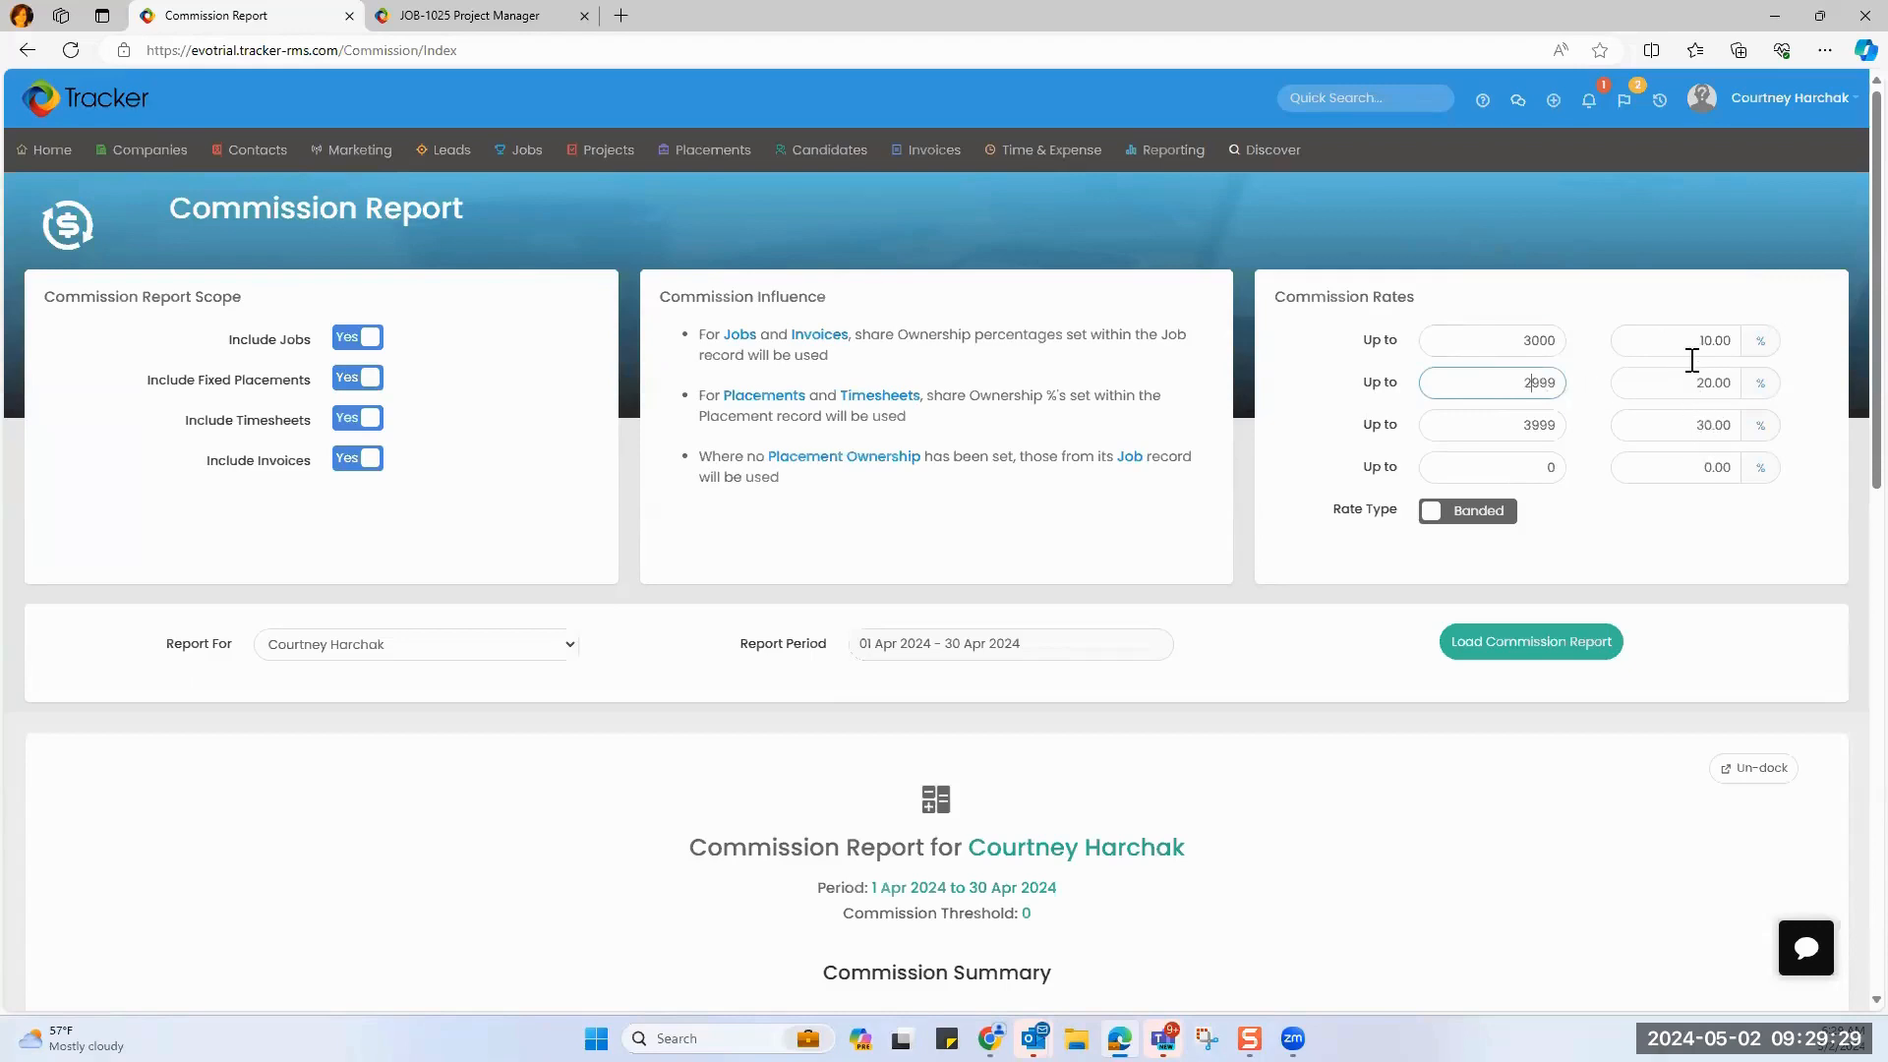
left_click(1679, 520)
left_click(1577, 649)
Examine the banded Commission Summary, comparing the qualifying share and each tier's commission line with the entered rates.
scroll(1331, 677, "down", 5)
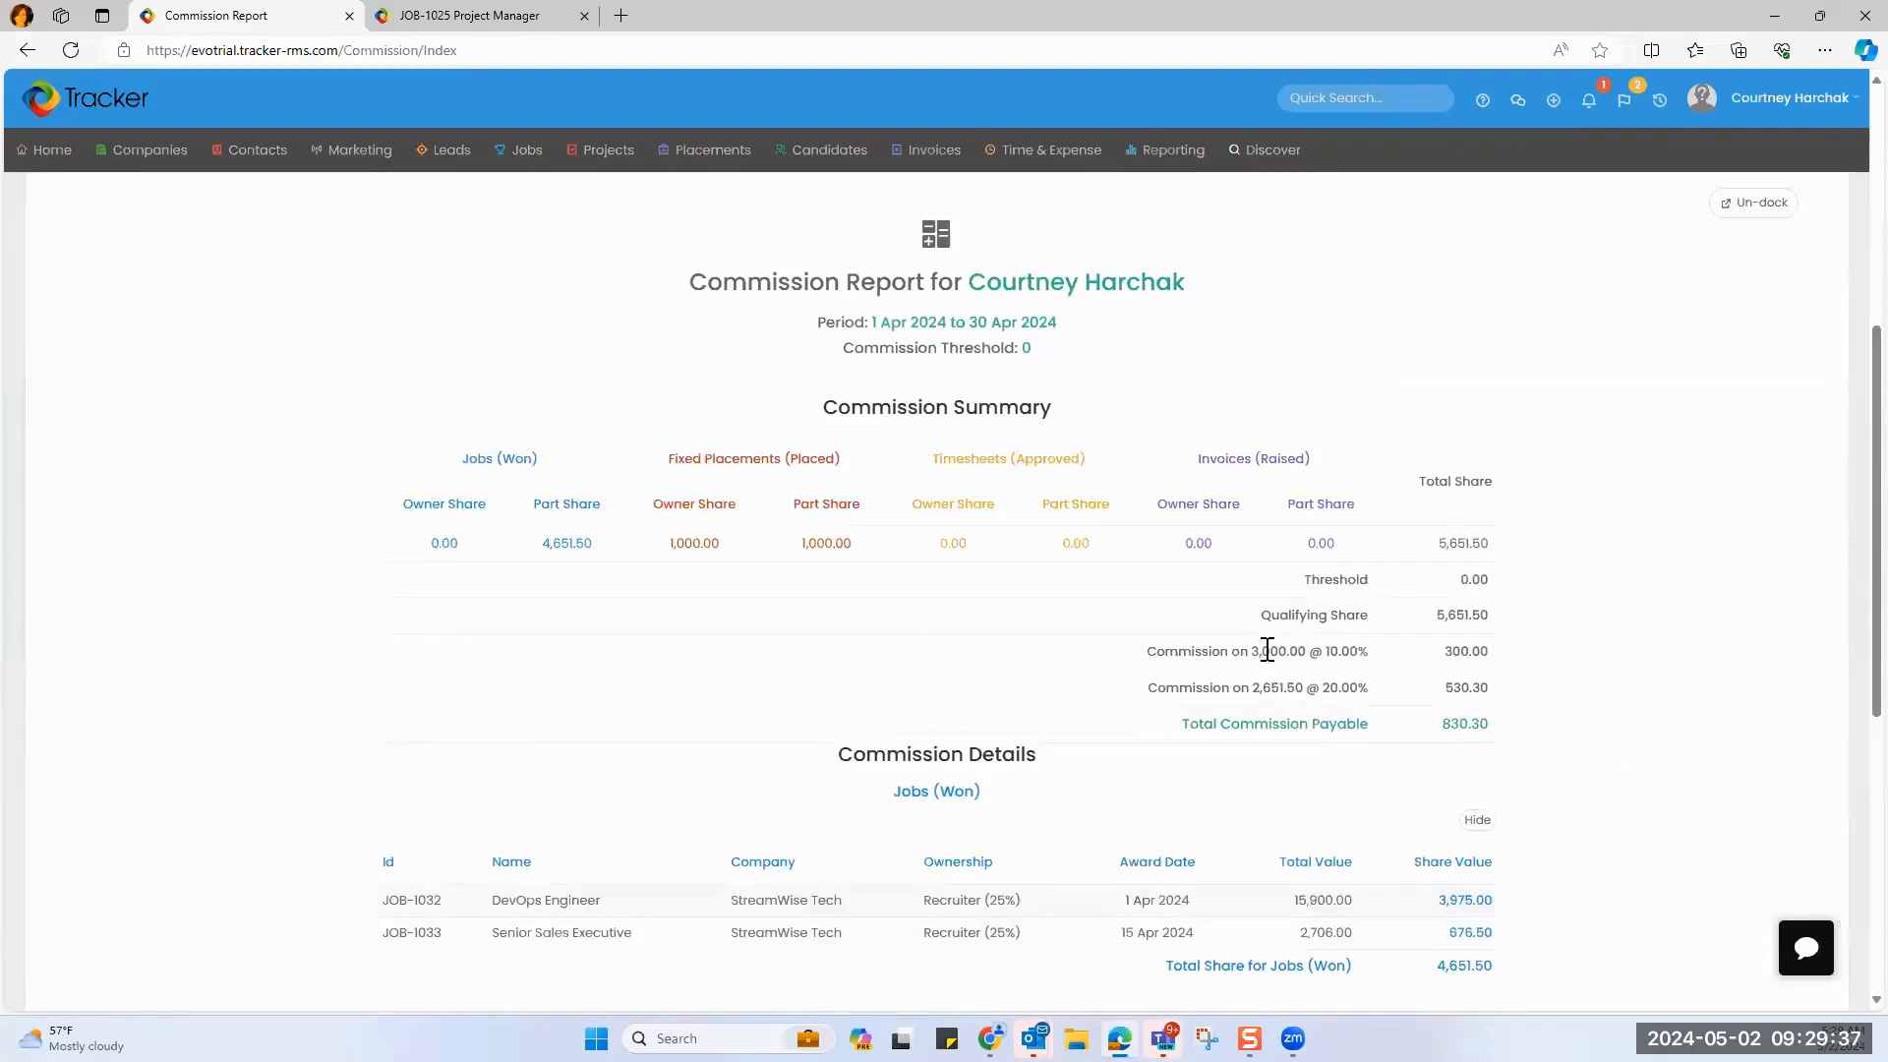
left_click_drag(1435, 618, 1487, 623)
left_click_drag(1252, 652, 1298, 663)
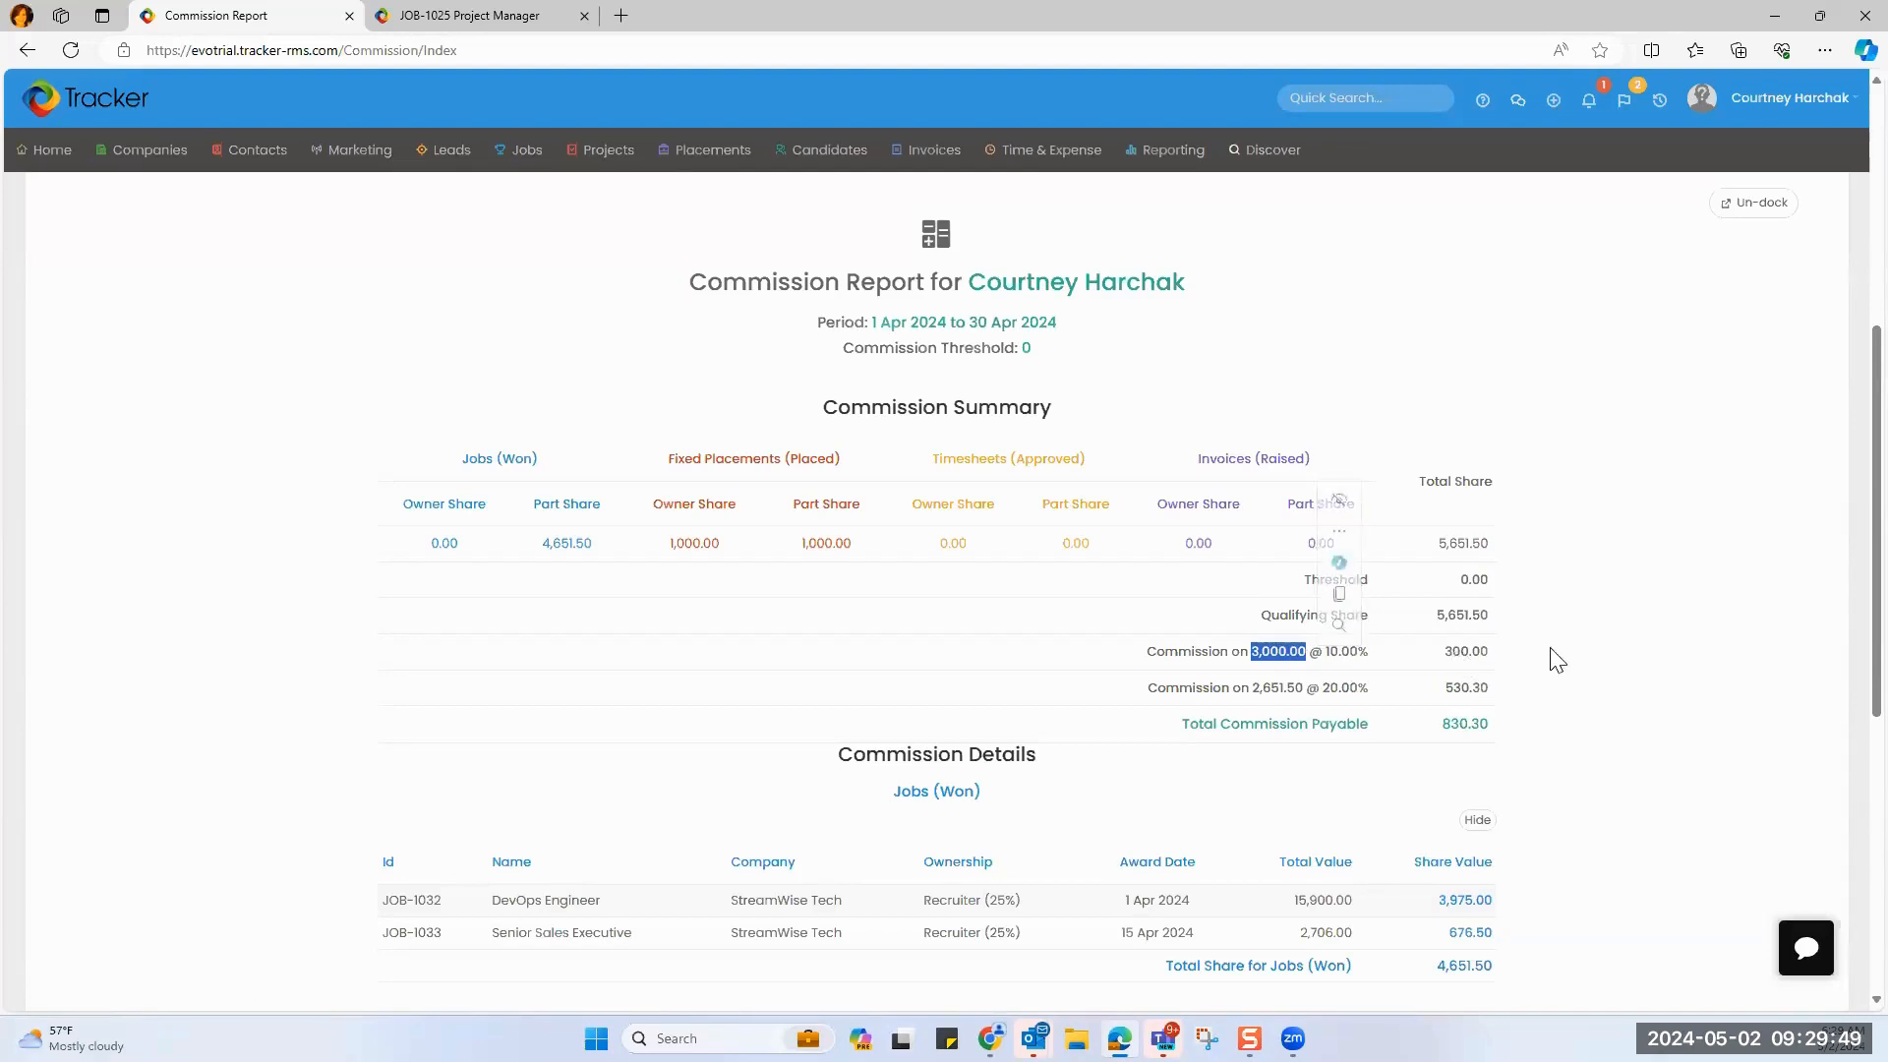
scroll(1573, 668, "up", 5)
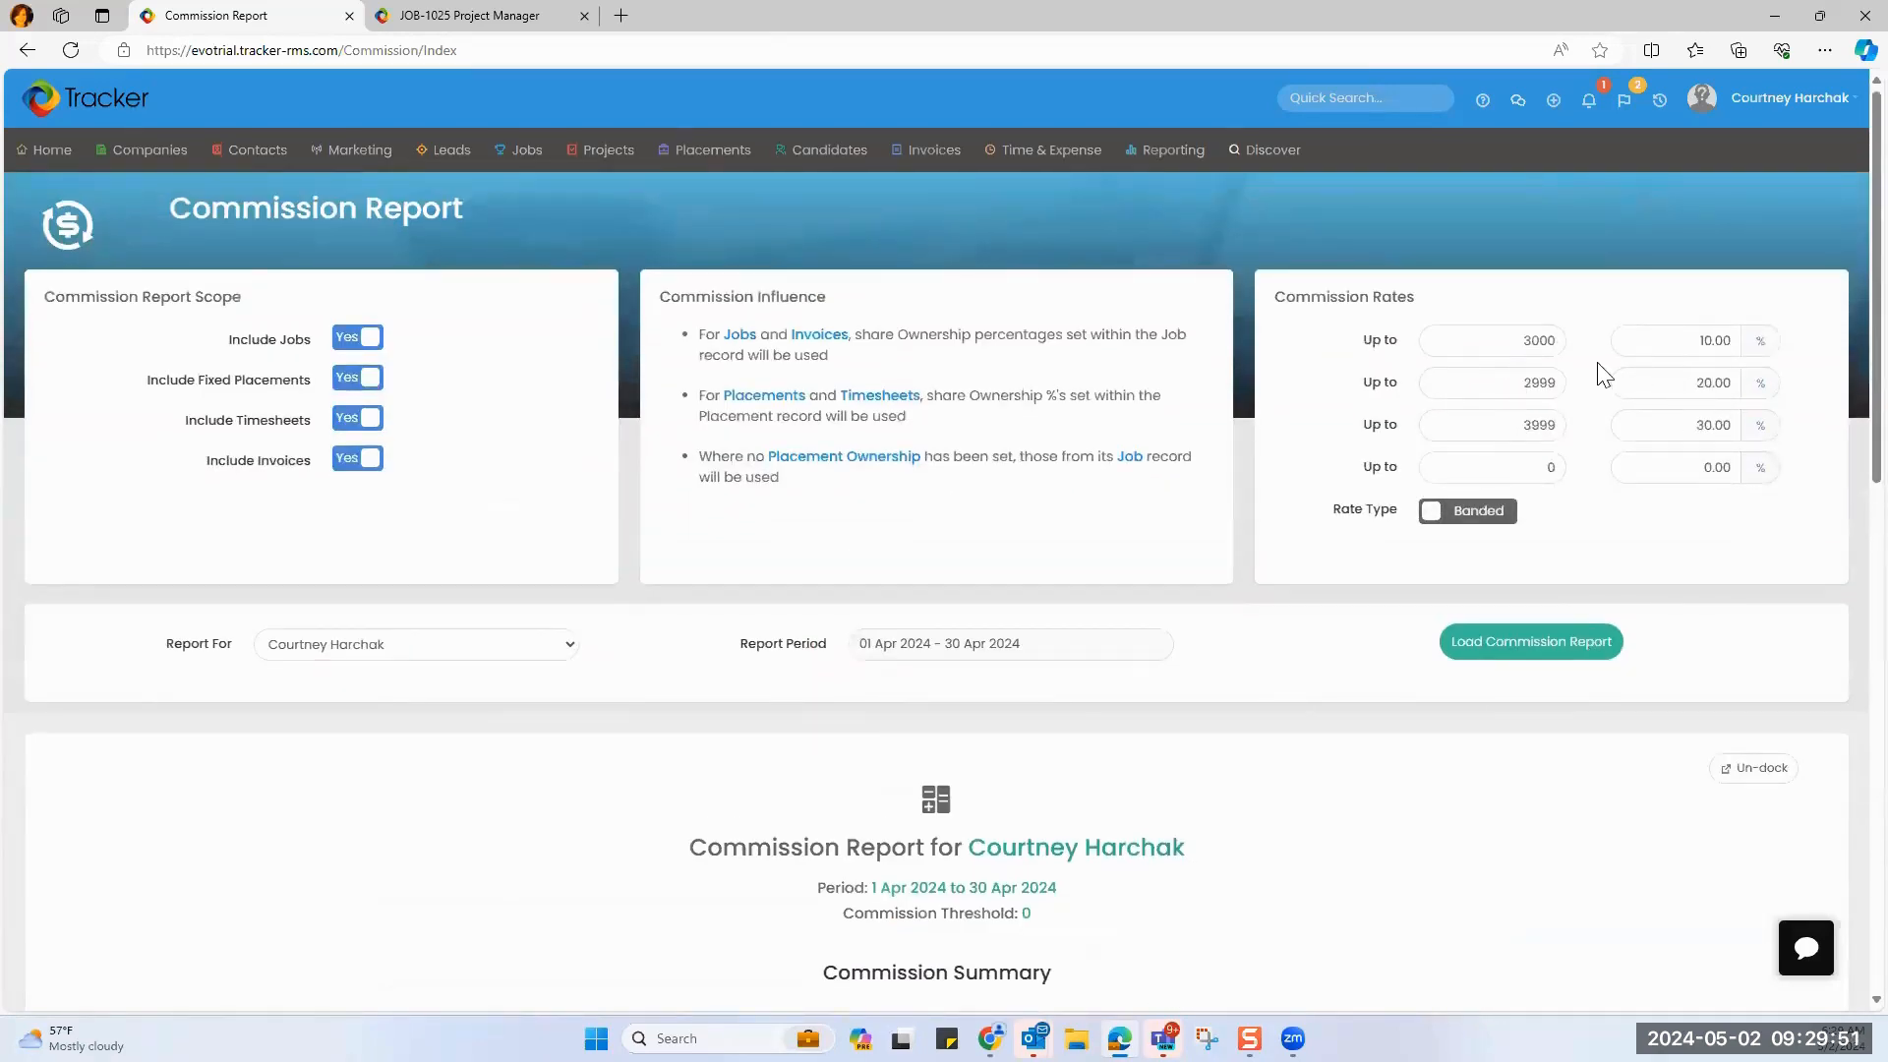
scroll(1353, 624, "down", 6)
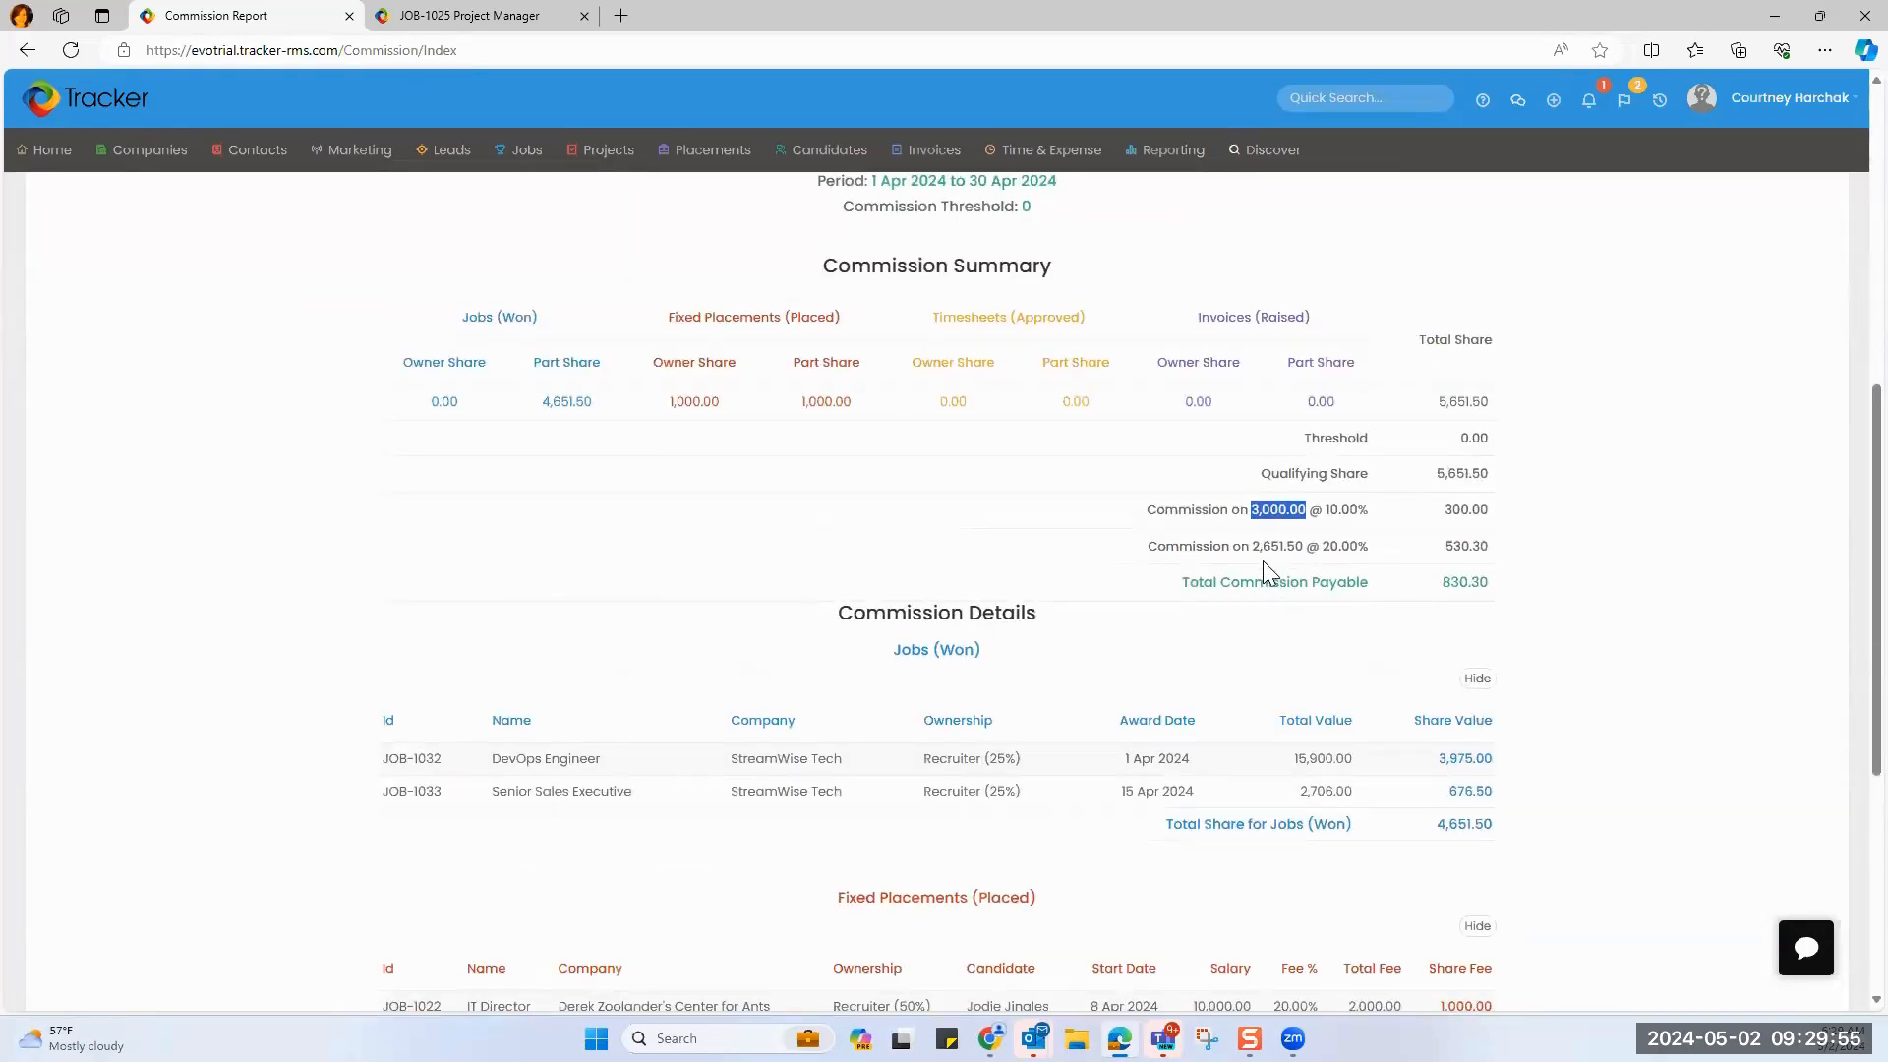
Check the amount used in the 20% commission line against the entered tier limits and the report scope settings.
left_click_drag(1248, 545, 1304, 552)
left_click(165, 450)
scroll(288, 484, "up", 6)
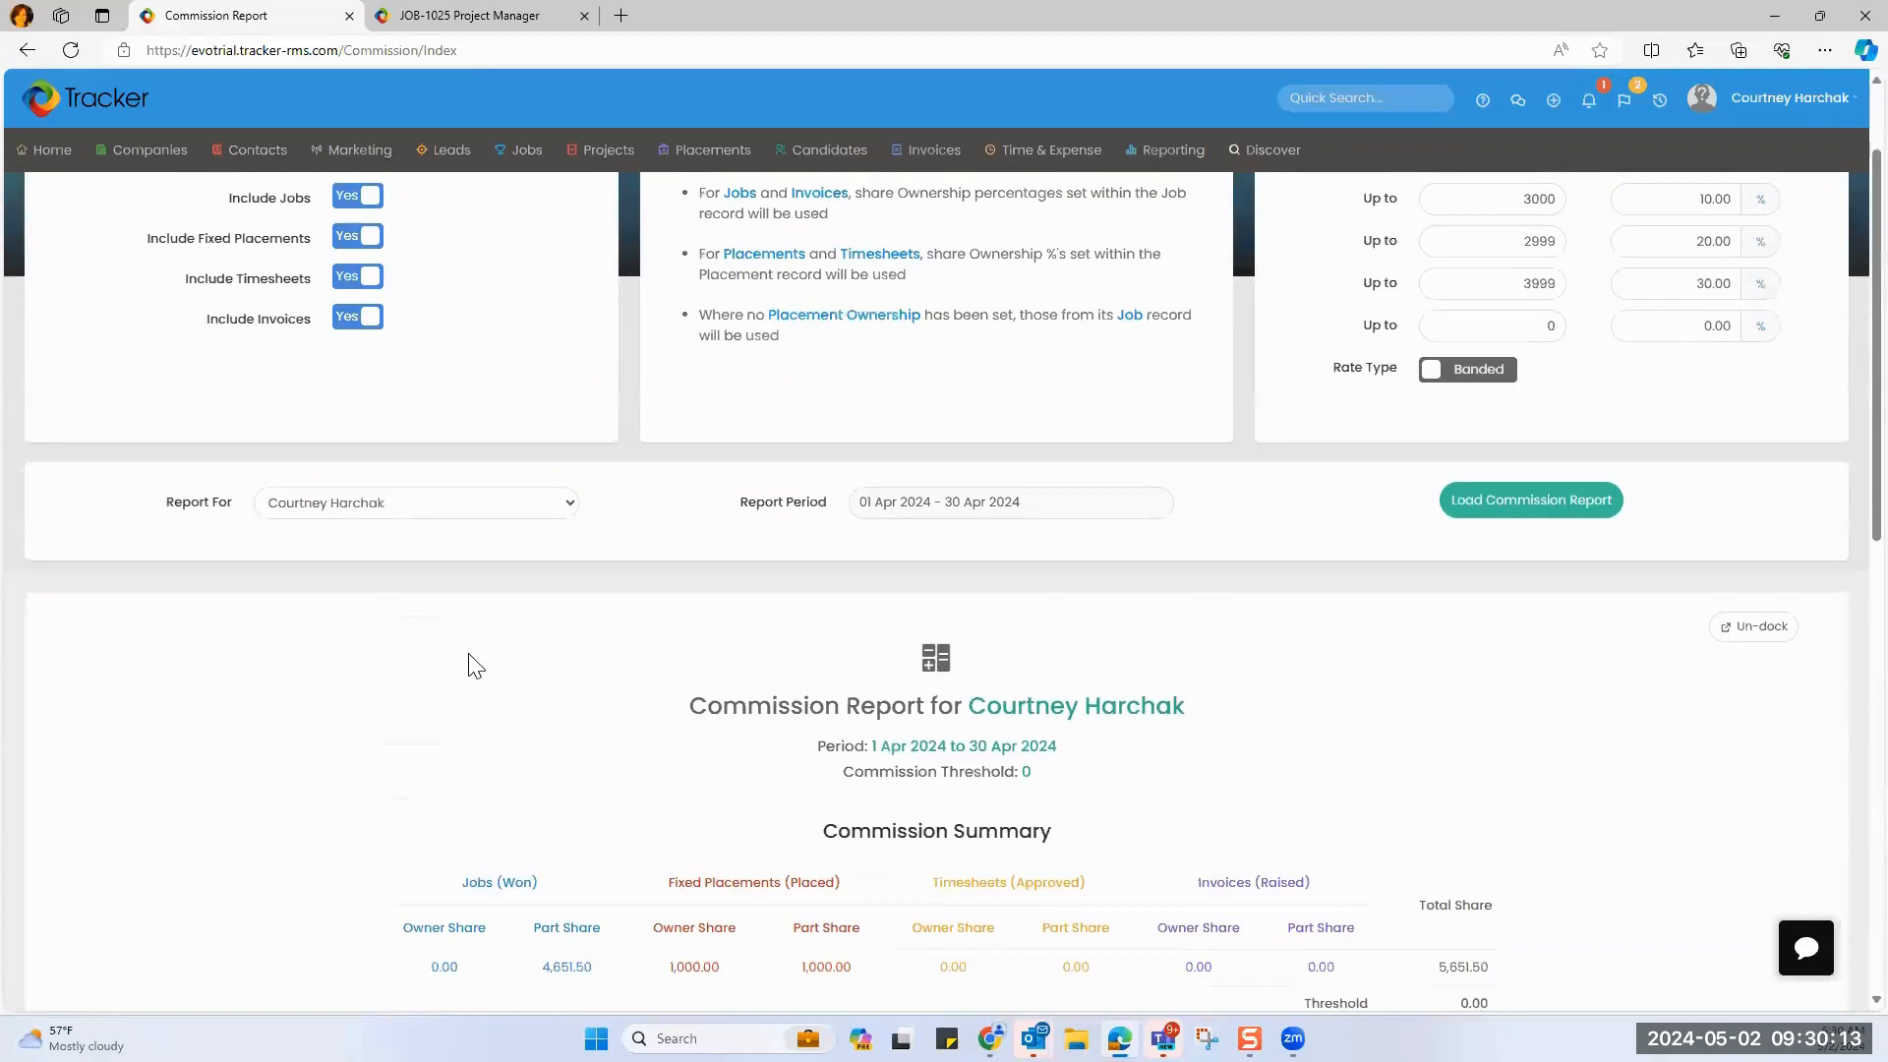
scroll(472, 659, "up", 2)
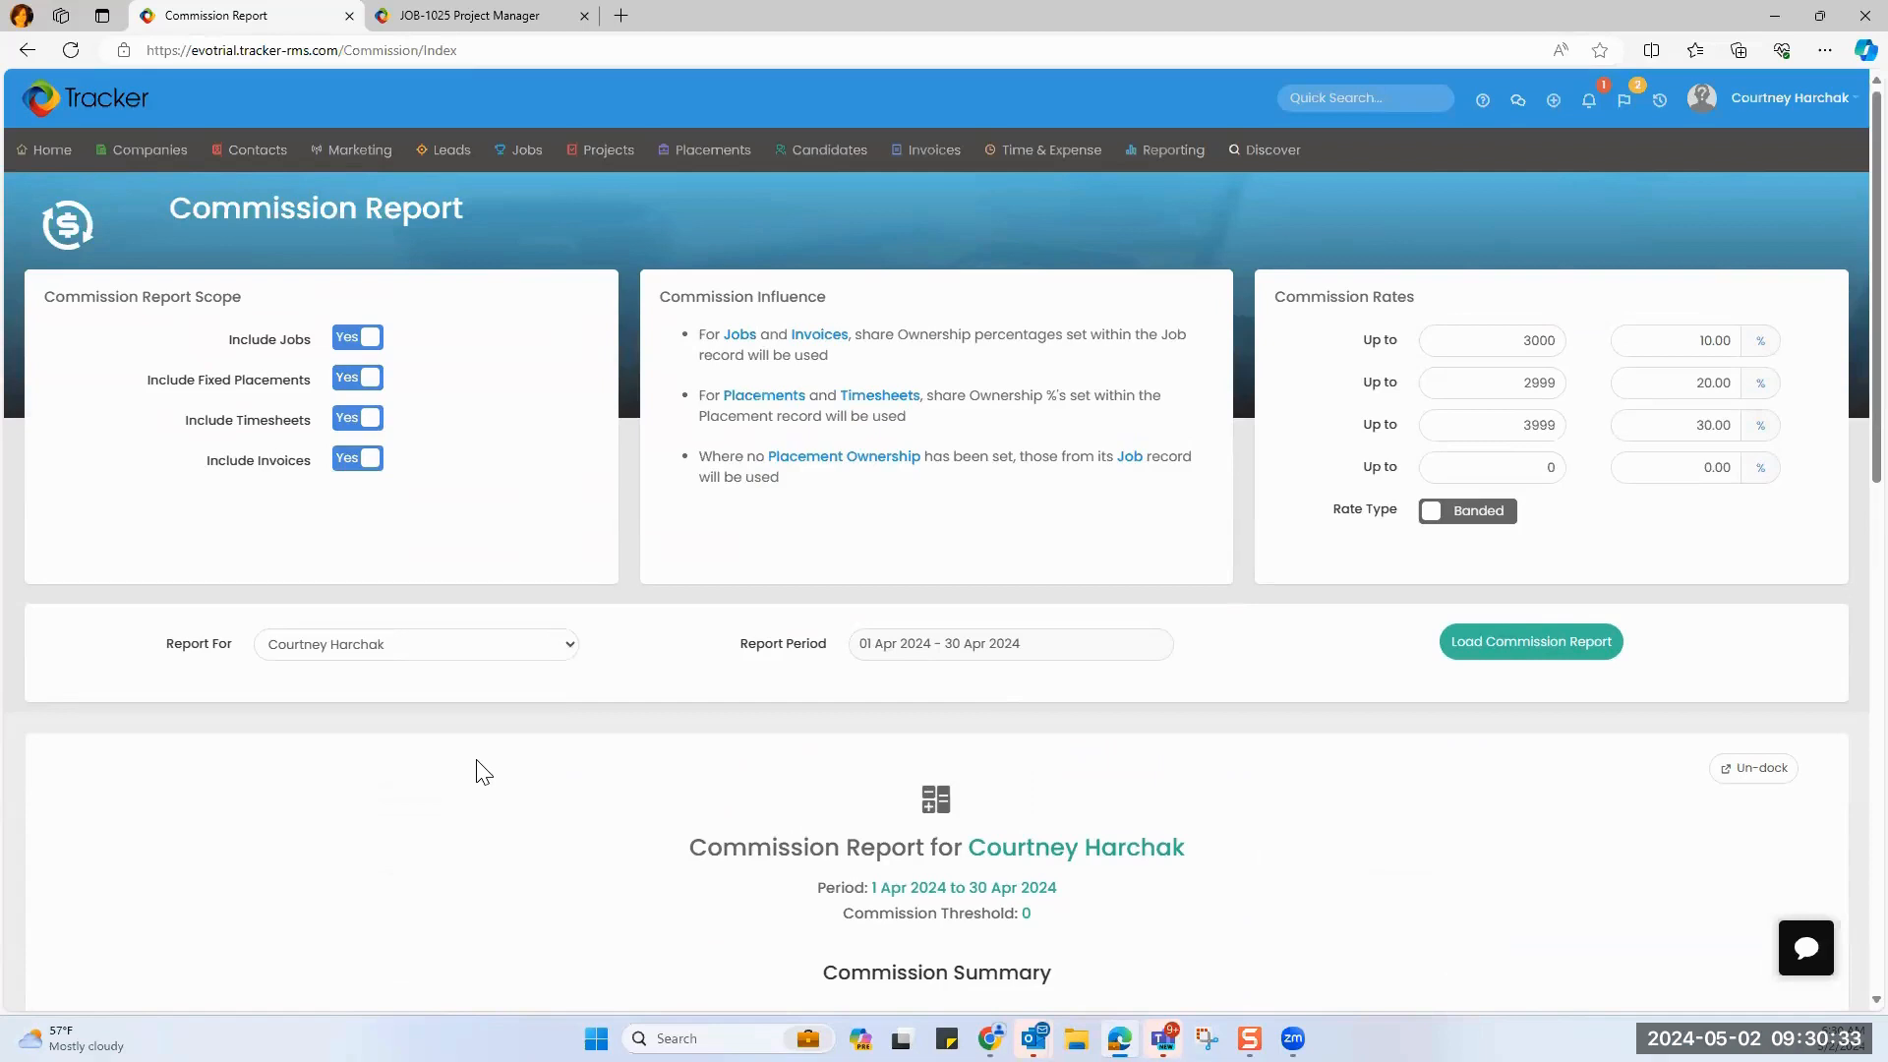
Create a new report based on the Jobs report view from the Jobs category.
mouse_move(1157, 145)
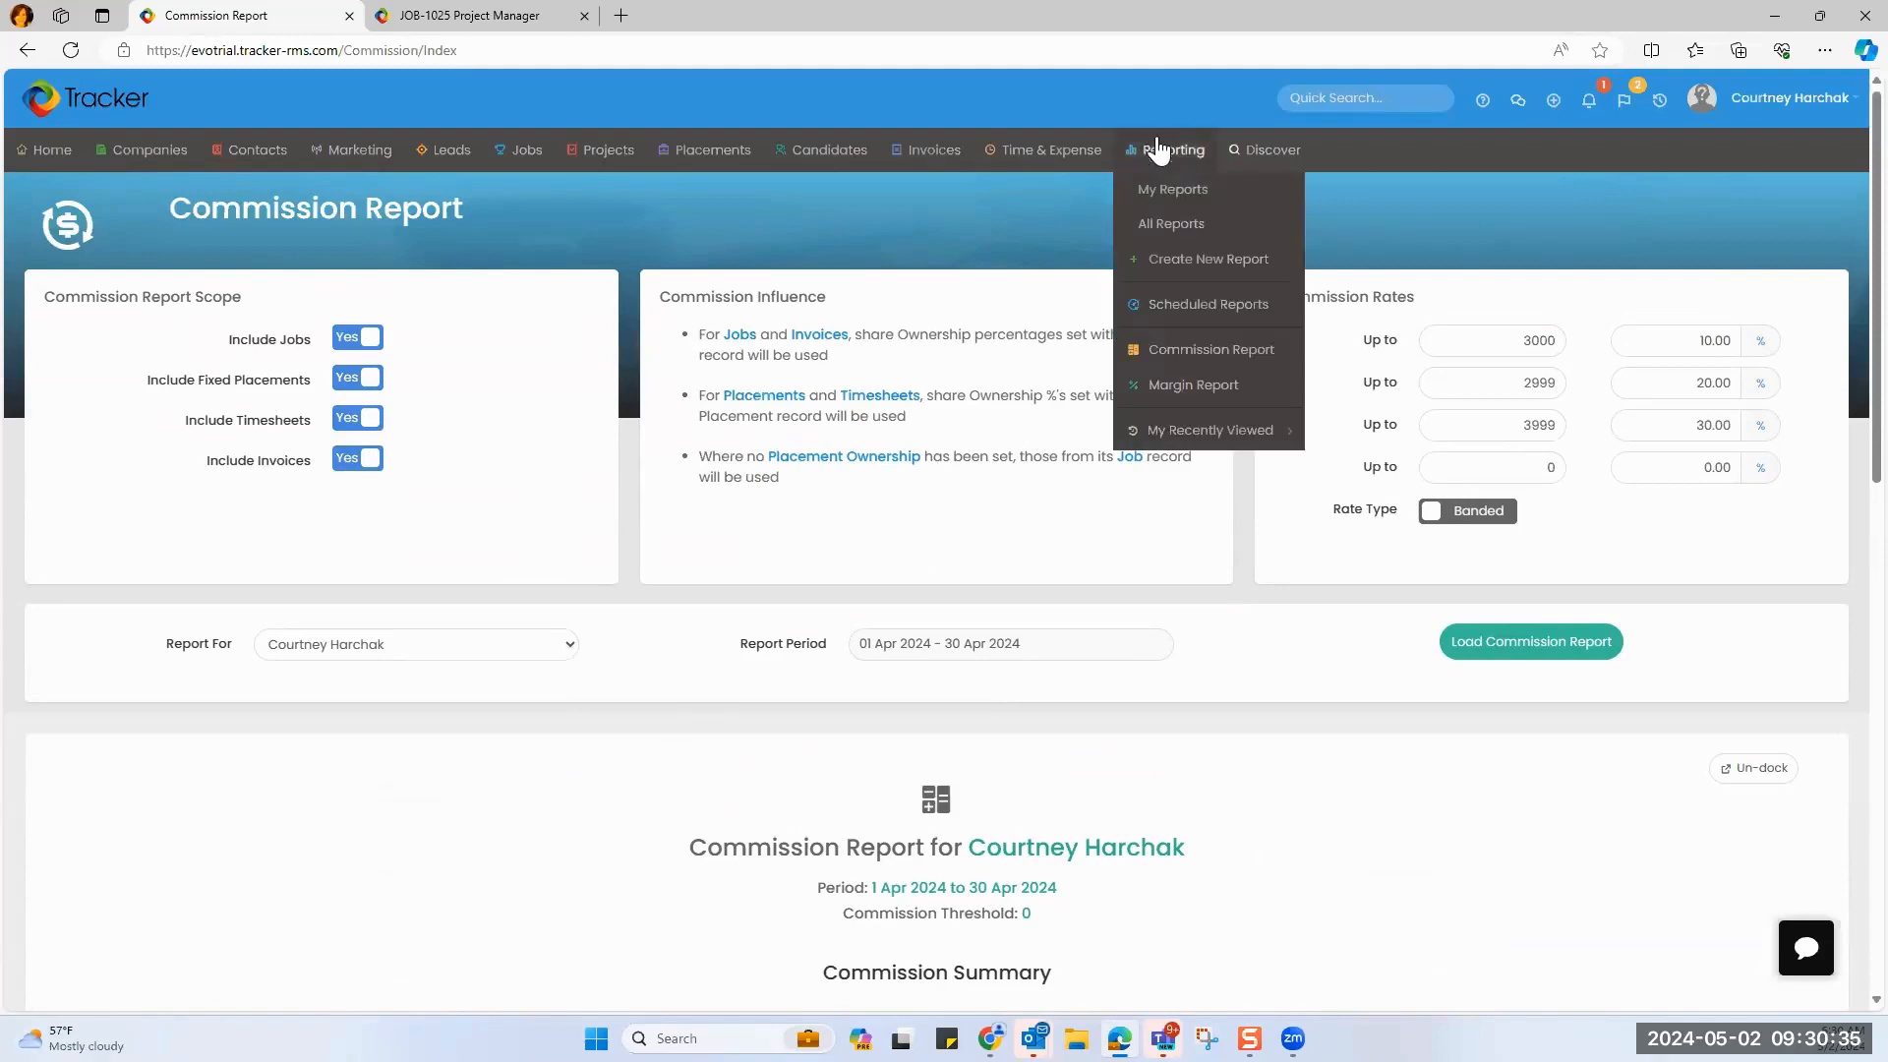
left_click(1189, 268)
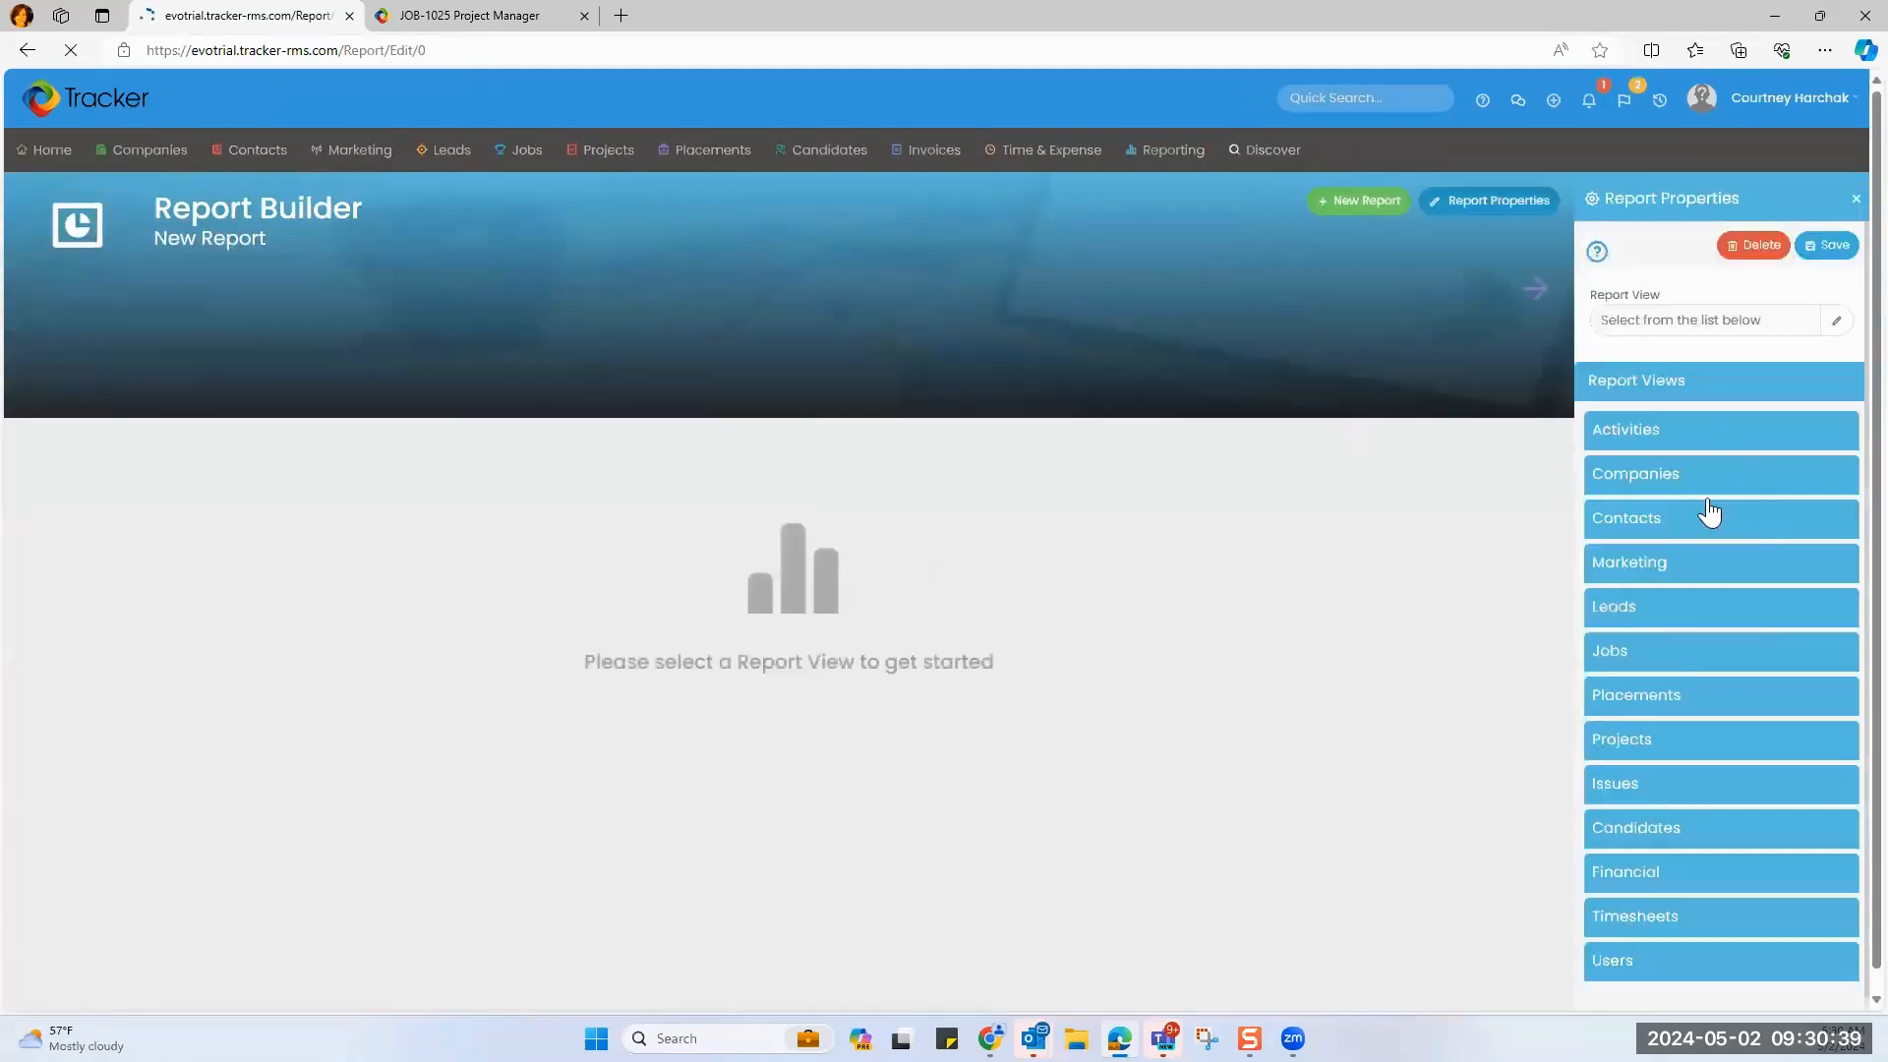
left_click(1657, 658)
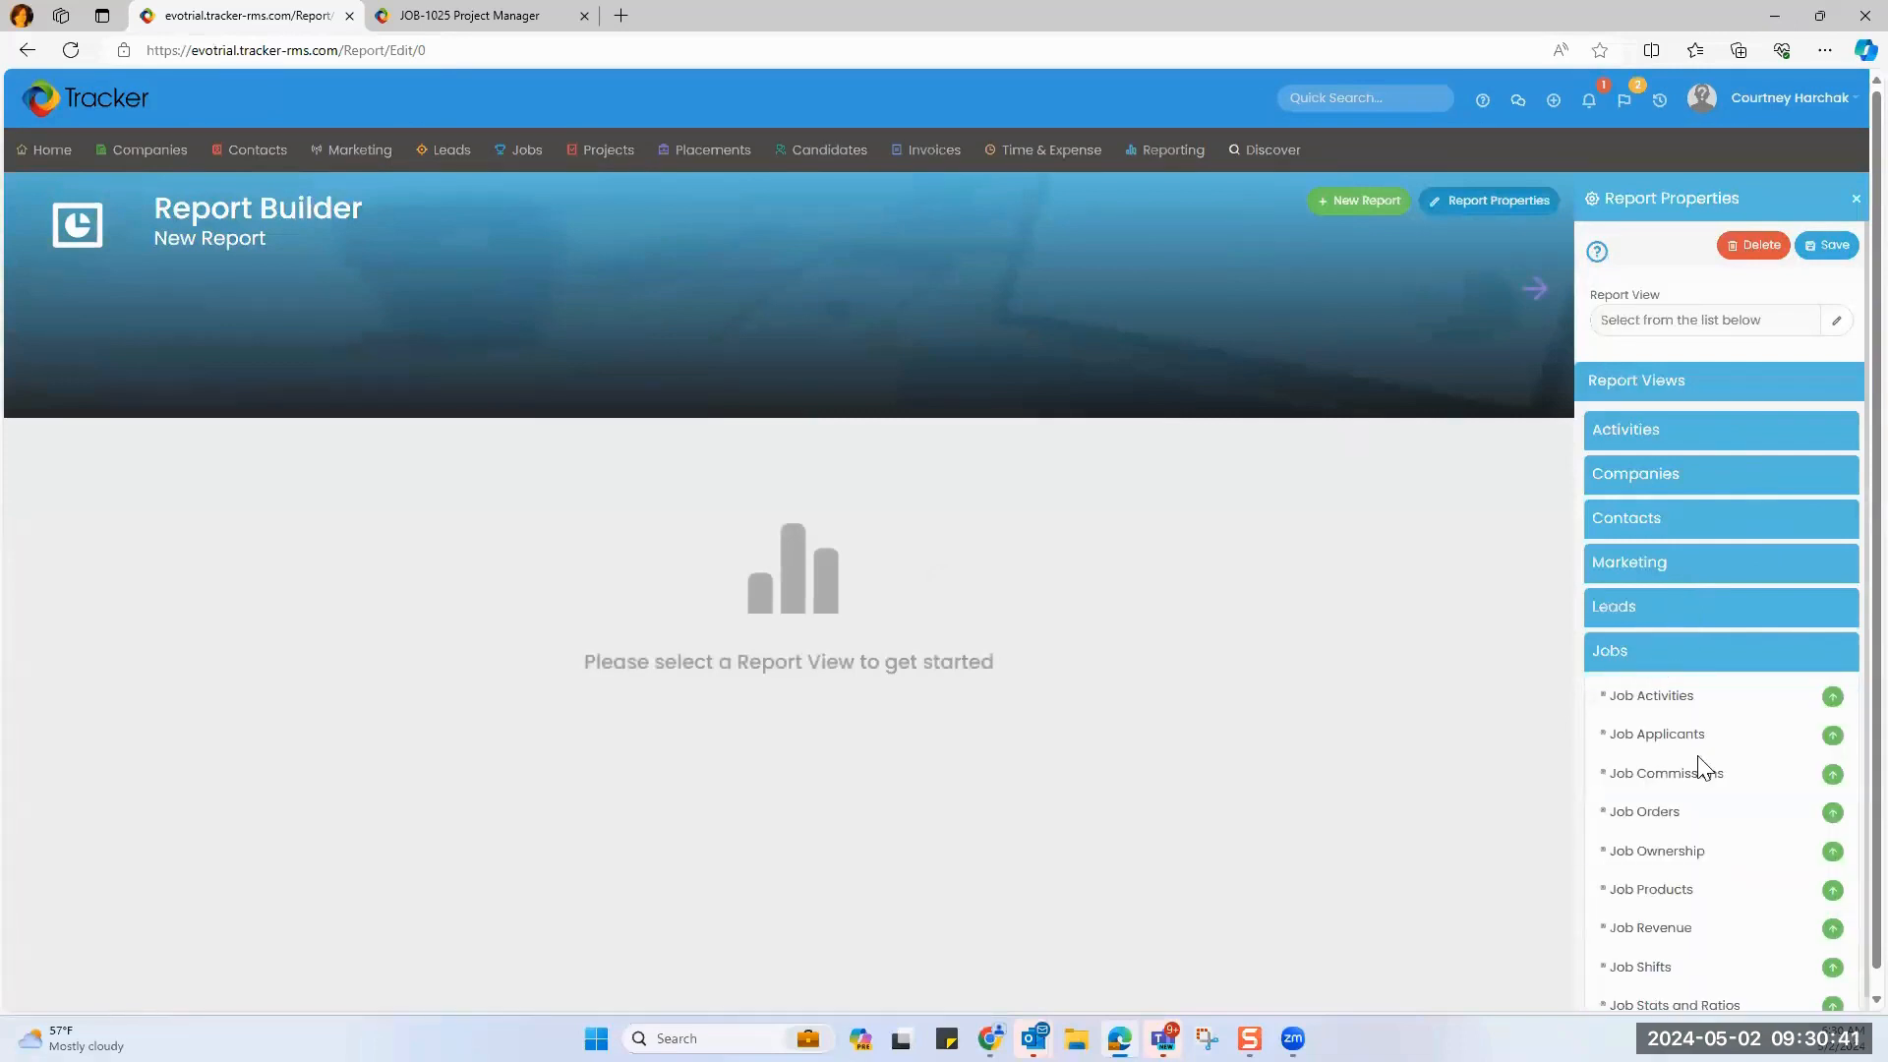
scroll(1721, 786, "down", 3)
left_click(1833, 855)
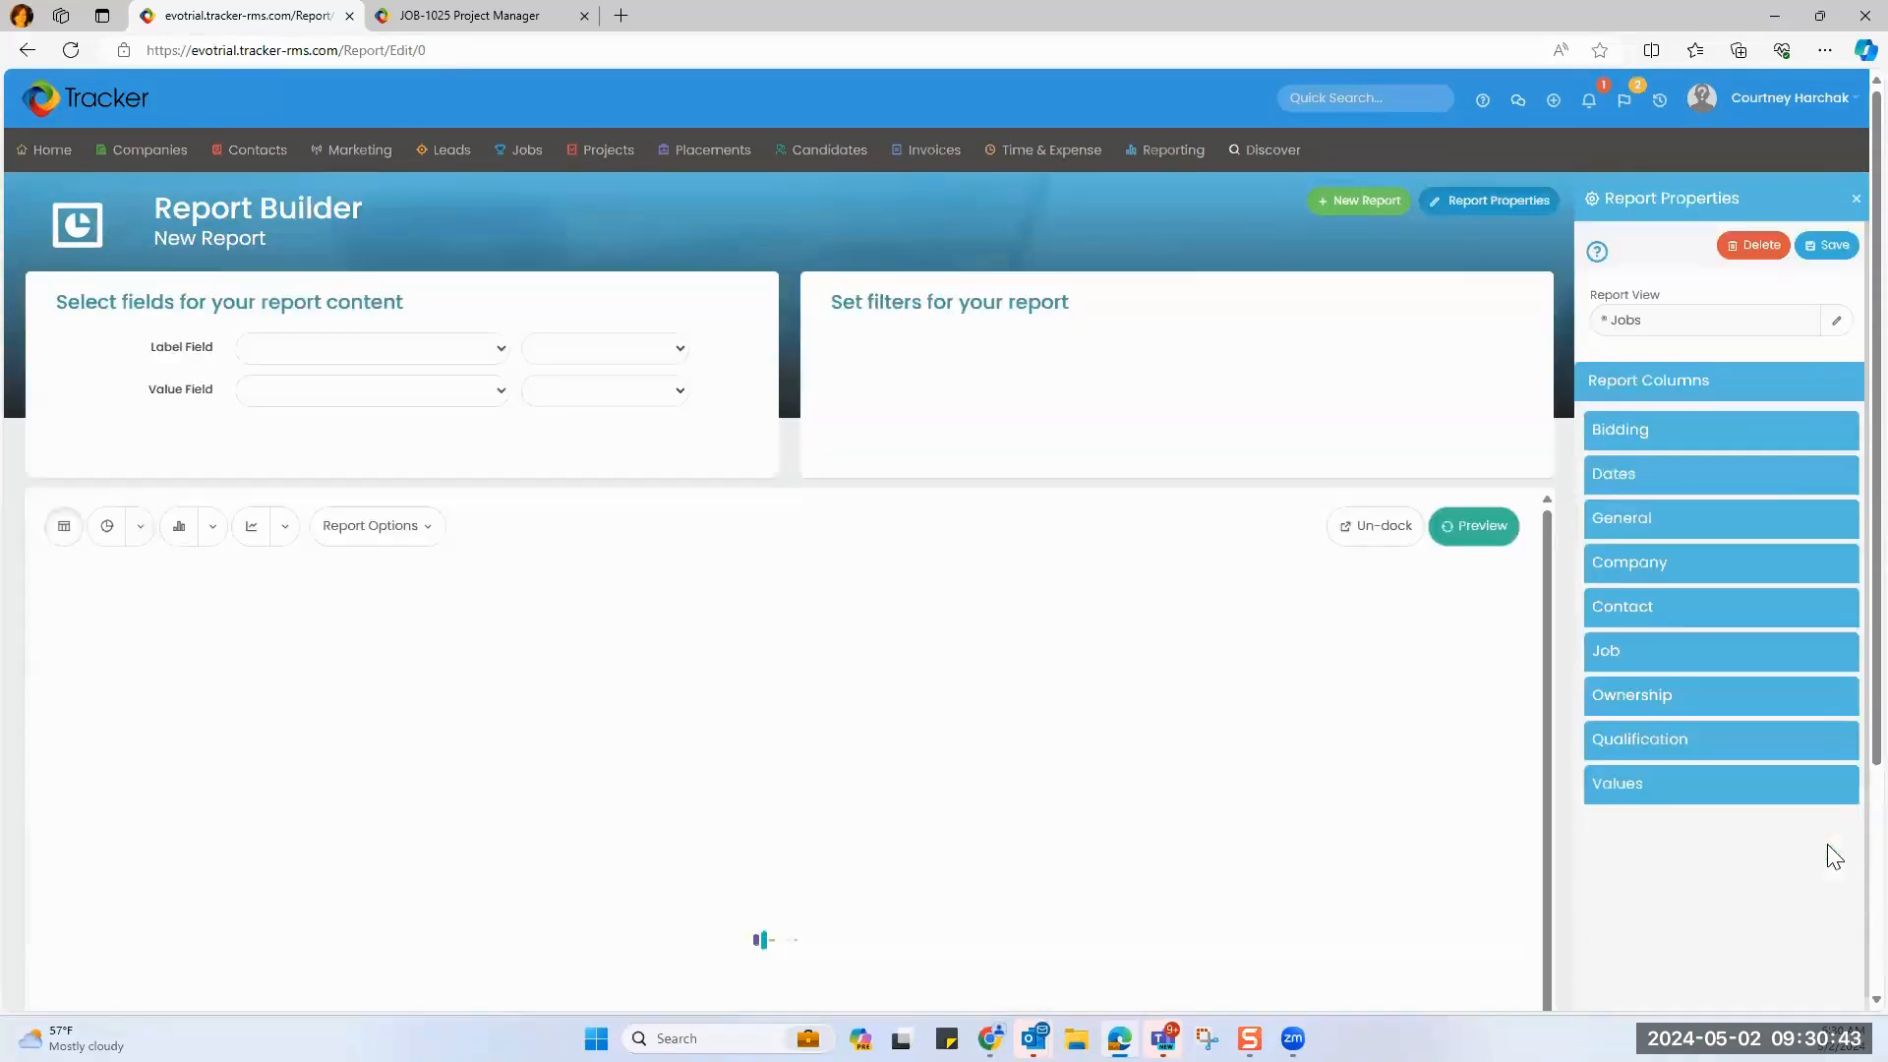